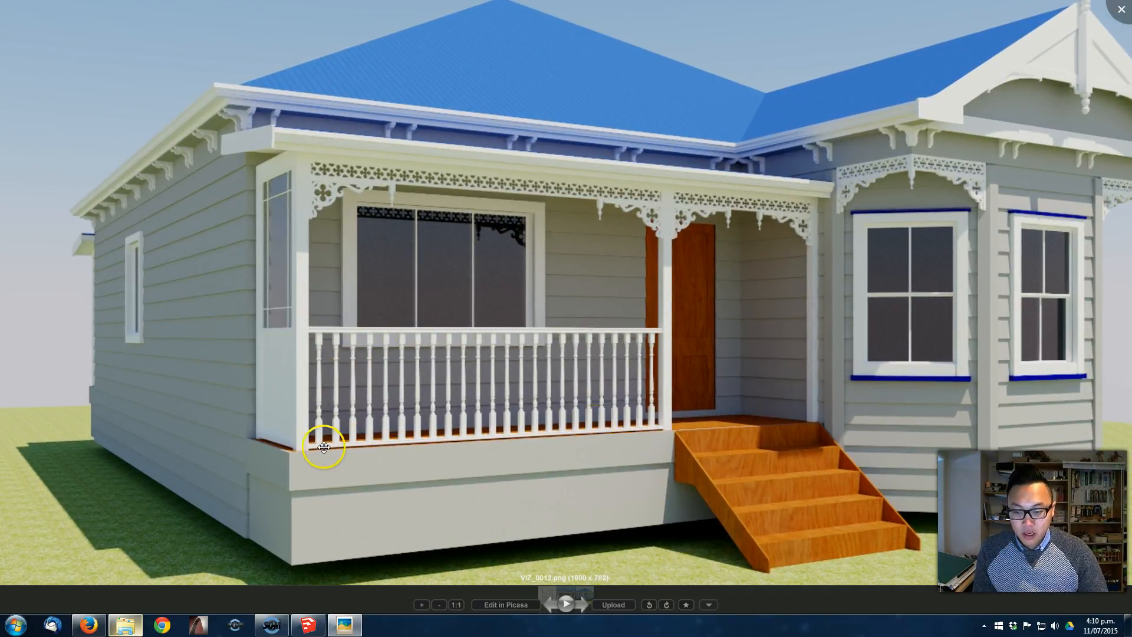
Step: Close the VIZ_0012 reference image and switch to the villa model in SketchUp
{"action": "scroll", "coordinate": [884, 267], "scroll_direction": "down", "scroll_amount": 1}
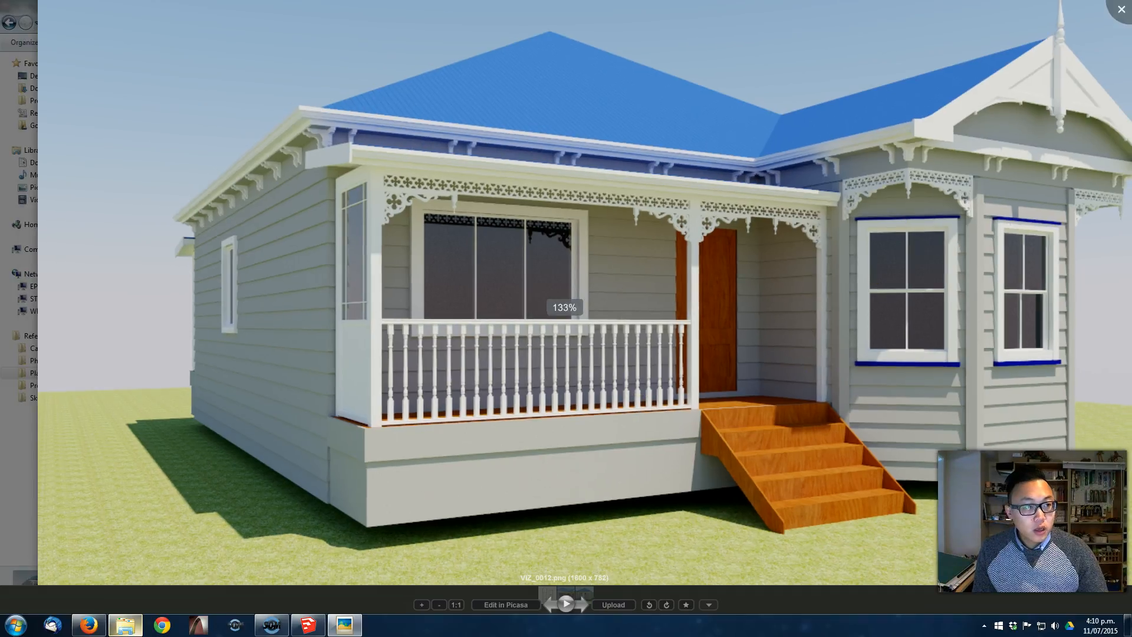
{"action": "left_click", "coordinate": [1121, 9]}
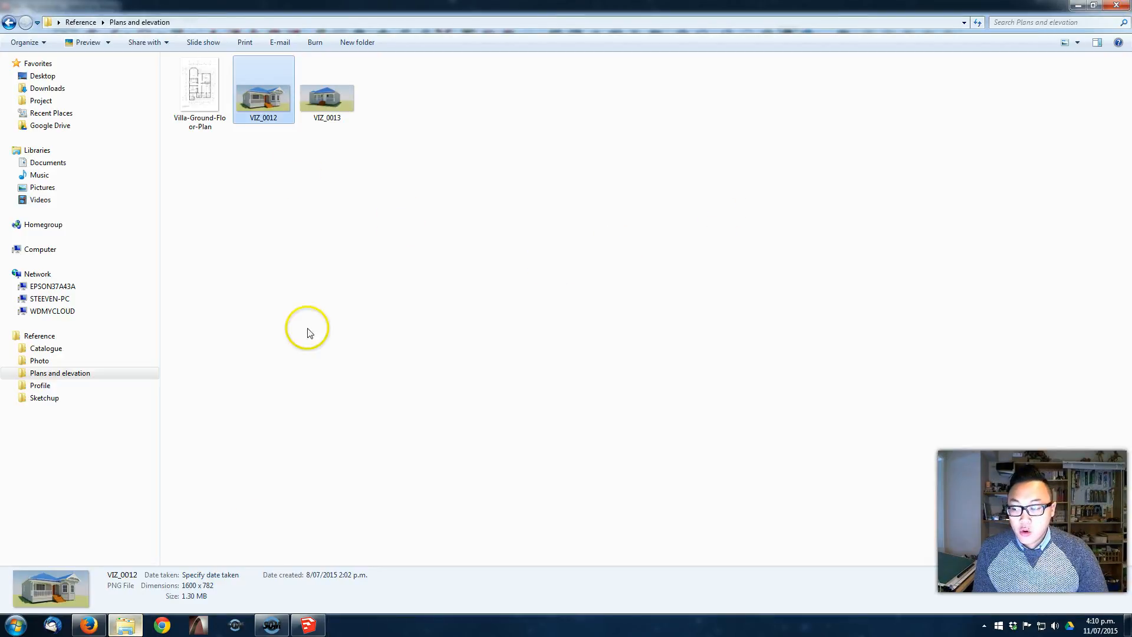
{"action": "left_click", "coordinate": [307, 625]}
Step: Import the Bottom Rail Profile image and place it flat on the ground beside the house, about 6340 mm wide
{"action": "left_click_drag", "start_coordinate": [442, 497], "coordinate": [676, 510]}
{"action": "scroll", "coordinate": [672, 455], "scroll_direction": "down", "scroll_amount": 2}
{"action": "middle_click_drag", "start_coordinate": [616, 465], "coordinate": [840, 504], "text": "shift"}
{"action": "scroll", "coordinate": [780, 496], "scroll_direction": "down", "scroll_amount": 2}
{"action": "middle_click_drag", "start_coordinate": [765, 493], "coordinate": [635, 414]}
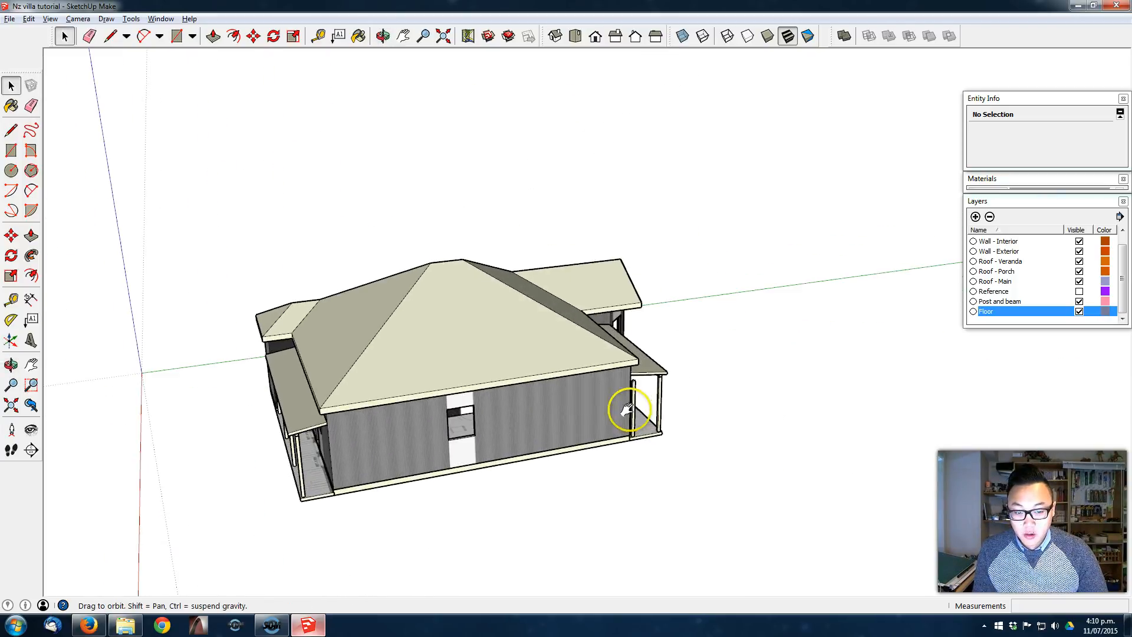
{"action": "left_click", "coordinate": [10, 19]}
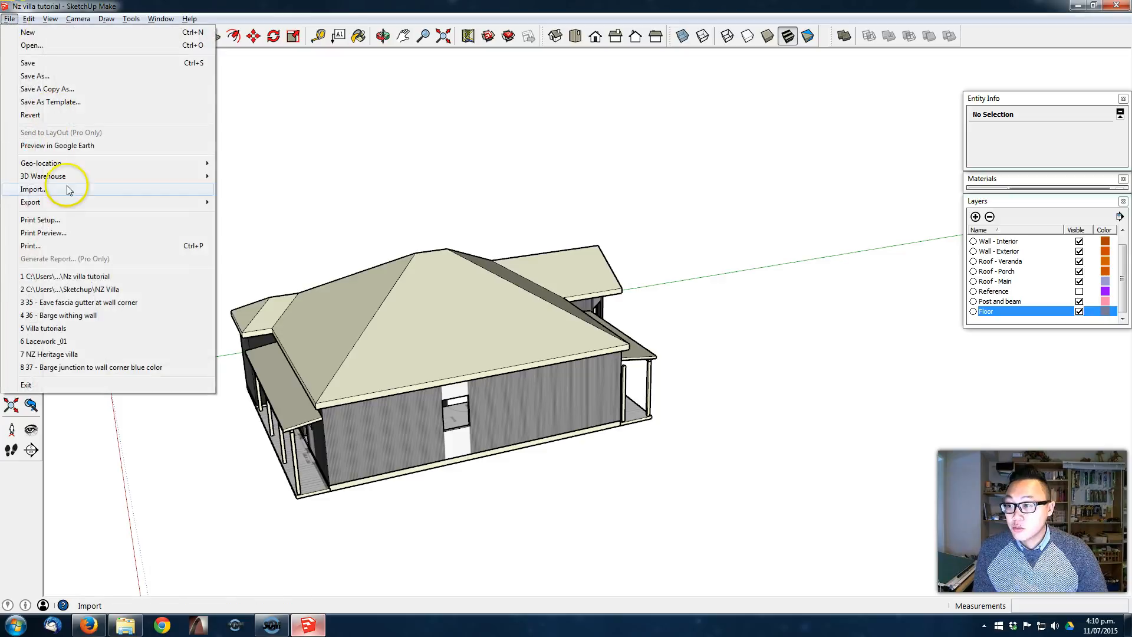
{"action": "left_click", "coordinate": [68, 193]}
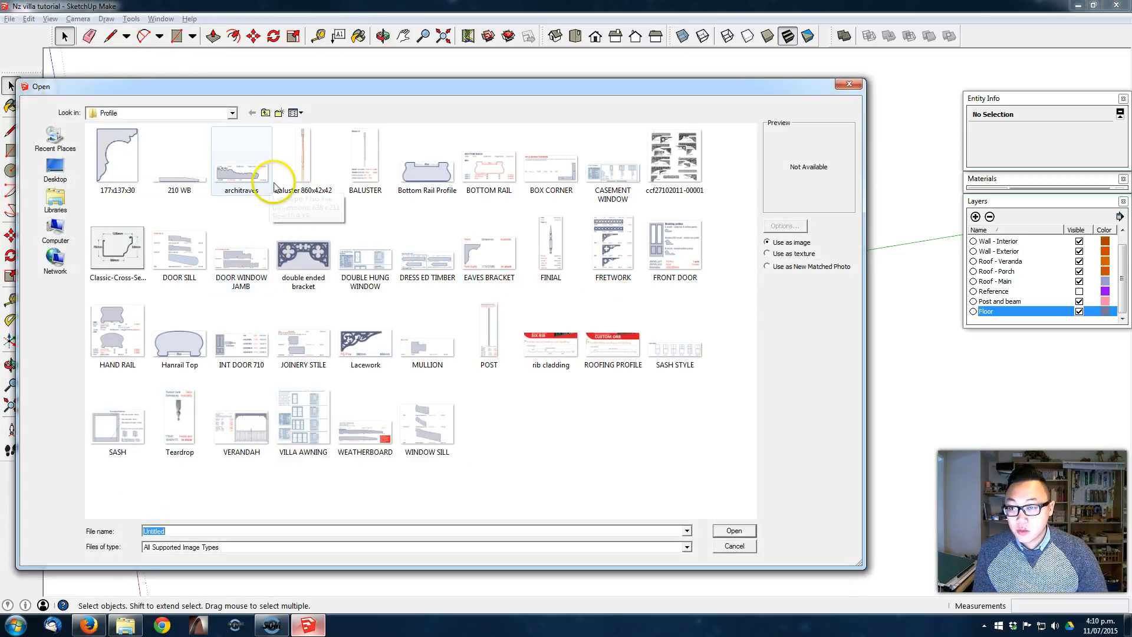
{"action": "left_click", "coordinate": [441, 177]}
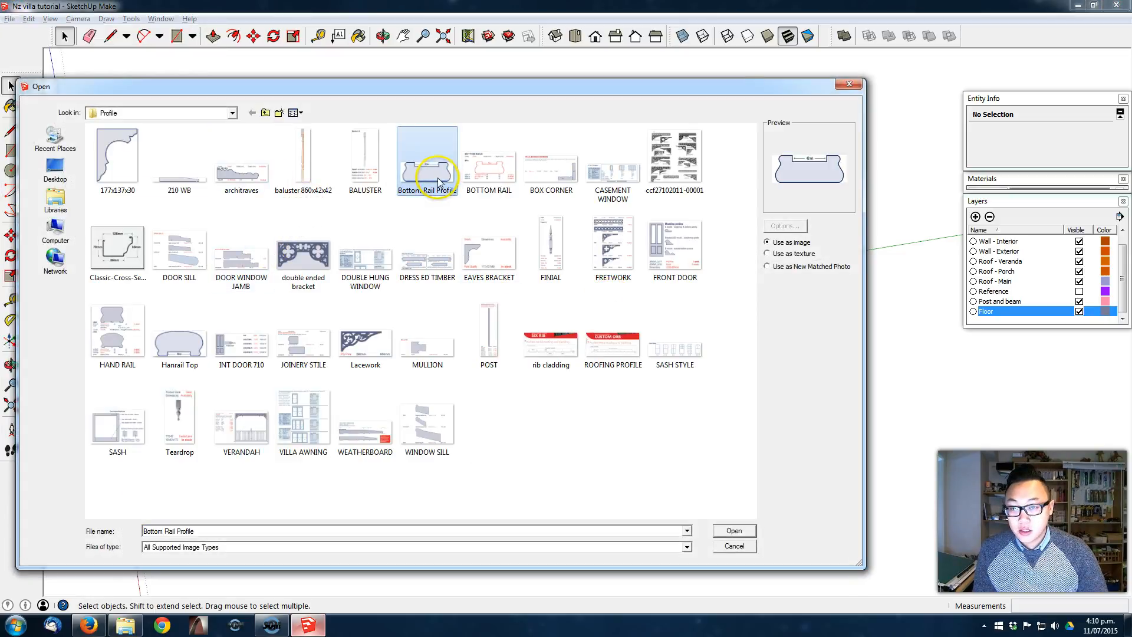
{"action": "left_click", "coordinate": [732, 530]}
{"action": "left_click", "coordinate": [524, 533]}
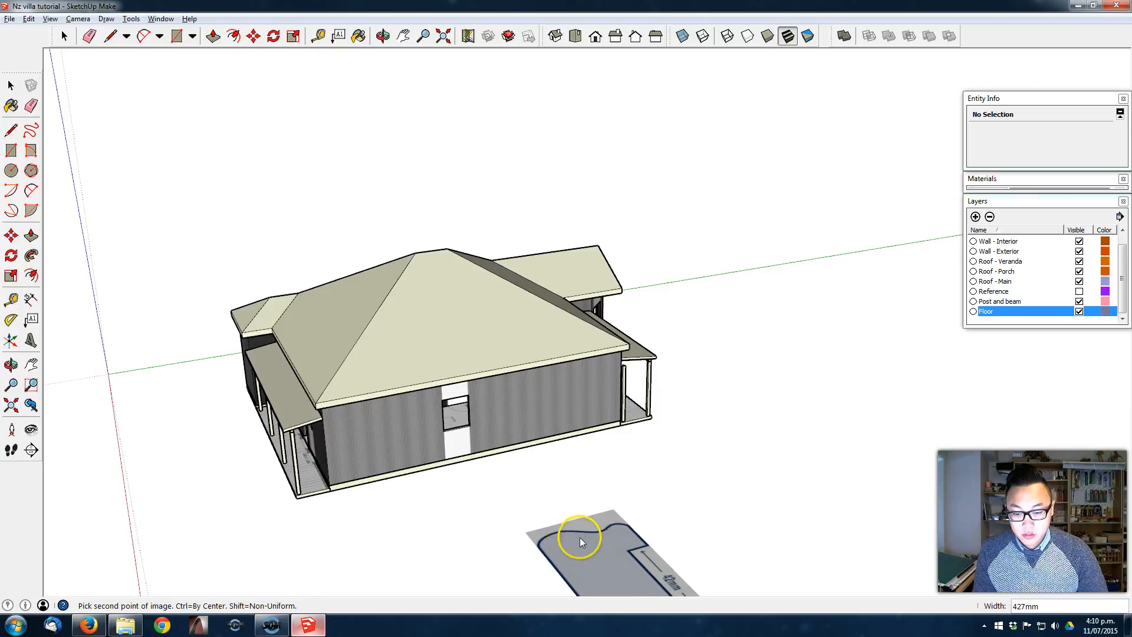
{"action": "left_click", "coordinate": [613, 534]}
Step: Import the Hanrail Top image and drop it at its default size next to the bottom rail image
{"action": "middle_click_drag", "start_coordinate": [504, 446], "coordinate": [367, 306]}
{"action": "left_click", "coordinate": [11, 18]}
{"action": "left_click", "coordinate": [82, 189]}
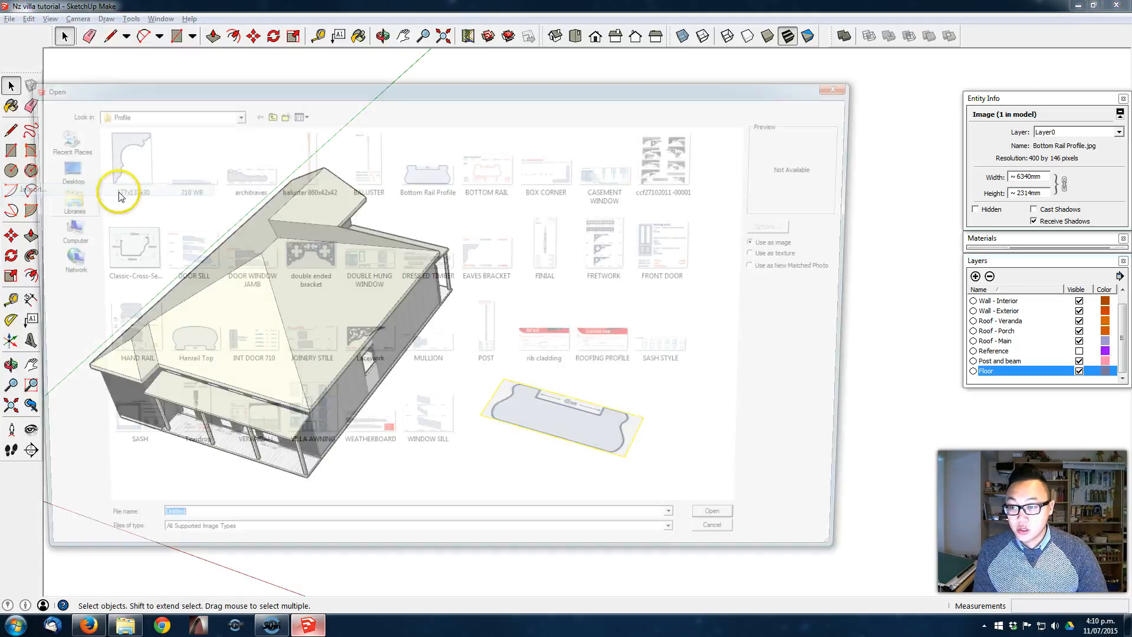
{"action": "double_click", "coordinate": [172, 347]}
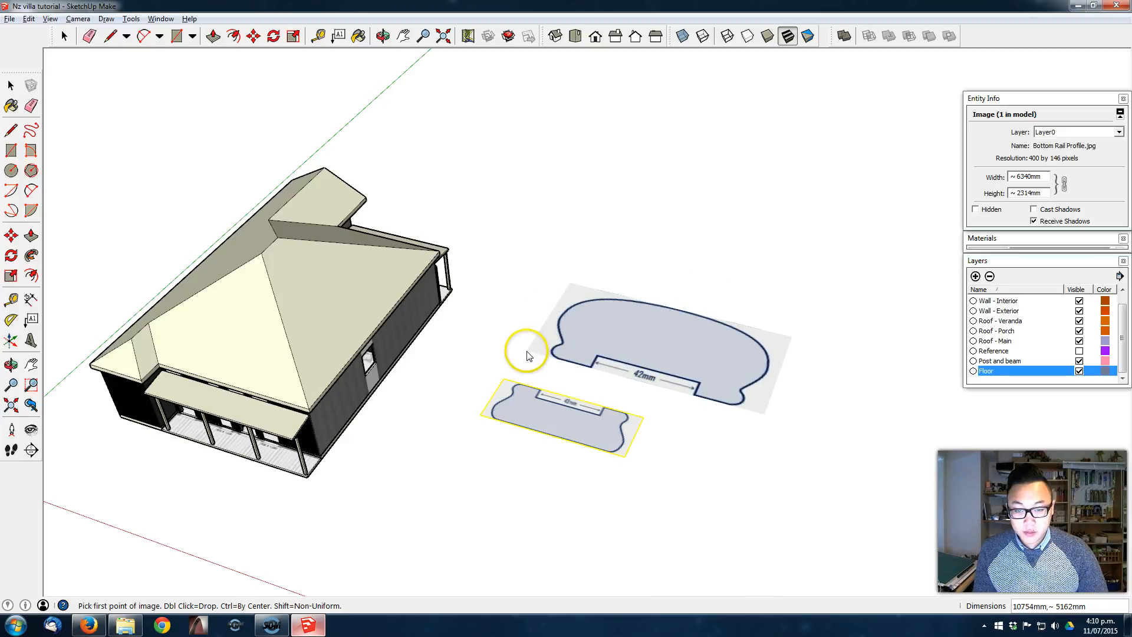
{"action": "double_click", "coordinate": [526, 353]}
Step: Import the BALUSTER image and drop it at its default size beside the rail profile images
{"action": "left_click", "coordinate": [10, 18]}
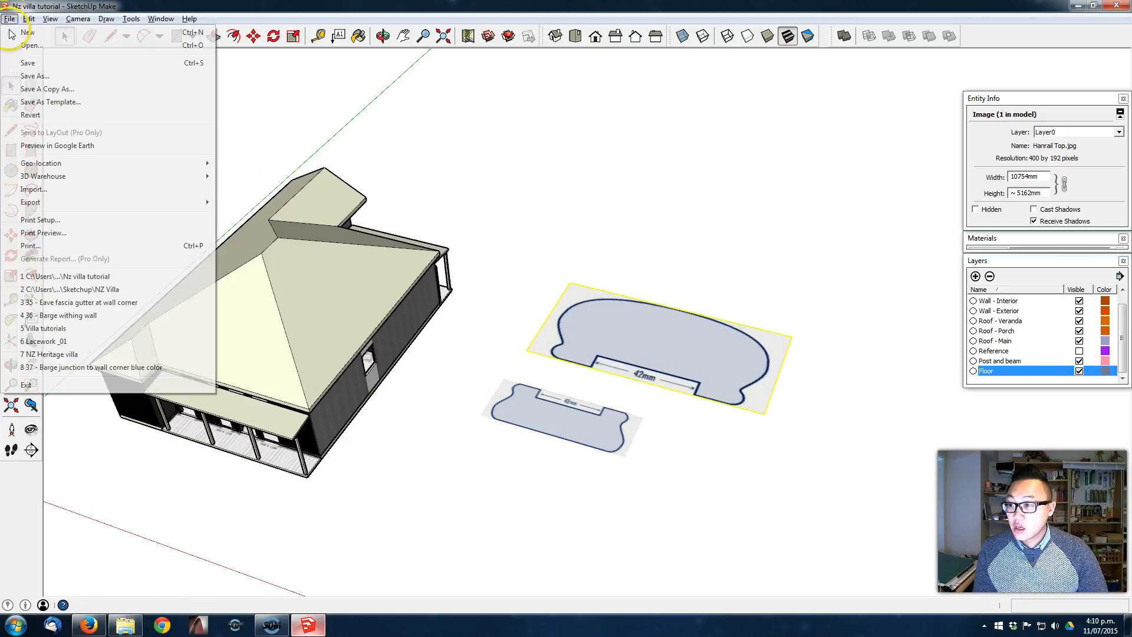
{"action": "left_click", "coordinate": [94, 192]}
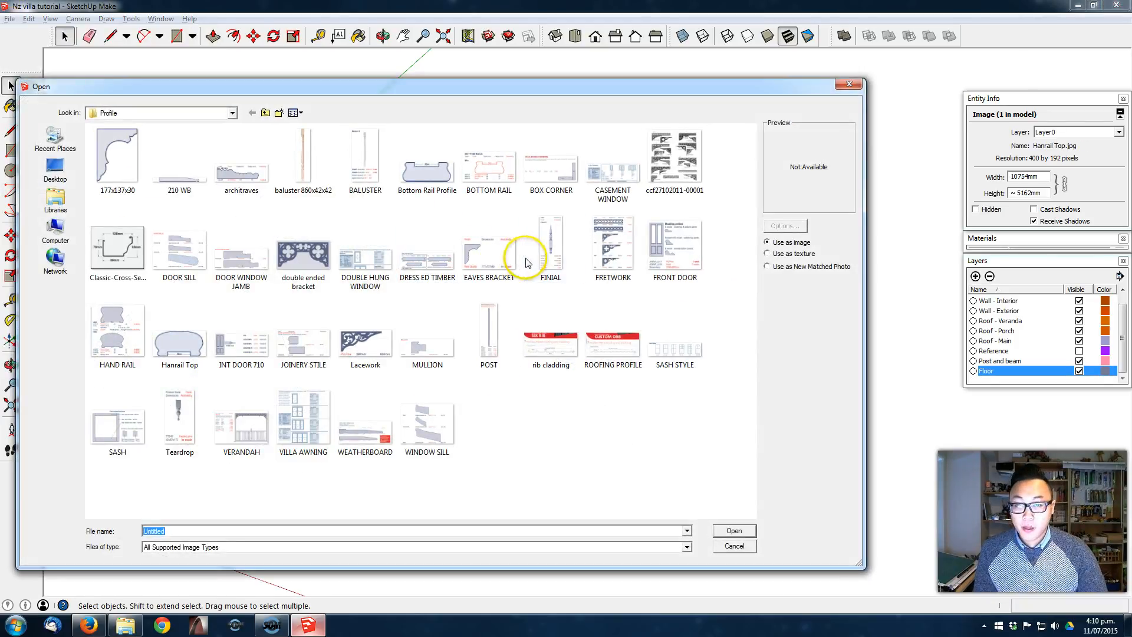
{"action": "double_click", "coordinate": [368, 160]}
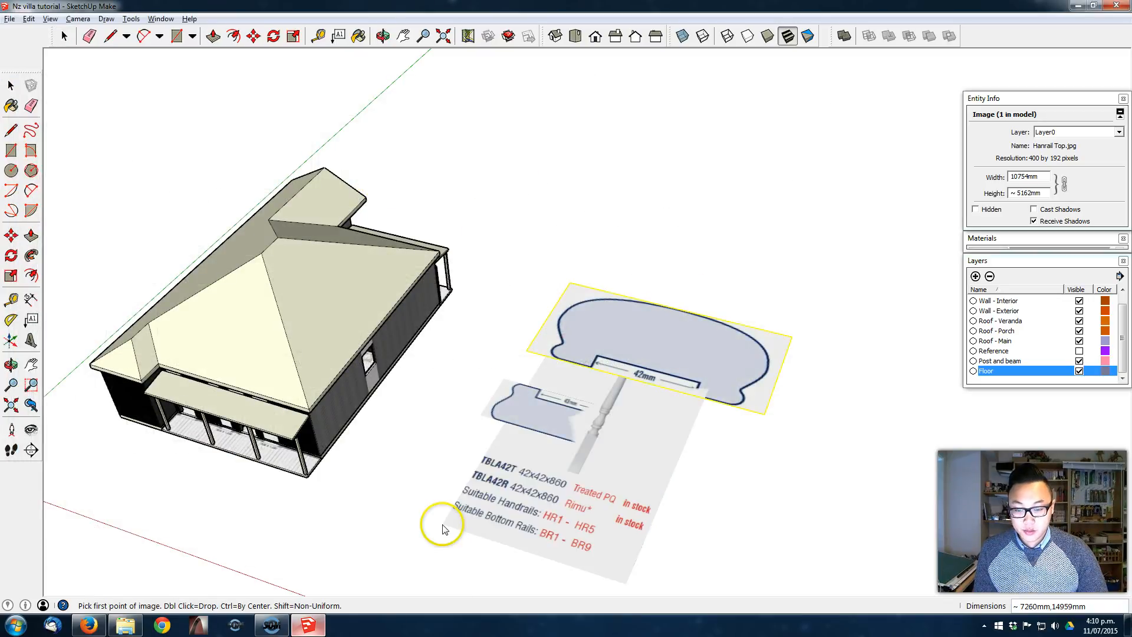
{"action": "double_click", "coordinate": [376, 518]}
Step: Explode the baluster image and turn the result into a group
{"action": "mouse_move", "coordinate": [674, 515]}
{"action": "middle_mouse_down"}
{"action": "mouse_move", "coordinate": [740, 566]}
{"action": "mouse_move", "coordinate": [596, 399]}
{"action": "middle_mouse_up"}
{"action": "right_click", "coordinate": [563, 426]}
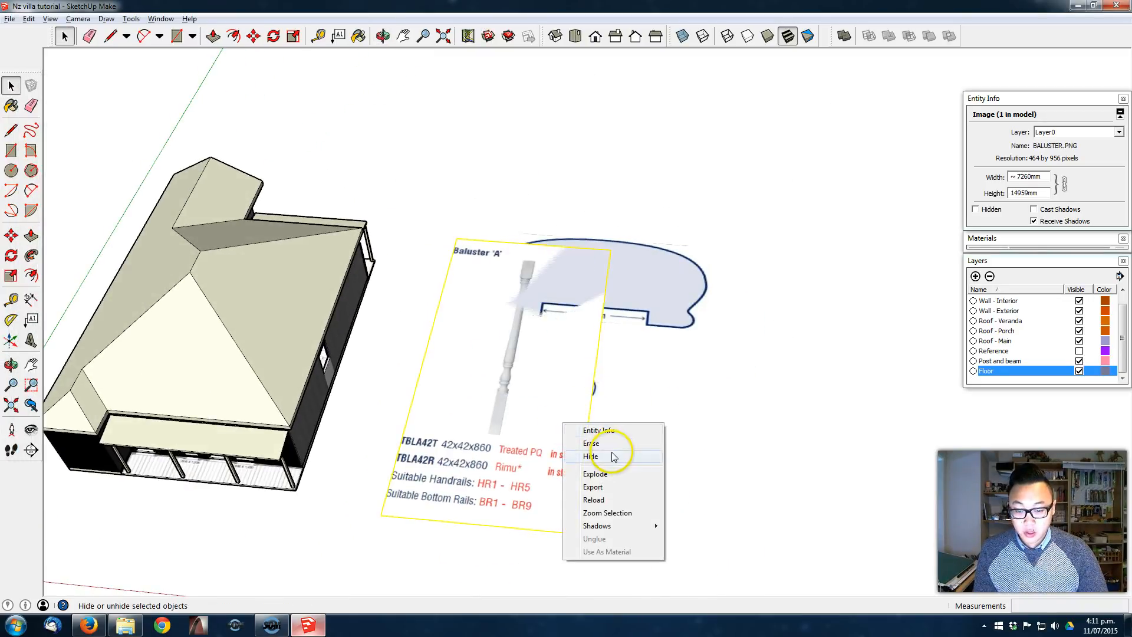
{"action": "left_click", "coordinate": [616, 473]}
{"action": "right_click", "coordinate": [536, 437]}
{"action": "left_click", "coordinate": [592, 360]}
Step: Resize the baluster group with the Tape Measure so the baluster's top block is 42 mm wide
{"action": "scroll", "coordinate": [535, 290], "scroll_direction": "up", "scroll_amount": 4}
{"action": "middle_click_drag", "start_coordinate": [535, 290], "coordinate": [498, 417]}
{"action": "left_click", "coordinate": [463, 450]}
{"action": "scroll", "coordinate": [567, 407], "scroll_direction": "up", "scroll_amount": 1}
{"action": "middle_click_drag", "start_coordinate": [567, 407], "coordinate": [481, 237], "text": "shift"}
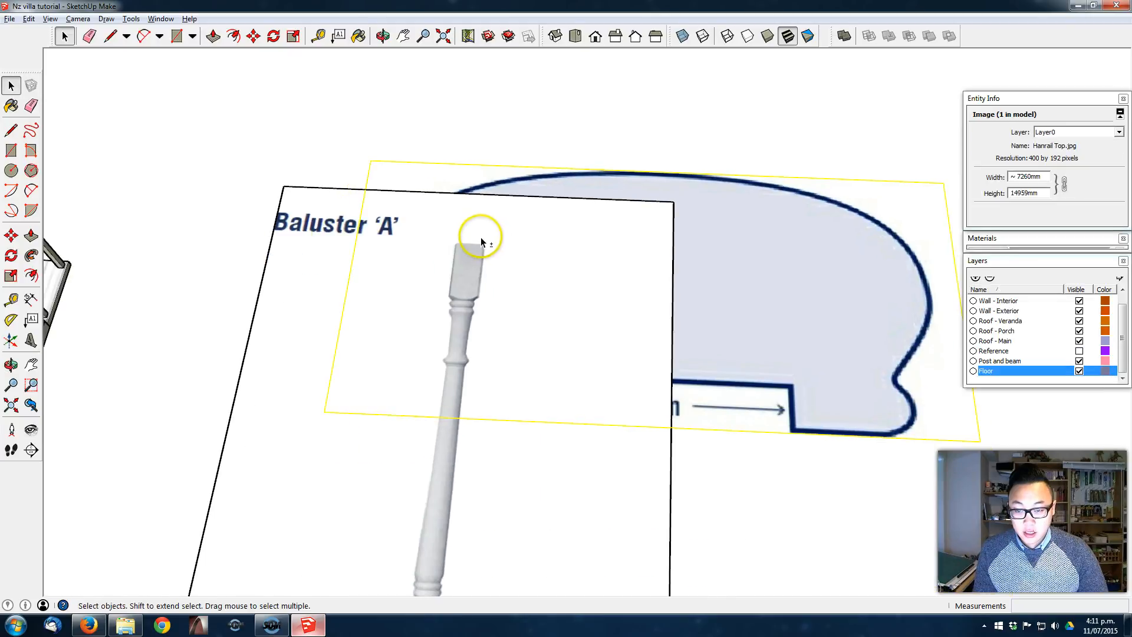
{"action": "double_click", "coordinate": [272, 230]}
{"action": "scroll", "coordinate": [437, 260], "scroll_direction": "up", "scroll_amount": 4}
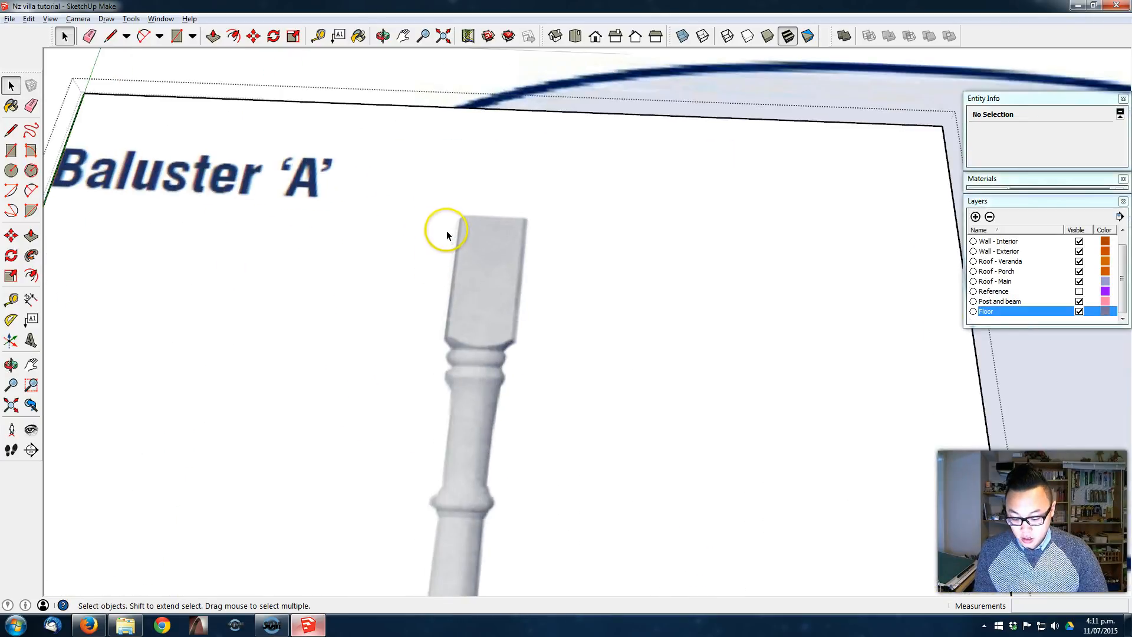
{"action": "key", "text": "t"}
{"action": "left_click", "coordinate": [462, 221]}
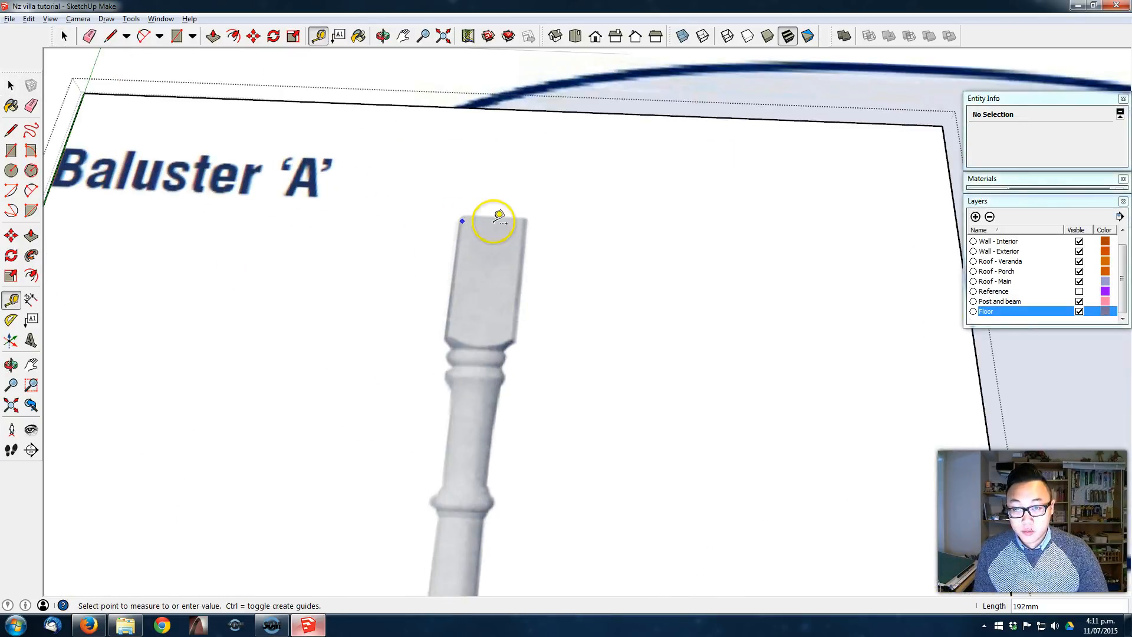
{"action": "left_click", "coordinate": [525, 224]}
{"action": "type", "text": "4"}
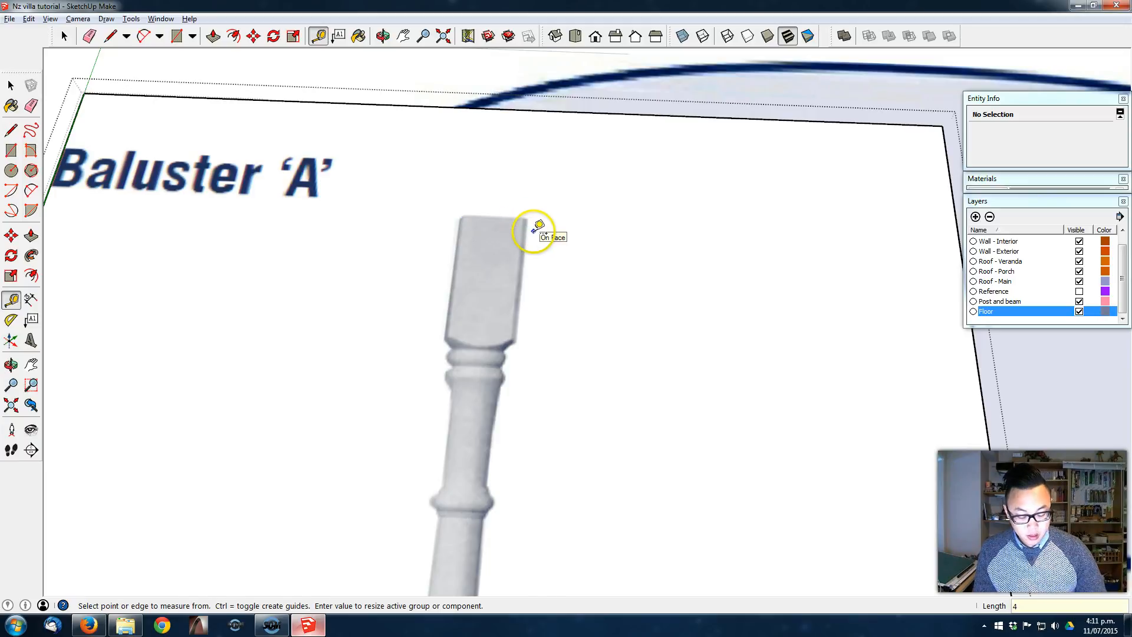
{"action": "type", "text": "2"}
{"action": "key", "text": "Return"}
{"action": "left_click", "coordinate": [603, 338]}
{"action": "mouse_move", "coordinate": [598, 332]}
{"action": "middle_mouse_down"}
{"action": "mouse_move", "coordinate": [377, 316]}
{"action": "mouse_move", "coordinate": [533, 218]}
{"action": "mouse_move", "coordinate": [562, 211]}
{"action": "middle_mouse_up"}
{"action": "scroll", "coordinate": [379, 348], "scroll_direction": "down", "scroll_amount": 4}
{"action": "middle_click_drag", "start_coordinate": [563, 211], "coordinate": [613, 154]}
{"action": "scroll", "coordinate": [434, 164], "scroll_direction": "up", "scroll_amount": 2}
{"action": "middle_click_drag", "start_coordinate": [435, 176], "coordinate": [479, 326], "text": "shift"}
{"action": "key", "text": "space"}
{"action": "left_click", "coordinate": [392, 357]}
Step: Explode the bottom rail profile image and turn the result into a group
{"action": "middle_click_drag", "start_coordinate": [520, 483], "coordinate": [617, 488]}
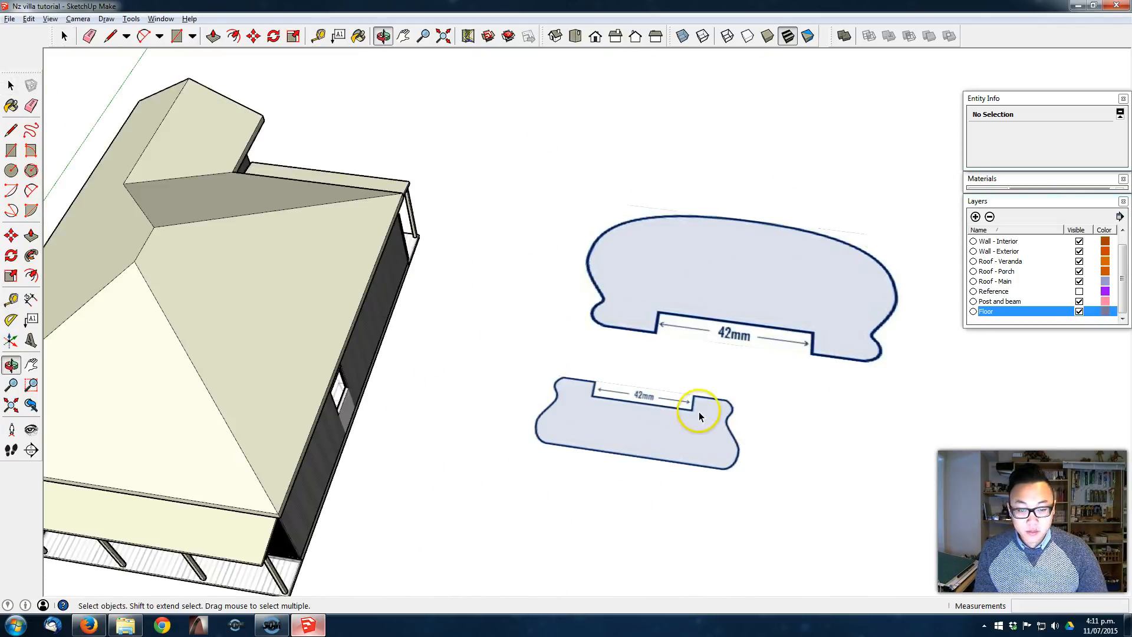
{"action": "scroll", "coordinate": [695, 405], "scroll_direction": "up", "scroll_amount": 4}
{"action": "middle_click_drag", "start_coordinate": [664, 399], "coordinate": [383, 435]}
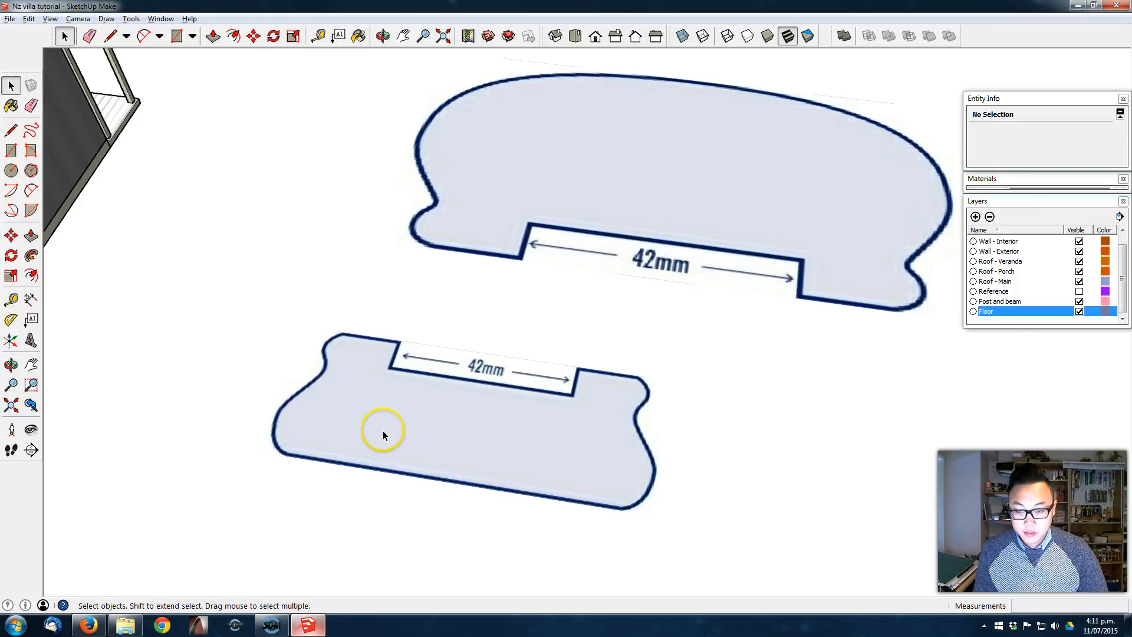
{"action": "right_click", "coordinate": [431, 409]}
{"action": "left_click", "coordinate": [472, 395]}
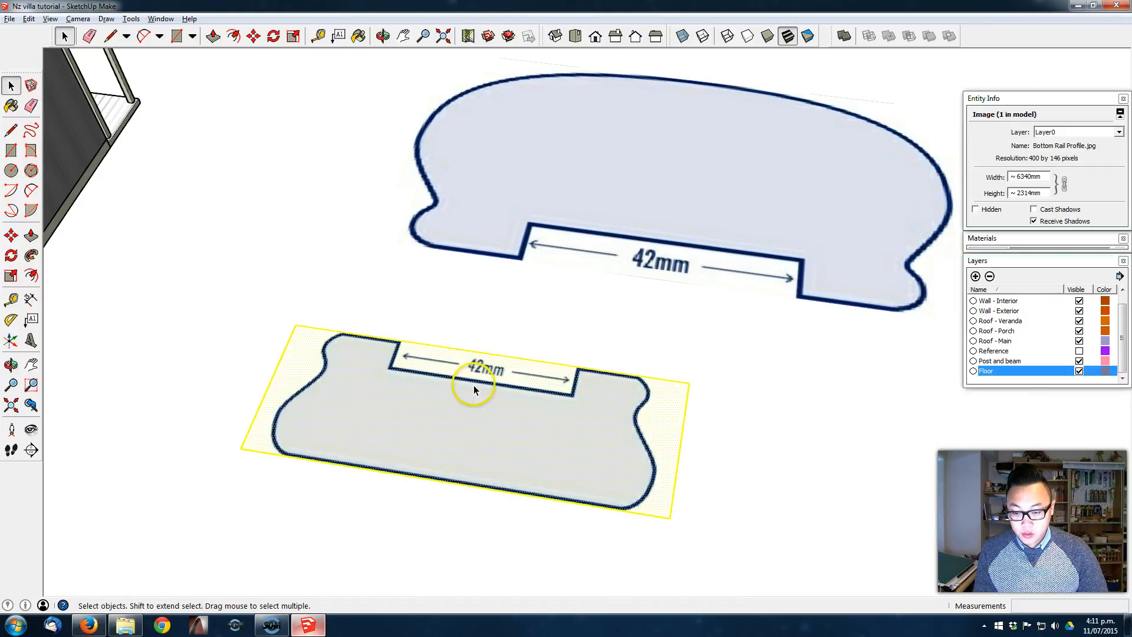
{"action": "right_click", "coordinate": [472, 395]}
{"action": "left_click", "coordinate": [525, 485]}
Step: Explode the handrail top image and turn the result into a group
{"action": "left_click", "coordinate": [600, 150]}
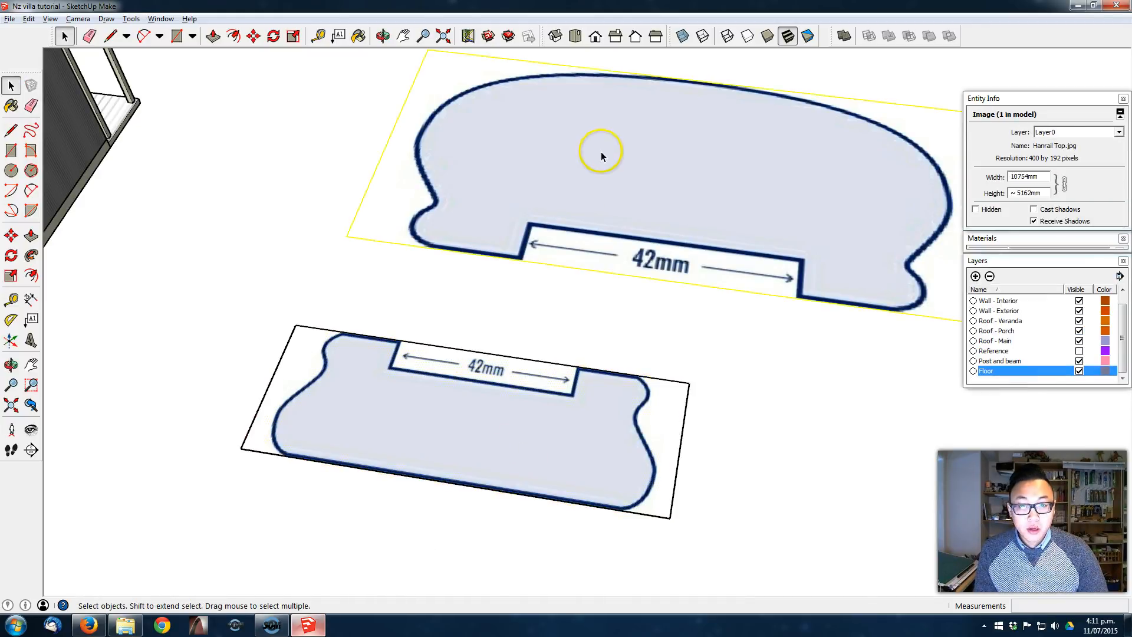
{"action": "right_click", "coordinate": [600, 151]}
{"action": "left_click", "coordinate": [632, 206]}
{"action": "right_click", "coordinate": [602, 178]}
{"action": "left_click", "coordinate": [676, 272]}
Step: Resize the bottom rail group with the Tape Measure so the profile's notch is 42 mm wide
{"action": "left_click", "coordinate": [477, 440]}
{"action": "key", "text": "t"}
{"action": "scroll", "coordinate": [405, 341], "scroll_direction": "up", "scroll_amount": 2}
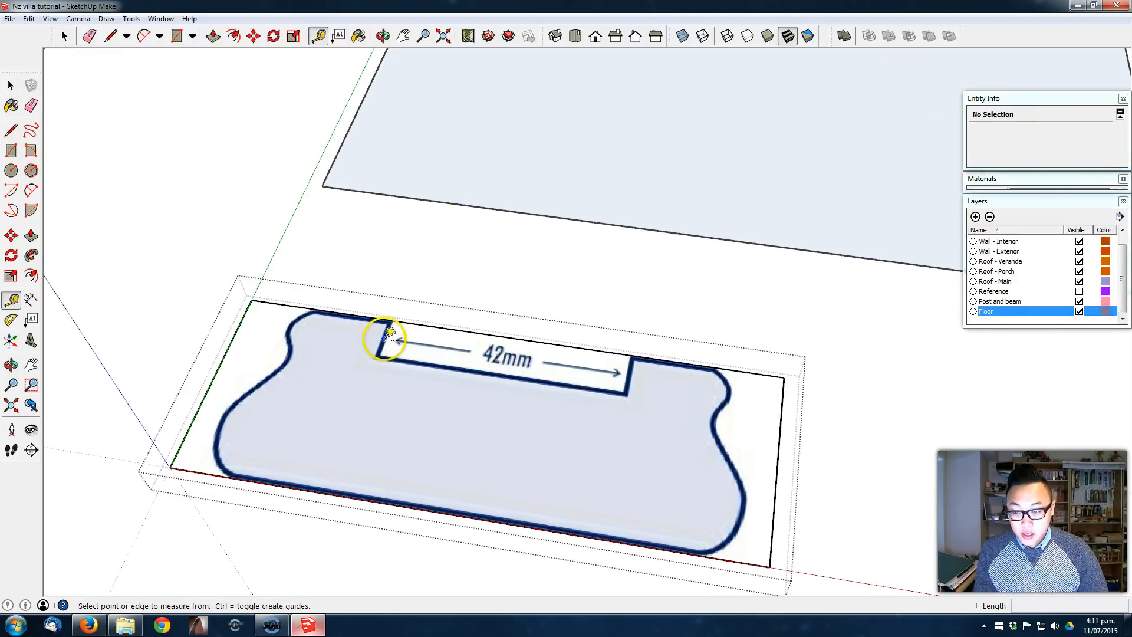
{"action": "left_click", "coordinate": [388, 334]}
{"action": "left_click", "coordinate": [629, 373]}
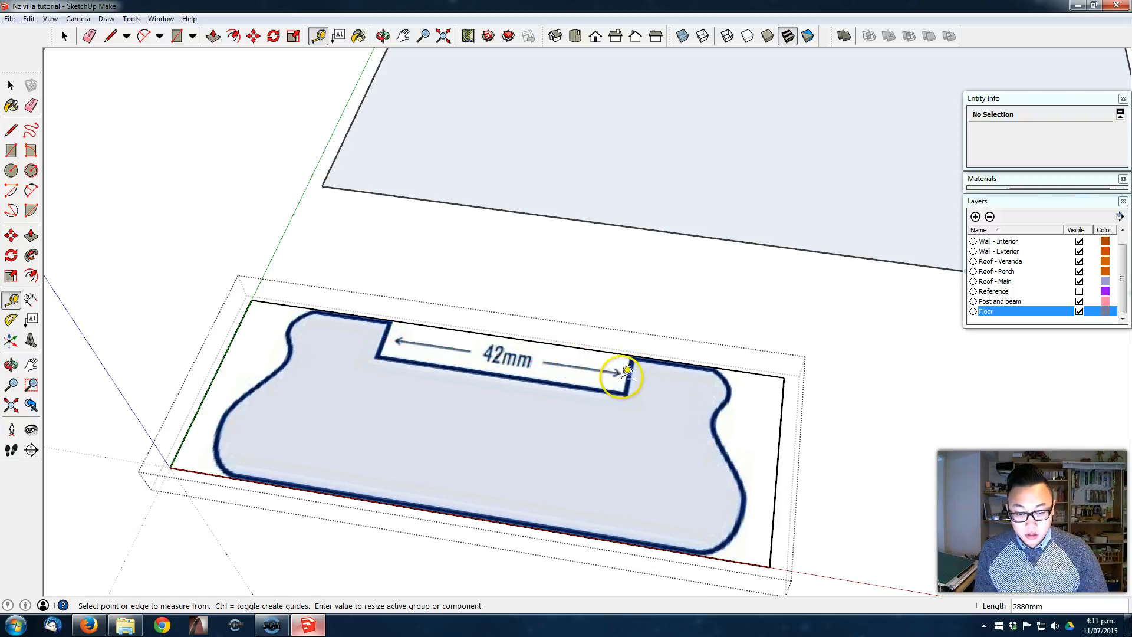
{"action": "type", "text": "42"}
{"action": "key", "text": "Return"}
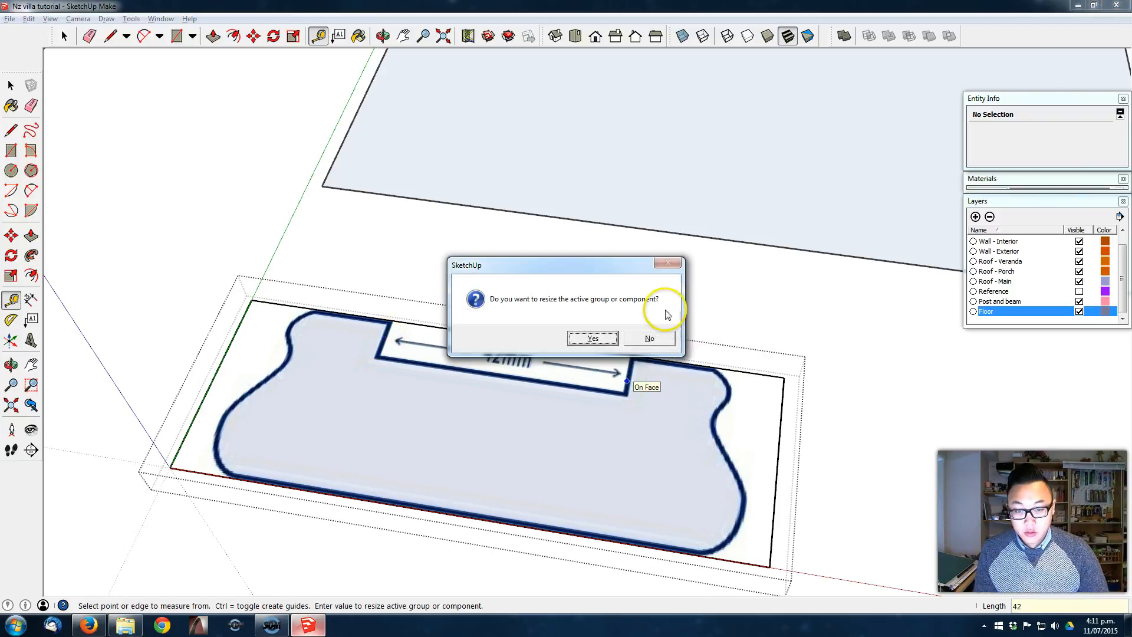
{"action": "left_click", "coordinate": [604, 337]}
{"action": "key", "text": "space"}
Step: Resize the handrail top group with the Tape Measure so its notch is 42 mm wide, and close the group
{"action": "key", "text": "shift+z"}
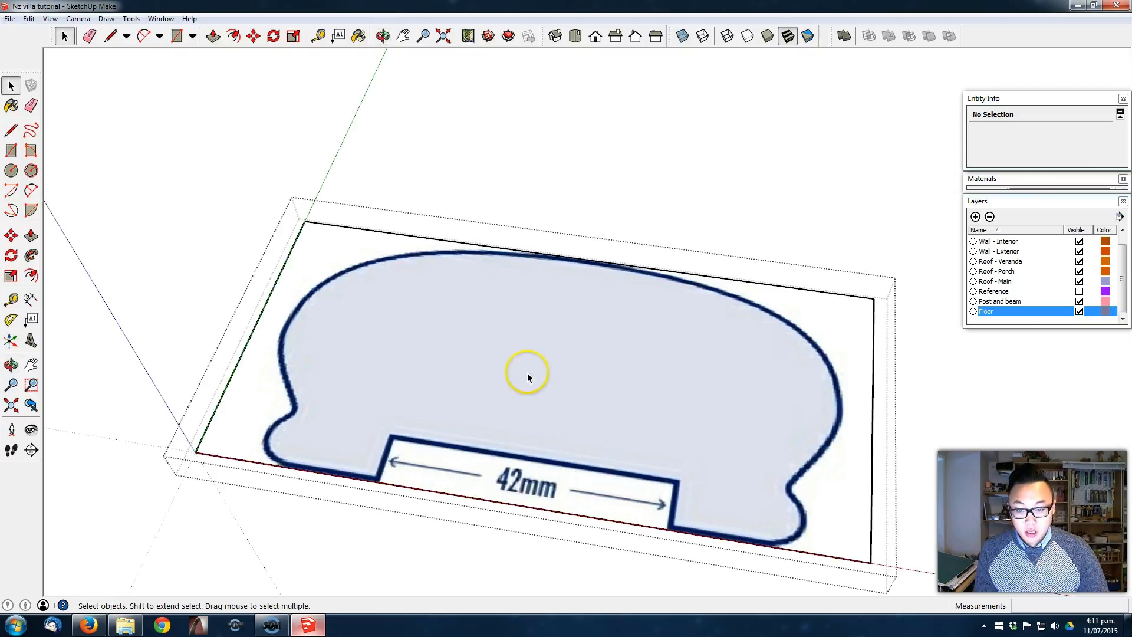
{"action": "key", "text": "t"}
{"action": "left_click", "coordinate": [390, 445]}
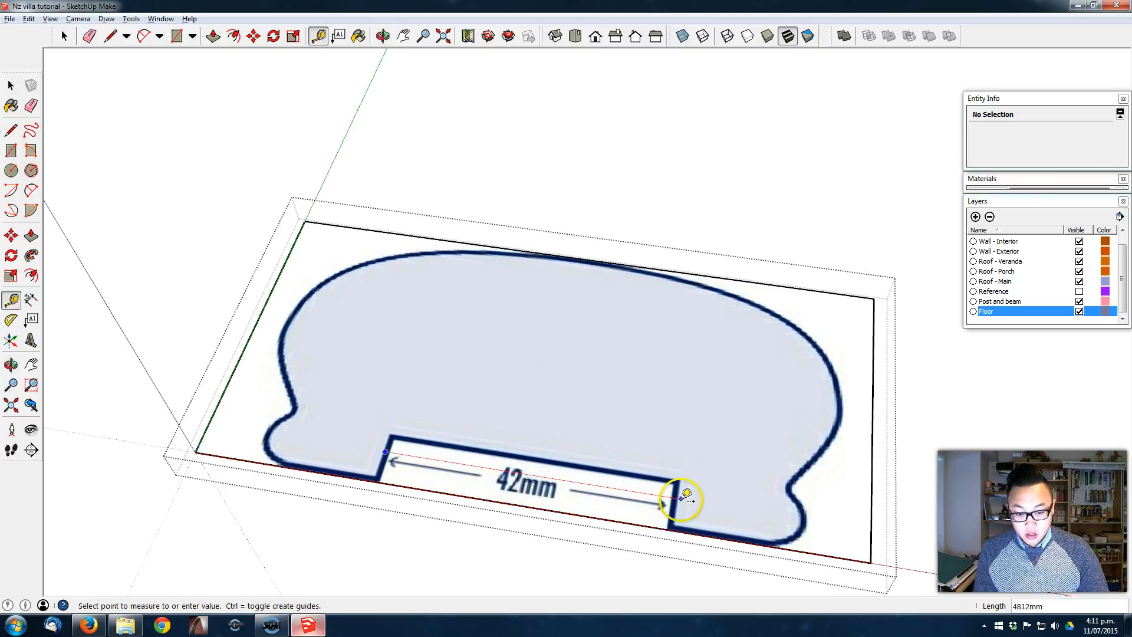
{"action": "left_click", "coordinate": [681, 493]}
{"action": "type", "text": "42"}
{"action": "key", "text": "Return"}
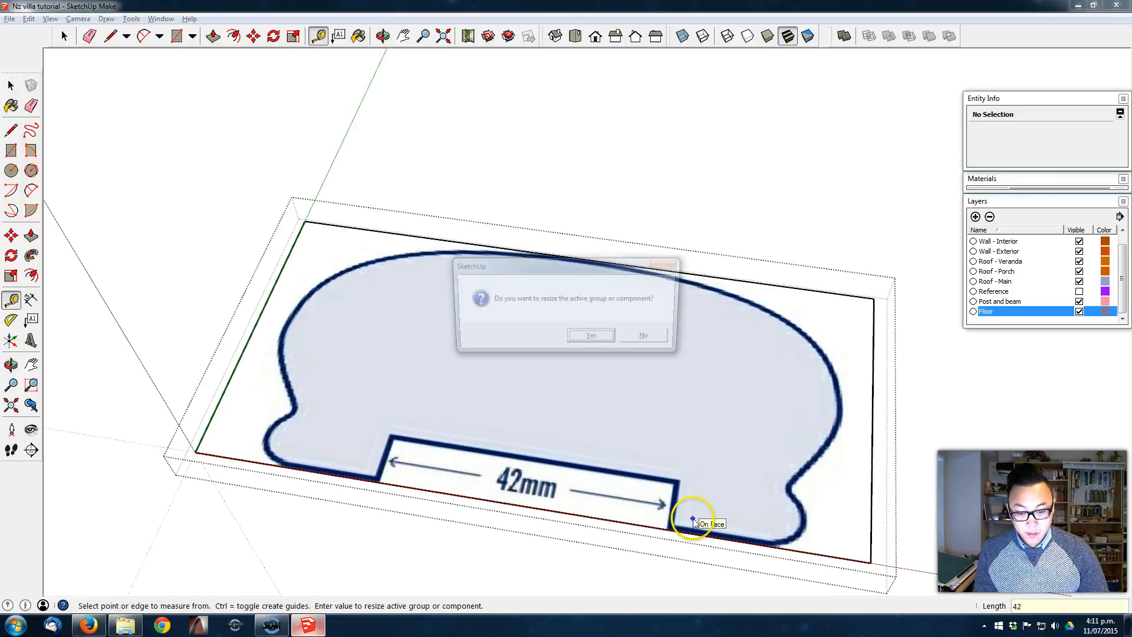
{"action": "left_click", "coordinate": [595, 341]}
{"action": "middle_click_drag", "start_coordinate": [594, 341], "coordinate": [471, 390]}
{"action": "scroll", "coordinate": [389, 370], "scroll_direction": "down", "scroll_amount": 2}
{"action": "middle_click_drag", "start_coordinate": [306, 379], "coordinate": [454, 300], "text": "shift"}
{"action": "key", "text": "space"}
{"action": "left_click", "coordinate": [402, 364]}
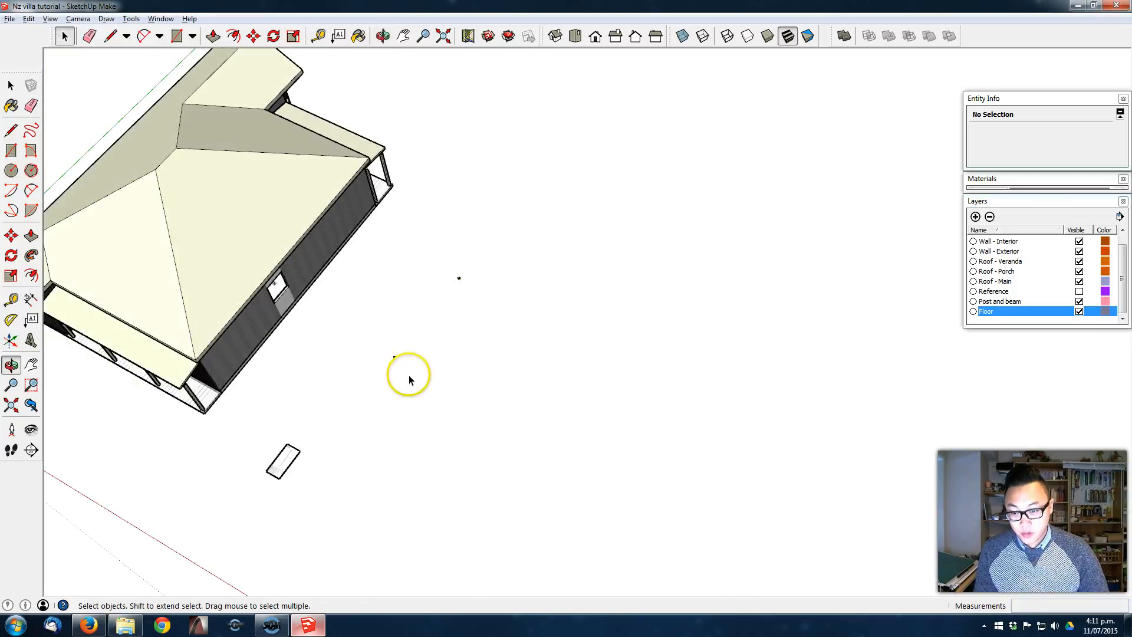
Step: Move the bottom rail profile group close to the handrail profile group
{"action": "left_click", "coordinate": [392, 356]}
{"action": "key", "text": "m"}
{"action": "left_click", "coordinate": [467, 283]}
{"action": "key", "text": "space"}
Step: Move the baluster group next to the two rail profile groups
{"action": "left_click", "coordinate": [291, 465]}
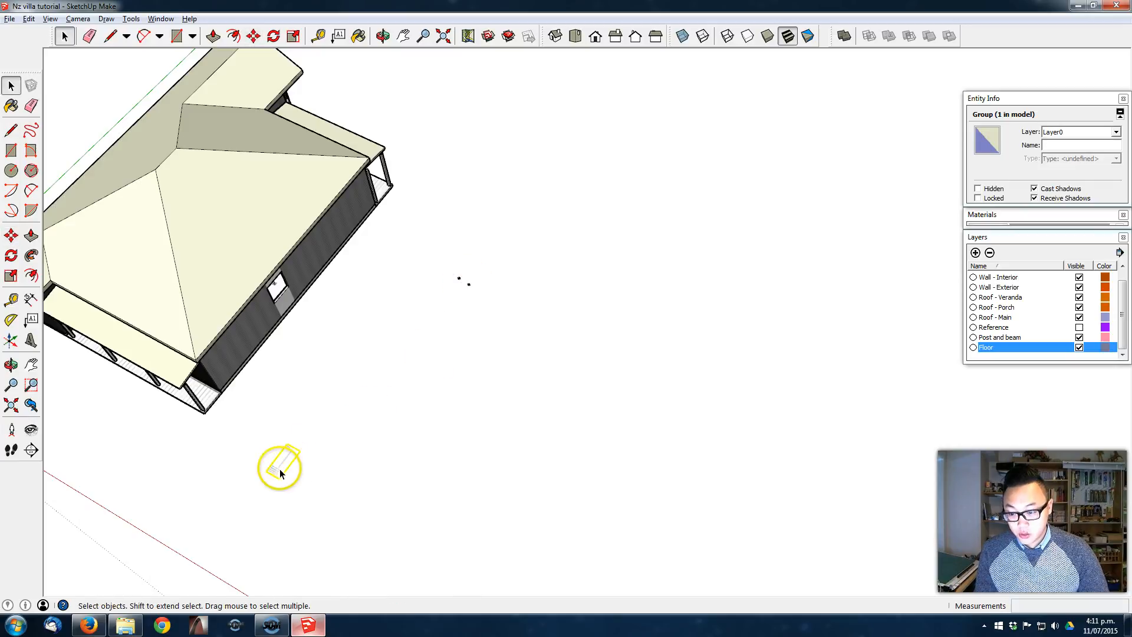
{"action": "key", "text": "m"}
{"action": "left_click", "coordinate": [279, 469]}
{"action": "left_click", "coordinate": [448, 281]}
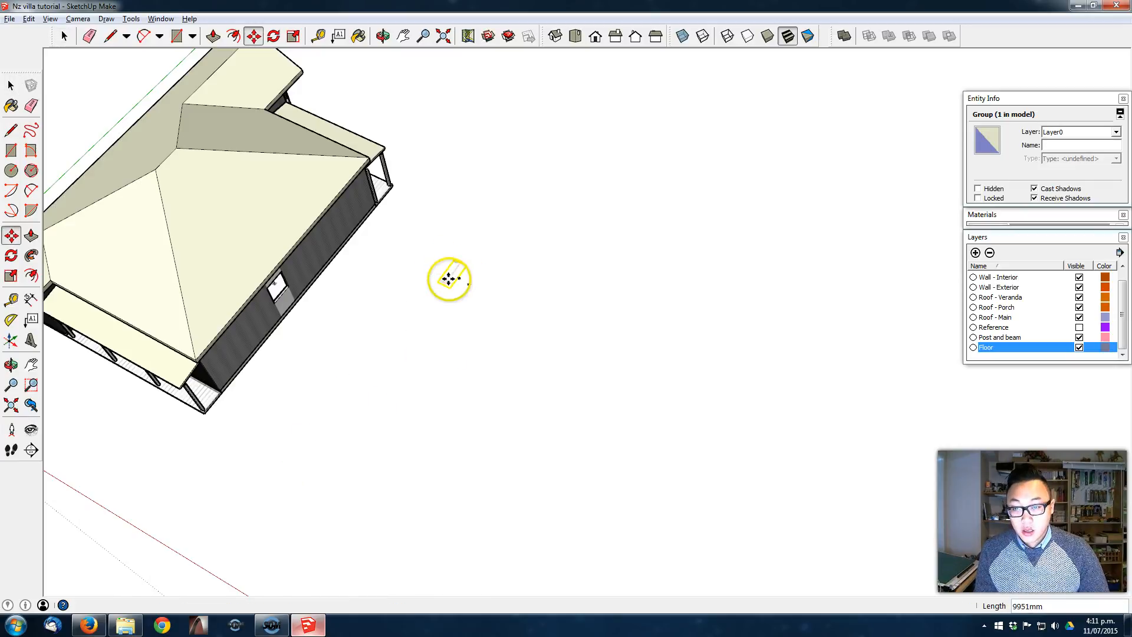
{"action": "key", "text": "space"}
{"action": "left_click", "coordinate": [463, 256]}
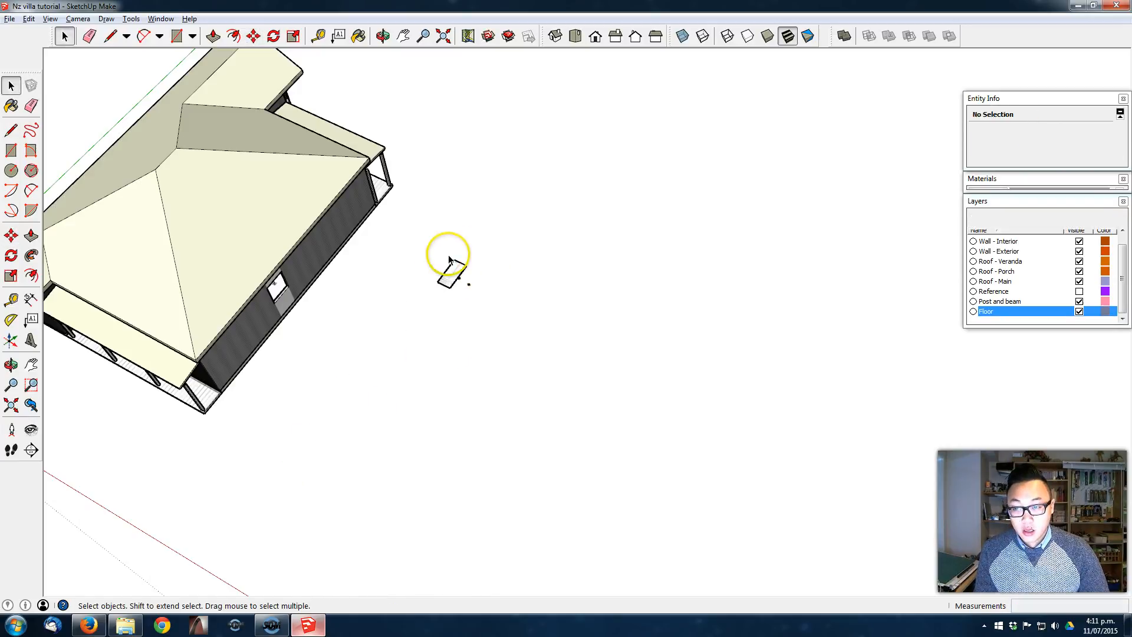
Step: Hide the interior and exterior wall, veranda, porch and main roof, post and beam, and floor layers, leaving only the profile references in view
{"action": "left_click_drag", "start_coordinate": [1121, 279], "coordinate": [1122, 266]}
{"action": "left_click", "coordinate": [1078, 251]}
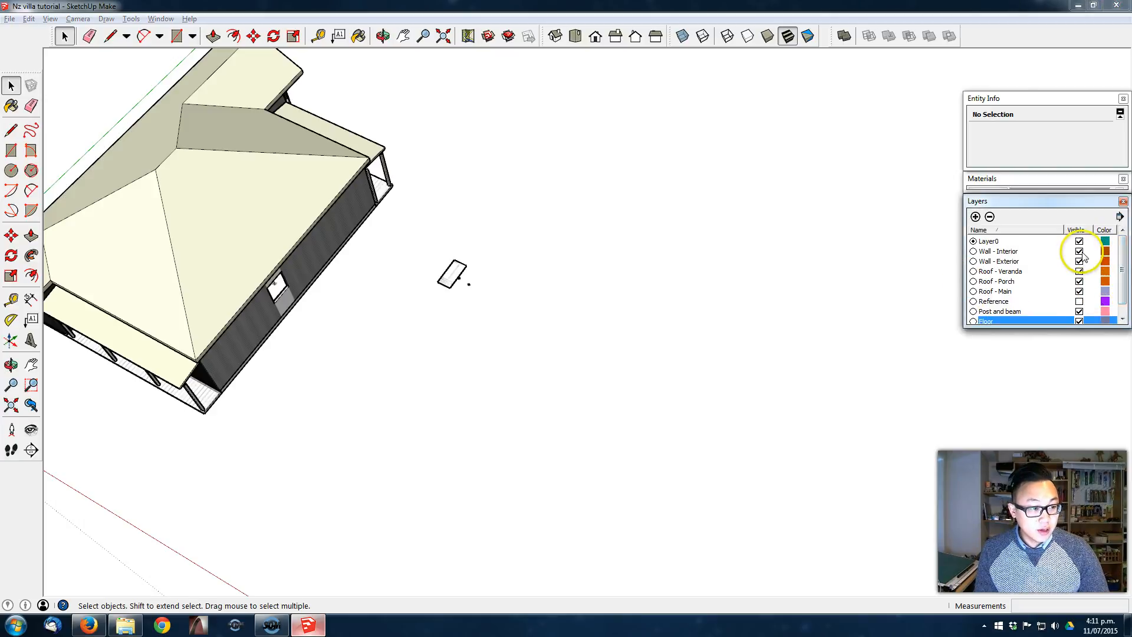
{"action": "left_click", "coordinate": [1079, 261]}
{"action": "left_click", "coordinate": [1078, 272]}
{"action": "left_click", "coordinate": [1078, 281]}
{"action": "left_click", "coordinate": [1078, 291]}
{"action": "scroll", "coordinate": [1074, 312], "scroll_direction": "down", "scroll_amount": 1}
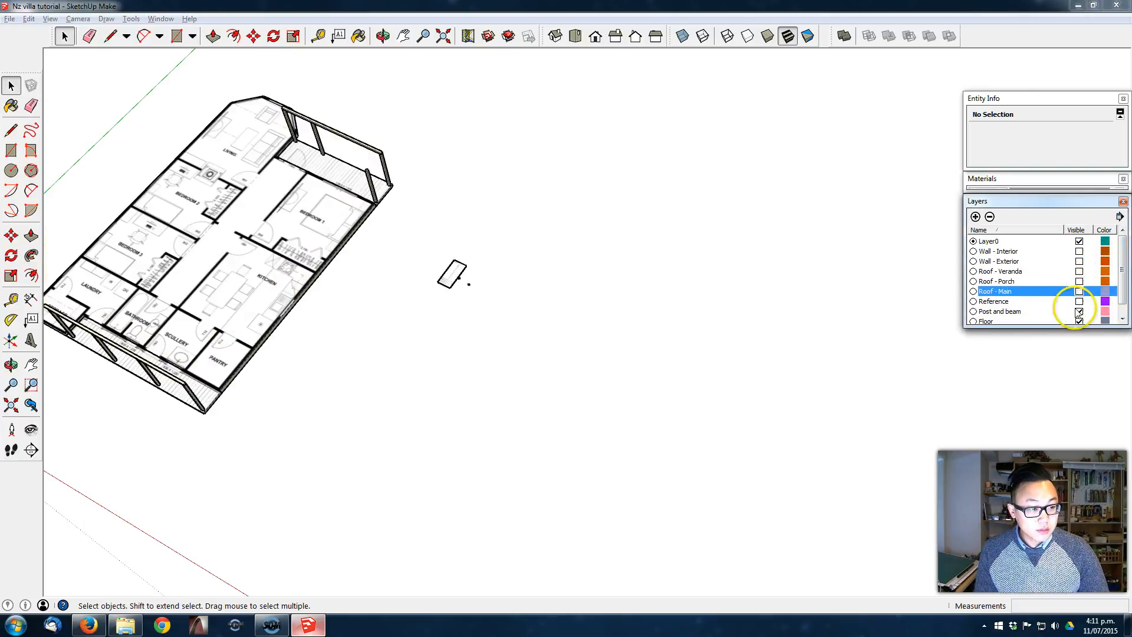
{"action": "left_click", "coordinate": [1078, 311]}
{"action": "left_click", "coordinate": [1079, 302]}
{"action": "middle_click_drag", "start_coordinate": [660, 304], "coordinate": [379, 354]}
{"action": "scroll", "coordinate": [492, 285], "scroll_direction": "up", "scroll_amount": 2}
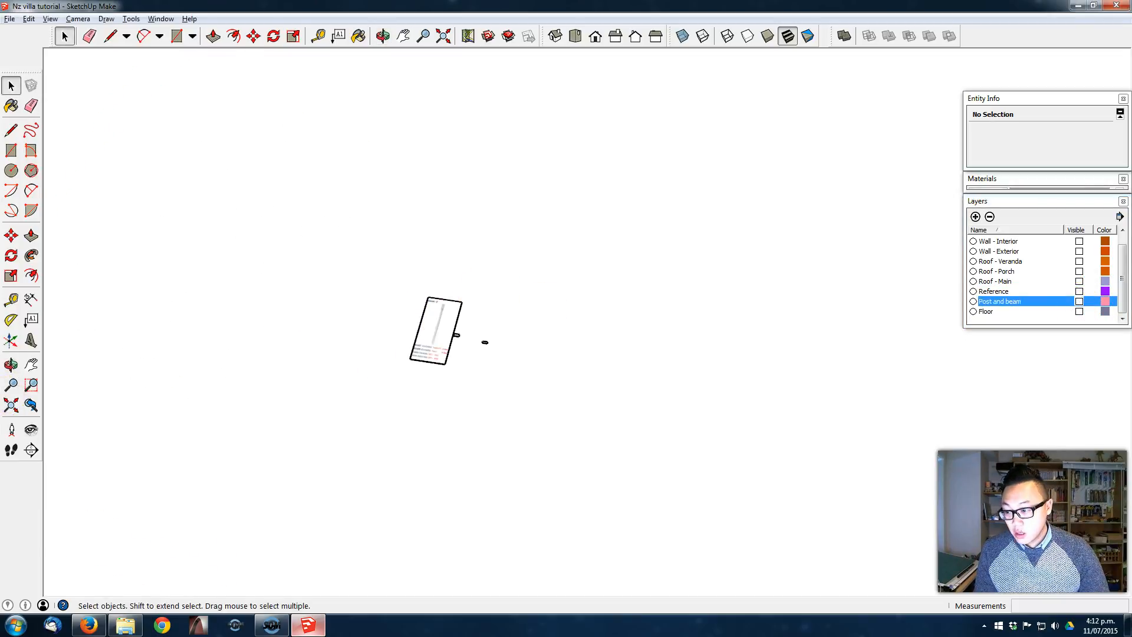
{"action": "left_click", "coordinate": [11, 404]}
{"action": "middle_click_drag", "start_coordinate": [802, 359], "coordinate": [571, 332], "text": "shift"}
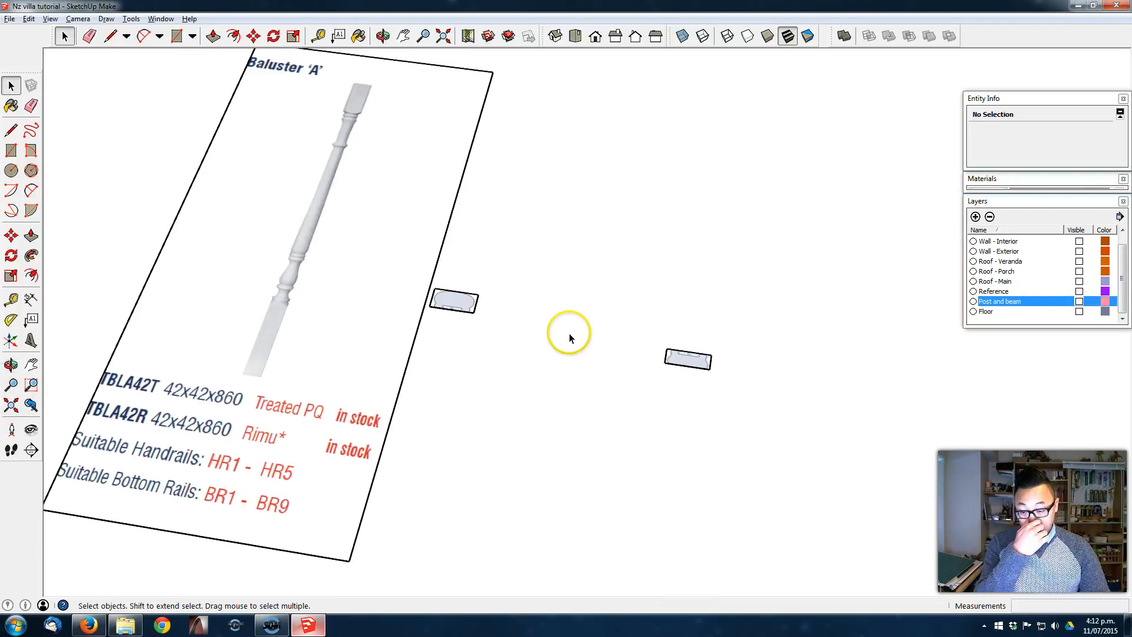
Step: Trace the bottom rail's notch base, one notch side and the adjoining upper edge up to the curve with the Line tool
{"action": "scroll", "coordinate": [455, 303], "scroll_direction": "up", "scroll_amount": 3}
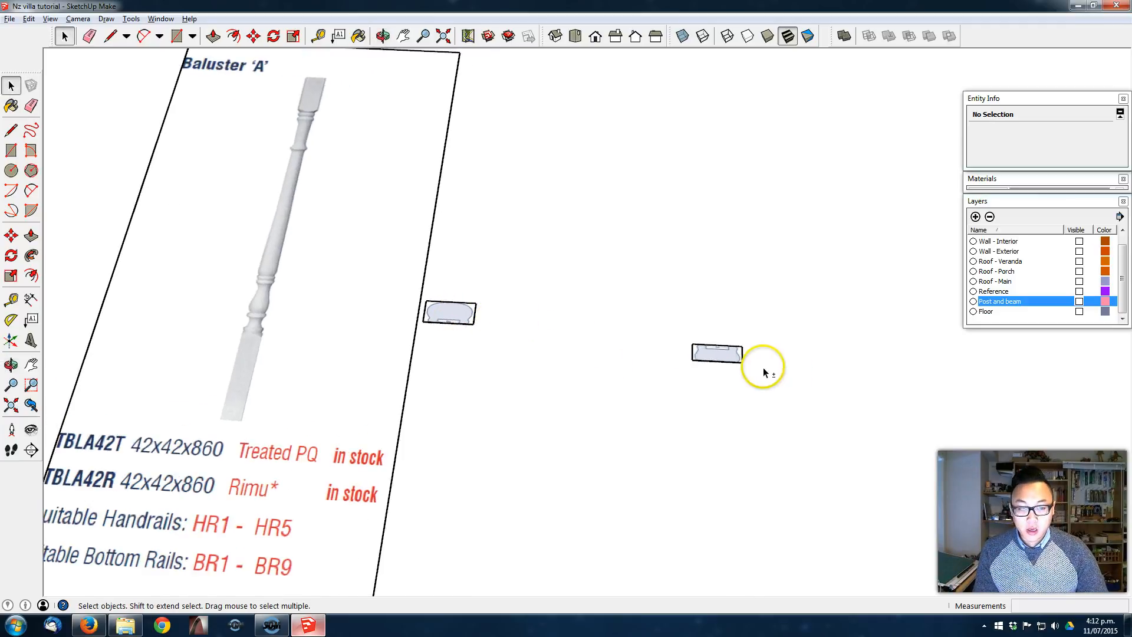
{"action": "scroll", "coordinate": [735, 353], "scroll_direction": "up", "scroll_amount": 5}
{"action": "scroll", "coordinate": [743, 347], "scroll_direction": "up", "scroll_amount": 2}
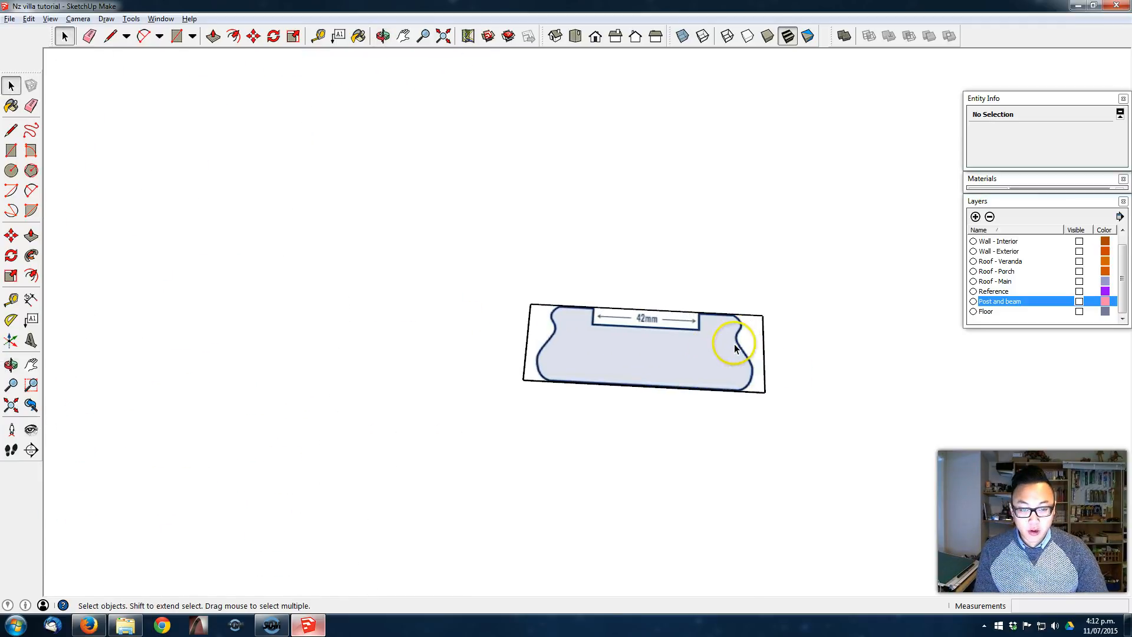
{"action": "middle_click_drag", "start_coordinate": [645, 341], "coordinate": [534, 357], "text": "shift"}
{"action": "double_click", "coordinate": [483, 401]}
{"action": "key", "text": "Escape"}
{"action": "scroll", "coordinate": [496, 398], "scroll_direction": "up", "scroll_amount": 2}
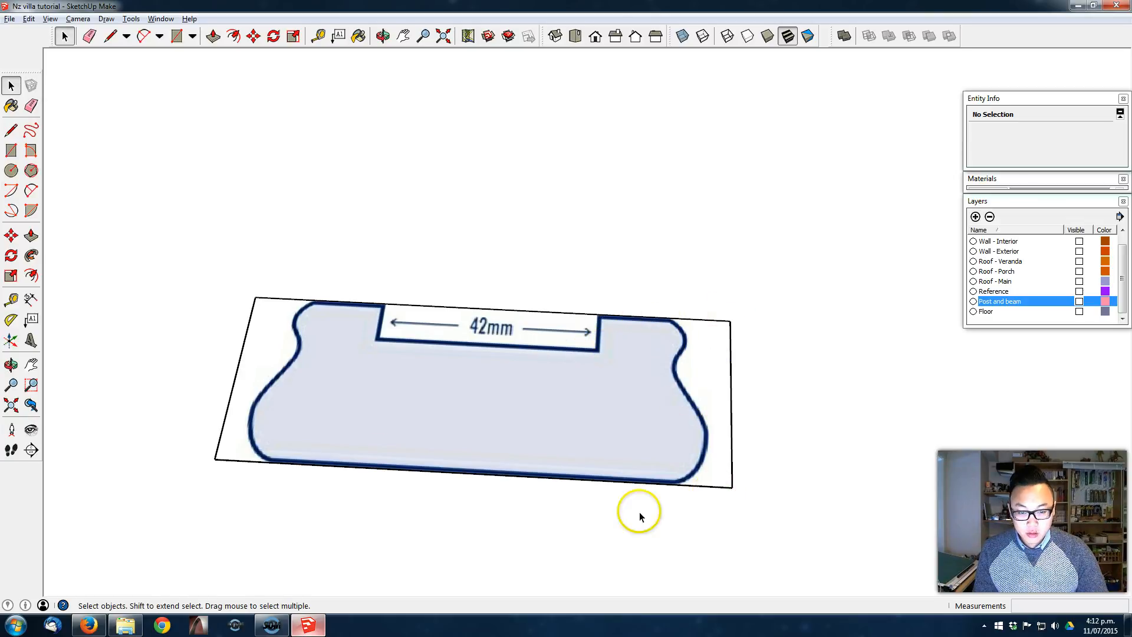
{"action": "middle_click_drag", "start_coordinate": [439, 406], "coordinate": [482, 364]}
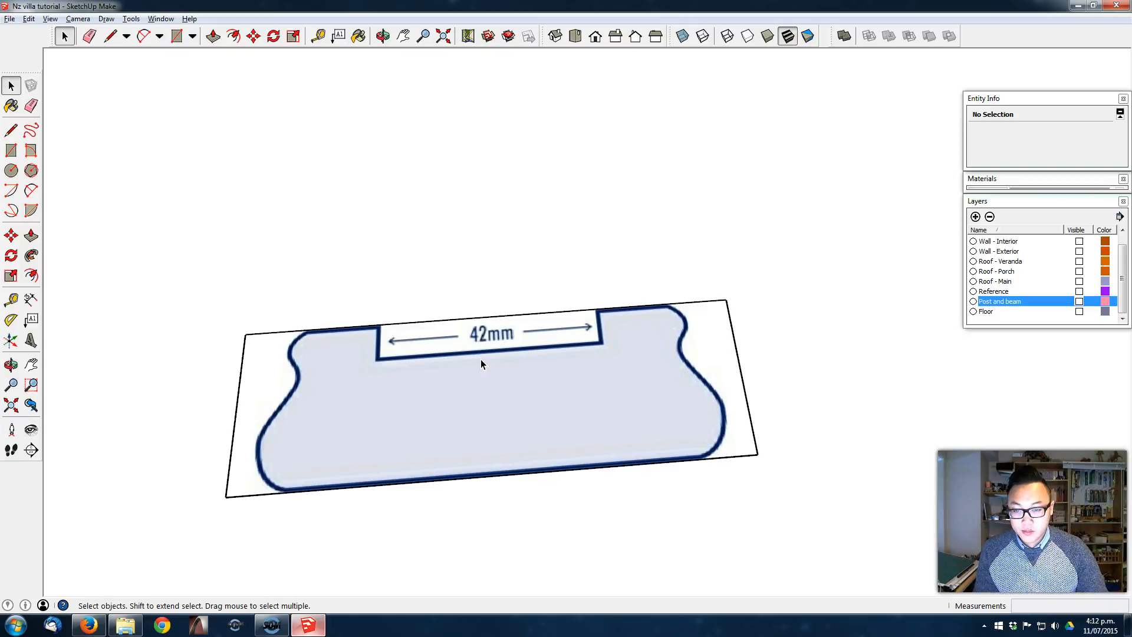
{"action": "middle_click_drag", "start_coordinate": [554, 230], "coordinate": [652, 237]}
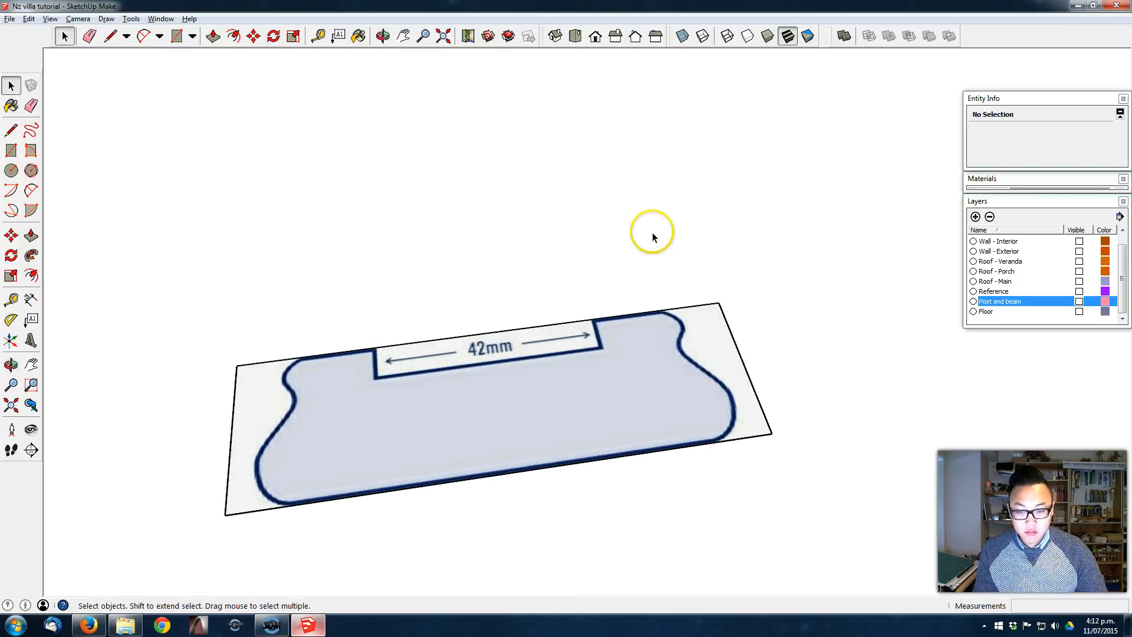
{"action": "middle_click_drag", "start_coordinate": [594, 262], "coordinate": [546, 290]}
{"action": "key", "text": "l"}
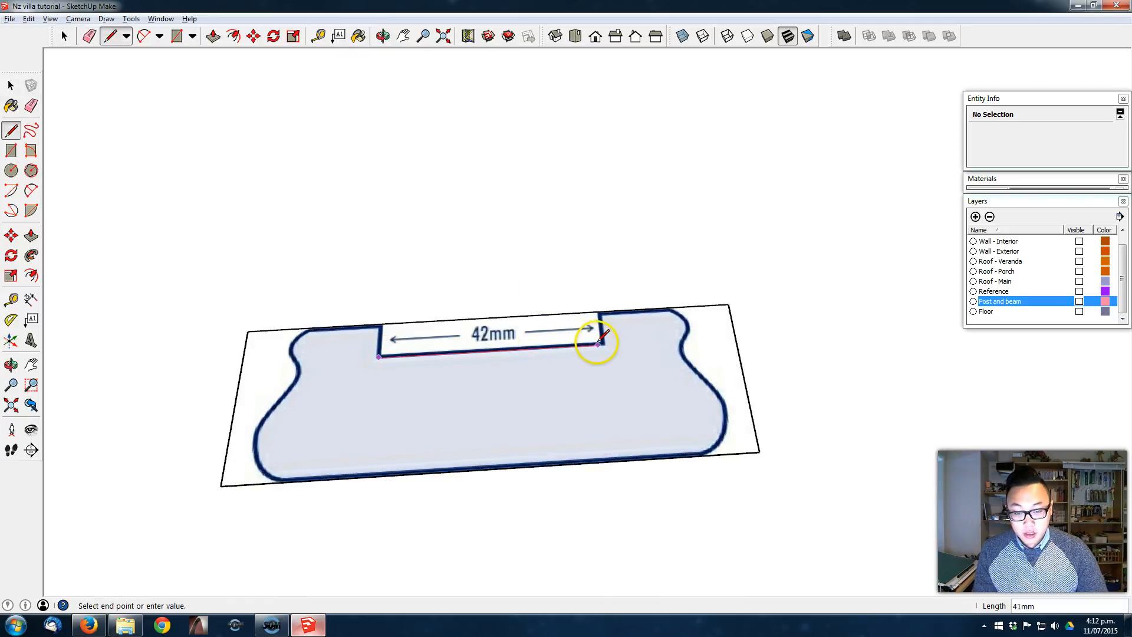
{"action": "scroll", "coordinate": [593, 343], "scroll_direction": "up", "scroll_amount": 3}
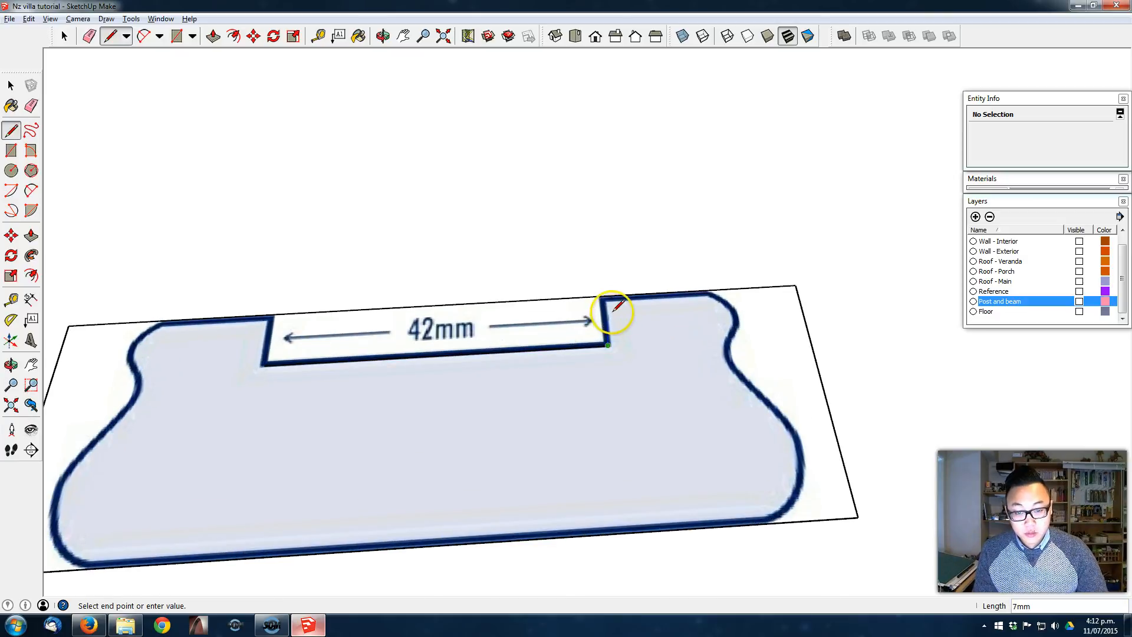
{"action": "left_click", "coordinate": [702, 290]}
Step: Draw a centre line from the notch base's midpoint to the profile's lower edge, and trace that edge to the start of the corner curve
{"action": "scroll", "coordinate": [761, 347], "scroll_direction": "up", "scroll_amount": 1}
{"action": "middle_click_drag", "start_coordinate": [757, 352], "coordinate": [715, 330]}
{"action": "scroll", "coordinate": [718, 378], "scroll_direction": "down", "scroll_amount": 1}
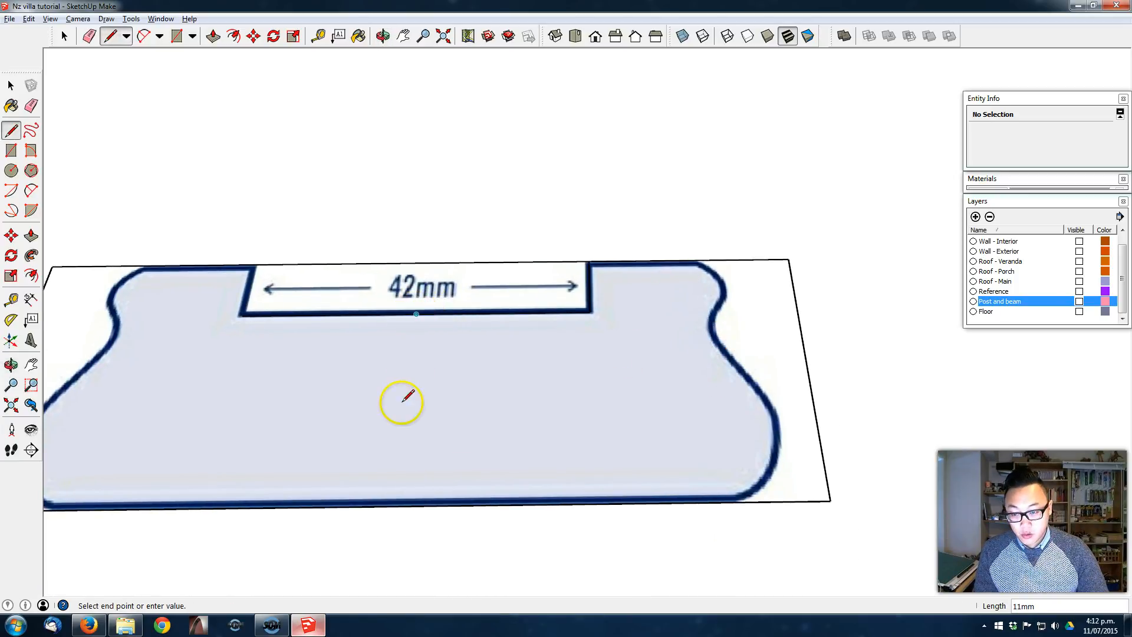
{"action": "left_click", "coordinate": [394, 505]}
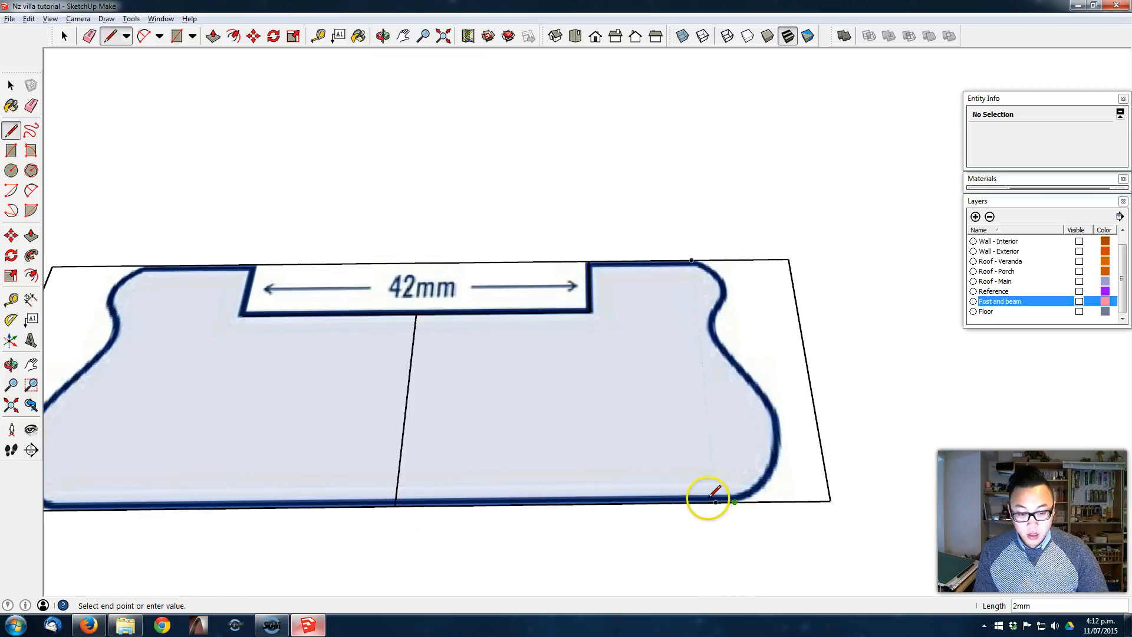
{"action": "scroll", "coordinate": [711, 499], "scroll_direction": "down", "scroll_amount": 1}
{"action": "middle_click_drag", "start_coordinate": [711, 498], "coordinate": [715, 442], "text": "shift"}
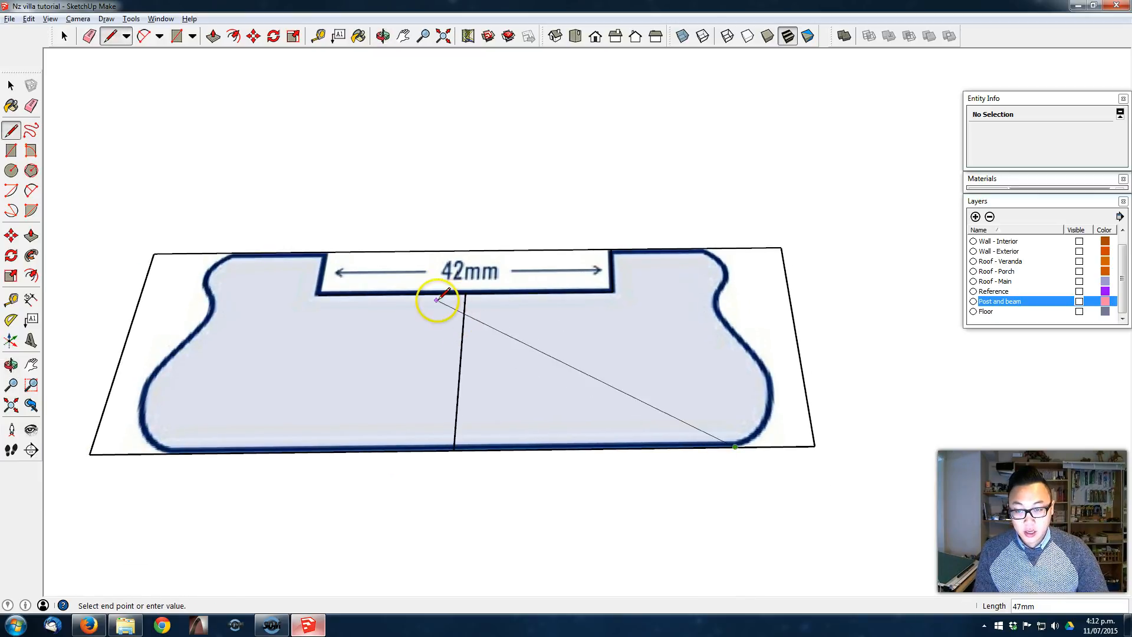
{"action": "key", "text": "space"}
{"action": "left_click", "coordinate": [538, 272]}
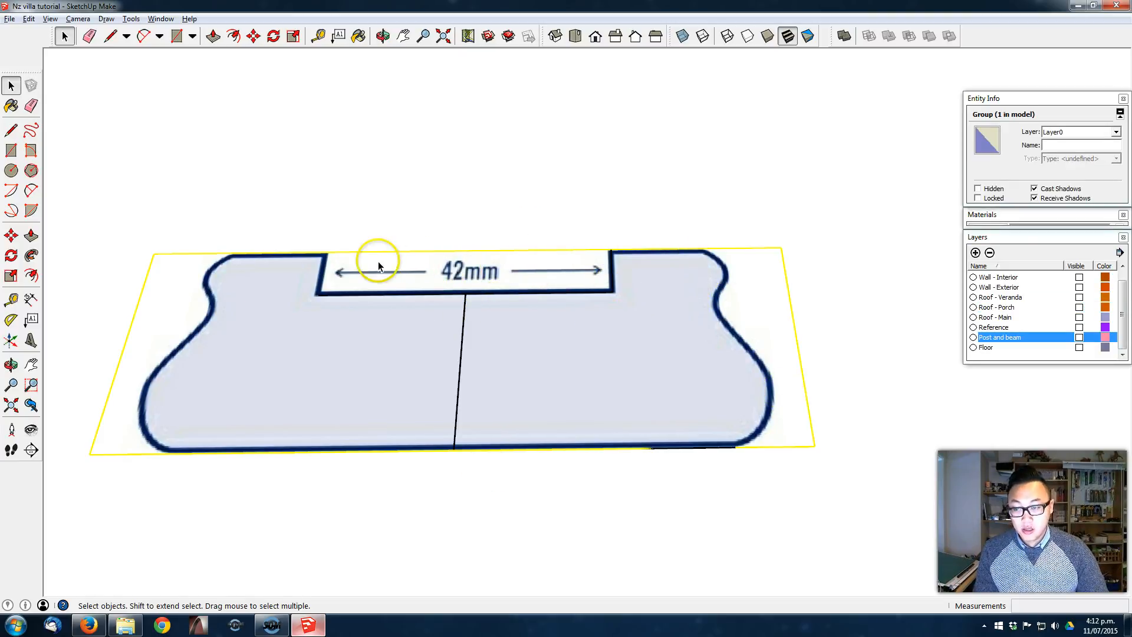
{"action": "middle_click_drag", "start_coordinate": [321, 338], "coordinate": [366, 351], "text": "shift"}
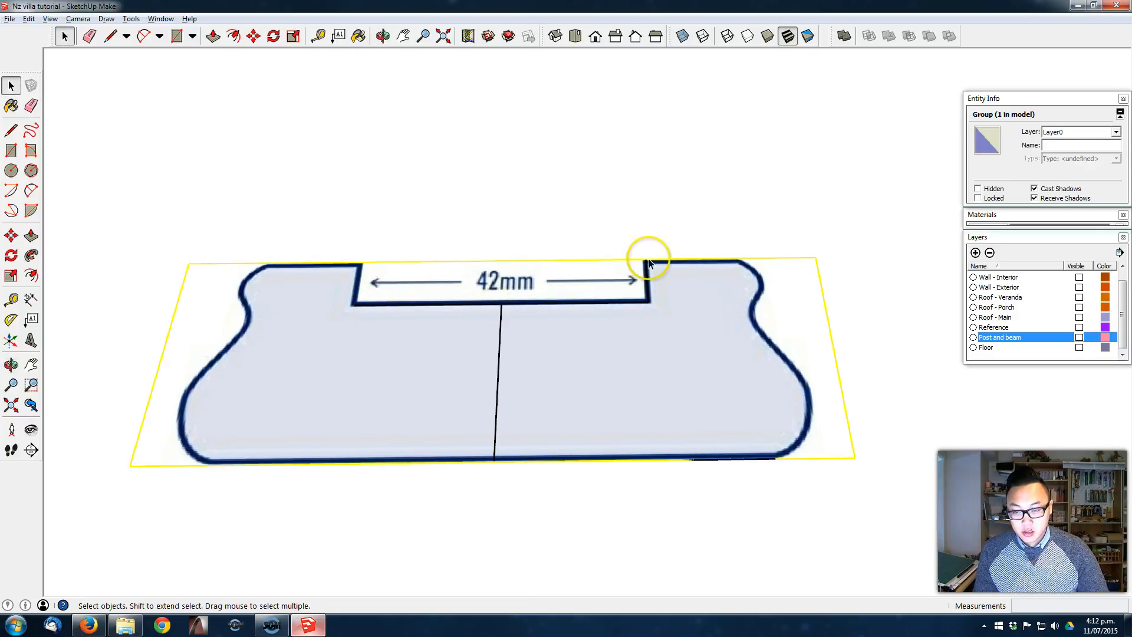
Step: Trace the upper convex curve of the half profile with a 2 Point Arc having a bulge of about 2 mm
{"action": "scroll", "coordinate": [811, 351], "scroll_direction": "up", "scroll_amount": 3}
{"action": "middle_click_drag", "start_coordinate": [799, 333], "coordinate": [709, 369], "text": "shift"}
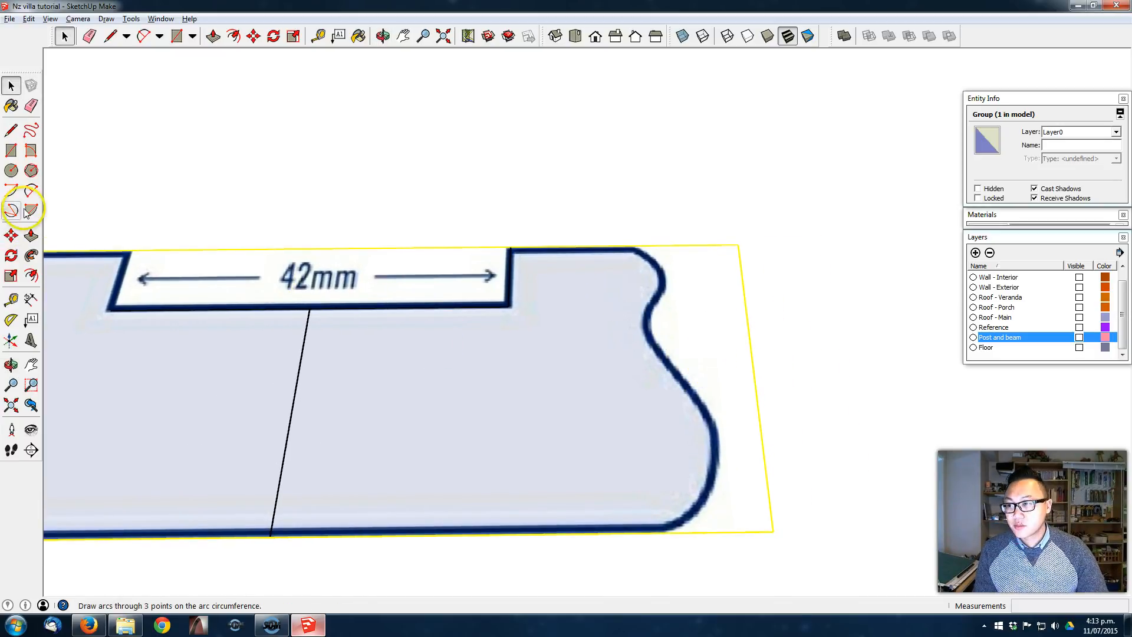
{"action": "left_click", "coordinate": [31, 190]}
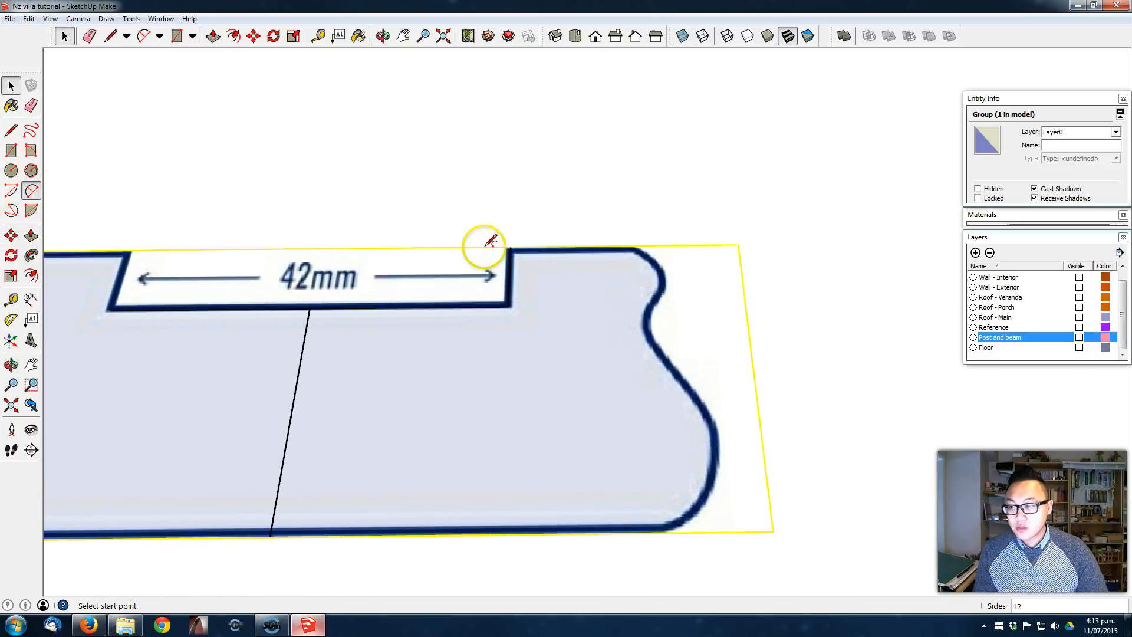
{"action": "left_click", "coordinate": [628, 245]}
{"action": "left_click", "coordinate": [653, 300]}
{"action": "scroll", "coordinate": [661, 270], "scroll_direction": "up", "scroll_amount": 2}
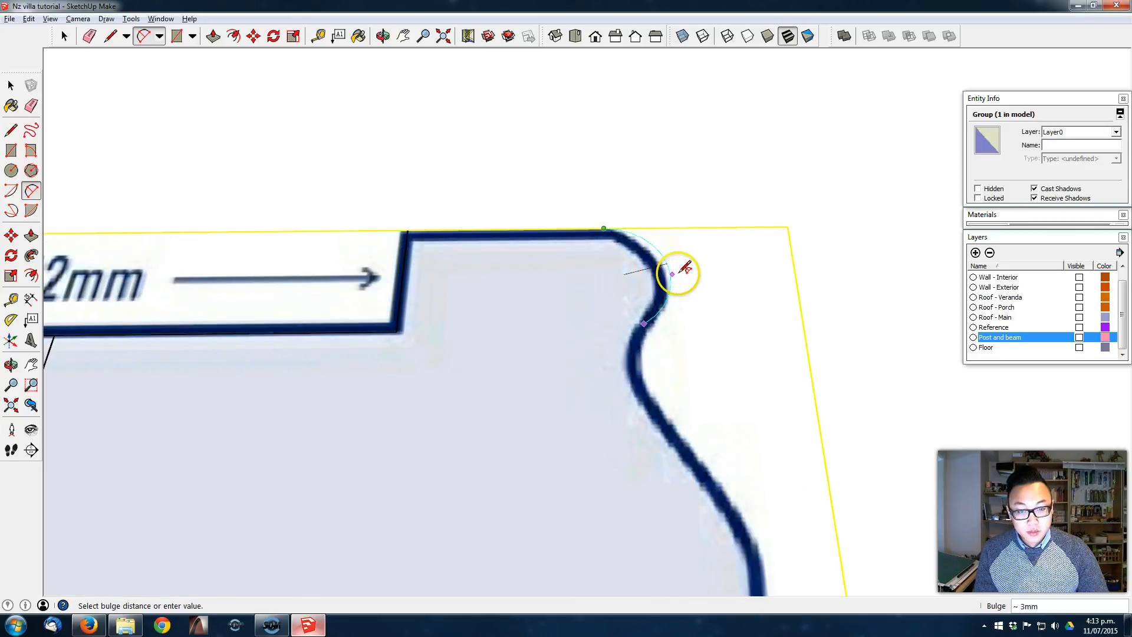
{"action": "scroll", "coordinate": [663, 276], "scroll_direction": "up", "scroll_amount": 2}
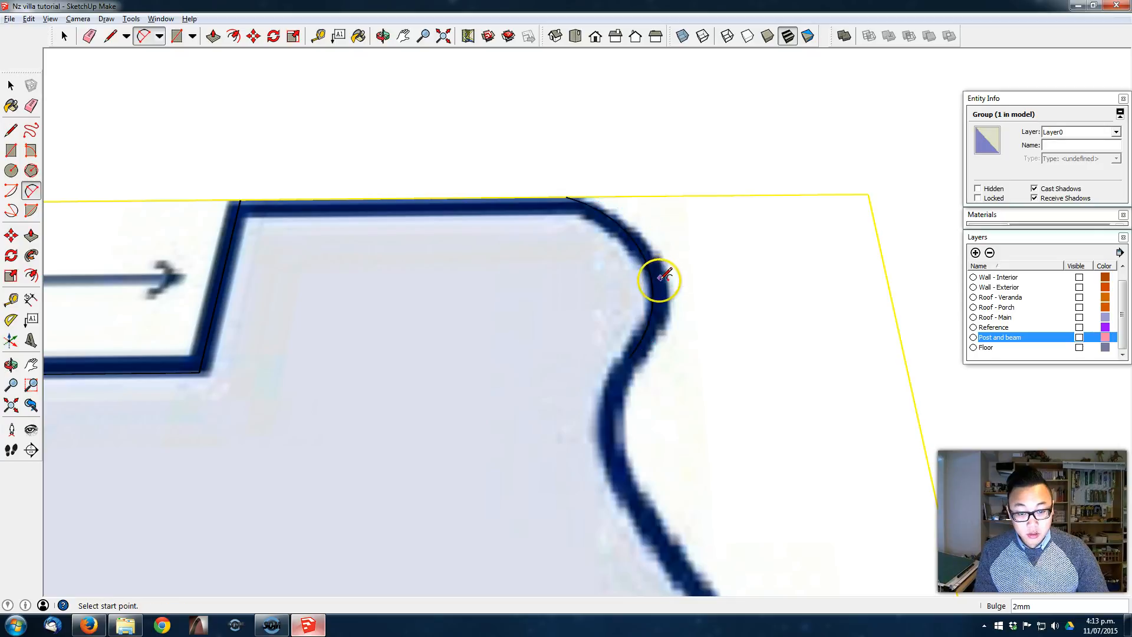
Step: Trace the concave curve below it and the sloping curve down to the profile's widest part with tangent arcs
{"action": "left_click", "coordinate": [629, 358]}
{"action": "middle_click_drag", "start_coordinate": [589, 372], "coordinate": [571, 298], "text": "shift"}
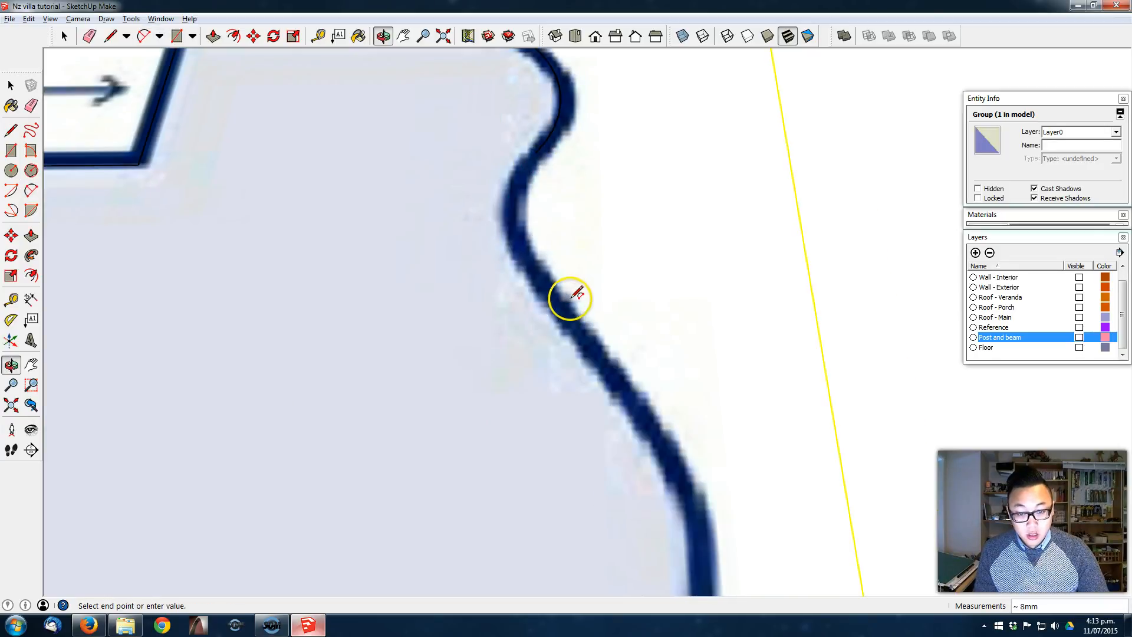
{"action": "left_click", "coordinate": [551, 278]}
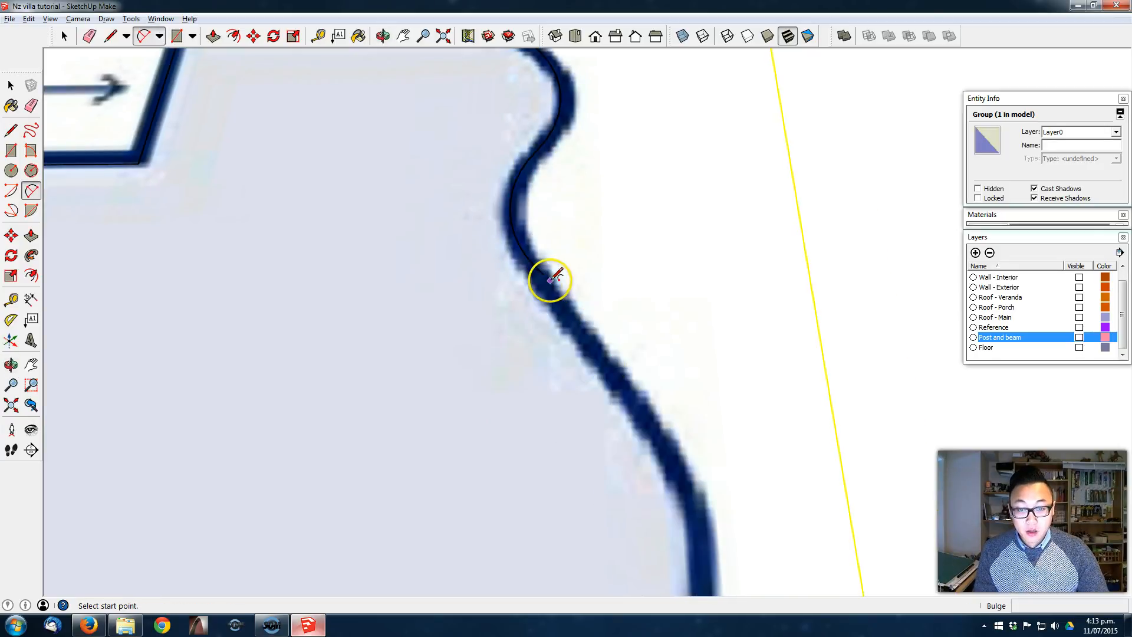
{"action": "left_click", "coordinate": [543, 272]}
{"action": "middle_click_drag", "start_coordinate": [665, 404], "coordinate": [649, 248], "text": "shift"}
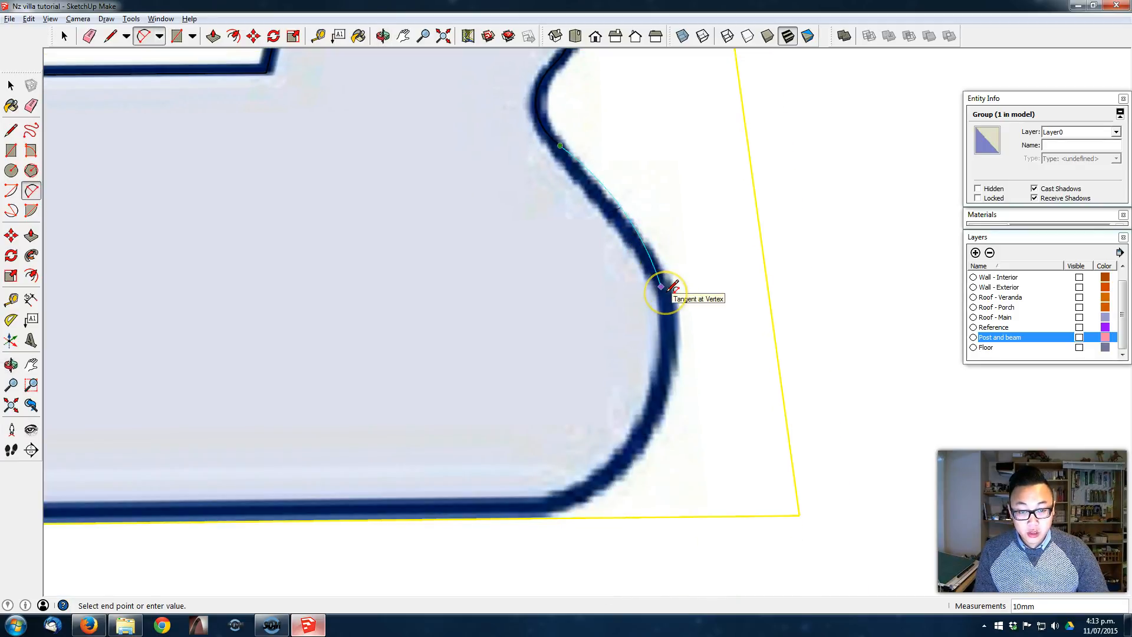
{"action": "left_click", "coordinate": [662, 286]}
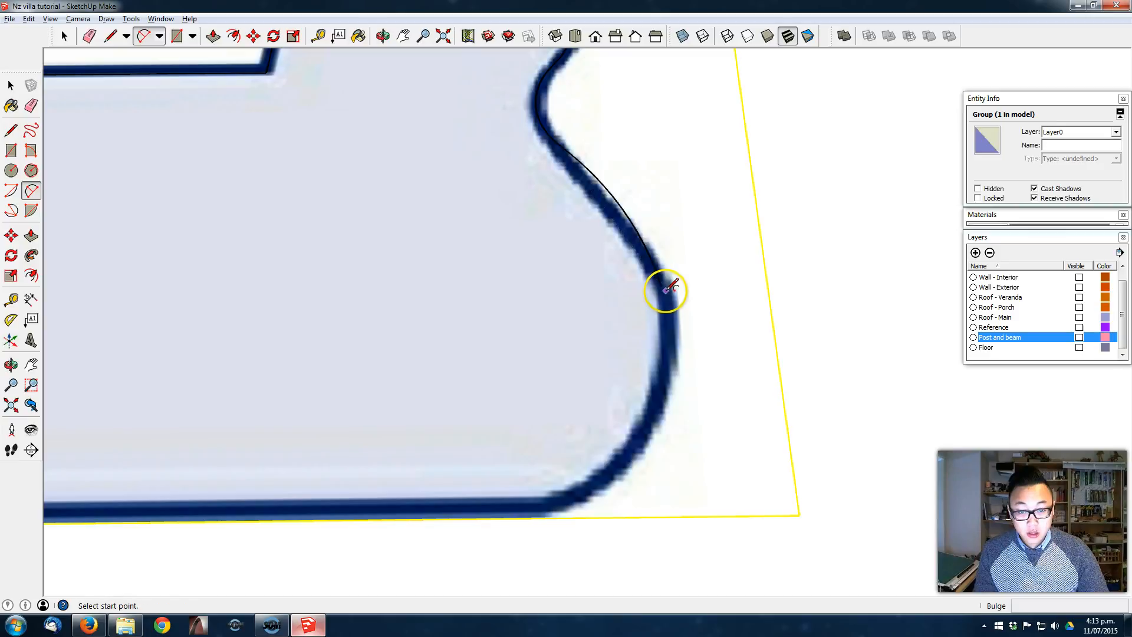
Step: Trace the short straight side with a line, and close the half profile with an arc around the lower corner
{"action": "key", "text": "l"}
{"action": "left_click", "coordinate": [662, 287]}
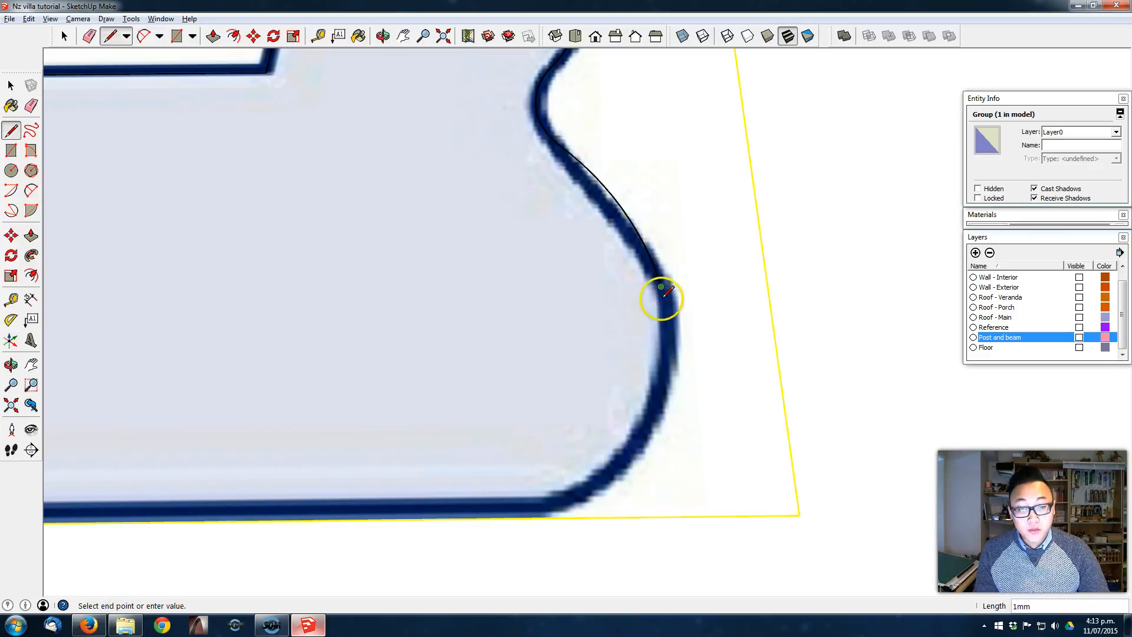
{"action": "left_click", "coordinate": [664, 358]}
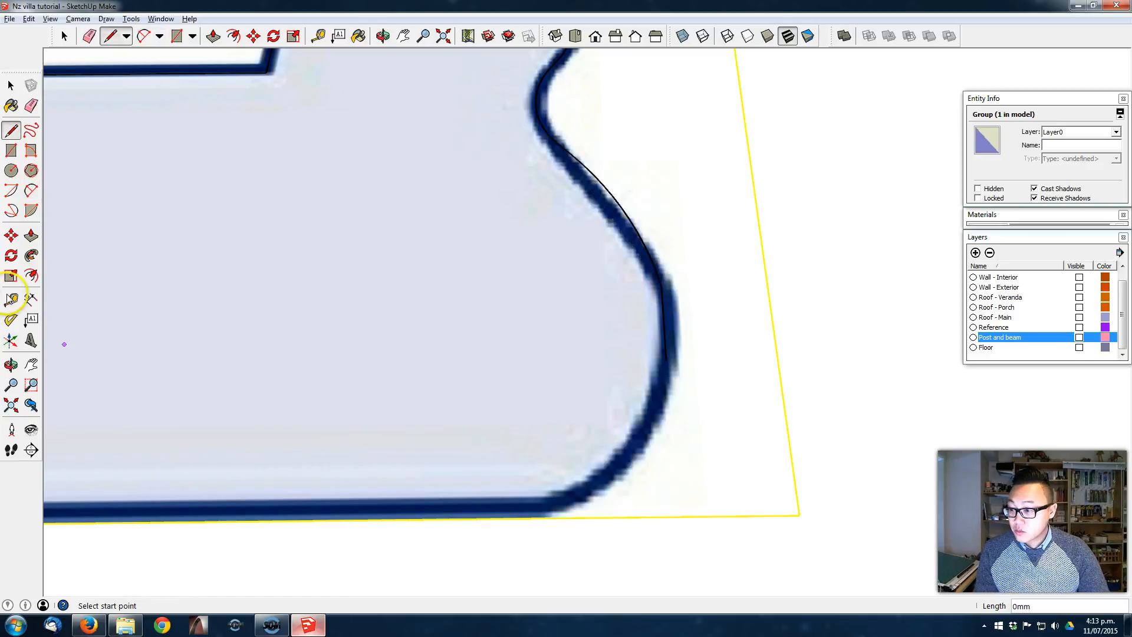
{"action": "left_click", "coordinate": [31, 190]}
{"action": "left_click", "coordinate": [666, 361]}
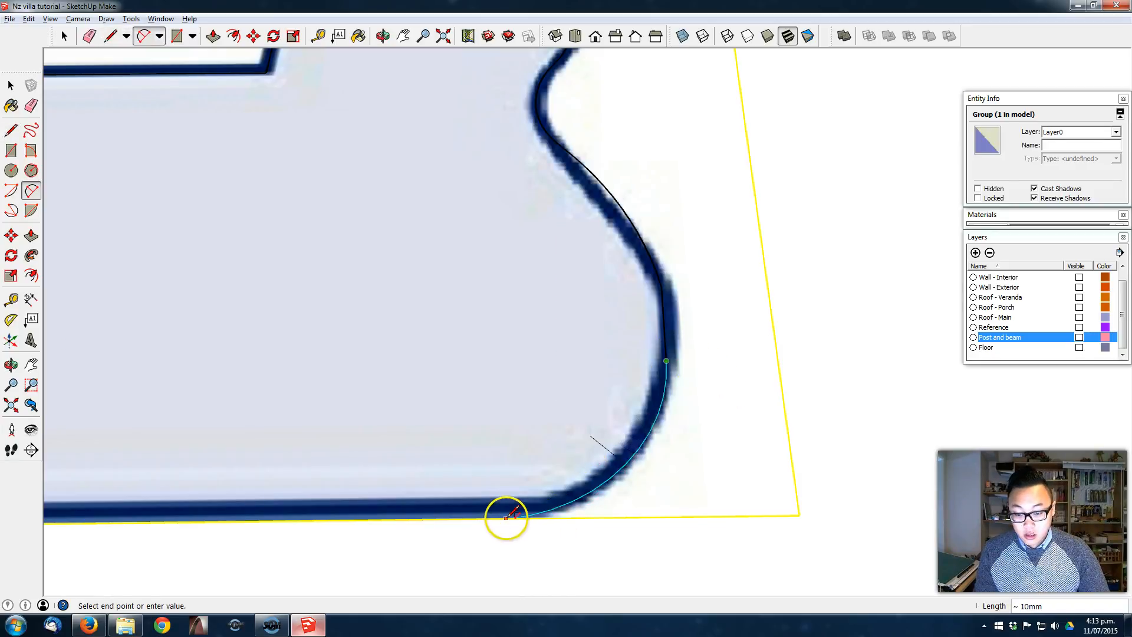
{"action": "left_click", "coordinate": [540, 517]}
{"action": "left_click", "coordinate": [538, 522]}
{"action": "mouse_move", "coordinate": [533, 529]}
{"action": "middle_mouse_down", "text": "shift"}
{"action": "mouse_move", "coordinate": [624, 430]}
{"action": "mouse_move", "coordinate": [614, 404]}
{"action": "mouse_move", "coordinate": [632, 463]}
{"action": "mouse_move", "coordinate": [654, 485]}
{"action": "middle_mouse_up", "text": "shift"}
Step: Move the half-profile face about 46 mm along the green axis, clear of the reference image
{"action": "scroll", "coordinate": [567, 327], "scroll_direction": "down", "scroll_amount": 4}
{"action": "middle_click_drag", "start_coordinate": [572, 336], "coordinate": [567, 327], "text": "shift"}
{"action": "scroll", "coordinate": [664, 347], "scroll_direction": "down", "scroll_amount": 3}
{"action": "key", "text": "space"}
{"action": "left_click", "coordinate": [529, 354]}
{"action": "middle_click_drag", "start_coordinate": [517, 354], "coordinate": [568, 429]}
{"action": "key", "text": "m"}
{"action": "left_click", "coordinate": [568, 430]}
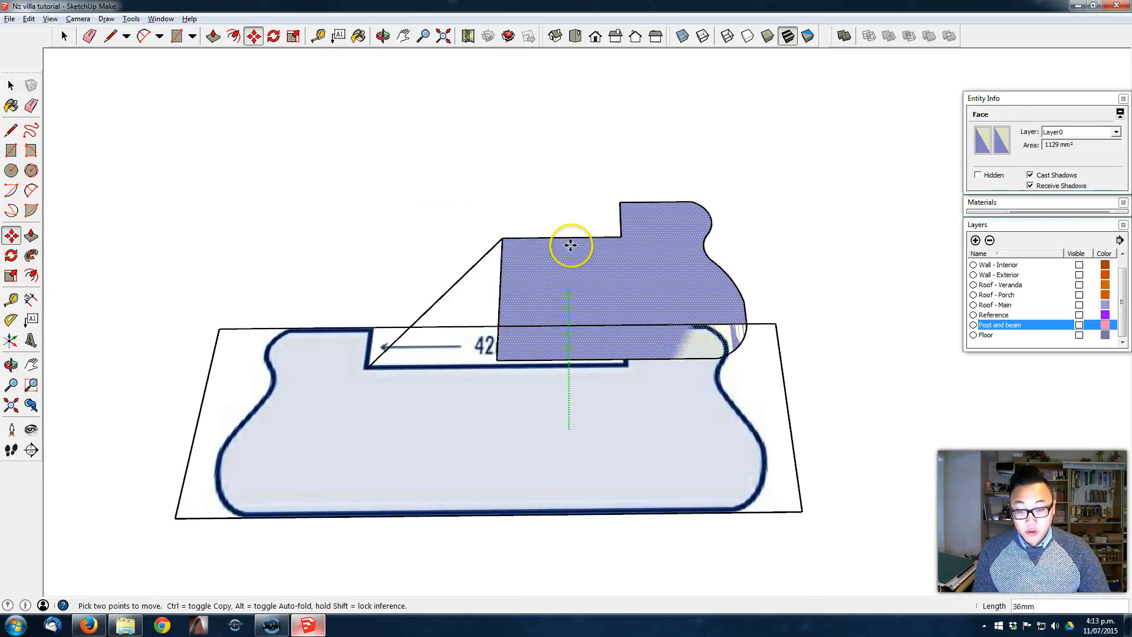
{"action": "left_click", "coordinate": [568, 207]}
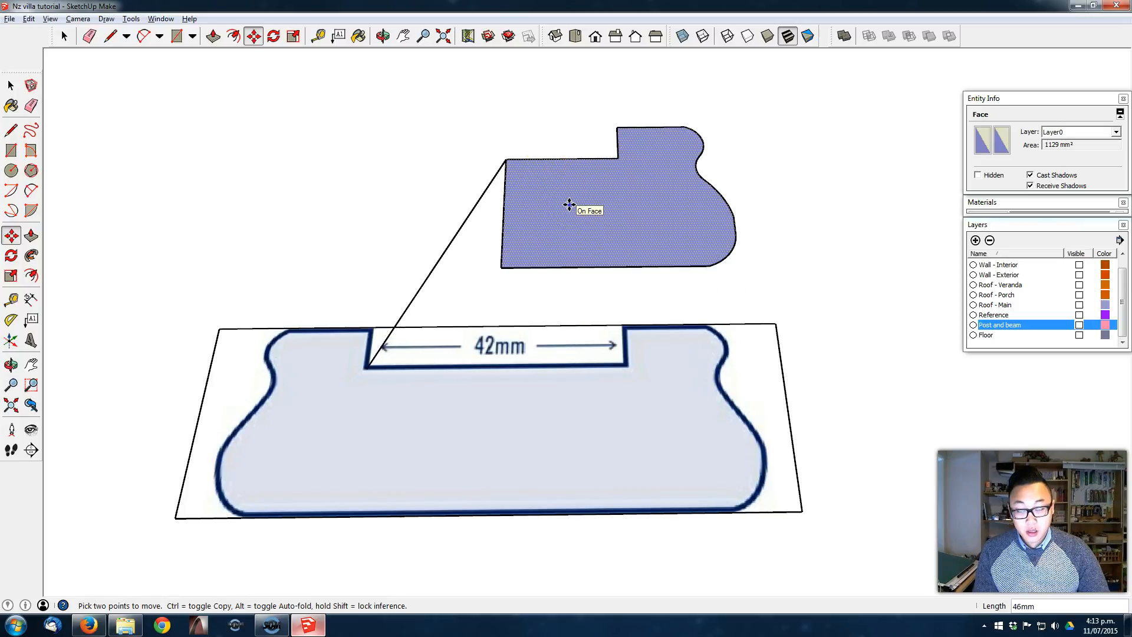
Step: Erase the stray diagonal edge between the half profile and the reference image's notch
{"action": "key", "text": "space"}
{"action": "key", "text": "e"}
{"action": "left_click", "coordinate": [449, 242]}
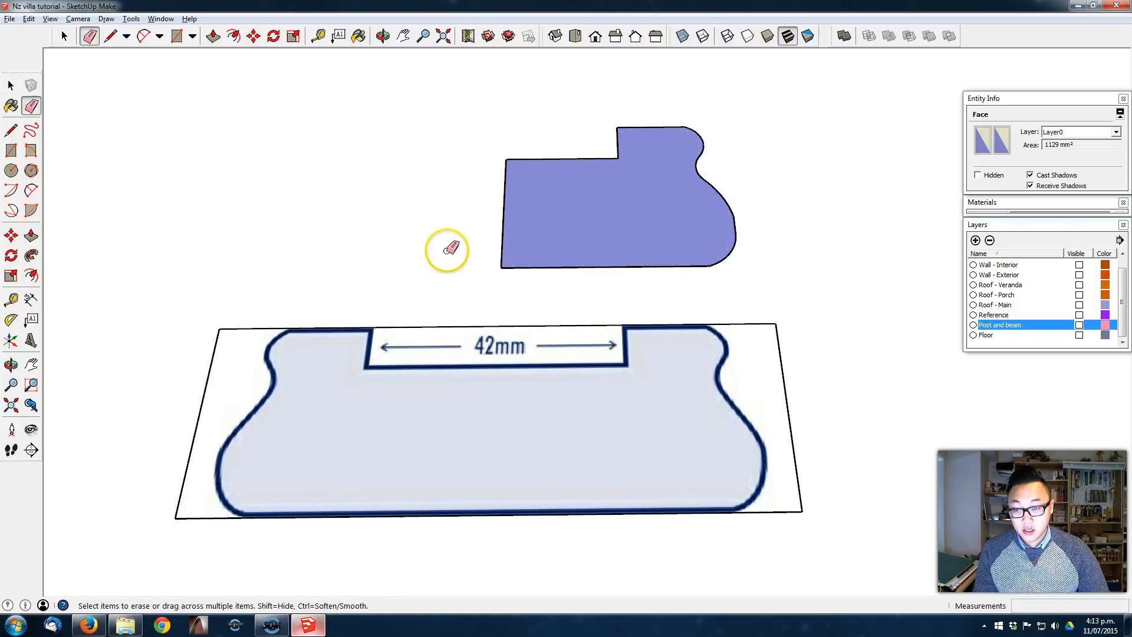
Step: Copy the half-profile face with its edges about 52 mm along the red axis
{"action": "key", "text": "space"}
{"action": "double_click", "coordinate": [657, 233]}
{"action": "scroll", "coordinate": [658, 233], "scroll_direction": "down", "scroll_amount": 4}
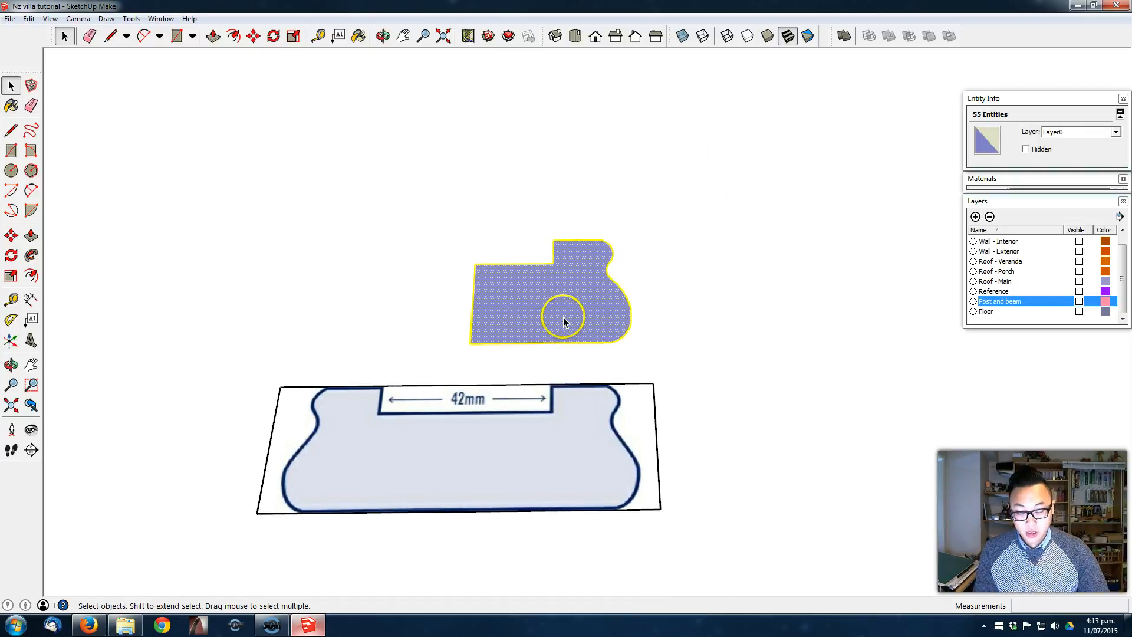
{"action": "middle_click_drag", "start_coordinate": [534, 293], "coordinate": [532, 285]}
{"action": "key", "text": "m"}
{"action": "left_click", "coordinate": [531, 285]}
{"action": "key", "text": "ctrl"}
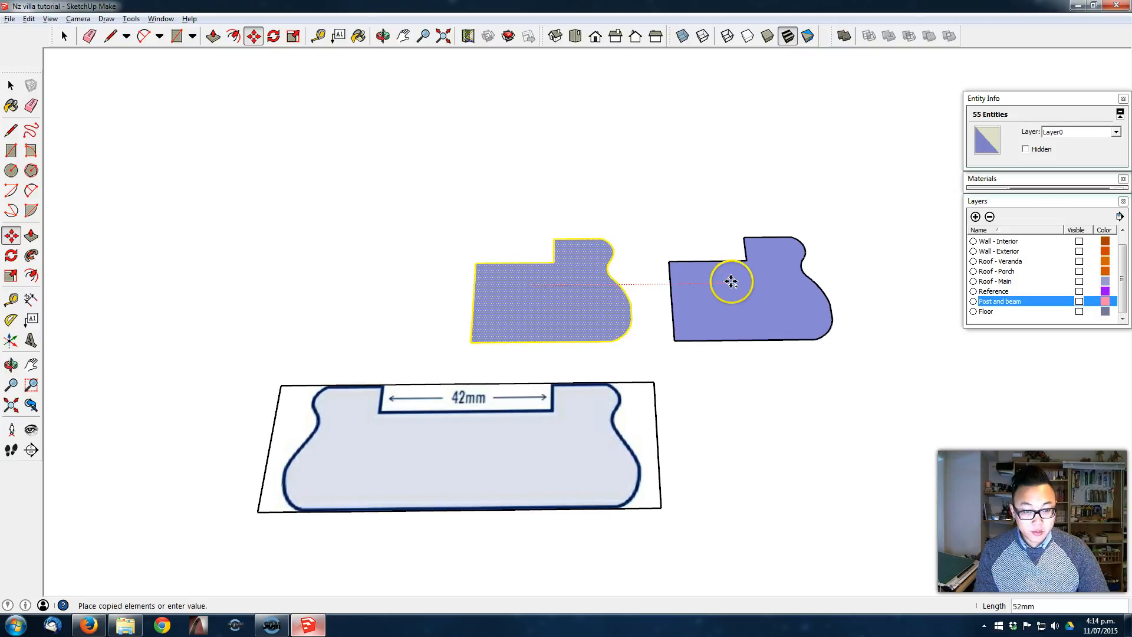
{"action": "left_click", "coordinate": [732, 280]}
{"action": "middle_click_drag", "start_coordinate": [758, 278], "coordinate": [629, 270], "text": "shift"}
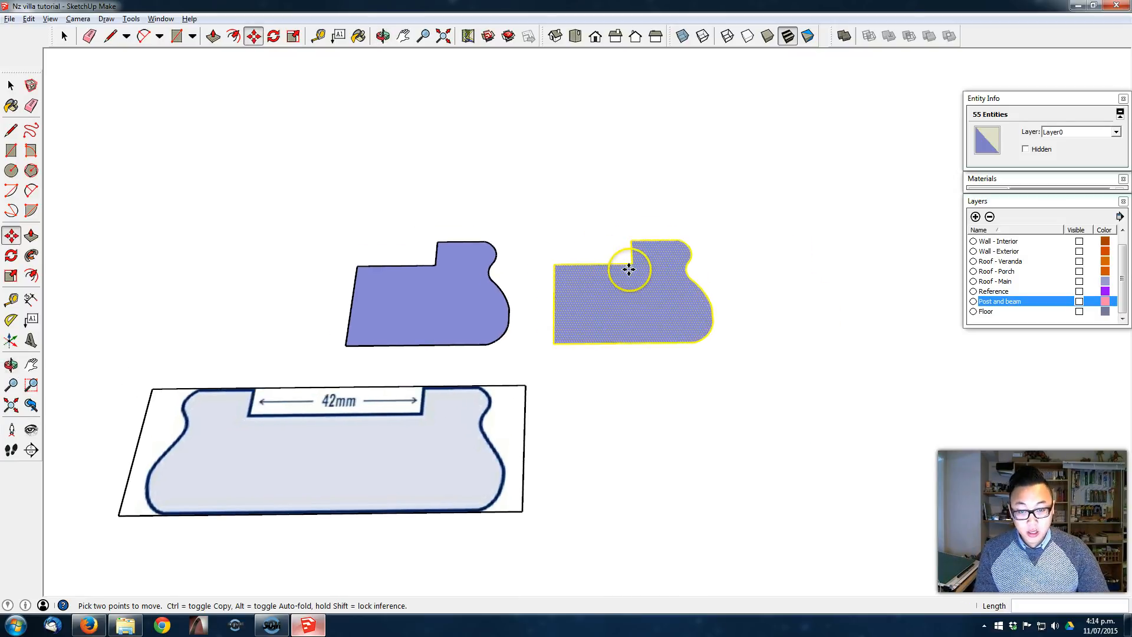
Step: Move the copied half profile about 31 mm farther from the original along the red axis
{"action": "left_click", "coordinate": [11, 277]}
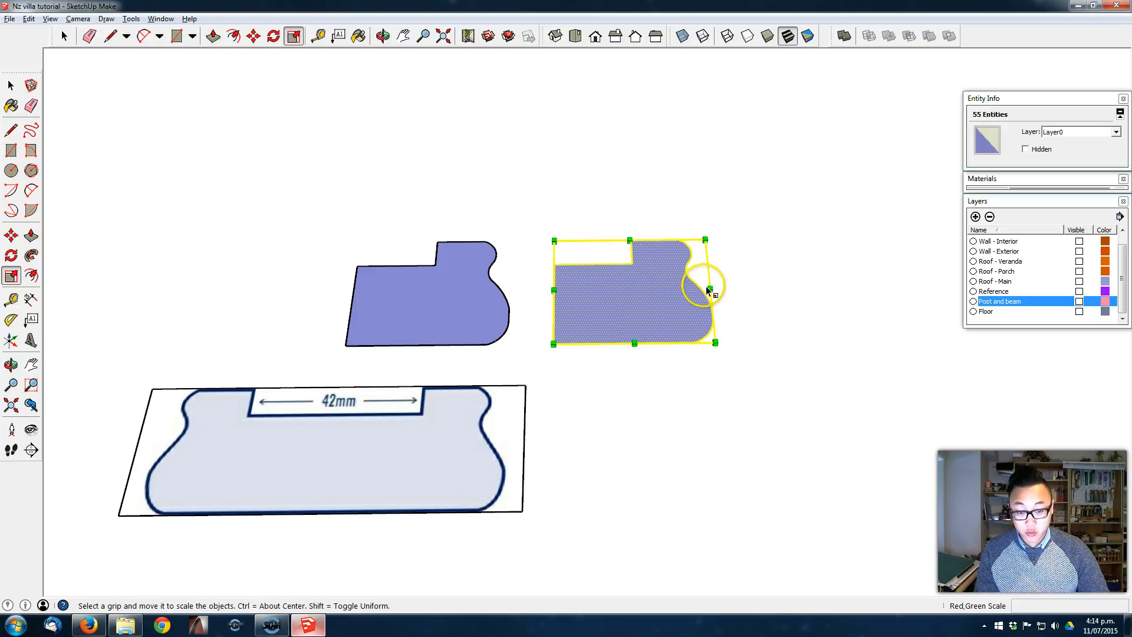
{"action": "key", "text": "m"}
{"action": "left_click", "coordinate": [643, 296]}
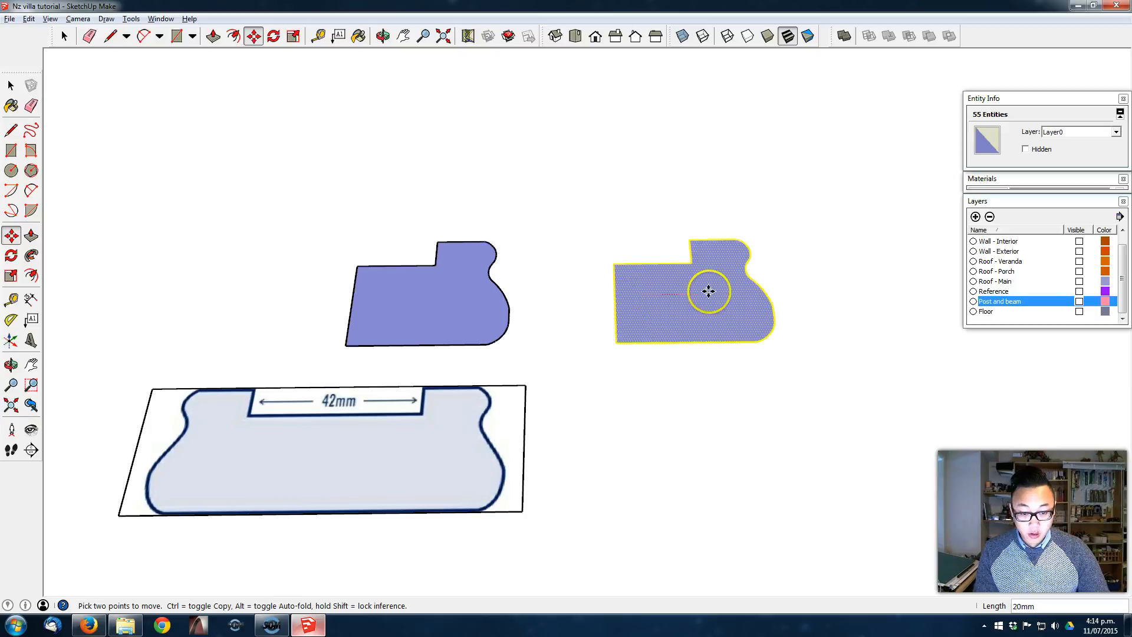
{"action": "left_click", "coordinate": [754, 289]}
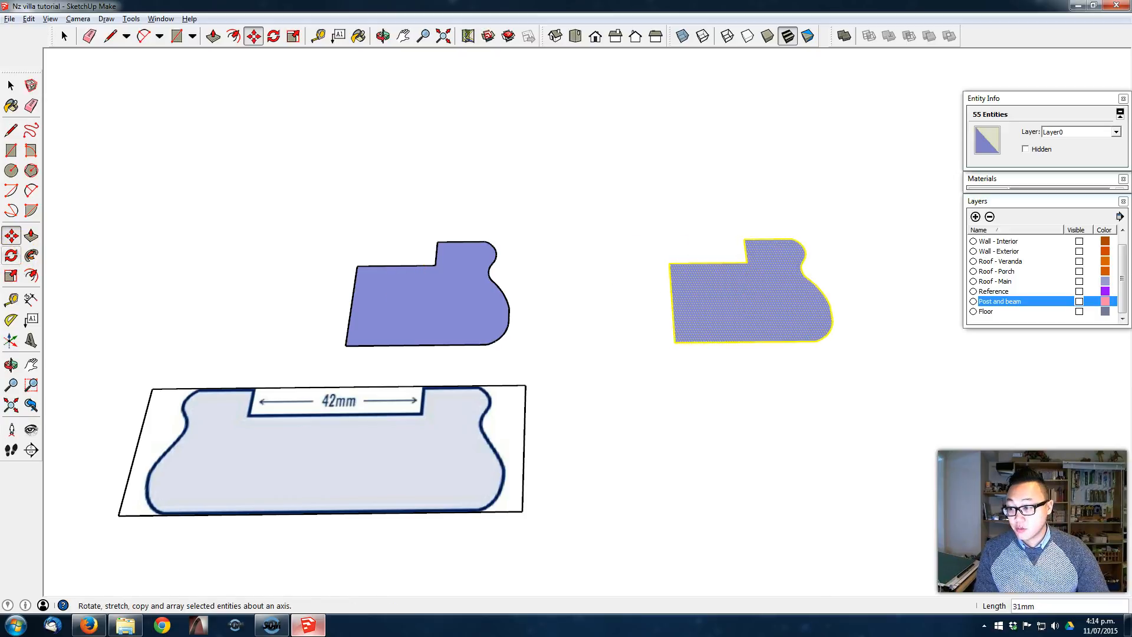
Step: Mirror the copied half profile by scaling it to -1.00 along the red axis
{"action": "left_click", "coordinate": [10, 276]}
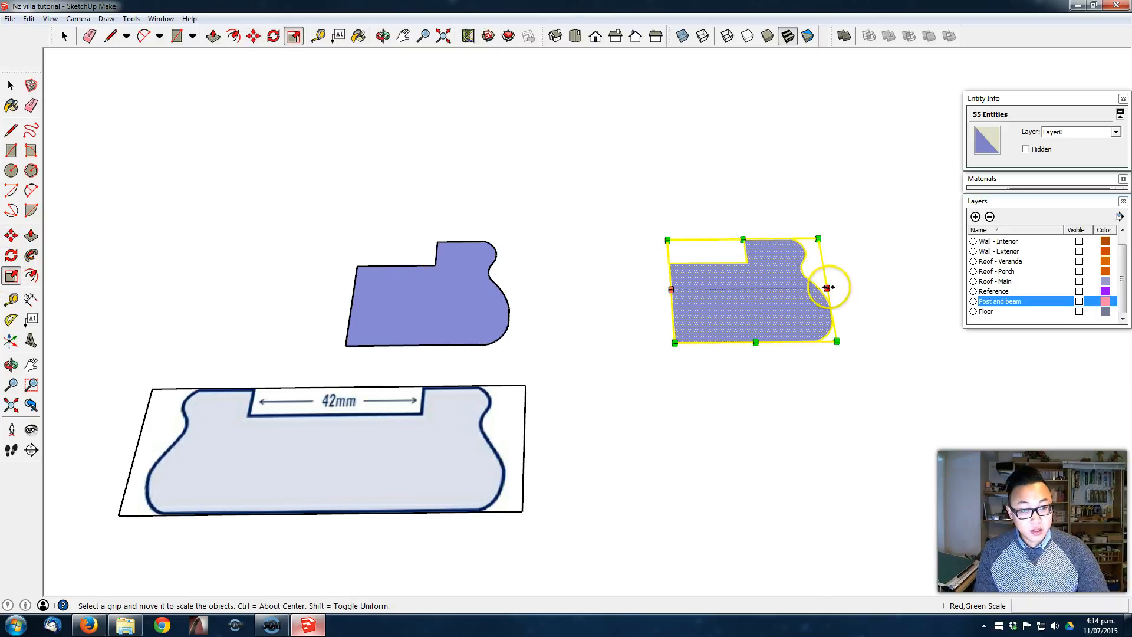
{"action": "left_click_drag", "start_coordinate": [652, 287], "coordinate": [518, 303]}
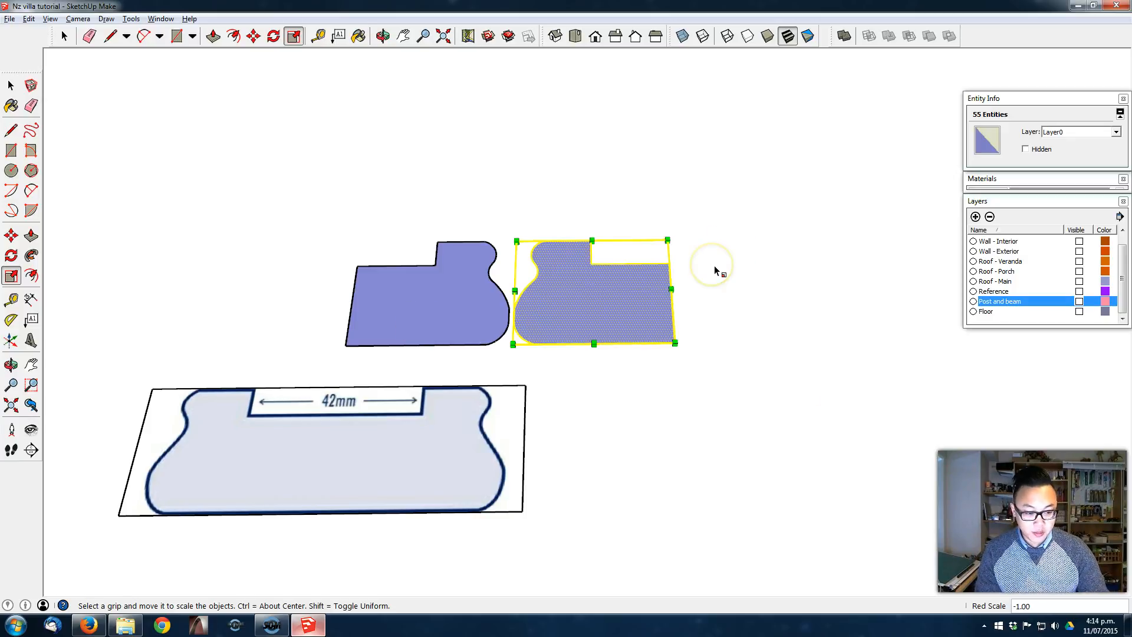
Step: Move the mirrored half profile of the bottom rail against the original so their straight centre edges meet
{"action": "middle_click_drag", "start_coordinate": [702, 281], "coordinate": [726, 294], "text": "shift"}
{"action": "key", "text": "m"}
{"action": "left_click", "coordinate": [697, 283]}
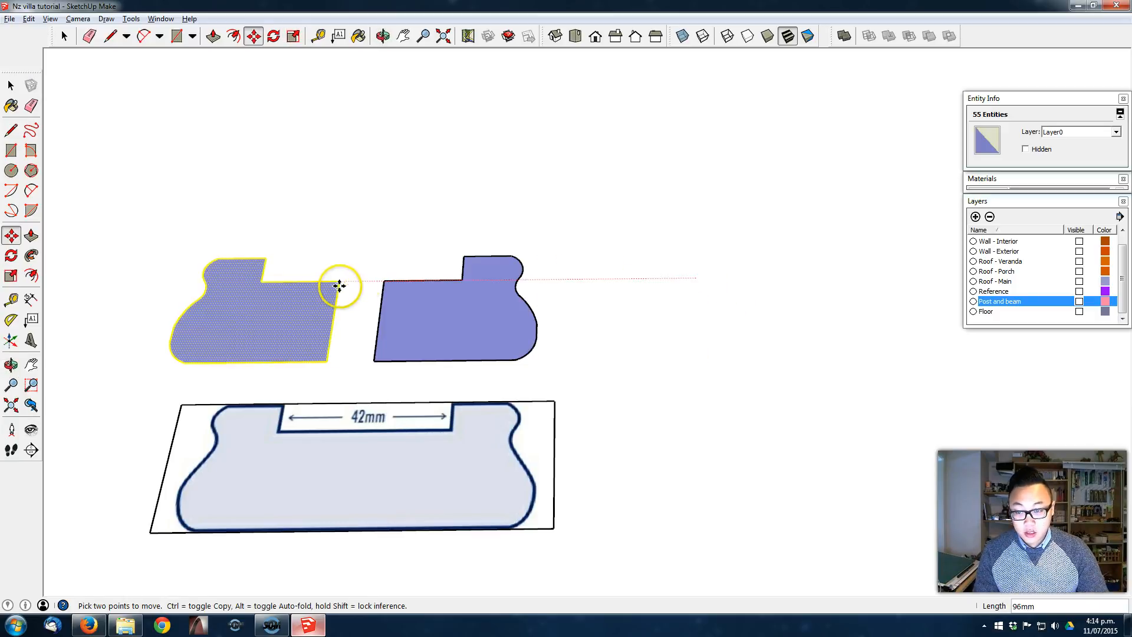
{"action": "left_click", "coordinate": [384, 278]}
Step: Erase the centre seam between the two bottom rail halves to make one continuous profile
{"action": "key", "text": "o"}
{"action": "scroll", "coordinate": [370, 289], "scroll_direction": "up", "scroll_amount": 2}
{"action": "left_click_drag", "start_coordinate": [406, 456], "coordinate": [675, 32]}
{"action": "middle_click_drag", "start_coordinate": [676, 31], "coordinate": [266, 507]}
{"action": "key", "text": "space"}
{"action": "left_click", "coordinate": [582, 461]}
{"action": "middle_click_drag", "start_coordinate": [582, 461], "coordinate": [329, 323]}
{"action": "middle_click_drag", "start_coordinate": [483, 437], "coordinate": [183, 311]}
{"action": "key", "text": "e"}
{"action": "left_click", "coordinate": [437, 357]}
{"action": "mouse_move", "coordinate": [511, 337]}
{"action": "middle_mouse_down"}
{"action": "mouse_move", "coordinate": [271, 319]}
{"action": "mouse_move", "coordinate": [479, 285]}
{"action": "mouse_move", "coordinate": [462, 331]}
{"action": "mouse_move", "coordinate": [558, 269]}
{"action": "middle_mouse_up"}
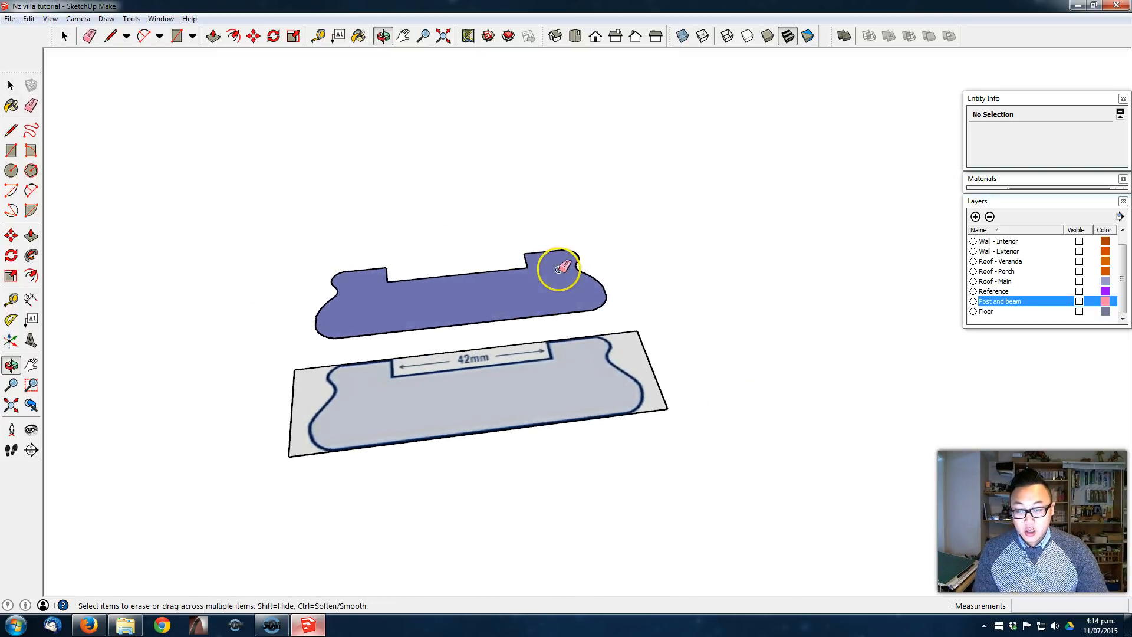
{"action": "middle_click_drag", "start_coordinate": [452, 293], "coordinate": [540, 303]}
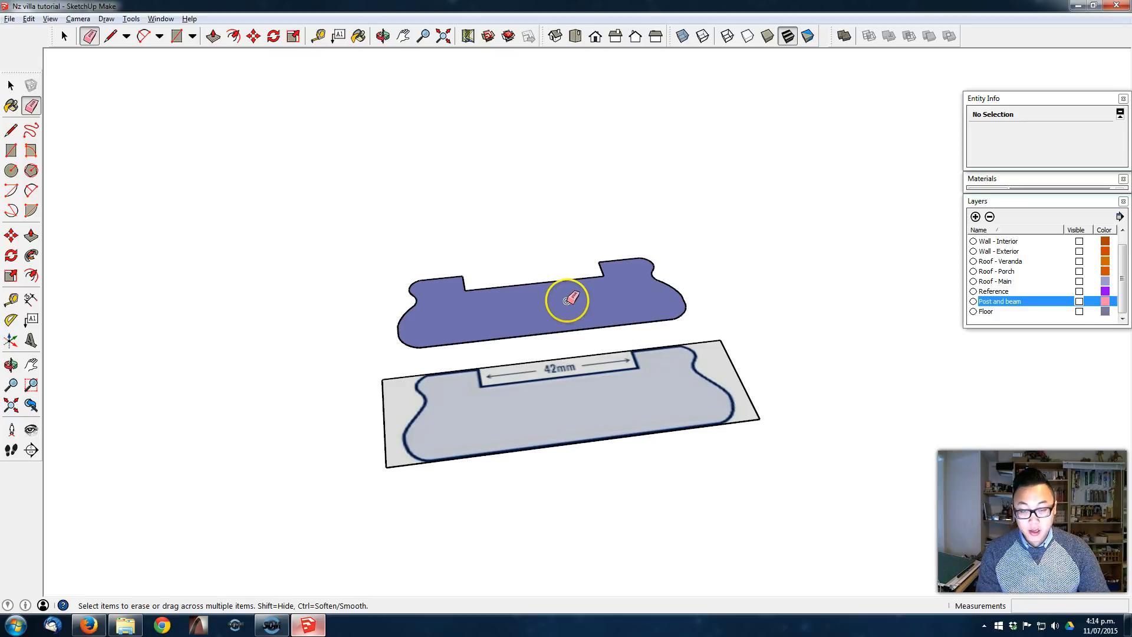
Step: Try extruding the joined bottom rail profile upward, and undo the extrusion
{"action": "key", "text": "p"}
{"action": "left_click_drag", "start_coordinate": [573, 310], "coordinate": [562, 194]}
{"action": "key", "text": "ctrl+z"}
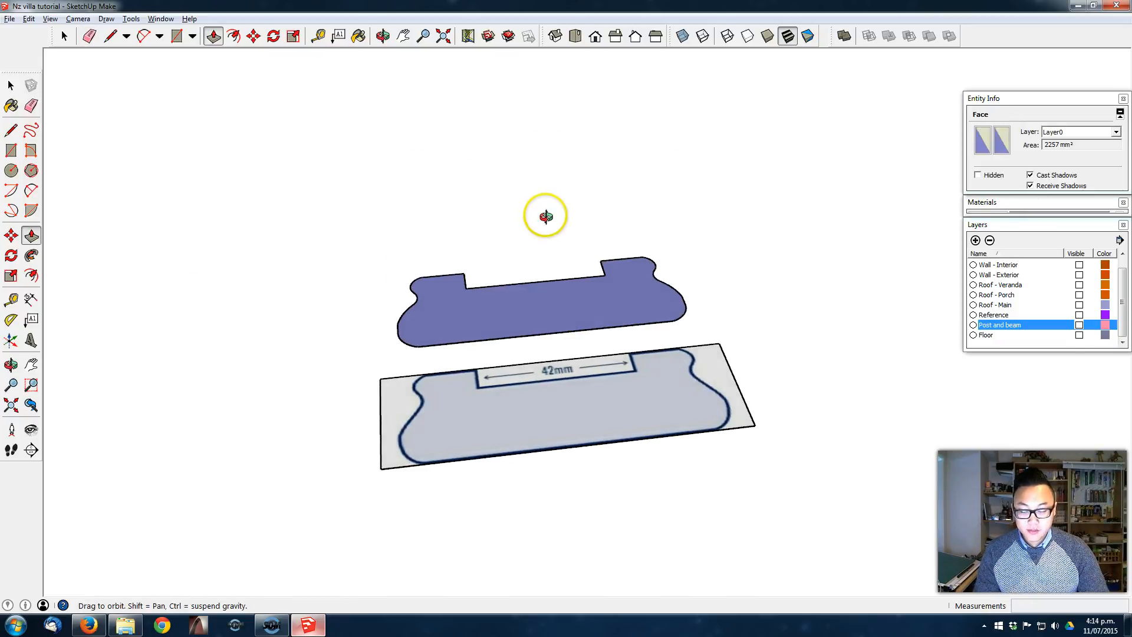
{"action": "key", "text": "space"}
{"action": "left_click", "coordinate": [507, 226]}
Step: Trace the right half of the handrail reference's notch with lines and its foot and side curves with two-point arcs
{"action": "middle_click_drag", "start_coordinate": [507, 225], "coordinate": [675, 307]}
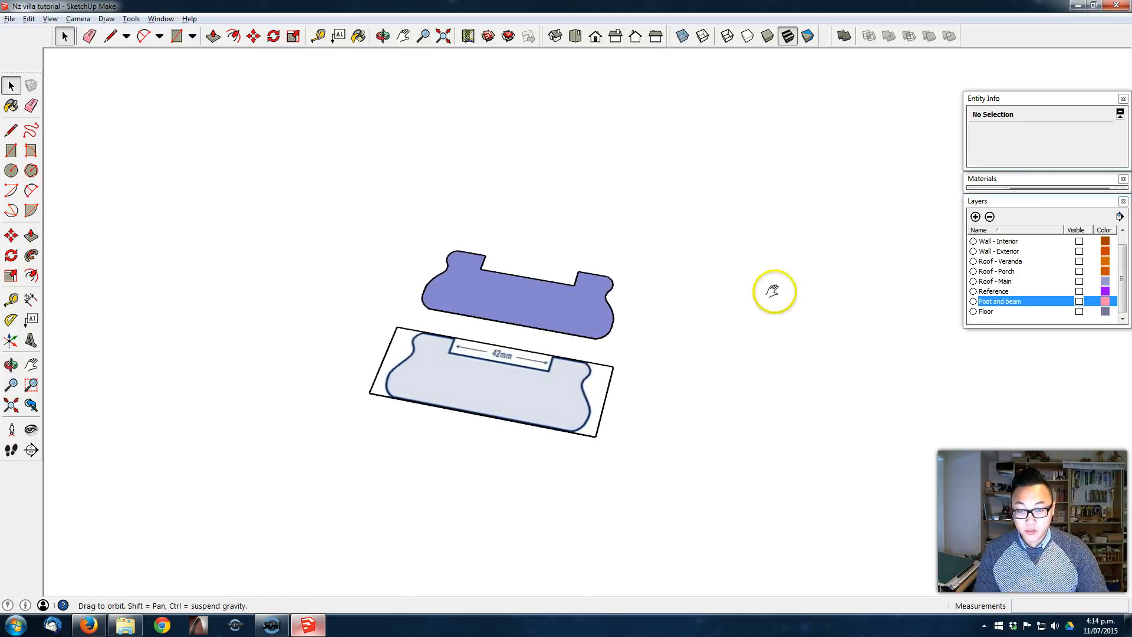
{"action": "middle_click_drag", "start_coordinate": [465, 293], "coordinate": [369, 298]}
{"action": "key", "text": "o"}
{"action": "left_click_drag", "start_coordinate": [369, 298], "coordinate": [635, 442]}
{"action": "middle_click_drag", "start_coordinate": [950, 571], "coordinate": [1001, 592], "text": "shift"}
{"action": "middle_click_drag", "start_coordinate": [165, 219], "coordinate": [593, 423], "text": "shift"}
{"action": "scroll", "coordinate": [626, 455], "scroll_direction": "up", "scroll_amount": 5}
{"action": "key", "text": "l"}
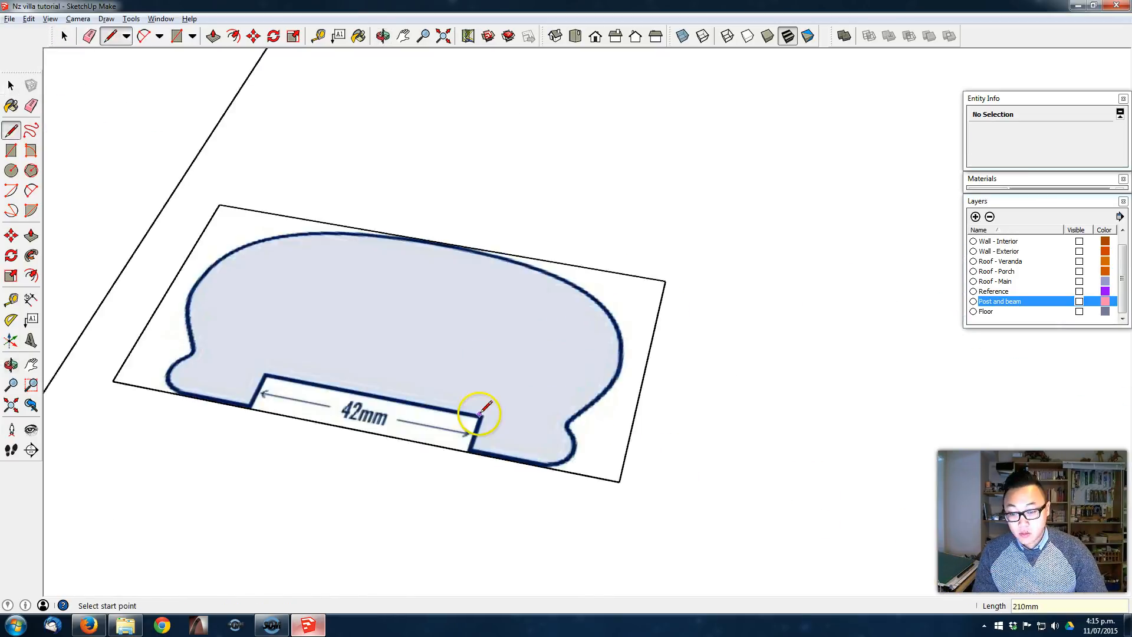
{"action": "left_click", "coordinate": [31, 190]}
{"action": "scroll", "coordinate": [576, 423], "scroll_direction": "up", "scroll_amount": 3}
{"action": "left_click", "coordinate": [578, 412]}
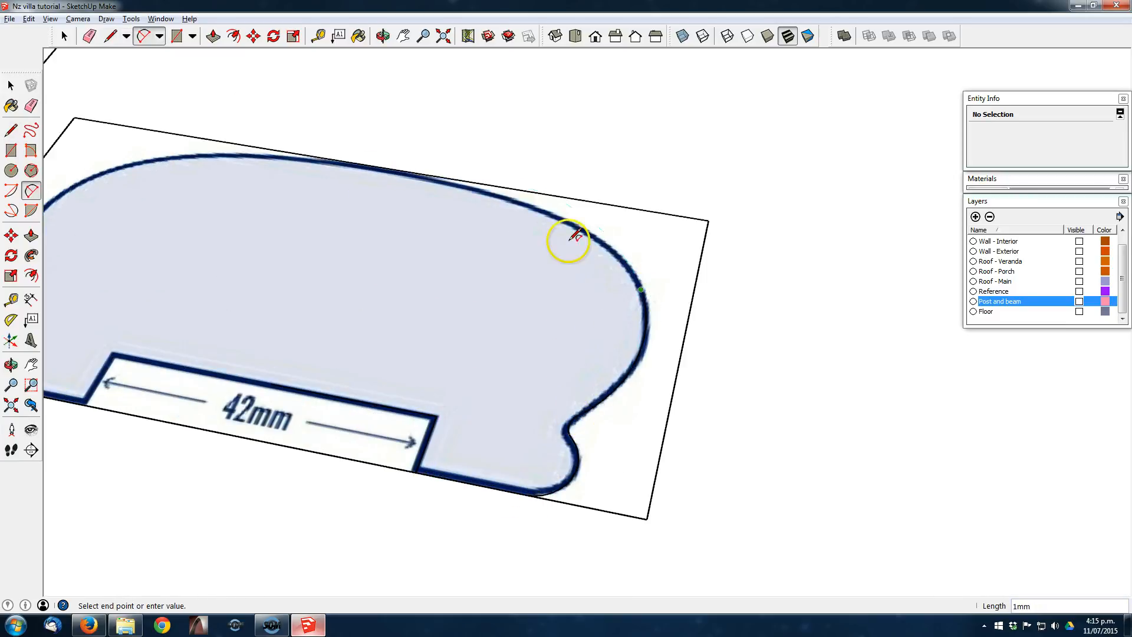
{"action": "left_click", "coordinate": [375, 168]}
Step: Switch to the hidden line style and draw the handrail's centre line from the notch edge to the reference's upper edge
{"action": "key", "text": "l"}
{"action": "left_click", "coordinate": [747, 36]}
{"action": "middle_click_drag", "start_coordinate": [261, 389], "coordinate": [325, 390], "text": "shift"}
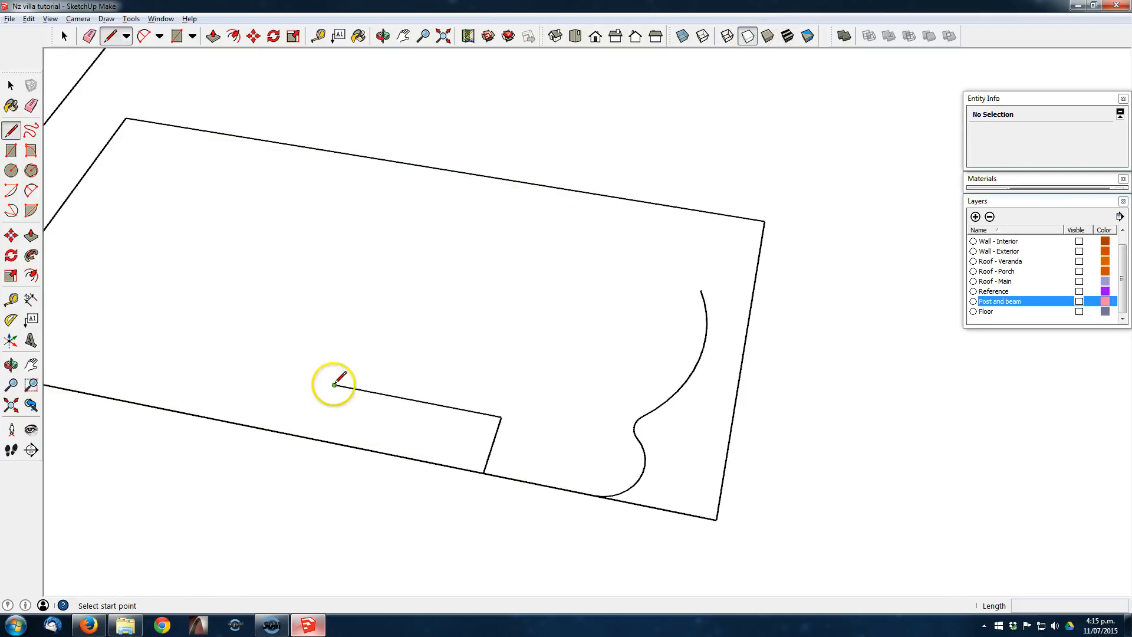
{"action": "left_click", "coordinate": [767, 36]}
{"action": "left_click", "coordinate": [786, 36]}
{"action": "left_click", "coordinate": [747, 36]}
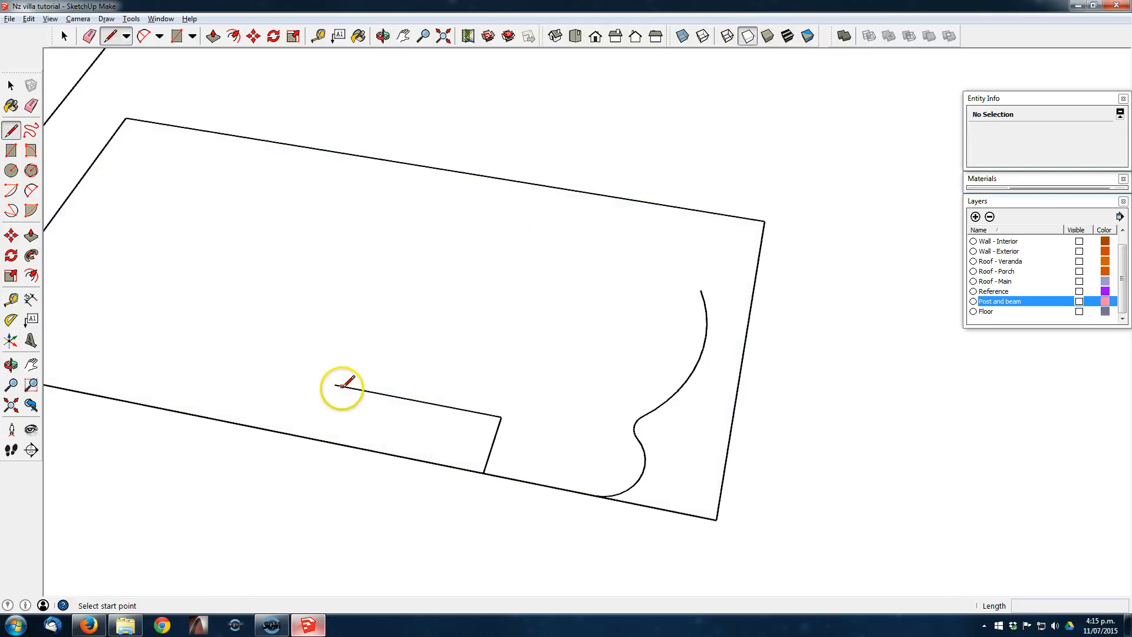
{"action": "left_click", "coordinate": [335, 385]}
{"action": "left_click", "coordinate": [432, 167]}
Step: Close the half handrail profile with an arc from the centre line's upper end to the end of the side curve
{"action": "key", "text": "a"}
{"action": "left_click", "coordinate": [431, 168]}
{"action": "left_click", "coordinate": [700, 290]}
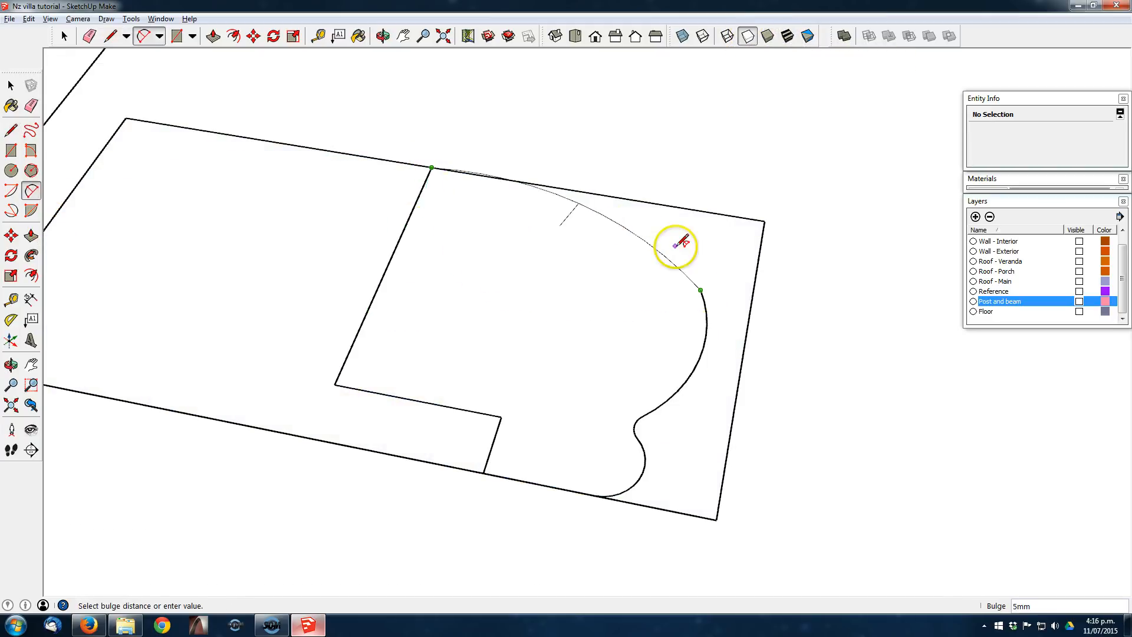
{"action": "left_click", "coordinate": [534, 189]}
Step: Restore the shaded with textures style and move the handrail reference image clear of the traced half profile
{"action": "scroll", "coordinate": [534, 188], "scroll_direction": "down", "scroll_amount": 2}
{"action": "left_click", "coordinate": [788, 36]}
{"action": "key", "text": "space"}
{"action": "scroll", "coordinate": [732, 289], "scroll_direction": "down", "scroll_amount": 2}
{"action": "left_click", "coordinate": [644, 384]}
{"action": "key", "text": "m"}
{"action": "left_click_drag", "start_coordinate": [645, 384], "coordinate": [683, 235]}
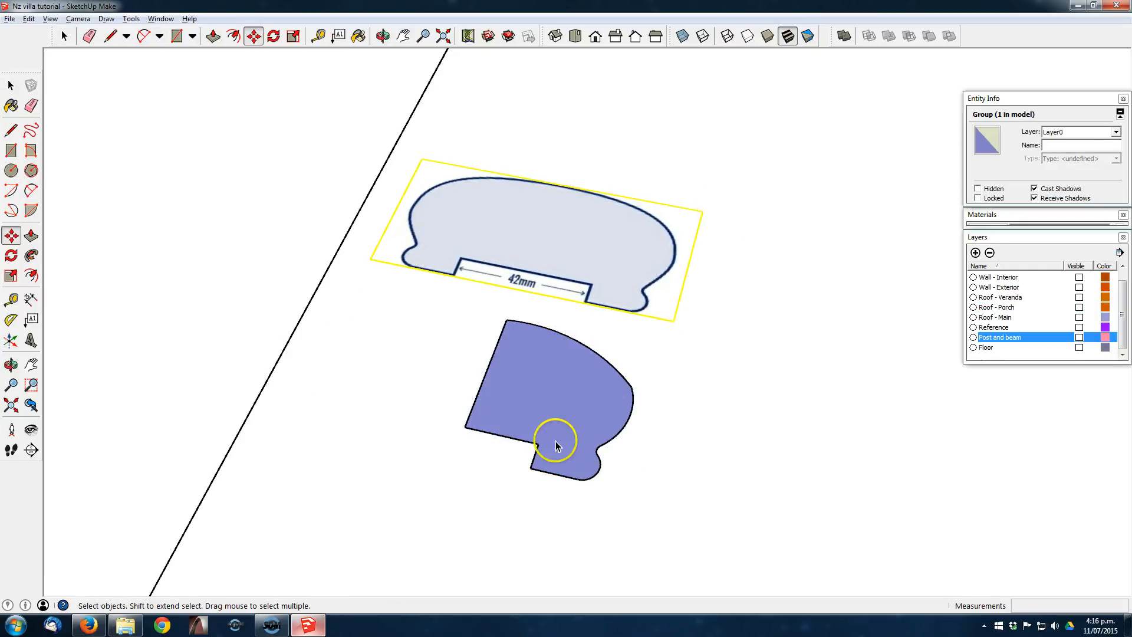
Step: Copy the half handrail profile to the right along the red axis and mirror the copy with a red scale of -1
{"action": "triple_click", "coordinate": [586, 371]}
{"action": "key", "text": "m"}
{"action": "middle_click_drag", "start_coordinate": [587, 371], "coordinate": [414, 366]}
{"action": "left_click", "coordinate": [414, 366], "text": "ctrl"}
{"action": "left_click", "coordinate": [732, 361]}
{"action": "key", "text": "s"}
{"action": "left_click", "coordinate": [827, 352]}
{"action": "type", "text": "-1"}
{"action": "key", "text": "Return"}
Step: Join the mirrored handrail half to the original at the centre line and erase the seam between them
{"action": "key", "text": "m"}
{"action": "left_click", "coordinate": [661, 294]}
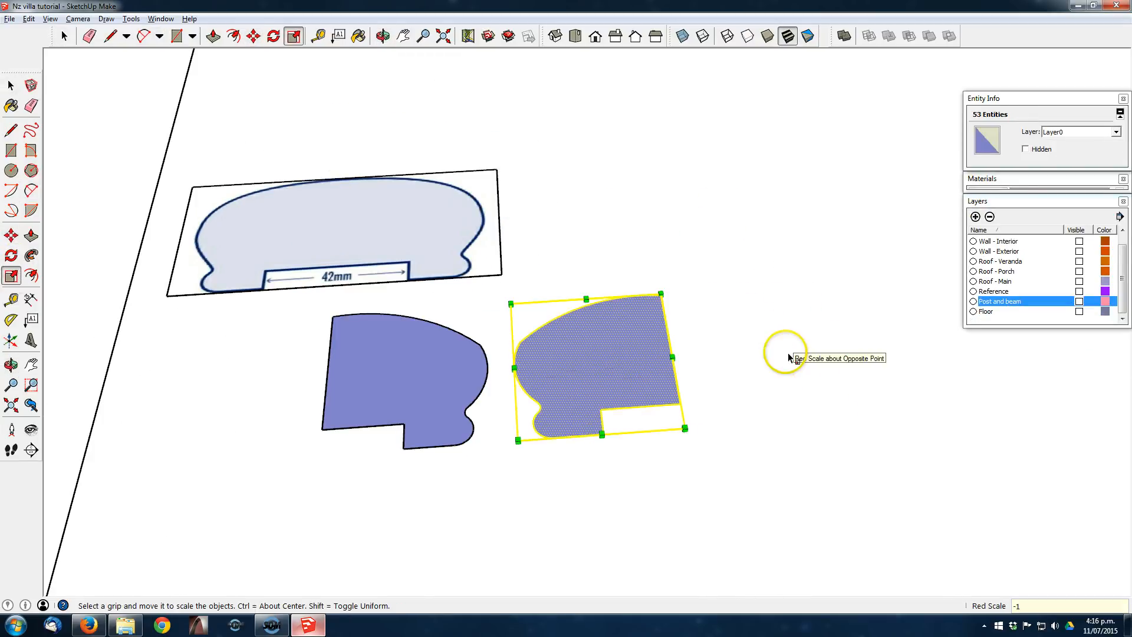
{"action": "left_click", "coordinate": [333, 317]}
{"action": "key", "text": "e"}
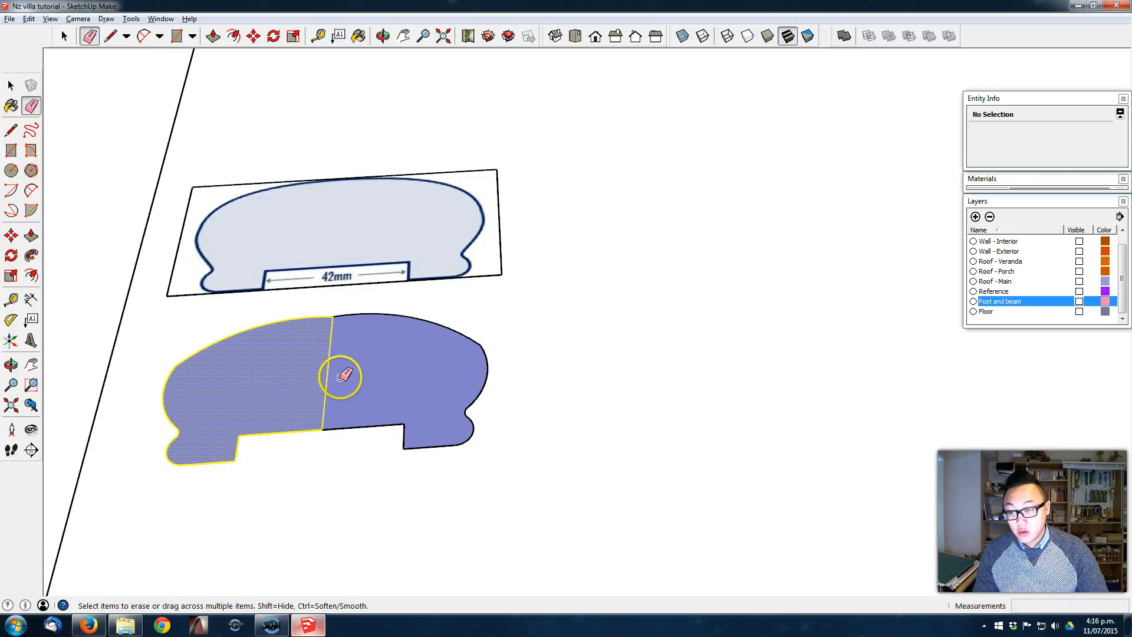
{"action": "left_click", "coordinate": [321, 377]}
{"action": "middle_click_drag", "start_coordinate": [379, 373], "coordinate": [346, 536]}
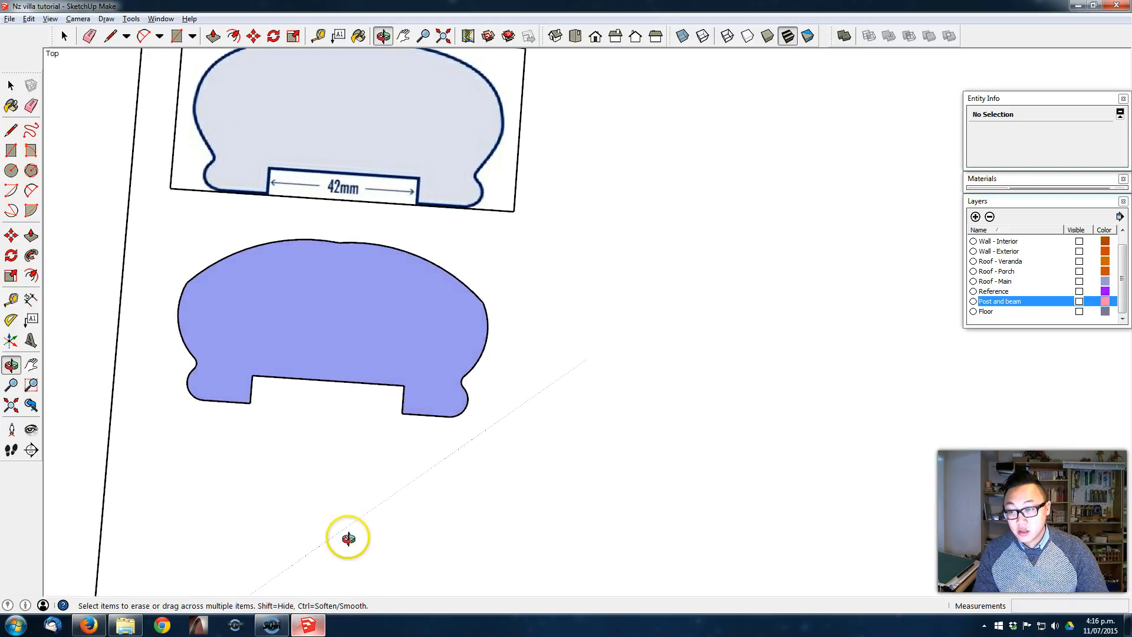
{"action": "middle_click_drag", "start_coordinate": [321, 376], "coordinate": [401, 379]}
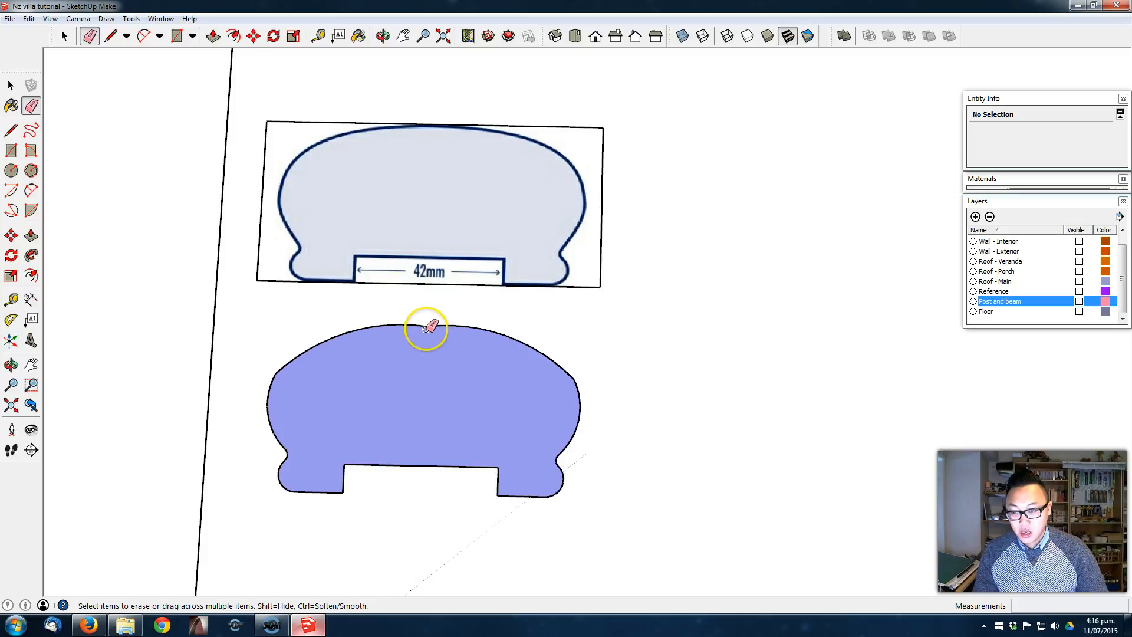
Step: Replace the handrail profile's two upper arcs with a single symmetric arc of about 58 mm radius between the side curves
{"action": "left_click_drag", "start_coordinate": [432, 323], "coordinate": [412, 324]}
{"action": "left_click", "coordinate": [454, 324]}
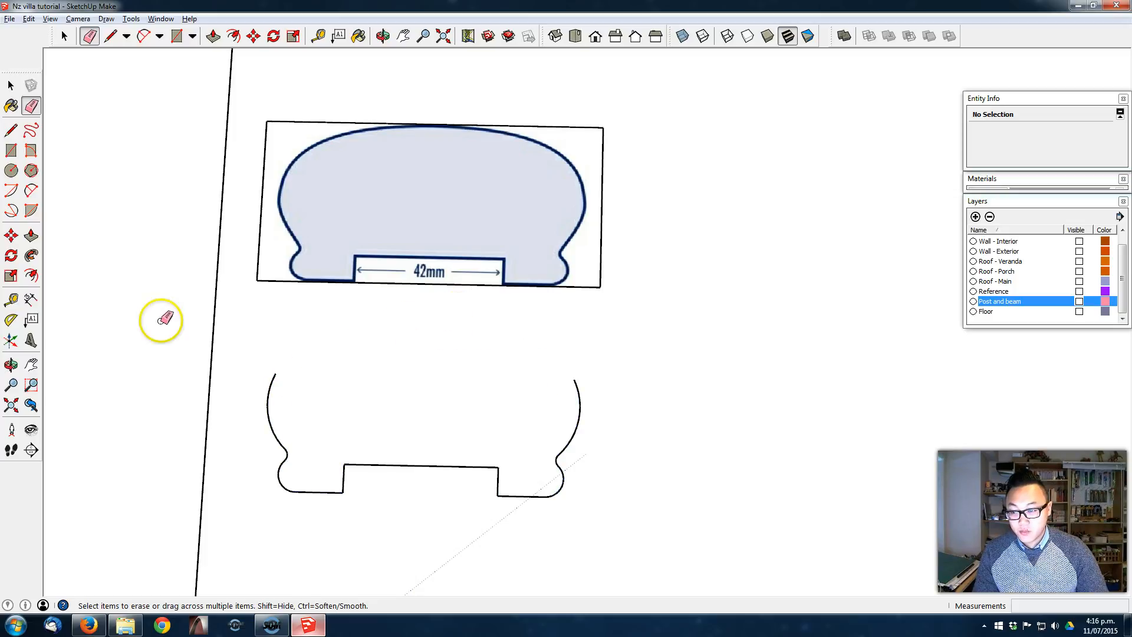
{"action": "left_click", "coordinate": [31, 190]}
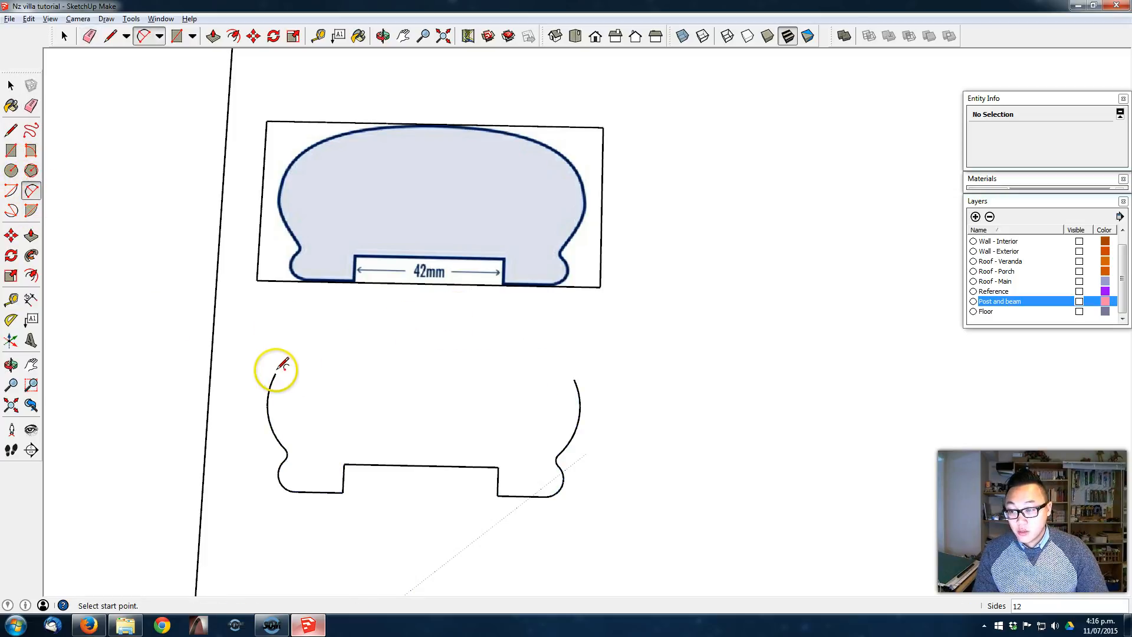
{"action": "left_click", "coordinate": [275, 373]}
{"action": "left_click", "coordinate": [573, 379]}
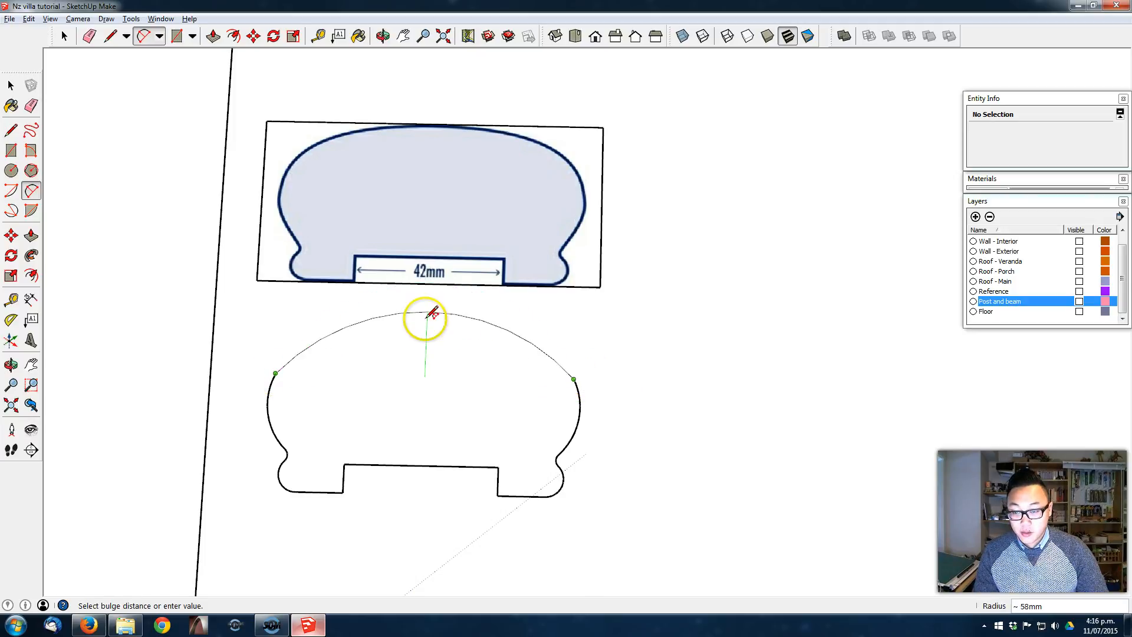
{"action": "left_click", "coordinate": [427, 315]}
Step: Erase the handrail and bottom rail reference images, keeping the traced profiles
{"action": "middle_click_drag", "start_coordinate": [569, 352], "coordinate": [424, 303]}
{"action": "middle_click_drag", "start_coordinate": [339, 309], "coordinate": [475, 252]}
{"action": "scroll", "coordinate": [707, 262], "scroll_direction": "down", "scroll_amount": 6}
{"action": "key", "text": "e"}
{"action": "mouse_move", "coordinate": [514, 255]}
{"action": "left_mouse_down"}
{"action": "mouse_move", "coordinate": [530, 232]}
{"action": "mouse_move", "coordinate": [861, 435]}
{"action": "mouse_move", "coordinate": [880, 461]}
{"action": "mouse_move", "coordinate": [811, 467]}
{"action": "left_mouse_up"}
Step: Draw a rectangle of about 84 by 42 mm over the square upper block of the baluster reference
{"action": "middle_click_drag", "start_coordinate": [240, 185], "coordinate": [495, 454]}
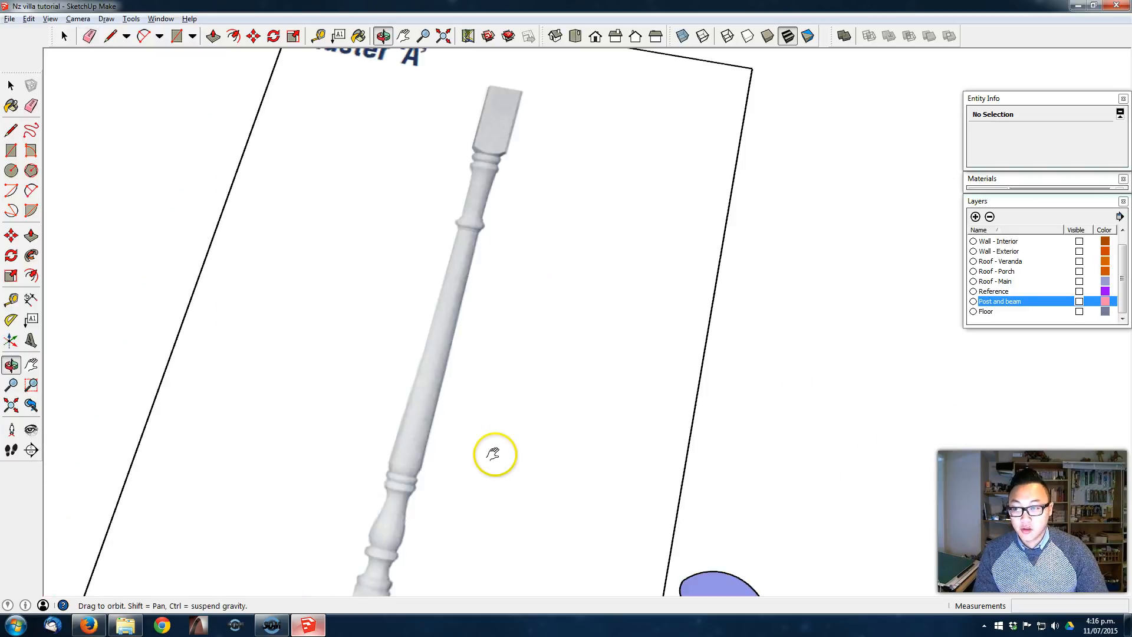
{"action": "mouse_move", "coordinate": [424, 264]}
{"action": "middle_mouse_down"}
{"action": "mouse_move", "coordinate": [406, 134]}
{"action": "mouse_move", "coordinate": [495, 62]}
{"action": "mouse_move", "coordinate": [520, 249]}
{"action": "middle_mouse_up"}
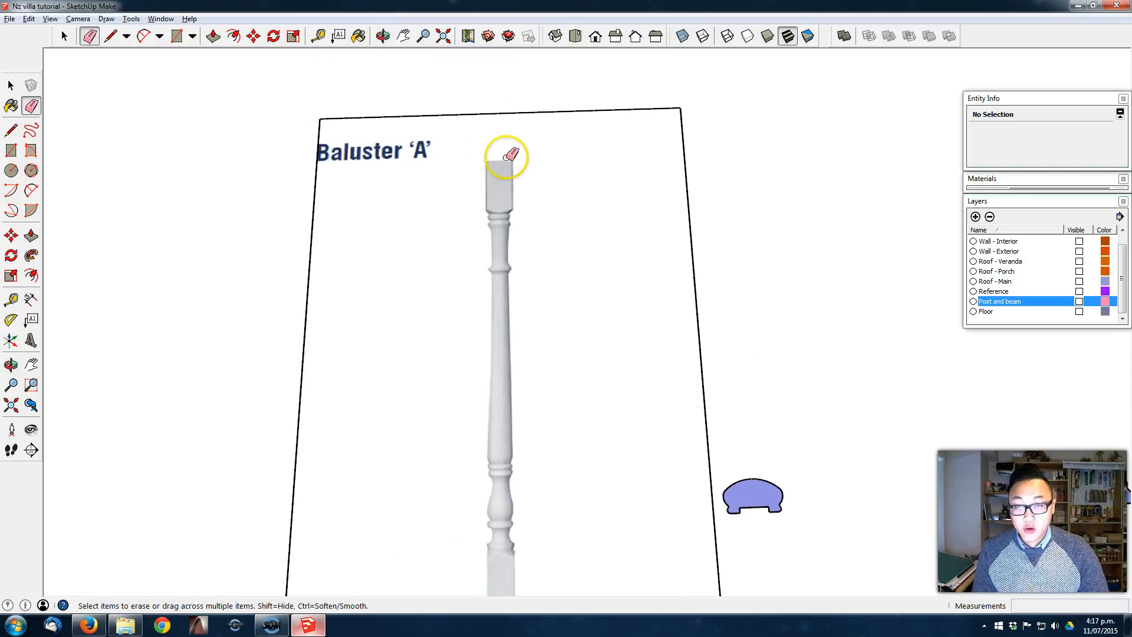
{"action": "mouse_move", "coordinate": [515, 457]}
{"action": "middle_mouse_down", "text": "shift"}
{"action": "mouse_move", "coordinate": [489, 380]}
{"action": "mouse_move", "coordinate": [487, 313]}
{"action": "middle_mouse_up", "text": "shift"}
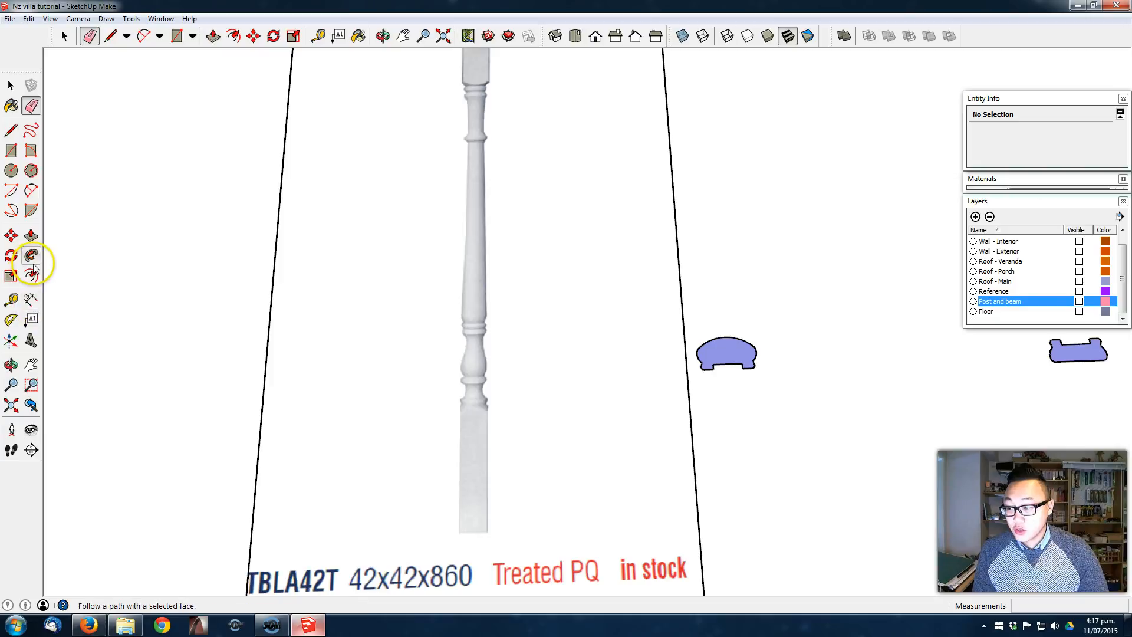
{"action": "middle_click_drag", "start_coordinate": [549, 213], "coordinate": [572, 236], "text": "shift"}
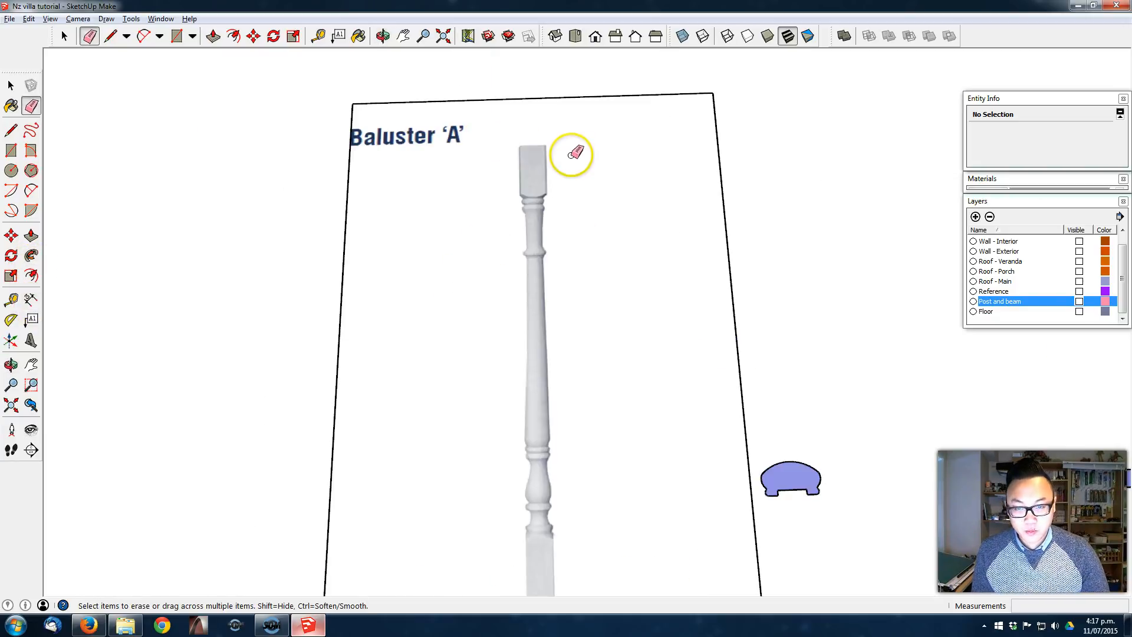
{"action": "scroll", "coordinate": [563, 162], "scroll_direction": "up", "scroll_amount": 3}
{"action": "scroll", "coordinate": [559, 168], "scroll_direction": "down", "scroll_amount": 4}
{"action": "middle_click_drag", "start_coordinate": [536, 230], "coordinate": [517, 196]}
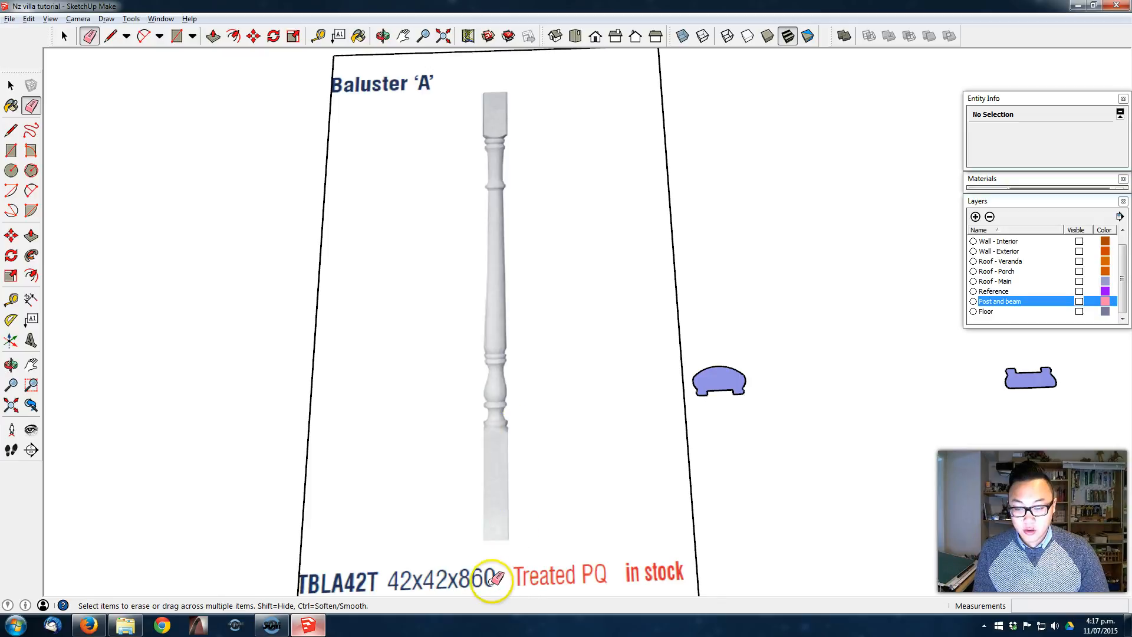
{"action": "key", "text": "o"}
{"action": "scroll", "coordinate": [505, 145], "scroll_direction": "up", "scroll_amount": 2}
{"action": "left_click_drag", "start_coordinate": [506, 146], "coordinate": [505, 171]}
{"action": "key", "text": "r"}
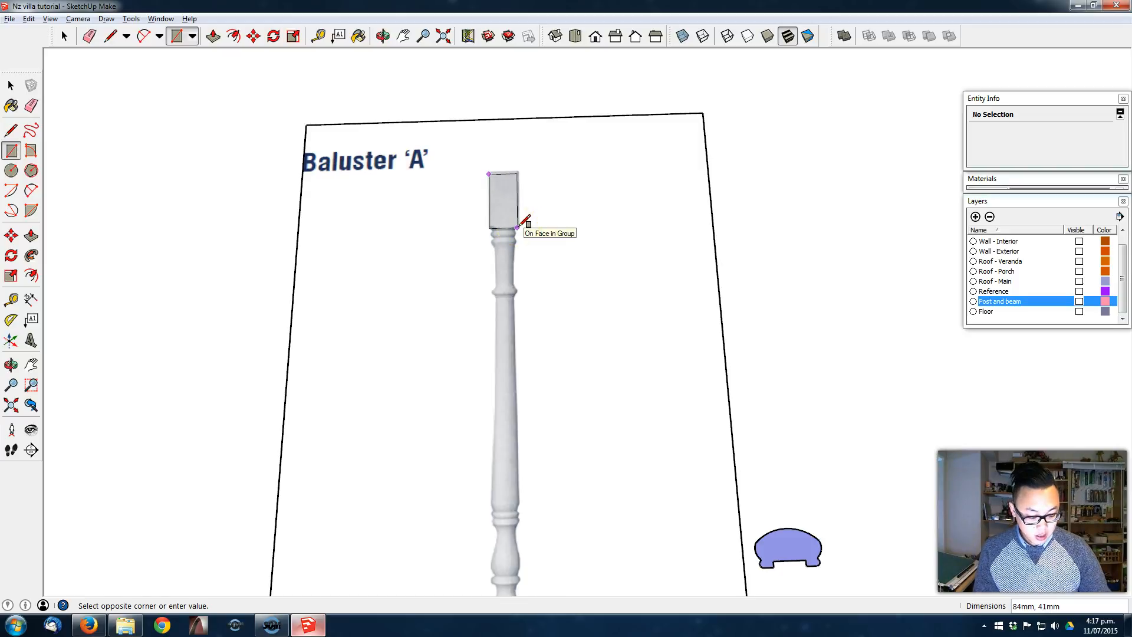
{"action": "left_click", "coordinate": [517, 227]}
Step: Copy the upper block's rectangle down the green axis to the start of the baluster's square lower block
{"action": "scroll", "coordinate": [552, 255], "scroll_direction": "down", "scroll_amount": 3}
{"action": "middle_click_drag", "start_coordinate": [527, 242], "coordinate": [518, 144], "text": "shift"}
{"action": "scroll", "coordinate": [518, 143], "scroll_direction": "down", "scroll_amount": 1}
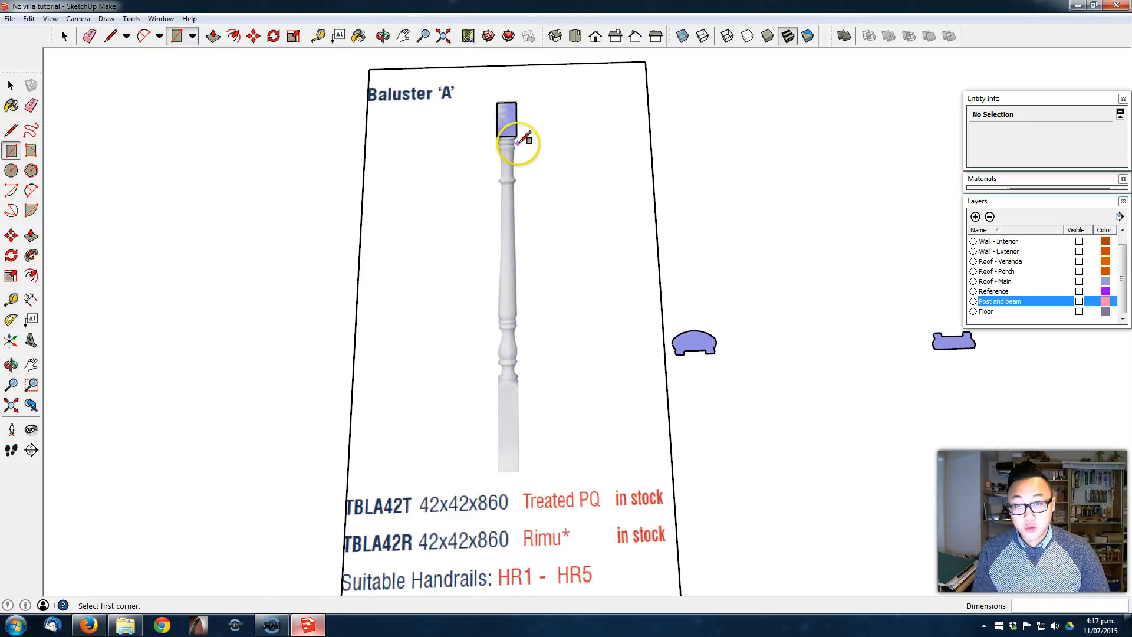
{"action": "key", "text": "space"}
{"action": "left_click", "coordinate": [504, 118]}
{"action": "key", "text": "m"}
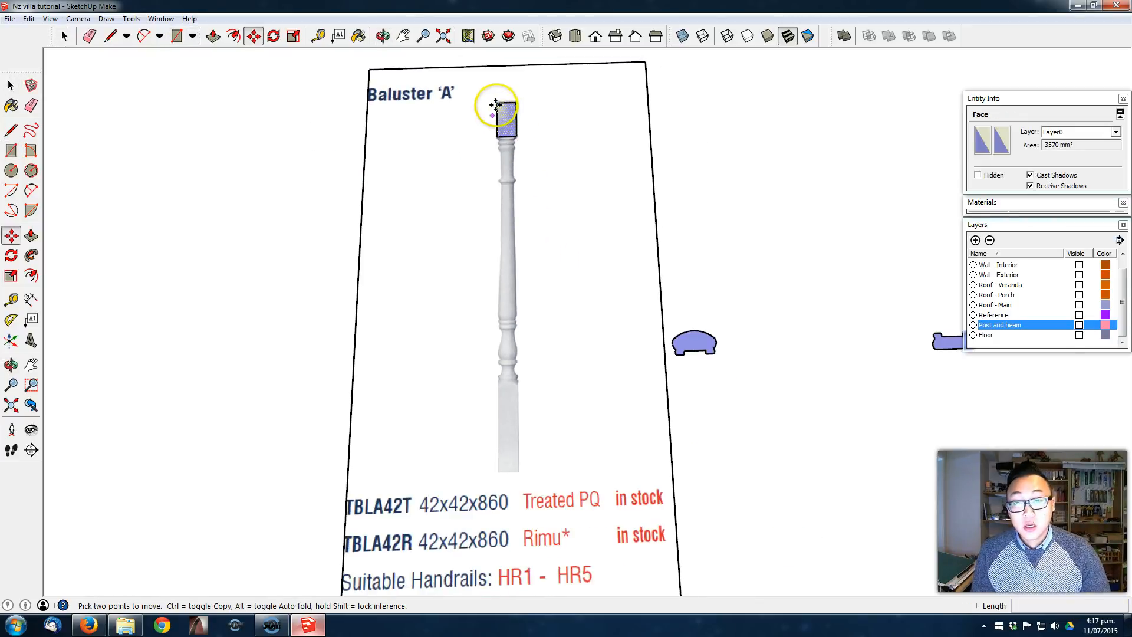
{"action": "left_click_drag", "start_coordinate": [498, 103], "coordinate": [511, 258]}
{"action": "key", "text": "ctrl"}
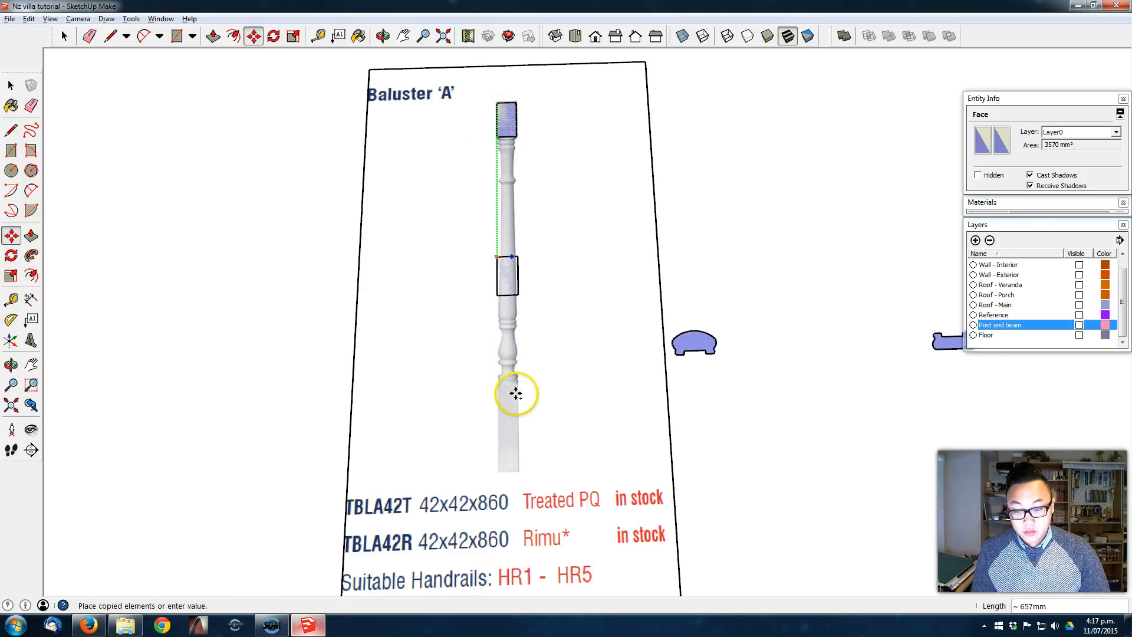
{"action": "left_click_drag", "start_coordinate": [513, 381], "coordinate": [499, 383]}
{"action": "key", "text": "space"}
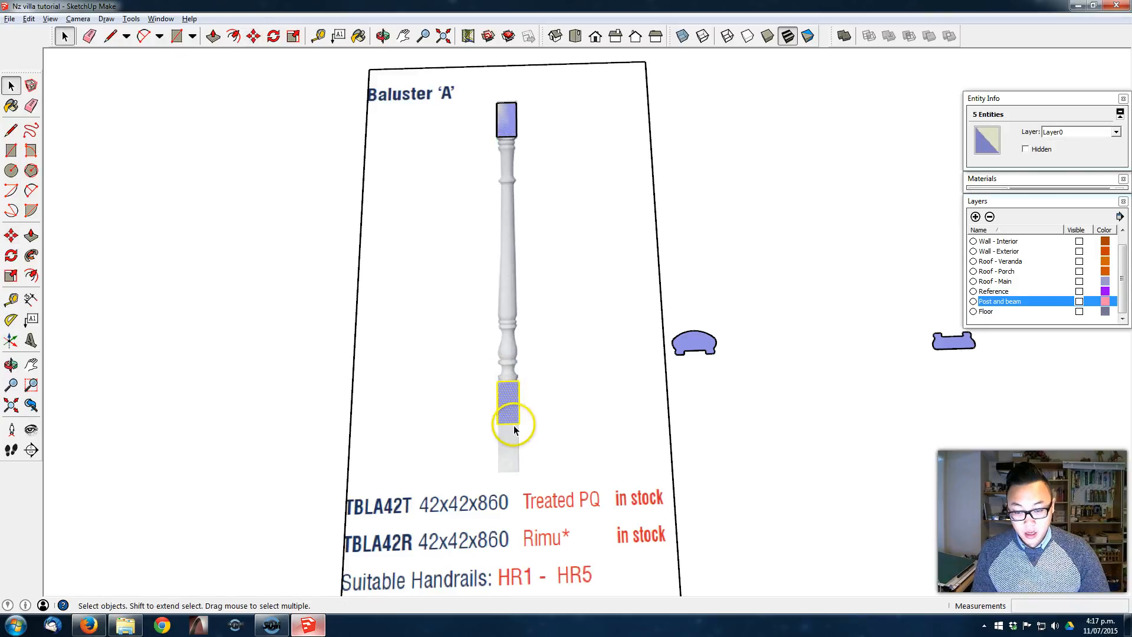
Step: Move the copied rectangle's lower edge about 99 mm down to the foot of the baluster
{"action": "left_click", "coordinate": [513, 423]}
{"action": "key", "text": "m"}
{"action": "left_click_drag", "start_coordinate": [513, 424], "coordinate": [507, 471]}
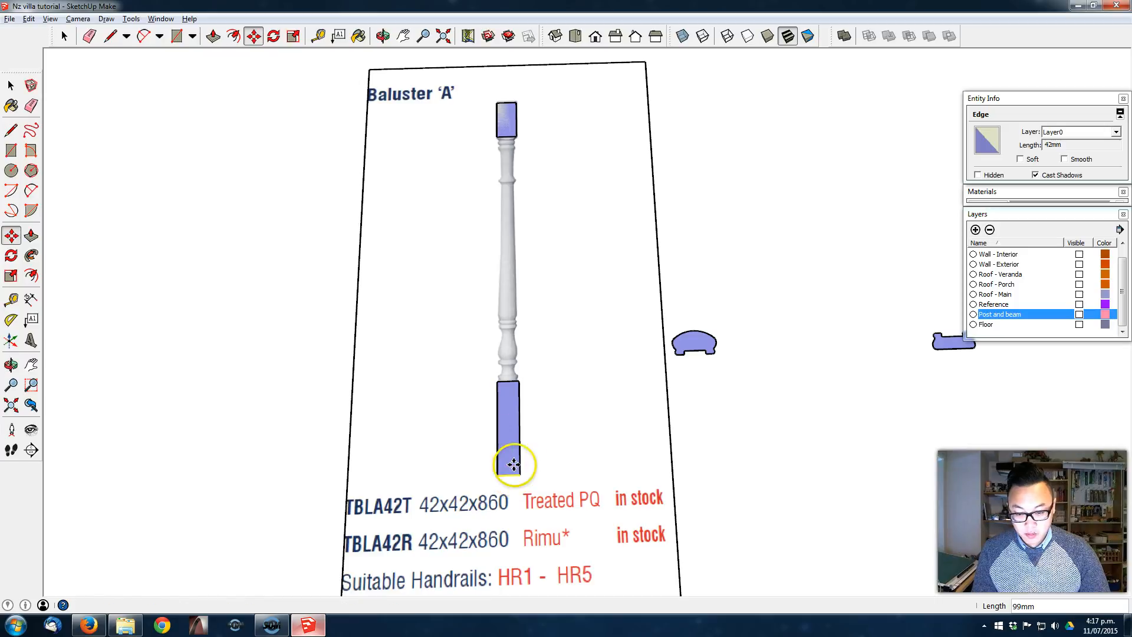
Step: Make a group of the upper block's rectangle, including its face and edges
{"action": "middle_click_drag", "start_coordinate": [450, 286], "coordinate": [494, 292]}
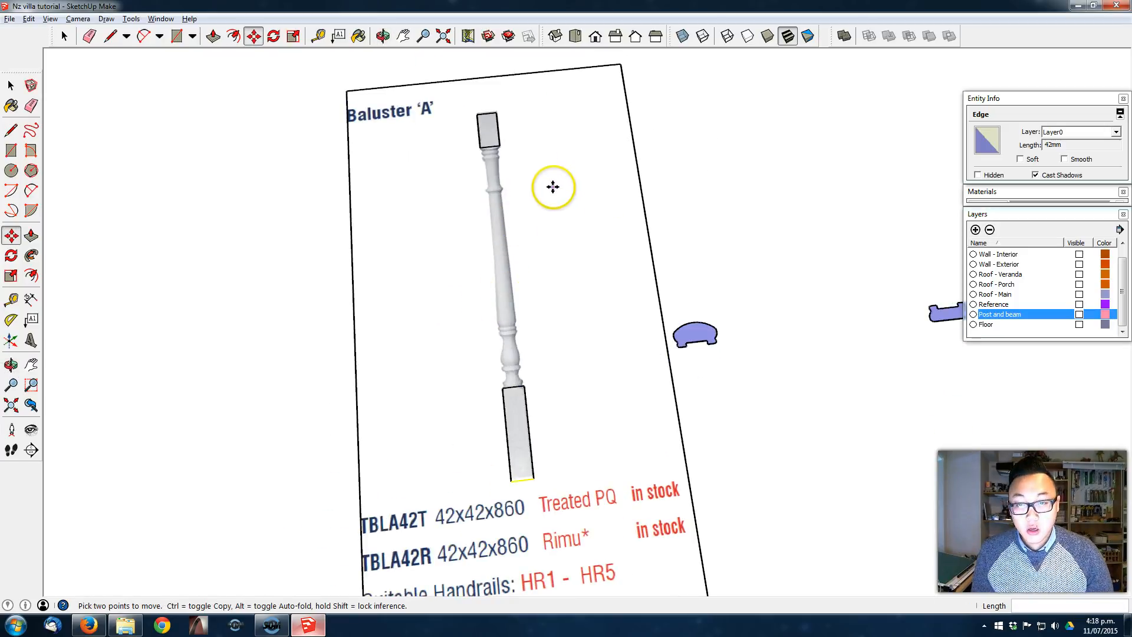
{"action": "middle_click_drag", "start_coordinate": [551, 248], "coordinate": [519, 204]}
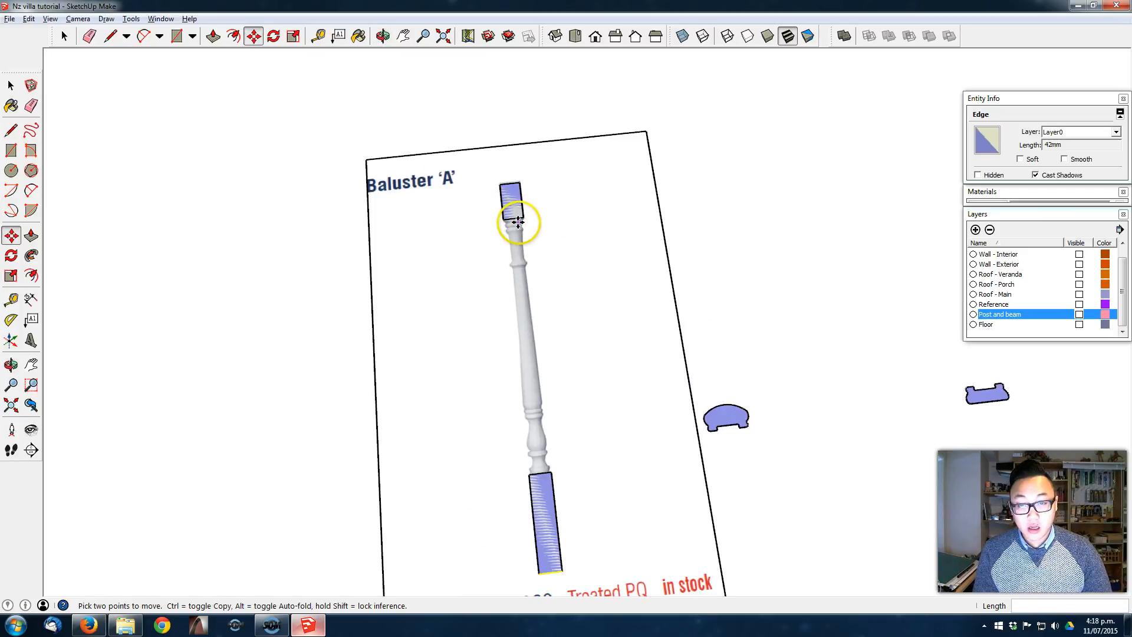
{"action": "key", "text": "l"}
{"action": "scroll", "coordinate": [520, 218], "scroll_direction": "up", "scroll_amount": 5}
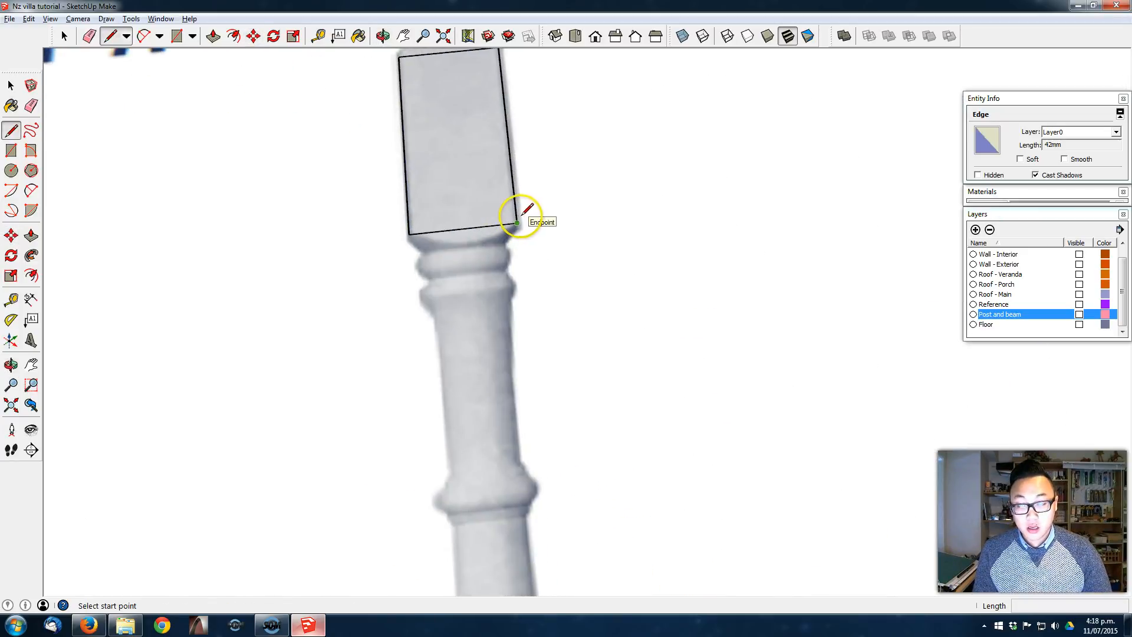
{"action": "key", "text": "space"}
{"action": "double_click", "coordinate": [494, 209]}
{"action": "right_click", "coordinate": [494, 210]}
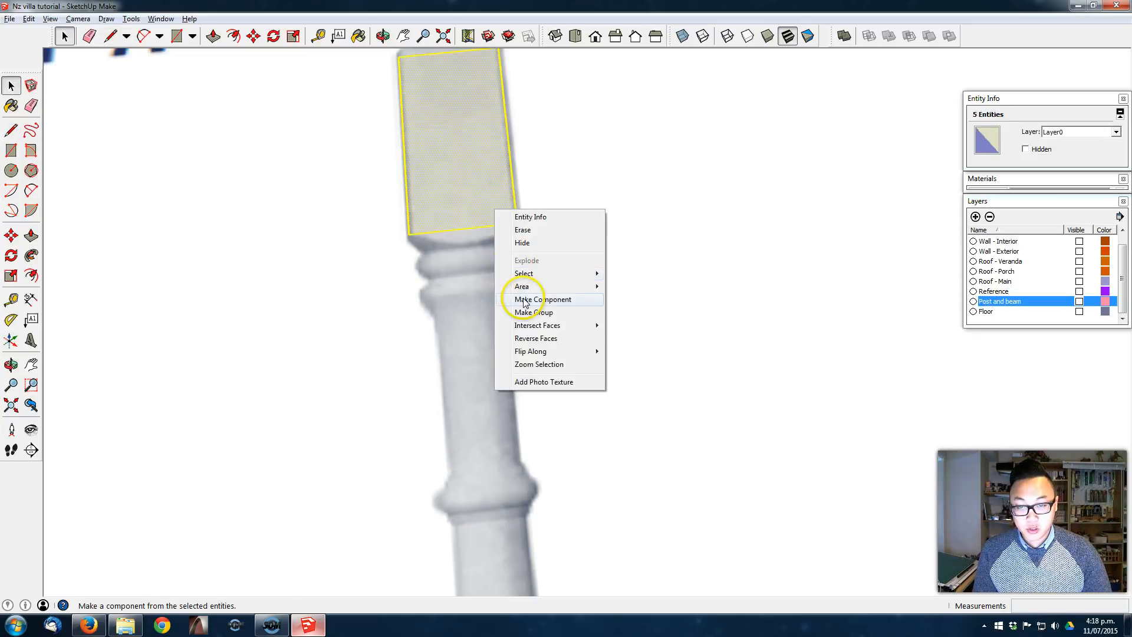
{"action": "left_click", "coordinate": [526, 314]}
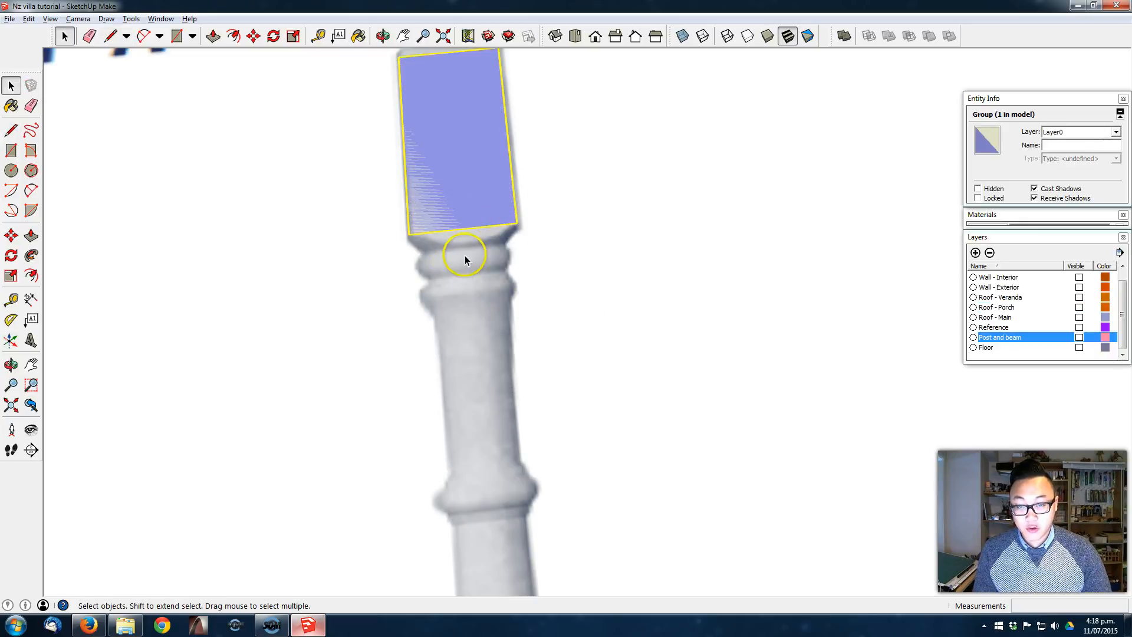
{"action": "scroll", "coordinate": [517, 230], "scroll_direction": "down", "scroll_amount": 5}
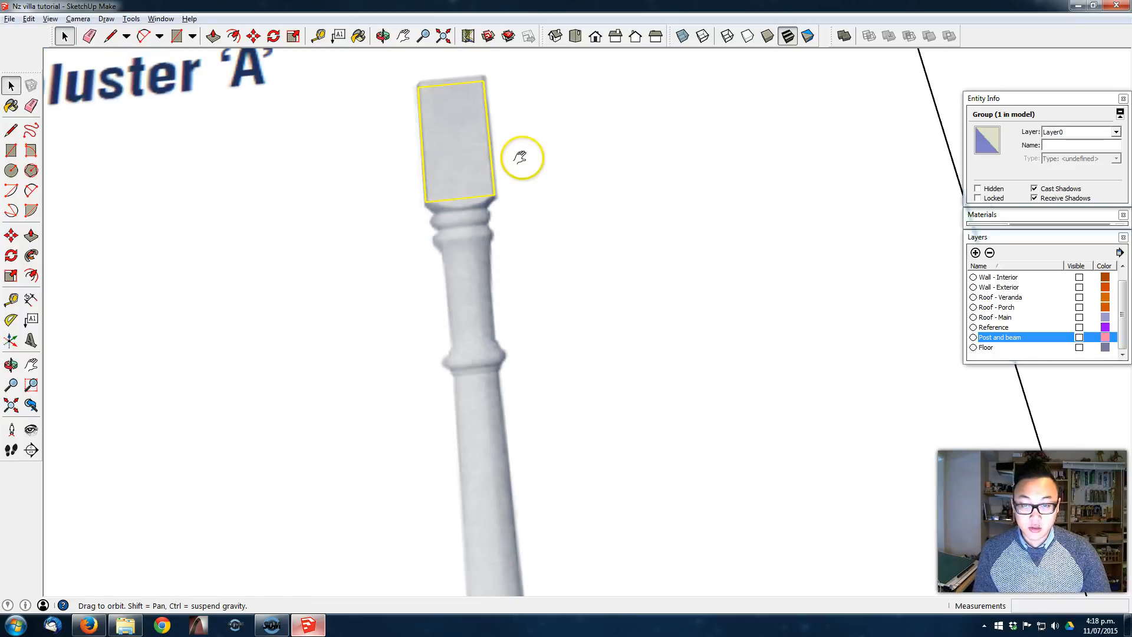
Step: Make a group of the rectangle over the baluster's square lower block, including its face and edges
{"action": "middle_click_drag", "start_coordinate": [562, 417], "coordinate": [521, 284], "text": "shift"}
{"action": "scroll", "coordinate": [520, 284], "scroll_direction": "down", "scroll_amount": 2}
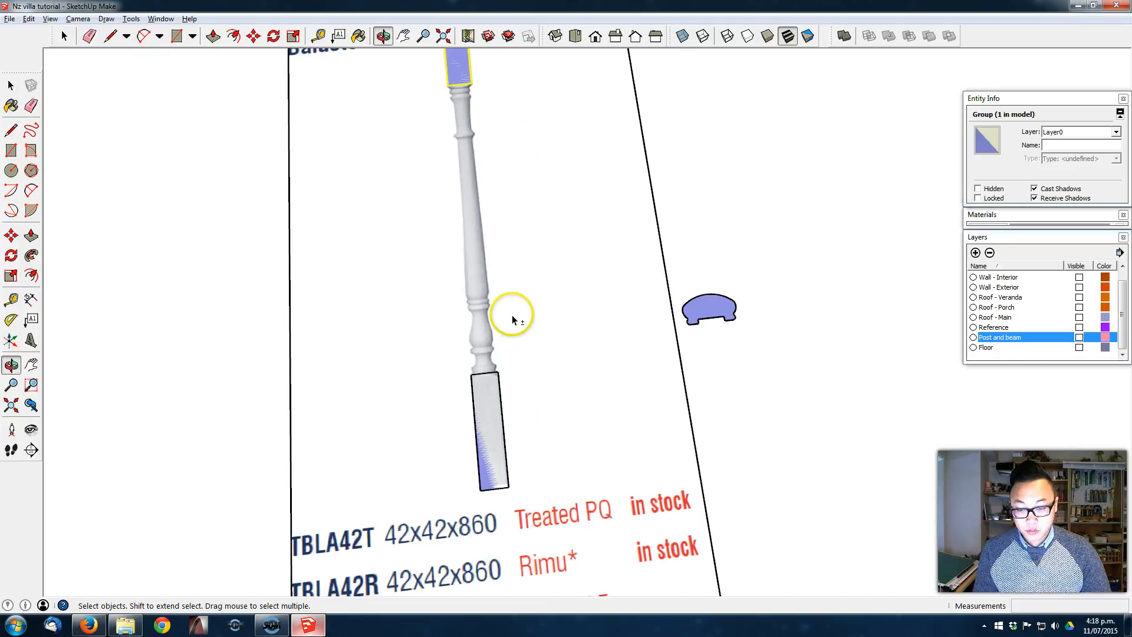
{"action": "right_click", "coordinate": [478, 395]}
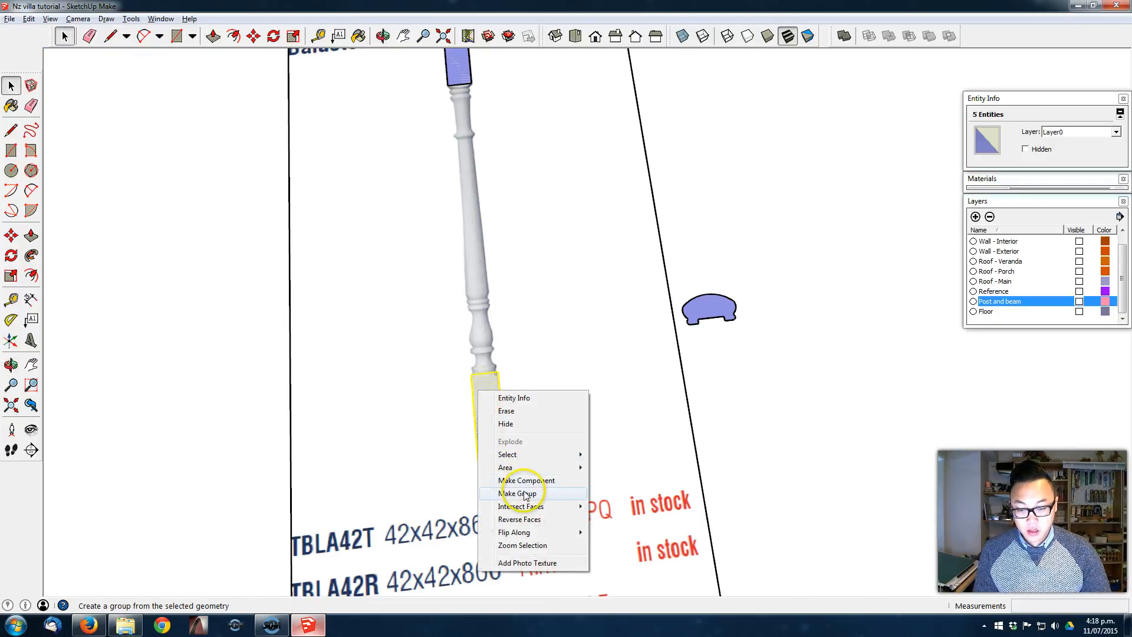
{"action": "left_click", "coordinate": [512, 493]}
Step: Draw a short line from the upper block's lower corner in along the chamfer to the first bead
{"action": "scroll", "coordinate": [447, 147], "scroll_direction": "up", "scroll_amount": 2}
{"action": "middle_click_drag", "start_coordinate": [447, 152], "coordinate": [517, 362], "text": "shift"}
{"action": "key", "text": "l"}
{"action": "scroll", "coordinate": [518, 290], "scroll_direction": "up", "scroll_amount": 1}
{"action": "left_click", "coordinate": [525, 254]}
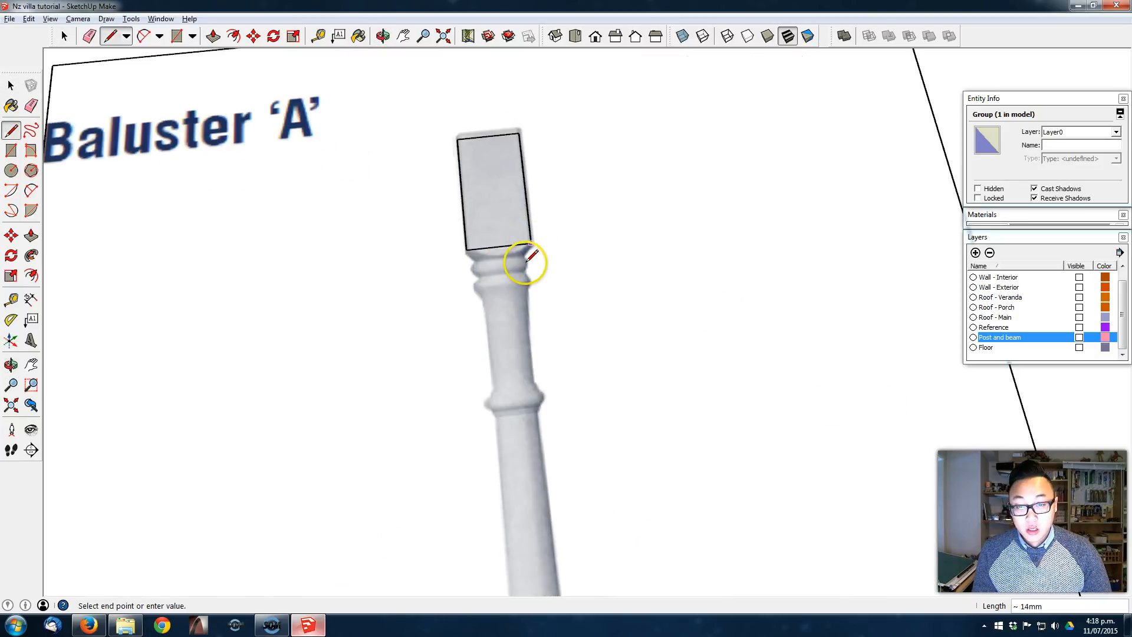
{"action": "scroll", "coordinate": [525, 257], "scroll_direction": "up", "scroll_amount": 3}
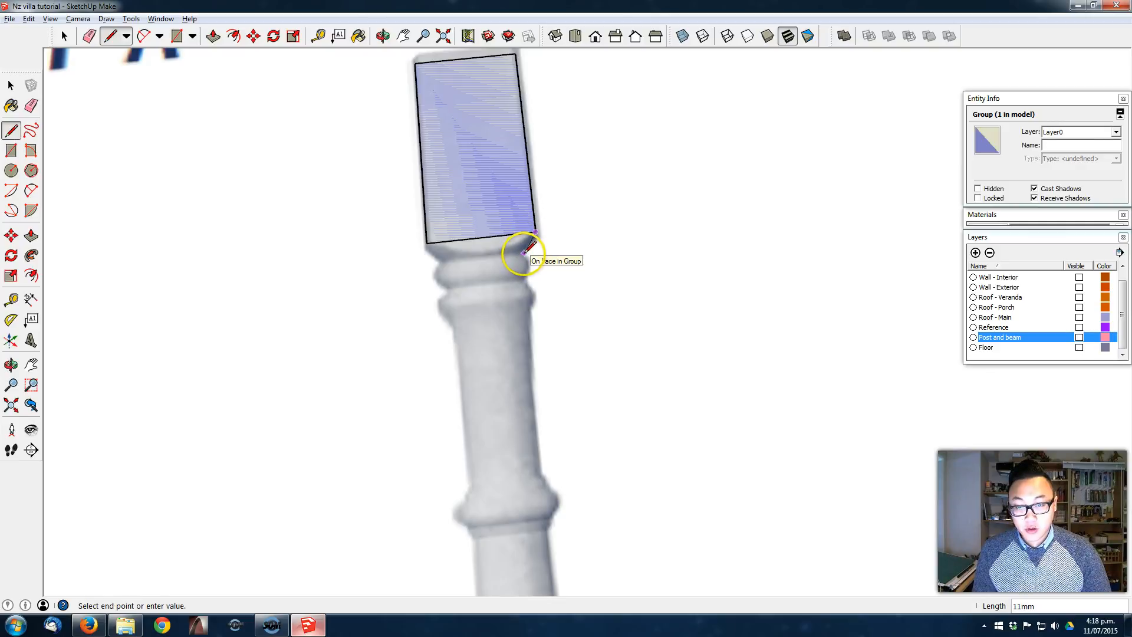
{"action": "scroll", "coordinate": [523, 263], "scroll_direction": "up", "scroll_amount": 2}
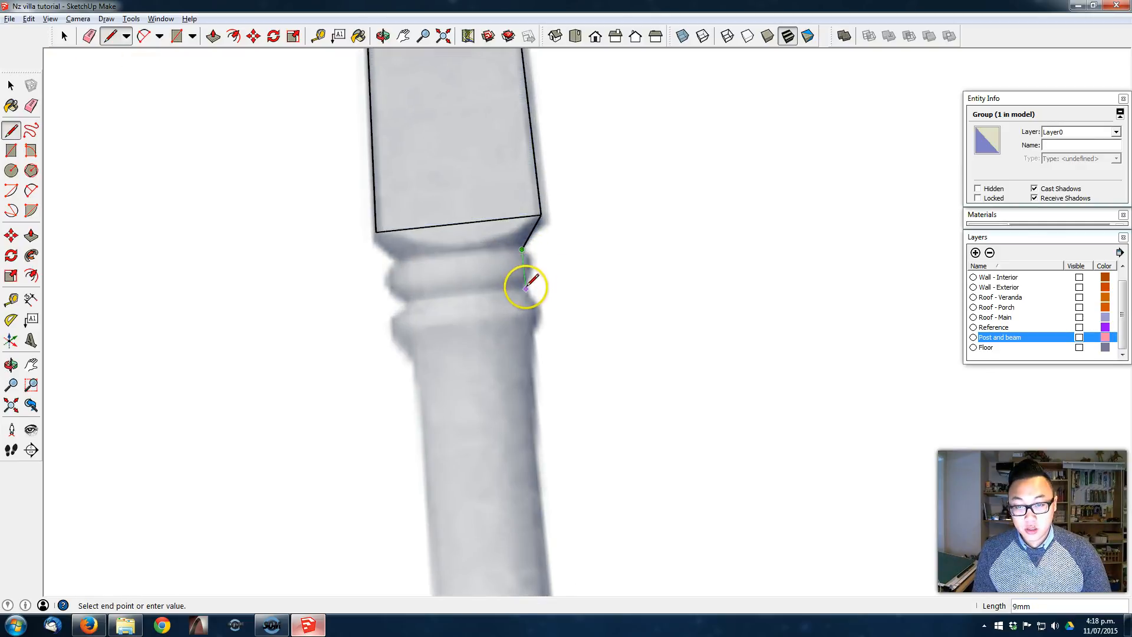
{"action": "left_click", "coordinate": [530, 259]}
Step: Draw an arc bulging outward over the first bead below the upper block
{"action": "left_click", "coordinate": [31, 190]}
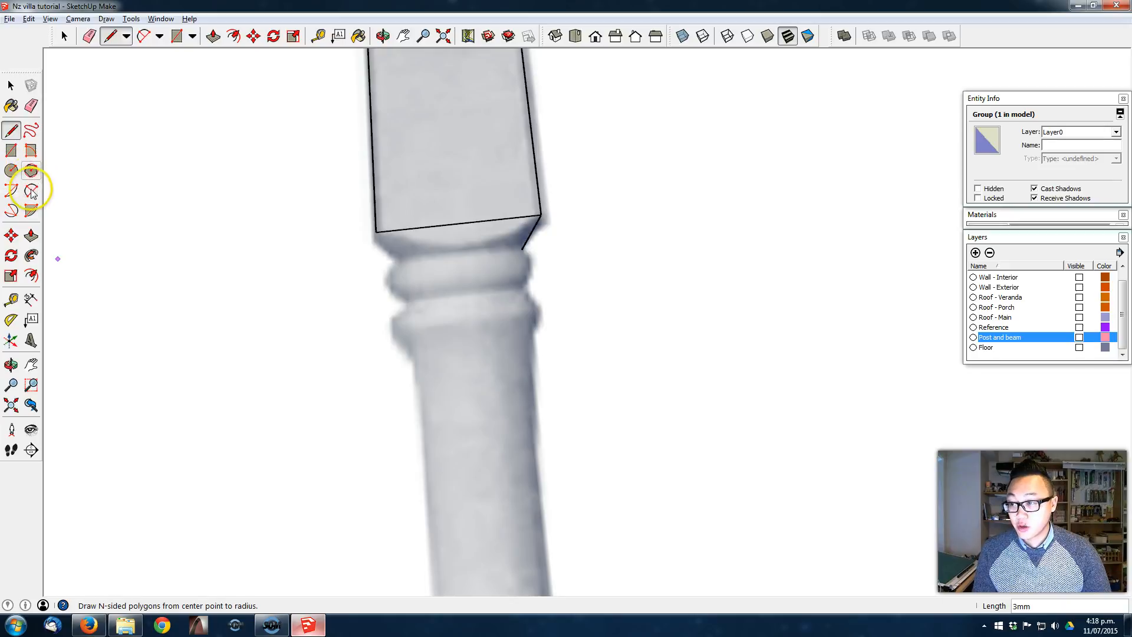
{"action": "left_click", "coordinate": [521, 249]}
{"action": "left_click", "coordinate": [525, 285]}
{"action": "left_click", "coordinate": [536, 272]}
Step: Trace the second bead with short straight lines from the arc's end to the start of the upper shaft
{"action": "key", "text": "l"}
{"action": "left_click", "coordinate": [525, 285]}
{"action": "scroll", "coordinate": [528, 285], "scroll_direction": "up", "scroll_amount": 2}
{"action": "left_click", "coordinate": [523, 293]}
{"action": "left_click", "coordinate": [542, 312]}
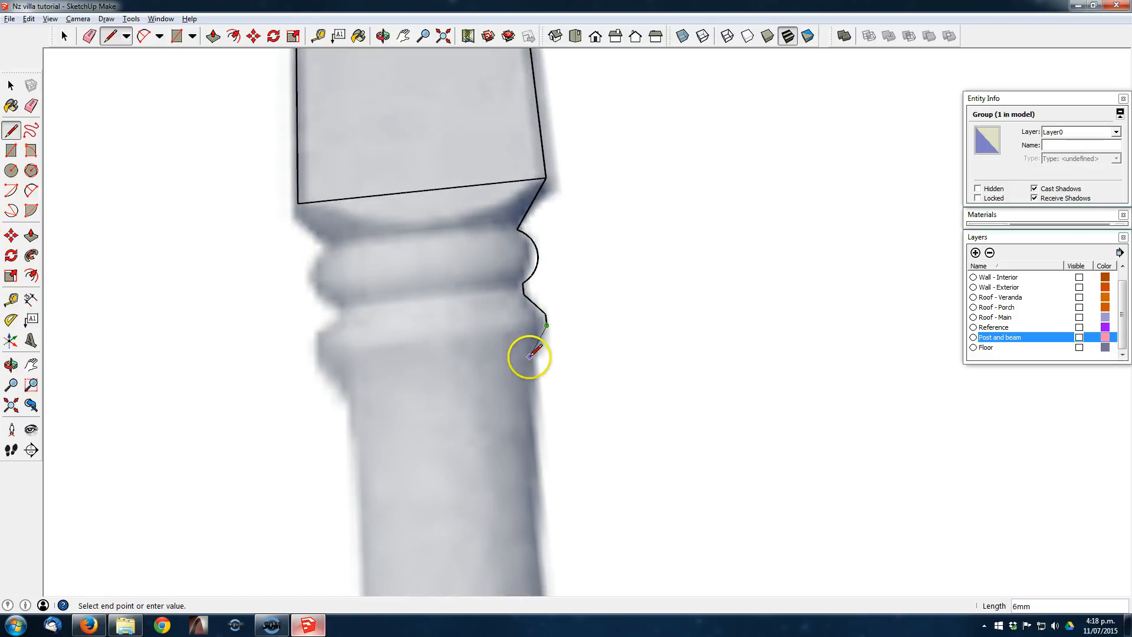
{"action": "left_click", "coordinate": [545, 327]}
{"action": "left_click", "coordinate": [532, 357]}
Step: Draw a line about 63 mm long down the edge of the upper shaft to the collar
{"action": "scroll", "coordinate": [538, 364], "scroll_direction": "down", "scroll_amount": 3}
{"action": "mouse_move", "coordinate": [539, 364]}
{"action": "middle_mouse_down", "text": "shift"}
{"action": "mouse_move", "coordinate": [482, 195]}
{"action": "mouse_move", "coordinate": [523, 297]}
{"action": "middle_mouse_up", "text": "shift"}
{"action": "scroll", "coordinate": [540, 392], "scroll_direction": "up", "scroll_amount": 3}
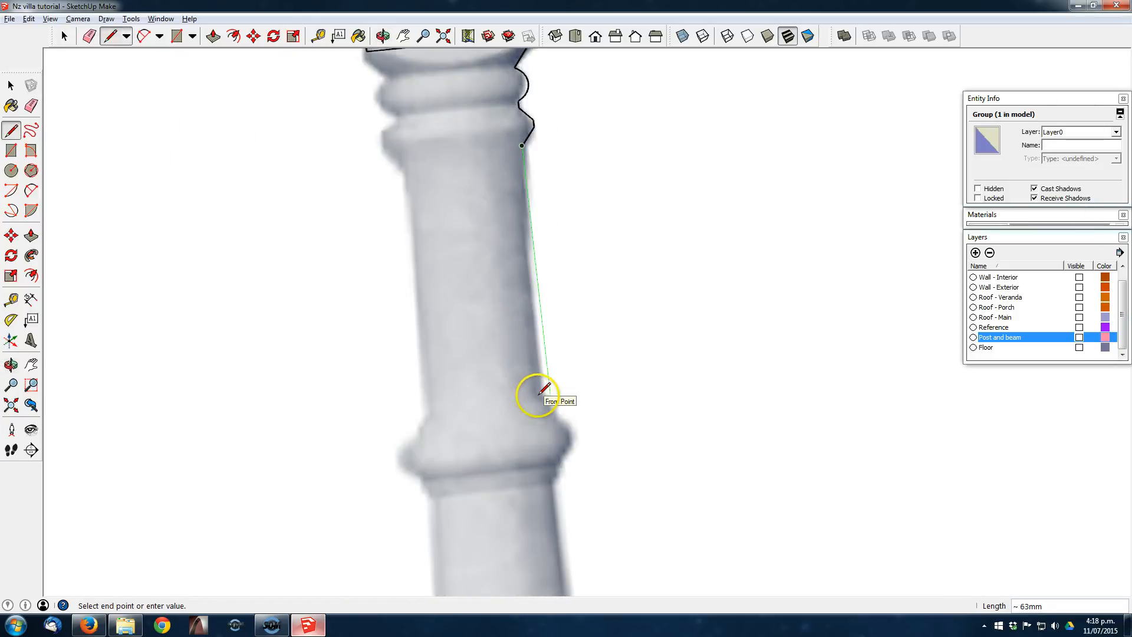
{"action": "left_click", "coordinate": [541, 394]}
Step: Trace the collar's outline with straight segments down to the start of the long tapered shaft
{"action": "left_click", "coordinate": [548, 394]}
{"action": "left_click", "coordinate": [552, 423]}
{"action": "left_click", "coordinate": [591, 450]}
{"action": "left_click", "coordinate": [596, 481]}
{"action": "left_click", "coordinate": [571, 515]}
{"action": "middle_click_drag", "start_coordinate": [563, 524], "coordinate": [553, 295], "text": "shift"}
{"action": "scroll", "coordinate": [554, 296], "scroll_direction": "up", "scroll_amount": 1}
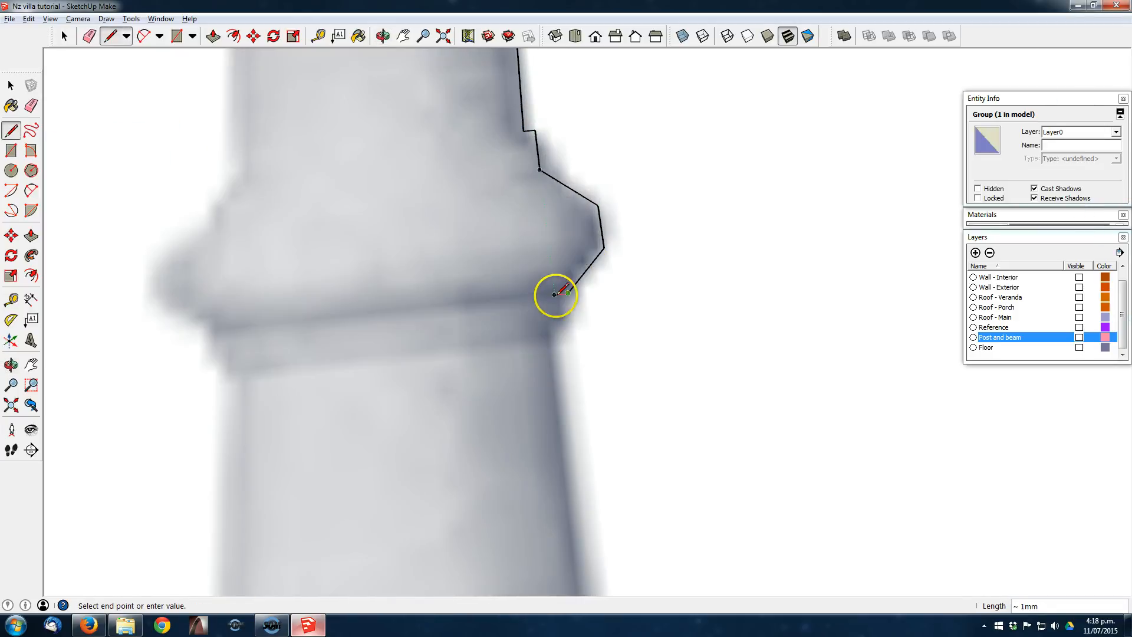
{"action": "left_click", "coordinate": [550, 315]}
Step: Draw a line about 295 mm long down the edge of the tapered shaft to its widest lower end
{"action": "scroll", "coordinate": [554, 330], "scroll_direction": "down", "scroll_amount": 4}
{"action": "middle_click_drag", "start_coordinate": [584, 425], "coordinate": [519, 171], "text": "shift"}
{"action": "scroll", "coordinate": [519, 171], "scroll_direction": "down", "scroll_amount": 2}
{"action": "scroll", "coordinate": [502, 322], "scroll_direction": "up", "scroll_amount": 1}
{"action": "scroll", "coordinate": [502, 322], "scroll_direction": "up", "scroll_amount": 2}
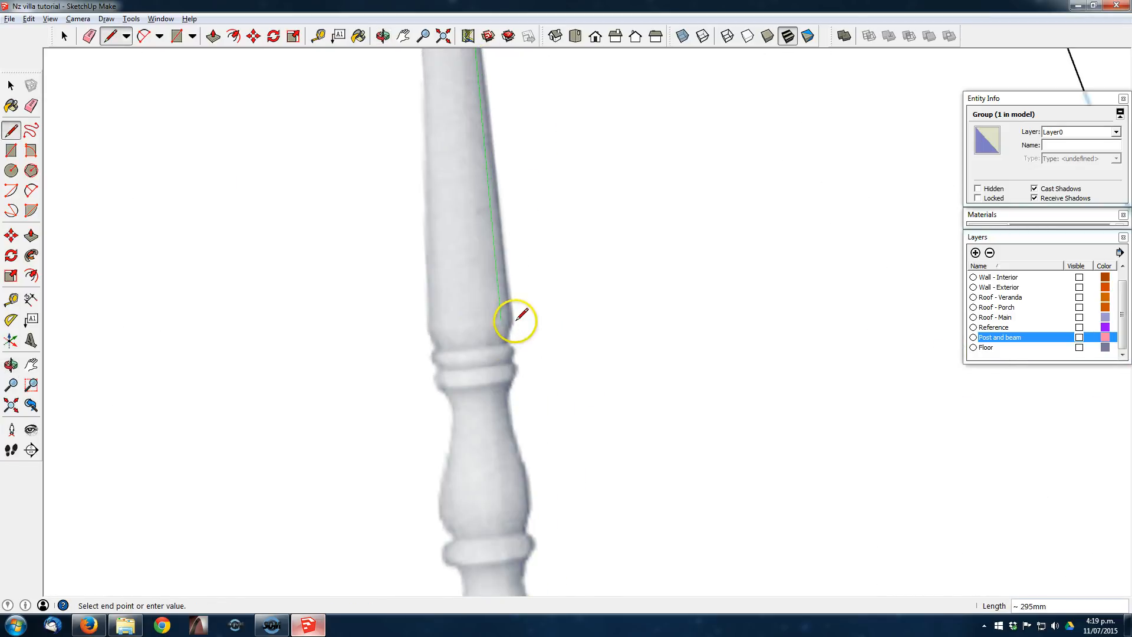
{"action": "scroll", "coordinate": [514, 327], "scroll_direction": "up", "scroll_amount": 3}
{"action": "left_click", "coordinate": [516, 324]}
Step: Trace the two beads below the tapered shaft with short straight segments
{"action": "left_click", "coordinate": [499, 371]}
{"action": "left_click", "coordinate": [515, 385]}
{"action": "left_click", "coordinate": [516, 401]}
{"action": "left_click", "coordinate": [501, 414]}
{"action": "left_click", "coordinate": [515, 426]}
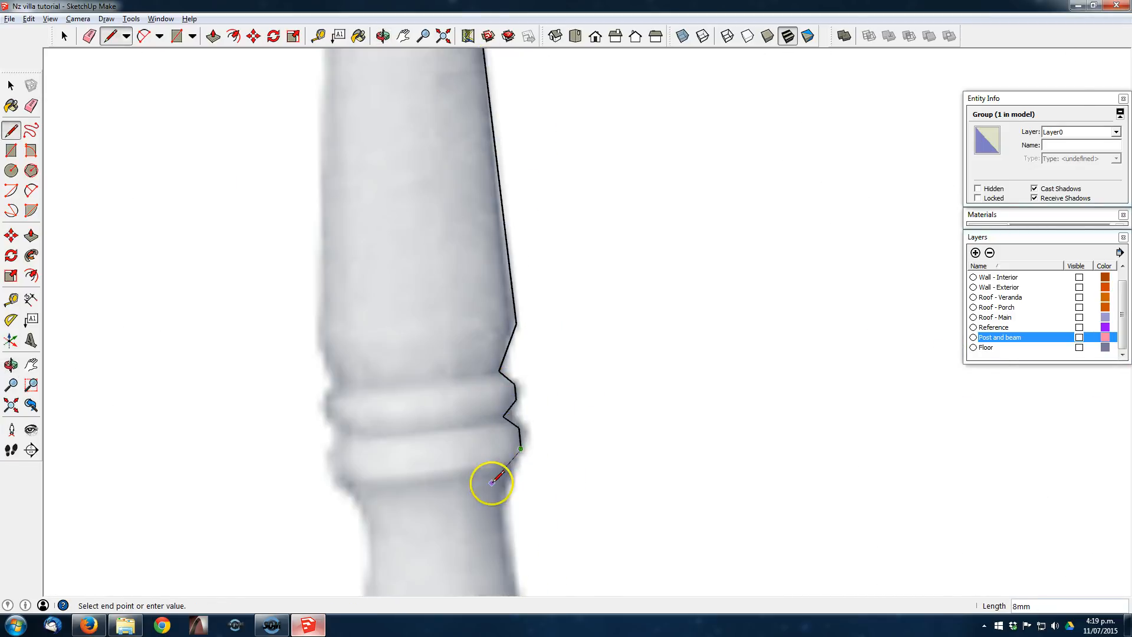
{"action": "left_click", "coordinate": [518, 447]}
{"action": "left_click", "coordinate": [497, 471]}
Step: Trace the vase-shaped bulge below the two beads with straight segments down to the groove beneath it
{"action": "scroll", "coordinate": [482, 445], "scroll_direction": "down", "scroll_amount": 3}
{"action": "middle_click_drag", "start_coordinate": [480, 432], "coordinate": [416, 224], "text": "shift"}
{"action": "scroll", "coordinate": [424, 247], "scroll_direction": "up", "scroll_amount": 1}
{"action": "left_click", "coordinate": [421, 241]}
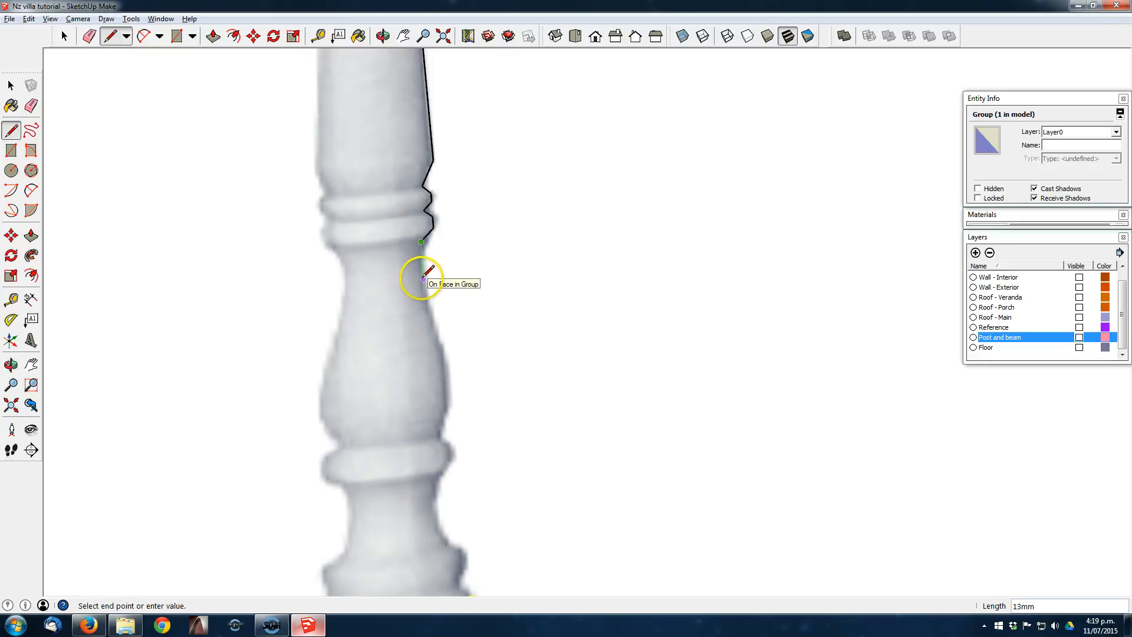
{"action": "left_click", "coordinate": [423, 277]}
{"action": "left_click", "coordinate": [449, 361]}
{"action": "left_click", "coordinate": [452, 403]}
{"action": "scroll", "coordinate": [440, 448], "scroll_direction": "up", "scroll_amount": 2}
{"action": "left_click", "coordinate": [439, 444]}
Step: Trace the ring directly beneath the vase-shaped bulge with short straight segments
{"action": "left_click", "coordinate": [458, 464]}
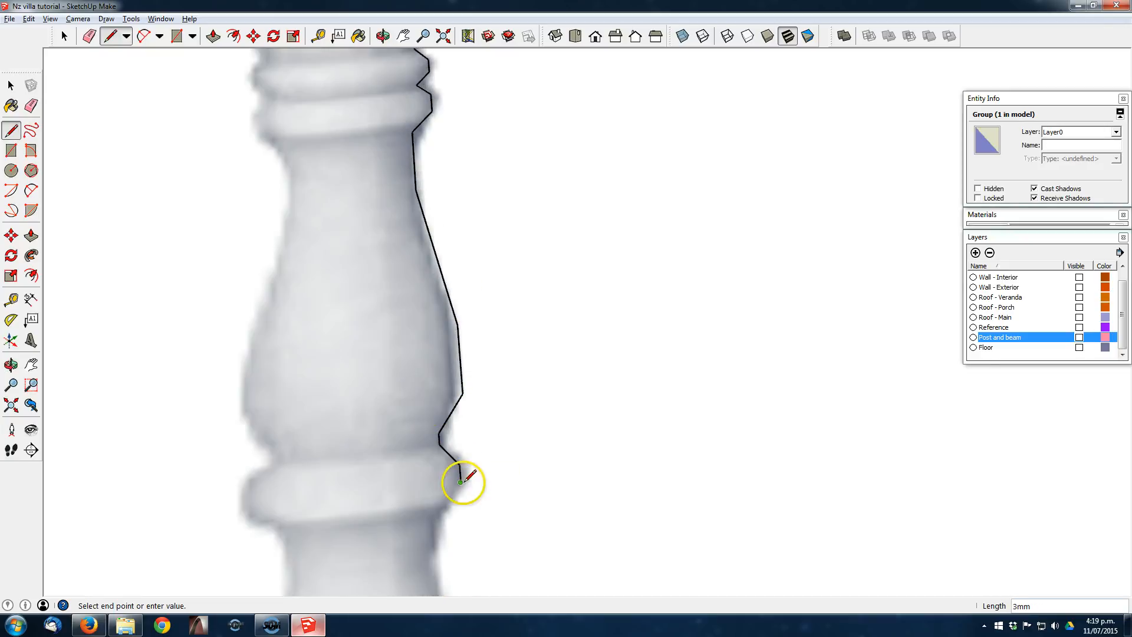
{"action": "left_click", "coordinate": [460, 479]}
{"action": "middle_click_drag", "start_coordinate": [461, 479], "coordinate": [503, 373], "text": "shift"}
{"action": "left_click", "coordinate": [481, 396]}
{"action": "left_click", "coordinate": [469, 406]}
Step: Trace the narrow neck and the last ring, ending on the upper edge of the lower block
{"action": "left_click", "coordinate": [473, 540]}
{"action": "middle_click_drag", "start_coordinate": [473, 540], "coordinate": [381, 276], "text": "shift"}
{"action": "left_click", "coordinate": [403, 313]}
{"action": "left_click", "coordinate": [440, 329]}
{"action": "left_click", "coordinate": [442, 368]}
{"action": "left_click", "coordinate": [419, 371]}
{"action": "left_click", "coordinate": [420, 410]}
{"action": "left_click", "coordinate": [447, 423]}
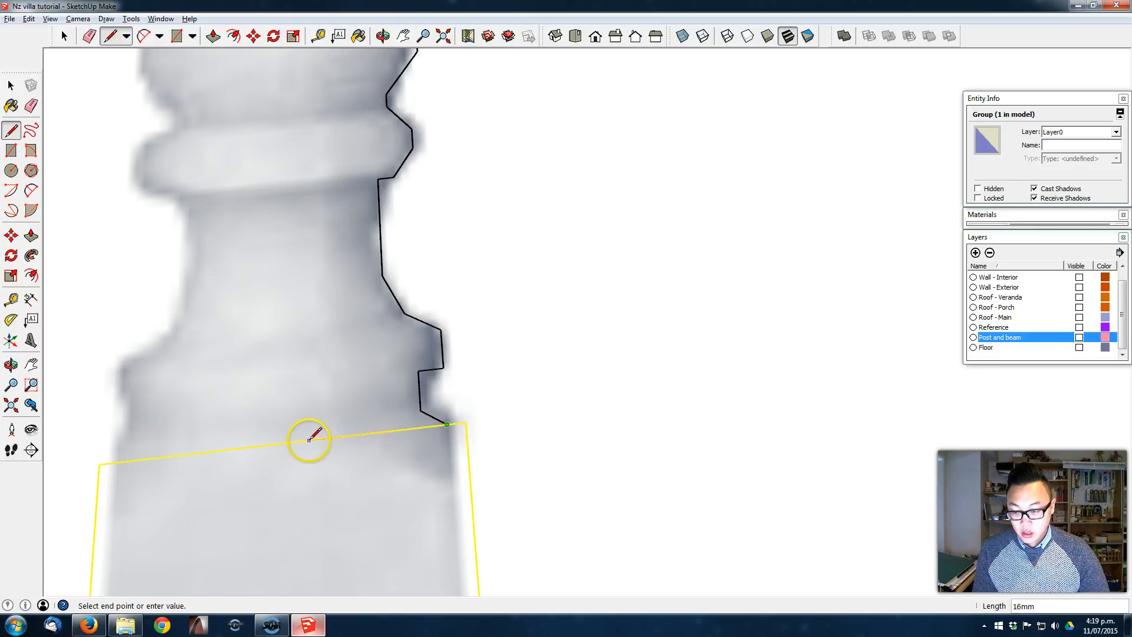
Step: Close the half profile along the lower block's edge to its midpoint, 551 mm up the centre, and out to the upper block's corner
{"action": "left_click", "coordinate": [283, 442]}
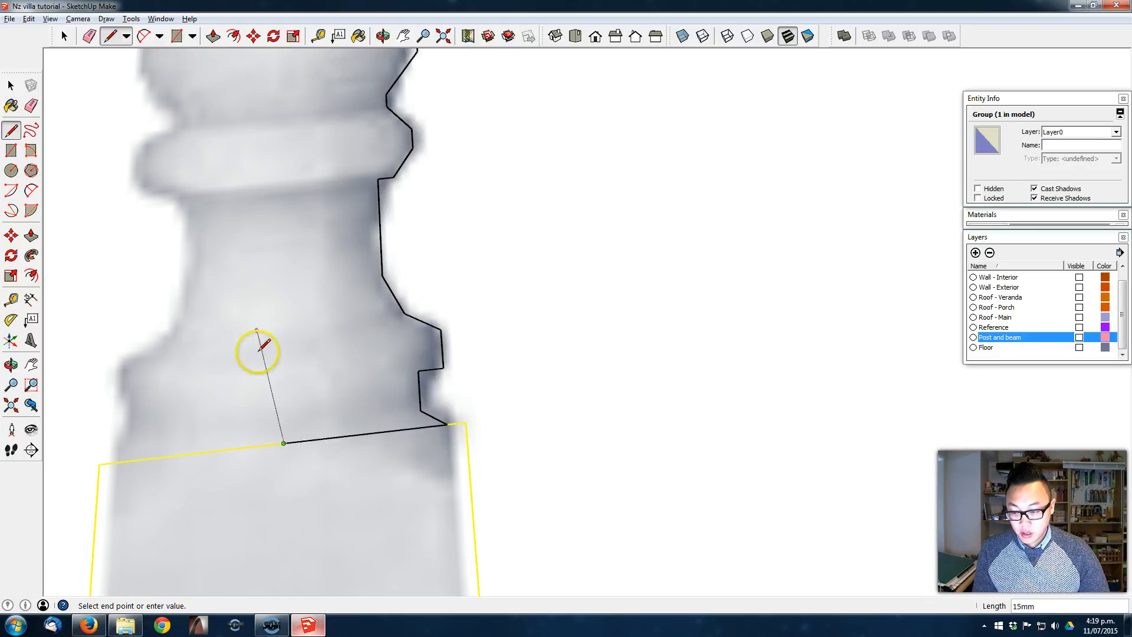
{"action": "scroll", "coordinate": [265, 266], "scroll_direction": "down", "scroll_amount": 5}
{"action": "middle_click_drag", "start_coordinate": [275, 99], "coordinate": [453, 634], "text": "shift"}
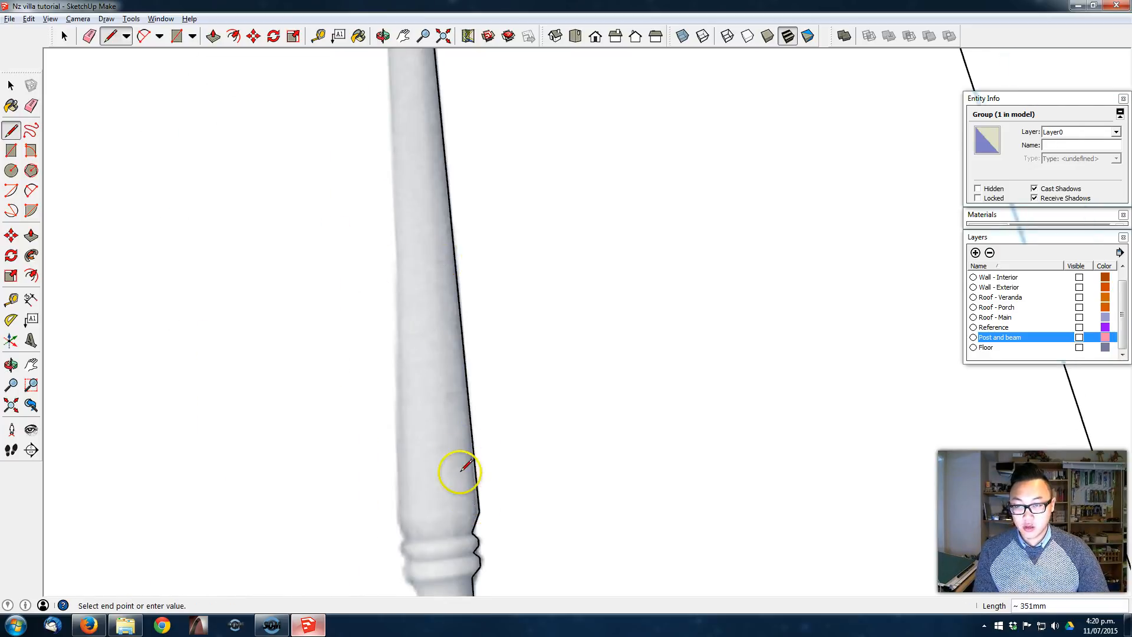
{"action": "scroll", "coordinate": [412, 158], "scroll_direction": "down", "scroll_amount": 5}
{"action": "scroll", "coordinate": [455, 292], "scroll_direction": "up", "scroll_amount": 1}
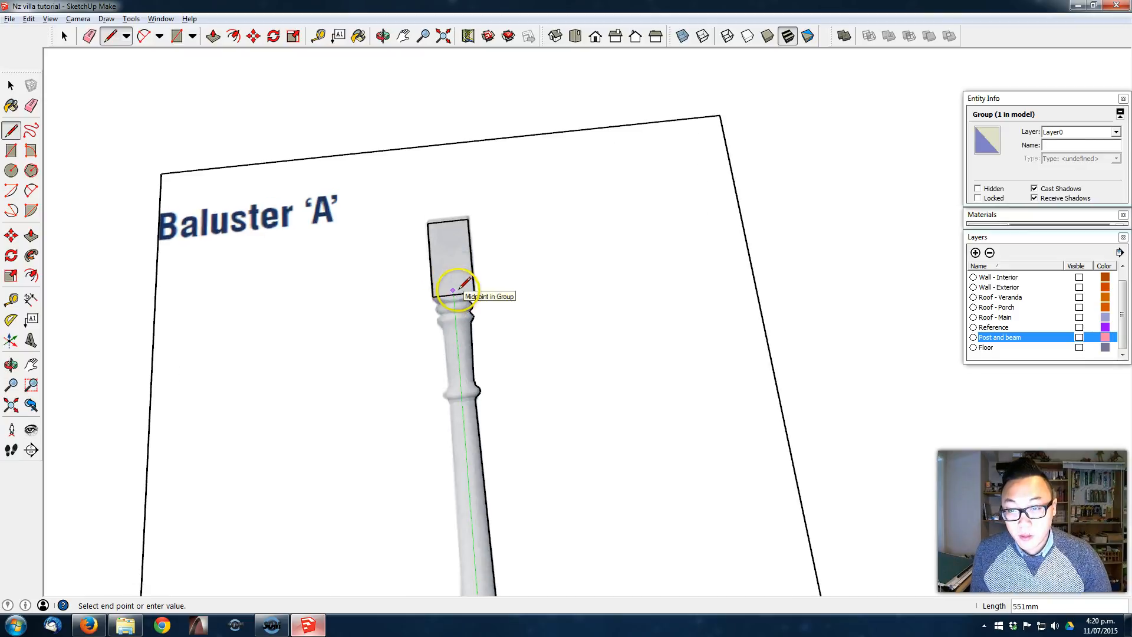
{"action": "left_click", "coordinate": [453, 293]}
{"action": "left_click", "coordinate": [474, 292]}
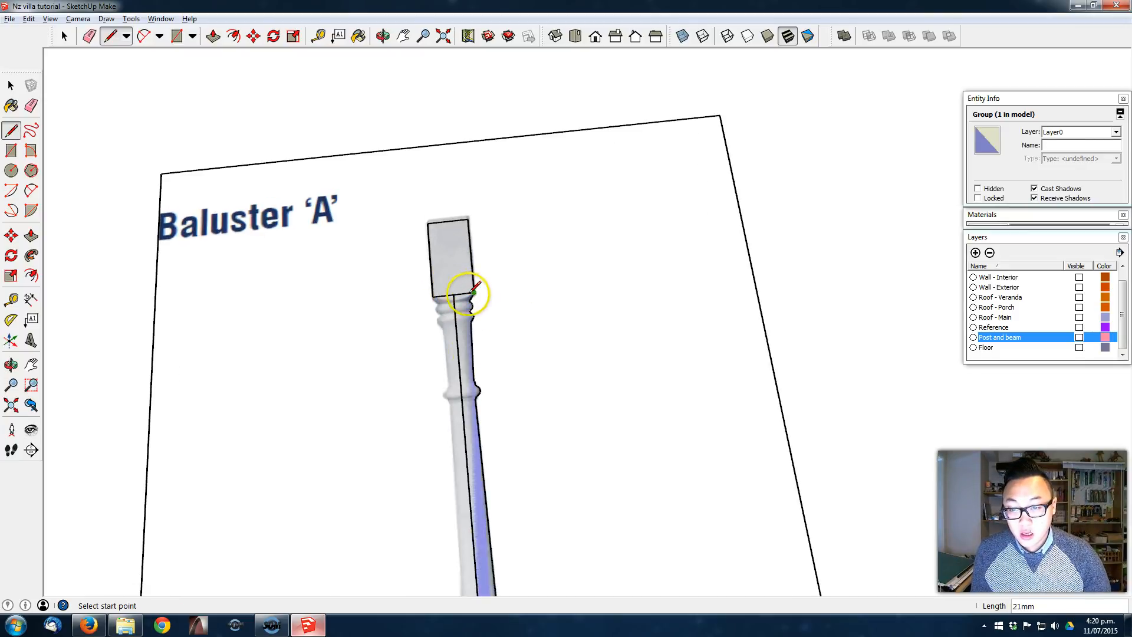
Step: Examine the closed half profile's face between the upper and lower blocks from several angles
{"action": "scroll", "coordinate": [484, 392], "scroll_direction": "down", "scroll_amount": 2}
{"action": "middle_click_drag", "start_coordinate": [478, 352], "coordinate": [464, 175], "text": "shift"}
{"action": "scroll", "coordinate": [487, 323], "scroll_direction": "down", "scroll_amount": 1}
{"action": "middle_click_drag", "start_coordinate": [487, 327], "coordinate": [496, 182]}
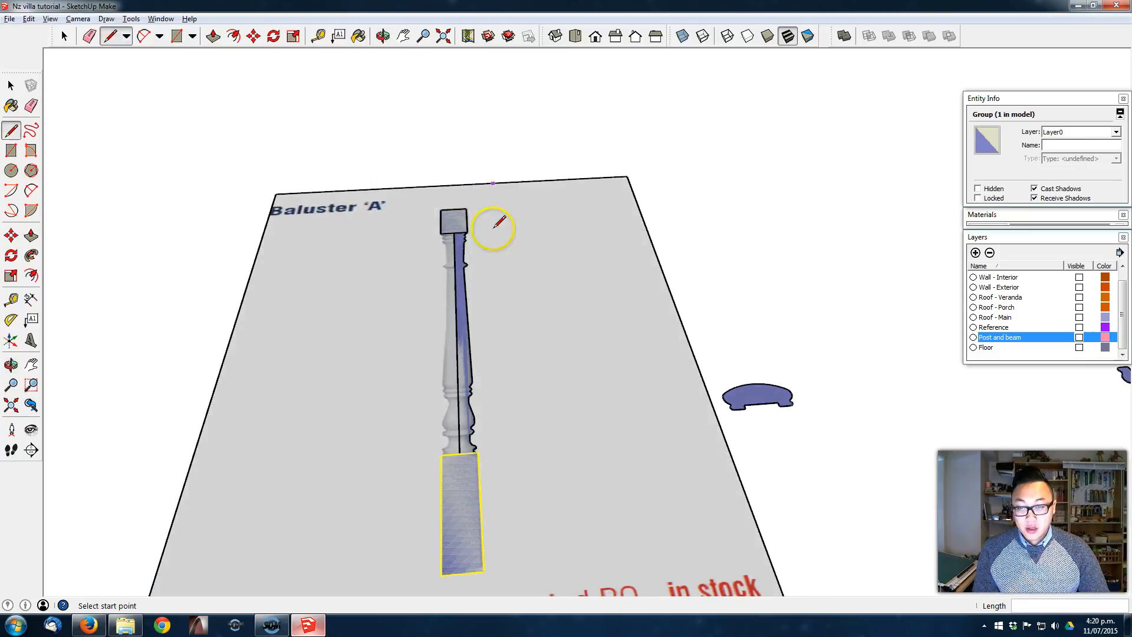
{"action": "scroll", "coordinate": [456, 355], "scroll_direction": "up", "scroll_amount": 2}
{"action": "key", "text": "space"}
{"action": "left_click", "coordinate": [466, 326]}
{"action": "middle_click_drag", "start_coordinate": [467, 326], "coordinate": [477, 311]}
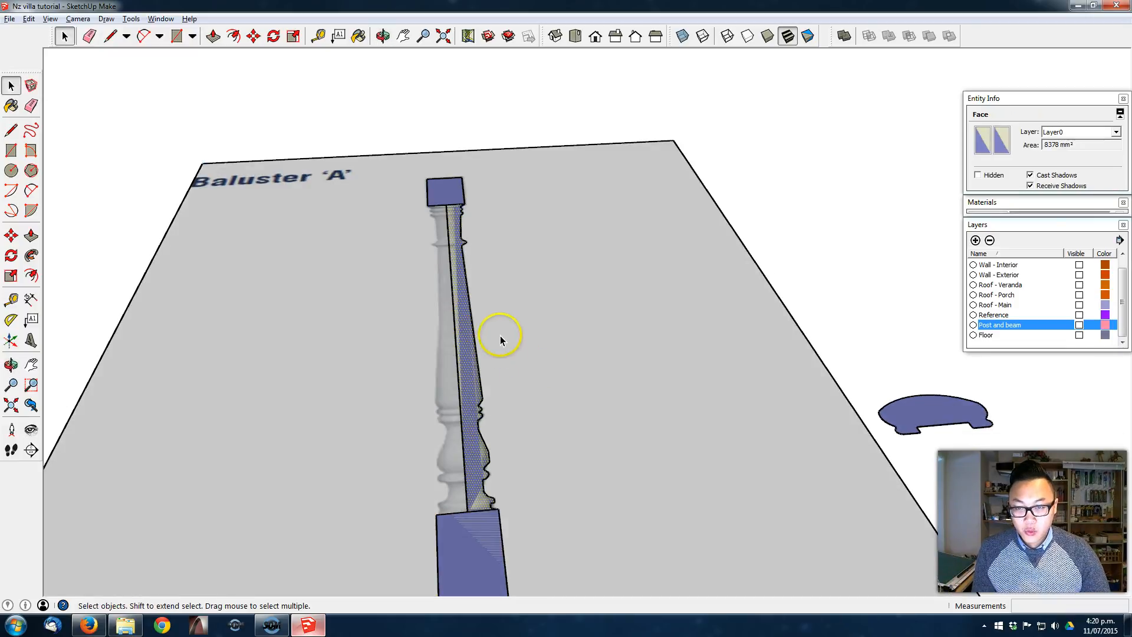
{"action": "mouse_move", "coordinate": [498, 334]}
{"action": "middle_mouse_down"}
{"action": "mouse_move", "coordinate": [518, 298]}
{"action": "mouse_move", "coordinate": [639, 396]}
{"action": "mouse_move", "coordinate": [636, 409]}
{"action": "mouse_move", "coordinate": [420, 264]}
{"action": "mouse_move", "coordinate": [400, 220]}
{"action": "middle_mouse_up"}
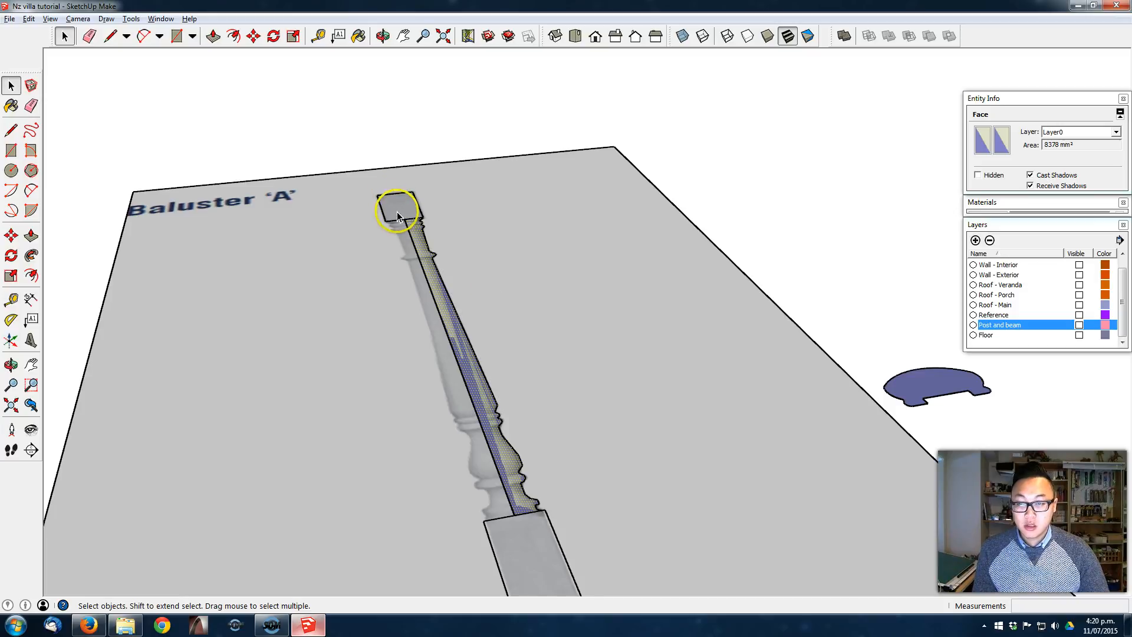
{"action": "scroll", "coordinate": [397, 207], "scroll_direction": "up", "scroll_amount": 3}
{"action": "middle_click_drag", "start_coordinate": [397, 204], "coordinate": [467, 230]}
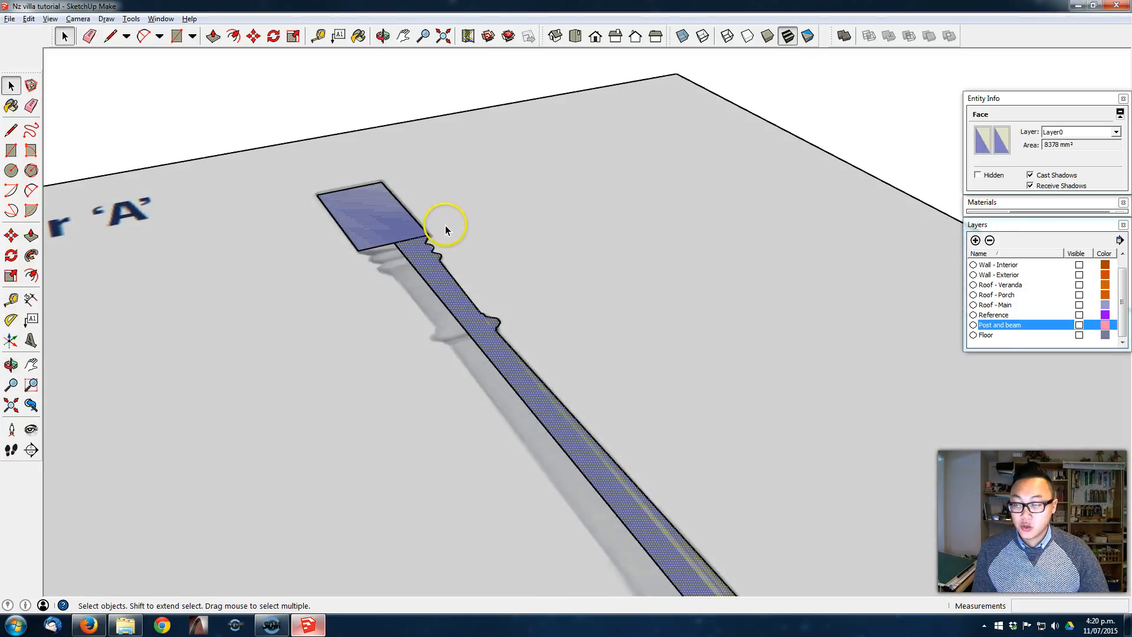
{"action": "scroll", "coordinate": [404, 159], "scroll_direction": "down", "scroll_amount": 3}
{"action": "middle_click_drag", "start_coordinate": [404, 160], "coordinate": [452, 300]}
Step: Draw a freehand rectangle on the ground just beyond the upper edge of the baluster reference
{"action": "key", "text": "r"}
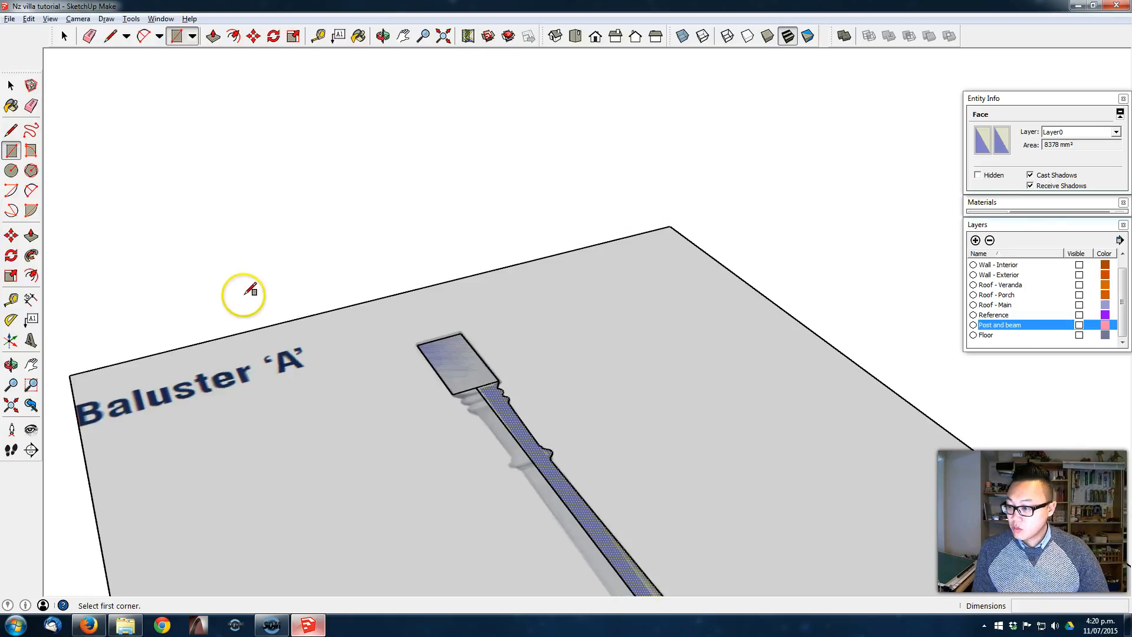
{"action": "left_click", "coordinate": [11, 255]}
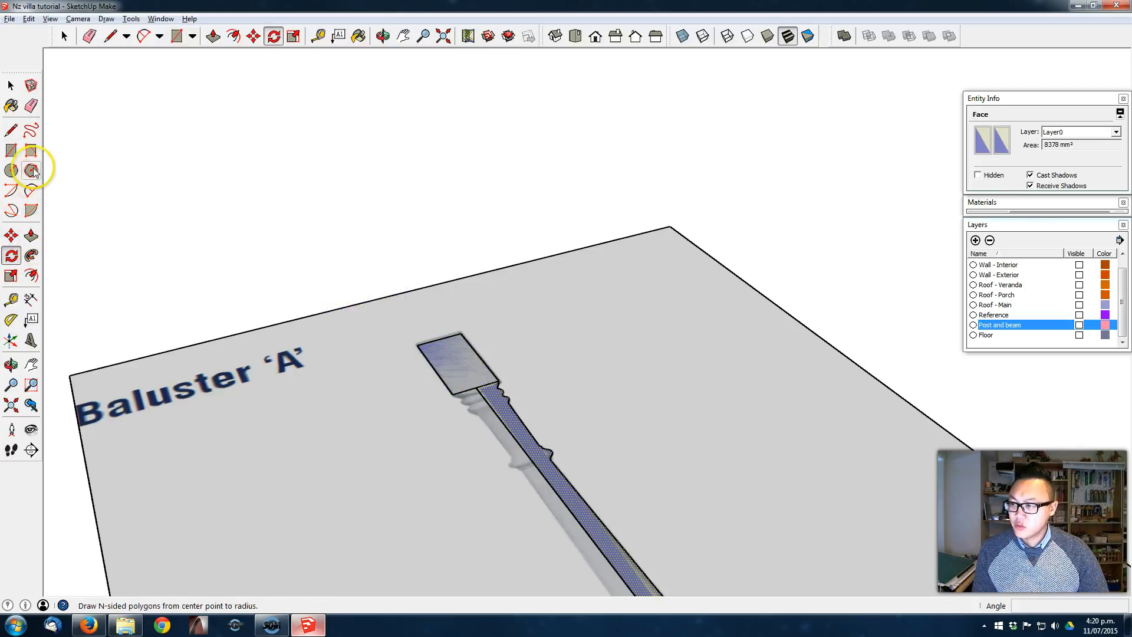
{"action": "left_click", "coordinate": [11, 170]}
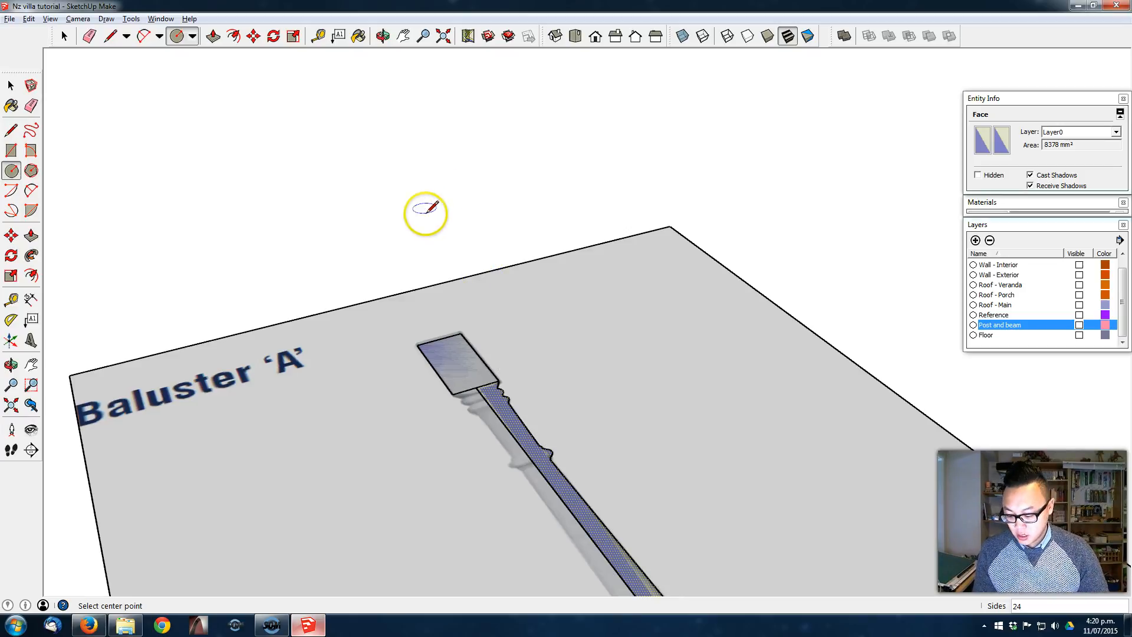
{"action": "key", "text": "r"}
{"action": "left_click", "coordinate": [372, 224]}
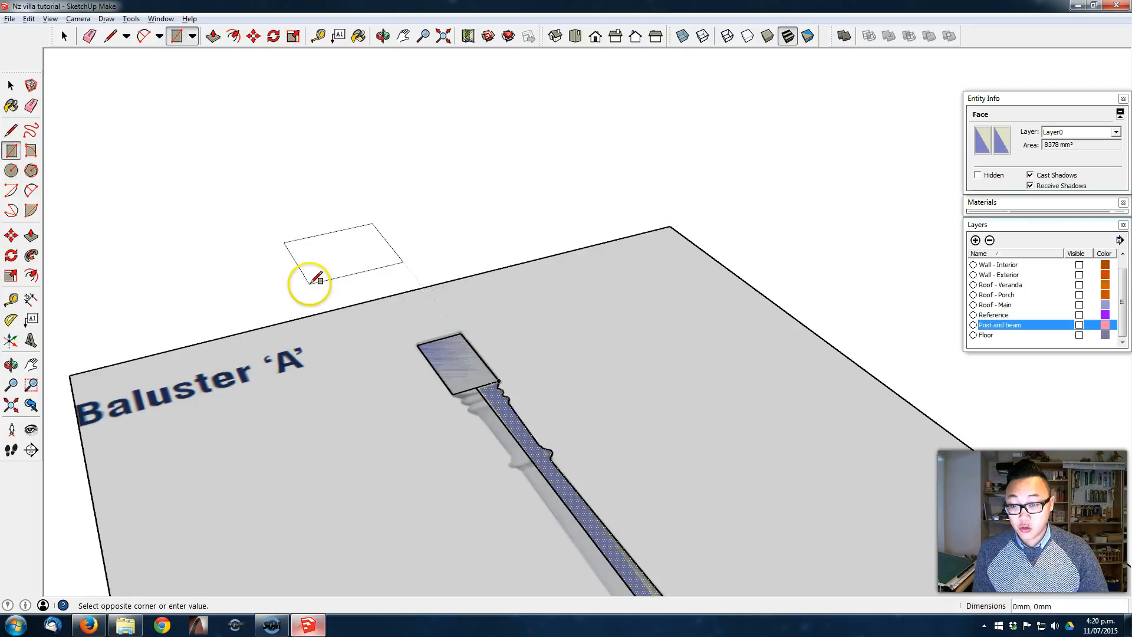
{"action": "left_click", "coordinate": [311, 284]}
Step: Push/Pull the rectangle beyond the reference upward into a low box
{"action": "key", "text": "p"}
{"action": "left_click_drag", "start_coordinate": [331, 257], "coordinate": [326, 217]}
{"action": "key", "text": "ctrl+z"}
{"action": "key", "text": "space"}
{"action": "key", "text": "p"}
{"action": "left_click_drag", "start_coordinate": [362, 260], "coordinate": [360, 222]}
{"action": "key", "text": "space"}
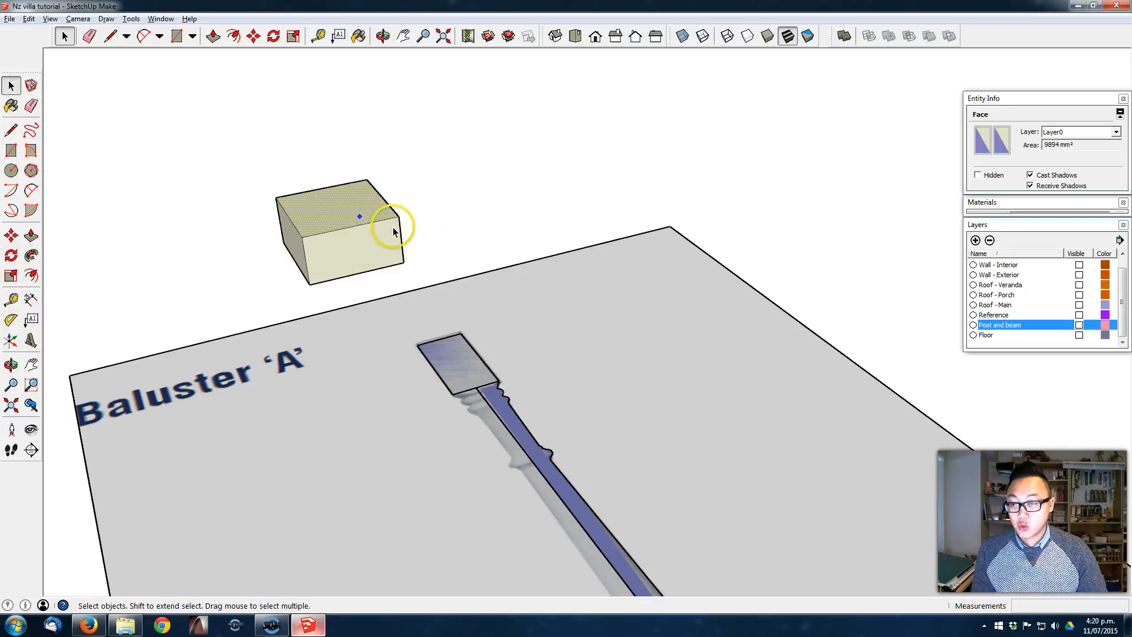
Step: Draw an upright 24-sided circle from the midpoint of the upper block's lower edge out to its corner, perpendicular to the baluster's axis
{"action": "left_click", "coordinate": [11, 255]}
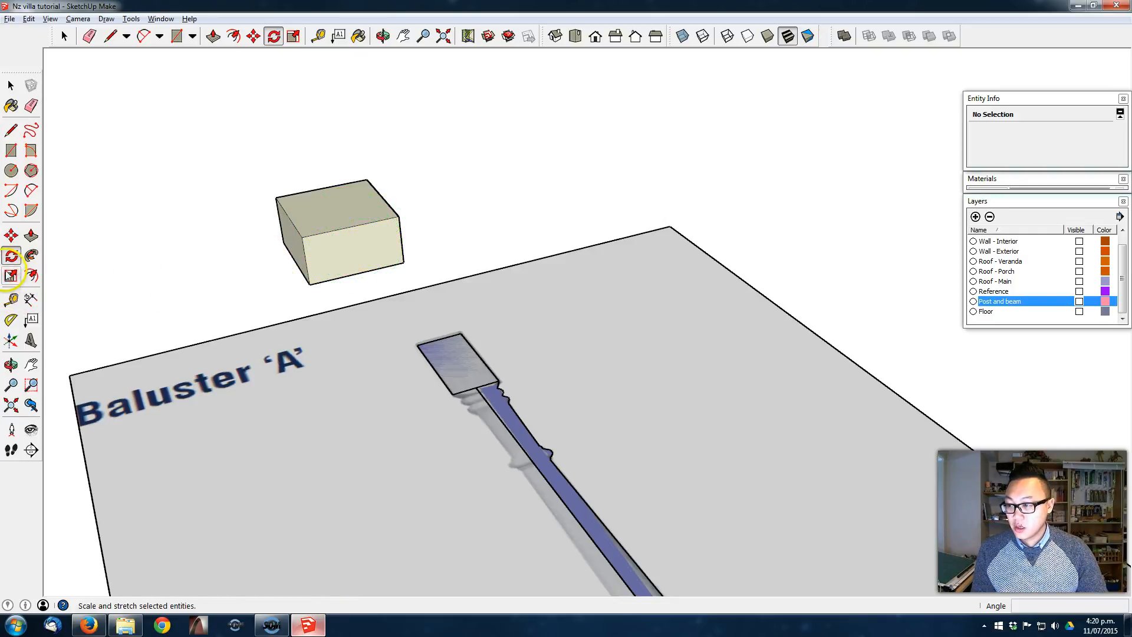
{"action": "left_click", "coordinate": [11, 170]}
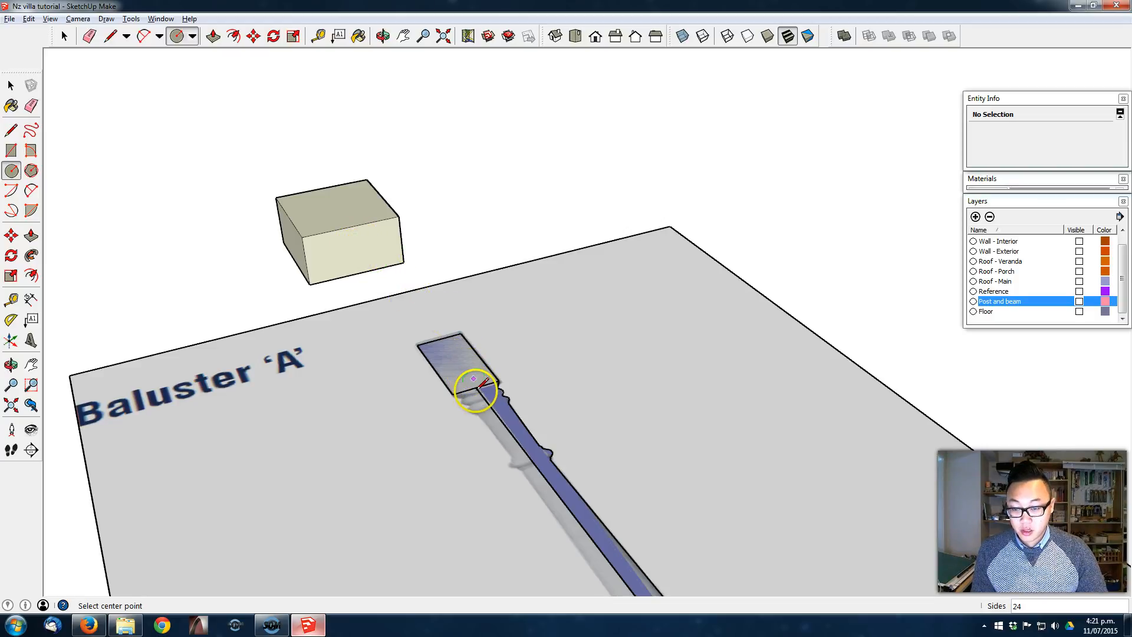
{"action": "left_click", "coordinate": [476, 387]}
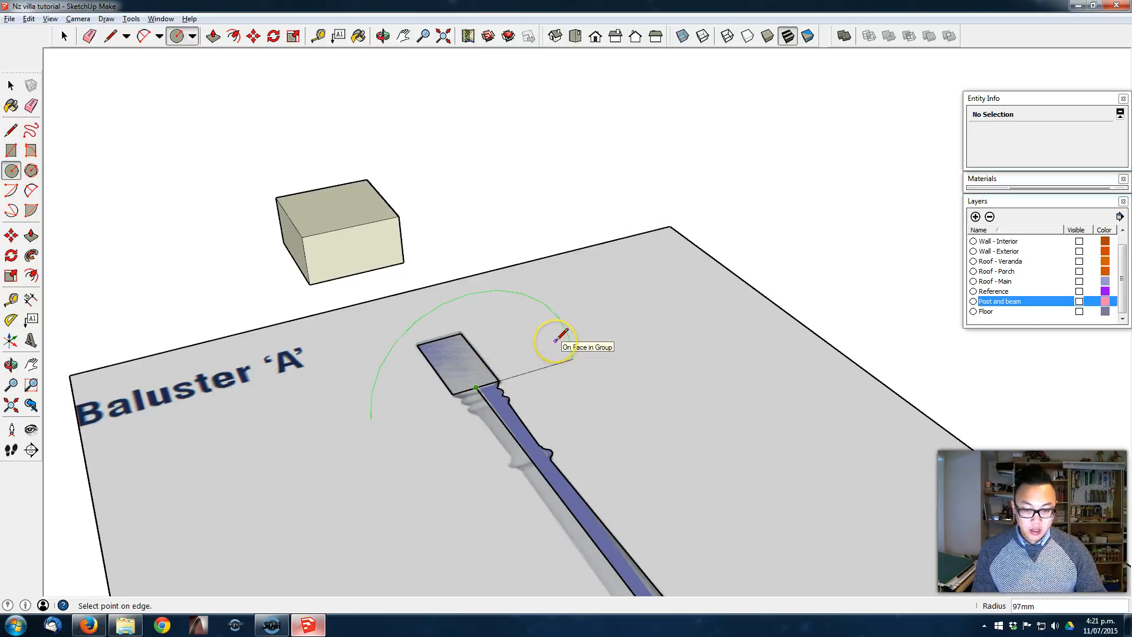
{"action": "scroll", "coordinate": [488, 439], "scroll_direction": "up", "scroll_amount": 3}
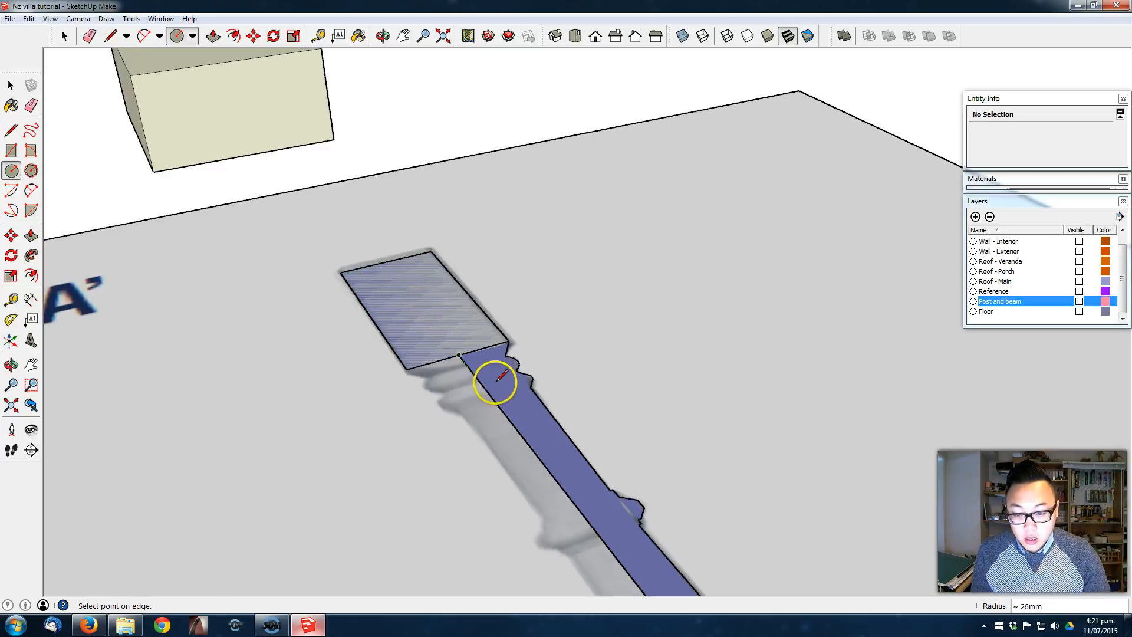
{"action": "left_click", "coordinate": [508, 341]}
{"action": "middle_click_drag", "start_coordinate": [496, 334], "coordinate": [442, 334]}
{"action": "key", "text": "space"}
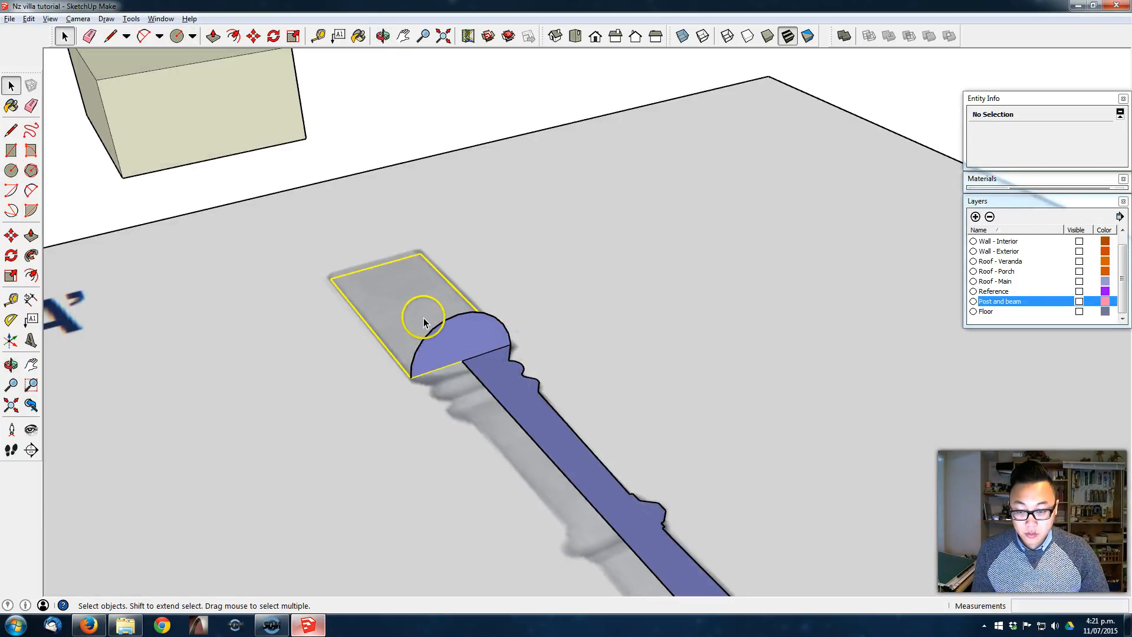
Step: Sweep the baluster's half profile around the upright circle with Follow Me to form the turned shaft
{"action": "left_click", "coordinate": [441, 328]}
{"action": "left_click", "coordinate": [496, 341]}
{"action": "middle_click_drag", "start_coordinate": [504, 356], "coordinate": [426, 287]}
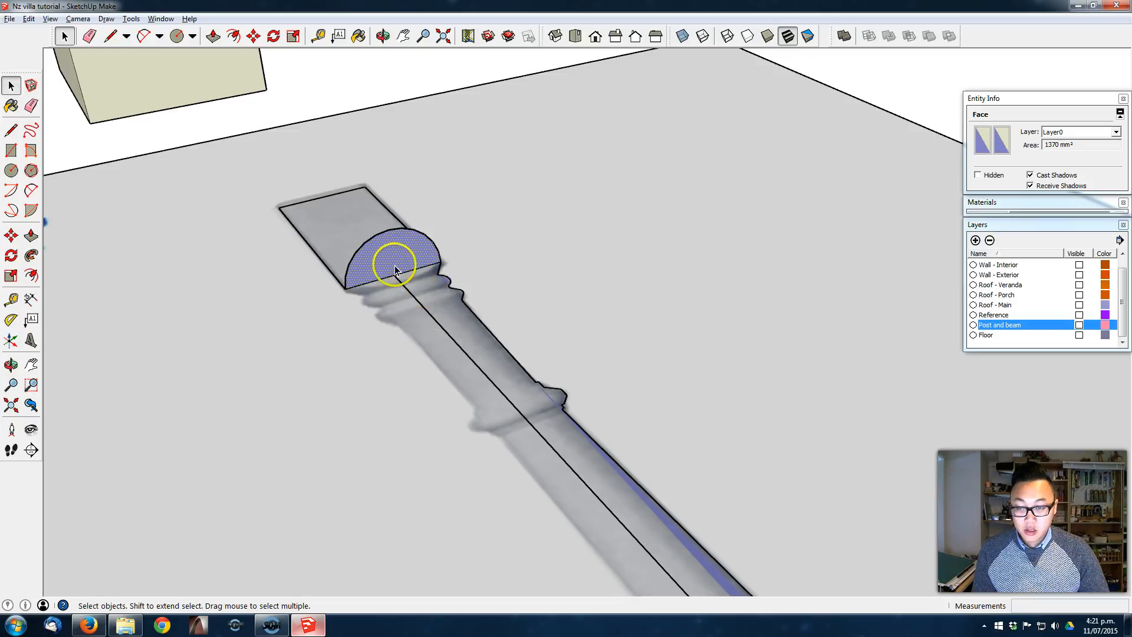
{"action": "middle_click_drag", "start_coordinate": [409, 277], "coordinate": [372, 268]}
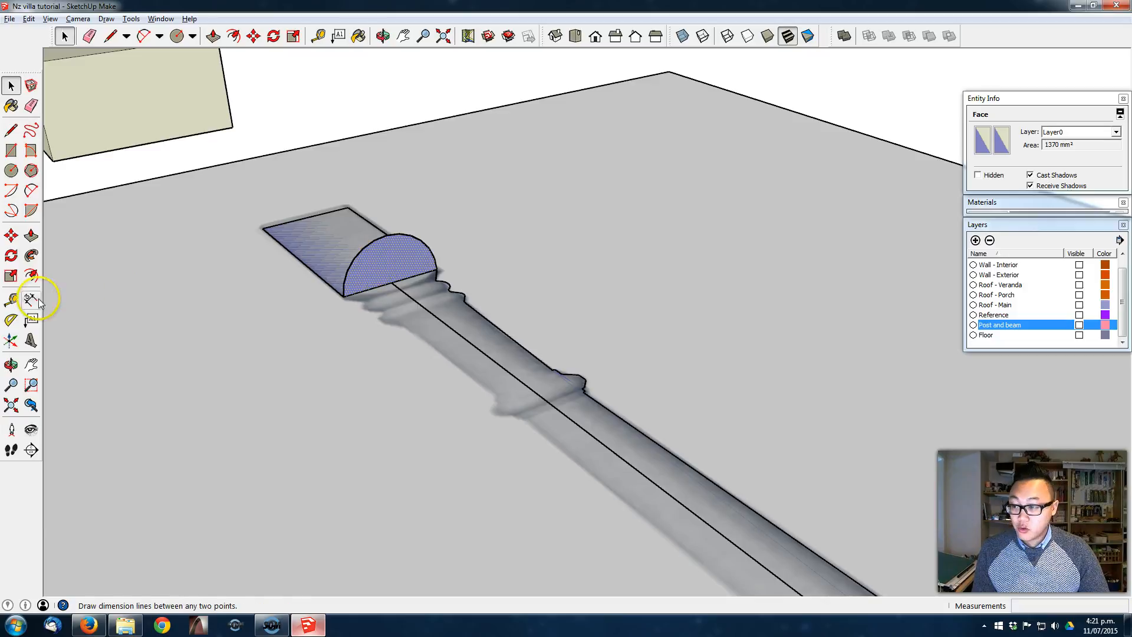
{"action": "left_click", "coordinate": [32, 255]}
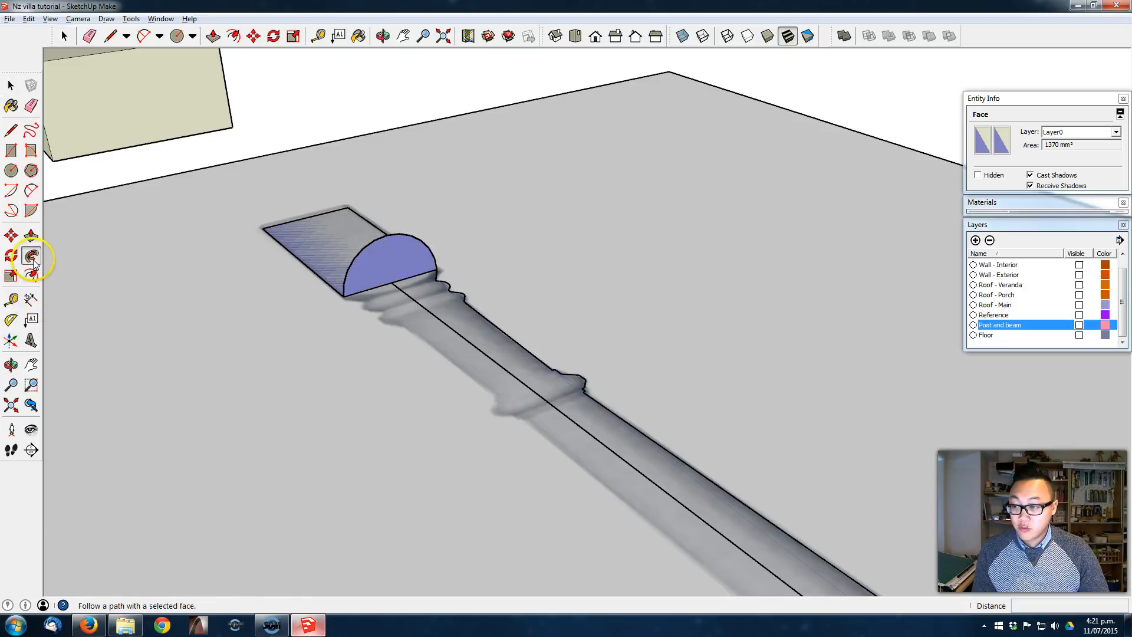
{"action": "left_click", "coordinate": [437, 298]}
{"action": "middle_click_drag", "start_coordinate": [489, 271], "coordinate": [519, 311]}
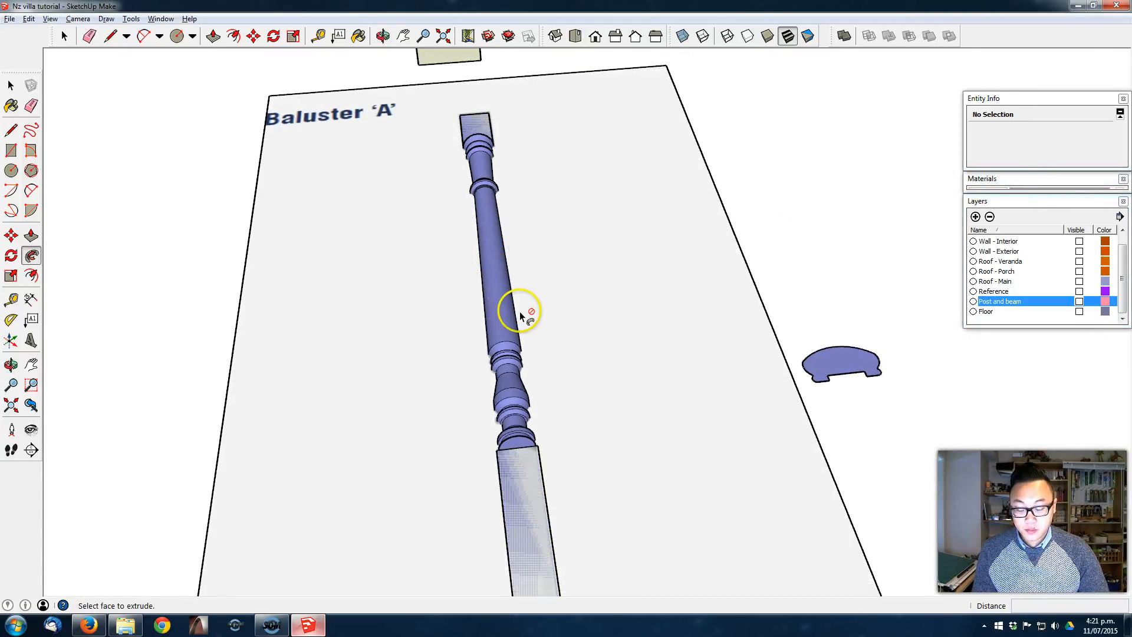
Step: Reverse all faces of the turned shaft between the upper and lower blocks
{"action": "key", "text": "space"}
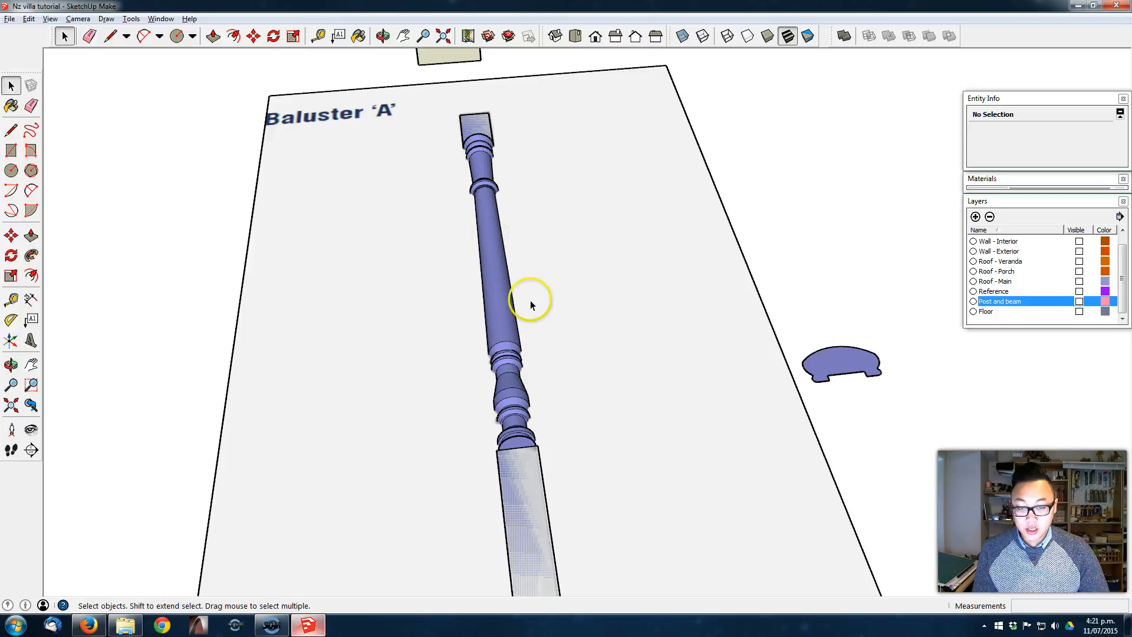
{"action": "triple_click", "coordinate": [496, 245]}
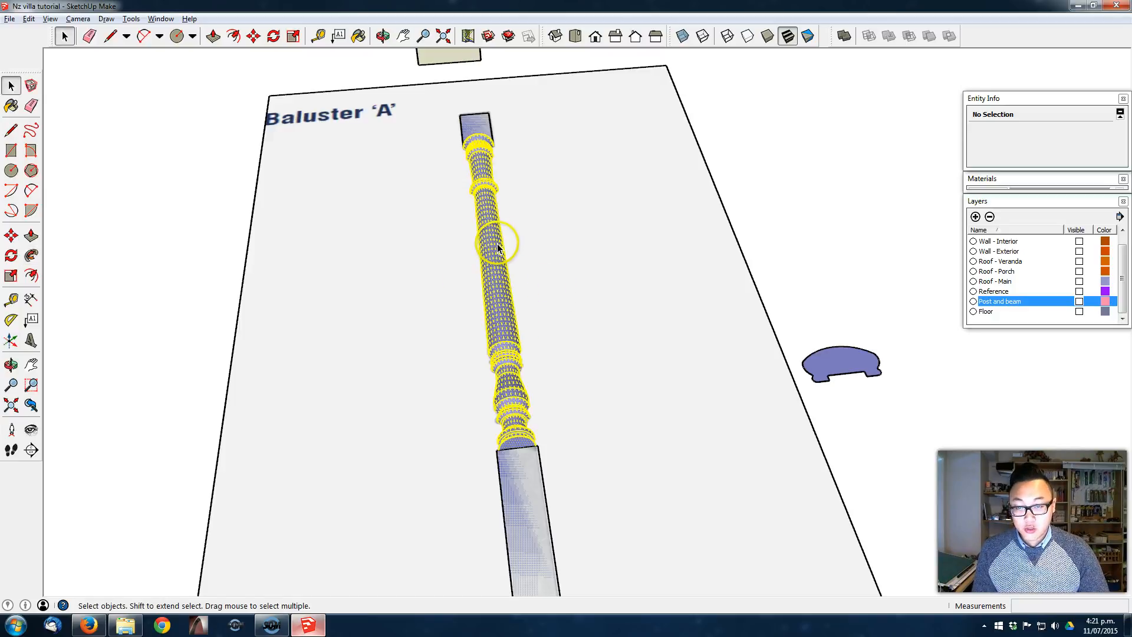
{"action": "right_click", "coordinate": [498, 243]}
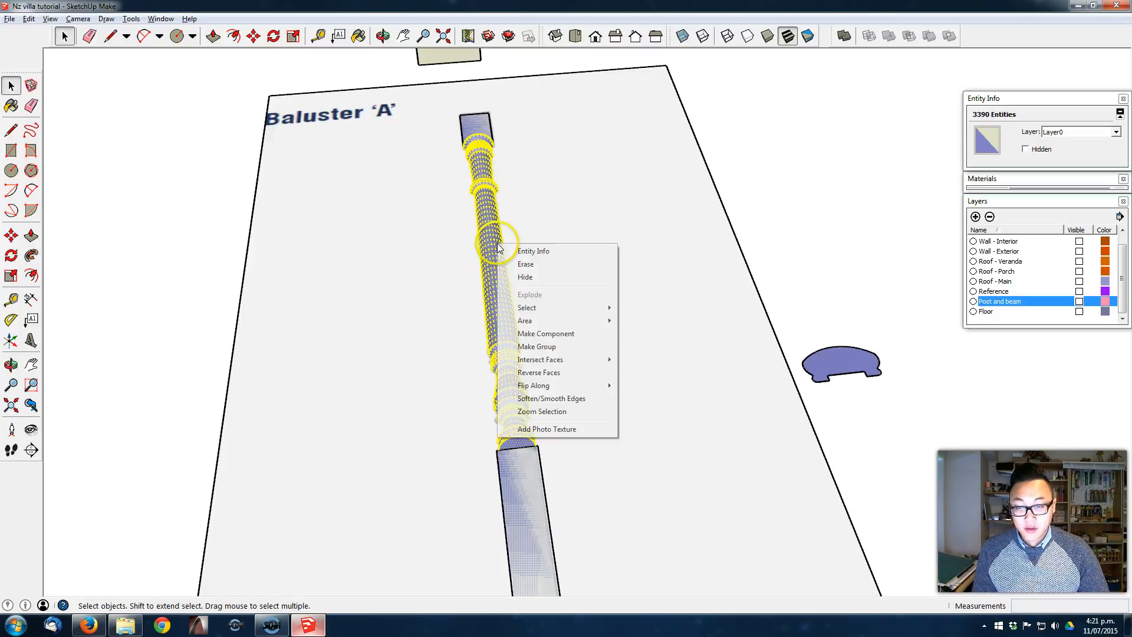
{"action": "left_click", "coordinate": [569, 372]}
{"action": "left_click", "coordinate": [796, 190]}
{"action": "middle_click_drag", "start_coordinate": [773, 193], "coordinate": [596, 198]}
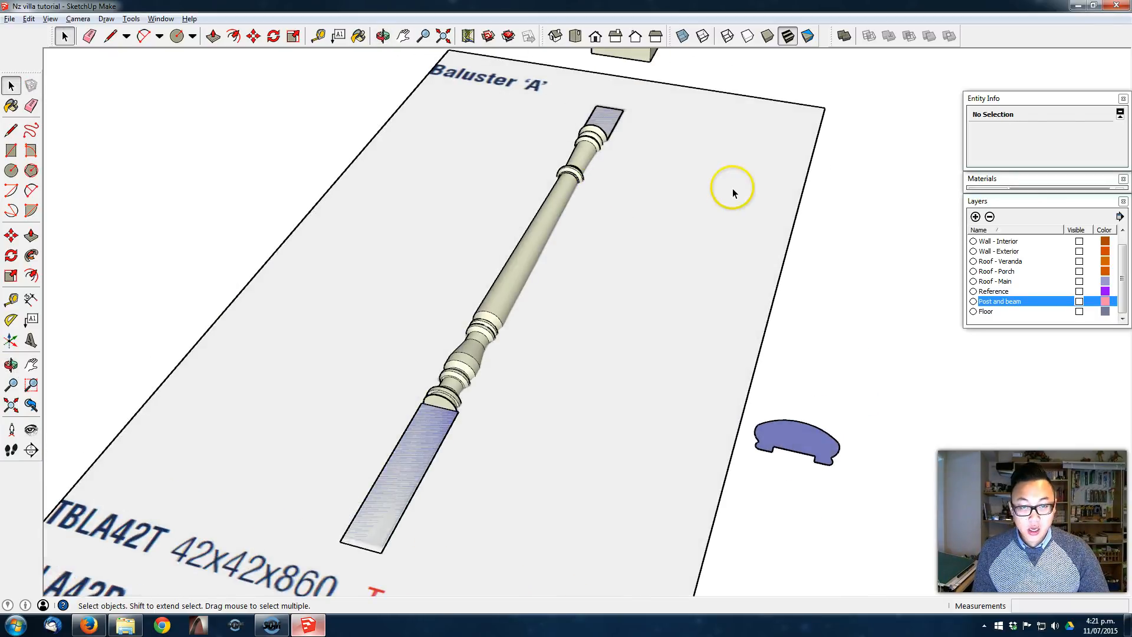
Step: Edit the lower block's group and Push/Pull its flat face upward into a half-thickness block
{"action": "scroll", "coordinate": [755, 167], "scroll_direction": "down", "scroll_amount": 2}
{"action": "mouse_move", "coordinate": [769, 157]}
{"action": "middle_mouse_down"}
{"action": "mouse_move", "coordinate": [785, 126]}
{"action": "mouse_move", "coordinate": [745, 164]}
{"action": "mouse_move", "coordinate": [426, 131]}
{"action": "mouse_move", "coordinate": [448, 20]}
{"action": "mouse_move", "coordinate": [601, 265]}
{"action": "mouse_move", "coordinate": [636, 275]}
{"action": "mouse_move", "coordinate": [647, 306]}
{"action": "mouse_move", "coordinate": [576, 285]}
{"action": "middle_mouse_up"}
{"action": "key", "text": "e"}
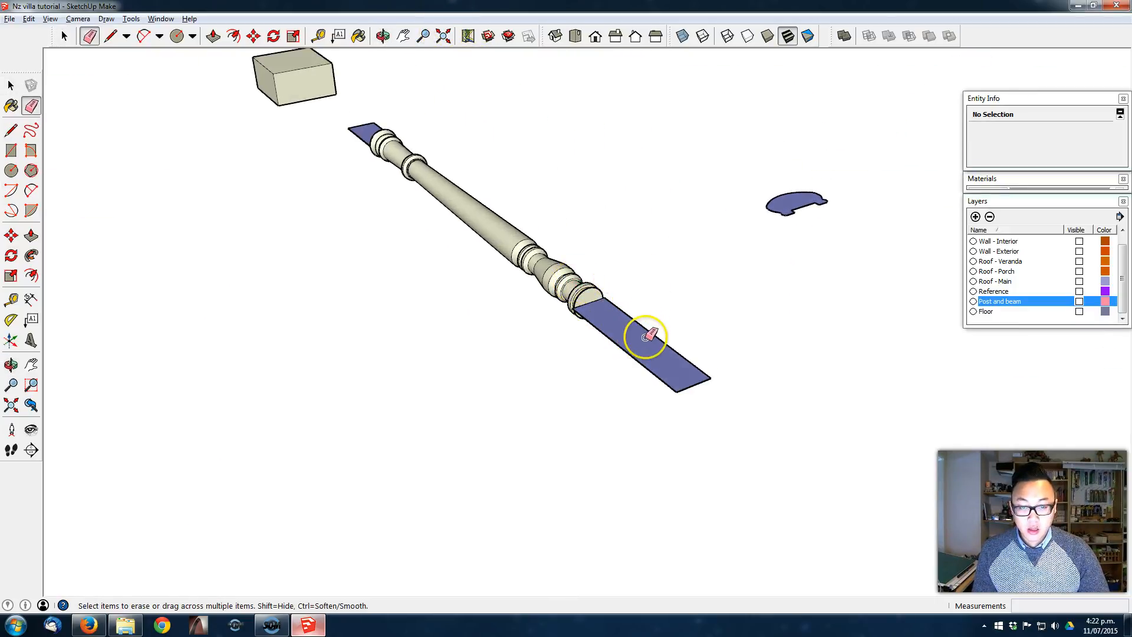
{"action": "scroll", "coordinate": [624, 314], "scroll_direction": "up", "scroll_amount": 2}
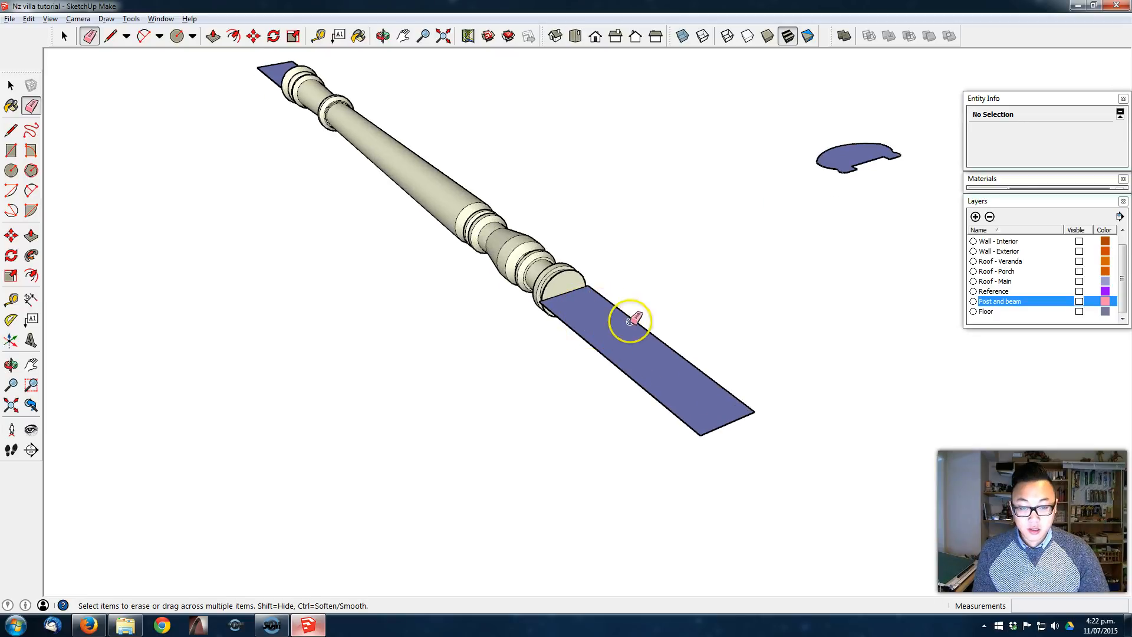
{"action": "mouse_move", "coordinate": [659, 363]}
{"action": "middle_mouse_down"}
{"action": "mouse_move", "coordinate": [392, 329]}
{"action": "mouse_move", "coordinate": [503, 419]}
{"action": "mouse_move", "coordinate": [518, 253]}
{"action": "mouse_move", "coordinate": [596, 403]}
{"action": "mouse_move", "coordinate": [551, 348]}
{"action": "middle_mouse_up"}
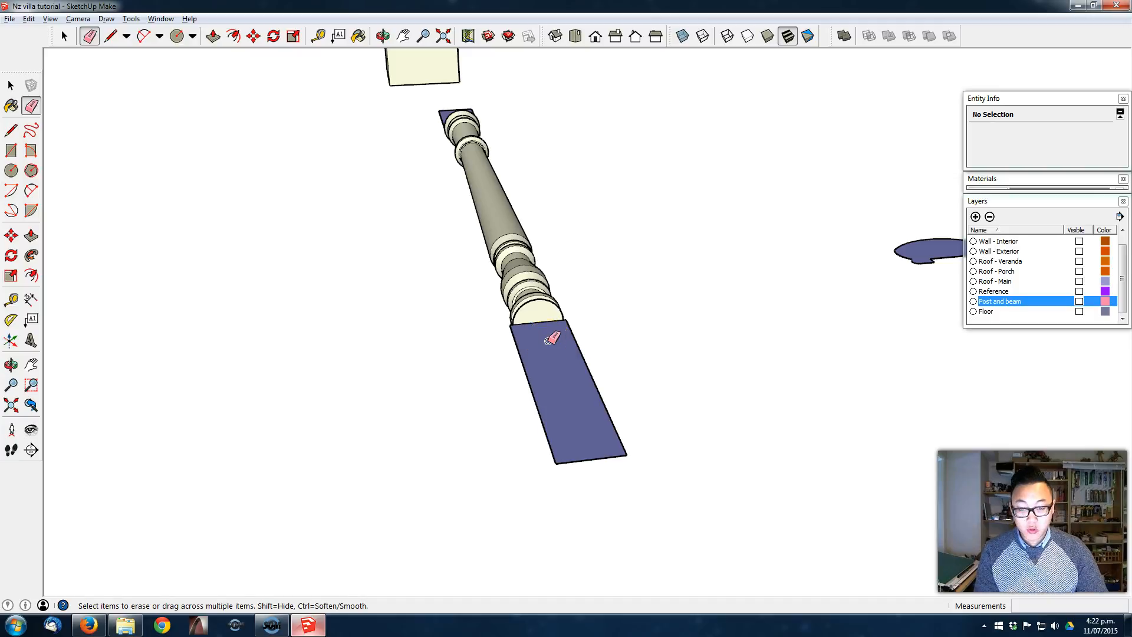
{"action": "key", "text": "p"}
{"action": "key", "text": "space"}
{"action": "double_click", "coordinate": [561, 405]}
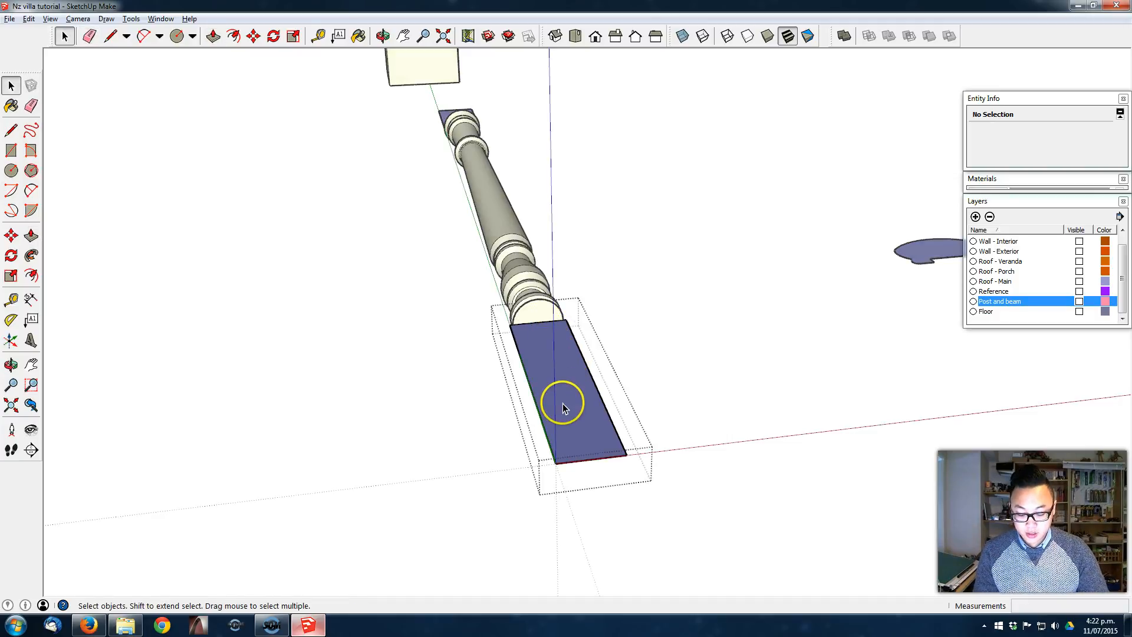
{"action": "key", "text": "p"}
{"action": "left_click", "coordinate": [557, 349]}
{"action": "middle_click_drag", "start_coordinate": [561, 354], "coordinate": [773, 147]}
{"action": "middle_click_drag", "start_coordinate": [735, 184], "coordinate": [644, 348]}
{"action": "left_click_drag", "start_coordinate": [644, 348], "coordinate": [645, 339]}
{"action": "key", "text": "Return"}
Step: Push/Pull the lower block's underside downward by the same distance and leave its group
{"action": "middle_click_drag", "start_coordinate": [646, 335], "coordinate": [873, 627]}
{"action": "left_click", "coordinate": [654, 141]}
{"action": "double_click", "coordinate": [651, 152]}
{"action": "key", "text": "space"}
{"action": "left_click", "coordinate": [467, 285]}
Step: Edit the upper block's group and Push/Pull its flat face upward 21 mm
{"action": "middle_click_drag", "start_coordinate": [467, 285], "coordinate": [624, 340]}
{"action": "middle_click_drag", "start_coordinate": [410, 274], "coordinate": [413, 232]}
{"action": "key", "text": "space"}
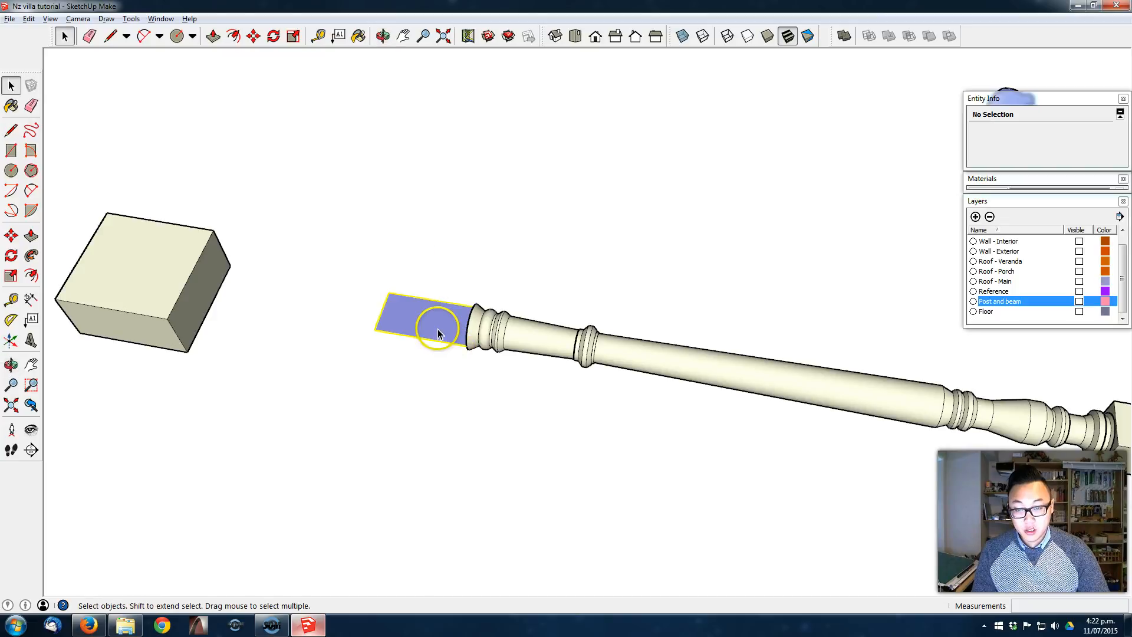
{"action": "double_click", "coordinate": [434, 324]}
{"action": "key", "text": "p"}
{"action": "left_click_drag", "start_coordinate": [432, 304], "coordinate": [428, 277]}
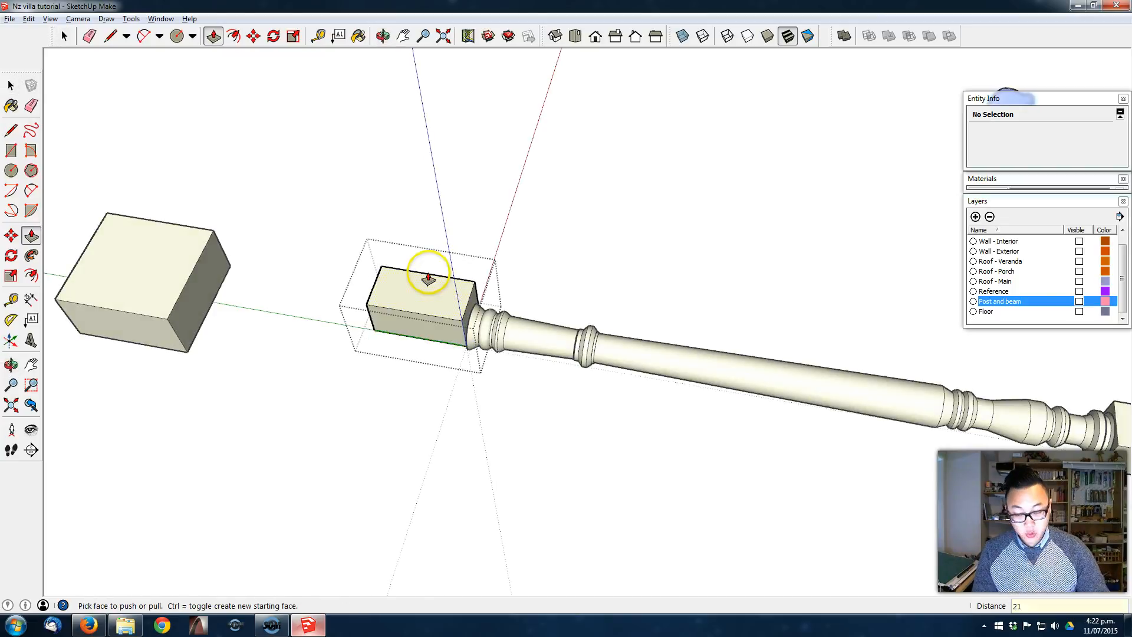
{"action": "key", "text": "Return"}
Step: Push/Pull the upper block's underside downward by the same 21 mm
{"action": "middle_click_drag", "start_coordinate": [469, 116], "coordinate": [313, 153]}
{"action": "double_click", "coordinate": [422, 330]}
{"action": "key", "text": "space"}
Step: Leave the upper block's group and delete the spare box beyond the baluster's upper end
{"action": "left_click", "coordinate": [493, 253]}
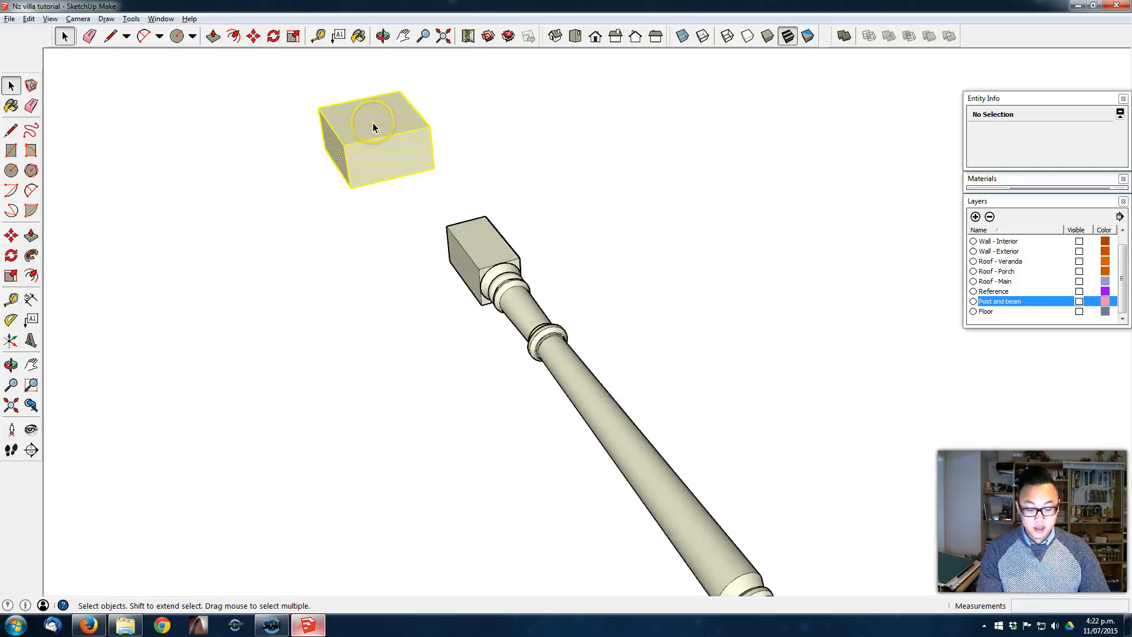
{"action": "key", "text": "Delete"}
{"action": "scroll", "coordinate": [560, 355], "scroll_direction": "down", "scroll_amount": 2}
Step: Make a group of the turned shaft between the two square blocks
{"action": "middle_click_drag", "start_coordinate": [561, 355], "coordinate": [309, 399]}
{"action": "middle_click_drag", "start_coordinate": [673, 206], "coordinate": [539, 298]}
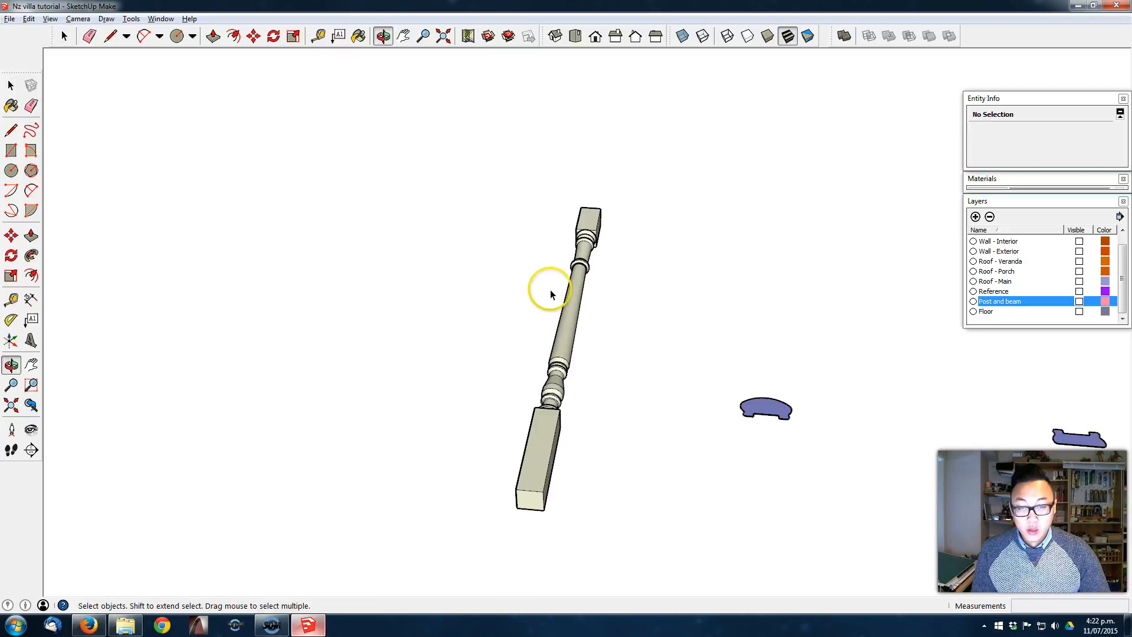
{"action": "triple_click", "coordinate": [573, 334]}
{"action": "right_click", "coordinate": [573, 336]}
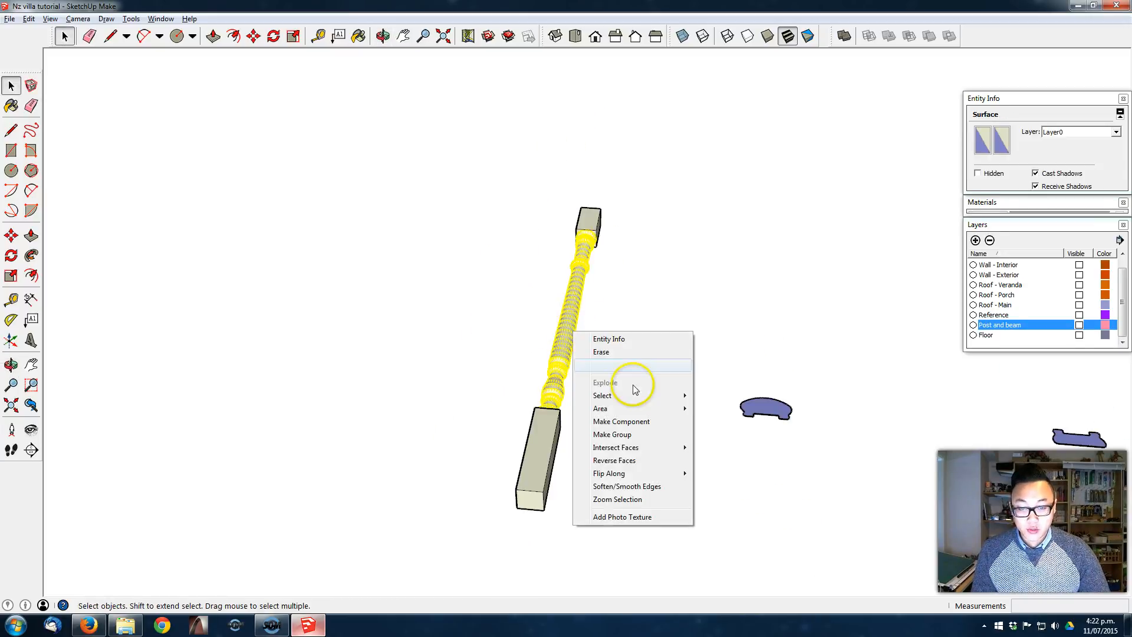
{"action": "left_click", "coordinate": [631, 435]}
Step: Combine the shaft and both square blocks into a component named Baluster
{"action": "left_click_drag", "start_coordinate": [620, 177], "coordinate": [462, 553]}
{"action": "right_click", "coordinate": [543, 431]}
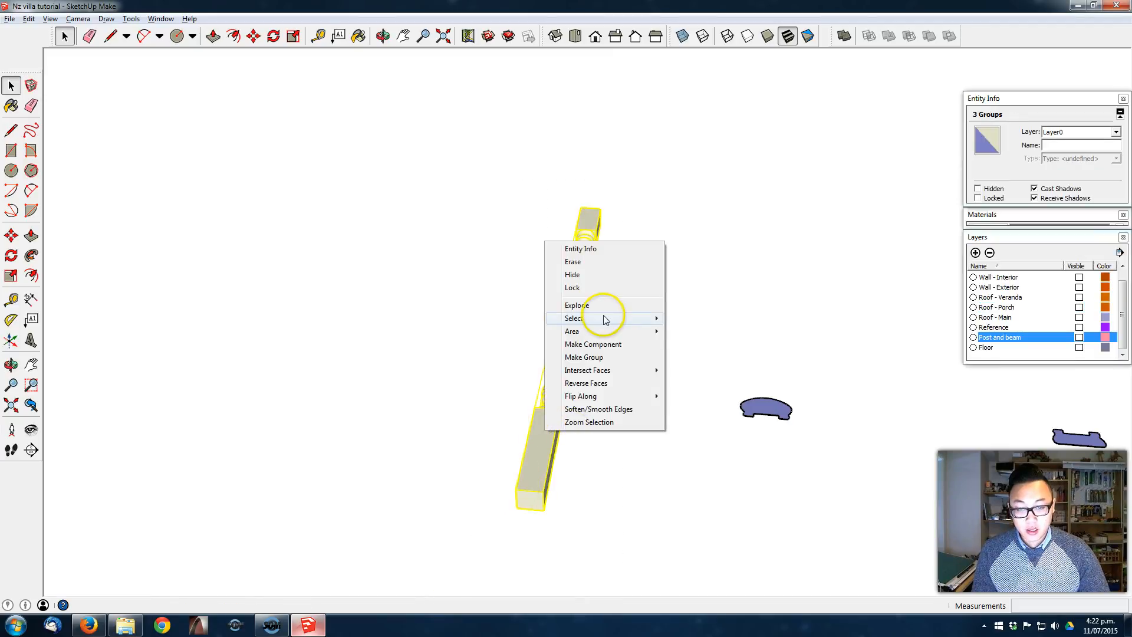
{"action": "left_click", "coordinate": [614, 344]}
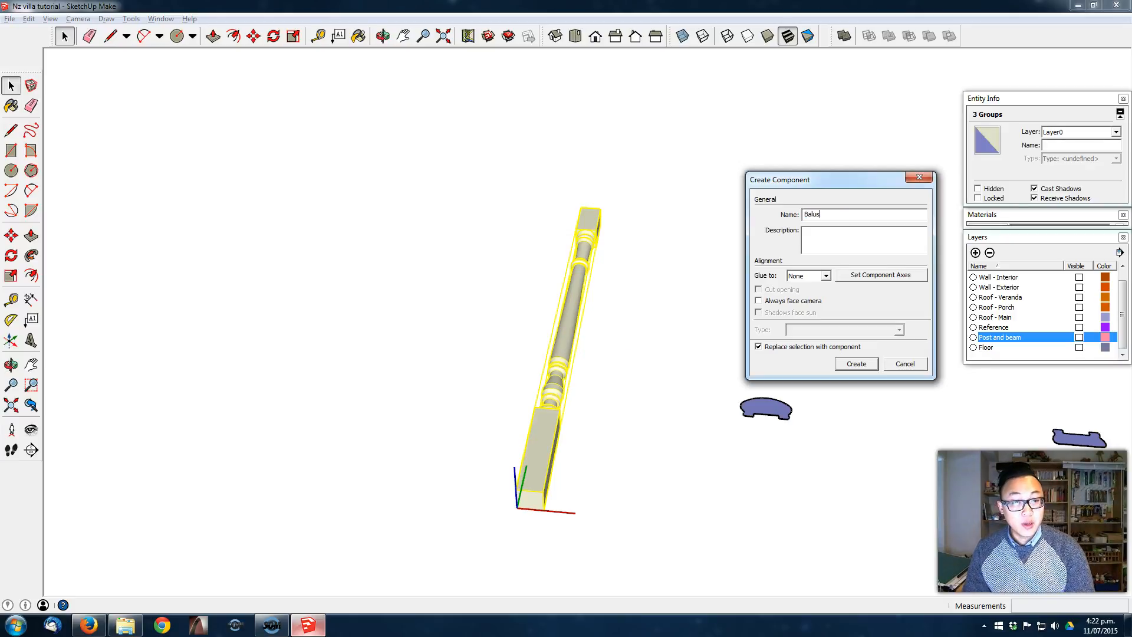
{"action": "type", "text": "Baluster"}
{"action": "key", "text": "Return"}
Step: Make the Wall - Exterior, Floor and Post and beam layers visible
{"action": "middle_click_drag", "start_coordinate": [621, 337], "coordinate": [442, 247]}
{"action": "scroll", "coordinate": [569, 264], "scroll_direction": "down", "scroll_amount": 5}
{"action": "middle_click_drag", "start_coordinate": [568, 264], "coordinate": [611, 346]}
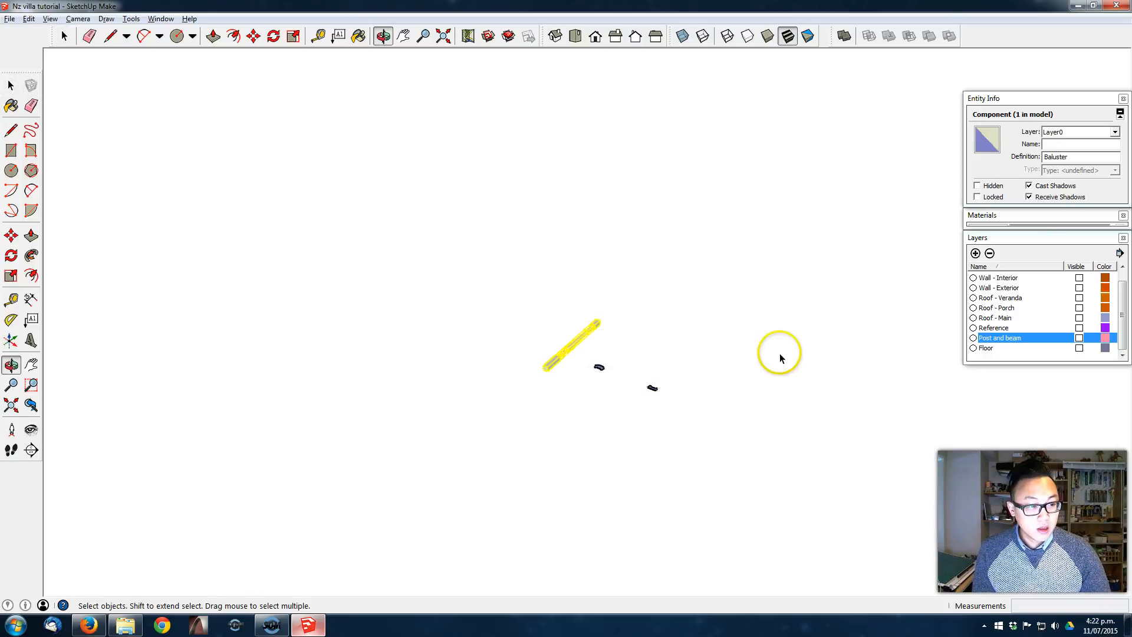
{"action": "left_click", "coordinate": [1124, 293]}
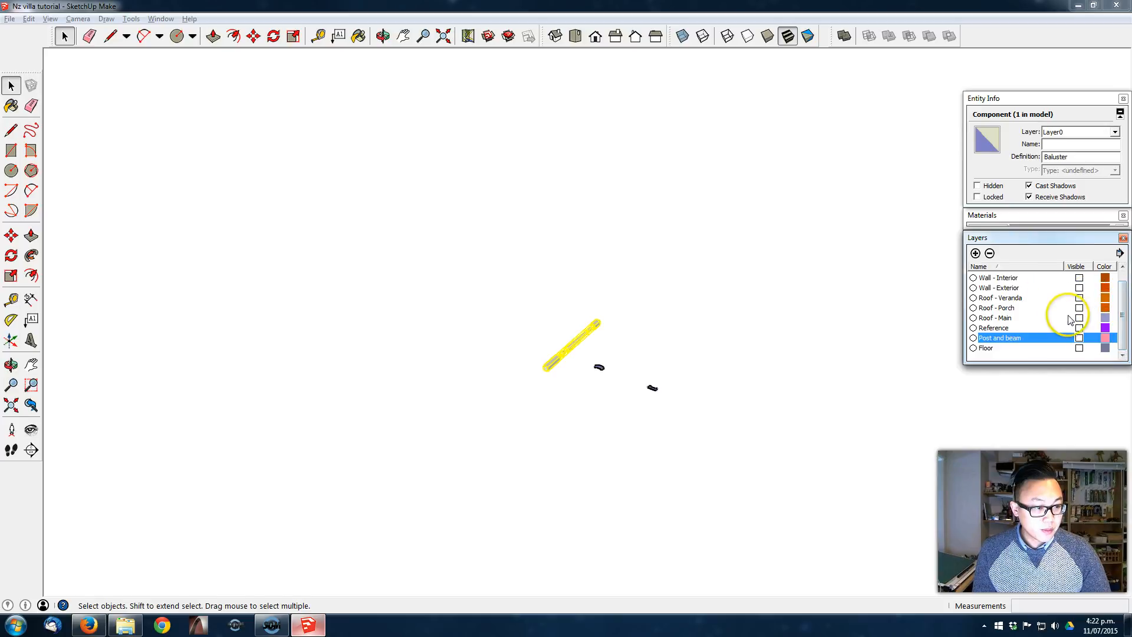
{"action": "left_click", "coordinate": [1079, 287]}
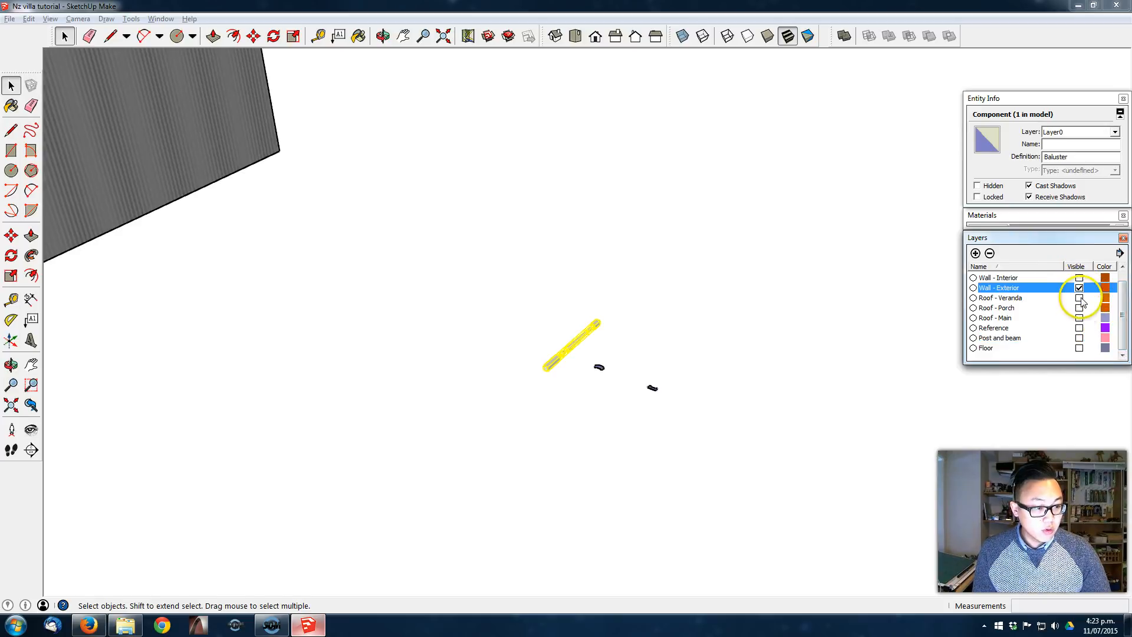
{"action": "left_click", "coordinate": [1079, 348]}
{"action": "left_click", "coordinate": [1079, 338]}
{"action": "middle_click_drag", "start_coordinate": [416, 298], "coordinate": [479, 389]}
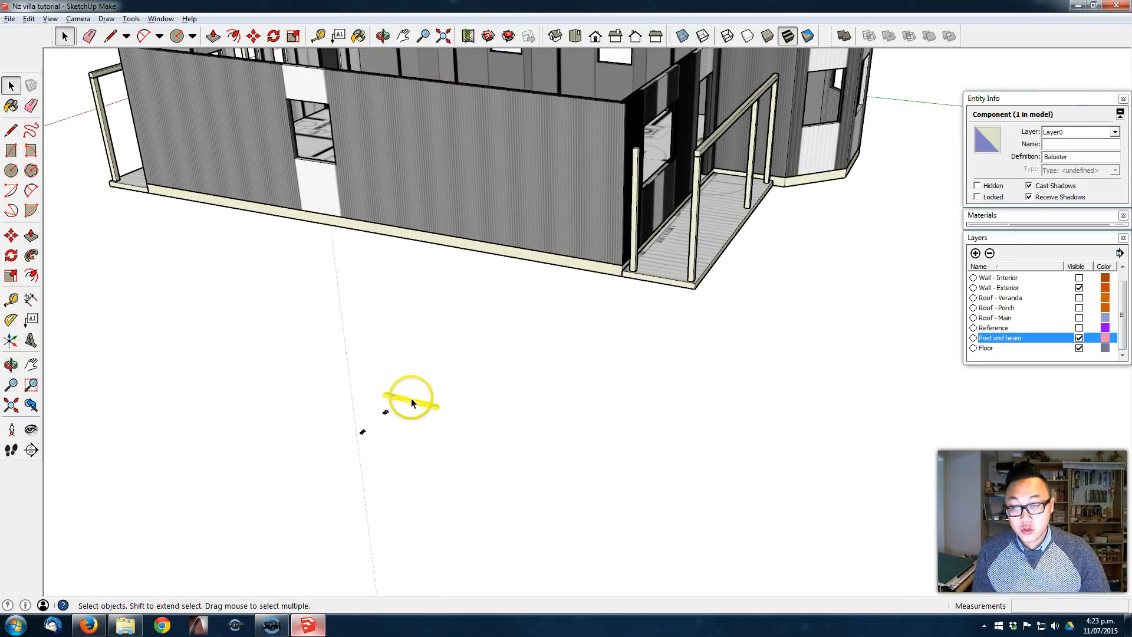
Step: Push/Pull the bottom rail profile, the one farther from the baluster, upward into a short length
{"action": "scroll", "coordinate": [390, 401], "scroll_direction": "up", "scroll_amount": 3}
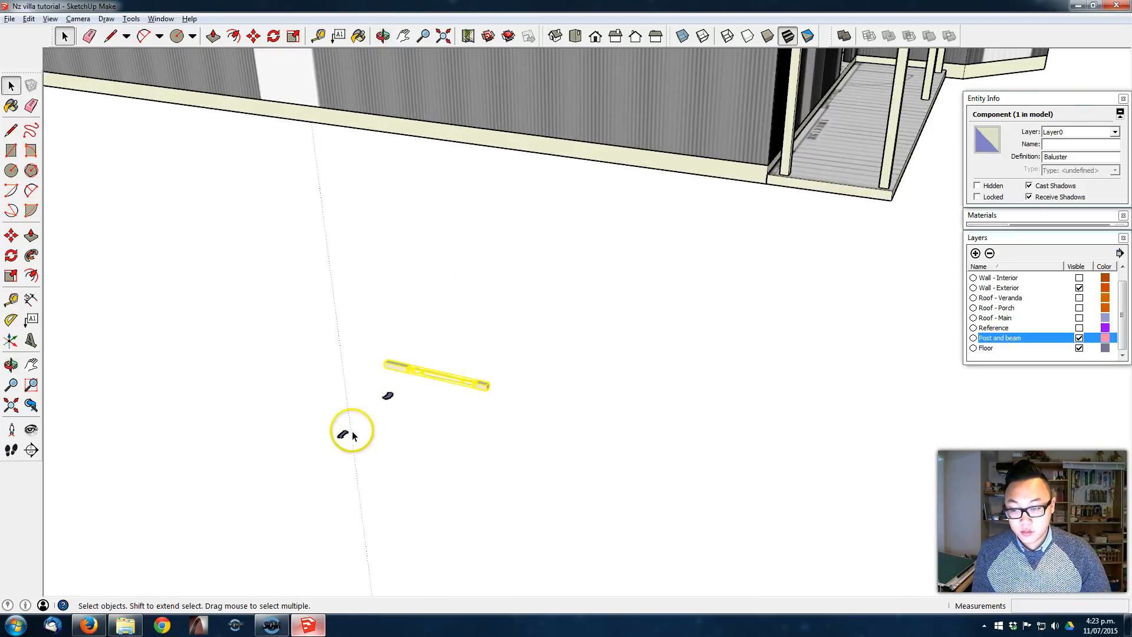
{"action": "double_click", "coordinate": [341, 437]}
{"action": "middle_click_drag", "start_coordinate": [346, 435], "coordinate": [391, 415]}
{"action": "key", "text": "p"}
{"action": "left_click", "coordinate": [381, 417]}
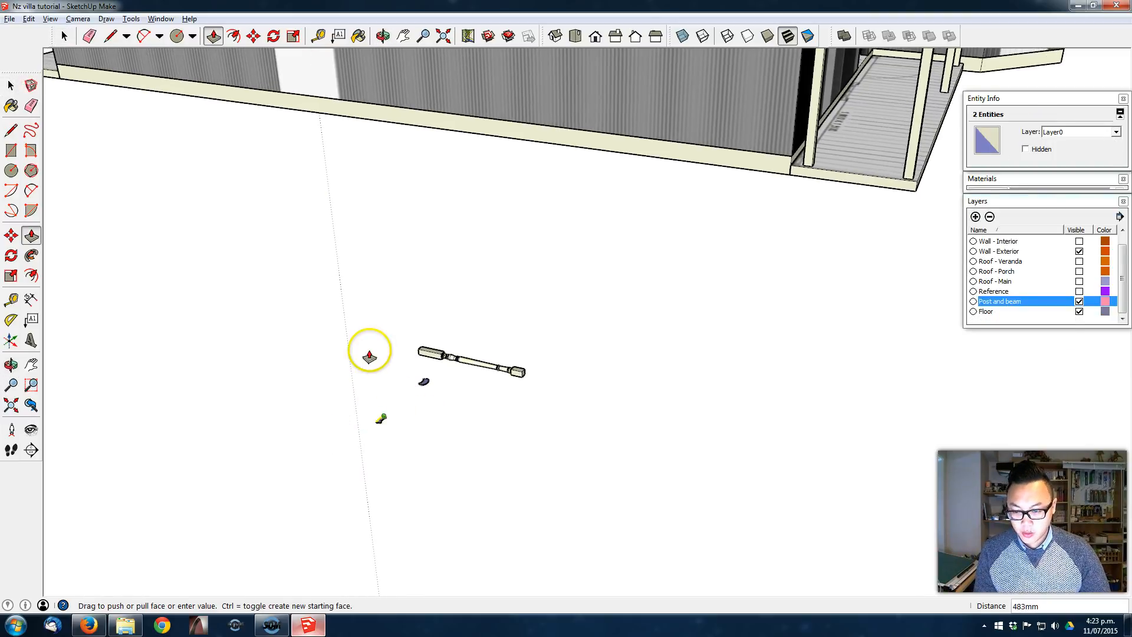
{"action": "left_click", "coordinate": [370, 342]}
{"action": "key", "text": "space"}
Step: Push/Pull the handrail profile beside the baluster upward by the same distance as the bottom rail
{"action": "left_click", "coordinate": [425, 388]}
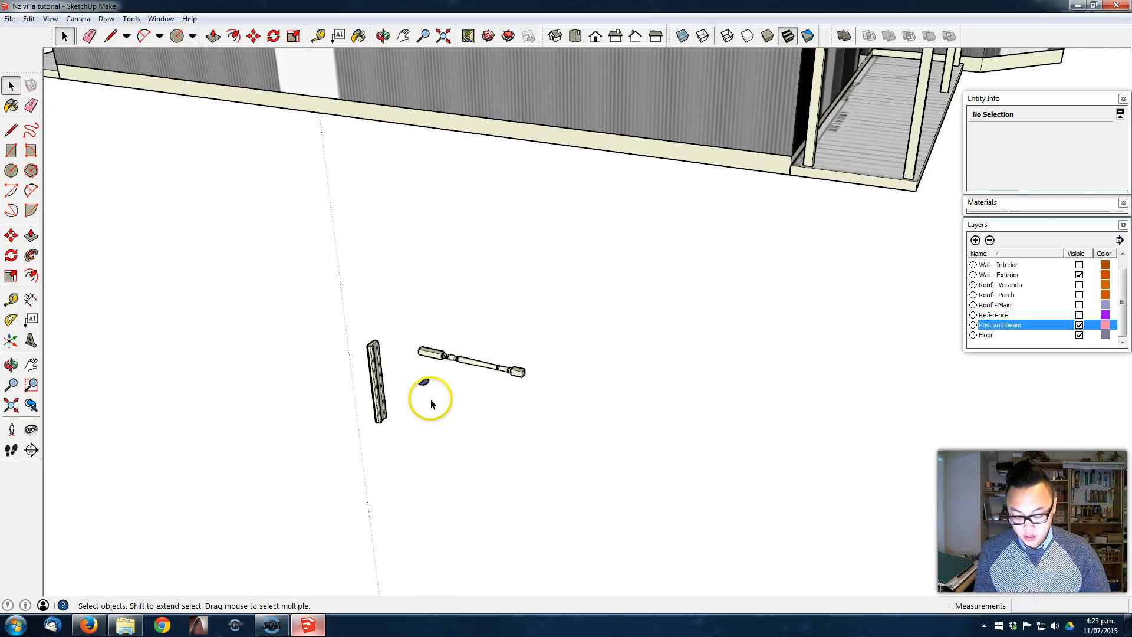
{"action": "key", "text": "p"}
{"action": "double_click", "coordinate": [427, 384]}
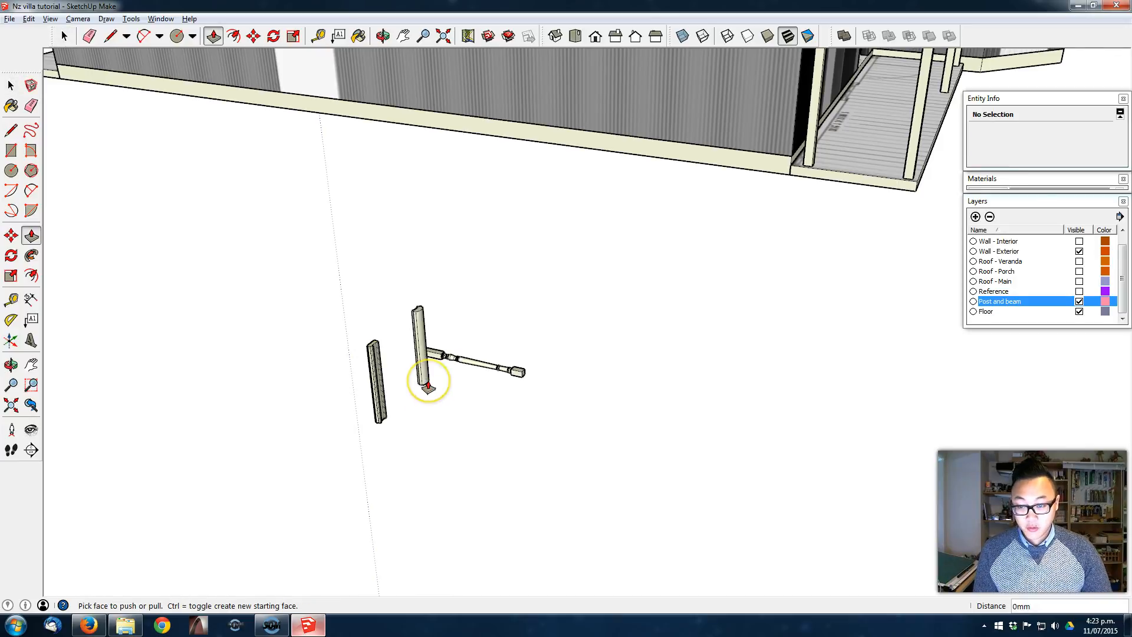
Step: Make separate groups of the extruded bottom rail and the extruded handrail
{"action": "key", "text": "space"}
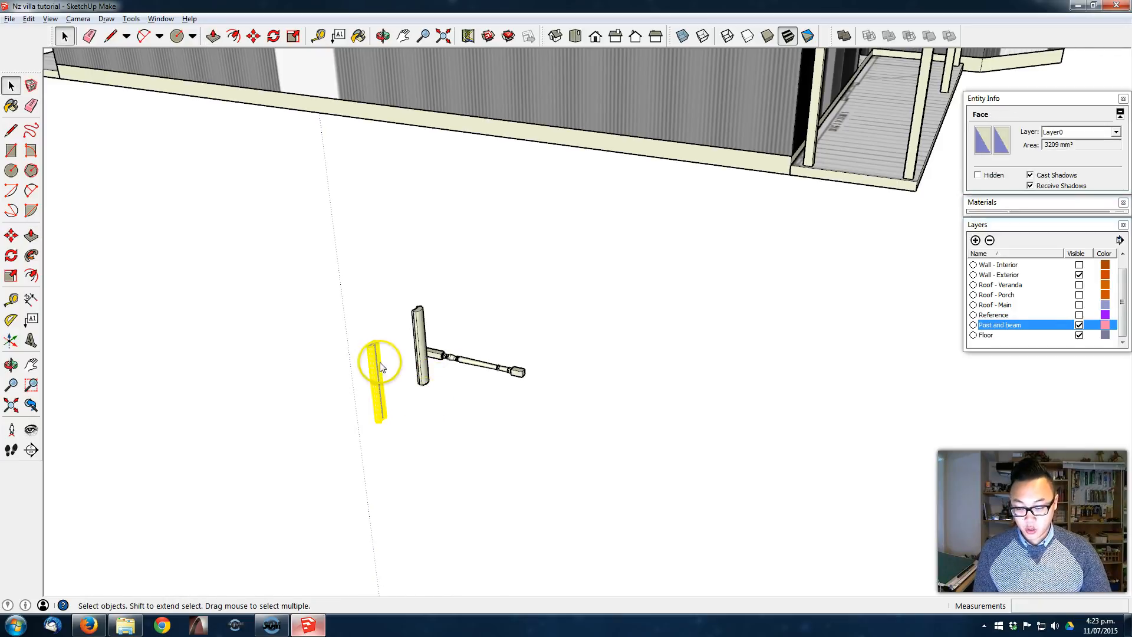
{"action": "right_click", "coordinate": [380, 367]}
{"action": "left_click", "coordinate": [425, 463]}
{"action": "right_click", "coordinate": [423, 323]}
{"action": "left_click", "coordinate": [467, 426]}
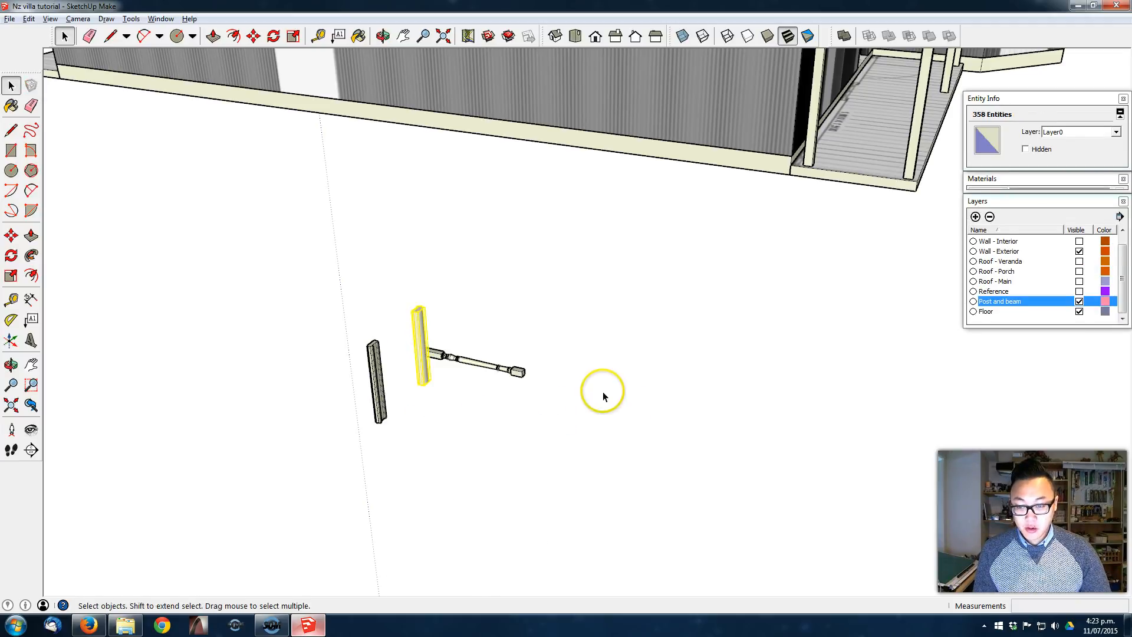
Step: Rotate the baluster and both rails together 90 degrees about the red axis to stand the baluster upright
{"action": "scroll", "coordinate": [618, 405], "scroll_direction": "down", "scroll_amount": 3}
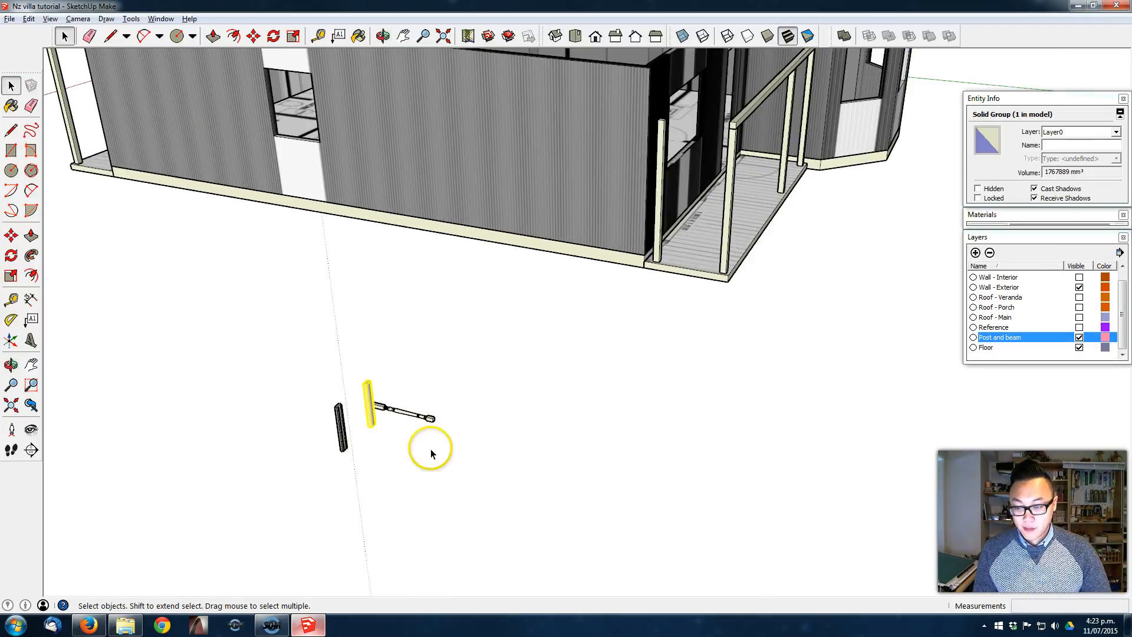
{"action": "left_click_drag", "start_coordinate": [255, 313], "coordinate": [258, 313]}
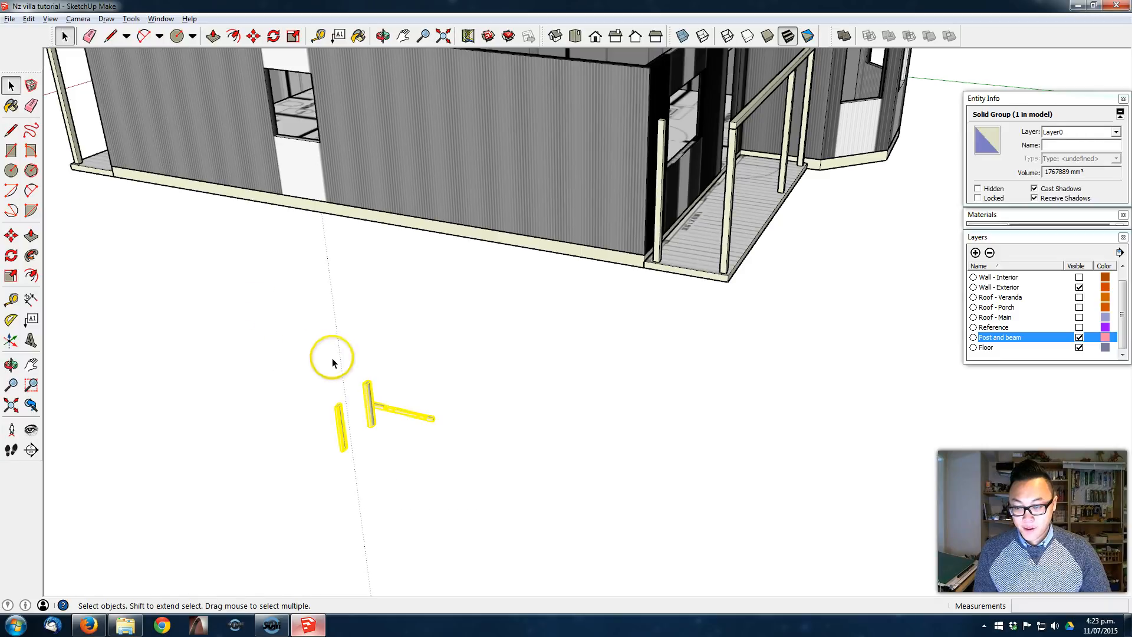
{"action": "left_click", "coordinate": [11, 255]}
{"action": "left_click", "coordinate": [518, 172]}
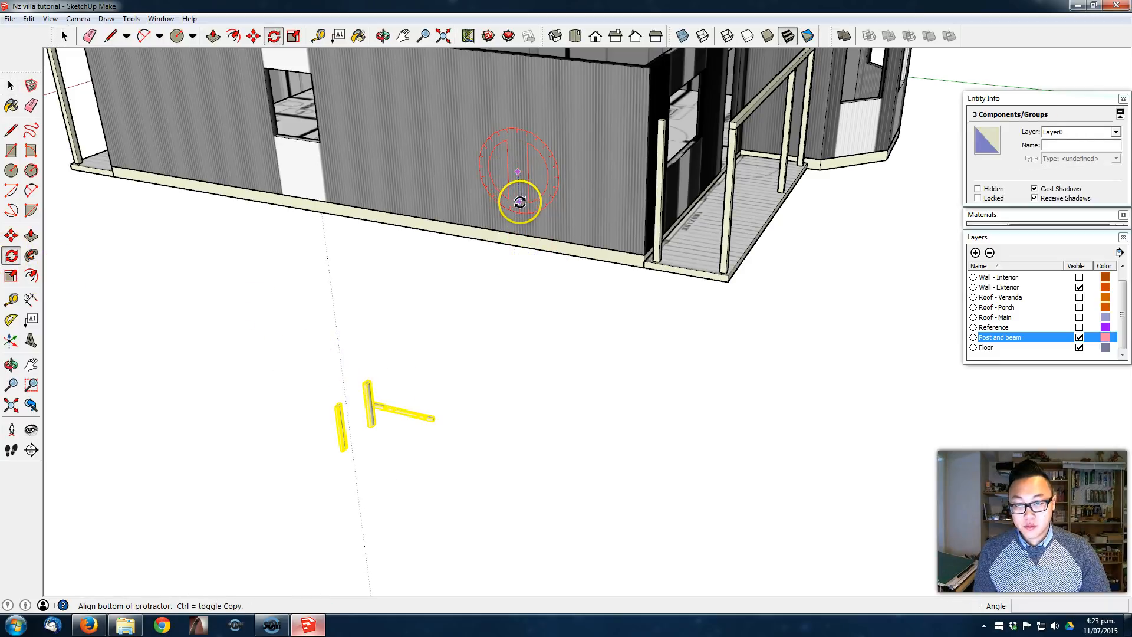
{"action": "left_click", "coordinate": [518, 202]}
{"action": "left_click", "coordinate": [542, 172]}
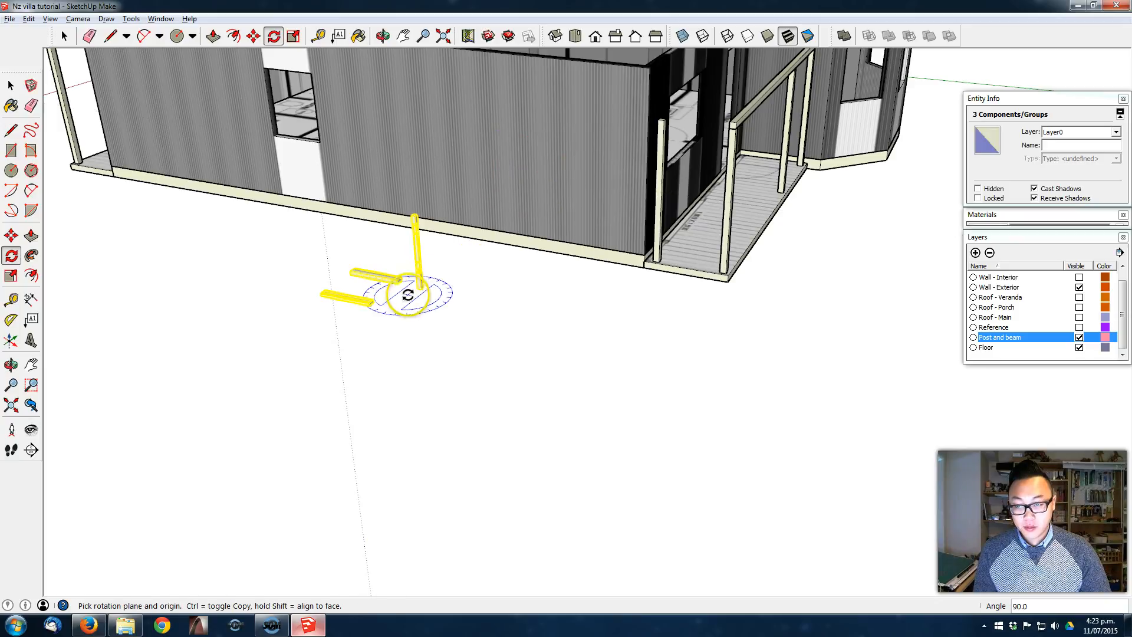
Step: Move the baluster and both rails together to the veranda's outer front corner, beside the corner post
{"action": "scroll", "coordinate": [407, 292], "scroll_direction": "up", "scroll_amount": 3}
{"action": "key", "text": "m"}
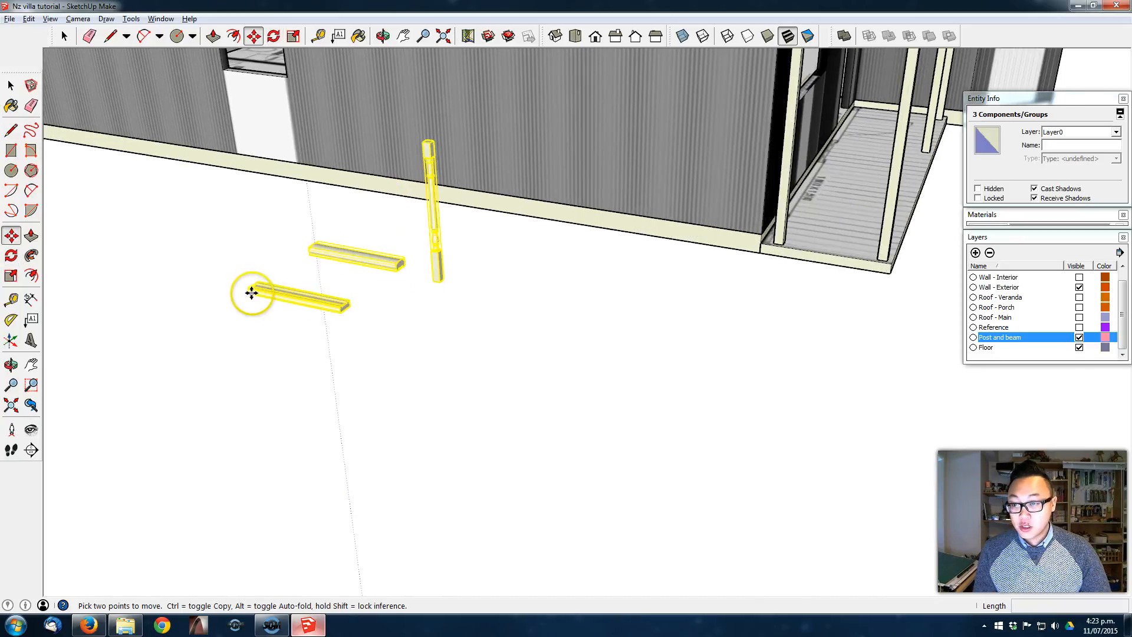
{"action": "left_click", "coordinate": [250, 293]}
{"action": "middle_click_drag", "start_coordinate": [707, 260], "coordinate": [224, 413]}
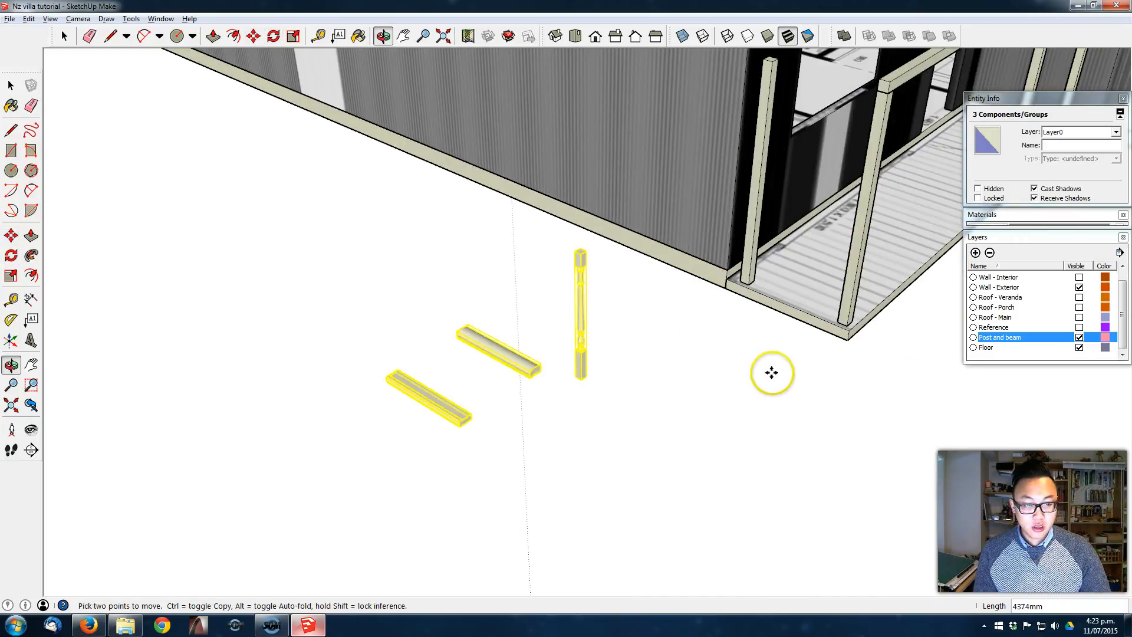
{"action": "middle_click_drag", "start_coordinate": [820, 348], "coordinate": [621, 339]}
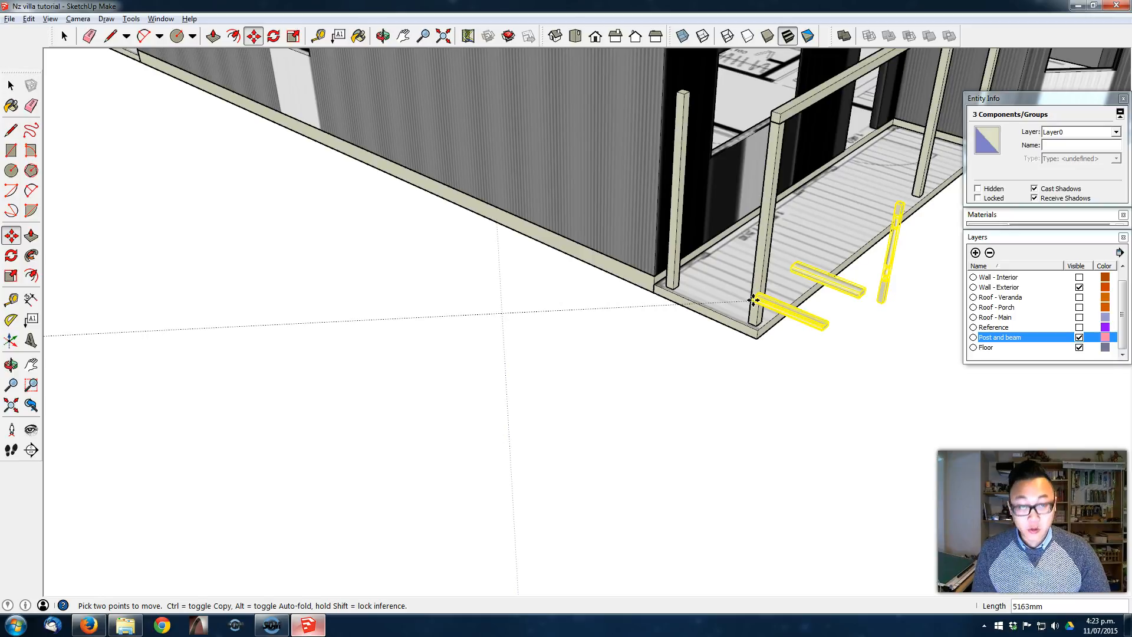
{"action": "left_click", "coordinate": [707, 40]}
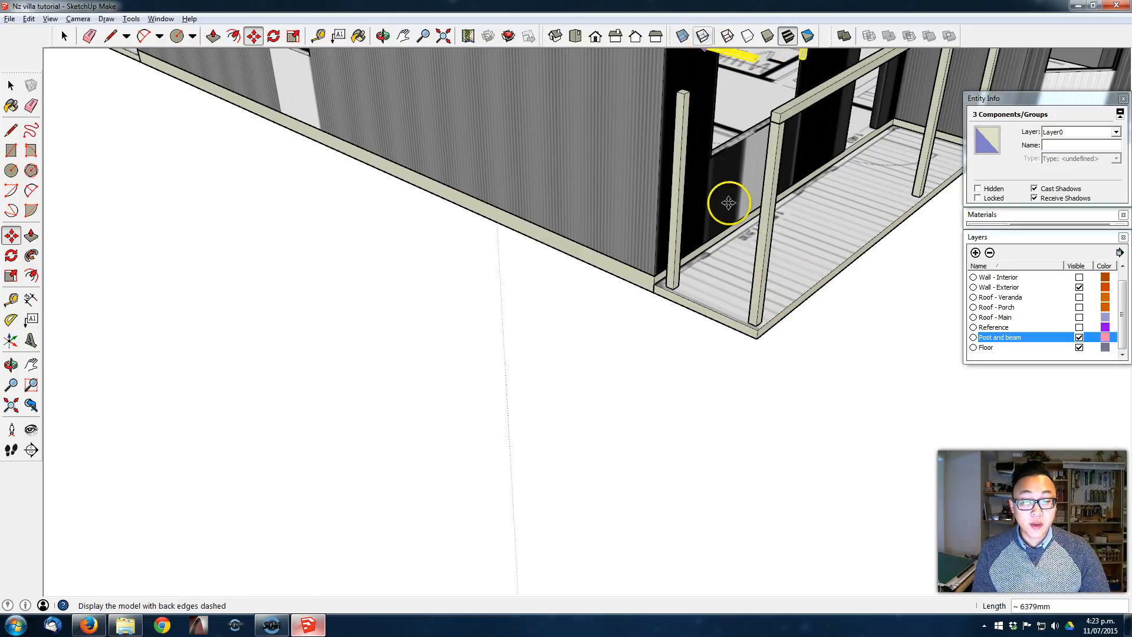
{"action": "left_click_drag", "start_coordinate": [722, 367], "coordinate": [759, 336]}
{"action": "scroll", "coordinate": [759, 336], "scroll_direction": "up", "scroll_amount": 4}
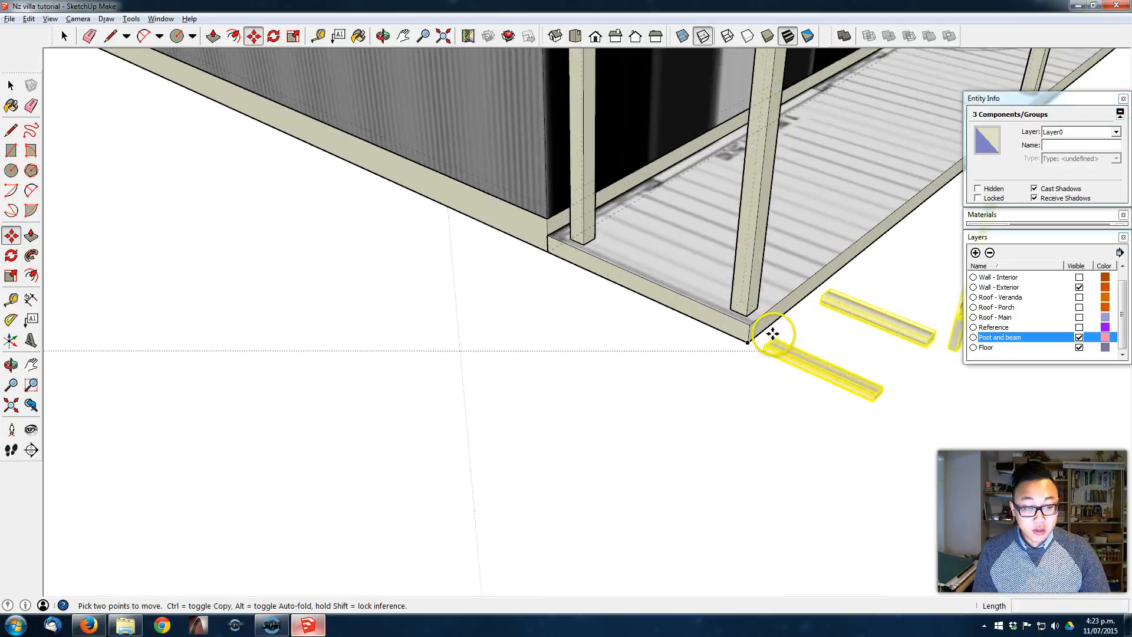
{"action": "left_click", "coordinate": [743, 322]}
{"action": "middle_click_drag", "start_coordinate": [816, 270], "coordinate": [538, 379]}
{"action": "middle_click_drag", "start_coordinate": [608, 429], "coordinate": [725, 217]}
{"action": "scroll", "coordinate": [643, 291], "scroll_direction": "down", "scroll_amount": 2}
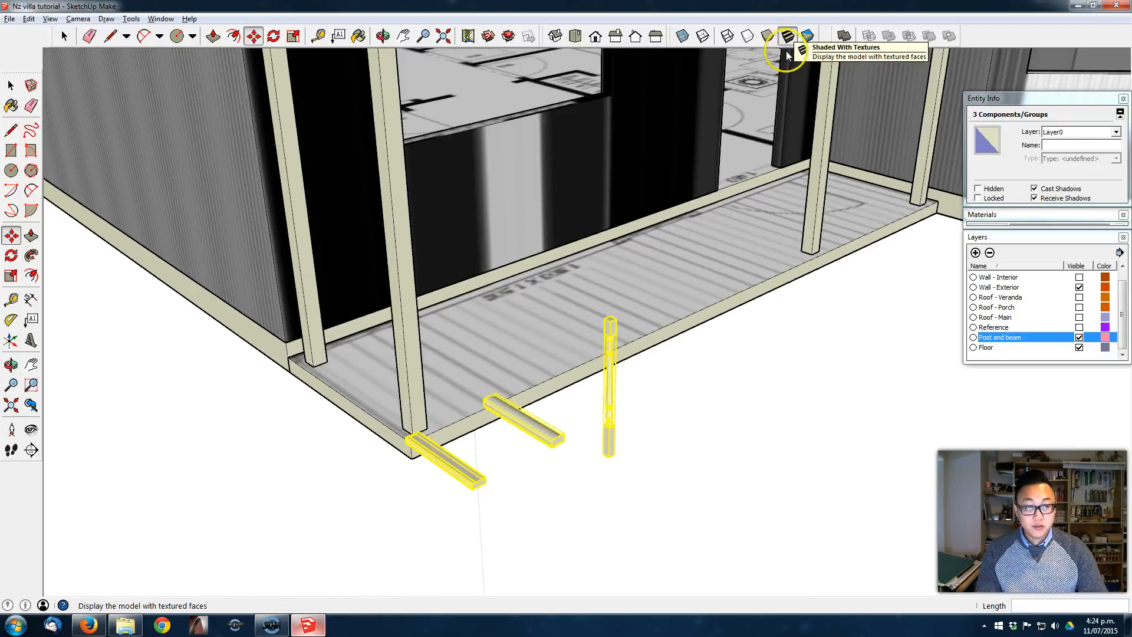
Step: Rotate the bottom rail and handrail together 90 degrees in plan to run parallel to the veranda's long front edge
{"action": "middle_click_drag", "start_coordinate": [442, 462], "coordinate": [560, 495]}
{"action": "key", "text": "space"}
{"action": "left_click", "coordinate": [592, 514]}
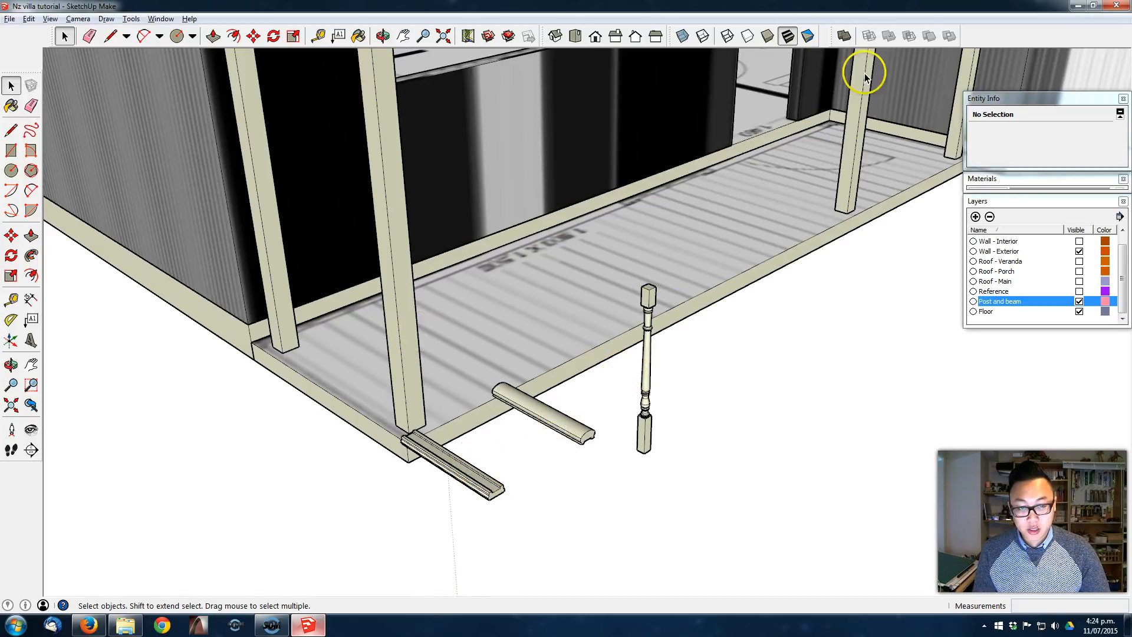
{"action": "left_click", "coordinate": [482, 492]}
{"action": "left_click", "coordinate": [576, 430], "text": "shift"}
{"action": "left_click", "coordinate": [11, 254]}
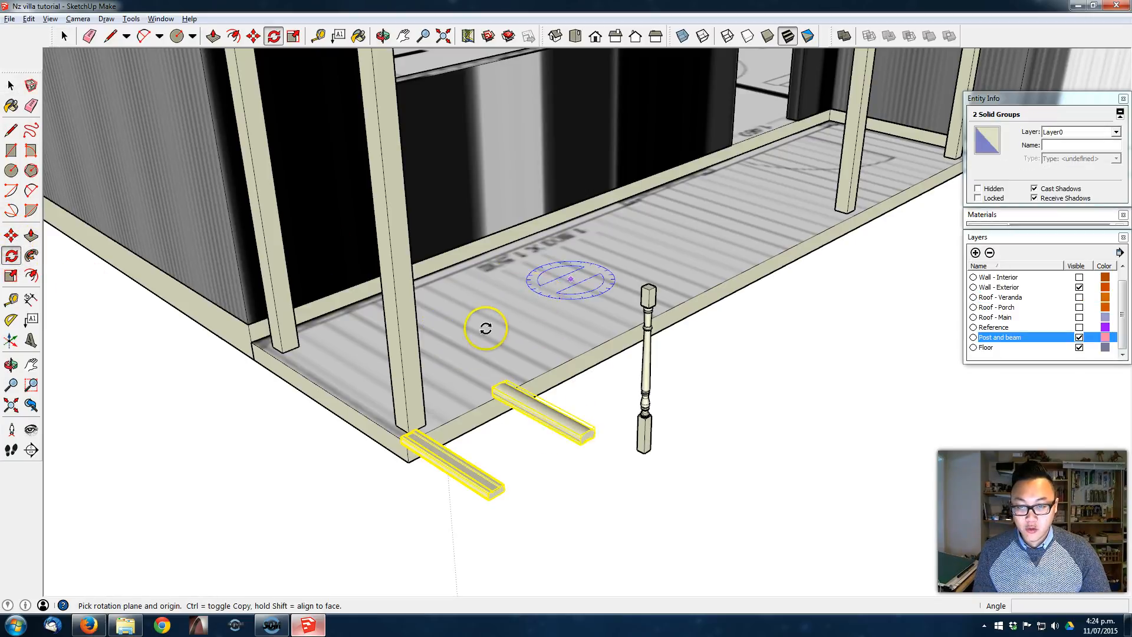
{"action": "left_click", "coordinate": [531, 296]}
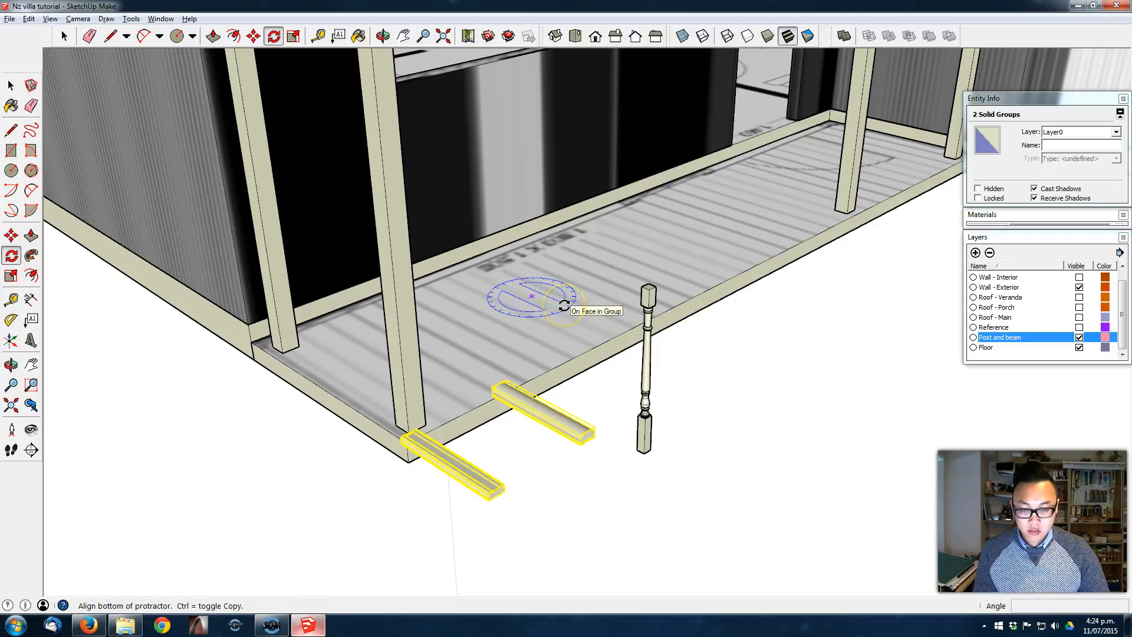
{"action": "left_click", "coordinate": [564, 304]}
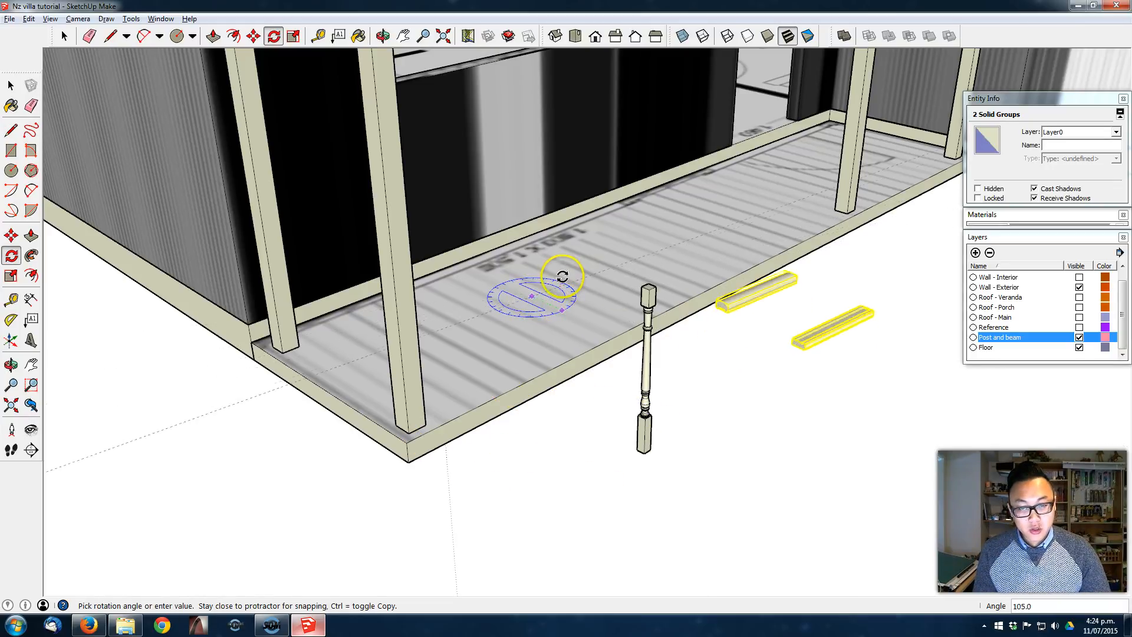
{"action": "left_click", "coordinate": [567, 284]}
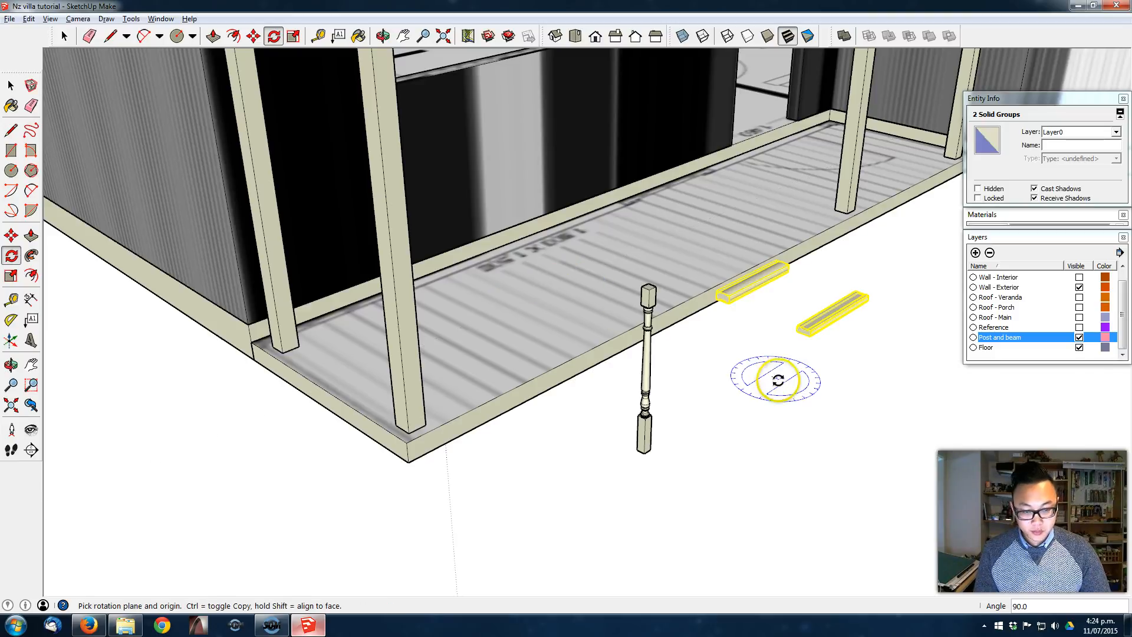
Step: Move the bottom rail by its lower end corner to the bottom corner of the veranda's corner post
{"action": "key", "text": "space"}
{"action": "left_click", "coordinate": [815, 335]}
{"action": "left_click", "coordinate": [813, 336]}
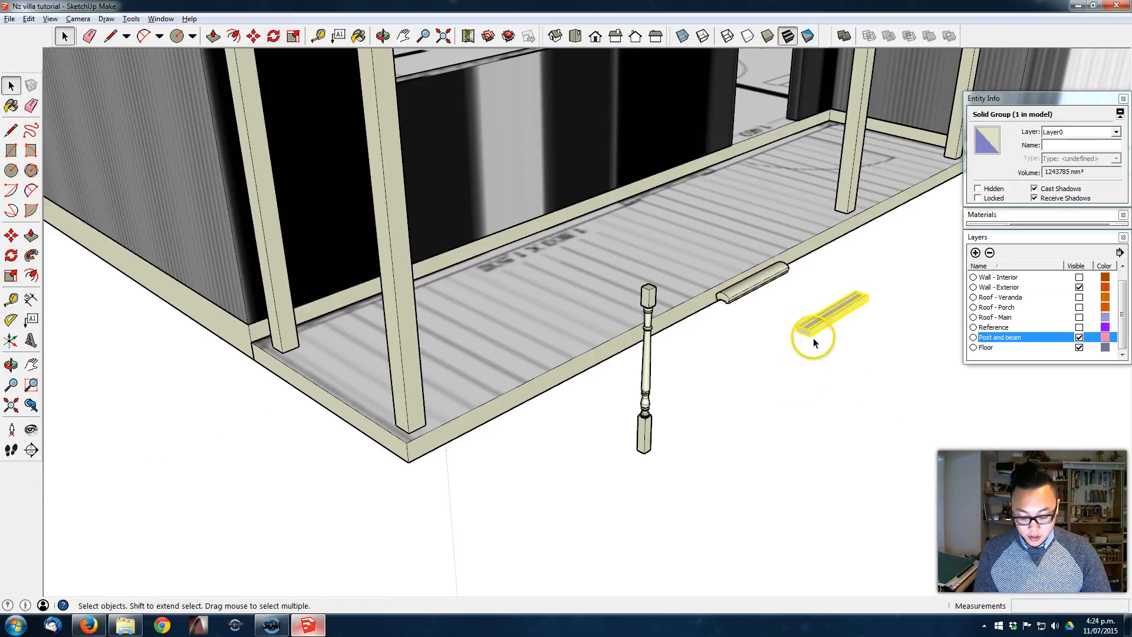
{"action": "key", "text": "m"}
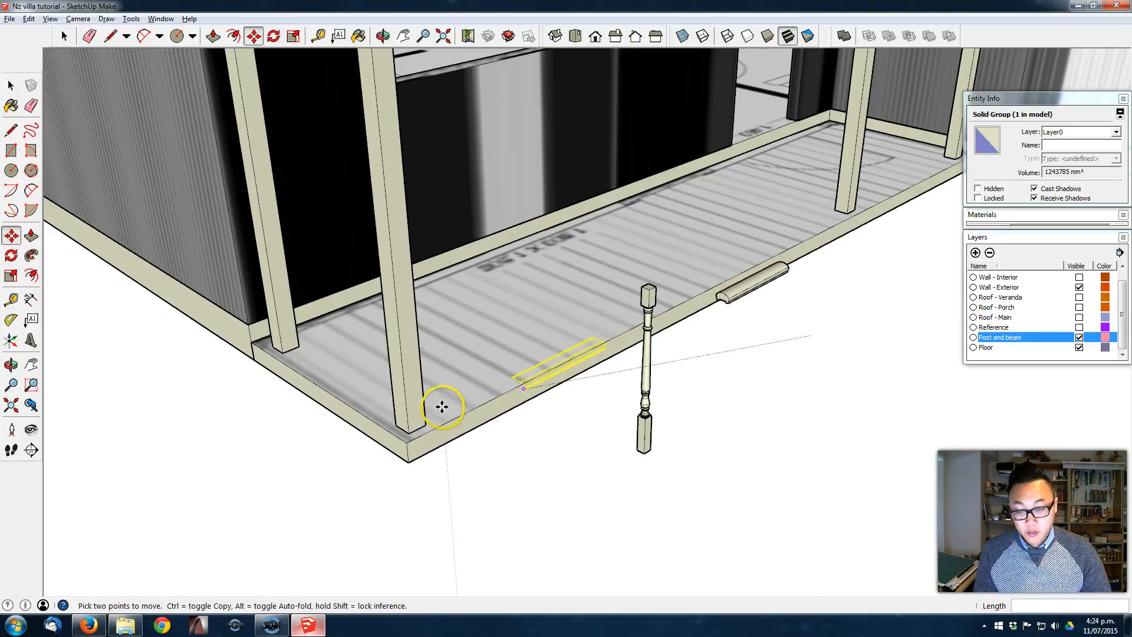
{"action": "scroll", "coordinate": [429, 412], "scroll_direction": "up", "scroll_amount": 4}
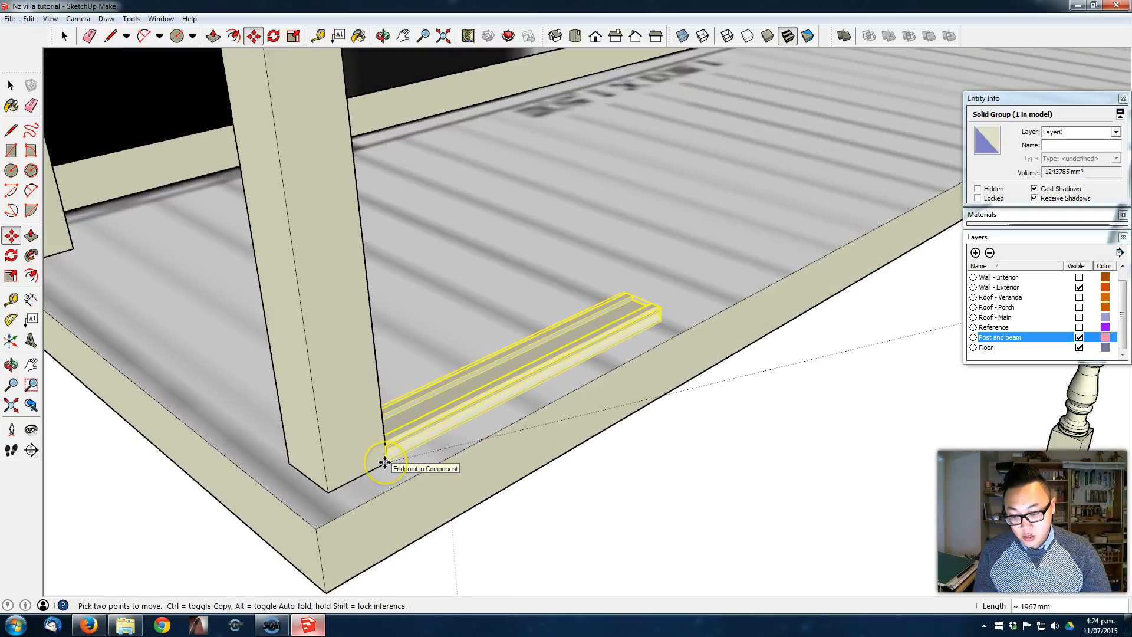
{"action": "left_click", "coordinate": [384, 461]}
{"action": "middle_click_drag", "start_coordinate": [440, 434], "coordinate": [401, 353]}
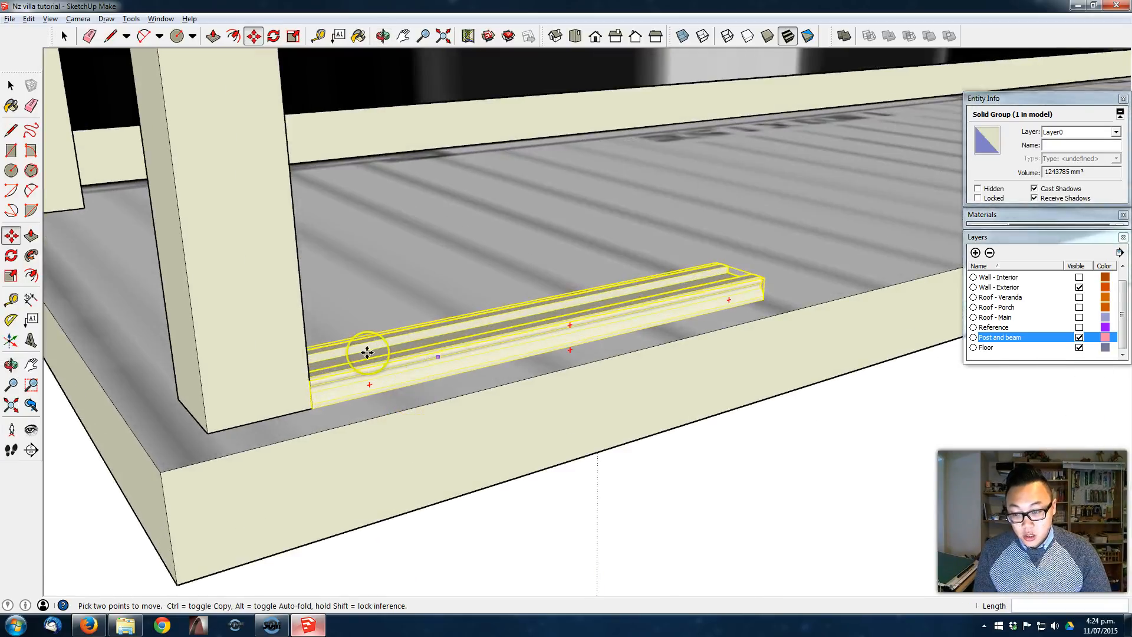
{"action": "scroll", "coordinate": [401, 353], "scroll_direction": "up", "scroll_amount": 1}
{"action": "middle_click_drag", "start_coordinate": [313, 382], "coordinate": [206, 346]}
{"action": "left_click", "coordinate": [223, 320]}
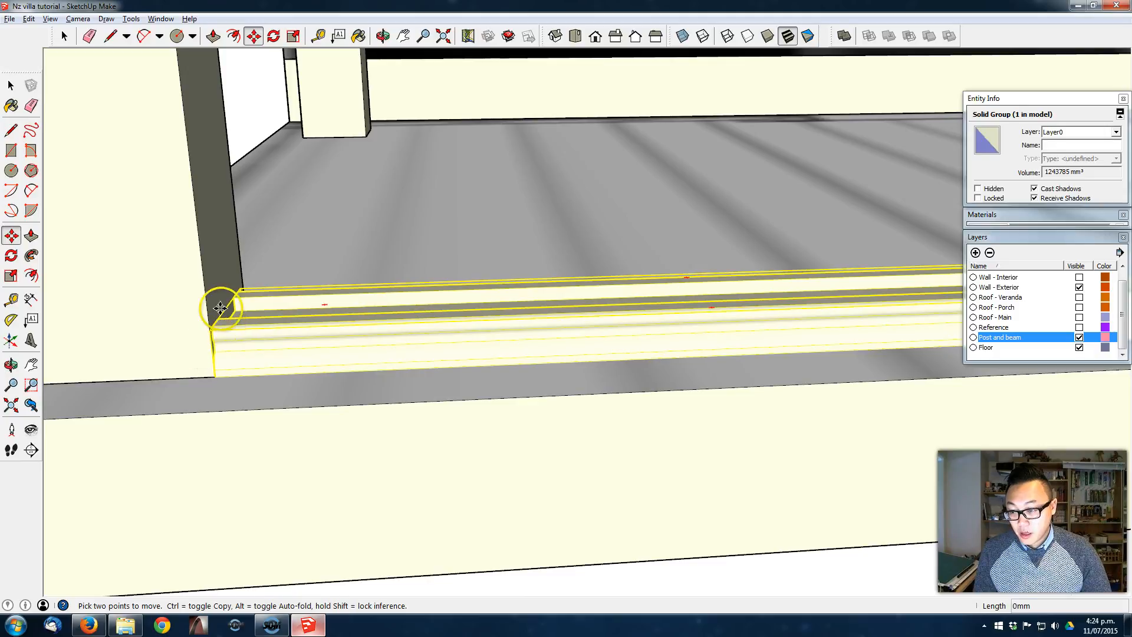
{"action": "middle_click_drag", "start_coordinate": [214, 261], "coordinate": [330, 365]}
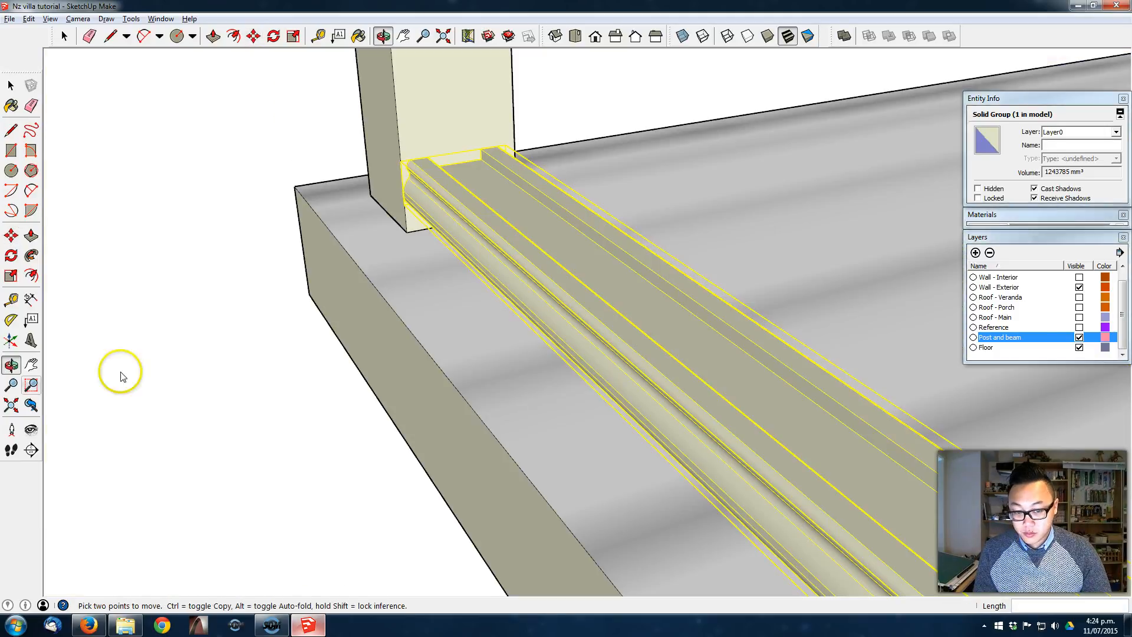
{"action": "scroll", "coordinate": [637, 361], "scroll_direction": "down", "scroll_amount": 3}
{"action": "middle_click_drag", "start_coordinate": [557, 290], "coordinate": [328, 144]}
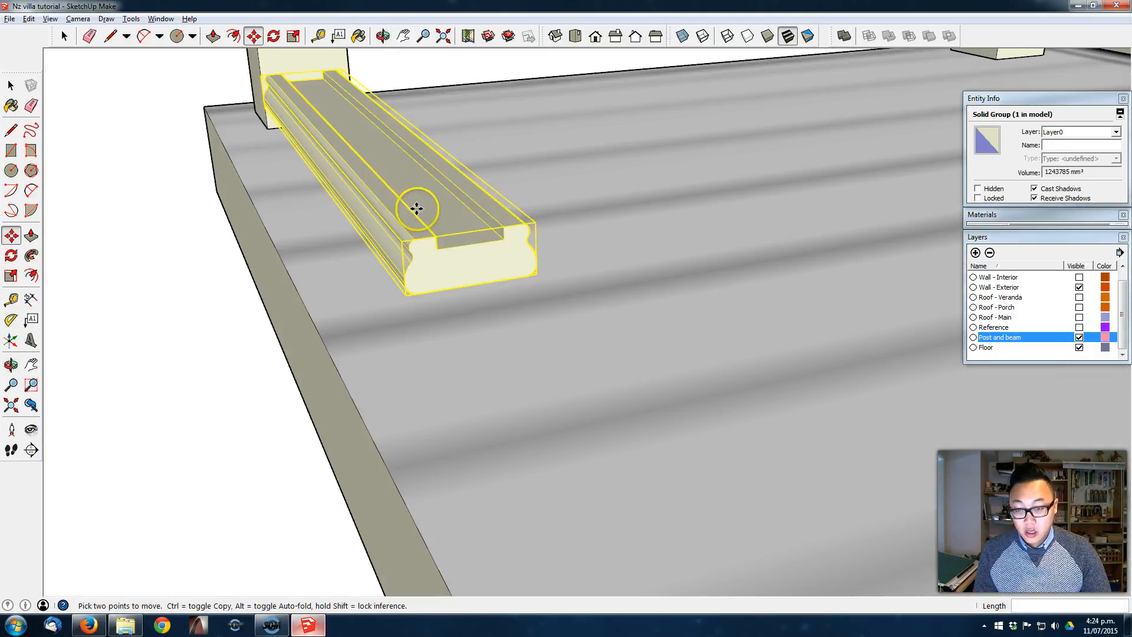
{"action": "middle_click_drag", "start_coordinate": [524, 313], "coordinate": [471, 277], "text": "shift"}
{"action": "left_click", "coordinate": [432, 247]}
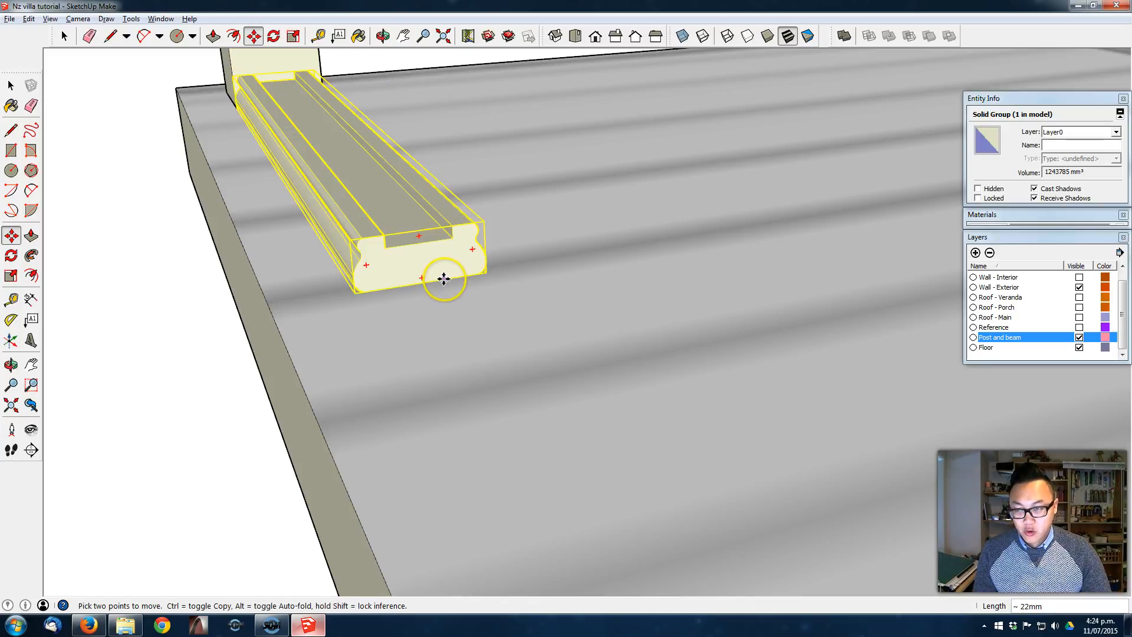
{"action": "middle_click_drag", "start_coordinate": [443, 278], "coordinate": [334, 234]}
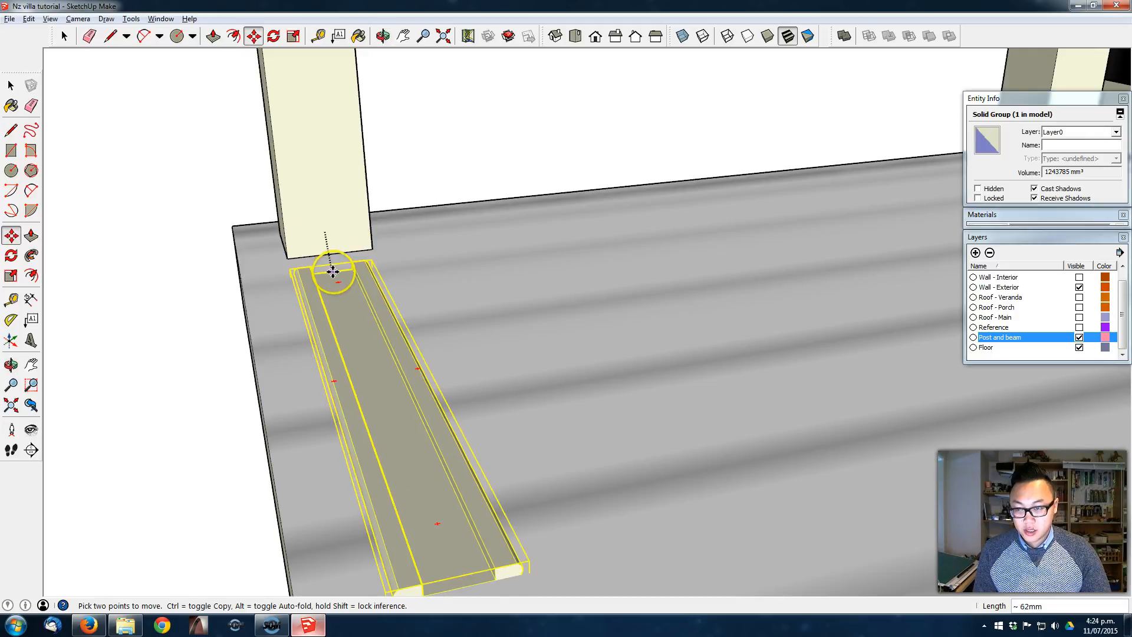
{"action": "key", "text": "Escape"}
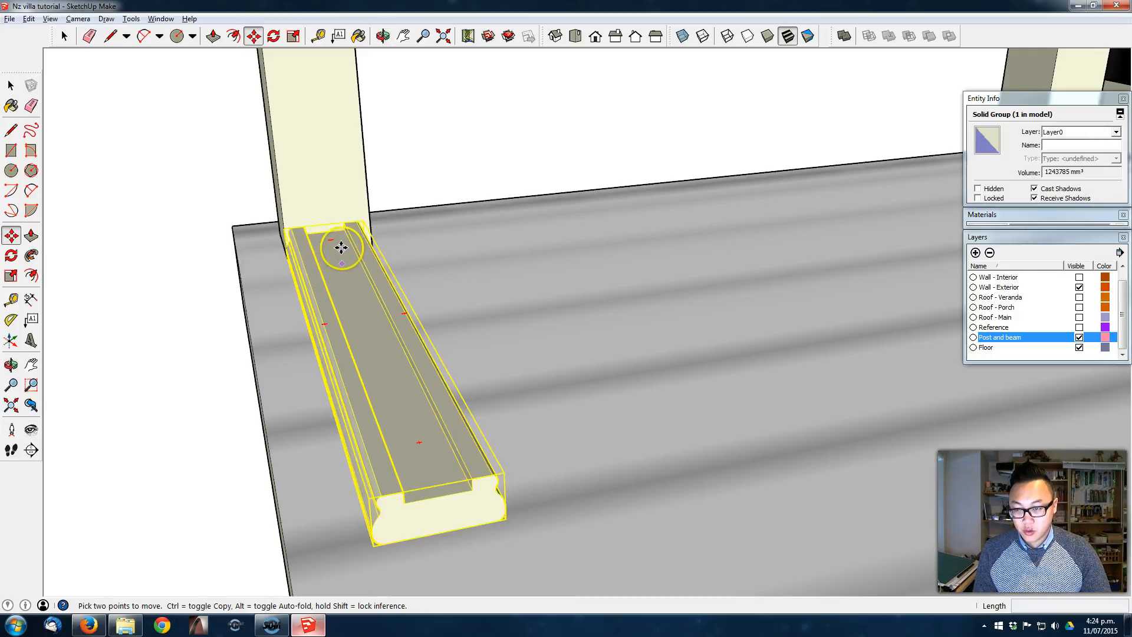
Step: Move the bottom rail by the middle of its end to centre it on the corner post's base edge, with back edges displayed
{"action": "left_click", "coordinate": [326, 232]}
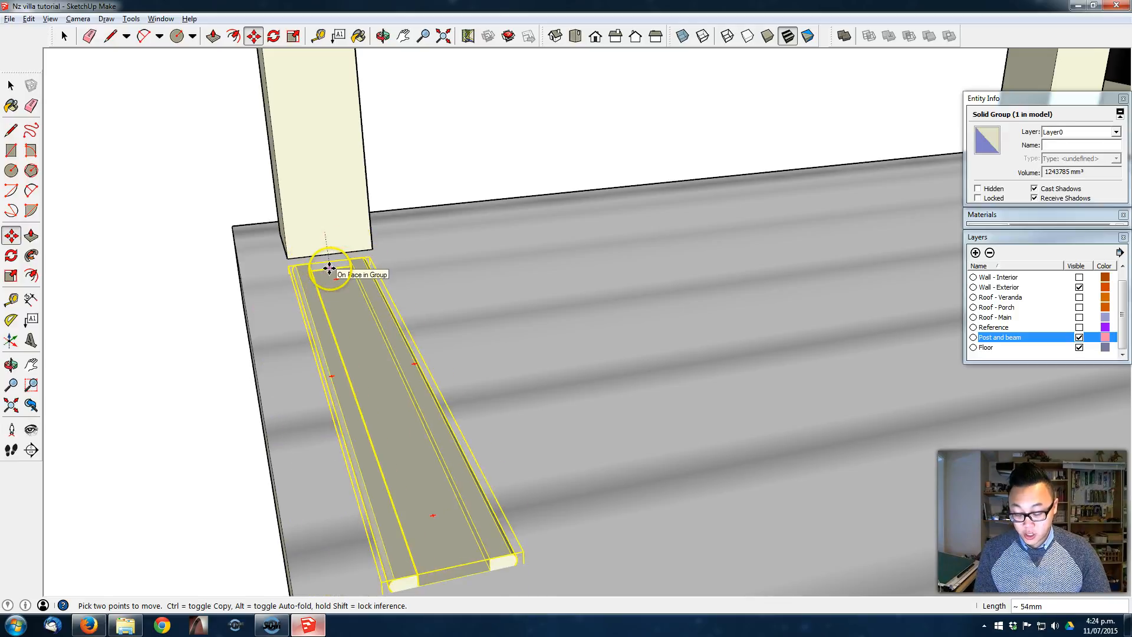
{"action": "key", "text": "k"}
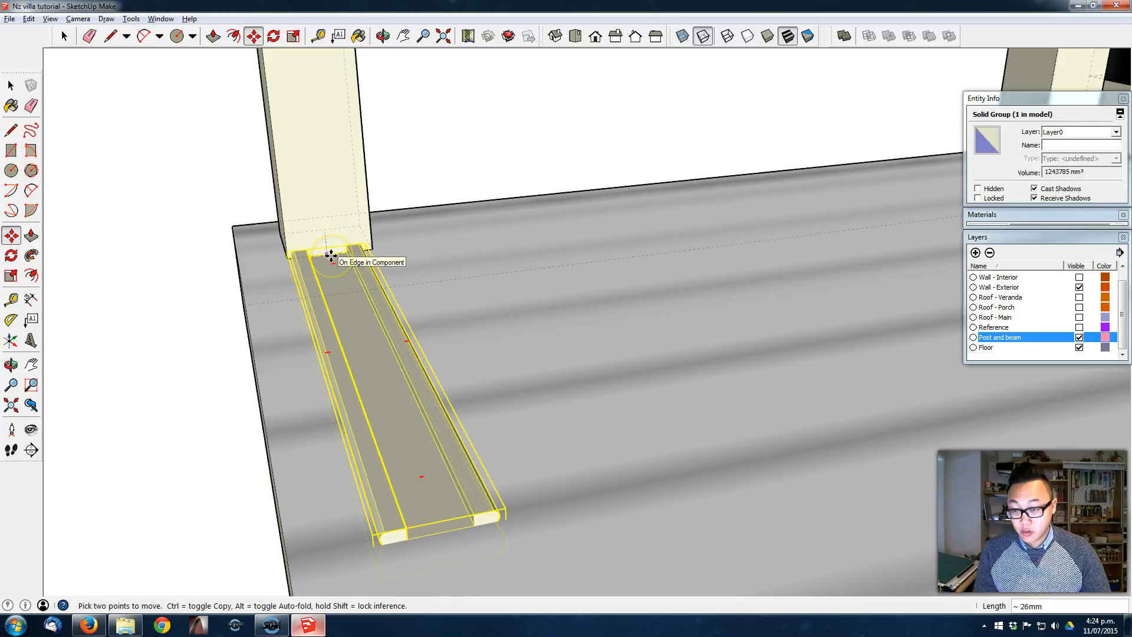
{"action": "middle_click_drag", "start_coordinate": [330, 254], "coordinate": [319, 273]}
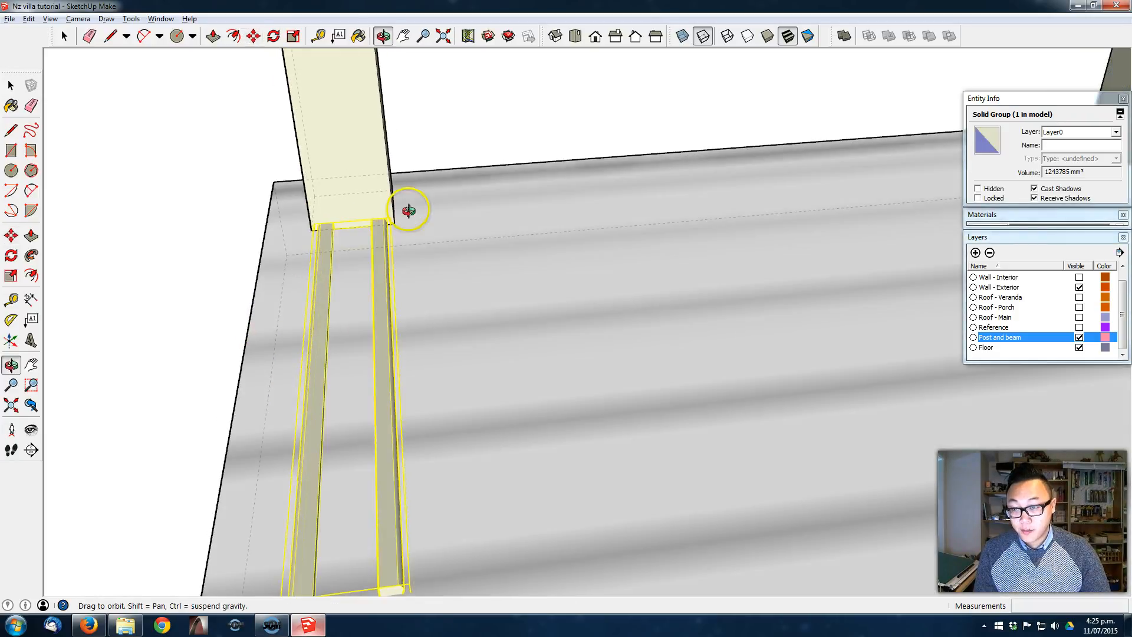
{"action": "left_click", "coordinate": [370, 232]}
Step: Raise the bottom rail along the blue axis to sit clear of the veranda floor
{"action": "middle_click_drag", "start_coordinate": [369, 232], "coordinate": [488, 133]}
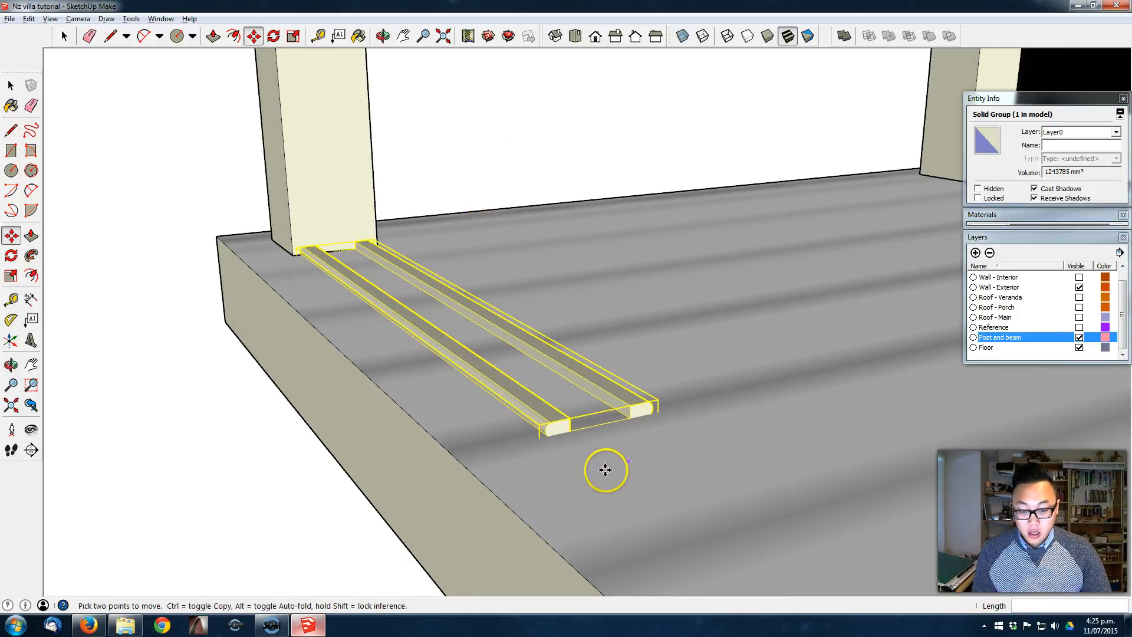
{"action": "left_click", "coordinate": [603, 454]}
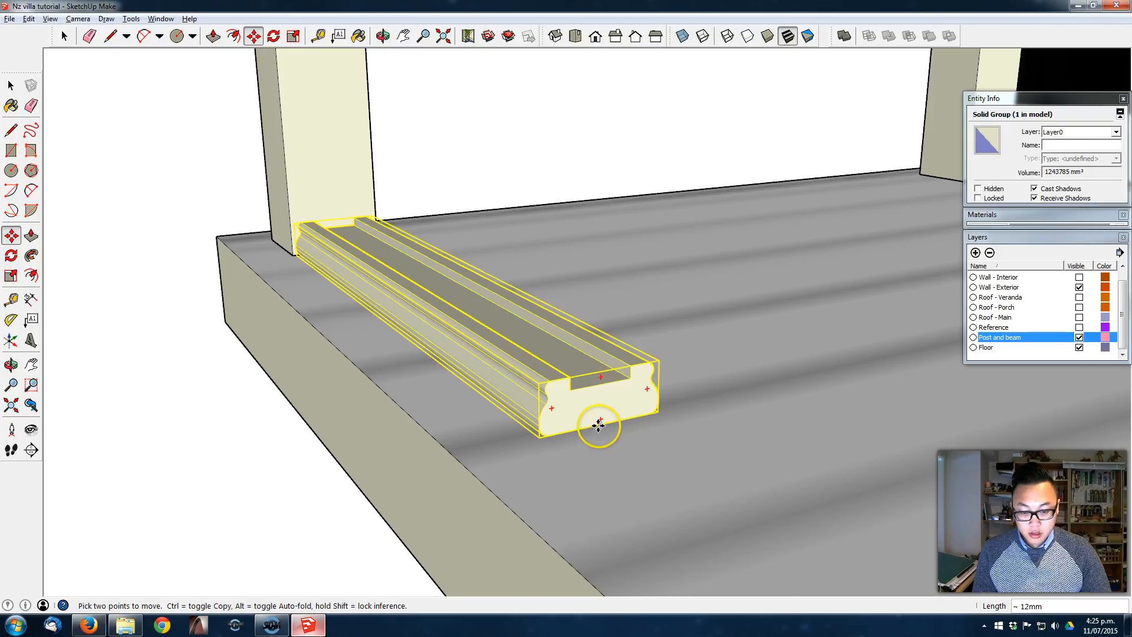
{"action": "left_click", "coordinate": [598, 418]}
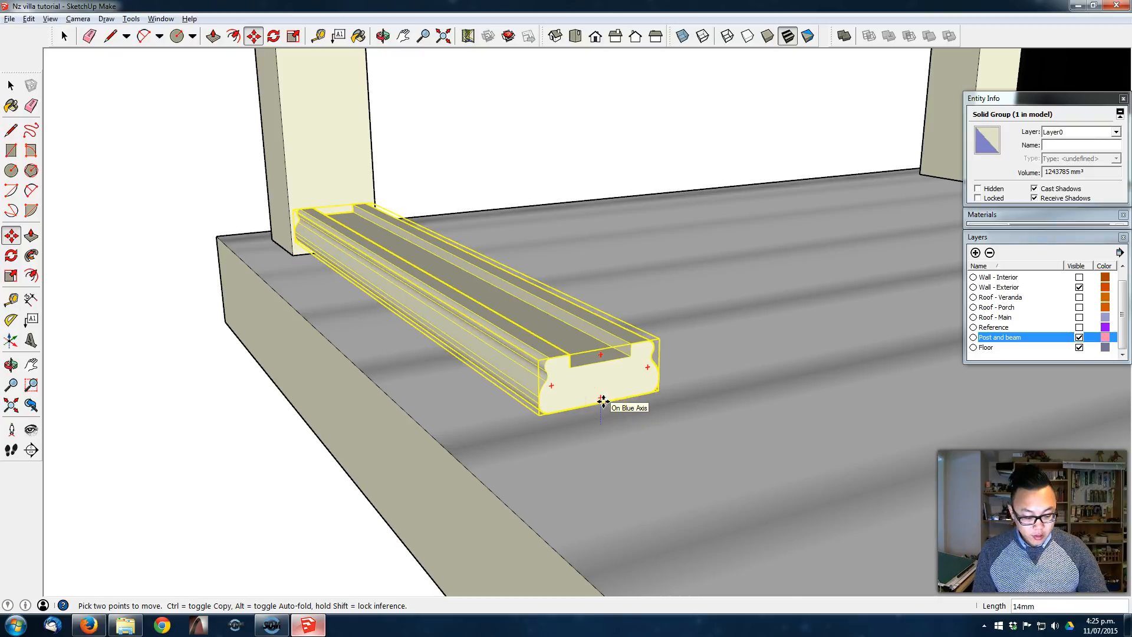
Step: Open the bottom rail's group for editing, with its free end and the next veranda post in view
{"action": "middle_click_drag", "start_coordinate": [583, 371], "coordinate": [364, 240]}
{"action": "scroll", "coordinate": [623, 351], "scroll_direction": "down", "scroll_amount": 5}
{"action": "scroll", "coordinate": [537, 318], "scroll_direction": "down", "scroll_amount": 2}
{"action": "scroll", "coordinate": [599, 336], "scroll_direction": "down", "scroll_amount": 2}
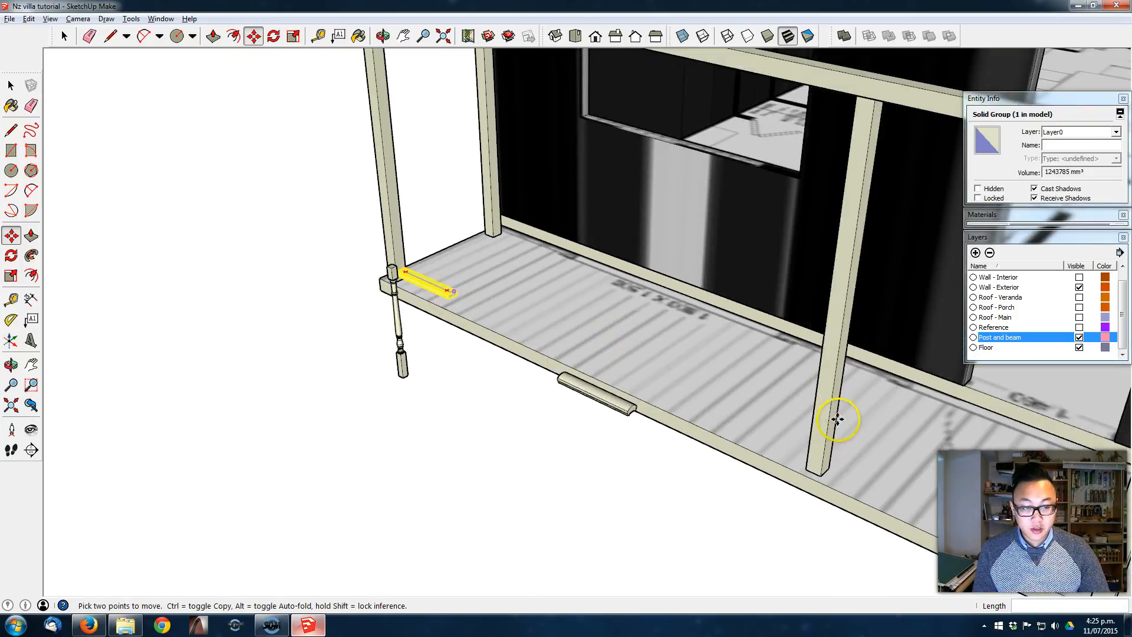
{"action": "middle_click_drag", "start_coordinate": [643, 392], "coordinate": [240, 298], "text": "shift"}
{"action": "key", "text": "space"}
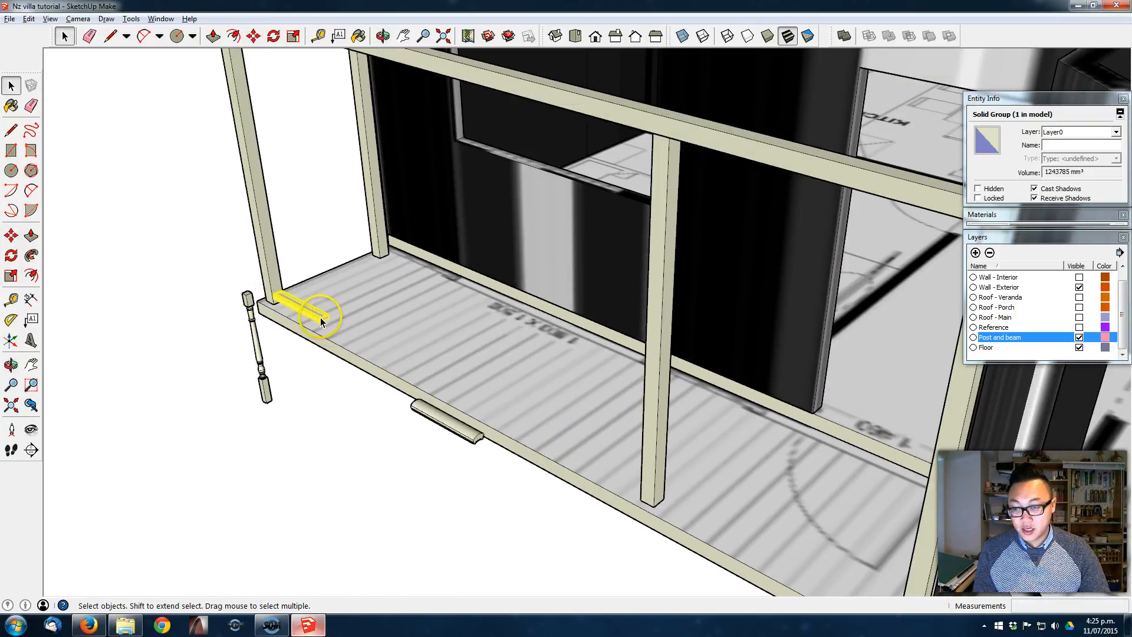
{"action": "double_click", "coordinate": [320, 317]}
{"action": "middle_click_drag", "start_coordinate": [377, 340], "coordinate": [375, 257]}
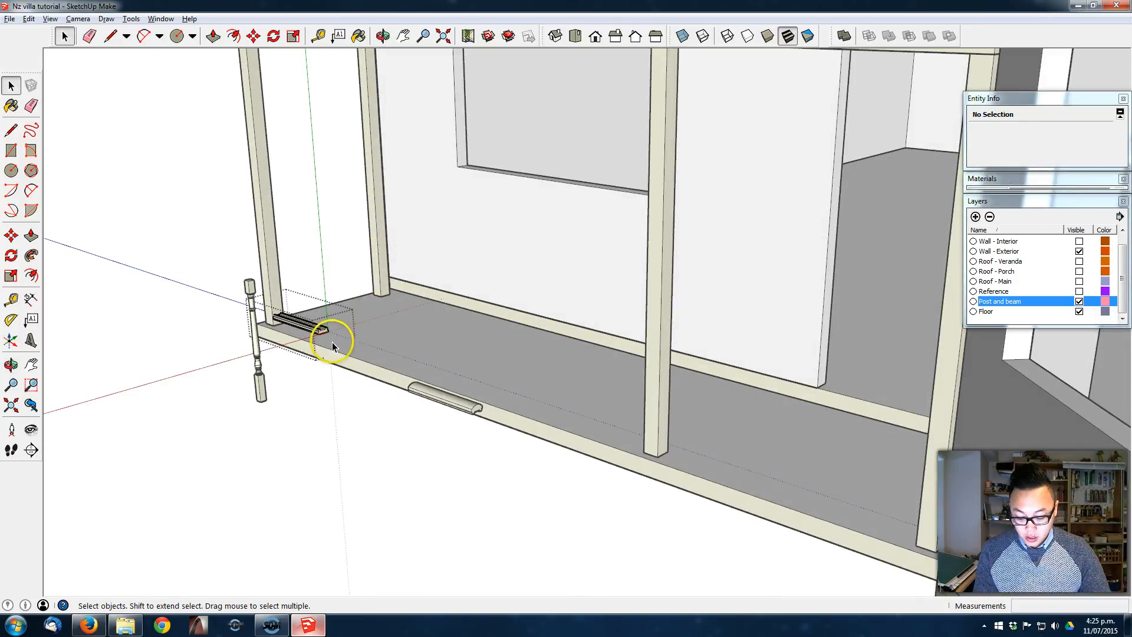
Step: Try to Push/Pull the bottom rail's free end face as far as the next veranda post
{"action": "key", "text": "p"}
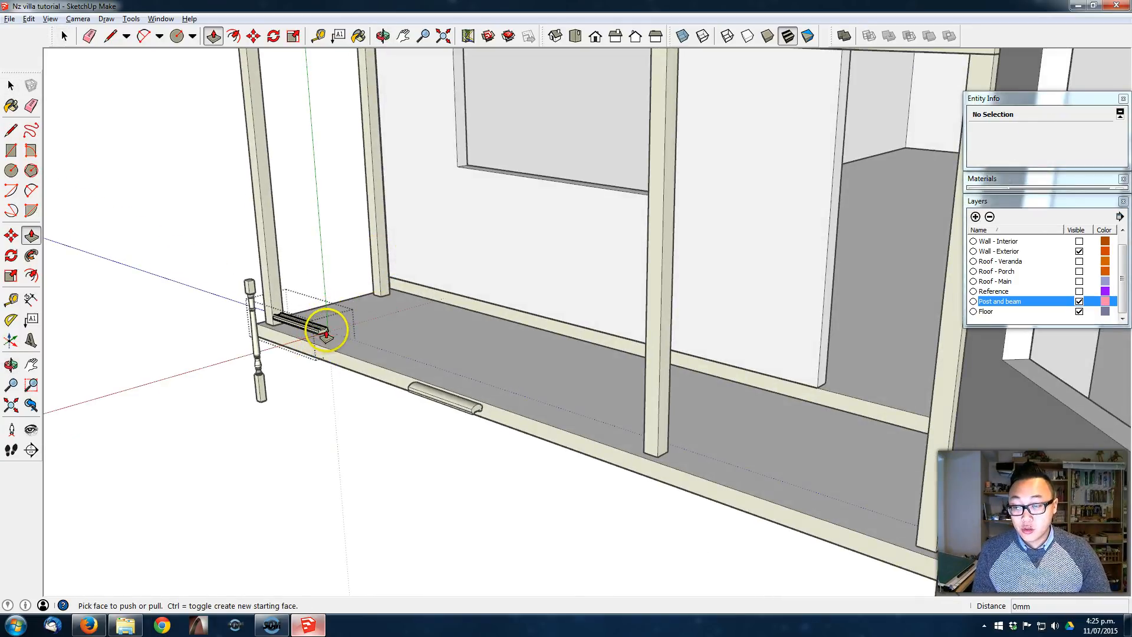
{"action": "left_click", "coordinate": [323, 329]}
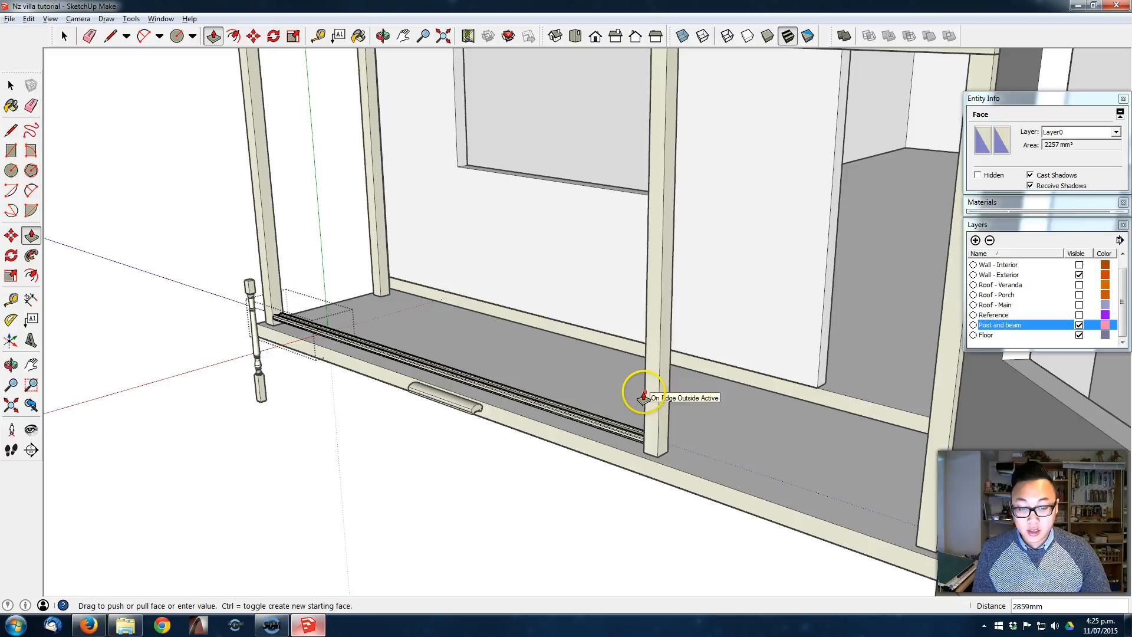
{"action": "key", "text": "space"}
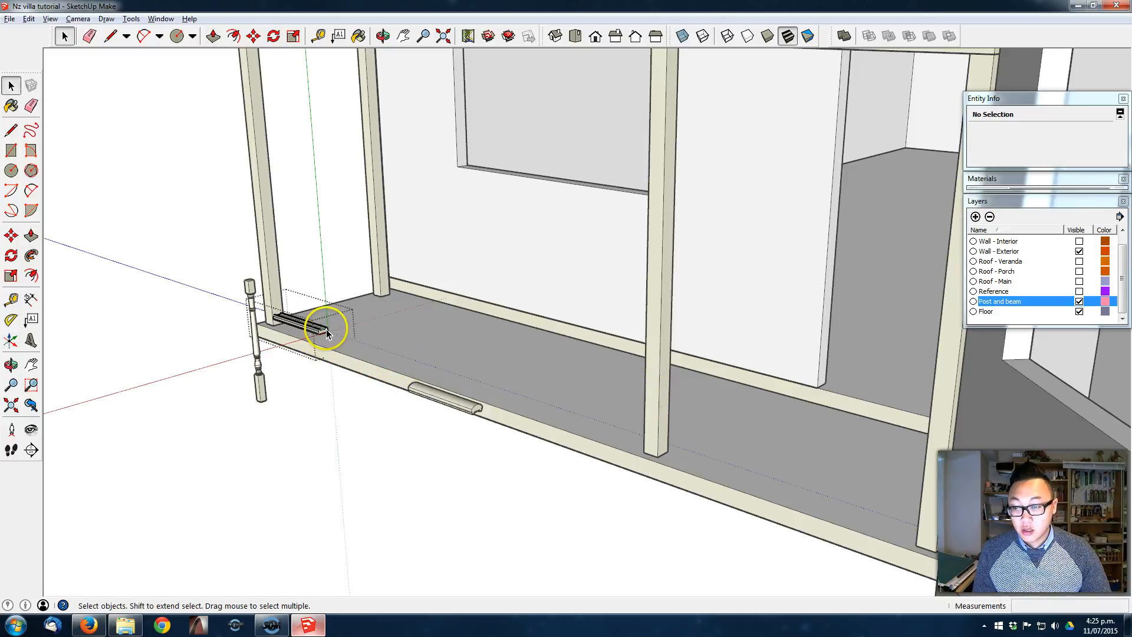
{"action": "left_click", "coordinate": [325, 335]}
{"action": "scroll", "coordinate": [324, 335], "scroll_direction": "up", "scroll_amount": 3}
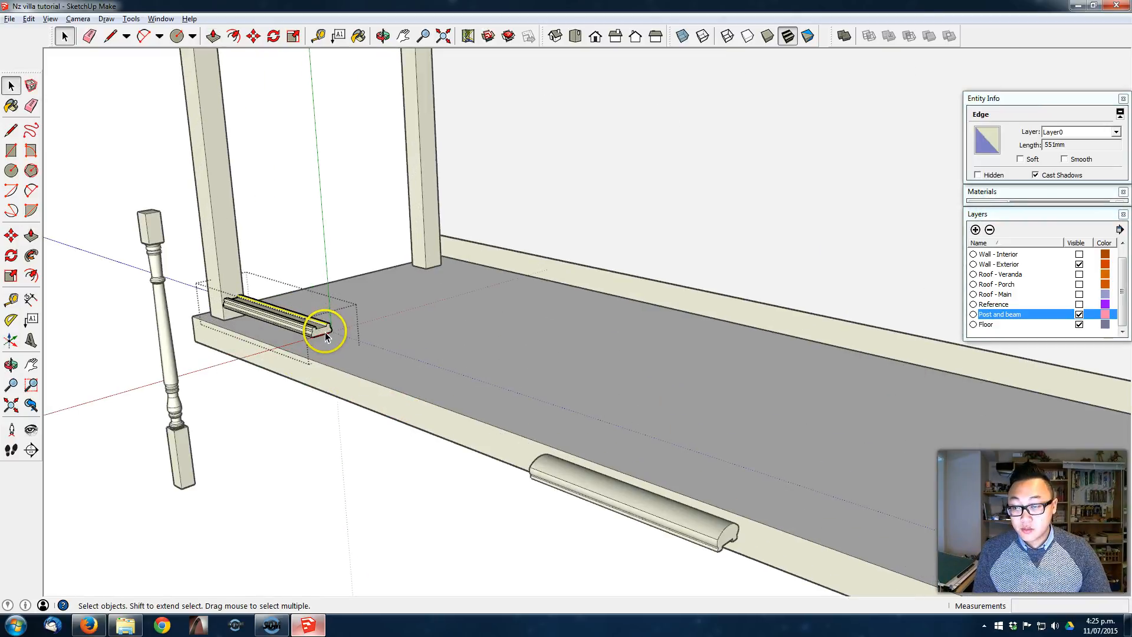
{"action": "left_click", "coordinate": [325, 334]}
{"action": "scroll", "coordinate": [325, 333], "scroll_direction": "down", "scroll_amount": 3}
{"action": "scroll", "coordinate": [325, 333], "scroll_direction": "up", "scroll_amount": 3}
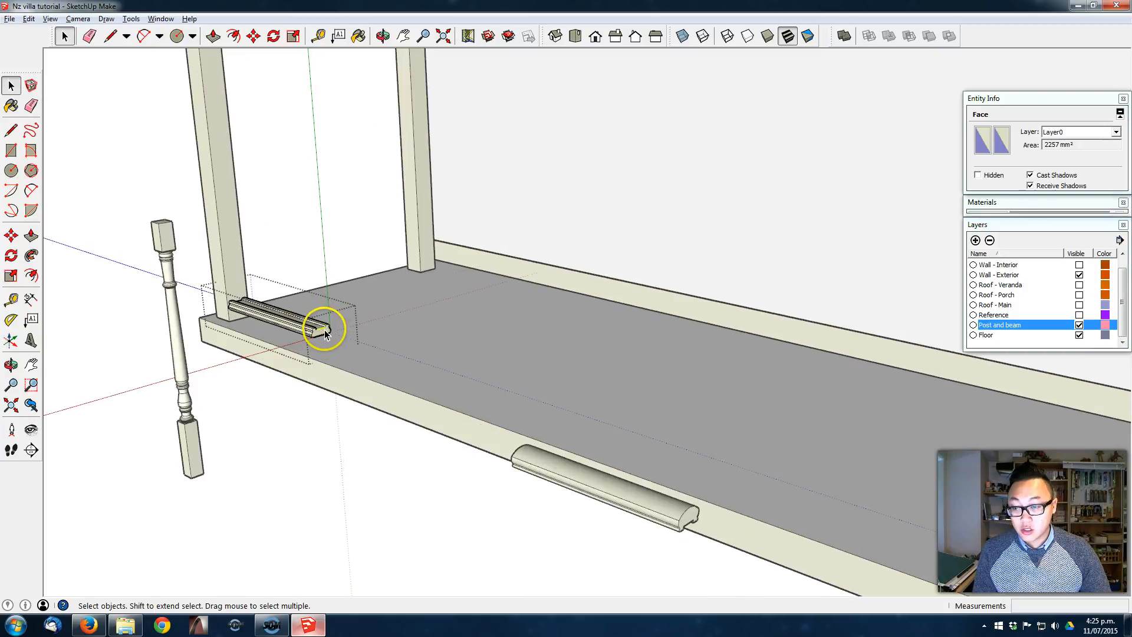
{"action": "left_click", "coordinate": [322, 334]}
{"action": "left_click", "coordinate": [321, 336]}
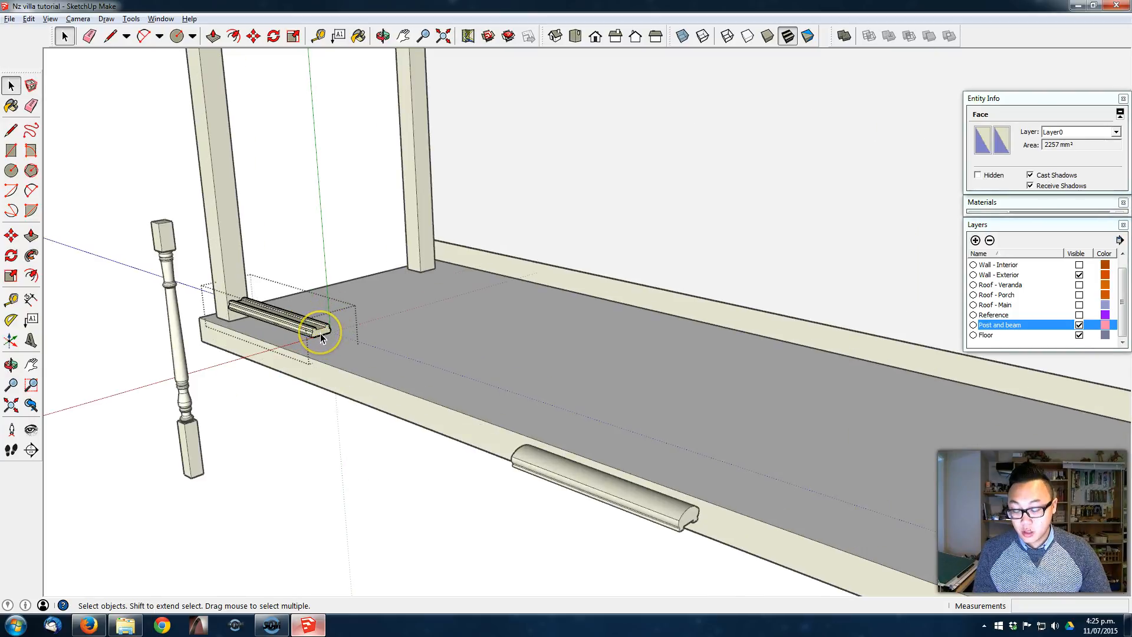
{"action": "key", "text": "m"}
{"action": "left_click", "coordinate": [321, 330]}
{"action": "middle_click_drag", "start_coordinate": [597, 412], "coordinate": [657, 399]}
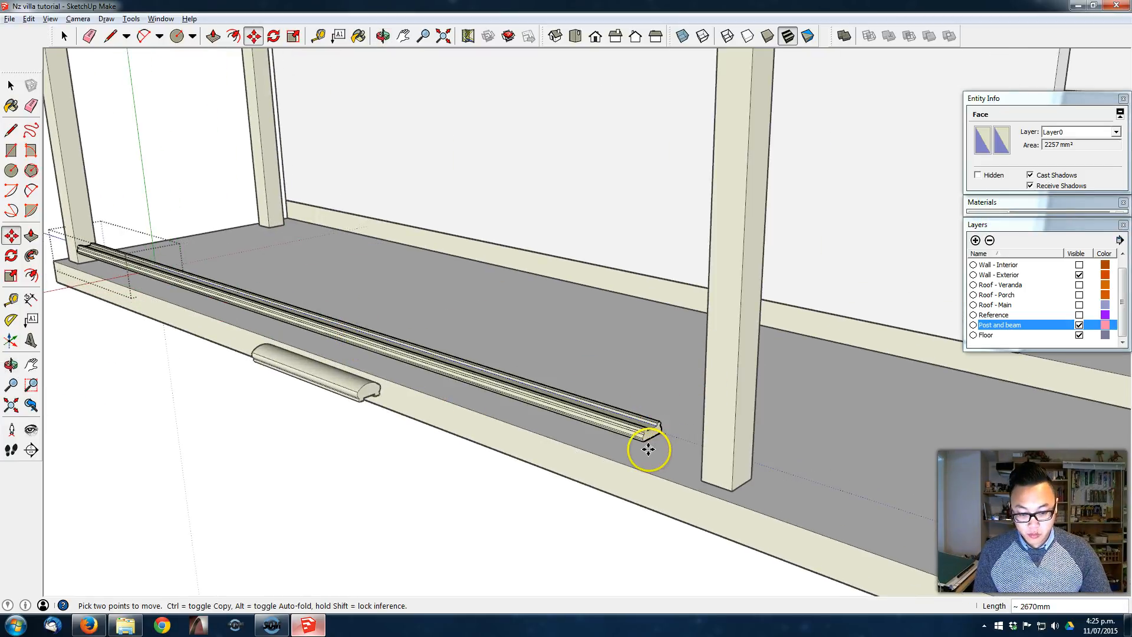
{"action": "key", "text": "k"}
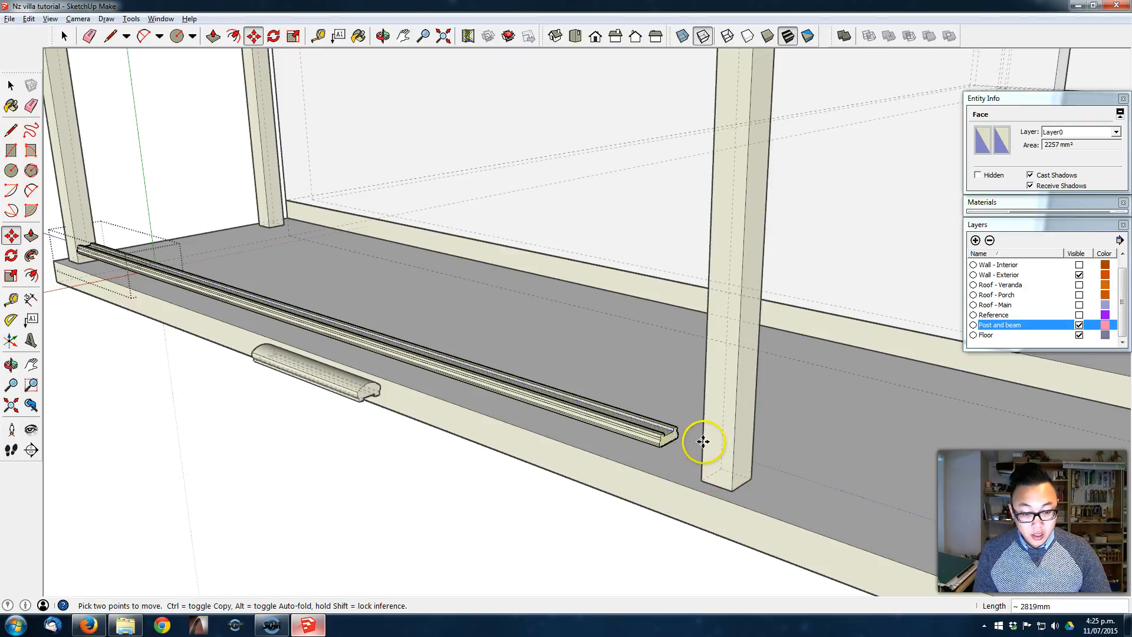
{"action": "middle_click_drag", "start_coordinate": [702, 480], "coordinate": [978, 412]}
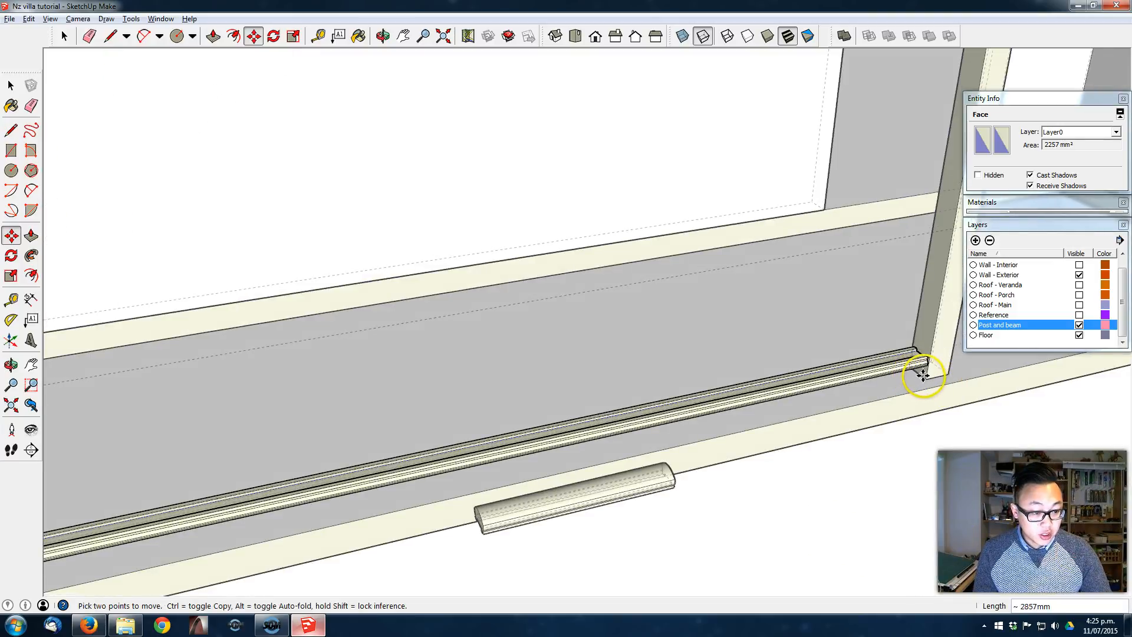
{"action": "key", "text": "Escape"}
Step: Push/Pull the bottom rail's free end face about 2859 mm to meet the next veranda post, and close the group
{"action": "middle_click_drag", "start_coordinate": [525, 320], "coordinate": [397, 335]}
{"action": "key", "text": "p"}
{"action": "left_click_drag", "start_coordinate": [247, 313], "coordinate": [753, 470]}
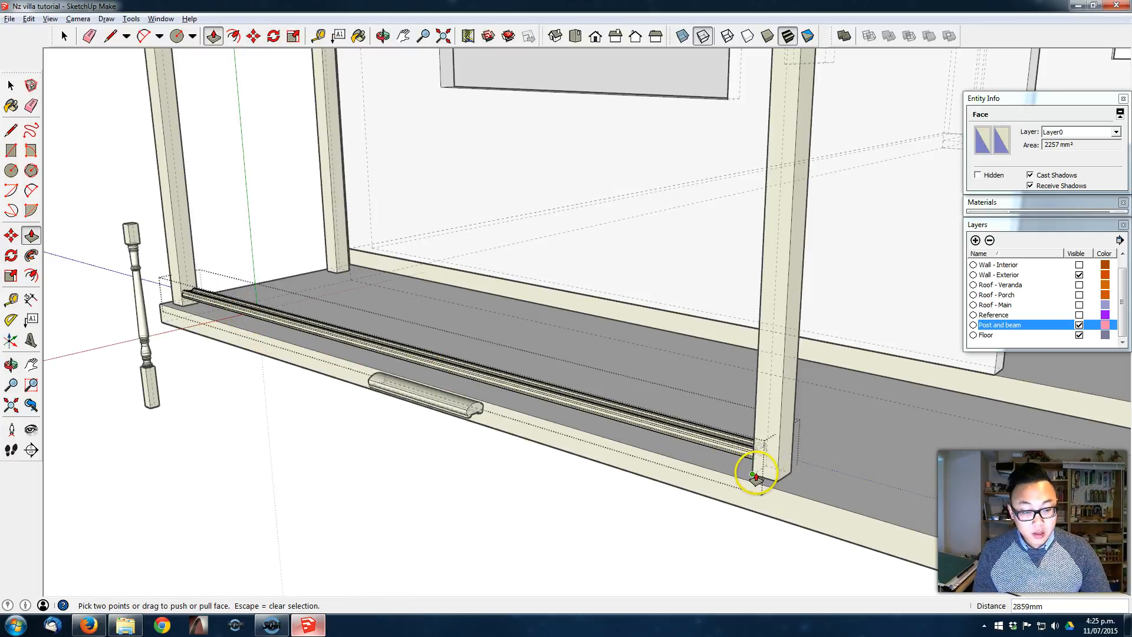
{"action": "middle_click_drag", "start_coordinate": [502, 414], "coordinate": [631, 372]}
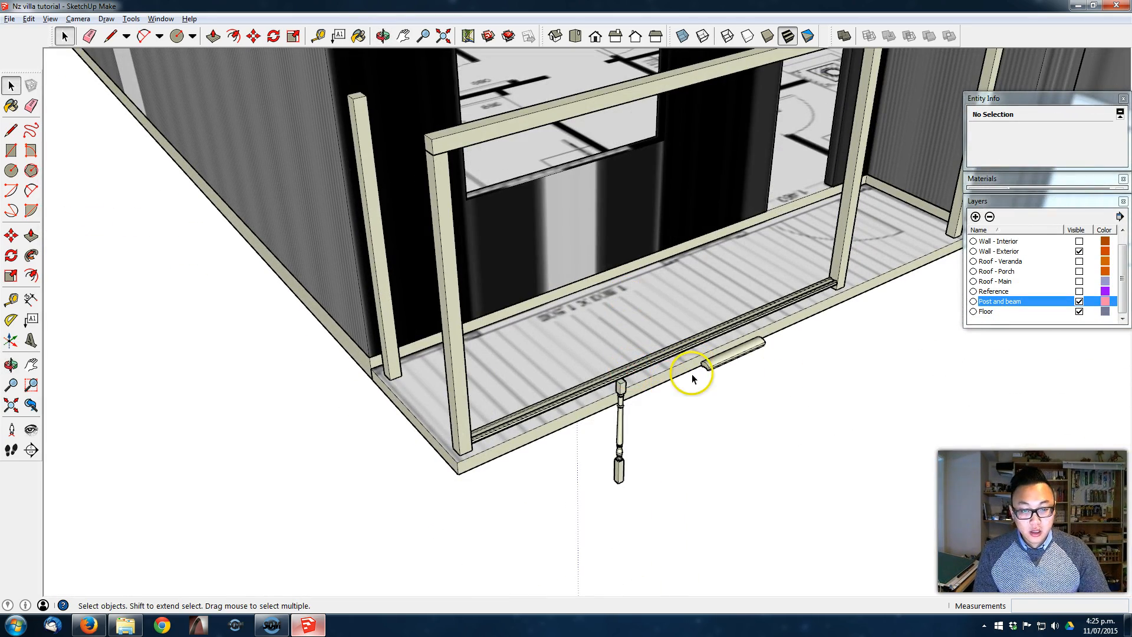
Step: Move the baluster by its bottom corner onto the recess edge of the bottom rail near the corner post
{"action": "left_click", "coordinate": [621, 487]}
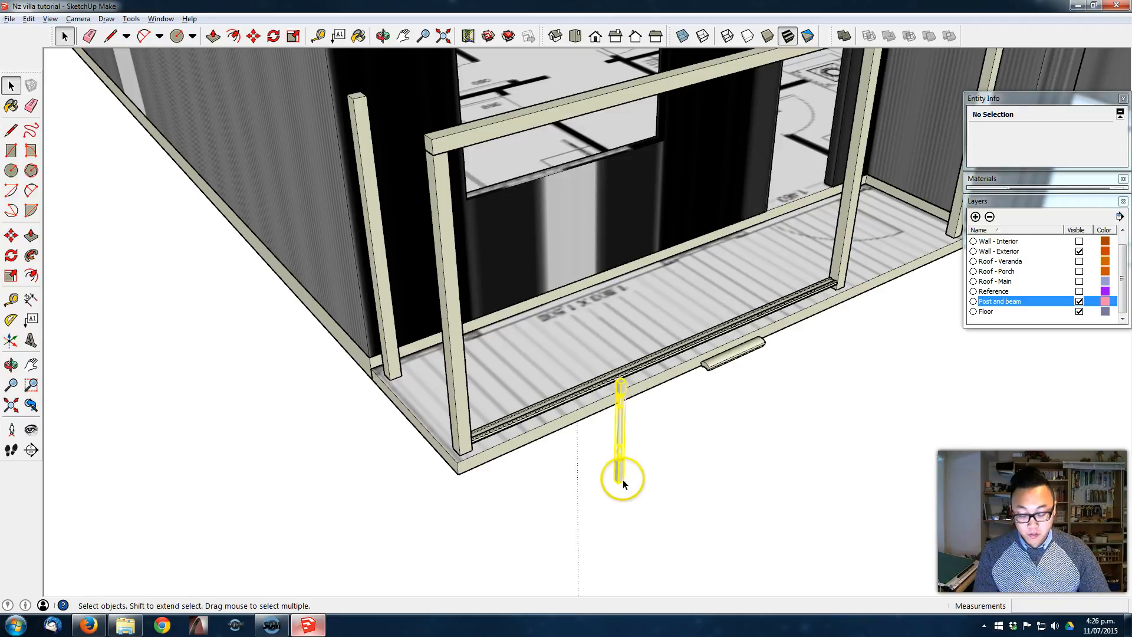
{"action": "key", "text": "m"}
{"action": "scroll", "coordinate": [622, 481], "scroll_direction": "up", "scroll_amount": 1}
{"action": "left_click", "coordinate": [620, 485]}
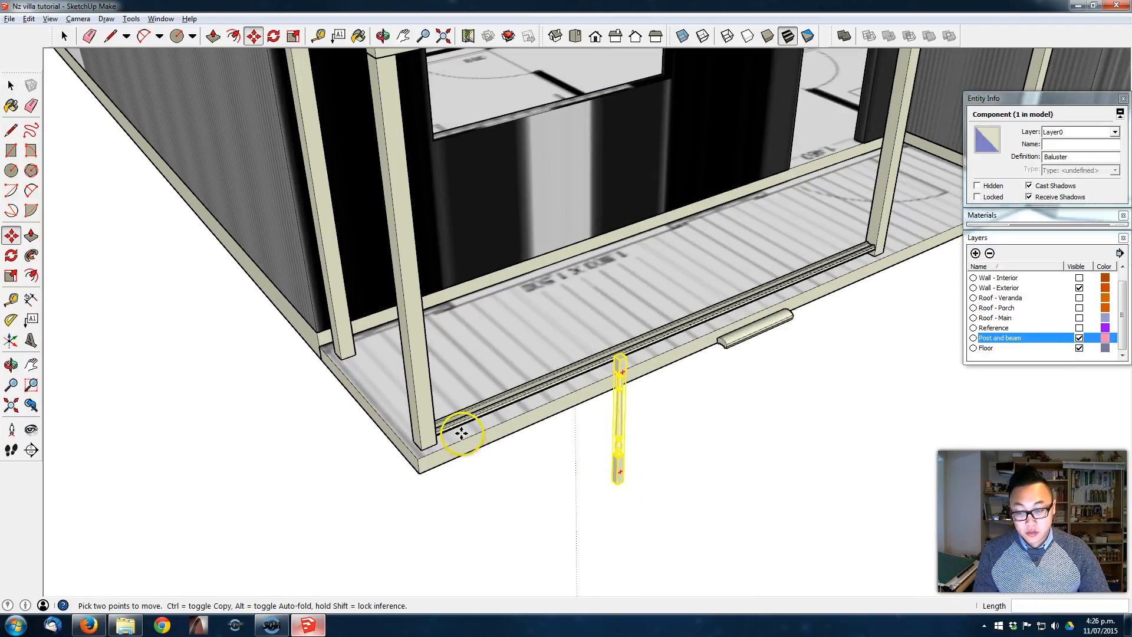
{"action": "scroll", "coordinate": [462, 430], "scroll_direction": "up", "scroll_amount": 5}
{"action": "scroll", "coordinate": [442, 411], "scroll_direction": "up", "scroll_amount": 2}
{"action": "middle_click_drag", "start_coordinate": [458, 402], "coordinate": [498, 345]}
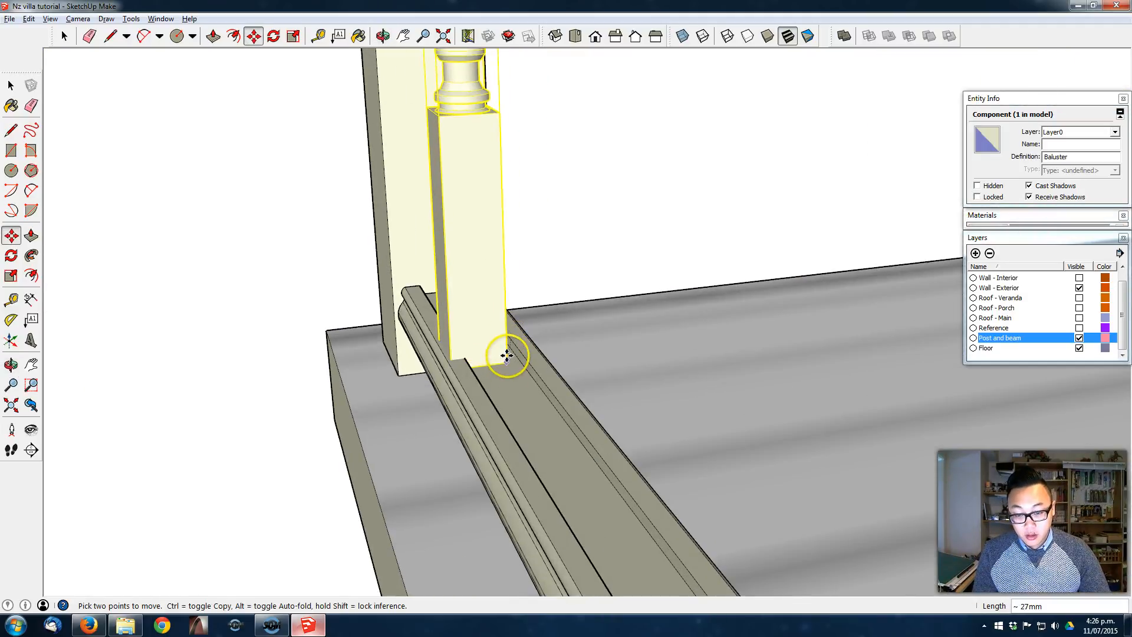
{"action": "scroll", "coordinate": [510, 354], "scroll_direction": "up", "scroll_amount": 2}
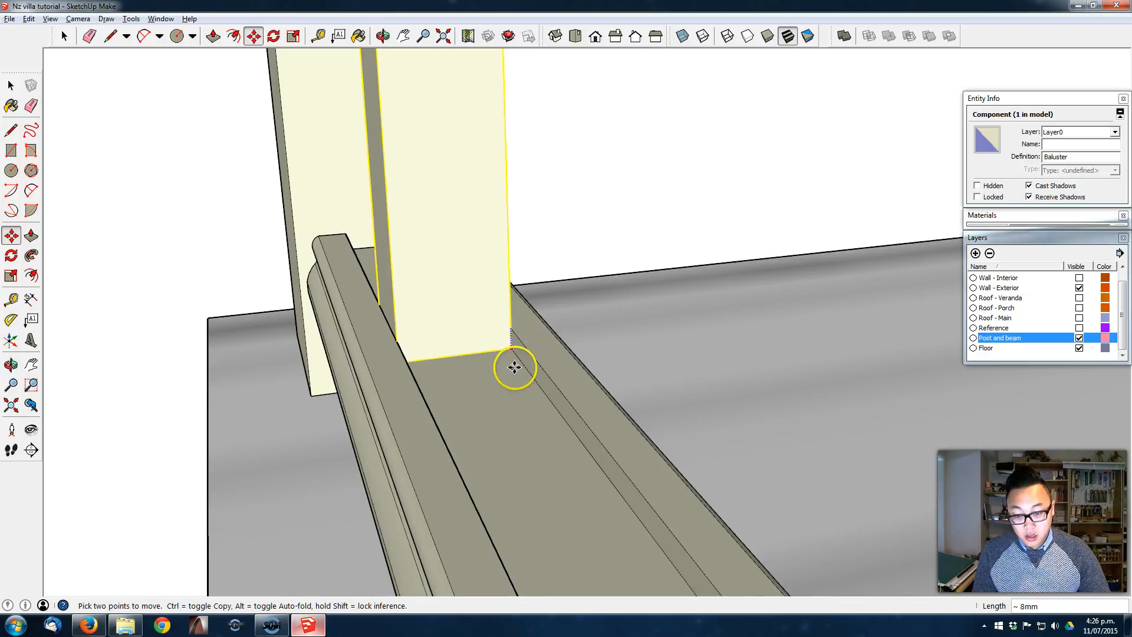
{"action": "middle_click_drag", "start_coordinate": [507, 369], "coordinate": [759, 416]}
{"action": "left_click", "coordinate": [746, 399]}
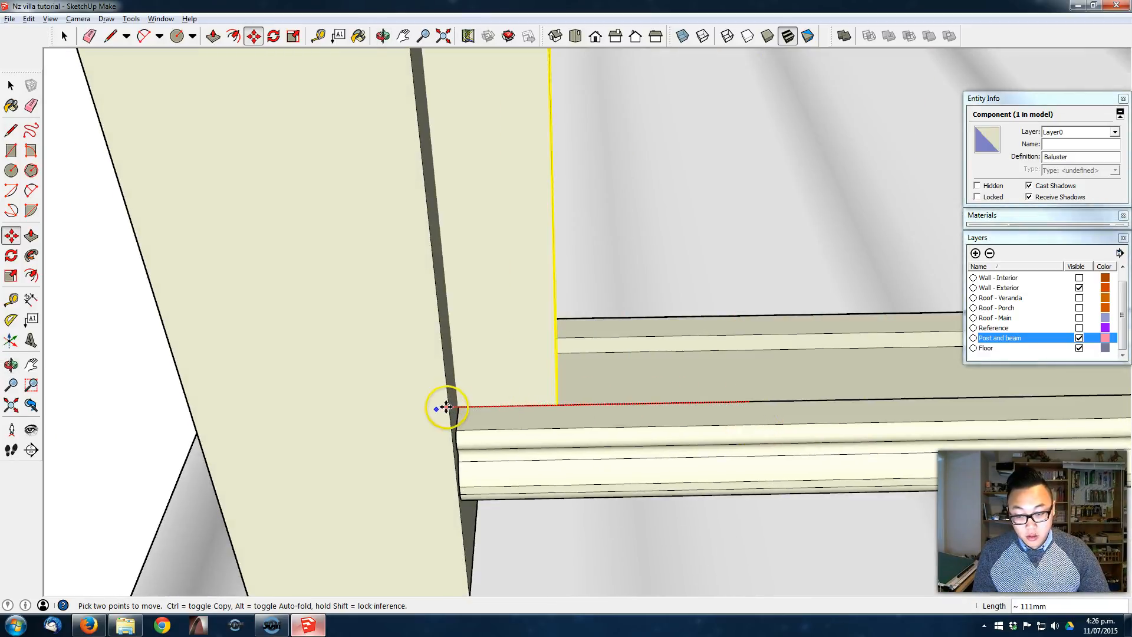
Step: Slide the baluster along the bottom rail, leaving a small gap between its base and the corner post
{"action": "left_click", "coordinate": [453, 405]}
{"action": "left_click", "coordinate": [459, 406]}
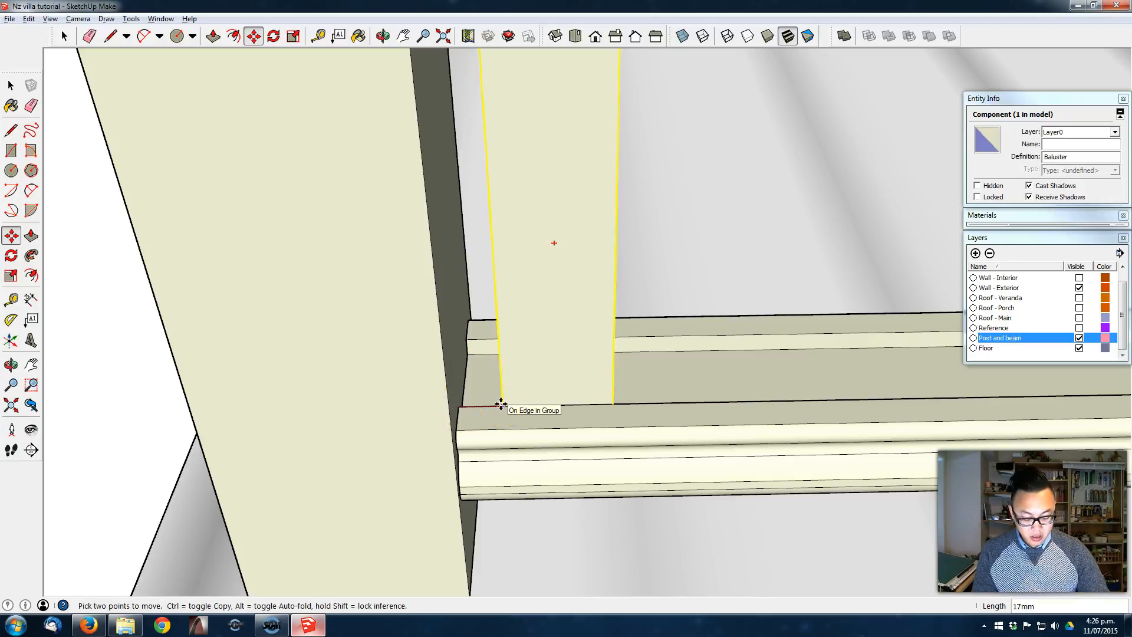
{"action": "left_click", "coordinate": [525, 364]}
{"action": "scroll", "coordinate": [576, 327], "scroll_direction": "down", "scroll_amount": 3}
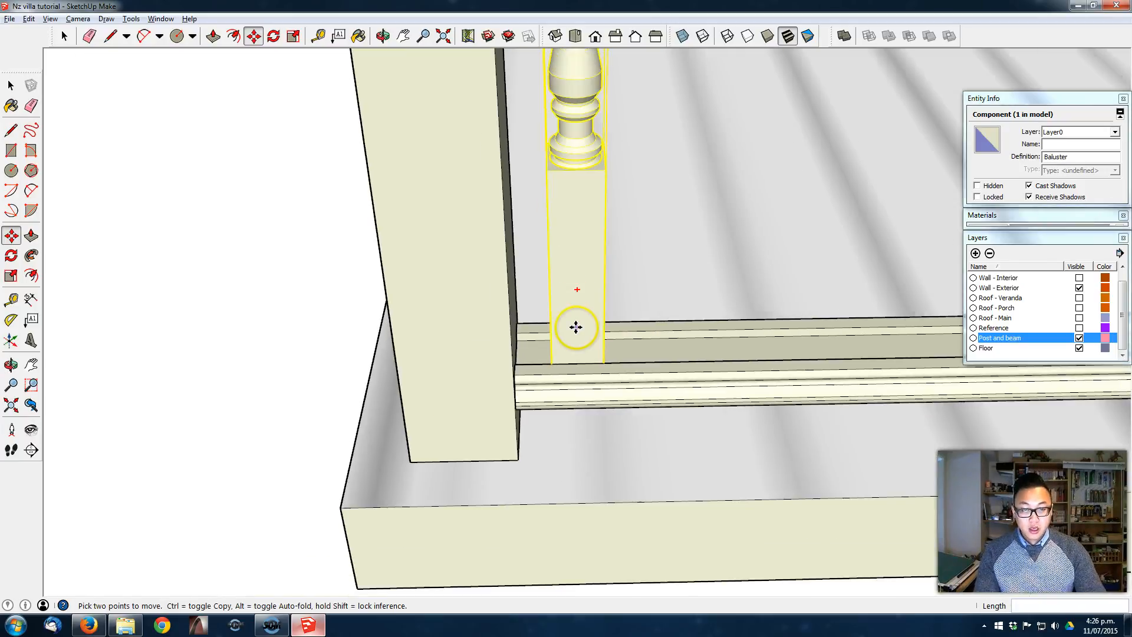
{"action": "scroll", "coordinate": [576, 327], "scroll_direction": "down", "scroll_amount": 3}
{"action": "middle_click_drag", "start_coordinate": [575, 324], "coordinate": [467, 399]}
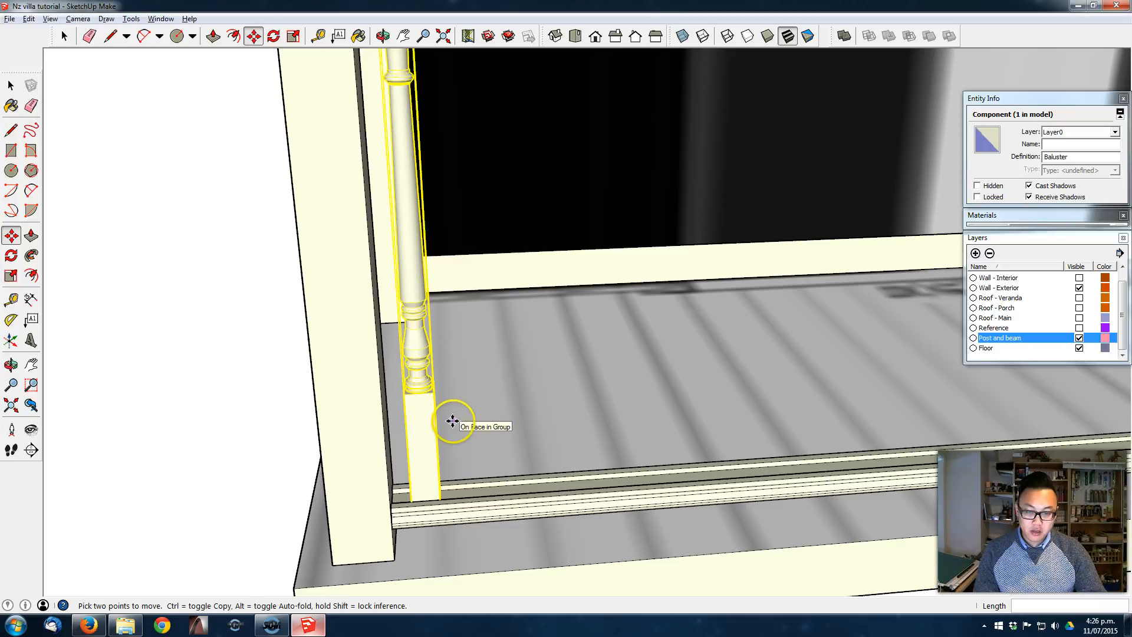
Step: Place a vertical Tape Measure guide 90 mm from the baluster's base edge on the side away from the corner post
{"action": "key", "text": "r"}
{"action": "key", "text": "t"}
{"action": "left_click", "coordinate": [436, 436]}
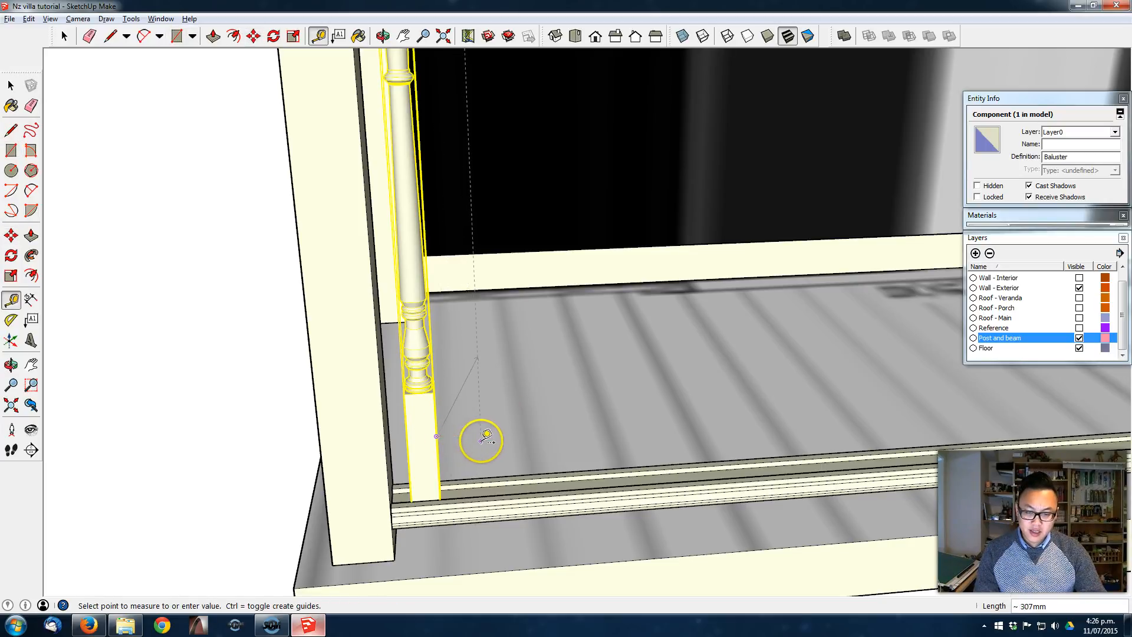
{"action": "middle_click_drag", "start_coordinate": [467, 359], "coordinate": [437, 408]}
{"action": "scroll", "coordinate": [431, 401], "scroll_direction": "down", "scroll_amount": 3}
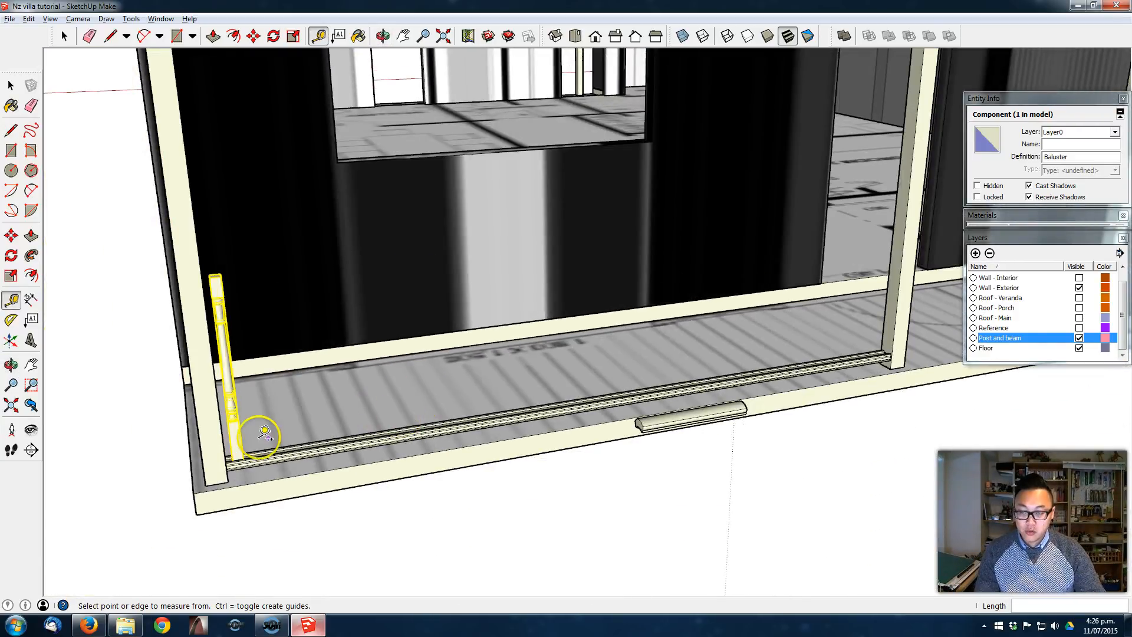
{"action": "scroll", "coordinate": [295, 429], "scroll_direction": "up", "scroll_amount": 3}
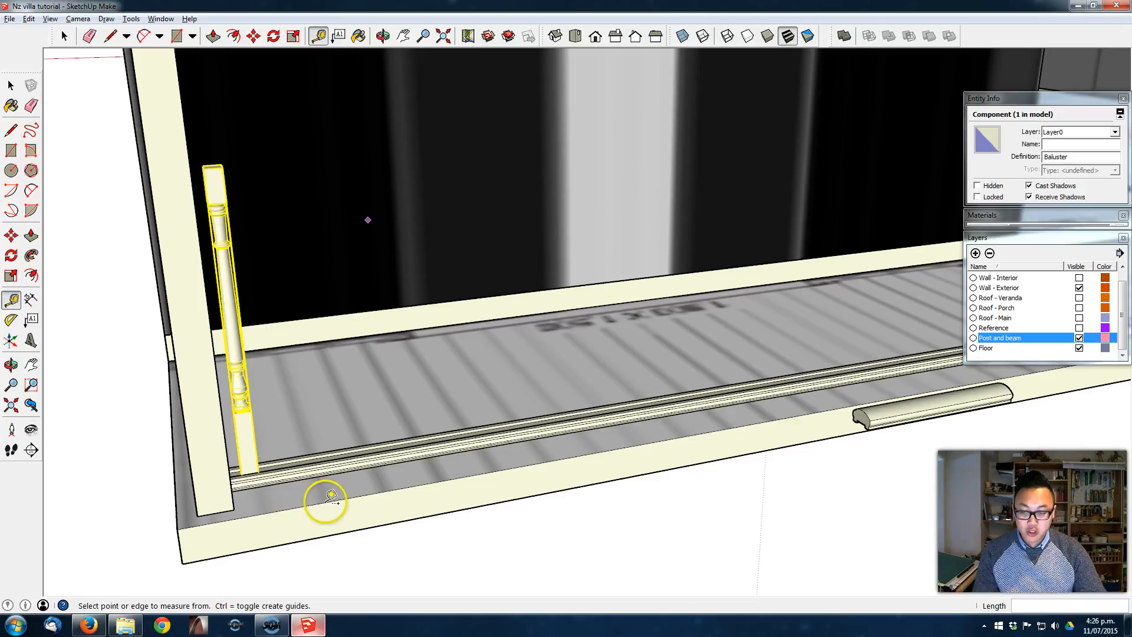
{"action": "scroll", "coordinate": [268, 446], "scroll_direction": "up", "scroll_amount": 3}
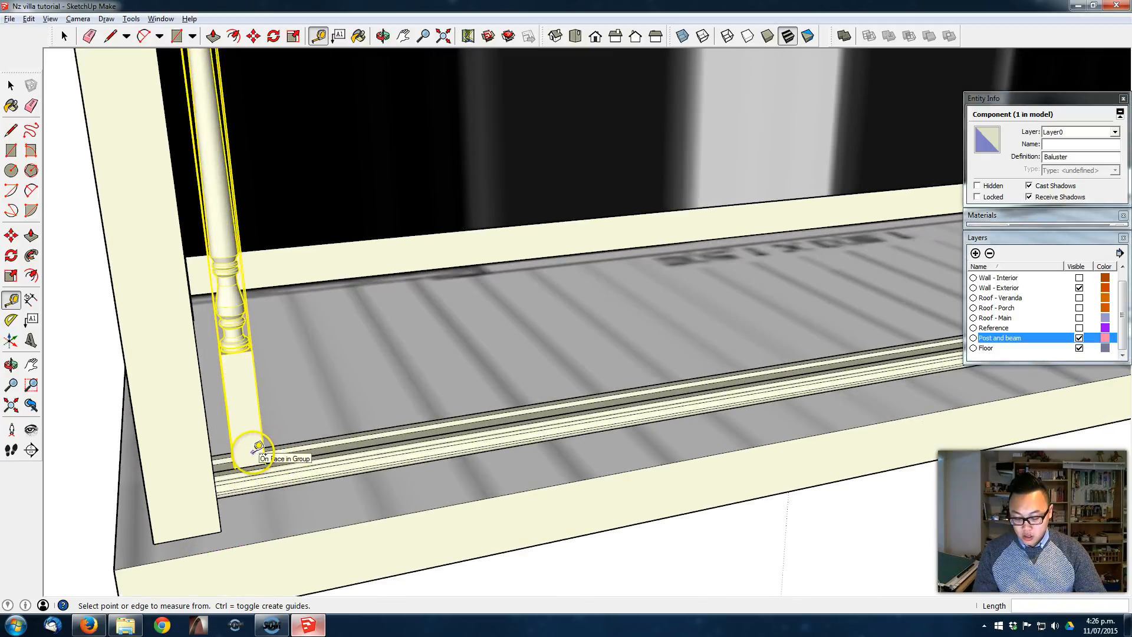
{"action": "scroll", "coordinate": [254, 450], "scroll_direction": "up", "scroll_amount": 2}
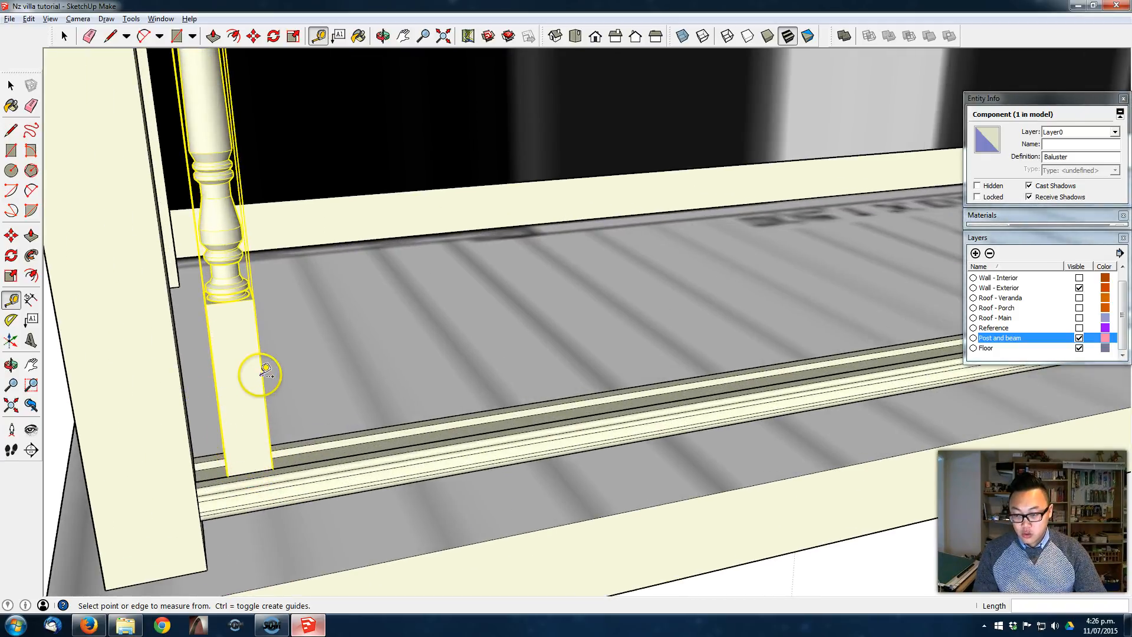
{"action": "left_click", "coordinate": [261, 371]}
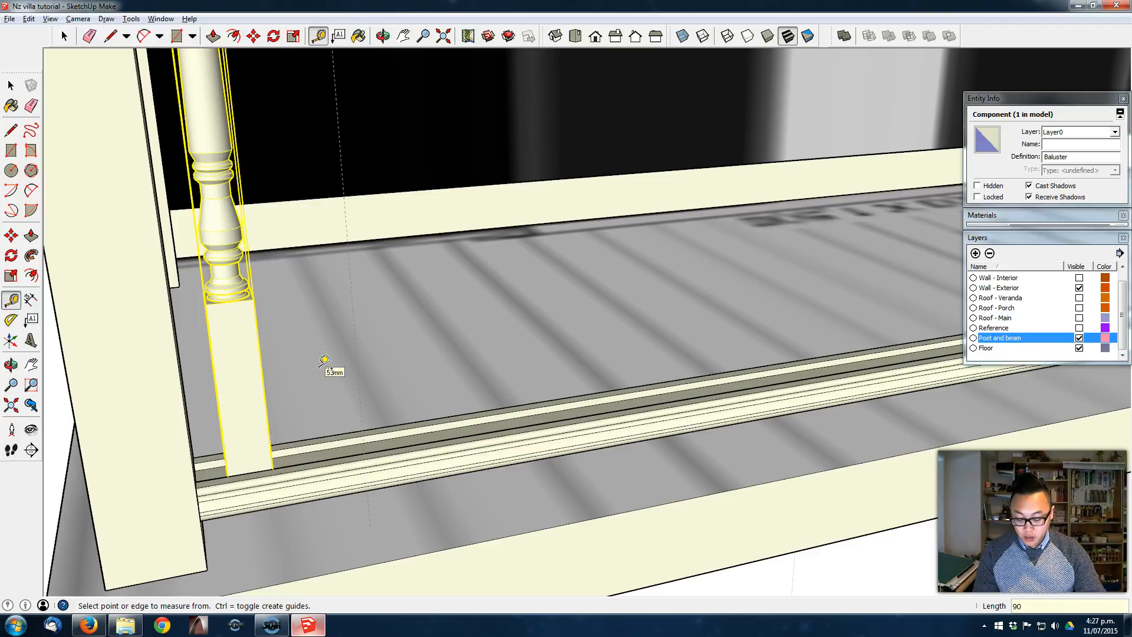
{"action": "scroll", "coordinate": [242, 364], "scroll_direction": "down", "scroll_amount": 2}
{"action": "middle_click_drag", "start_coordinate": [244, 361], "coordinate": [186, 421]}
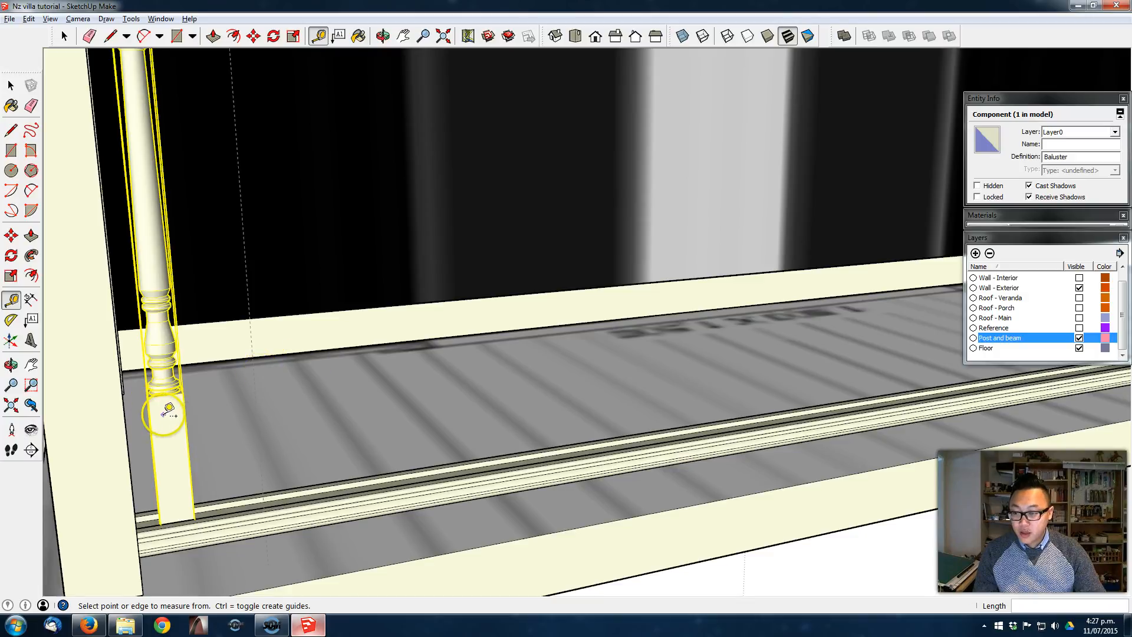
Step: Copy the baluster 132 mm along the bottom rail so the copy's near edge meets the vertical guide
{"action": "key", "text": "space"}
{"action": "right_click", "coordinate": [165, 418]}
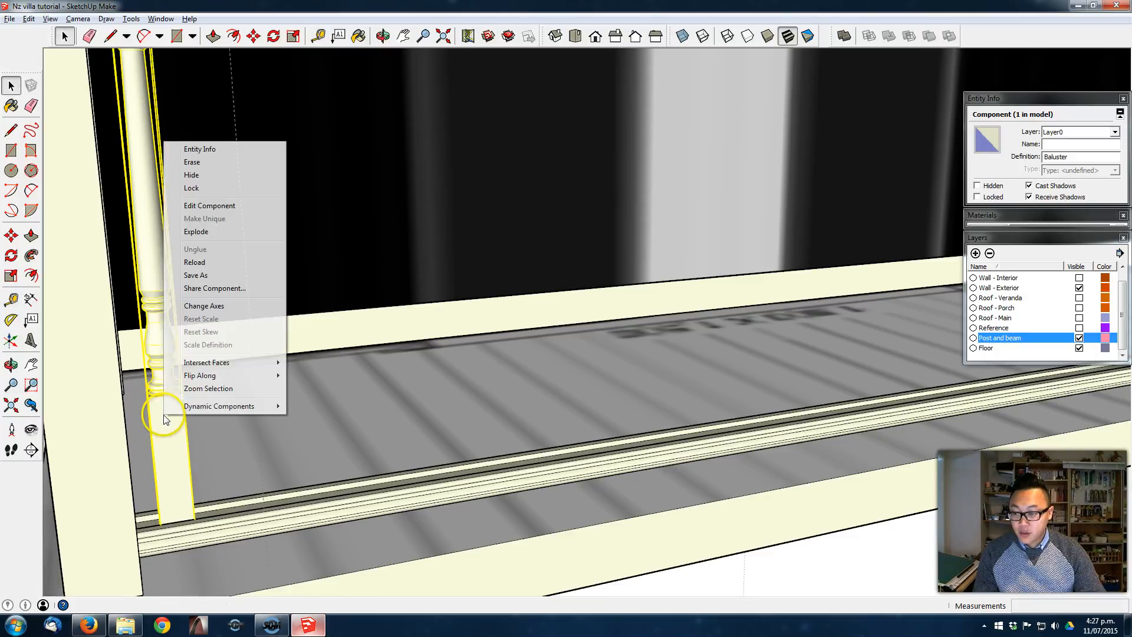
{"action": "left_click", "coordinate": [183, 455]}
{"action": "scroll", "coordinate": [174, 443], "scroll_direction": "up", "scroll_amount": 3}
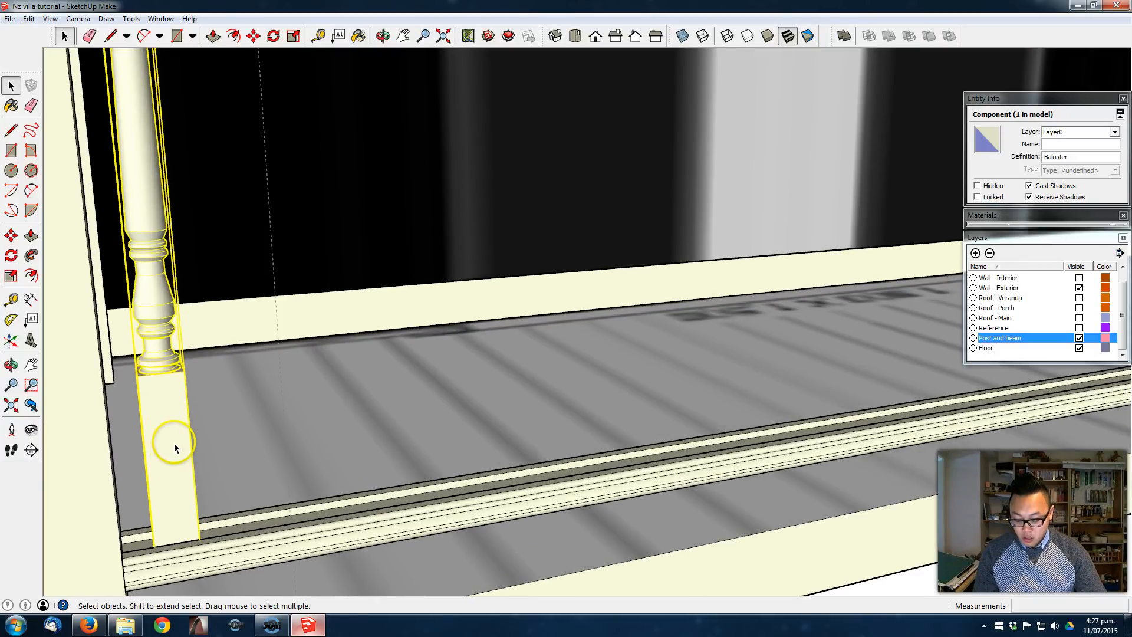
{"action": "key", "text": "m"}
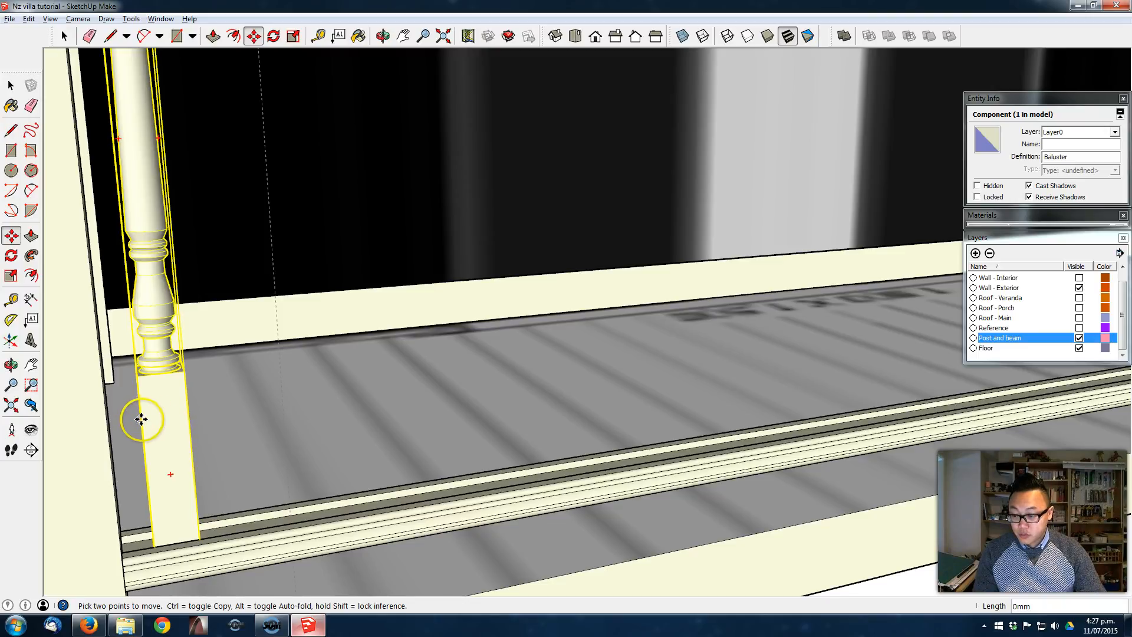
{"action": "left_click", "coordinate": [139, 429]}
{"action": "key", "text": "ctrl"}
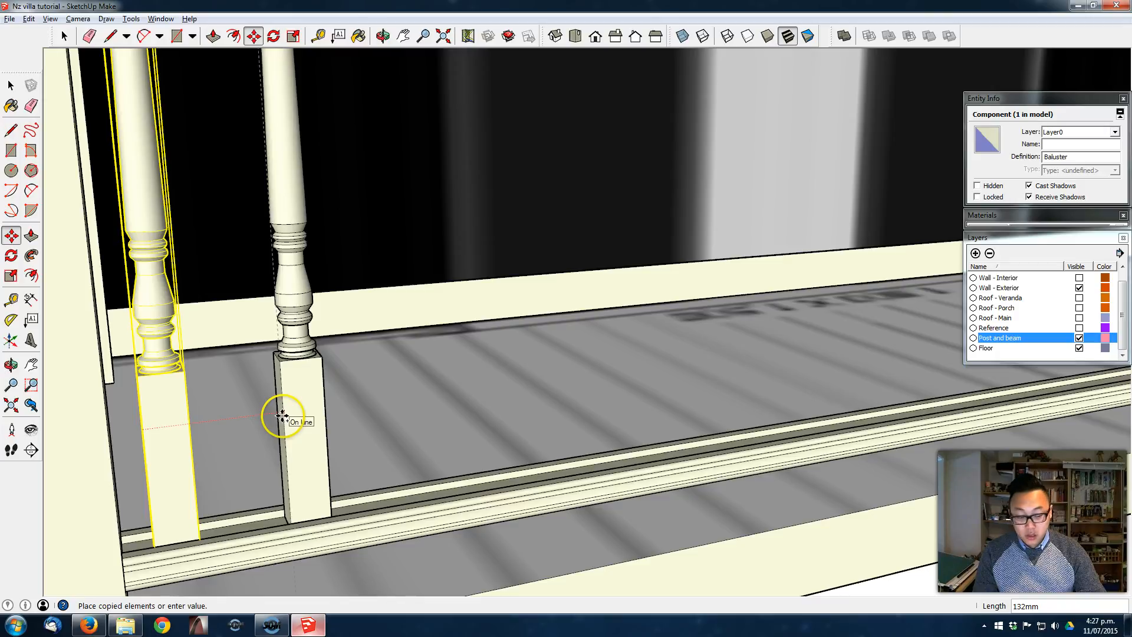
{"action": "left_click", "coordinate": [282, 416]}
{"action": "middle_click_drag", "start_coordinate": [303, 387], "coordinate": [310, 455]}
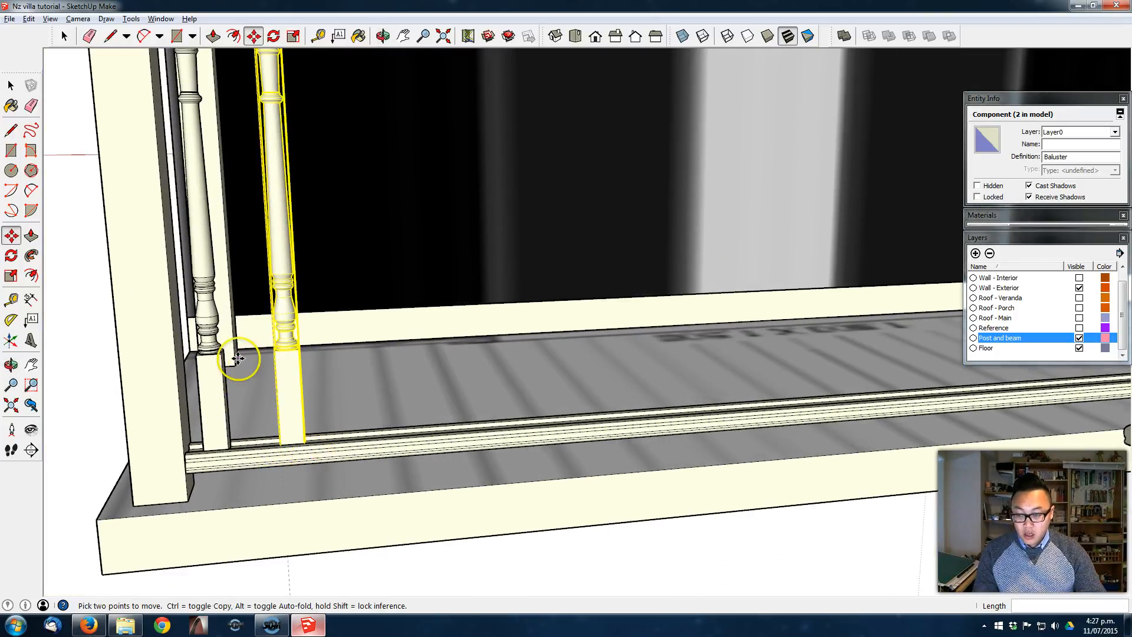
Step: Group the two balusters together and open the new group for editing
{"action": "key", "text": "space"}
{"action": "left_click", "coordinate": [214, 383], "text": "shift"}
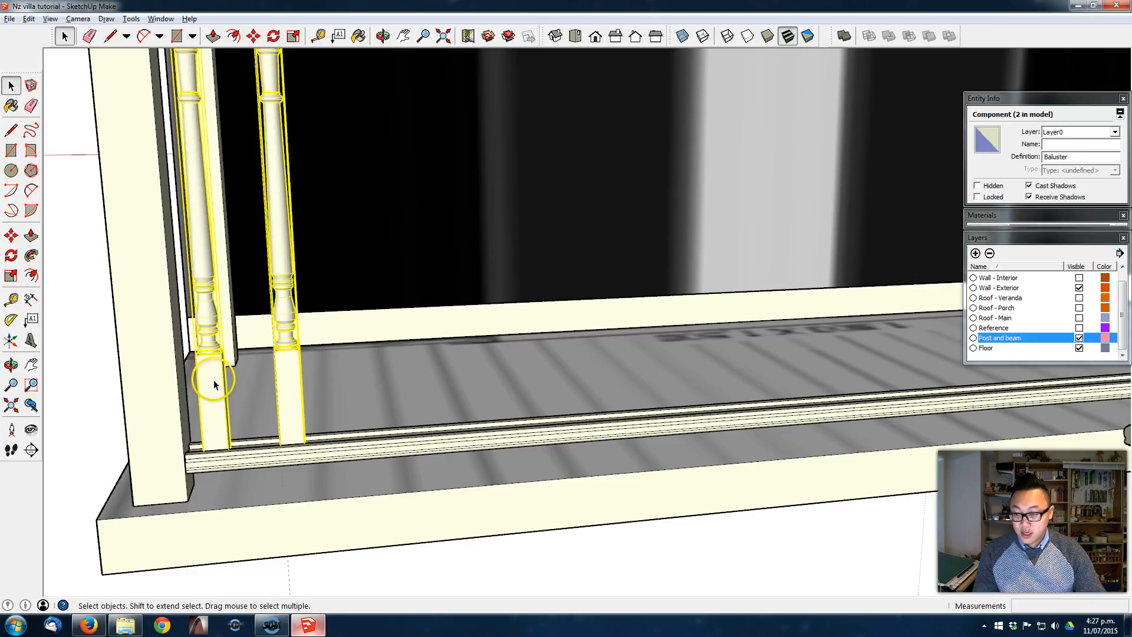
{"action": "right_click", "coordinate": [214, 377]}
{"action": "left_click", "coordinate": [303, 498]}
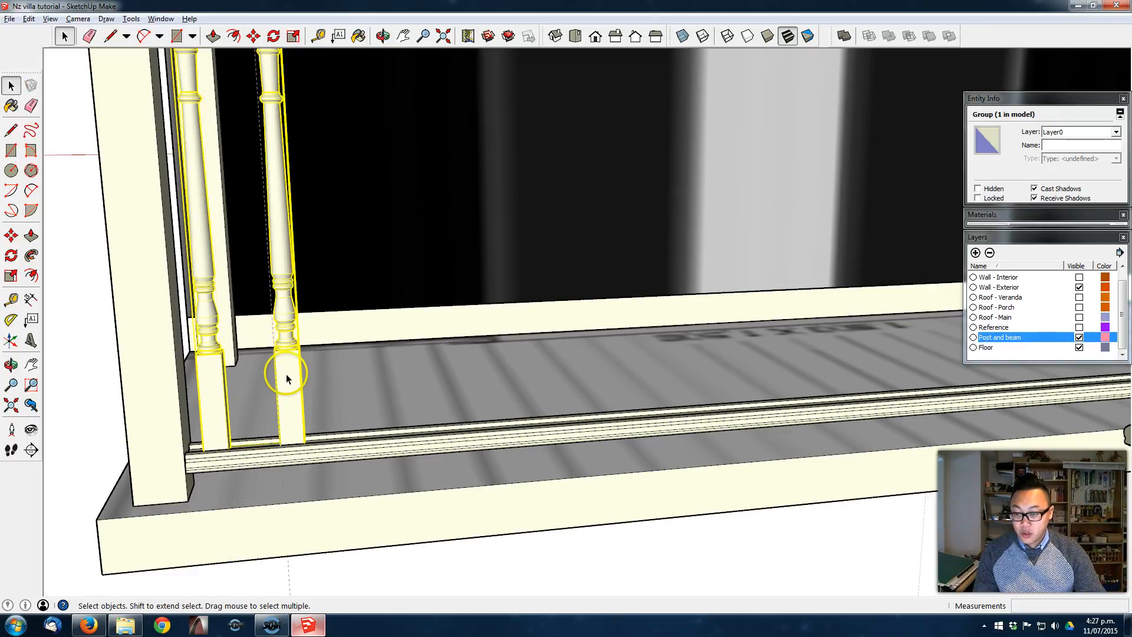
{"action": "double_click", "coordinate": [286, 373]}
{"action": "scroll", "coordinate": [580, 394], "scroll_direction": "down", "scroll_amount": 4}
{"action": "middle_click_drag", "start_coordinate": [377, 406], "coordinate": [467, 436]}
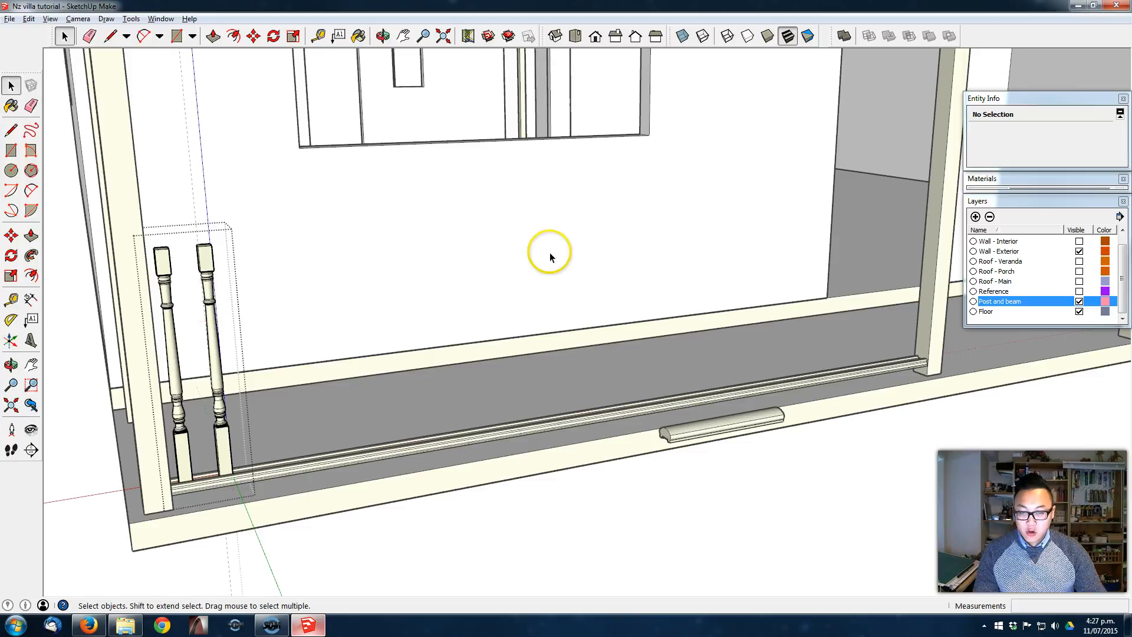
{"action": "middle_click_drag", "start_coordinate": [531, 260], "coordinate": [564, 303]}
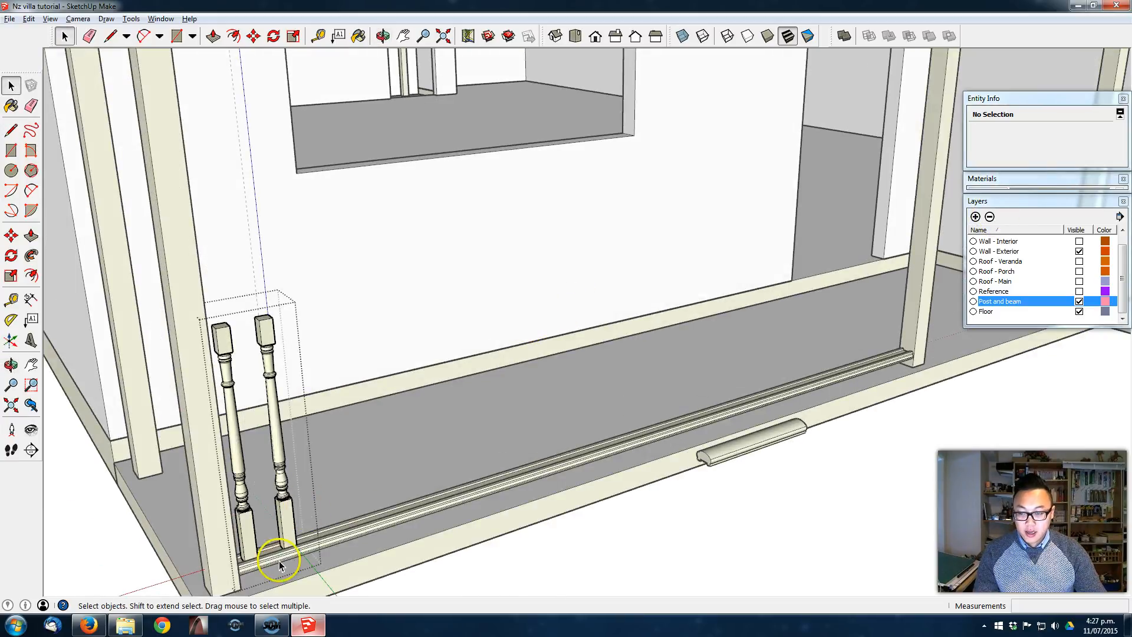
Step: Array the second baluster along the bottom rail as 15 copies, matching the spacing of the first pair
{"action": "scroll", "coordinate": [280, 538], "scroll_direction": "up", "scroll_amount": 5}
{"action": "middle_click_drag", "start_coordinate": [281, 538], "coordinate": [263, 449]}
{"action": "left_click", "coordinate": [290, 459]}
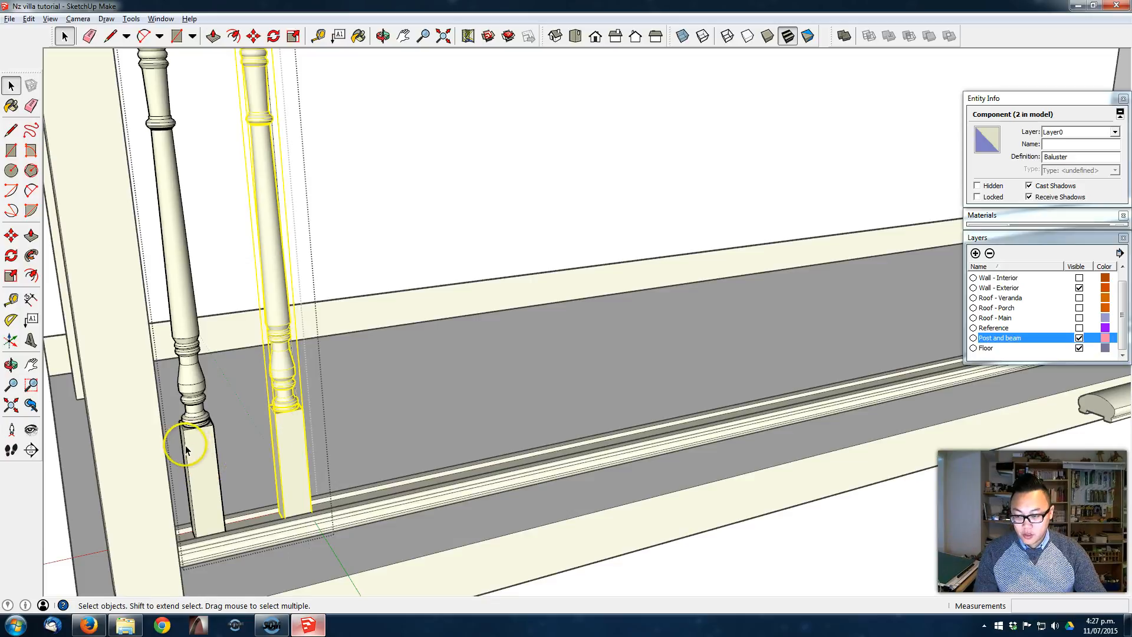
{"action": "middle_click_drag", "start_coordinate": [274, 423], "coordinate": [266, 422]}
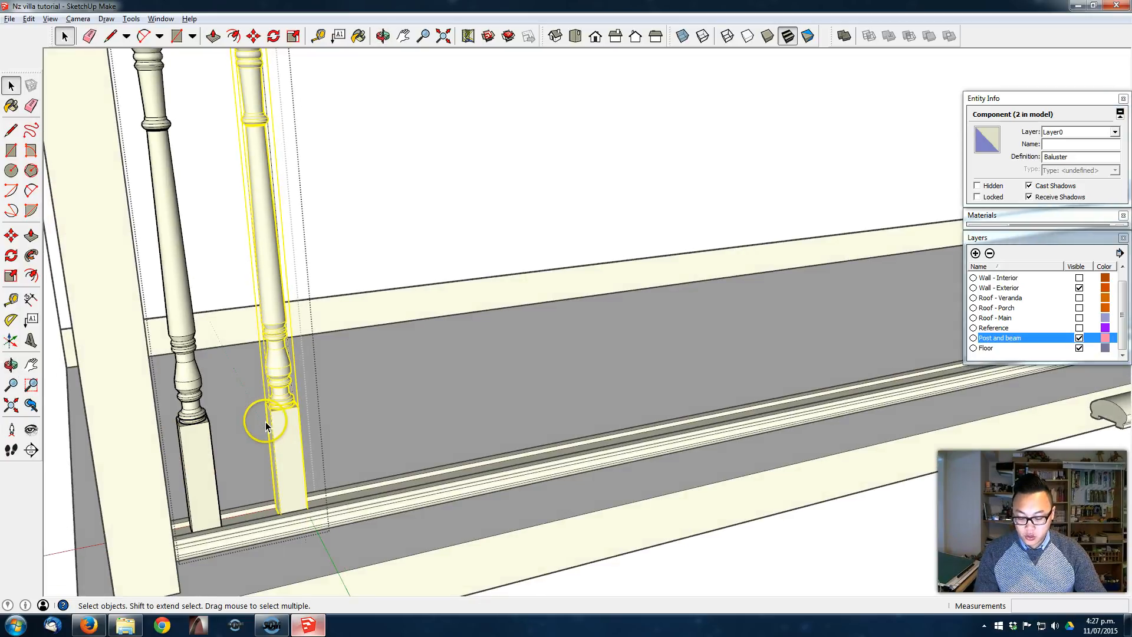
{"action": "key", "text": "m"}
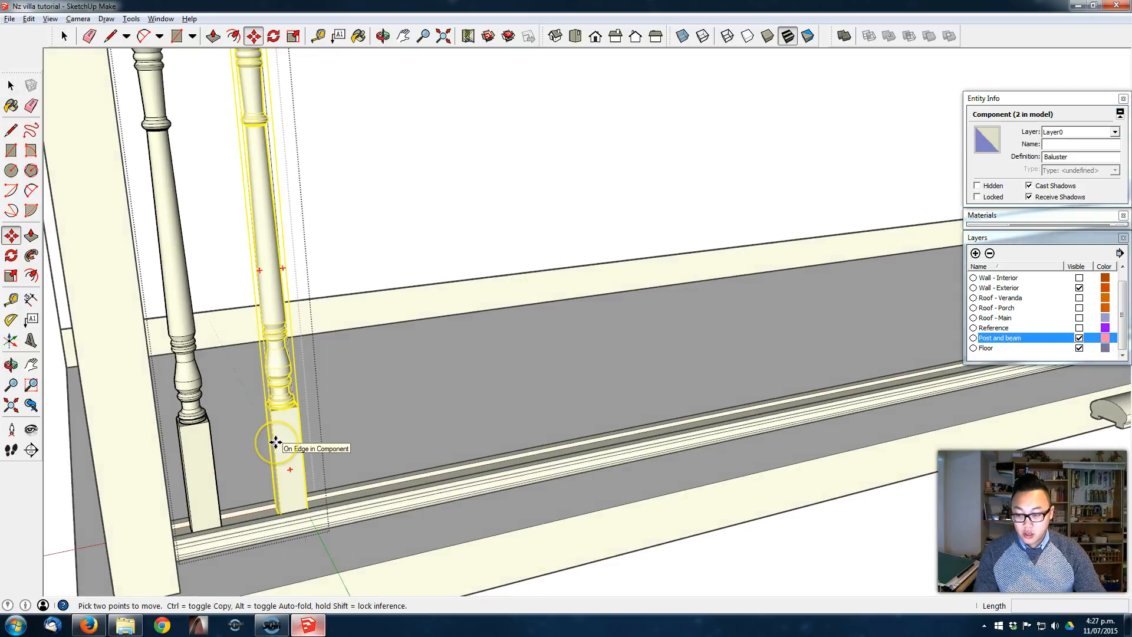
{"action": "left_click", "coordinate": [275, 442]}
{"action": "key", "text": "ctrl"}
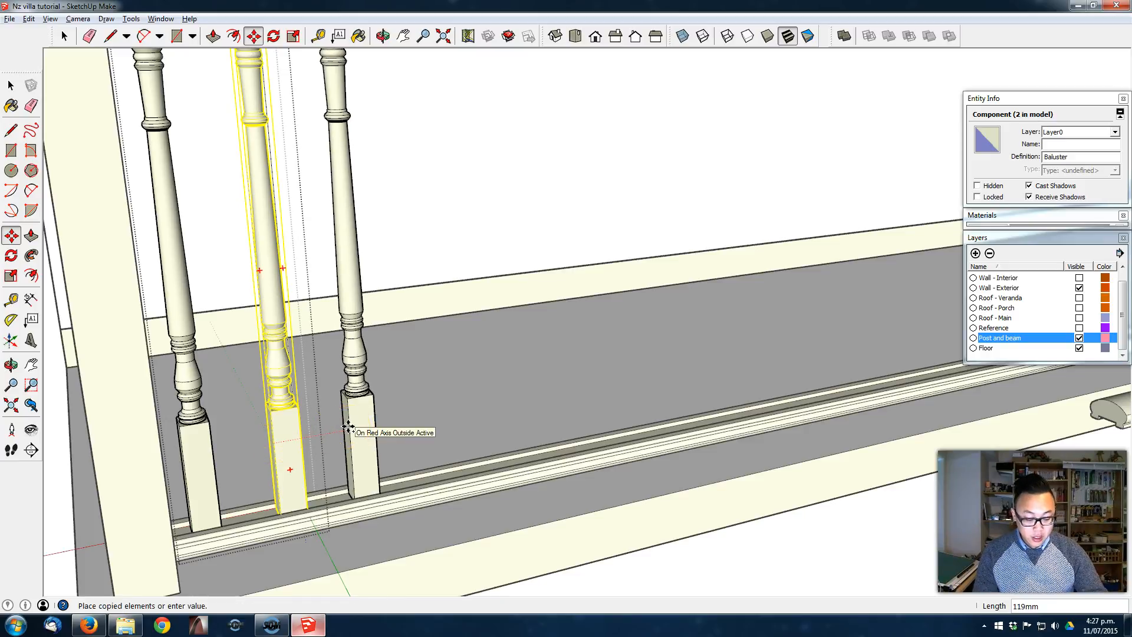
{"action": "left_click", "coordinate": [348, 426]}
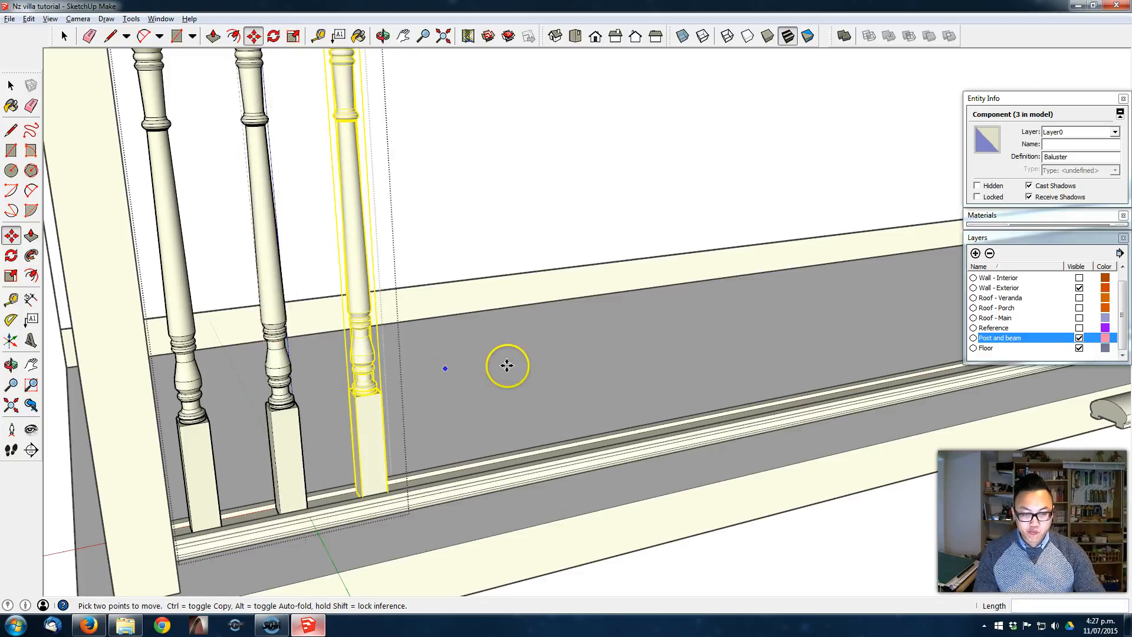
{"action": "scroll", "coordinate": [614, 356], "scroll_direction": "down", "scroll_amount": 5}
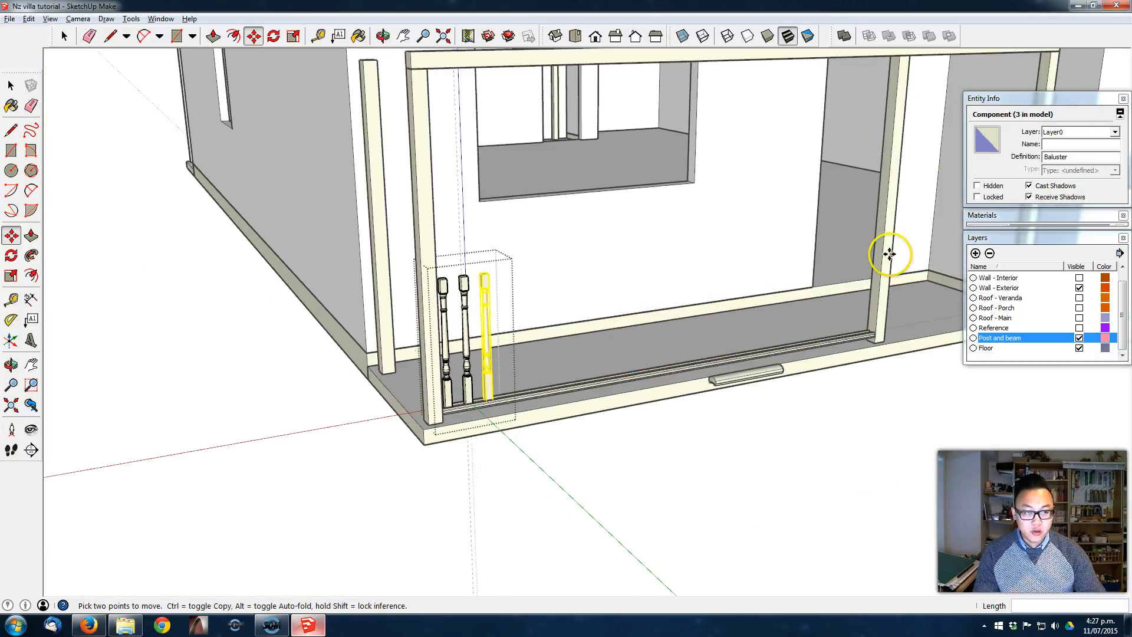
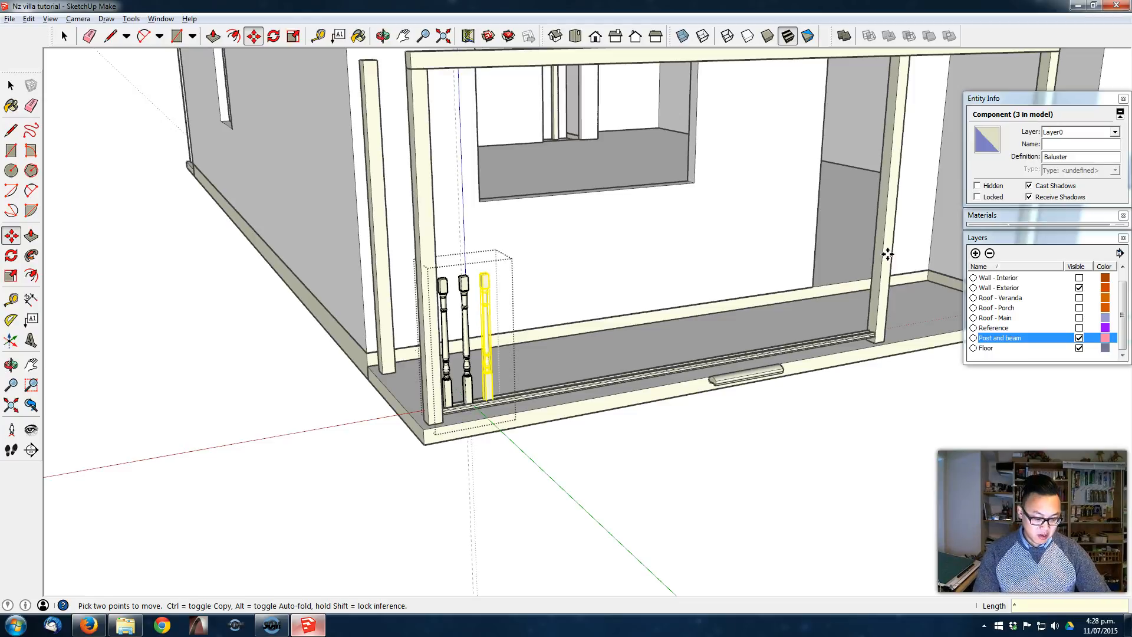
{"action": "key", "text": "Return"}
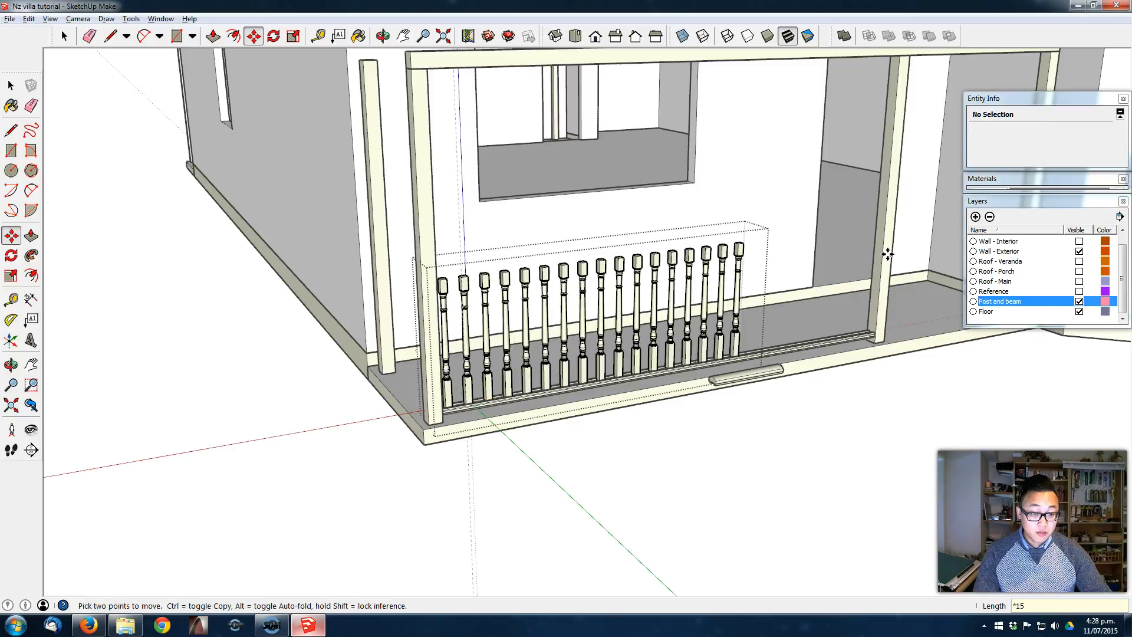
{"action": "middle_click_drag", "start_coordinate": [880, 252], "coordinate": [256, 429]}
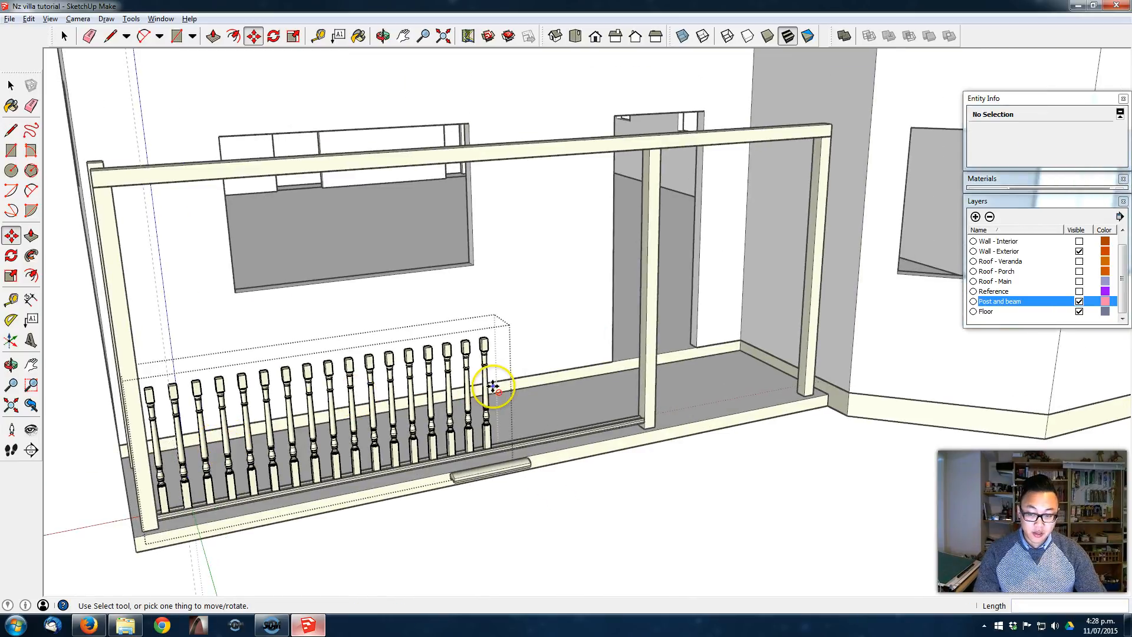
Step: Copy the last baluster 132 mm along the bottom rail and multiply it into 8 copies toward the intermediate post
{"action": "scroll", "coordinate": [487, 485], "scroll_direction": "up", "scroll_amount": 2}
{"action": "scroll", "coordinate": [518, 434], "scroll_direction": "up", "scroll_amount": 2}
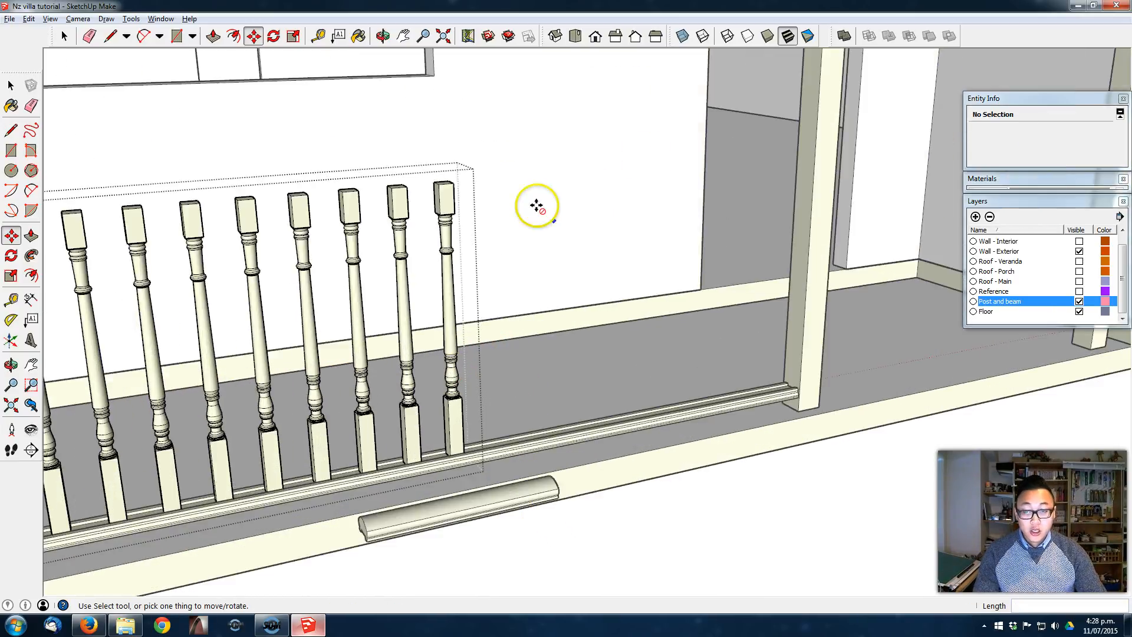
{"action": "scroll", "coordinate": [482, 291], "scroll_direction": "down", "scroll_amount": 1}
{"action": "key", "text": "space"}
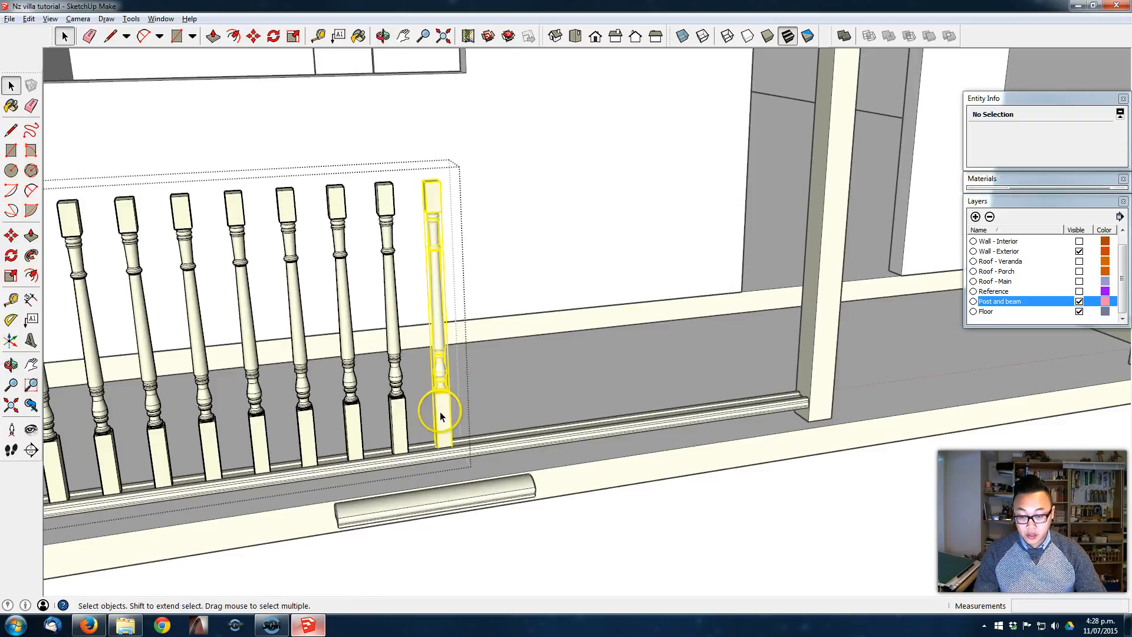
{"action": "left_click", "coordinate": [440, 412]}
{"action": "scroll", "coordinate": [440, 412], "scroll_direction": "up", "scroll_amount": 2}
{"action": "key", "text": "m"}
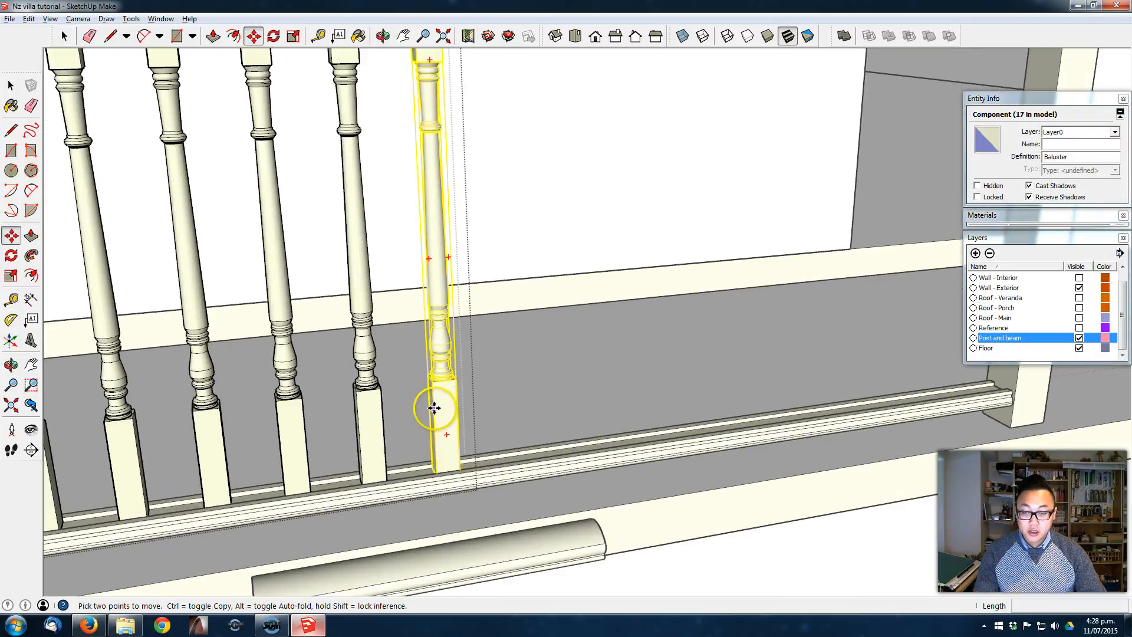
{"action": "left_click", "coordinate": [433, 408]}
{"action": "key", "text": "ctrl"}
{"action": "left_click", "coordinate": [506, 404]}
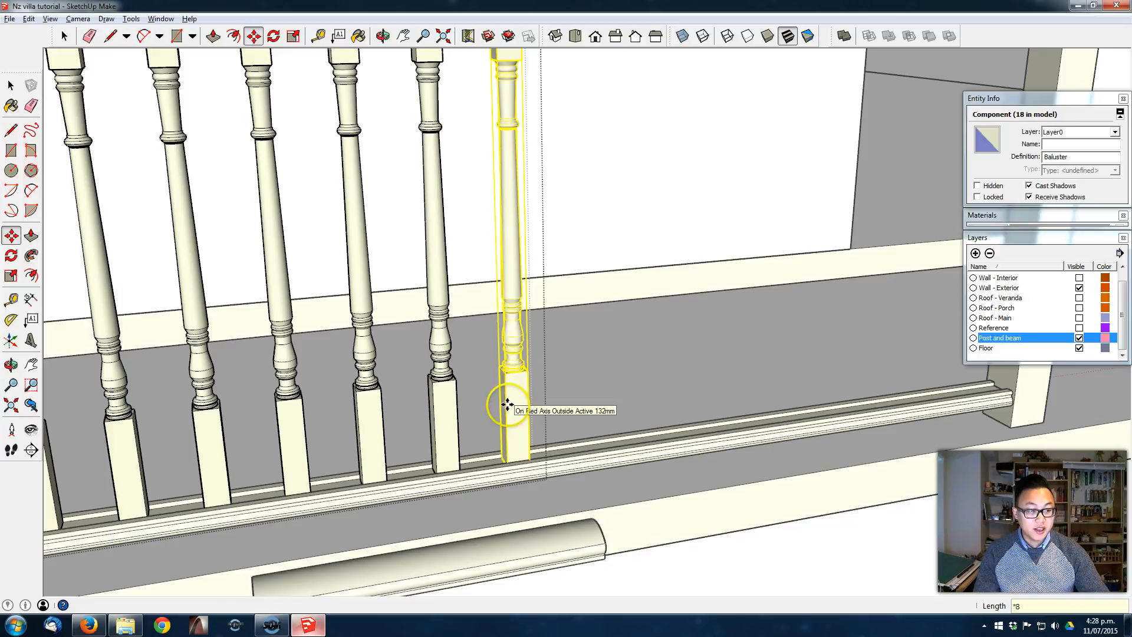
{"action": "type", "text": "*8"}
{"action": "key", "text": "Return"}
Step: Copy the end baluster once more along the bottom rail to fill the remaining gap beside the intermediate post
{"action": "middle_click_drag", "start_coordinate": [514, 397], "coordinate": [323, 450]}
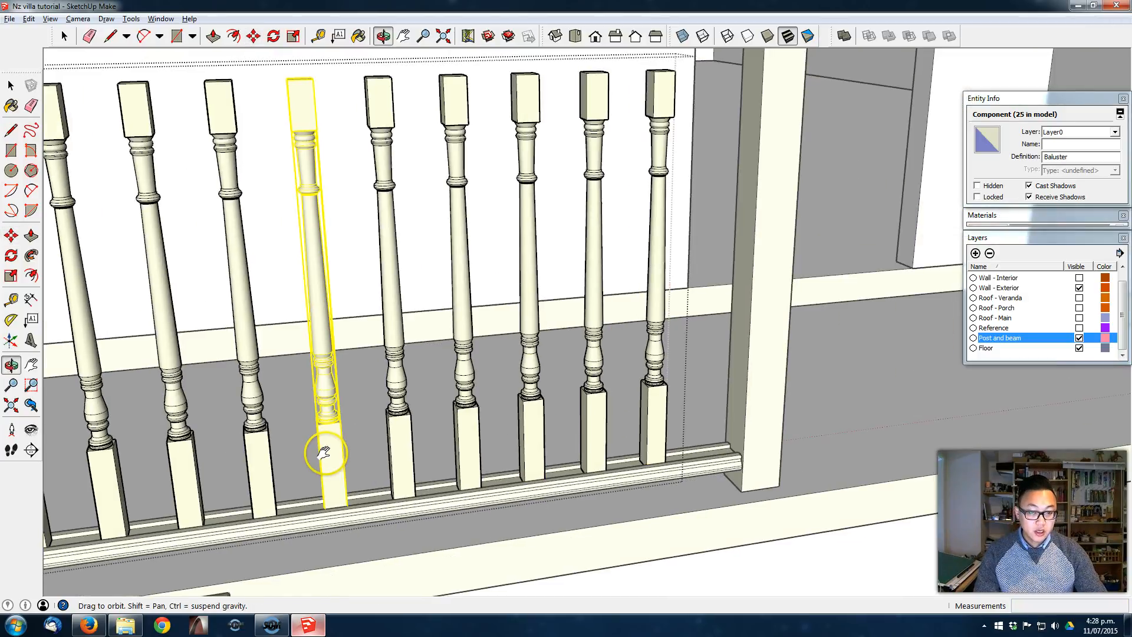
{"action": "key", "text": "space"}
{"action": "key", "text": "m"}
{"action": "left_click", "coordinate": [651, 427]}
{"action": "key", "text": "ctrl"}
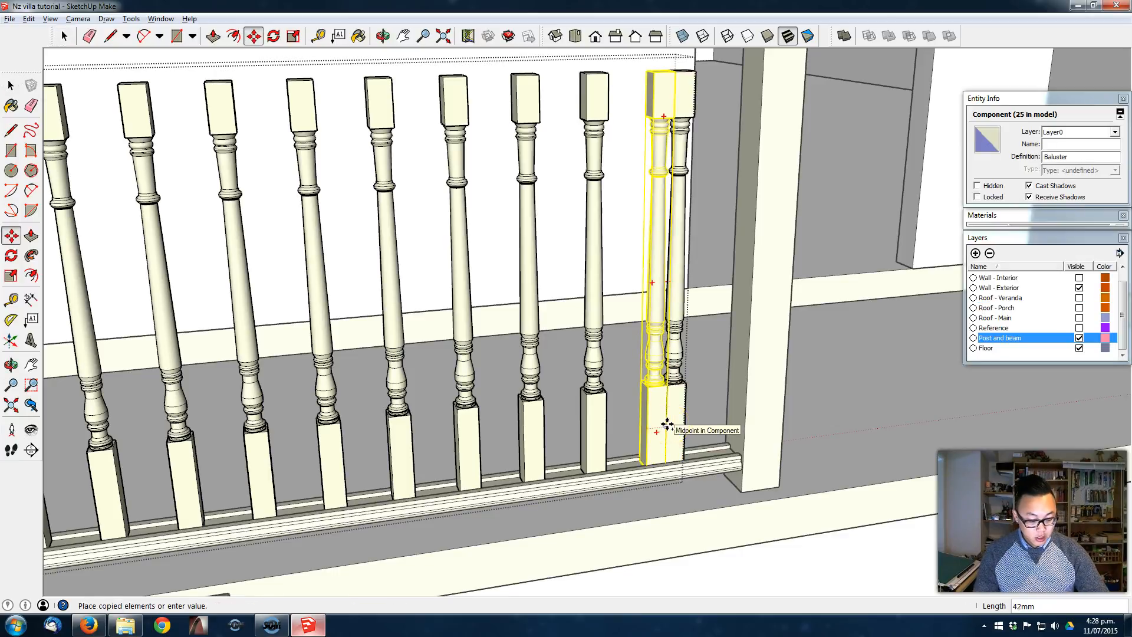
{"action": "left_click", "coordinate": [731, 426]}
{"action": "scroll", "coordinate": [677, 422], "scroll_direction": "down", "scroll_amount": 5}
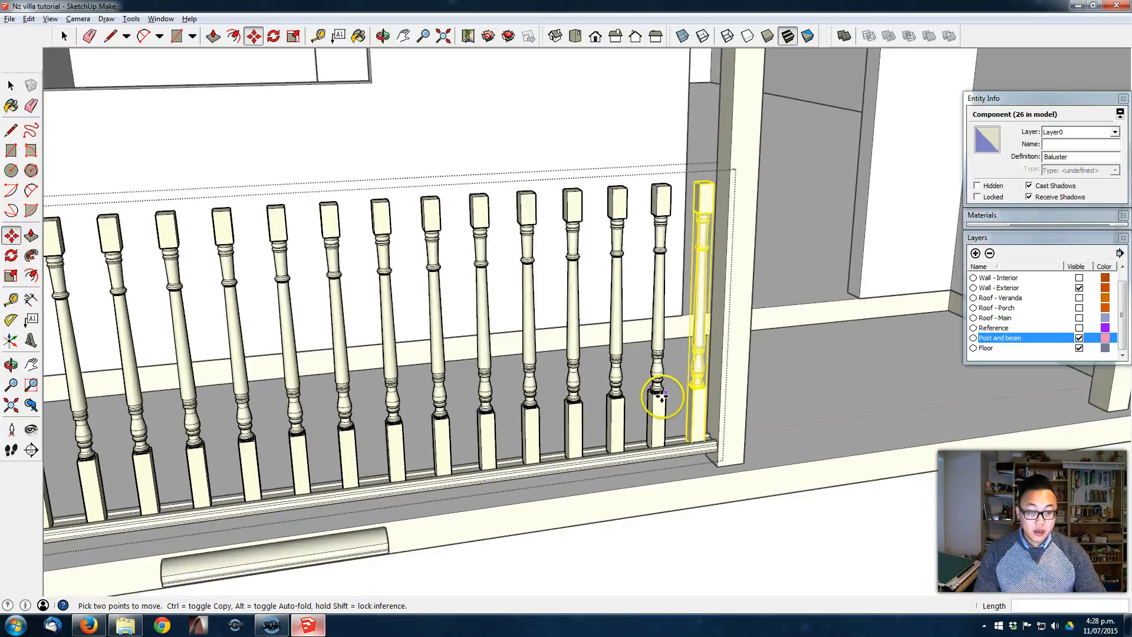
Step: Close the baluster group and erase the vertical guide near the corner post
{"action": "key", "text": "space"}
{"action": "scroll", "coordinate": [633, 457], "scroll_direction": "down", "scroll_amount": 5}
{"action": "middle_click_drag", "start_coordinate": [633, 457], "coordinate": [601, 463]}
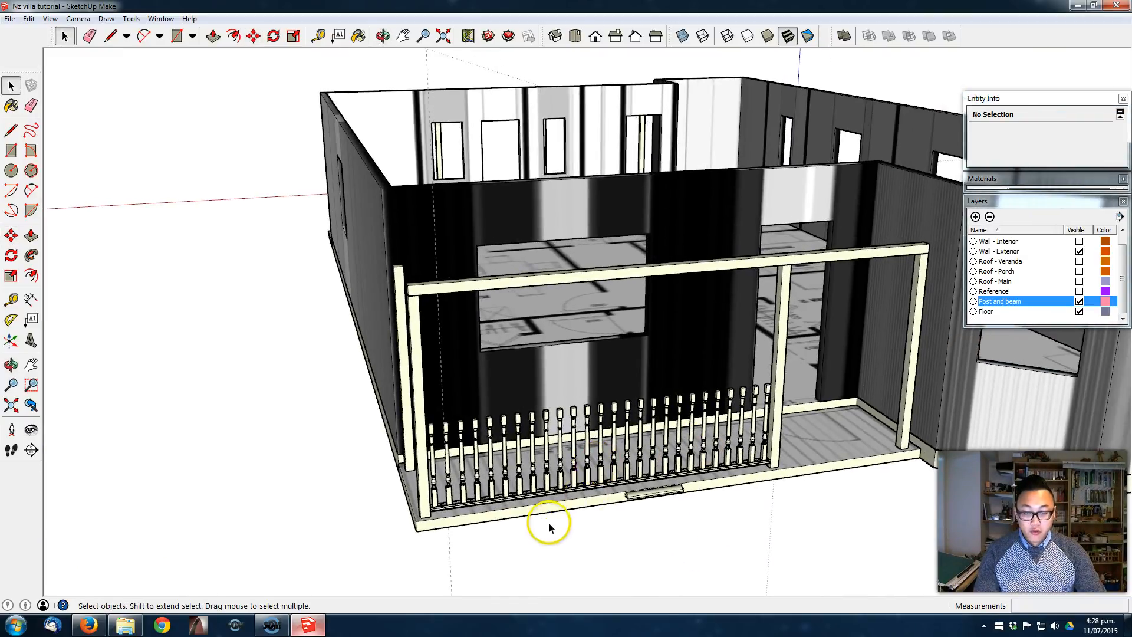
{"action": "left_click", "coordinate": [550, 470]}
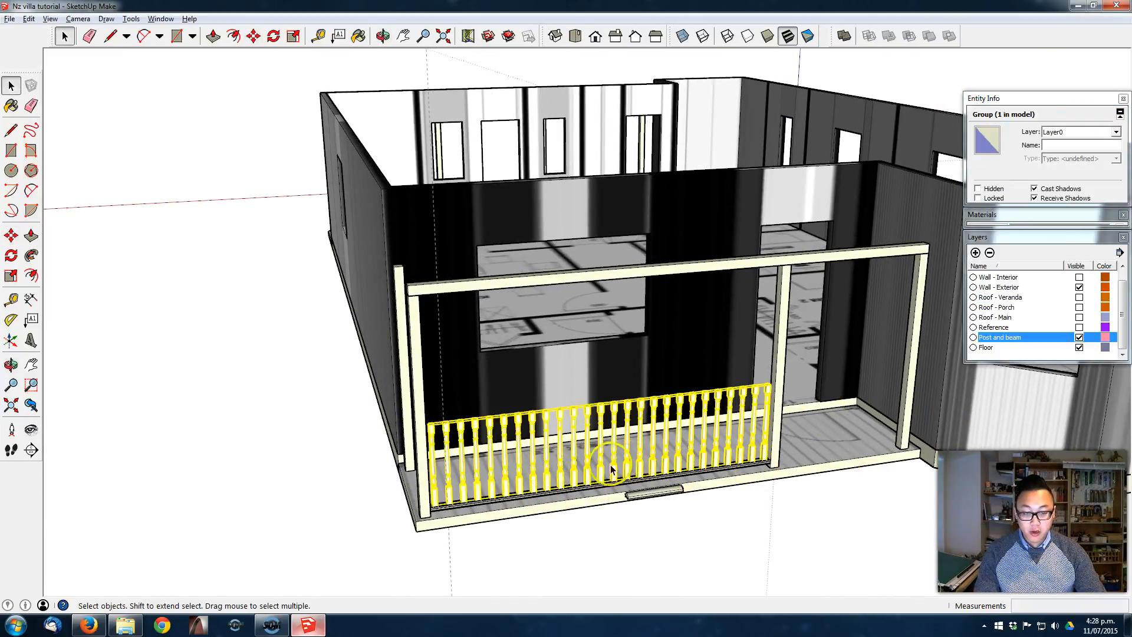
{"action": "scroll", "coordinate": [589, 466], "scroll_direction": "up", "scroll_amount": 4}
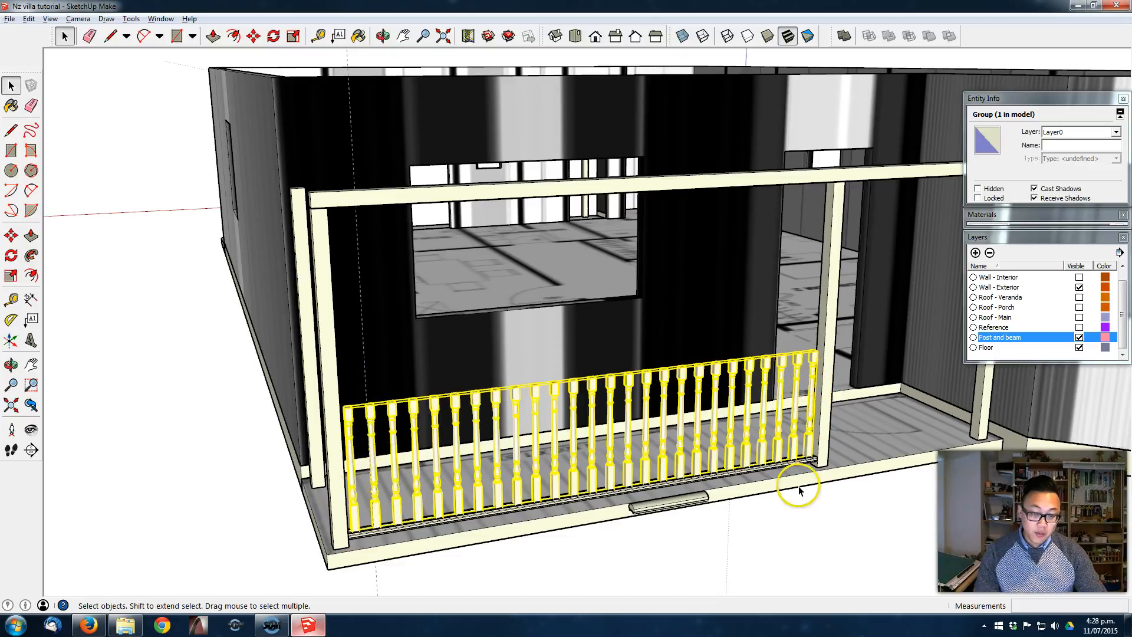
{"action": "scroll", "coordinate": [494, 445], "scroll_direction": "up", "scroll_amount": 1}
{"action": "middle_click_drag", "start_coordinate": [538, 478], "coordinate": [401, 516]}
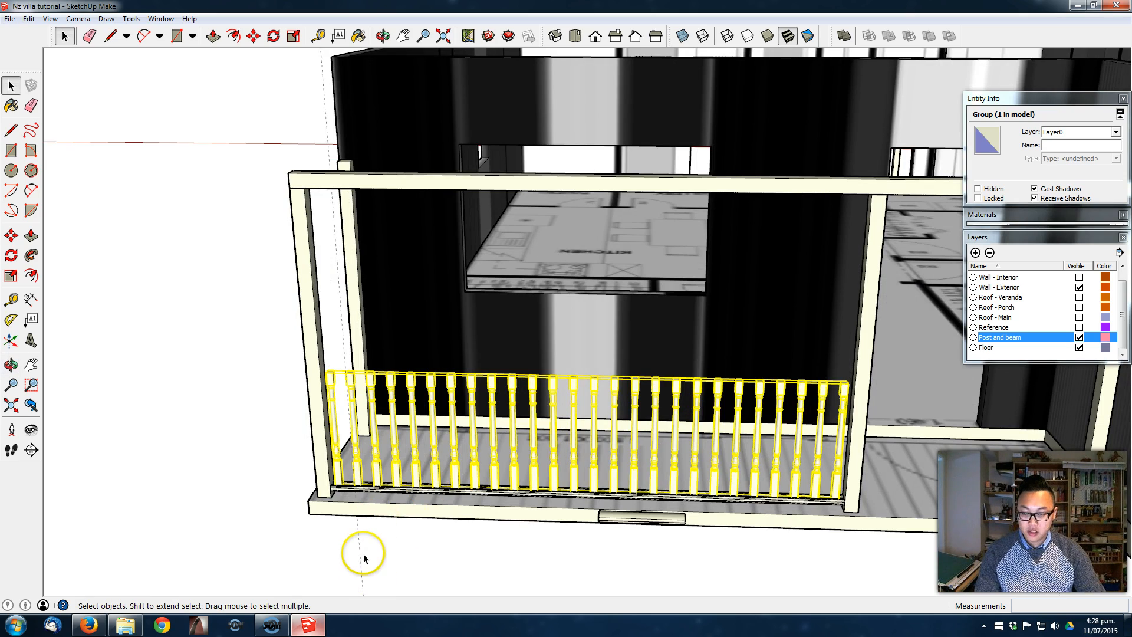
{"action": "key", "text": "e"}
{"action": "mouse_move", "coordinate": [462, 569]}
{"action": "middle_mouse_down"}
{"action": "mouse_move", "coordinate": [816, 535]}
{"action": "mouse_move", "coordinate": [769, 512]}
{"action": "middle_mouse_up"}
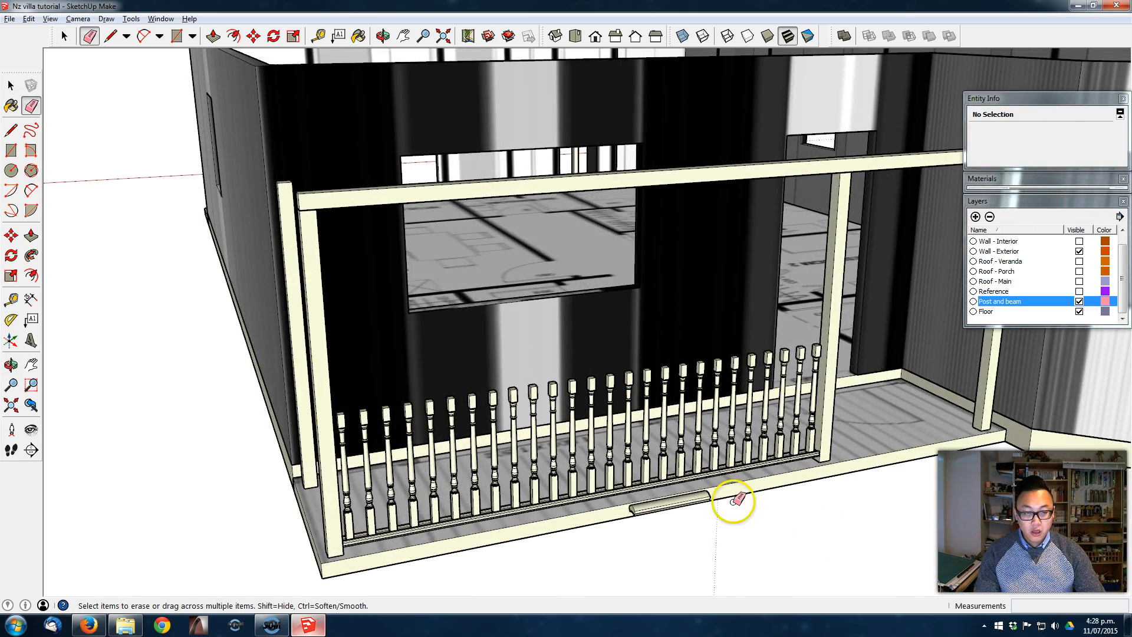
Step: Move the short handrail piece from the veranda floor edge onto the baluster tops near the intermediate post
{"action": "scroll", "coordinate": [770, 513], "scroll_direction": "up", "scroll_amount": 5}
{"action": "scroll", "coordinate": [652, 505], "scroll_direction": "down", "scroll_amount": 2}
{"action": "scroll", "coordinate": [585, 517], "scroll_direction": "down", "scroll_amount": 3}
{"action": "middle_click_drag", "start_coordinate": [543, 523], "coordinate": [652, 480]}
{"action": "key", "text": "space"}
{"action": "left_click", "coordinate": [498, 552]}
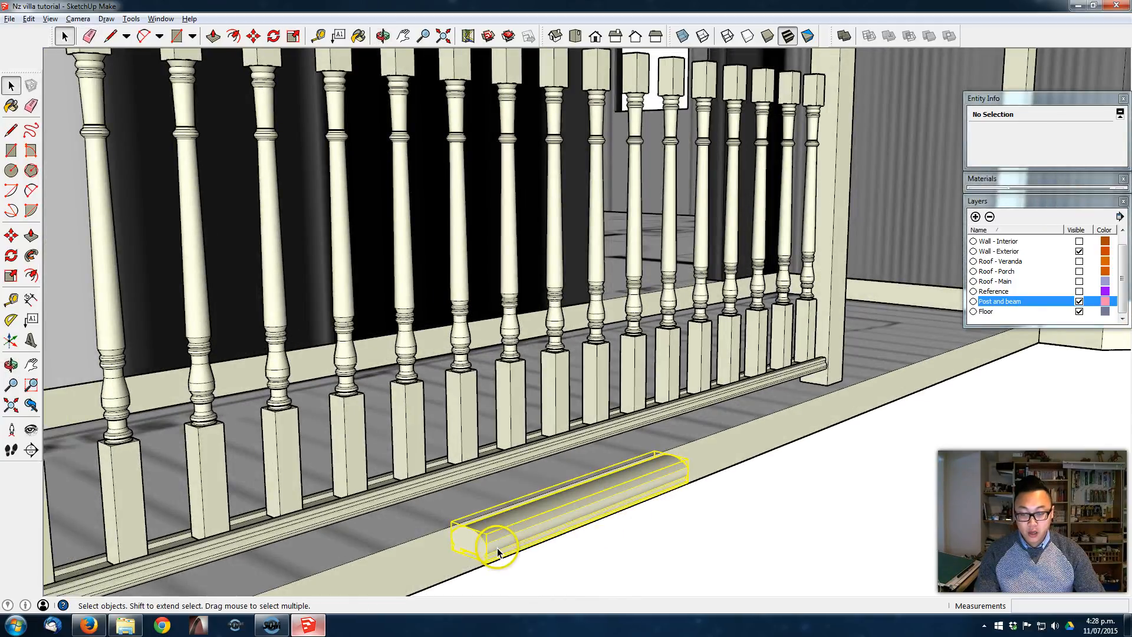
{"action": "middle_click_drag", "start_coordinate": [493, 540], "coordinate": [525, 534]}
{"action": "left_click", "coordinate": [498, 548]}
{"action": "key", "text": "m"}
{"action": "left_click", "coordinate": [501, 553]}
{"action": "middle_click_drag", "start_coordinate": [686, 269], "coordinate": [624, 404]}
{"action": "middle_click_drag", "start_coordinate": [605, 536], "coordinate": [606, 593], "text": "shift"}
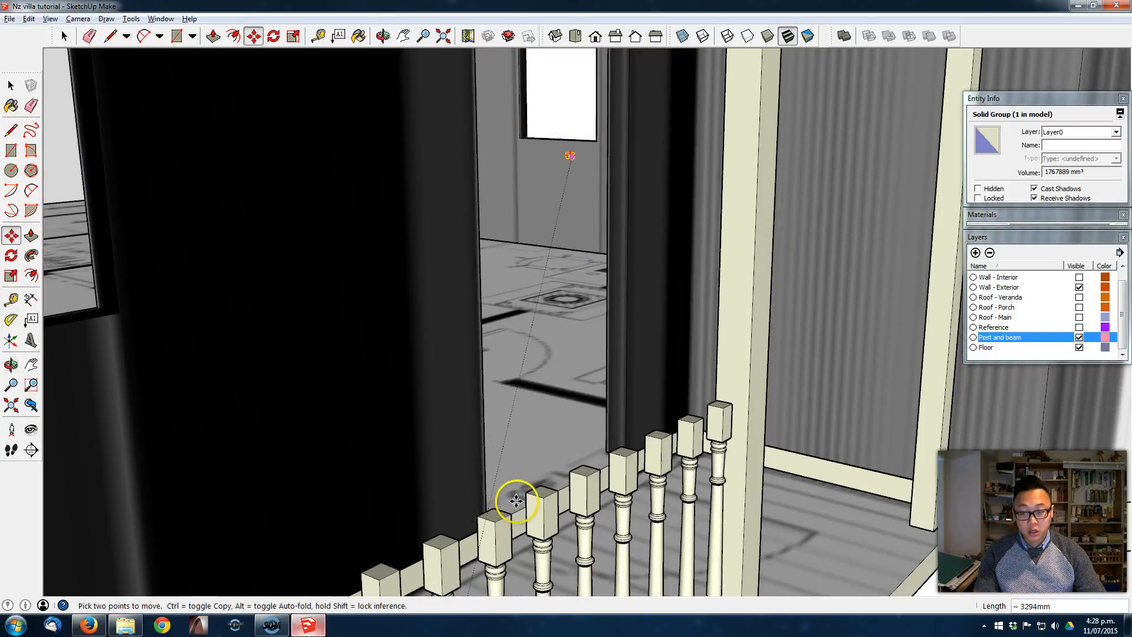
{"action": "left_click", "coordinate": [494, 522]}
{"action": "middle_click_drag", "start_coordinate": [494, 522], "coordinate": [540, 479]}
Step: Open the handrail group and Push/Pull its near end face to meet the intermediate post
{"action": "key", "text": "space"}
{"action": "double_click", "coordinate": [578, 472]}
{"action": "middle_click_drag", "start_coordinate": [653, 468], "coordinate": [450, 344]}
{"action": "key", "text": "p"}
{"action": "left_click_drag", "start_coordinate": [513, 346], "coordinate": [627, 253]}
{"action": "middle_click_drag", "start_coordinate": [404, 334], "coordinate": [866, 298]}
Step: Push/Pull the handrail's opposite end to the corner post and close the handrail group
{"action": "middle_click_drag", "start_coordinate": [554, 377], "coordinate": [398, 444]}
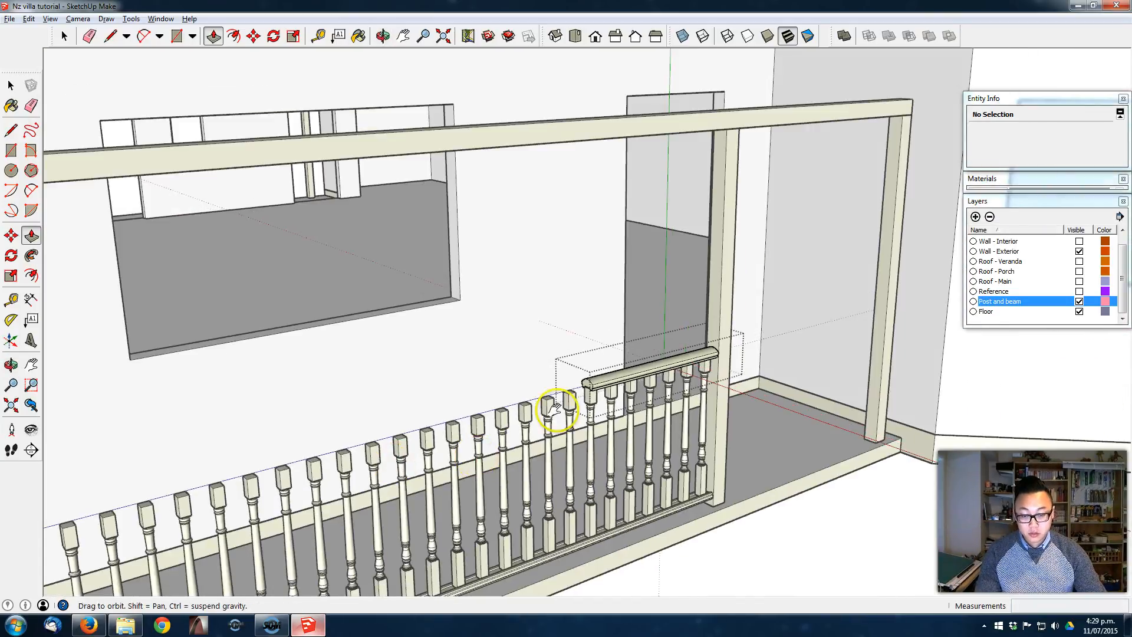
{"action": "middle_click_drag", "start_coordinate": [487, 454], "coordinate": [664, 329]}
{"action": "left_click_drag", "start_coordinate": [812, 243], "coordinate": [330, 327]}
{"action": "key", "text": "space"}
{"action": "middle_click_drag", "start_coordinate": [573, 374], "coordinate": [467, 405]}
{"action": "left_click_drag", "start_coordinate": [283, 365], "coordinate": [725, 457]}
{"action": "key", "text": "space"}
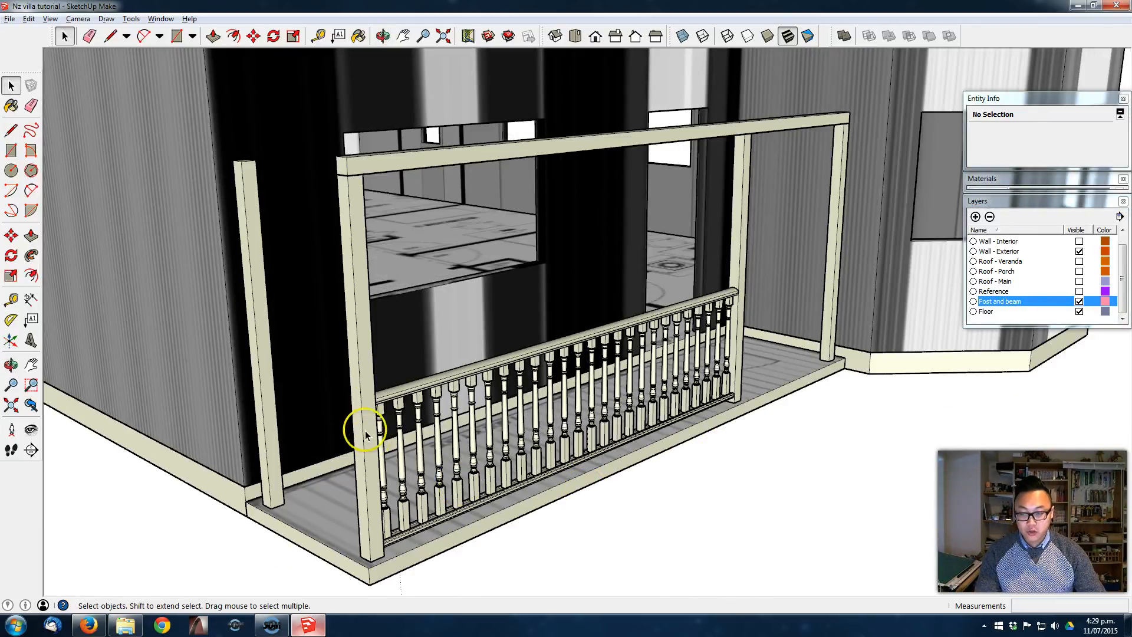
Step: Group the bottom rail, balusters and handrail together as one balustrade panel
{"action": "middle_click_drag", "start_coordinate": [347, 470], "coordinate": [404, 449]}
{"action": "middle_click_drag", "start_coordinate": [700, 374], "coordinate": [20, 414]}
{"action": "scroll", "coordinate": [416, 530], "scroll_direction": "up", "scroll_amount": 2}
{"action": "middle_click_drag", "start_coordinate": [342, 518], "coordinate": [485, 453]}
{"action": "left_click", "coordinate": [485, 457]}
{"action": "left_click", "coordinate": [502, 372], "text": "shift"}
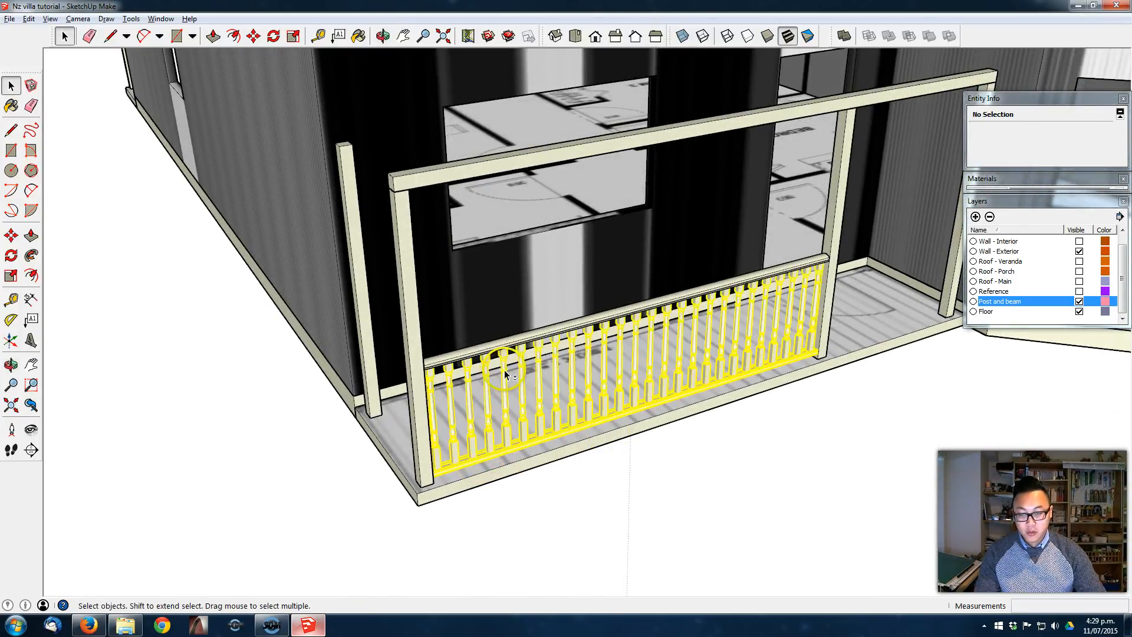
{"action": "left_click", "coordinate": [514, 339], "text": "shift"}
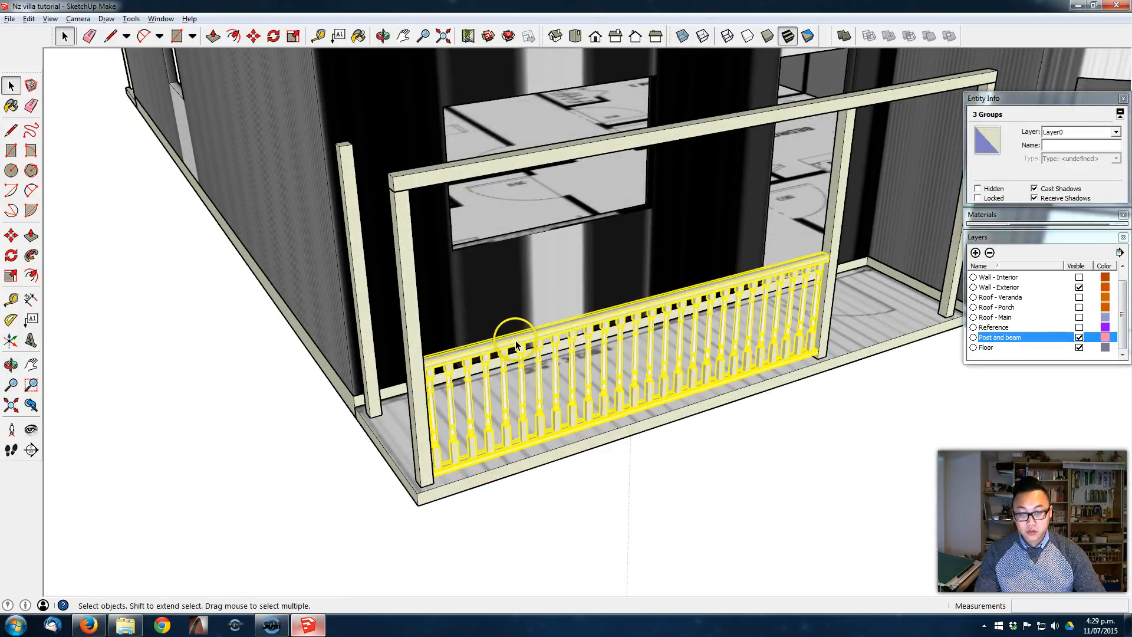
{"action": "right_click", "coordinate": [514, 341]}
{"action": "left_click", "coordinate": [572, 455]}
Step: Copy the balustrade group about 389 mm along its length, past the outer side of the corner post
{"action": "middle_click_drag", "start_coordinate": [566, 458], "coordinate": [593, 430]}
{"action": "key", "text": "m"}
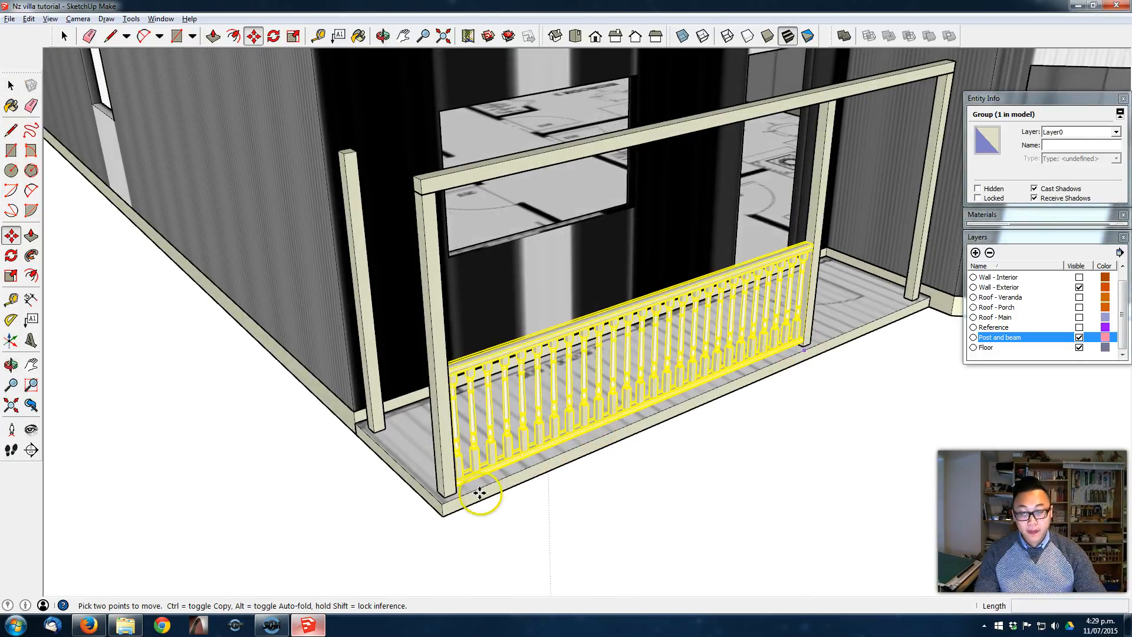
{"action": "scroll", "coordinate": [453, 483], "scroll_direction": "up", "scroll_amount": 2}
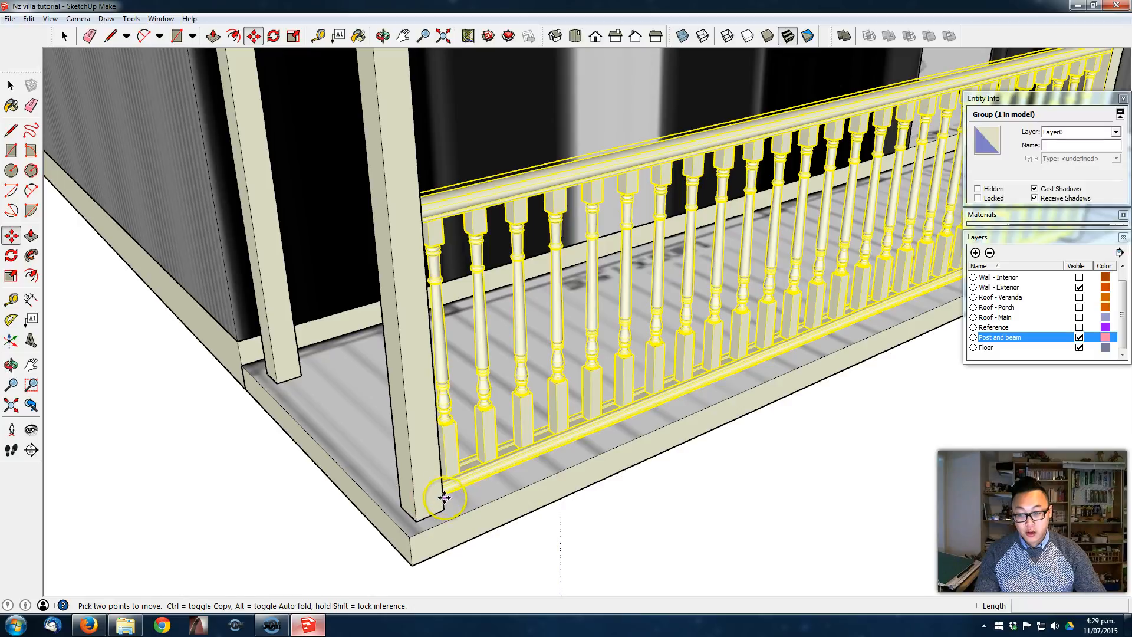
{"action": "left_click", "coordinate": [442, 497]}
{"action": "key", "text": "ctrl"}
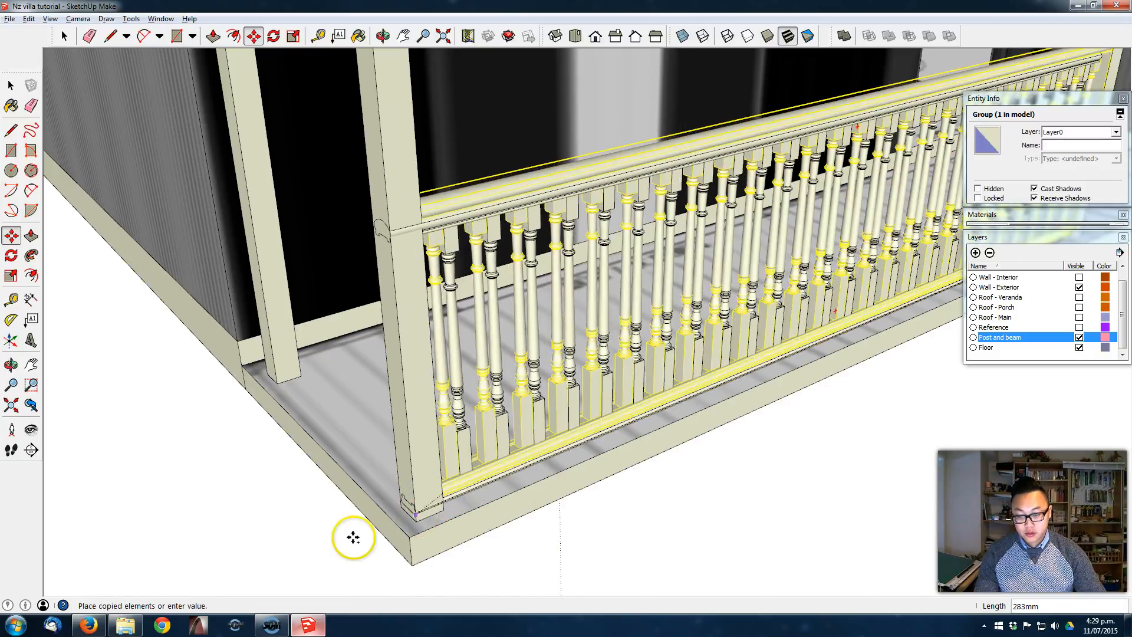
{"action": "left_click", "coordinate": [312, 540]}
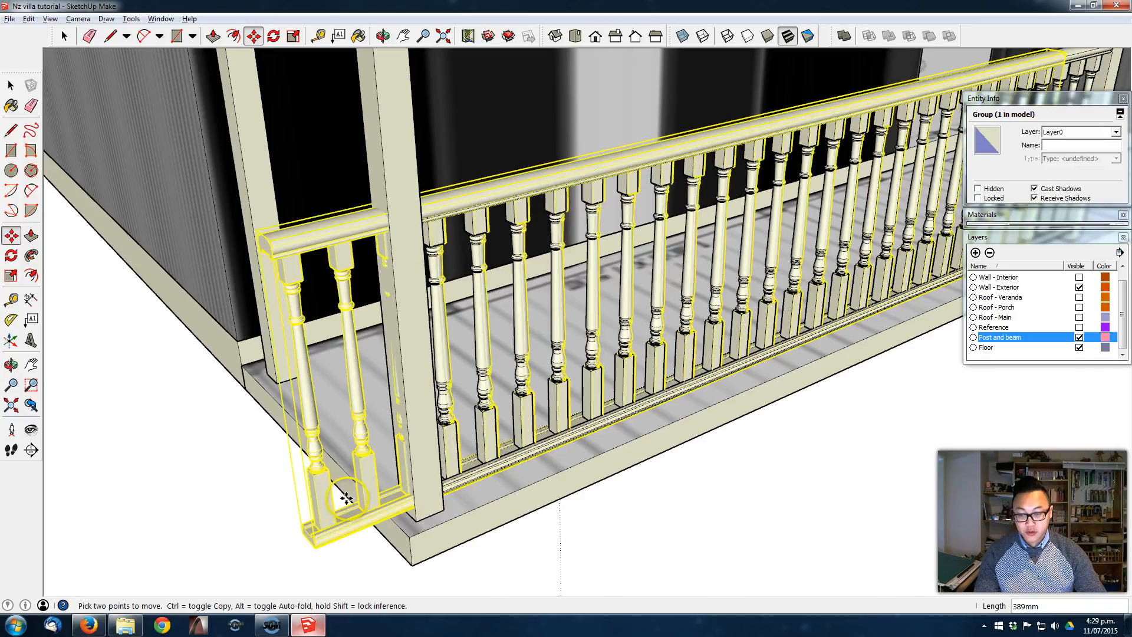
Step: Rotate the copied balustrade 90 degrees about the base of the corner post so it runs along the veranda's side
{"action": "middle_click_drag", "start_coordinate": [311, 536], "coordinate": [412, 490]}
{"action": "scroll", "coordinate": [717, 226], "scroll_direction": "down", "scroll_amount": 3}
{"action": "middle_click_drag", "start_coordinate": [413, 243], "coordinate": [422, 286]}
{"action": "left_click", "coordinate": [14, 261]}
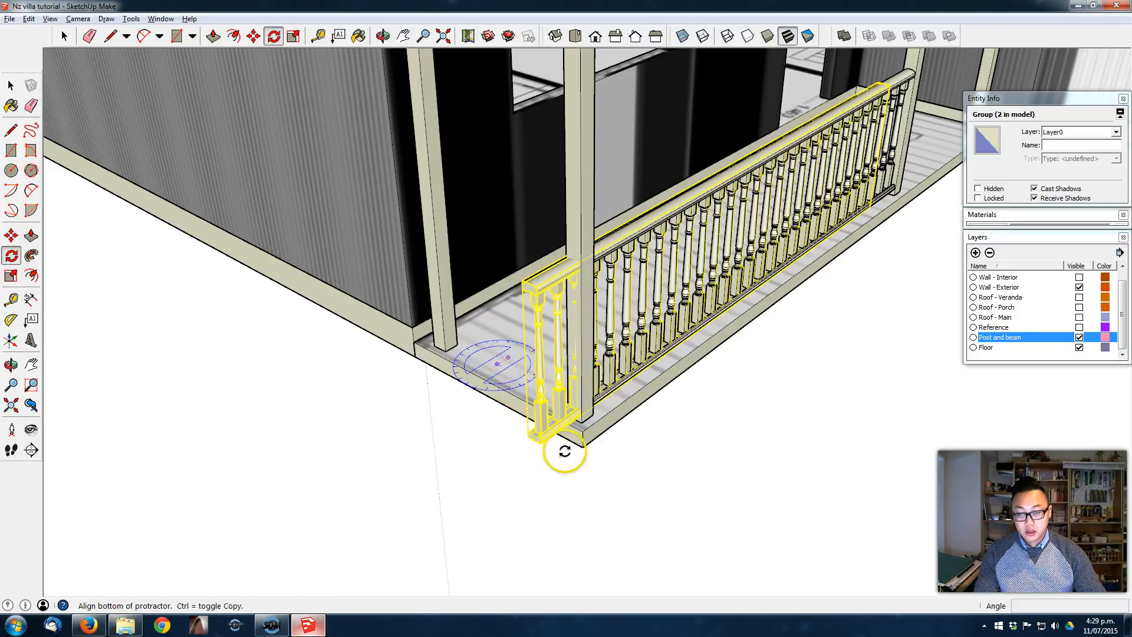
{"action": "scroll", "coordinate": [538, 448], "scroll_direction": "up", "scroll_amount": 3}
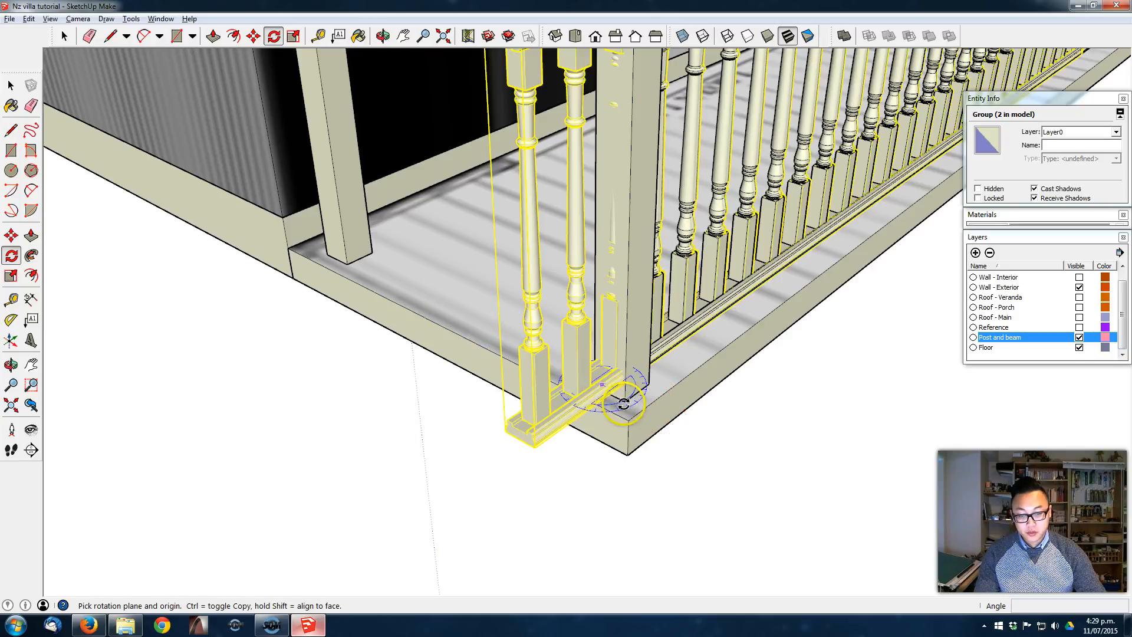
{"action": "left_click", "coordinate": [625, 395]}
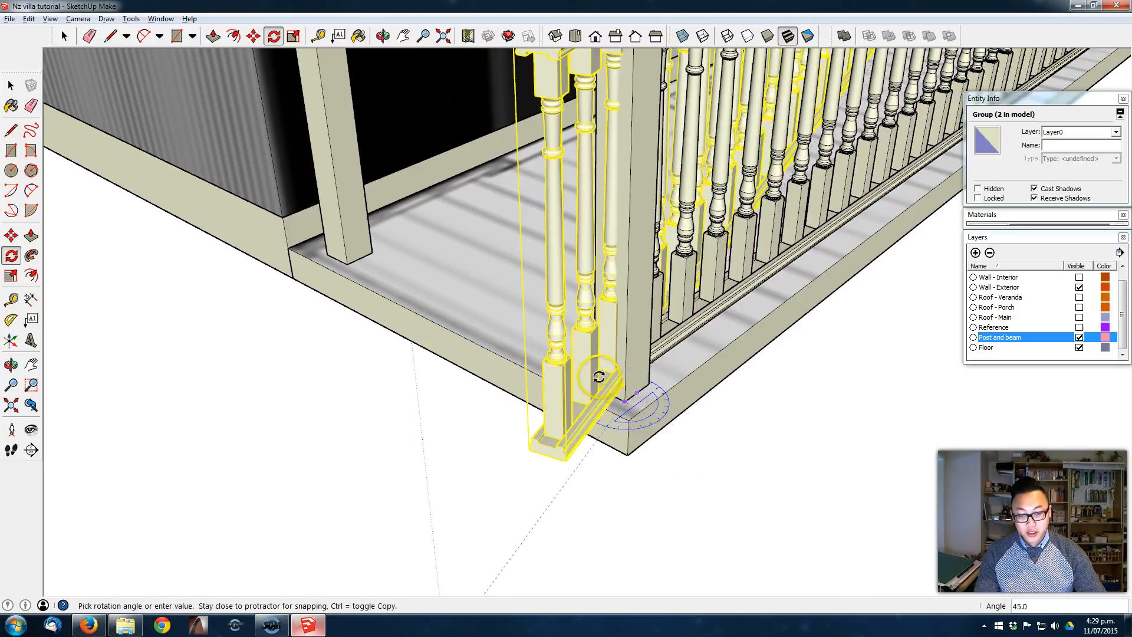
{"action": "left_click", "coordinate": [629, 369]}
{"action": "left_click", "coordinate": [598, 375]}
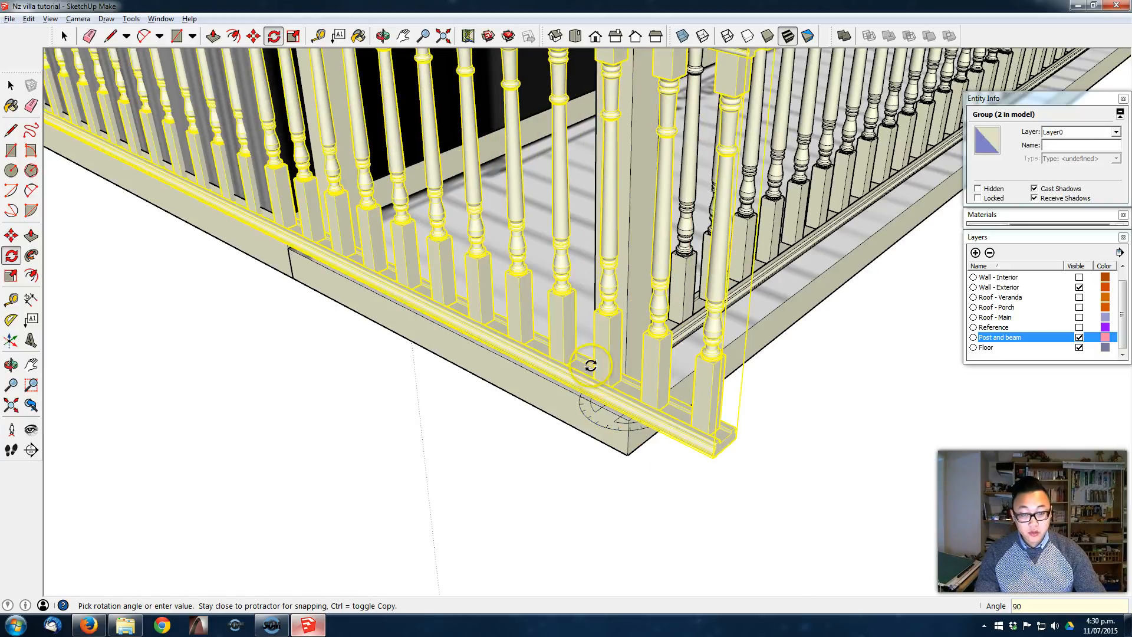
Step: Move the rotated balustrade back along its length from beyond the deck corner to the inner side of the corner post
{"action": "key", "text": "m"}
{"action": "left_click", "coordinate": [716, 452]}
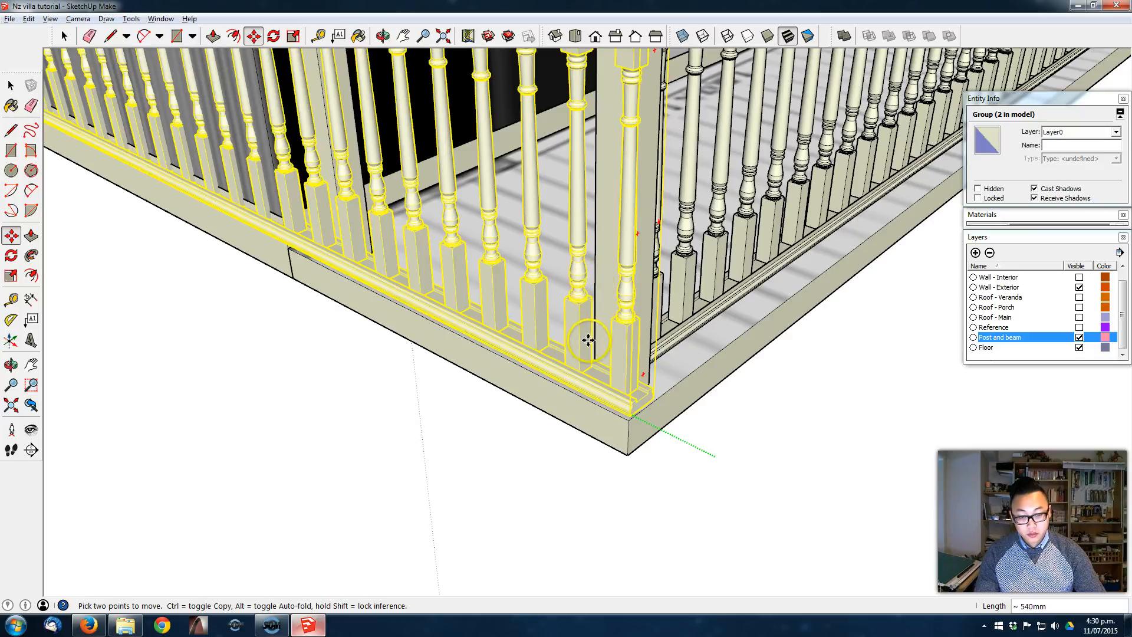
{"action": "left_click", "coordinate": [587, 353]}
{"action": "scroll", "coordinate": [831, 472], "scroll_direction": "up", "scroll_amount": 3}
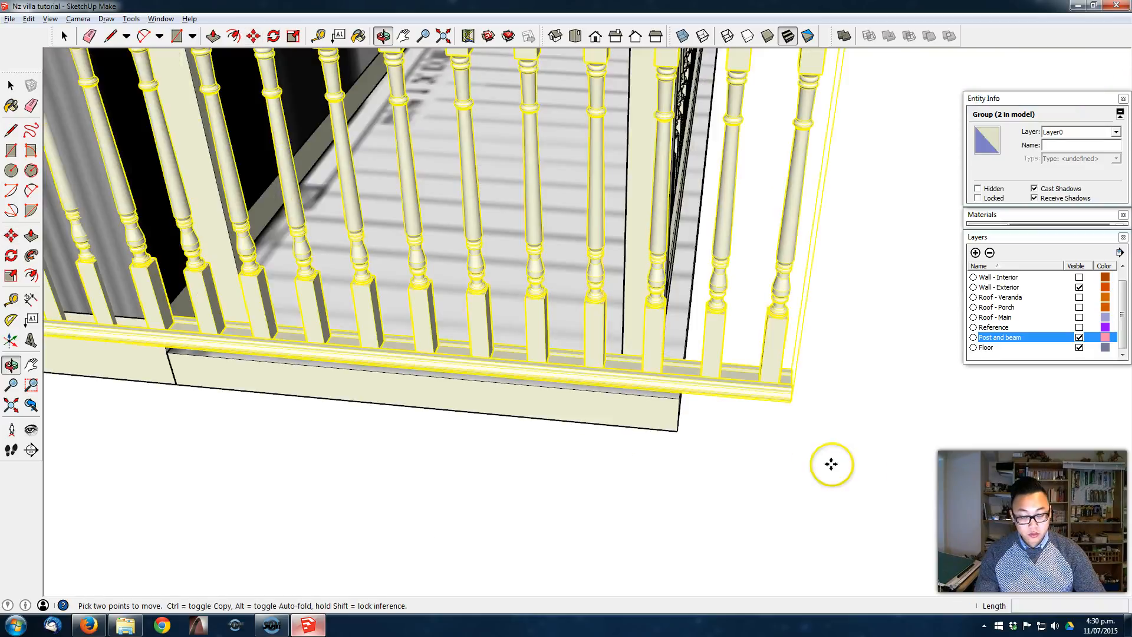
{"action": "left_click", "coordinate": [790, 393]}
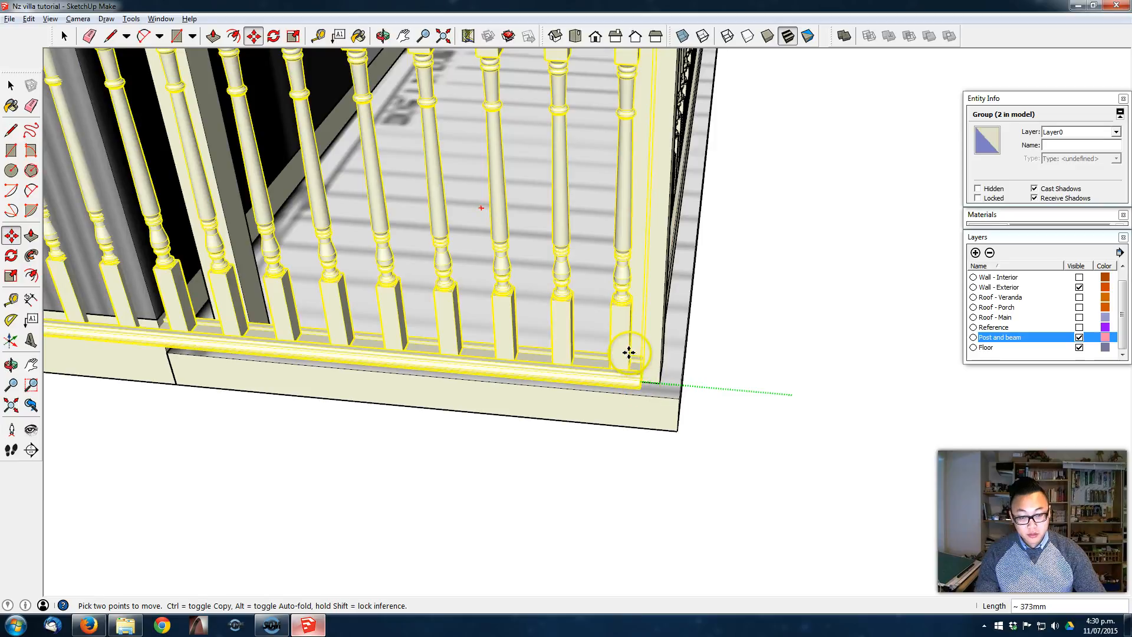
Step: Align the side balustrade's end with the corner post's face and fine-tune its height above the deck, showing hidden back edges
{"action": "middle_click_drag", "start_coordinate": [596, 364], "coordinate": [558, 430]}
{"action": "scroll", "coordinate": [607, 391], "scroll_direction": "up", "scroll_amount": 2}
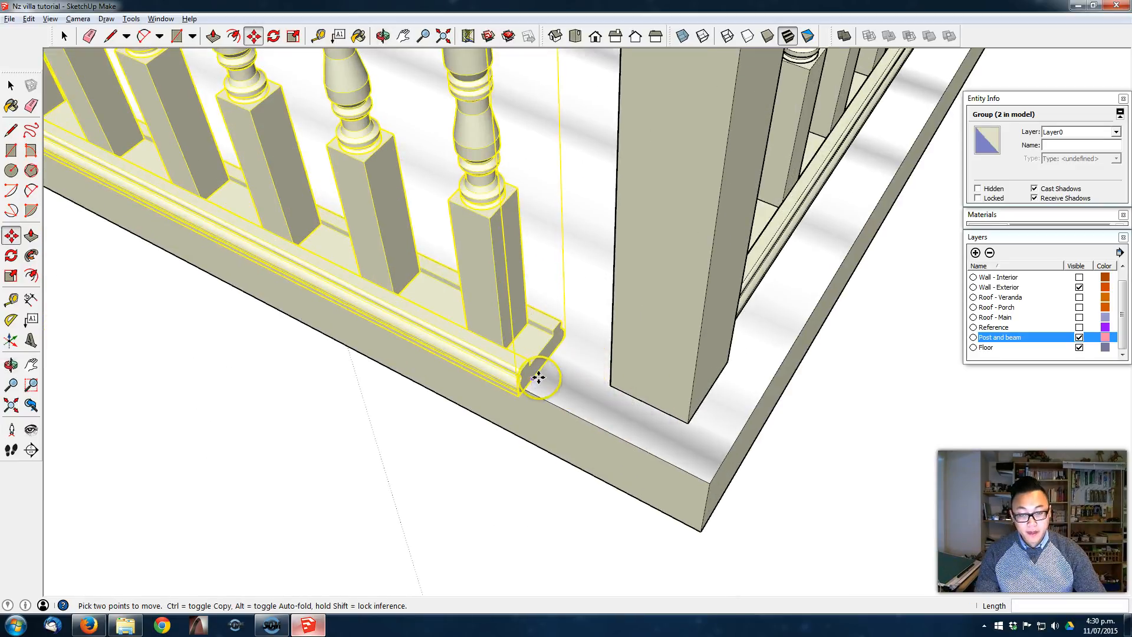
{"action": "scroll", "coordinate": [596, 310], "scroll_direction": "up", "scroll_amount": 2}
{"action": "middle_click_drag", "start_coordinate": [598, 313], "coordinate": [603, 288]}
{"action": "key", "text": "alt+k"}
{"action": "scroll", "coordinate": [623, 290], "scroll_direction": "up", "scroll_amount": 2}
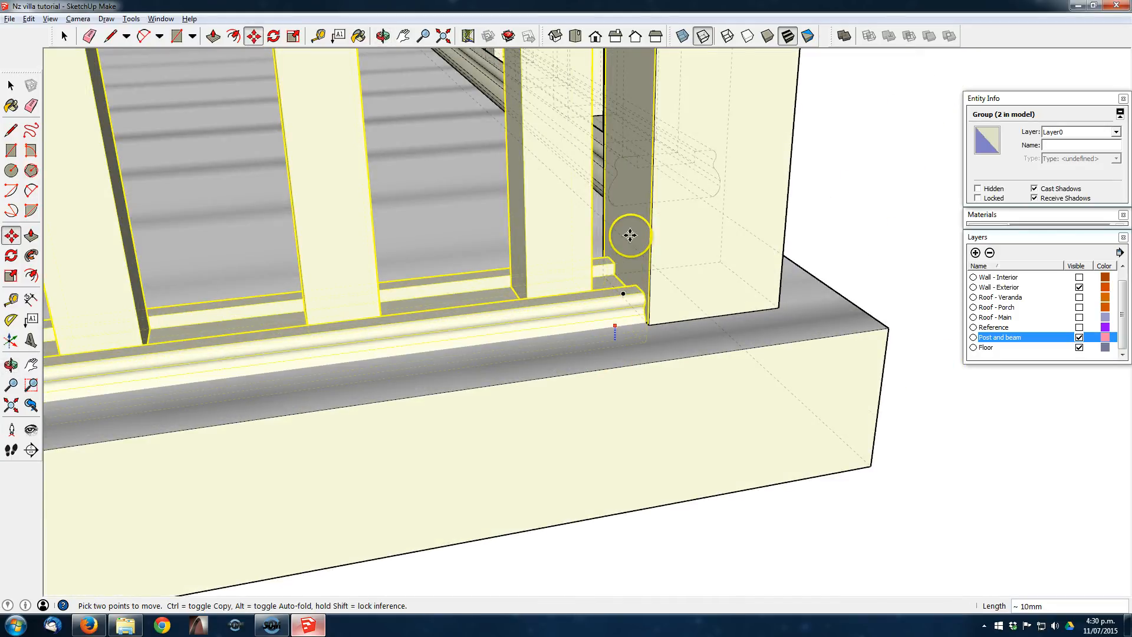
{"action": "middle_click_drag", "start_coordinate": [599, 337], "coordinate": [596, 326]}
{"action": "middle_click_drag", "start_coordinate": [586, 251], "coordinate": [604, 236]}
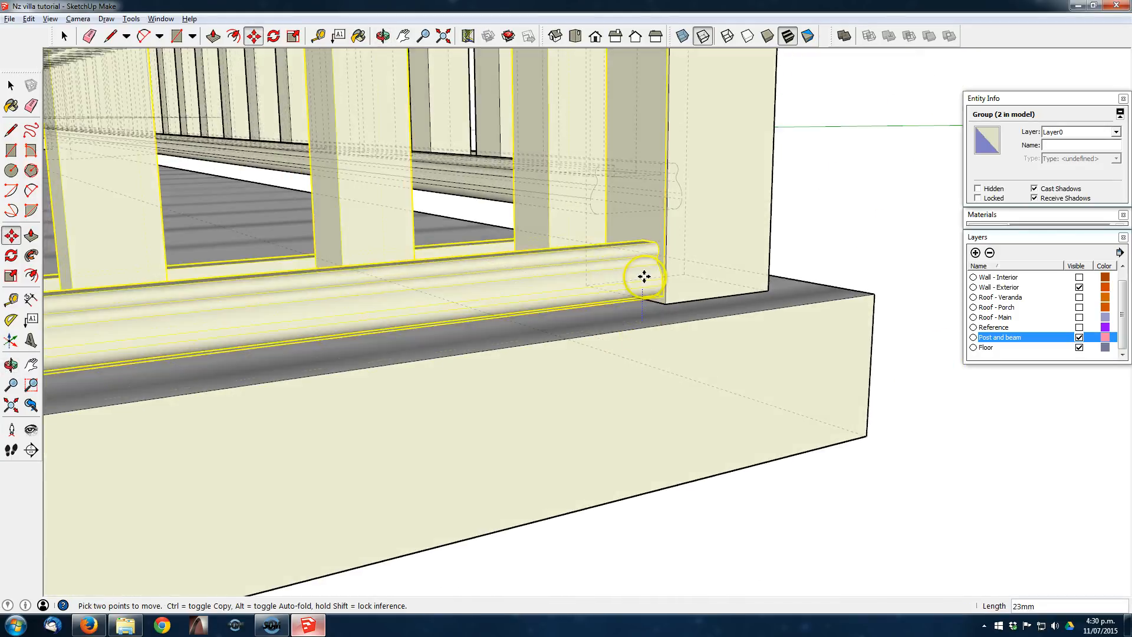
{"action": "scroll", "coordinate": [662, 289], "scroll_direction": "up", "scroll_amount": 2}
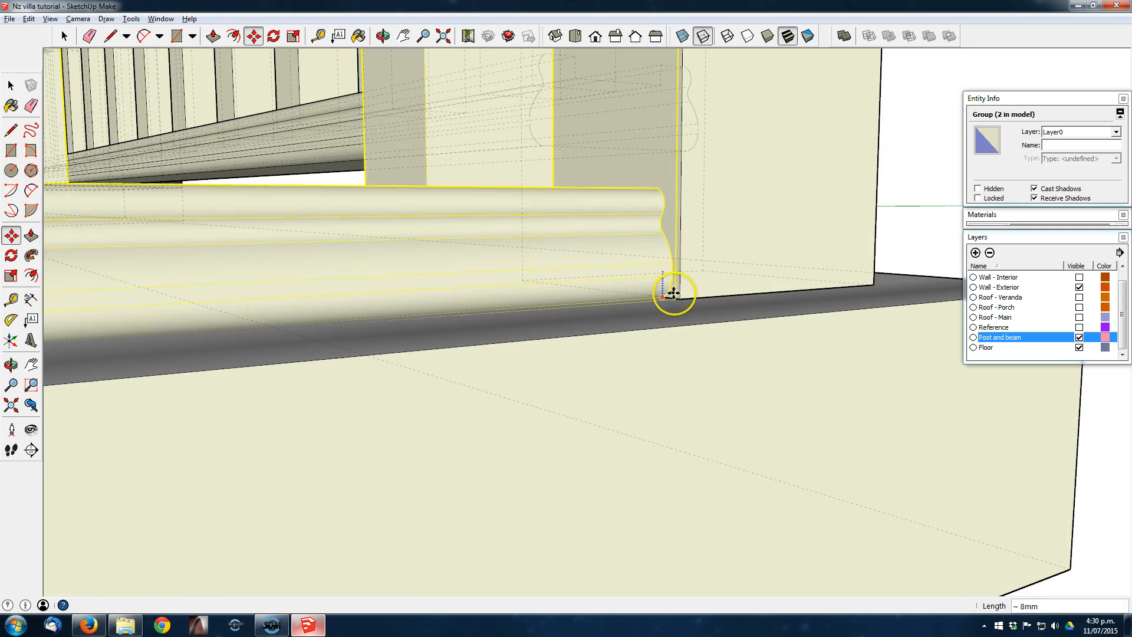
{"action": "scroll", "coordinate": [638, 240], "scroll_direction": "down", "scroll_amount": 6}
{"action": "key", "text": "Return"}
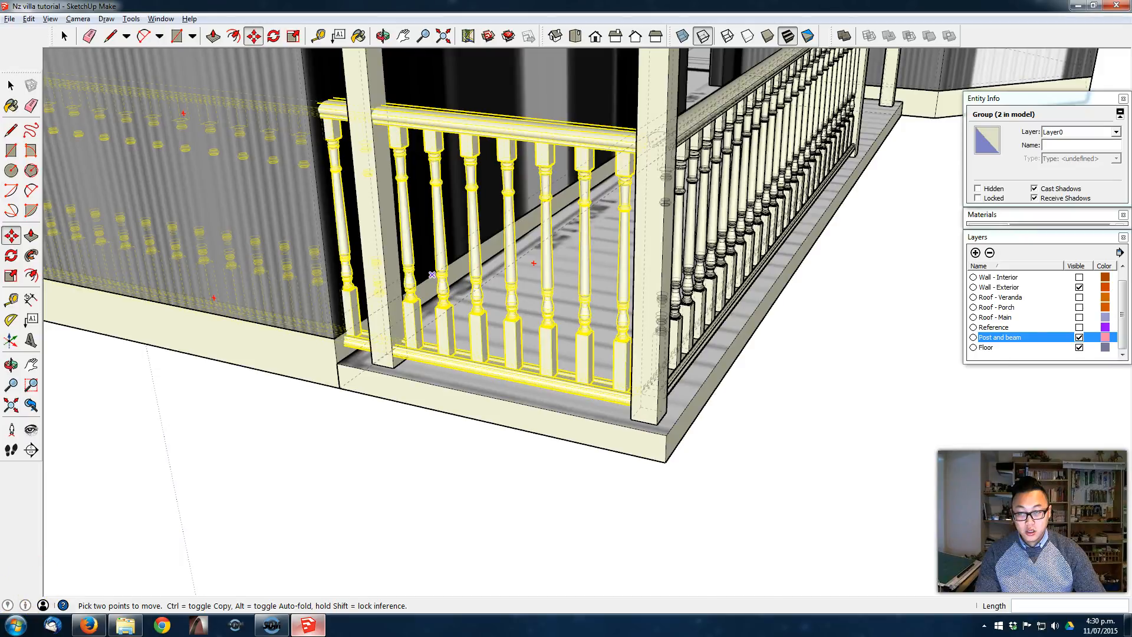
Step: Open the side balustrade group and the handrail group inside it for editing
{"action": "scroll", "coordinate": [432, 274], "scroll_direction": "down", "scroll_amount": 2}
{"action": "middle_click_drag", "start_coordinate": [432, 275], "coordinate": [458, 401]}
{"action": "key", "text": "space"}
{"action": "double_click", "coordinate": [508, 300]}
{"action": "middle_click_drag", "start_coordinate": [361, 341], "coordinate": [374, 331]}
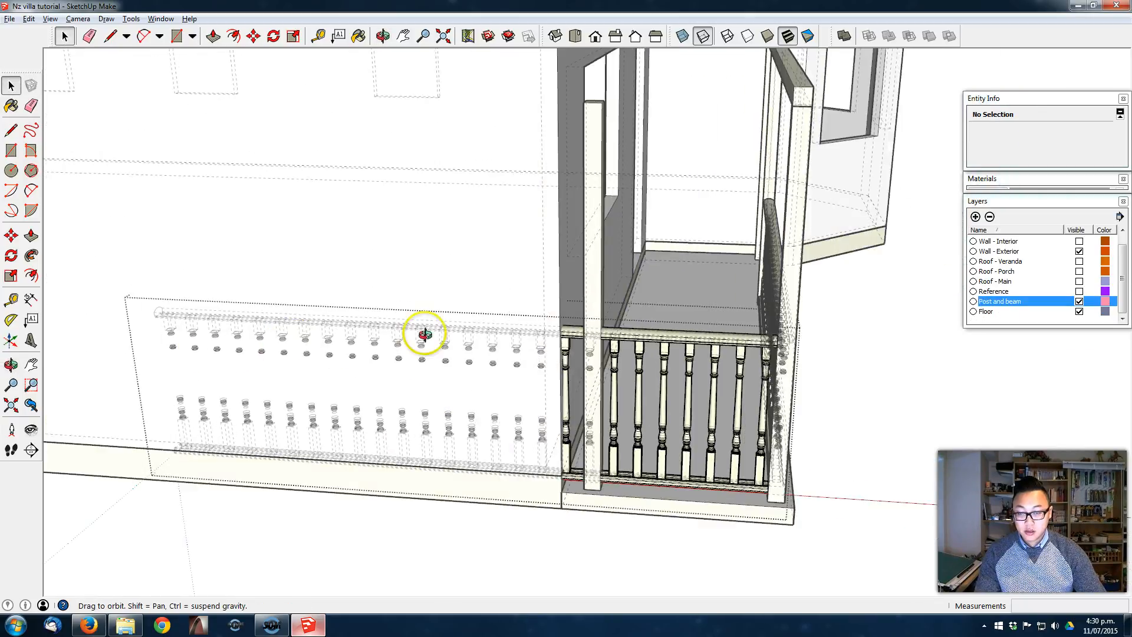
{"action": "middle_click_drag", "start_coordinate": [565, 357], "coordinate": [732, 352]}
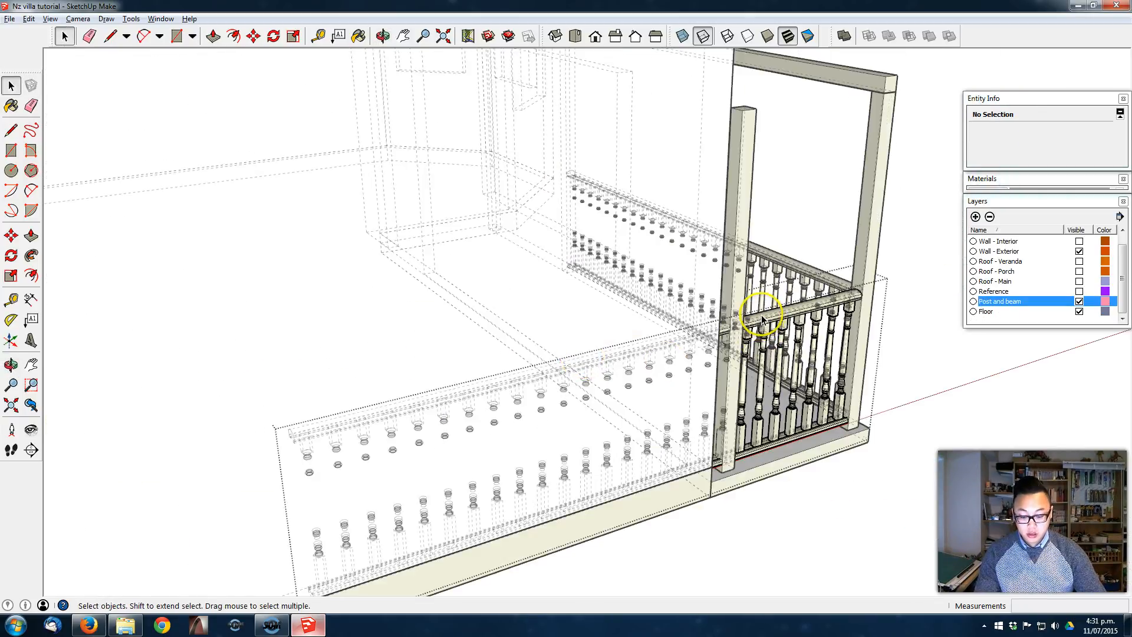
{"action": "middle_click_drag", "start_coordinate": [610, 294], "coordinate": [634, 290]}
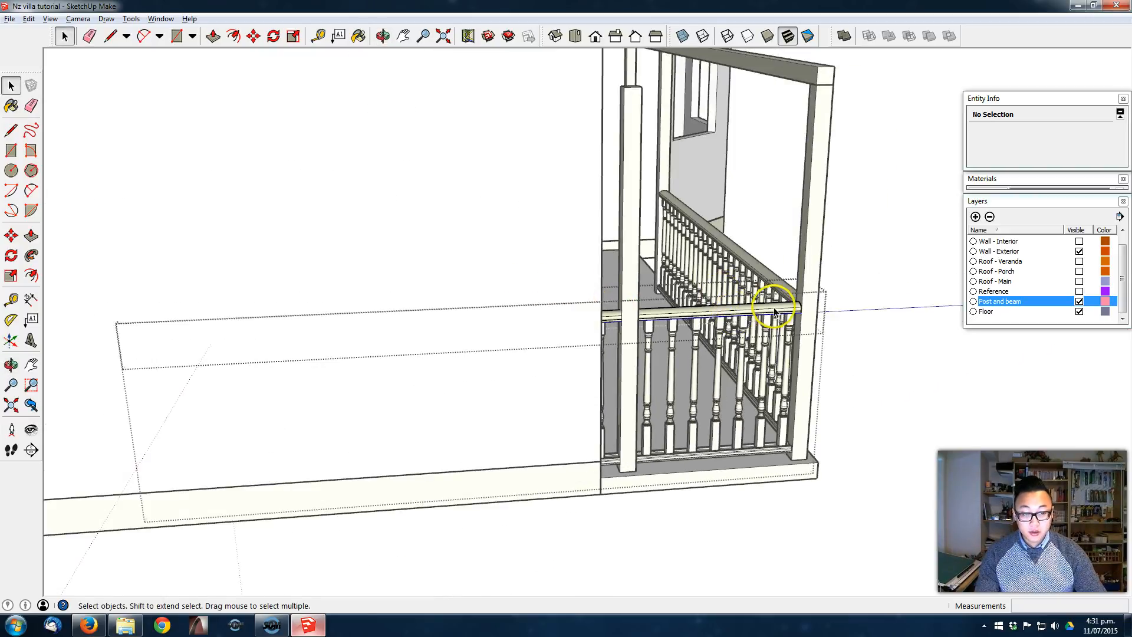
{"action": "middle_click_drag", "start_coordinate": [374, 303], "coordinate": [480, 342], "text": "shift"}
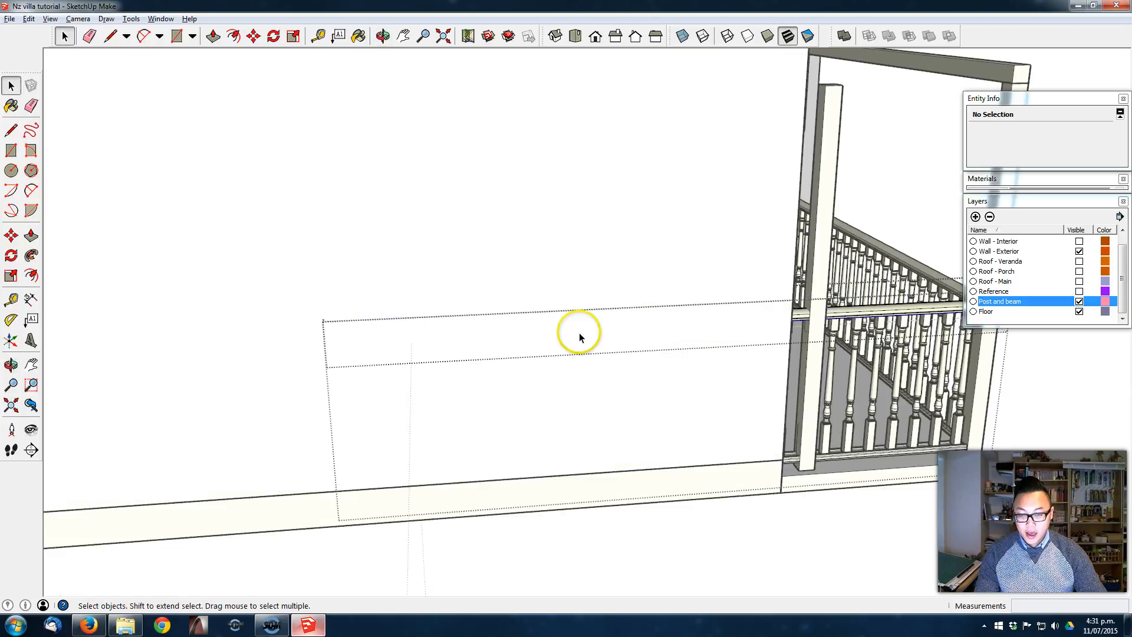
Step: Select the handrail's far end geometry and move it along the rail to between the two veranda posts
{"action": "key", "text": "k"}
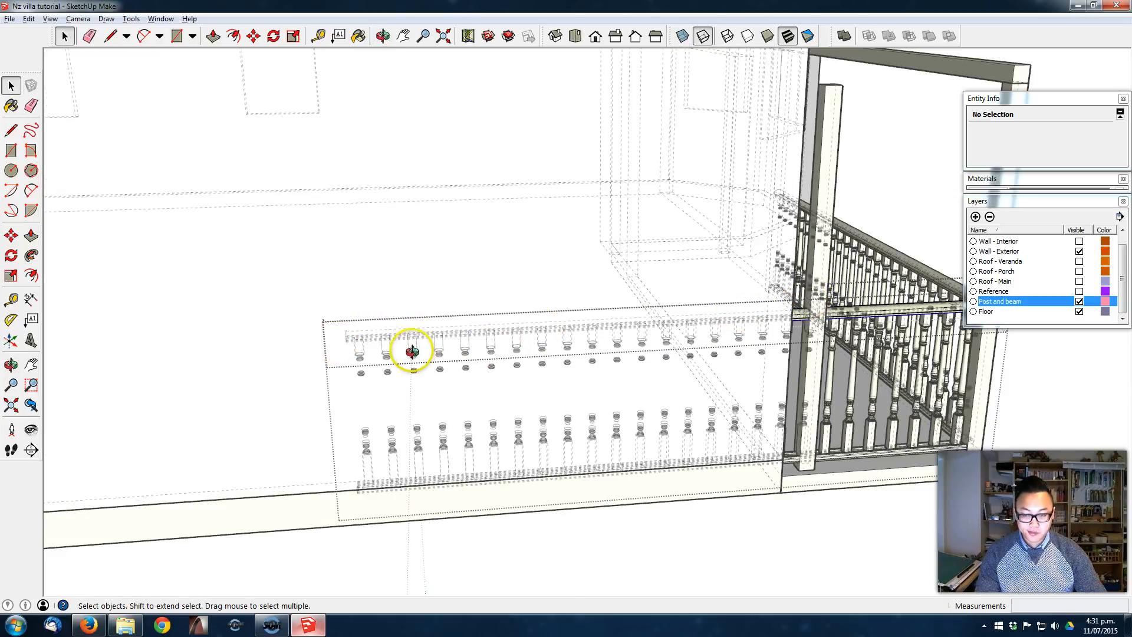
{"action": "middle_click_drag", "start_coordinate": [412, 354], "coordinate": [298, 328]}
{"action": "key", "text": "k"}
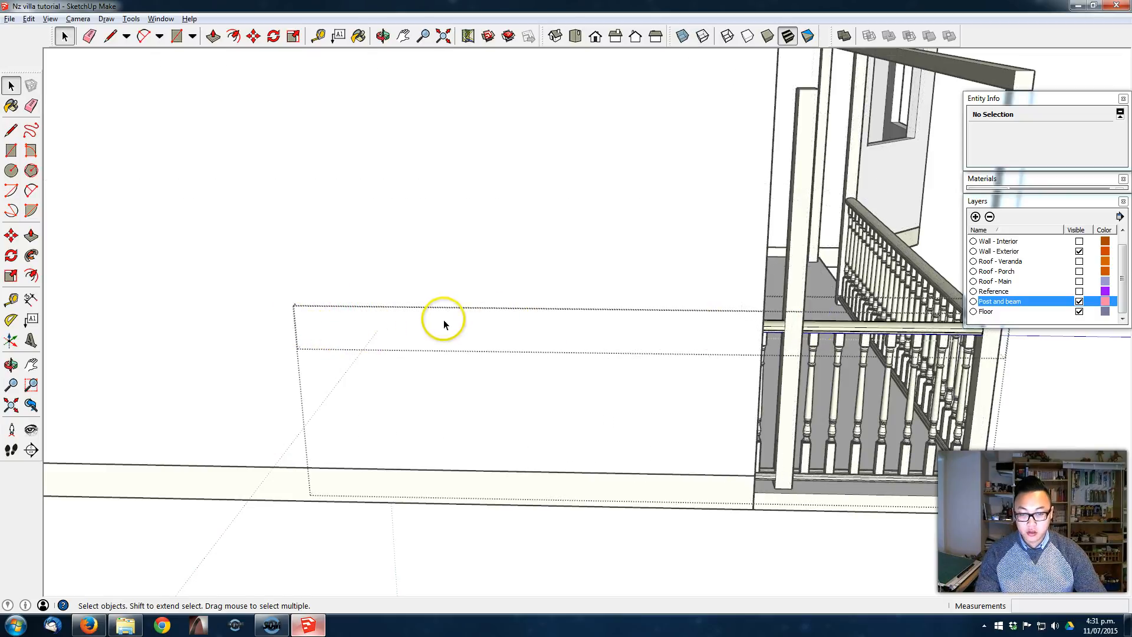
{"action": "left_click_drag", "start_coordinate": [181, 210], "coordinate": [489, 384]}
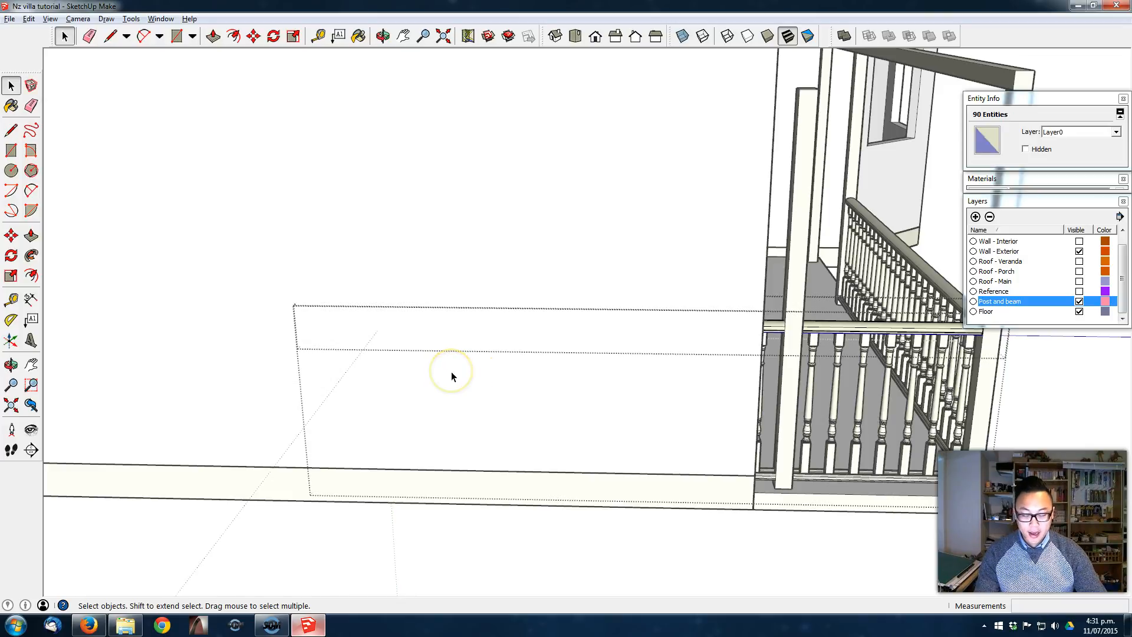
{"action": "key", "text": "k"}
{"action": "mouse_move", "coordinate": [305, 328]}
{"action": "middle_mouse_down"}
{"action": "mouse_move", "coordinate": [392, 341]}
{"action": "mouse_move", "coordinate": [283, 354]}
{"action": "mouse_move", "coordinate": [303, 317]}
{"action": "middle_mouse_up"}
{"action": "key", "text": "k"}
{"action": "key", "text": "m"}
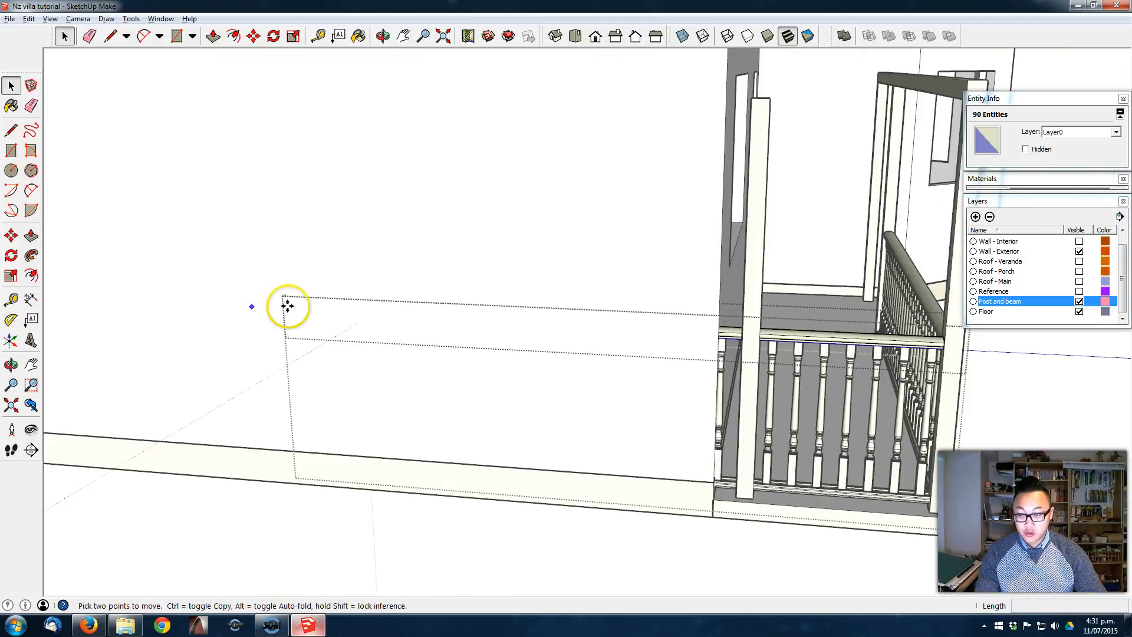
{"action": "left_click", "coordinate": [285, 314]}
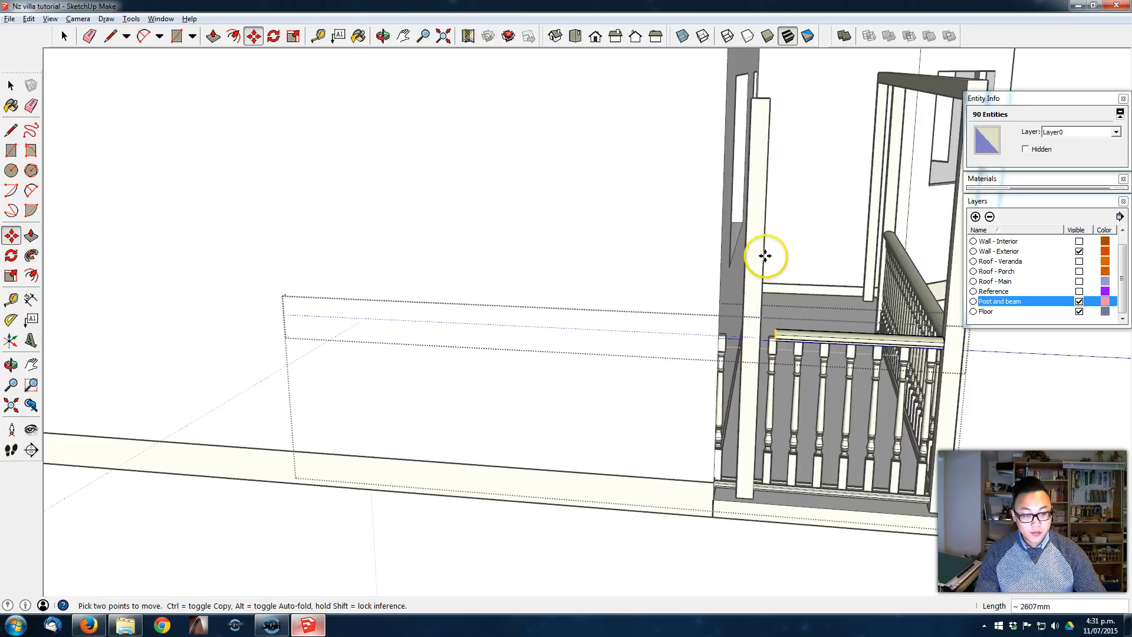
{"action": "left_click", "coordinate": [818, 340]}
Step: Move the shortened handrail's end out to meet the post beside the house wall
{"action": "middle_click_drag", "start_coordinate": [863, 328], "coordinate": [758, 172]}
{"action": "scroll", "coordinate": [700, 294], "scroll_direction": "down", "scroll_amount": 1}
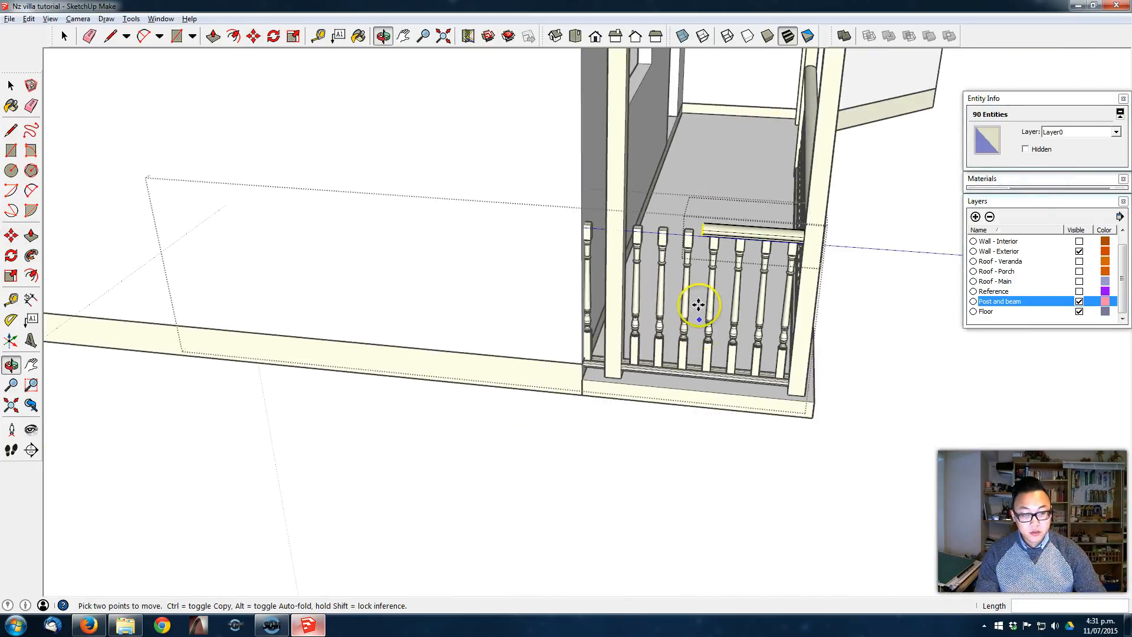
{"action": "scroll", "coordinate": [697, 237], "scroll_direction": "up", "scroll_amount": 2}
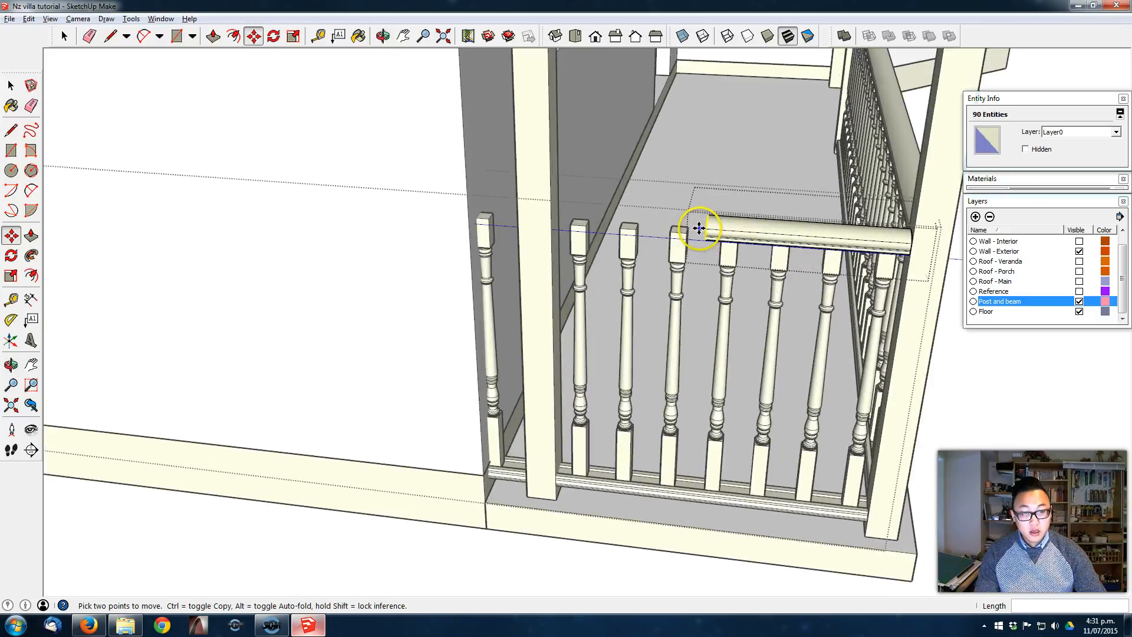
{"action": "left_click", "coordinate": [670, 222]}
{"action": "left_click", "coordinate": [552, 208]}
{"action": "scroll", "coordinate": [579, 361], "scroll_direction": "down", "scroll_amount": 2}
{"action": "middle_click_drag", "start_coordinate": [579, 361], "coordinate": [601, 341]}
Step: Close the handrail group and open the side balustrade's bottom rail group for editing
{"action": "key", "text": "space"}
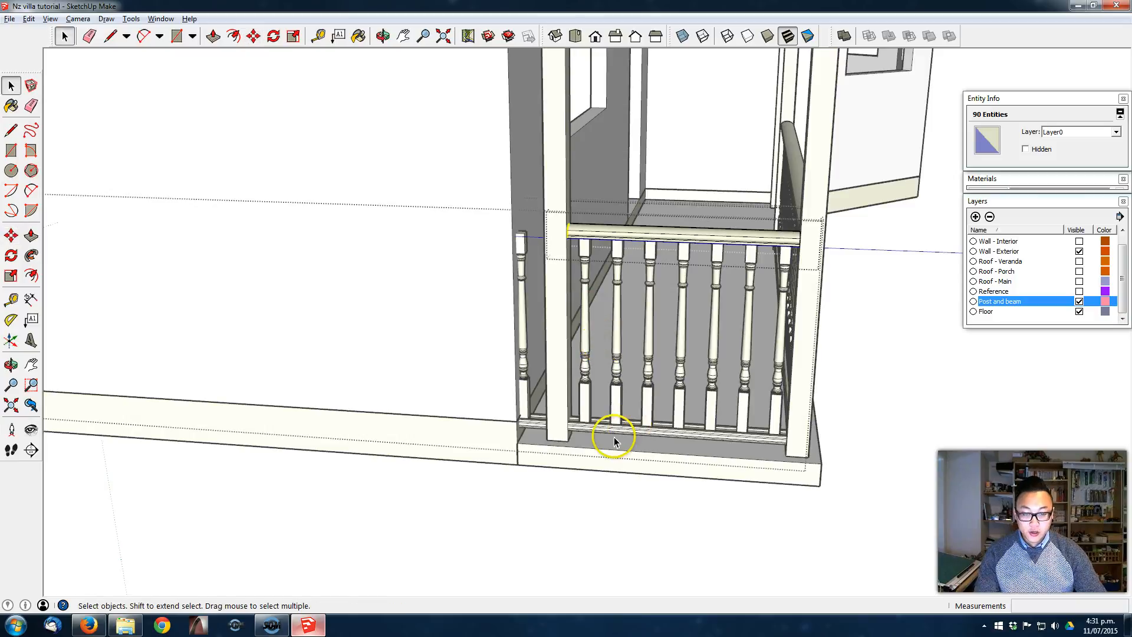
{"action": "left_click", "coordinate": [616, 428]}
{"action": "double_click", "coordinate": [613, 435]}
{"action": "scroll", "coordinate": [451, 460], "scroll_direction": "down", "scroll_amount": 2}
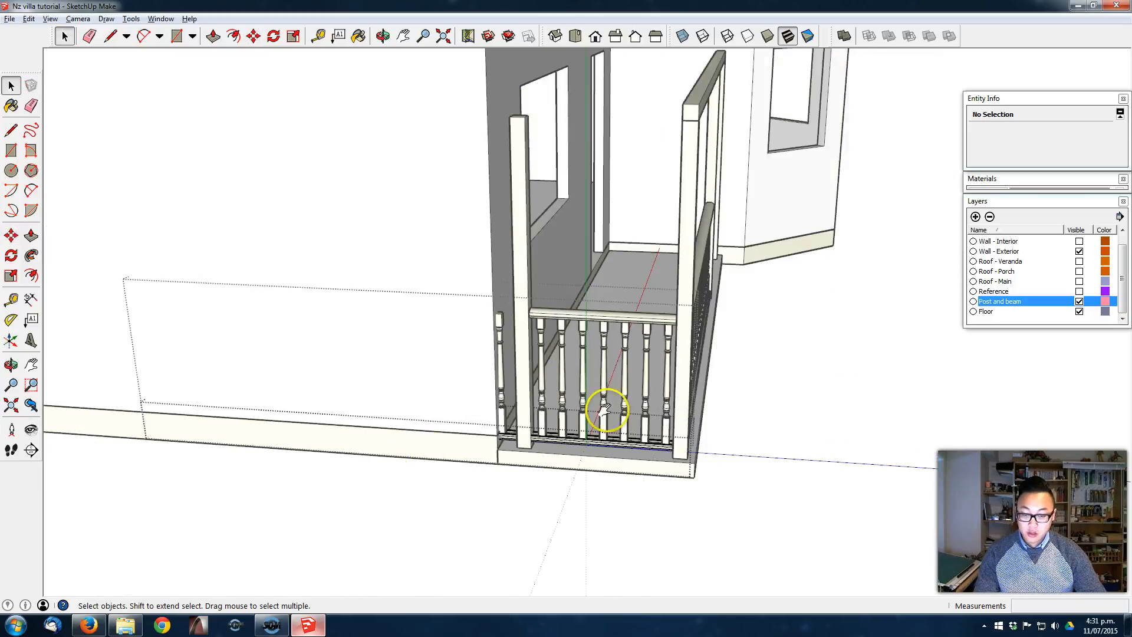
{"action": "middle_click_drag", "start_coordinate": [423, 455], "coordinate": [625, 418]}
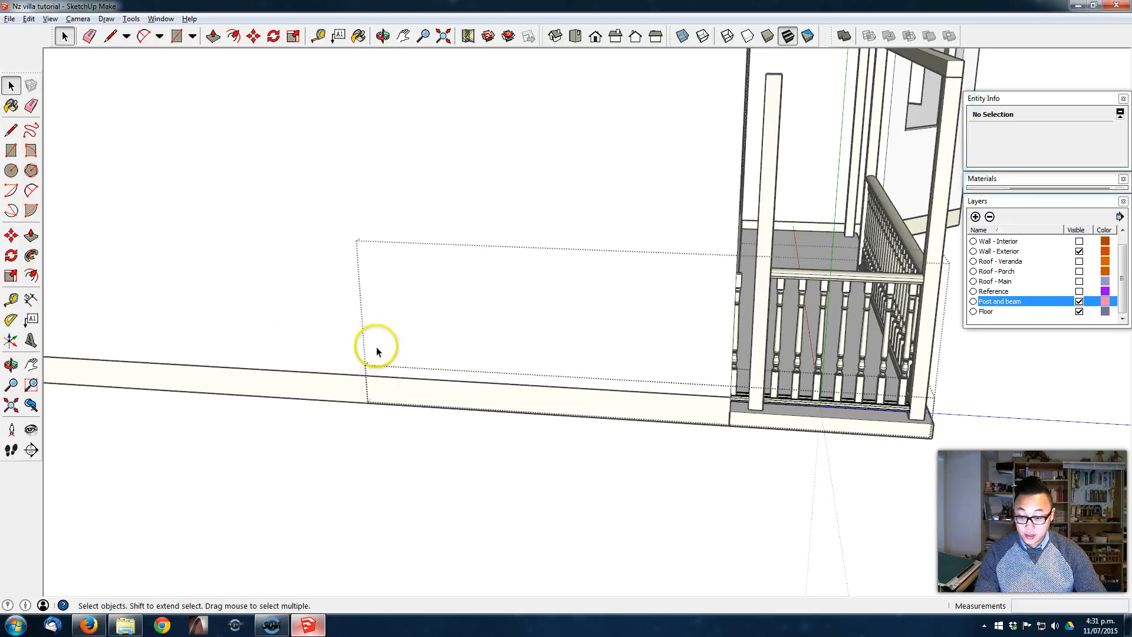
Step: Move the bottom rail's far end along the rail to the post beside the house wall and close the group
{"action": "left_click_drag", "start_coordinate": [306, 294], "coordinate": [437, 440]}
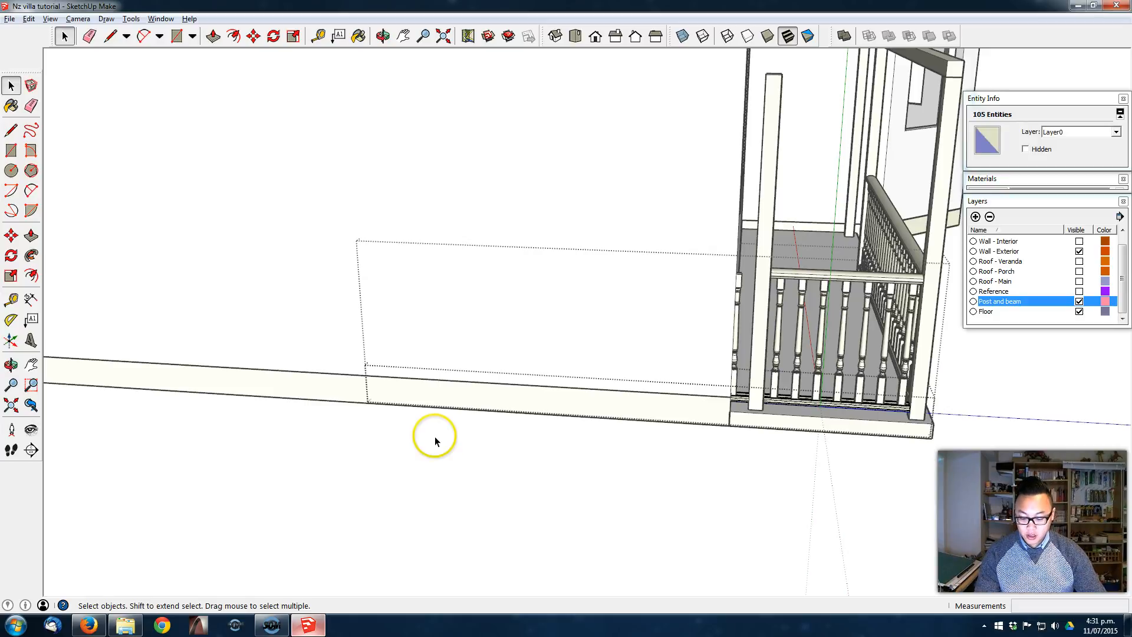
{"action": "key", "text": "m"}
{"action": "left_click", "coordinate": [367, 366]}
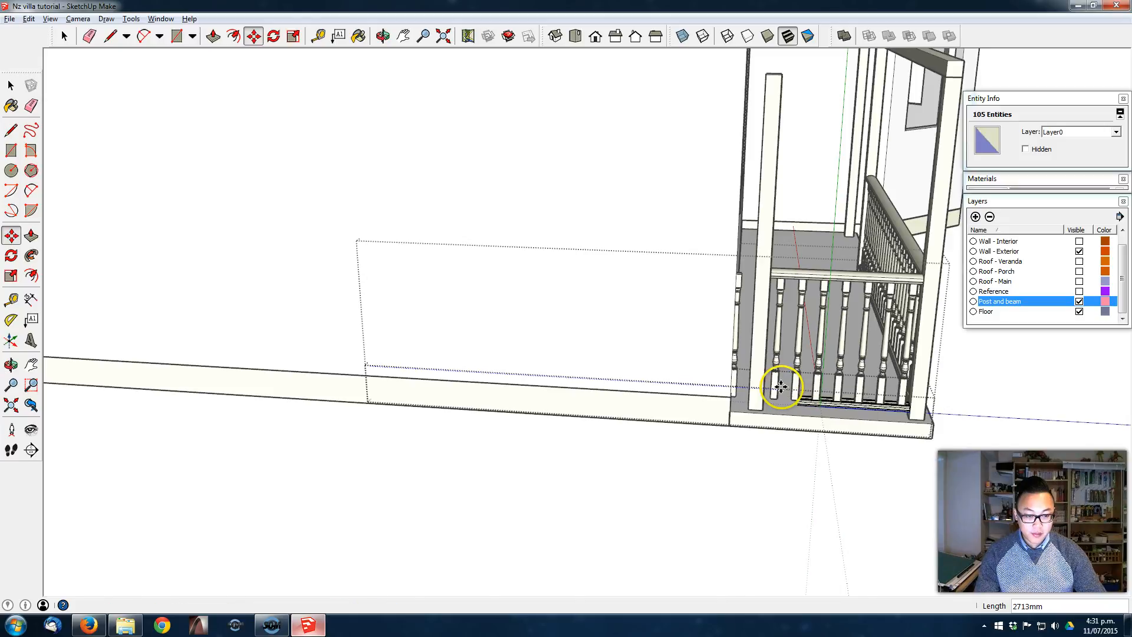
{"action": "scroll", "coordinate": [804, 418], "scroll_direction": "up", "scroll_amount": 2}
{"action": "scroll", "coordinate": [790, 388], "scroll_direction": "up", "scroll_amount": 1}
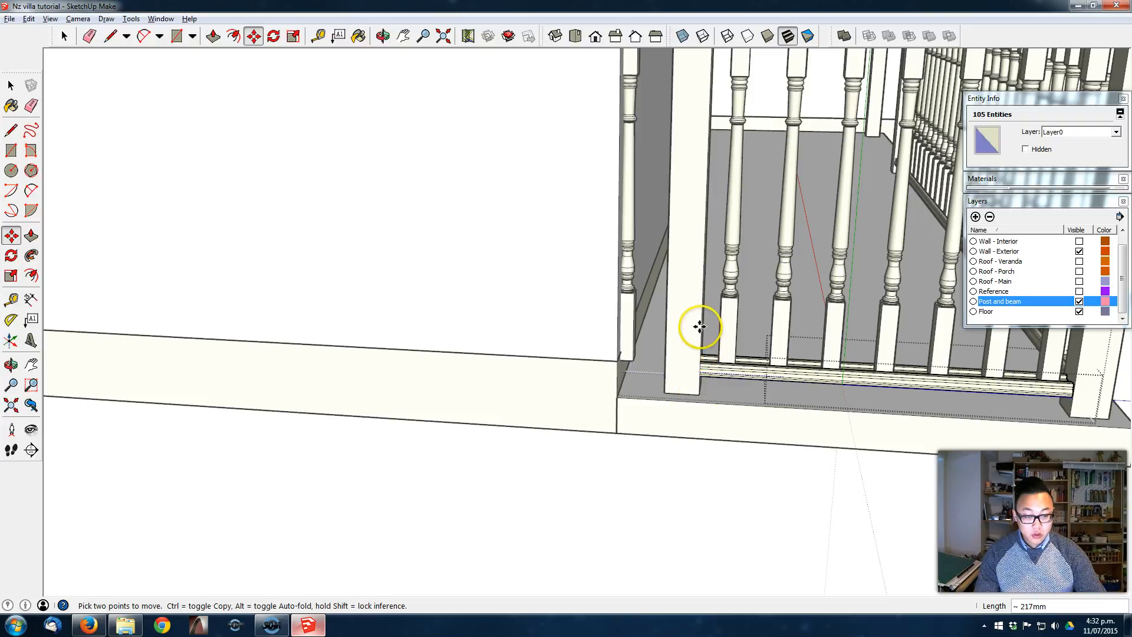
{"action": "left_click", "coordinate": [699, 391]}
{"action": "middle_click_drag", "start_coordinate": [710, 376], "coordinate": [791, 440]}
{"action": "key", "text": "space"}
{"action": "left_click", "coordinate": [631, 525]}
Step: Reopen the side balustrade group and try to select the surplus balusters beyond the wall-side post through the house wall
{"action": "scroll", "coordinate": [630, 525], "scroll_direction": "down", "scroll_amount": 3}
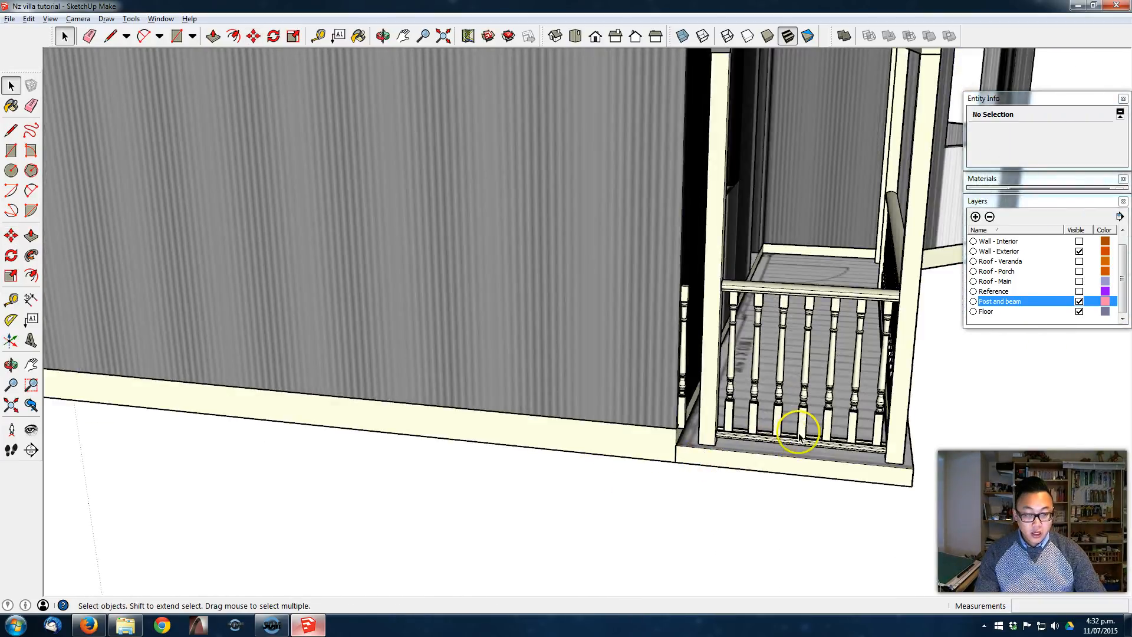
{"action": "scroll", "coordinate": [737, 304], "scroll_direction": "down", "scroll_amount": 3}
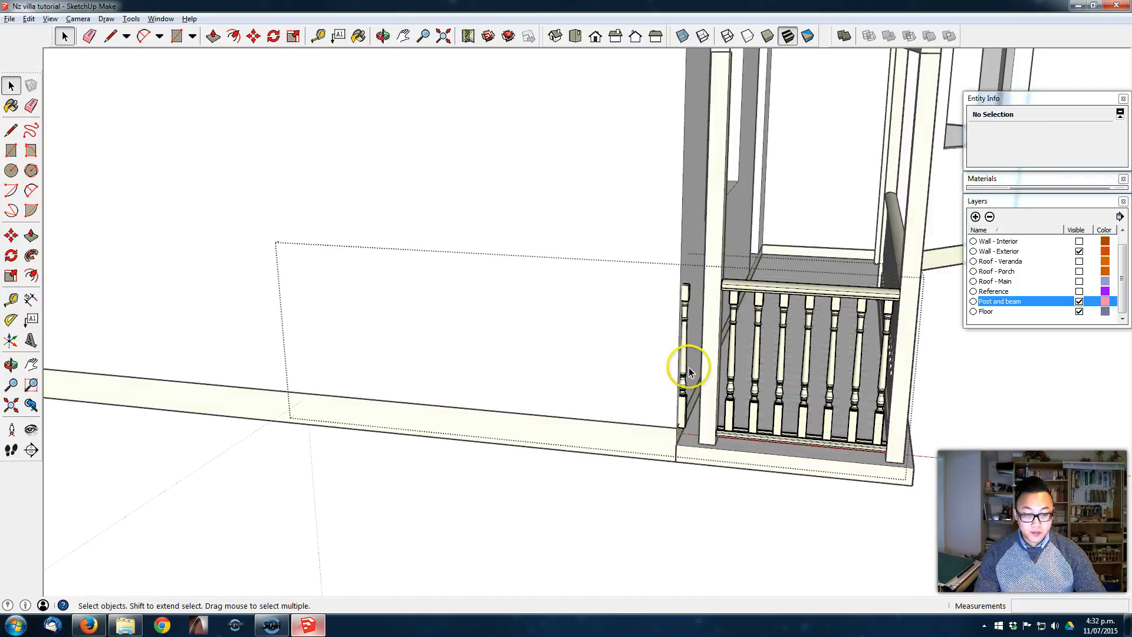
{"action": "scroll", "coordinate": [693, 364], "scroll_direction": "down", "scroll_amount": 2}
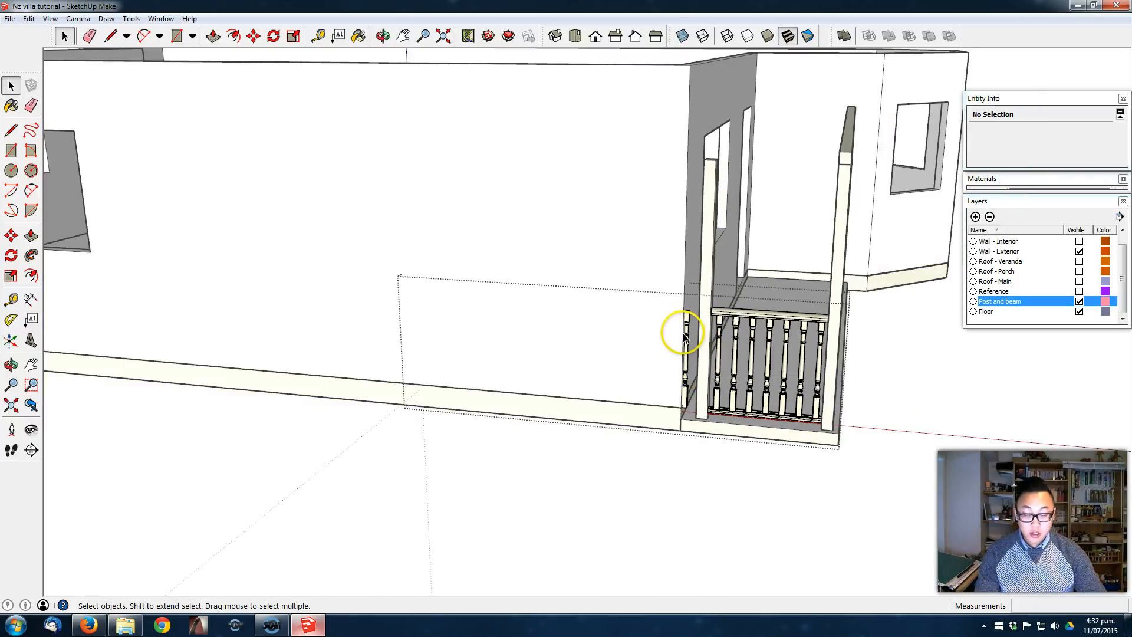
{"action": "key", "text": "k"}
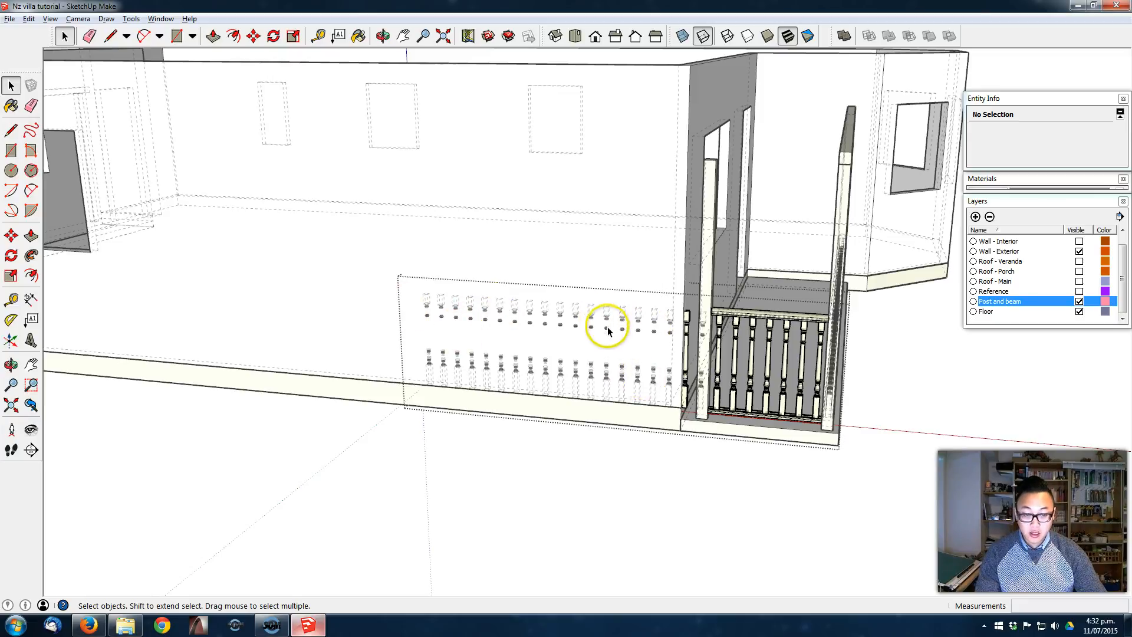
{"action": "left_click_drag", "start_coordinate": [357, 229], "coordinate": [705, 461]}
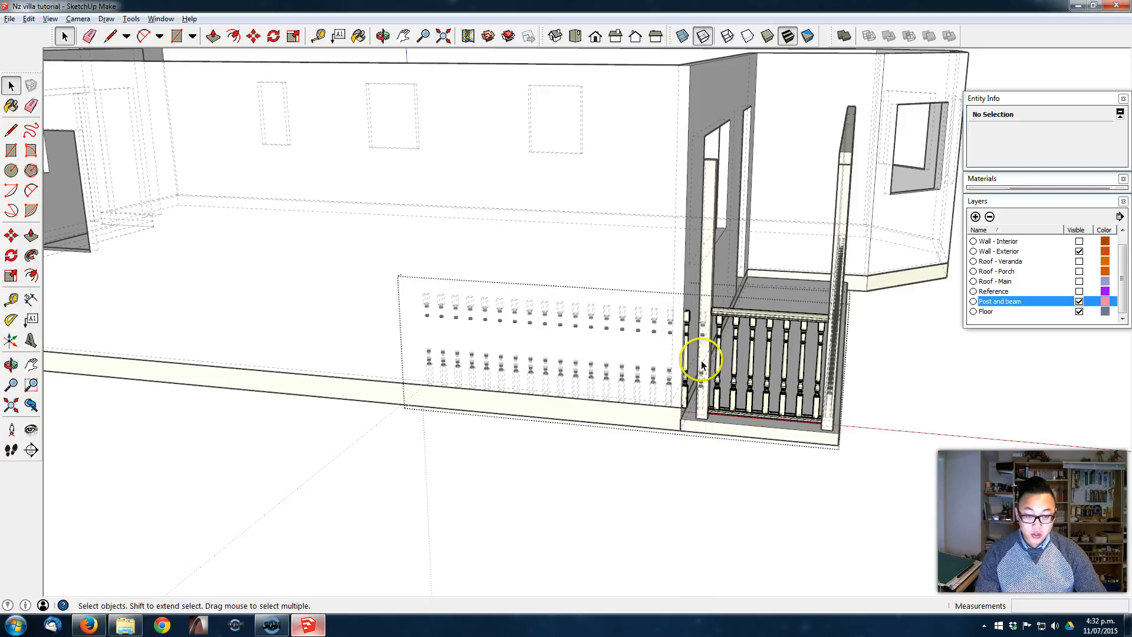
{"action": "scroll", "coordinate": [694, 361], "scroll_direction": "up", "scroll_amount": 4}
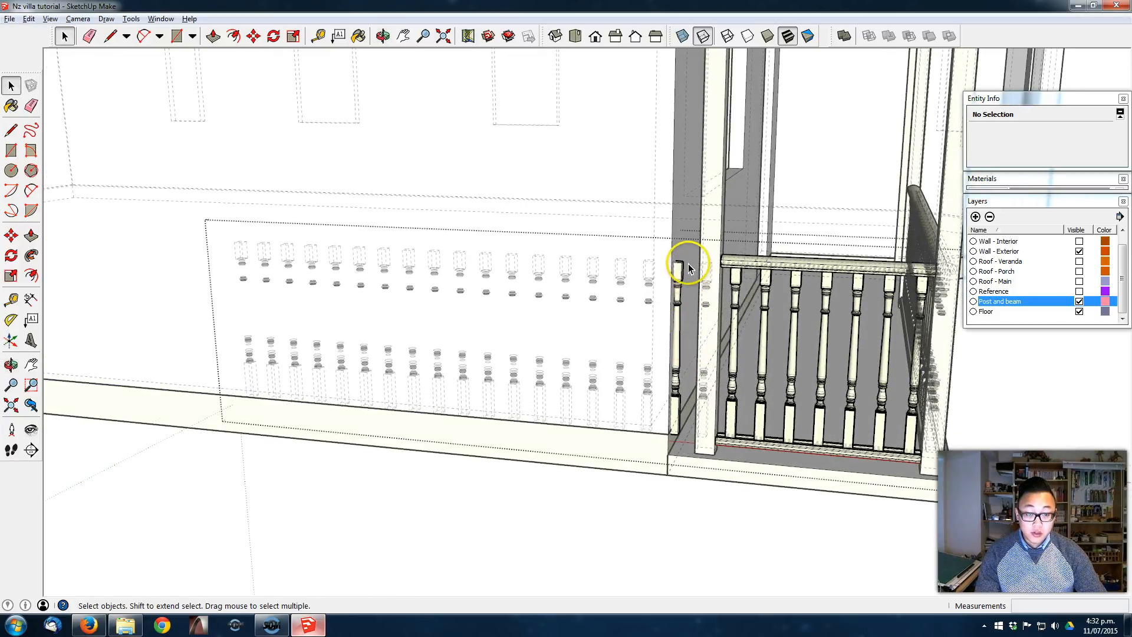
{"action": "key", "text": "k"}
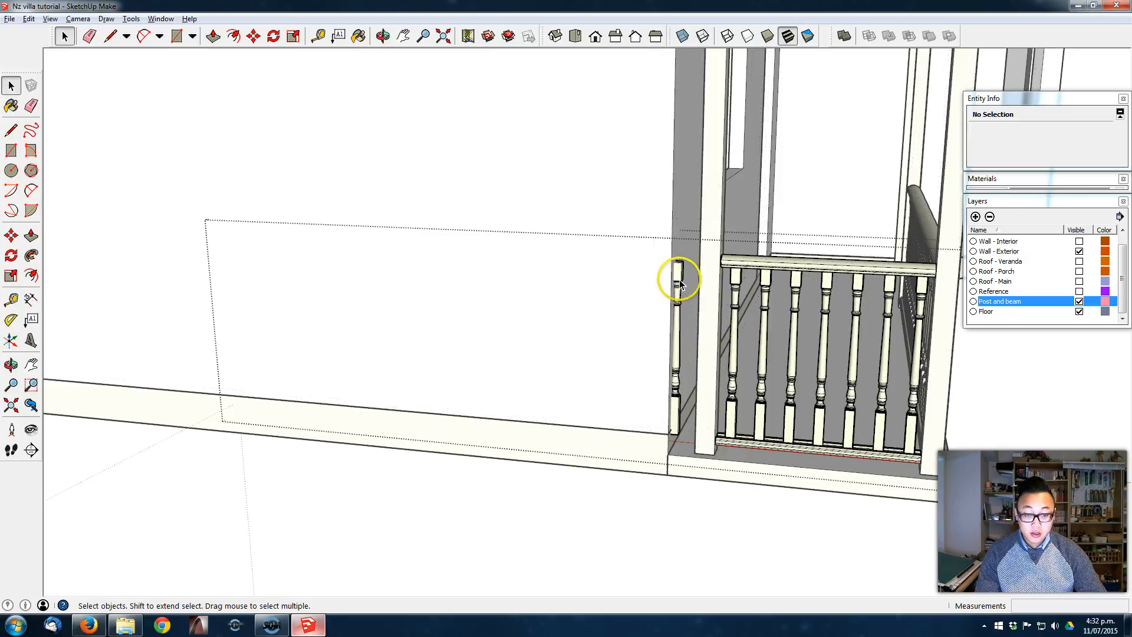
Step: Open the balusters group inside the side balustrade for editing
{"action": "left_click", "coordinate": [678, 283]}
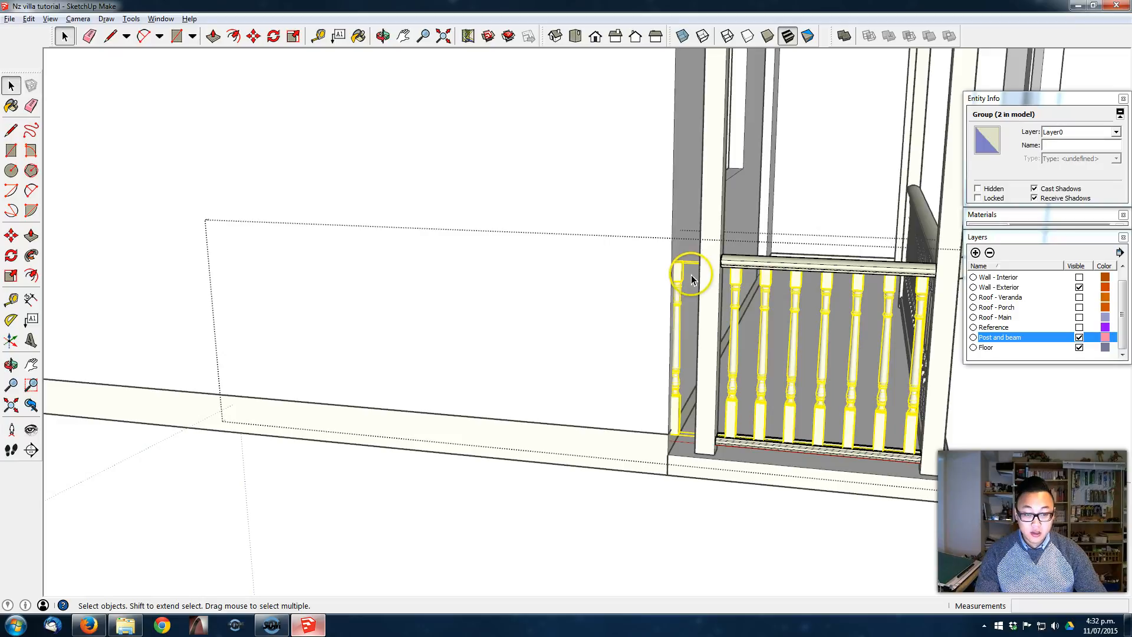
{"action": "key", "text": "Escape"}
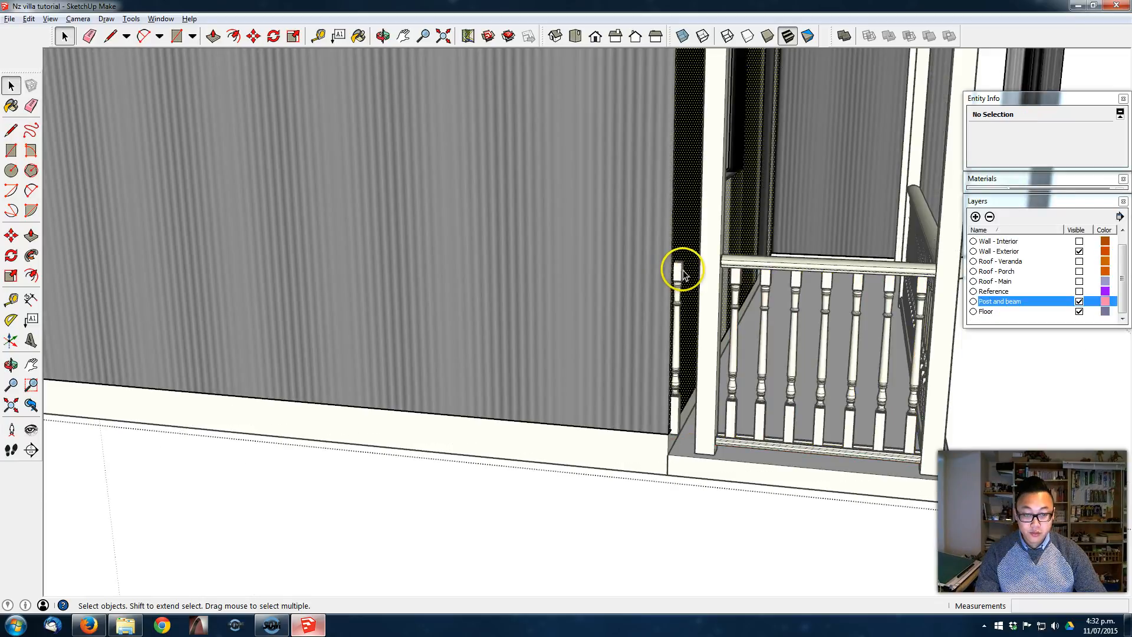
{"action": "double_click", "coordinate": [682, 277]}
{"action": "double_click", "coordinate": [768, 292]}
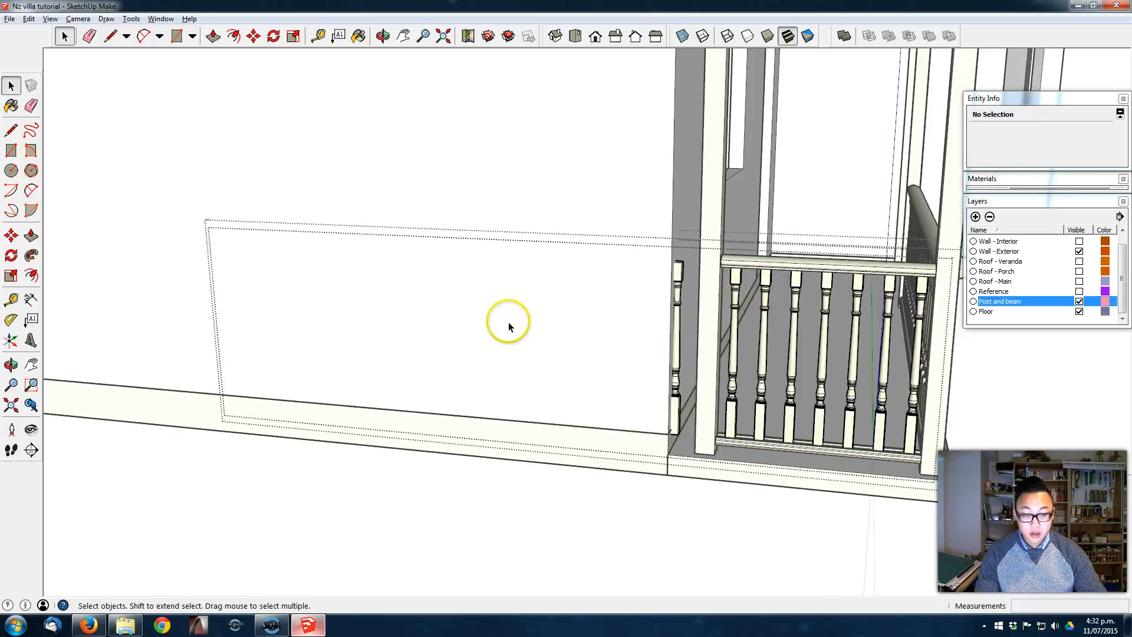
Step: Delete the surplus balusters beyond the wall-side post and close the side balustrade group
{"action": "scroll", "coordinate": [526, 316], "scroll_direction": "down", "scroll_amount": 1}
{"action": "left_click_drag", "start_coordinate": [175, 156], "coordinate": [700, 518]}
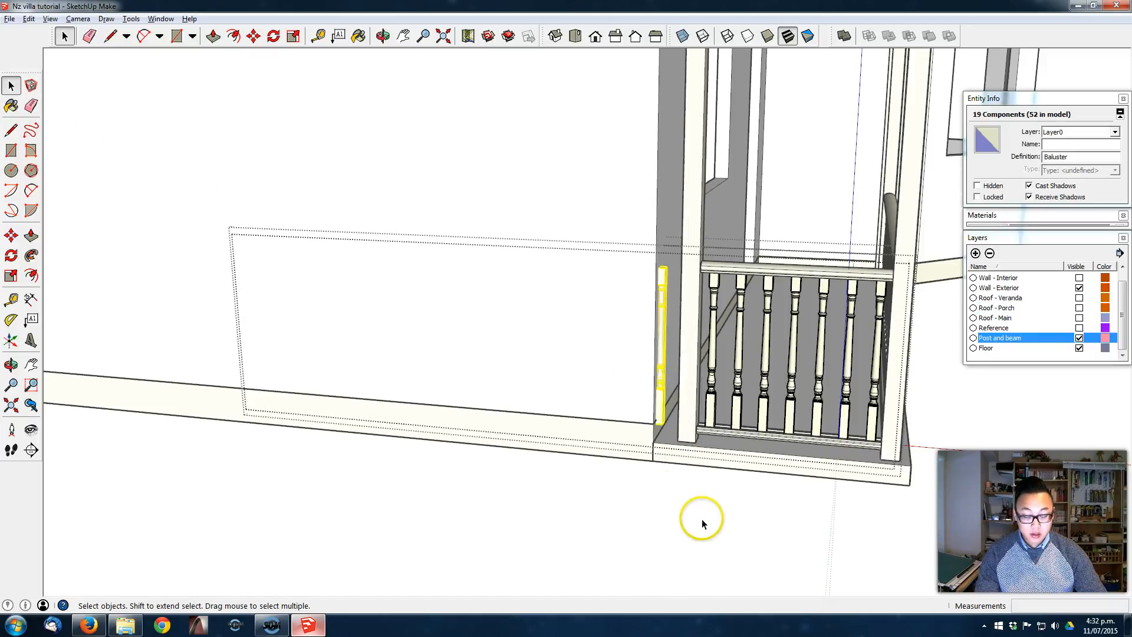
{"action": "left_click", "coordinate": [685, 507]}
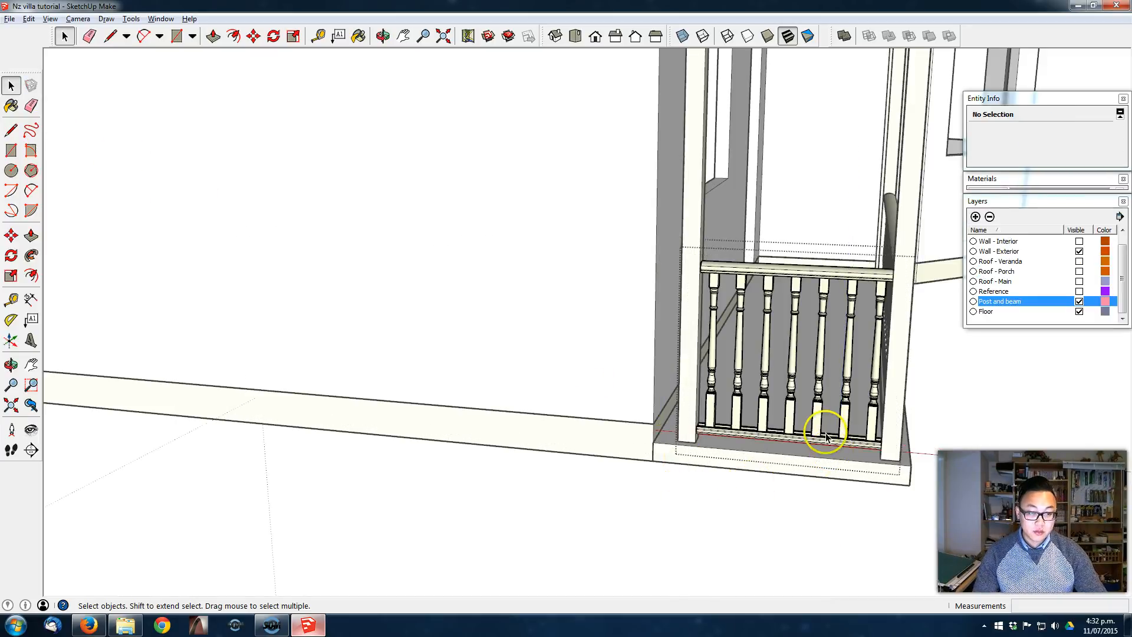
{"action": "middle_click_drag", "start_coordinate": [592, 434], "coordinate": [647, 481]}
{"action": "key", "text": "Escape"}
{"action": "scroll", "coordinate": [680, 430], "scroll_direction": "down", "scroll_amount": 1}
{"action": "middle_click_drag", "start_coordinate": [790, 449], "coordinate": [855, 453]}
{"action": "scroll", "coordinate": [748, 425], "scroll_direction": "down", "scroll_amount": 5}
{"action": "middle_click_drag", "start_coordinate": [613, 393], "coordinate": [595, 431]}
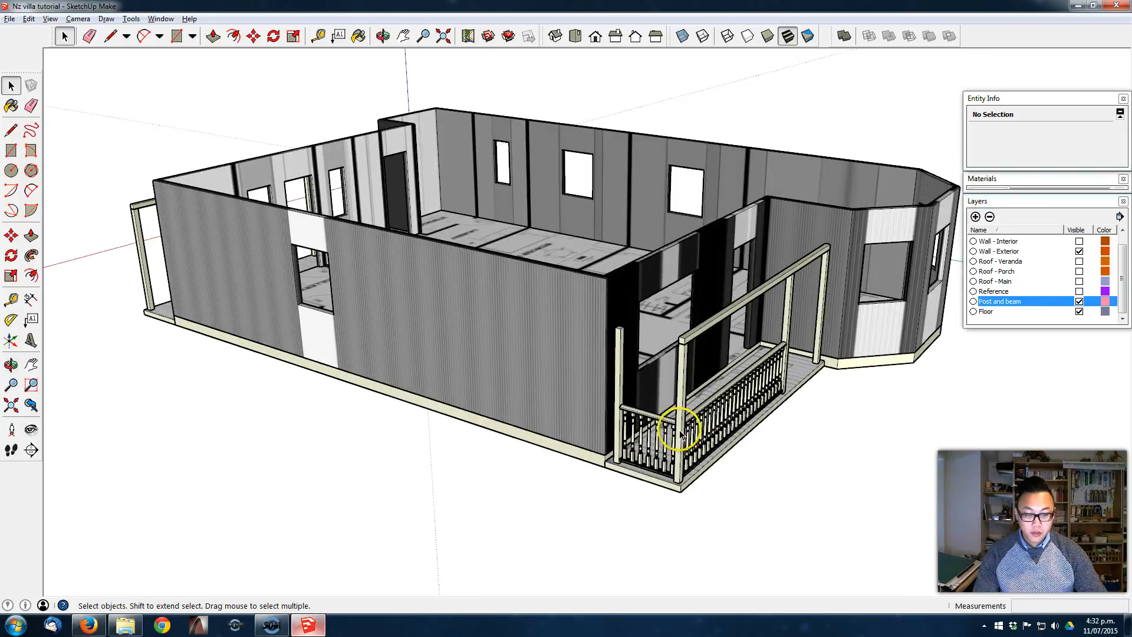
Step: Copy both the long and side balustrade groups about 12666 mm along the green axis to beside the opposite veranda
{"action": "left_click", "coordinate": [672, 424]}
{"action": "left_click", "coordinate": [731, 400], "text": "shift"}
{"action": "middle_click_drag", "start_coordinate": [731, 401], "coordinate": [924, 411]}
{"action": "scroll", "coordinate": [899, 405], "scroll_direction": "down", "scroll_amount": 2}
{"action": "key", "text": "m"}
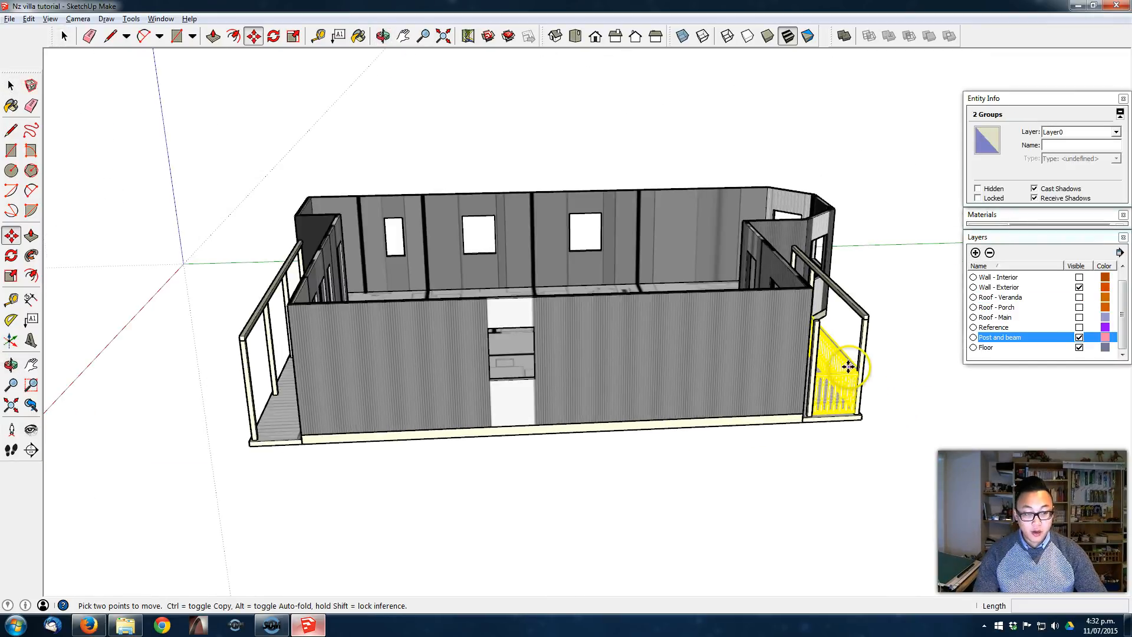
{"action": "key", "text": "ctrl"}
{"action": "left_click", "coordinate": [848, 367]}
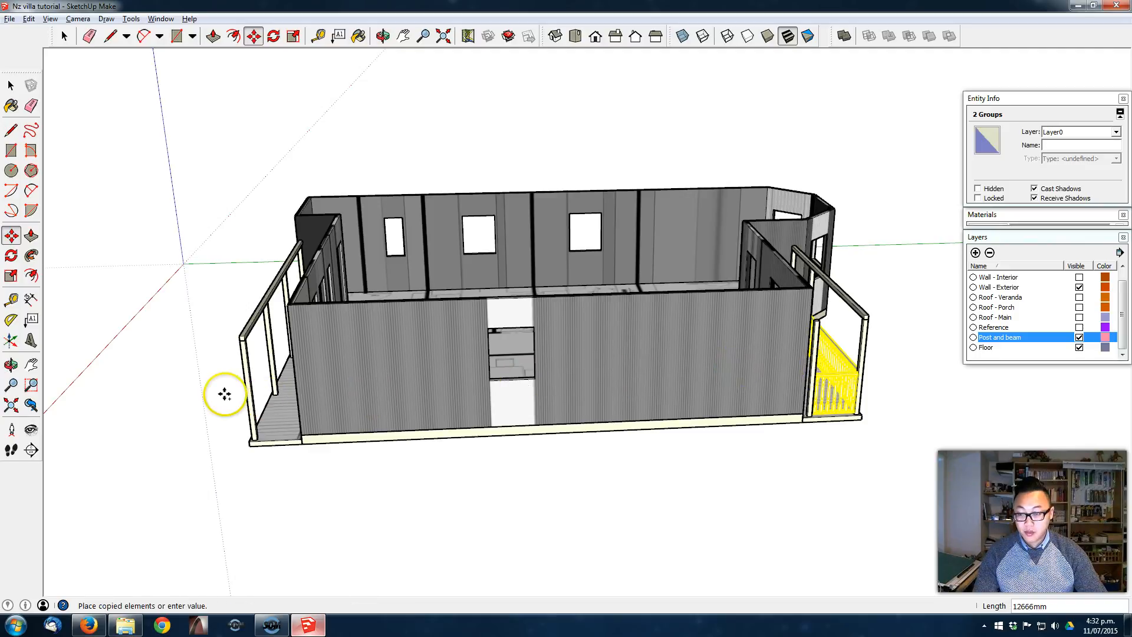
{"action": "left_click", "coordinate": [226, 394]}
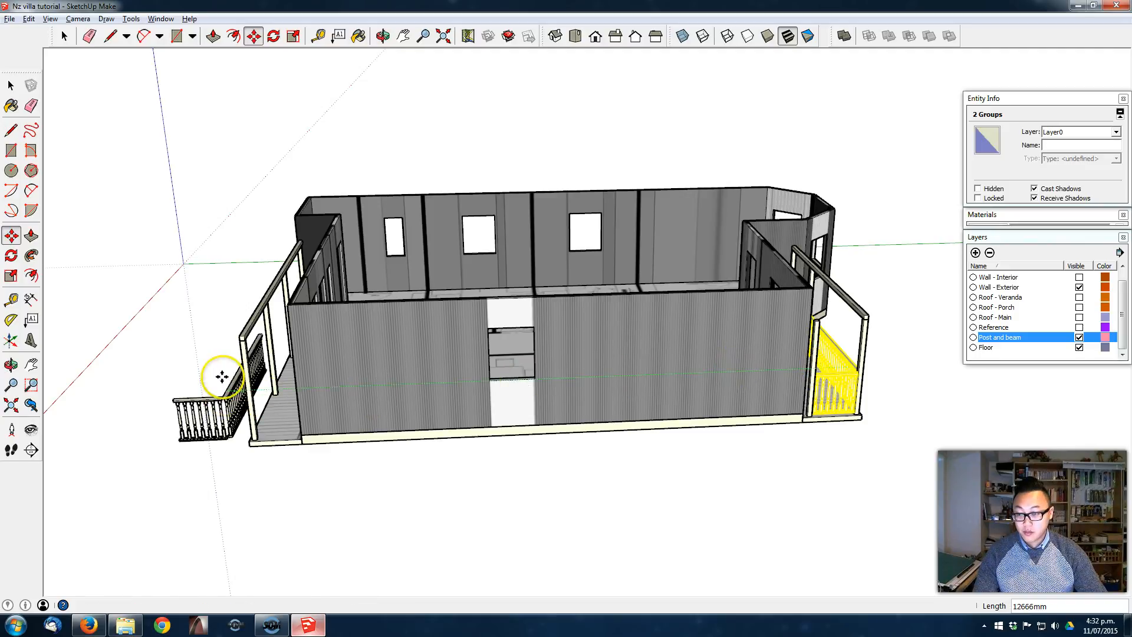
{"action": "key", "text": "space"}
{"action": "left_click", "coordinate": [224, 346]}
Step: Copy the opposite veranda's corner post 800 mm across the veranda's end towards the house wall
{"action": "scroll", "coordinate": [187, 394], "scroll_direction": "up", "scroll_amount": 2}
{"action": "scroll", "coordinate": [188, 394], "scroll_direction": "up", "scroll_amount": 6}
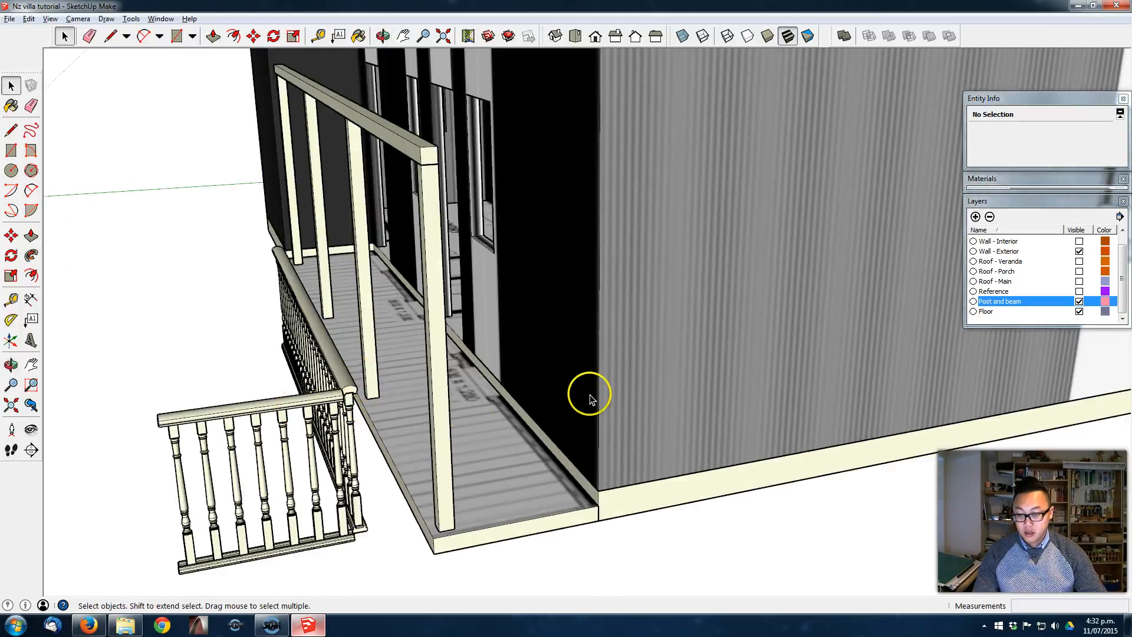
{"action": "middle_click_drag", "start_coordinate": [546, 402], "coordinate": [501, 409]}
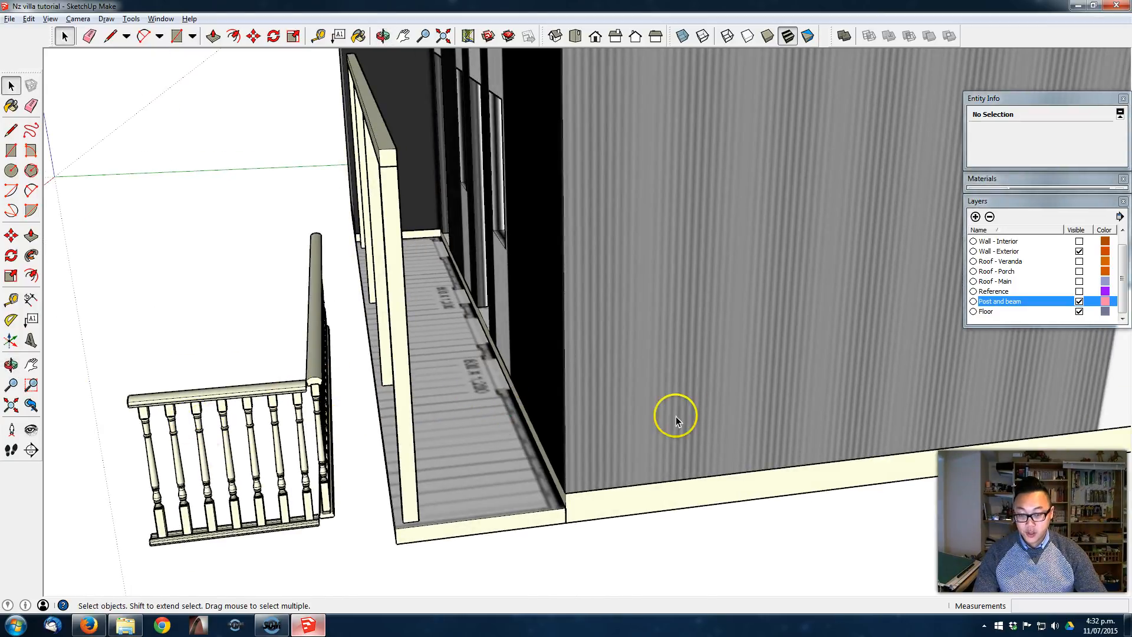
{"action": "scroll", "coordinate": [395, 516], "scroll_direction": "up", "scroll_amount": 2}
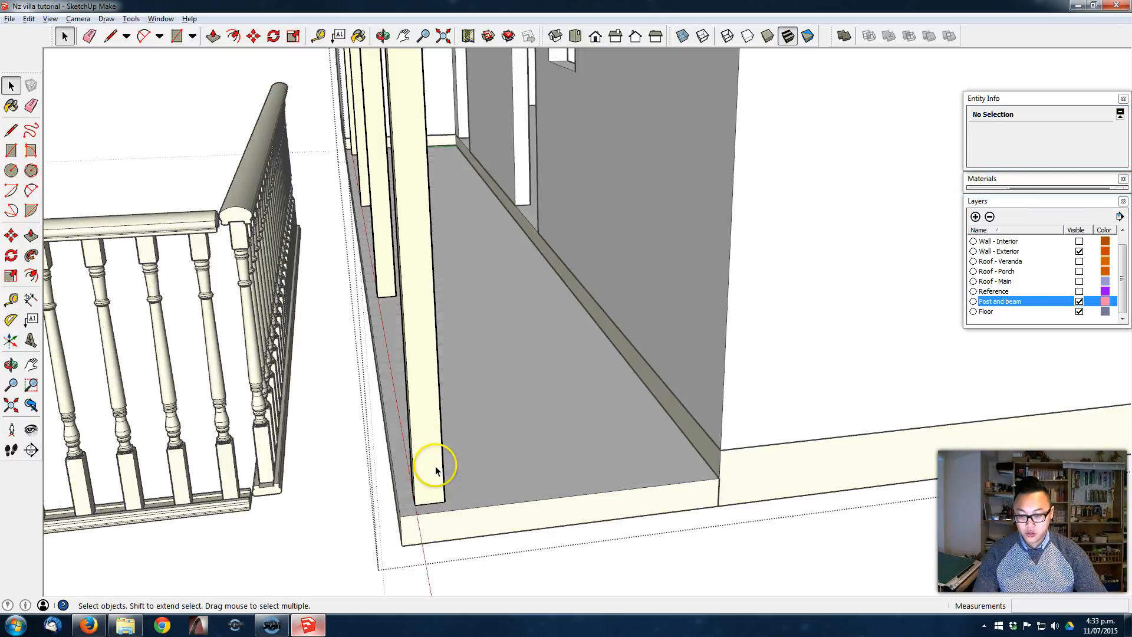
{"action": "left_click", "coordinate": [434, 467]}
{"action": "key", "text": "m"}
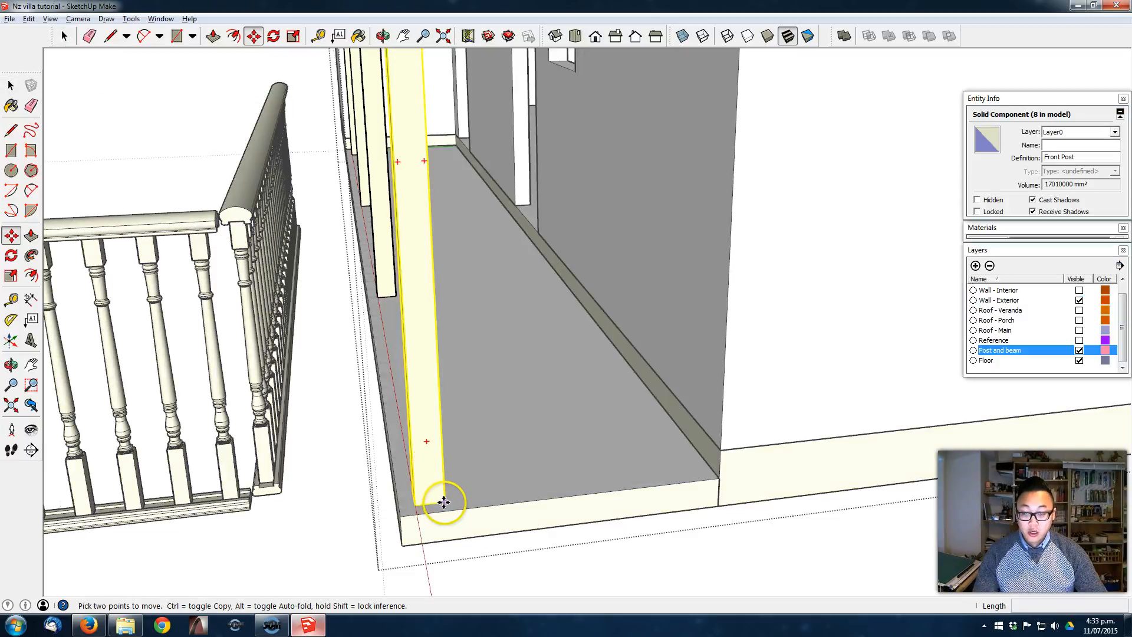
{"action": "left_click", "coordinate": [443, 501]}
{"action": "key", "text": "ctrl"}
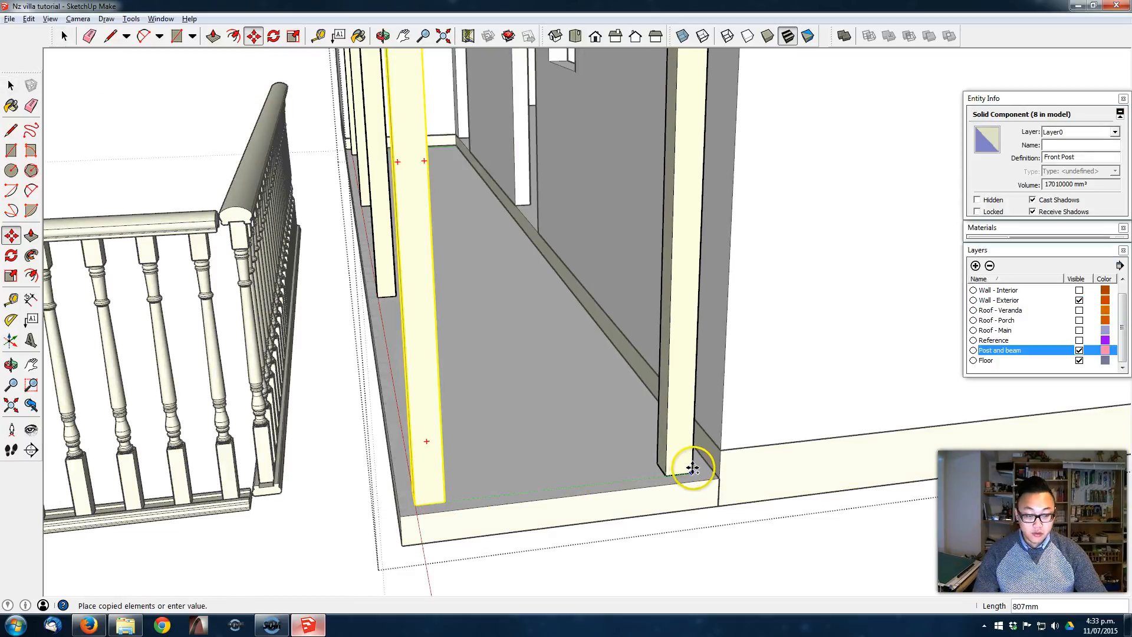
{"action": "left_click", "coordinate": [693, 467]}
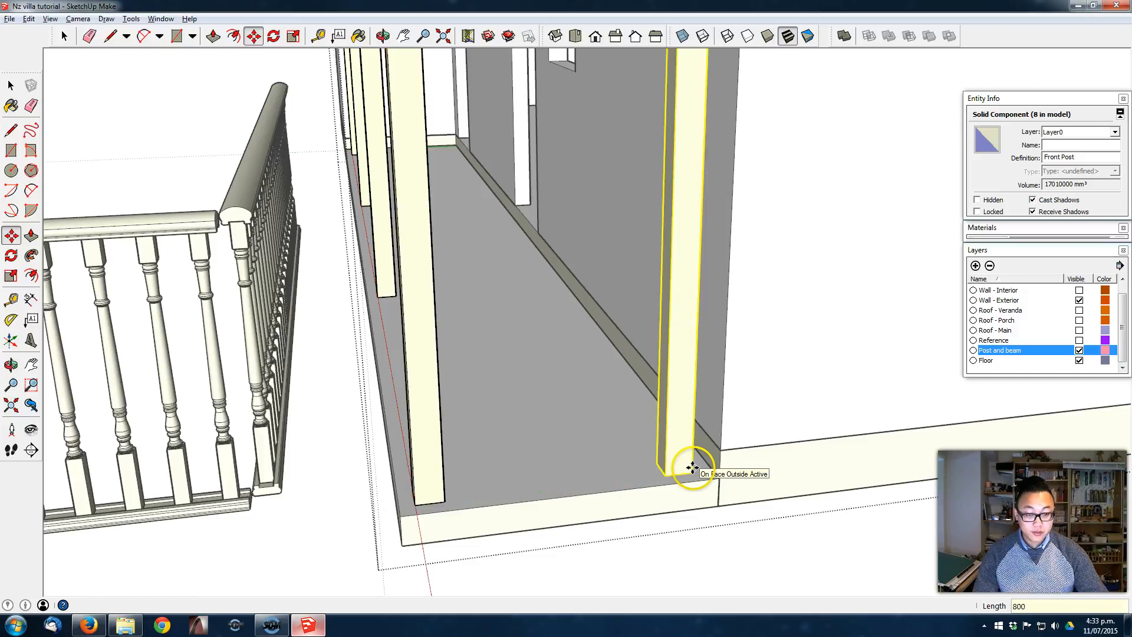
{"action": "scroll", "coordinate": [638, 430], "scroll_direction": "down", "scroll_amount": 3}
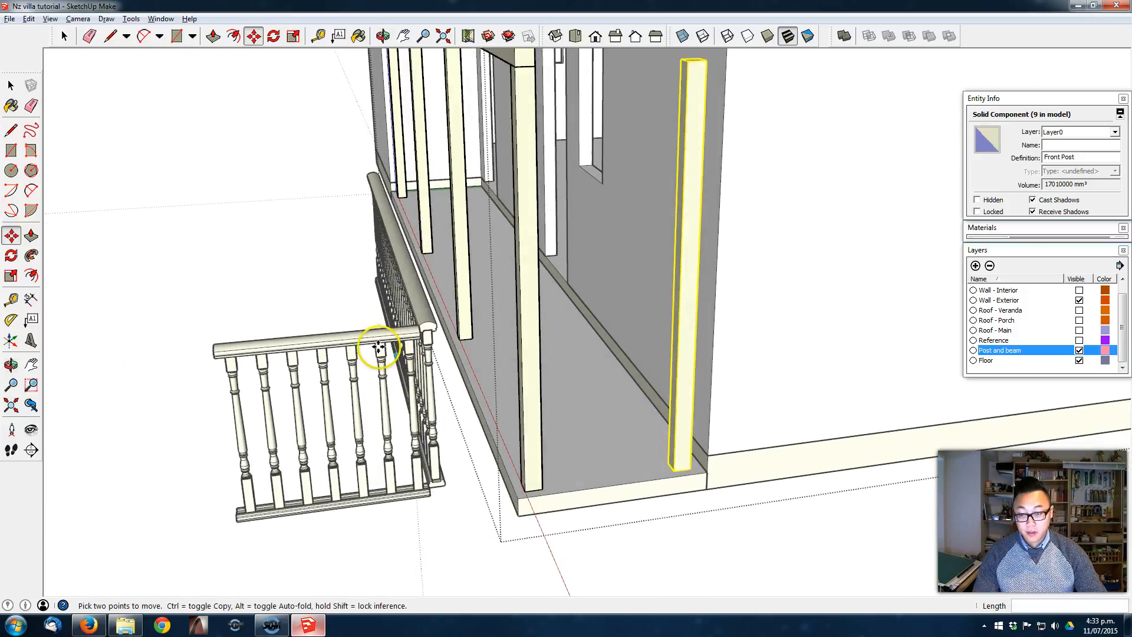
Step: Move the copied side balustrade onto the veranda's end so its handrail starts at the corner post's inner face
{"action": "key", "text": "space"}
{"action": "left_click", "coordinate": [368, 337]}
{"action": "scroll", "coordinate": [367, 336], "scroll_direction": "up", "scroll_amount": 2}
{"action": "key", "text": "m"}
{"action": "left_click", "coordinate": [156, 352]}
{"action": "key", "text": "ctrl"}
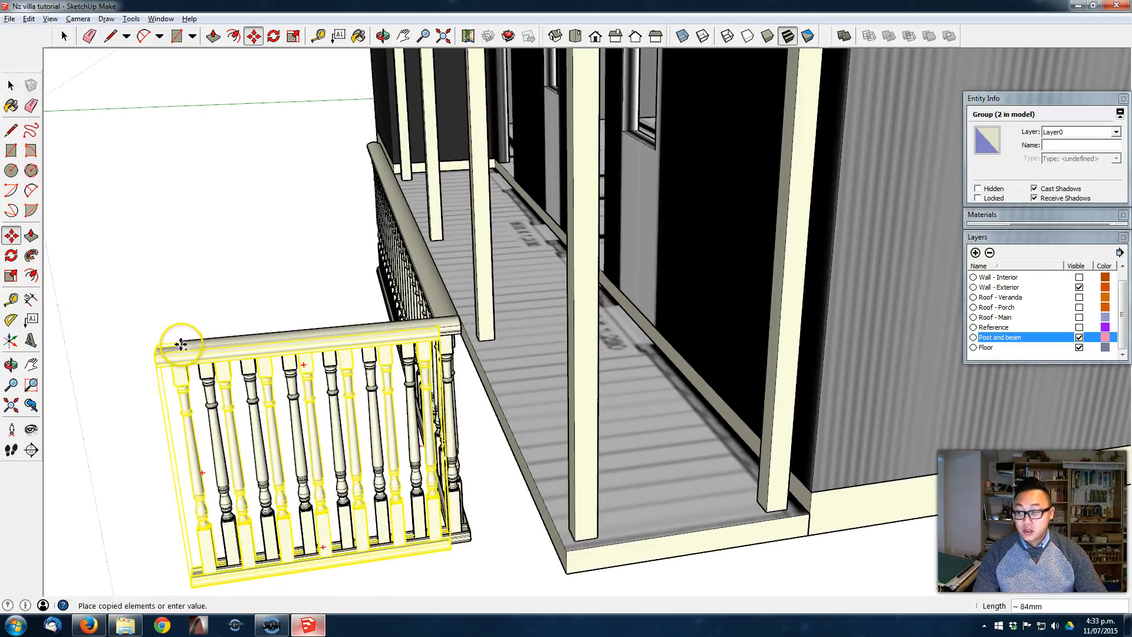
{"action": "left_click", "coordinate": [202, 347]}
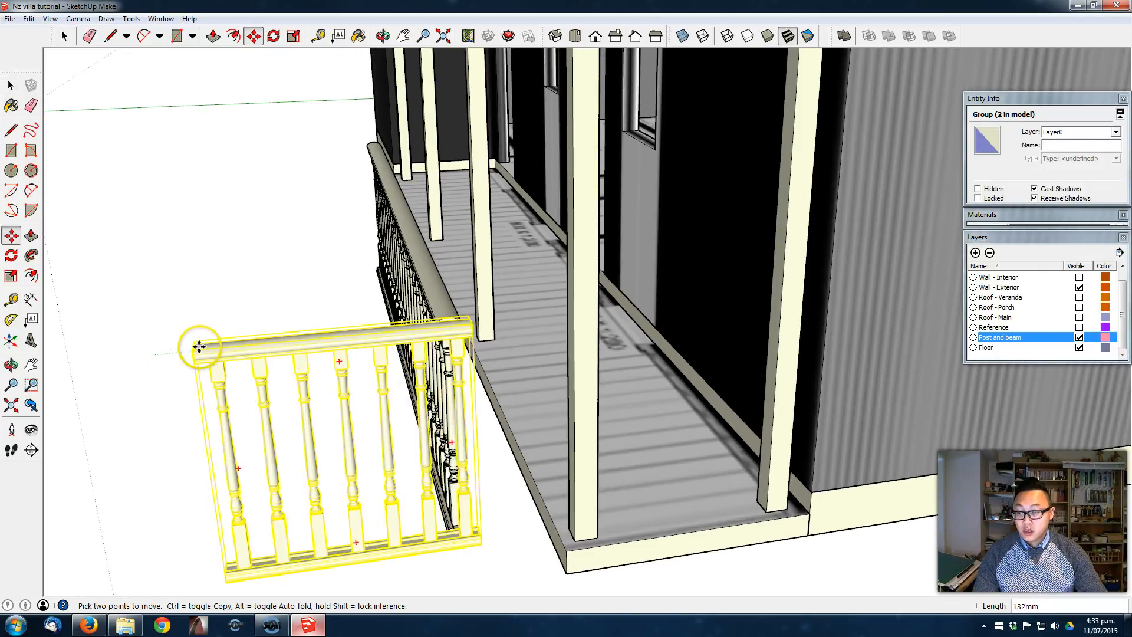
{"action": "left_click", "coordinate": [596, 313]}
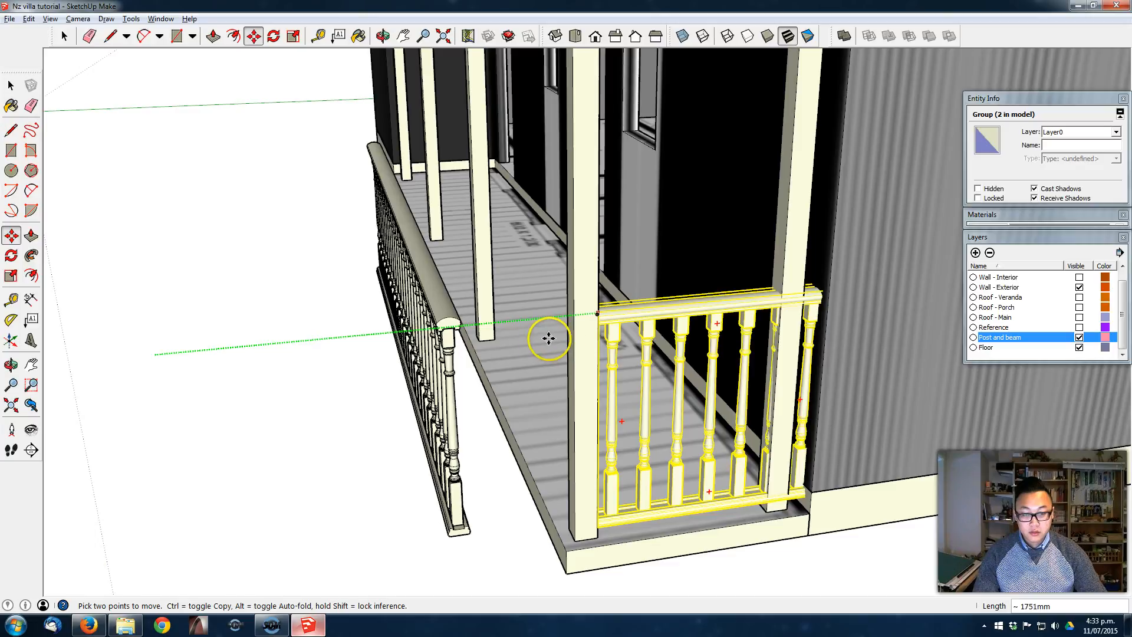
Step: Slide the side balustrade back along its length until its handrail's inner end meets the new wall-side post
{"action": "left_click", "coordinate": [561, 319]}
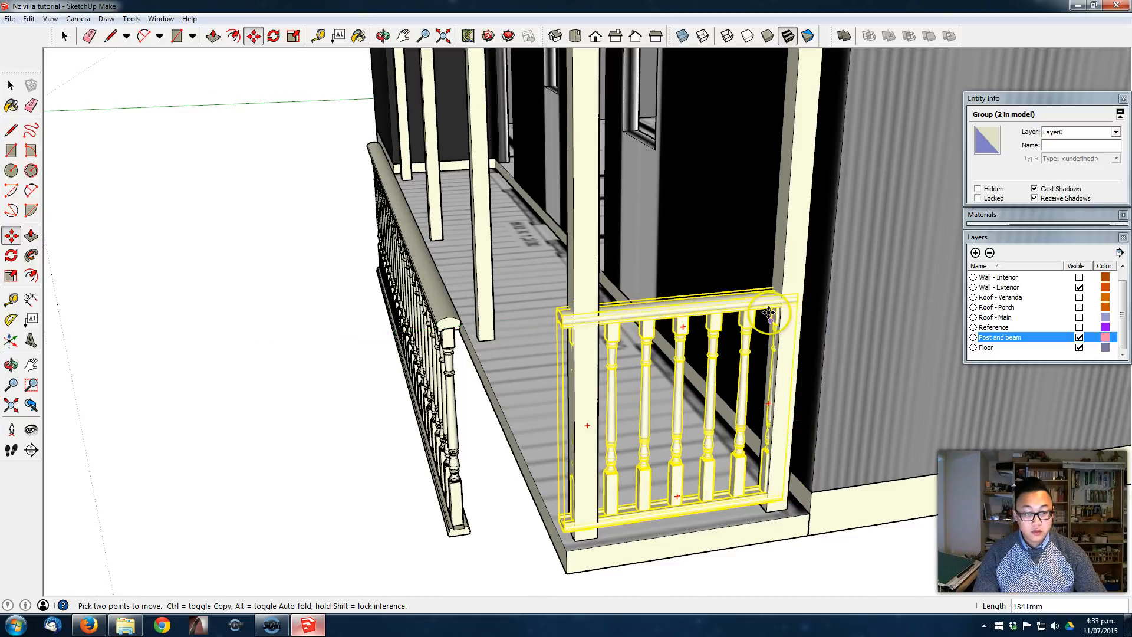
{"action": "scroll", "coordinate": [796, 290], "scroll_direction": "up", "scroll_amount": 3}
{"action": "left_click", "coordinate": [806, 289]}
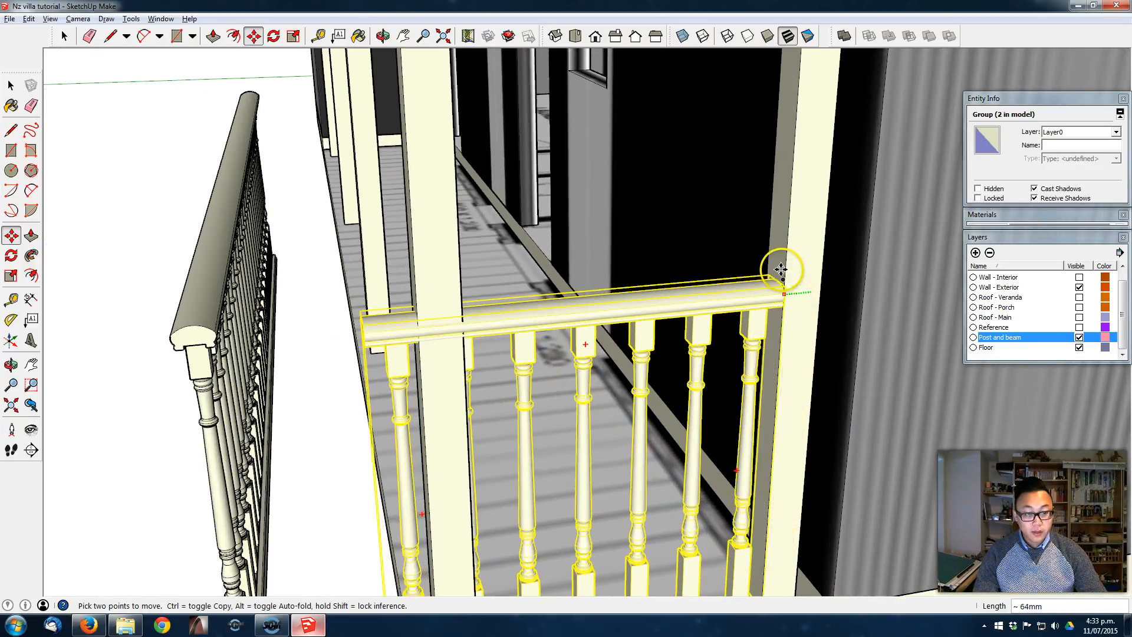
{"action": "key", "text": "space"}
Step: Open the copied side balustrade's handrail group for editing
{"action": "scroll", "coordinate": [639, 321], "scroll_direction": "down", "scroll_amount": 5}
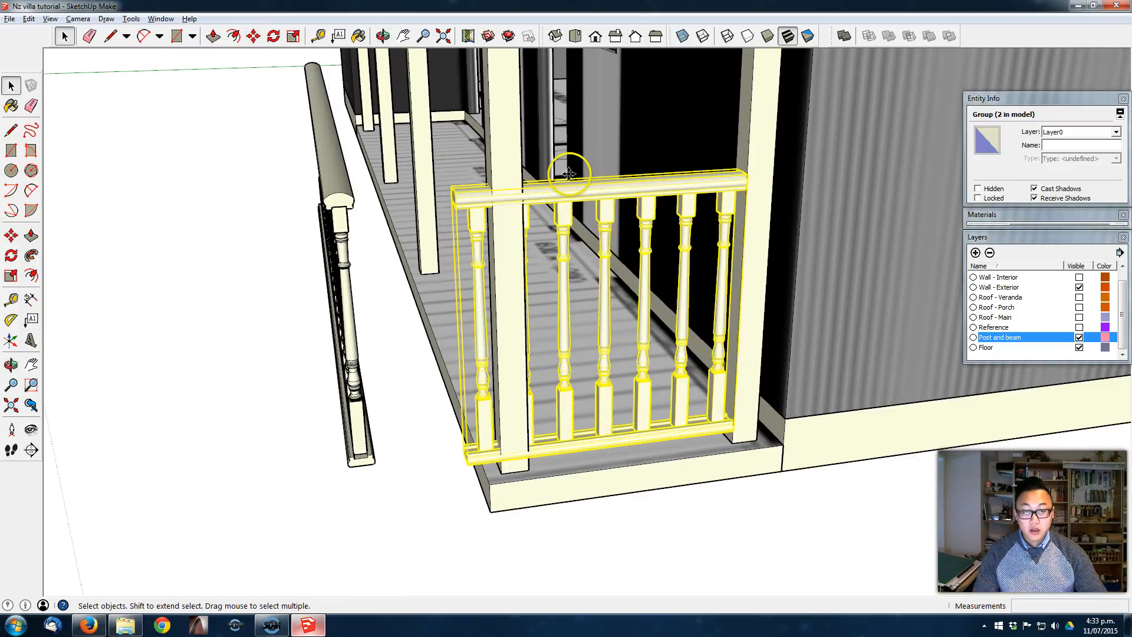
{"action": "double_click", "coordinate": [574, 192]}
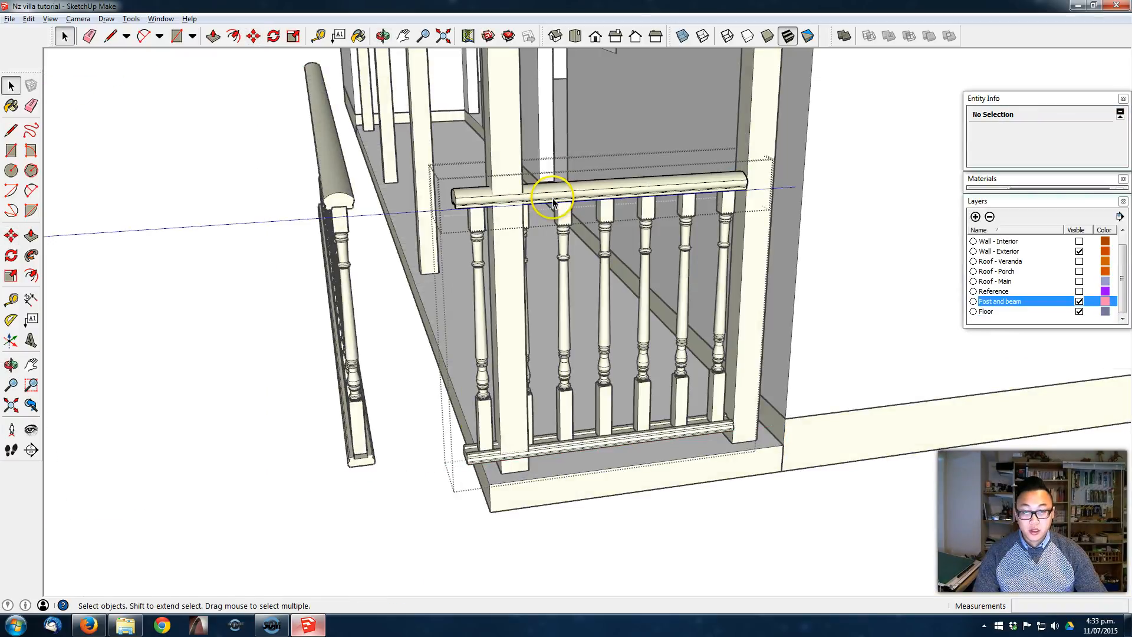
{"action": "middle_click_drag", "start_coordinate": [556, 189], "coordinate": [534, 341]}
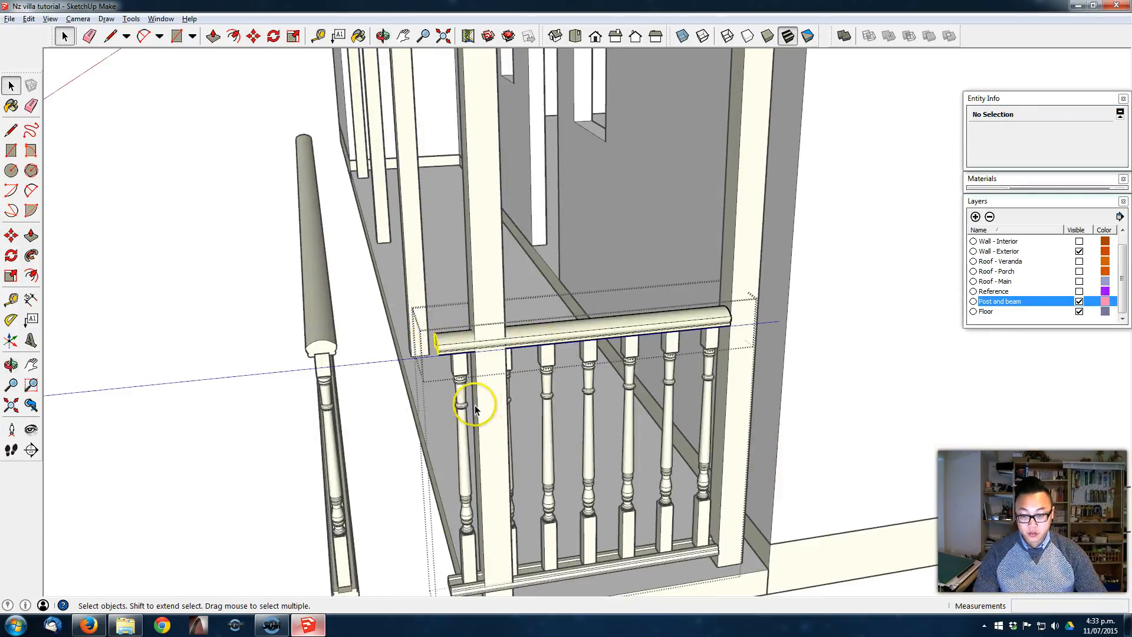
Step: Try to move the handrail's outer end along the rail to the corner post, with back edges shown
{"action": "key", "text": "ctrl+a"}
{"action": "scroll", "coordinate": [436, 391], "scroll_direction": "up", "scroll_amount": 2}
{"action": "key", "text": "m"}
{"action": "left_click", "coordinate": [437, 296]}
{"action": "middle_click_drag", "start_coordinate": [563, 295], "coordinate": [291, 374]}
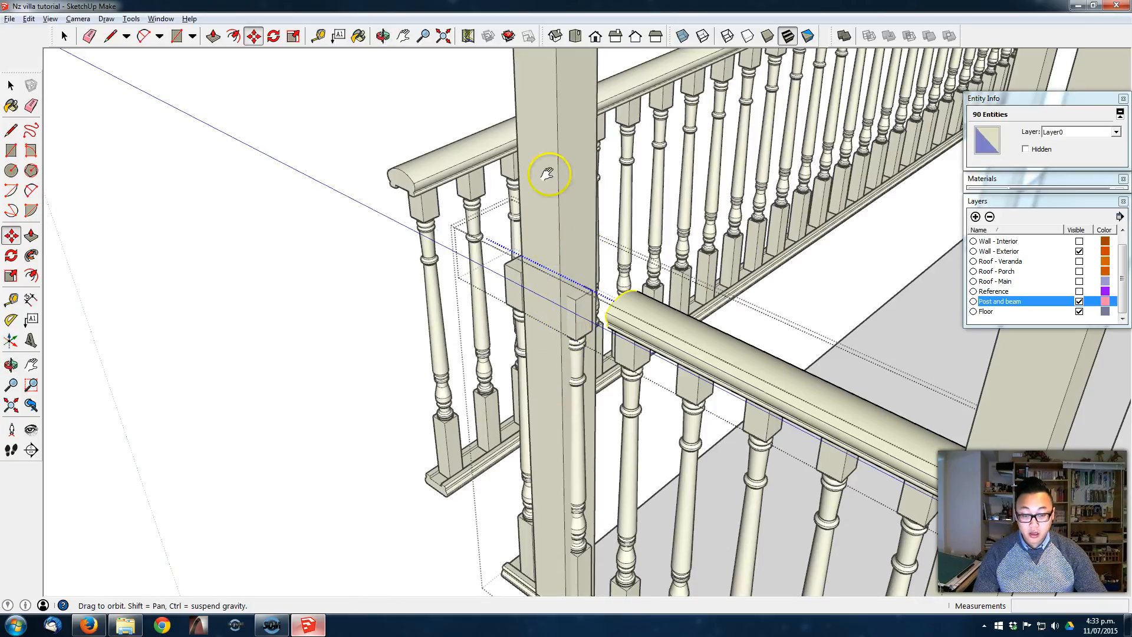
{"action": "middle_click_drag", "start_coordinate": [551, 240], "coordinate": [562, 131], "text": "shift"}
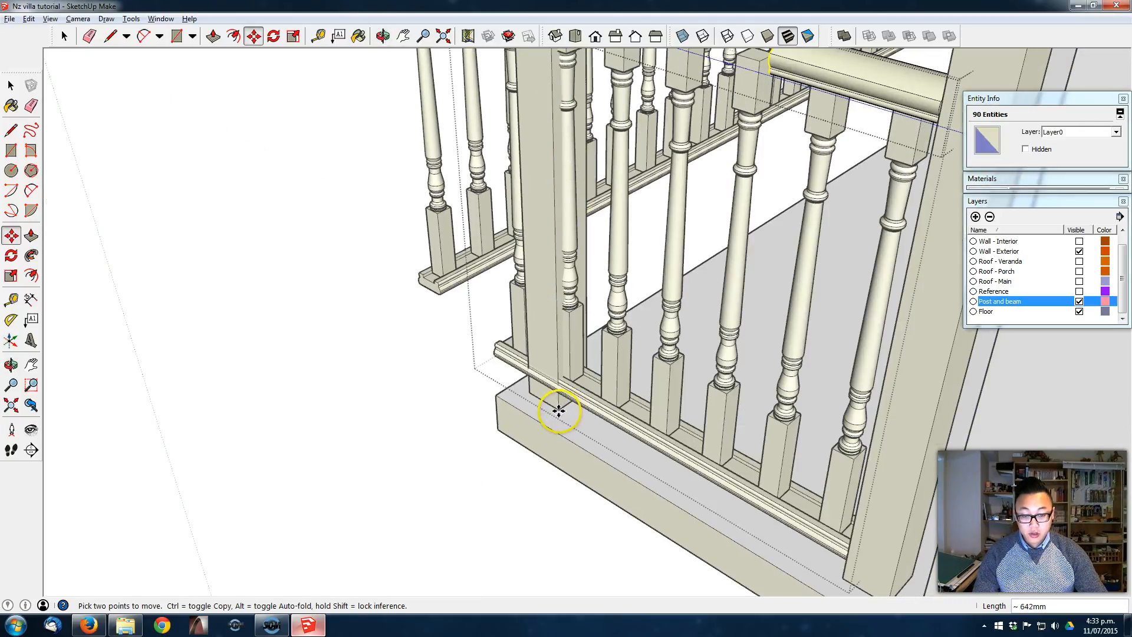
{"action": "scroll", "coordinate": [559, 406], "scroll_direction": "down", "scroll_amount": 2}
{"action": "middle_click_drag", "start_coordinate": [561, 391], "coordinate": [560, 328]}
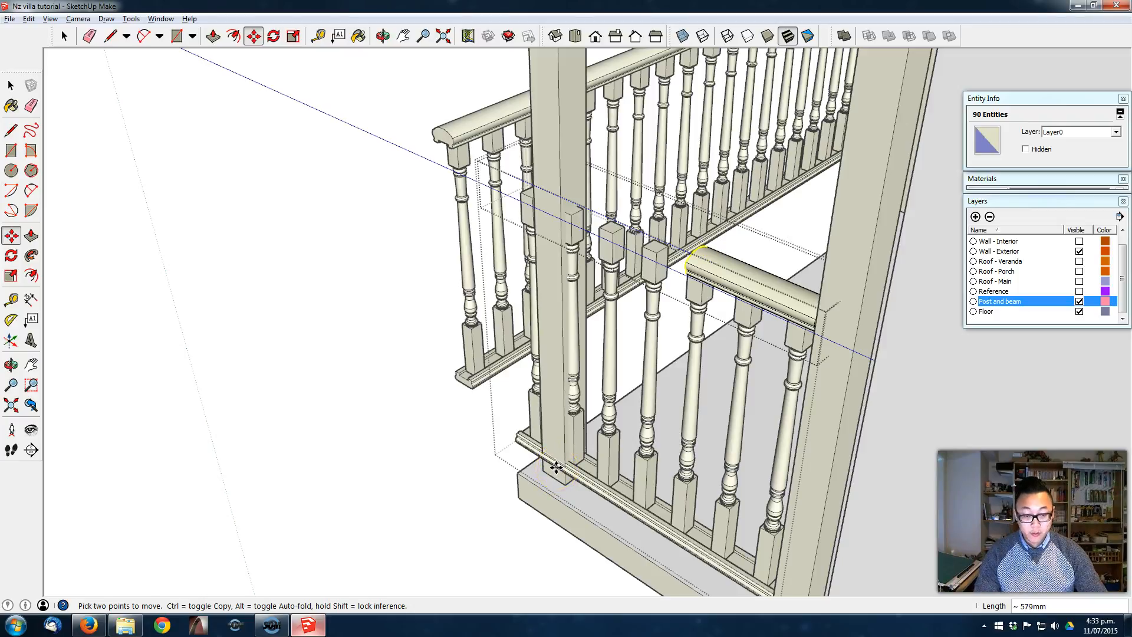
{"action": "key", "text": "k"}
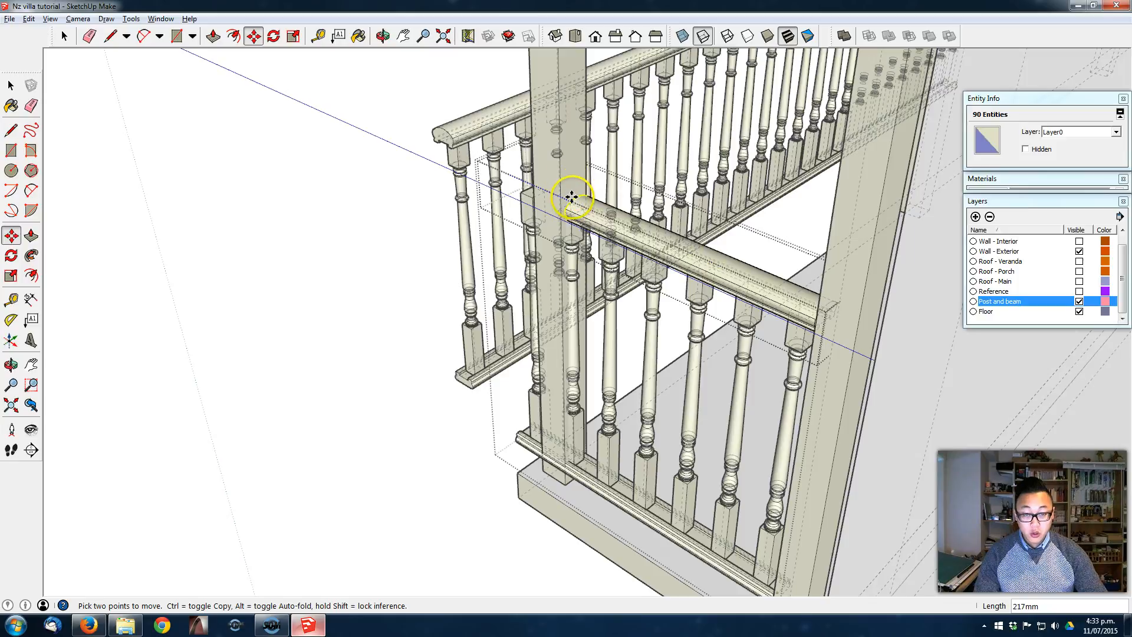
{"action": "left_click", "coordinate": [571, 230]}
{"action": "middle_click_drag", "start_coordinate": [570, 230], "coordinate": [791, 277]}
{"action": "key", "text": "space"}
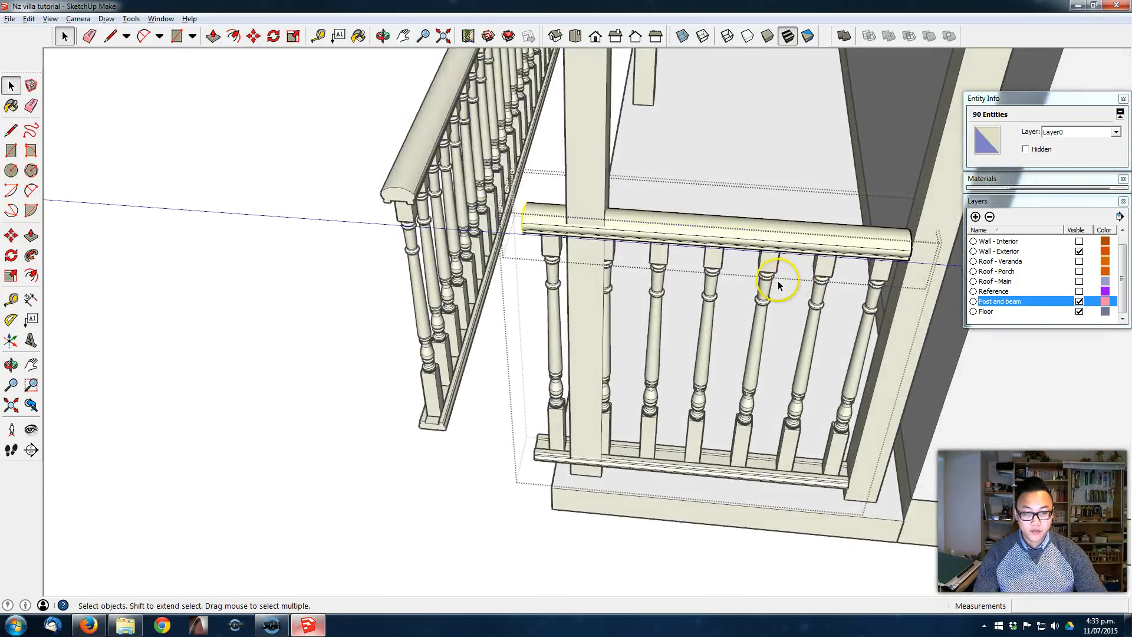
{"action": "middle_click_drag", "start_coordinate": [668, 271], "coordinate": [847, 222]}
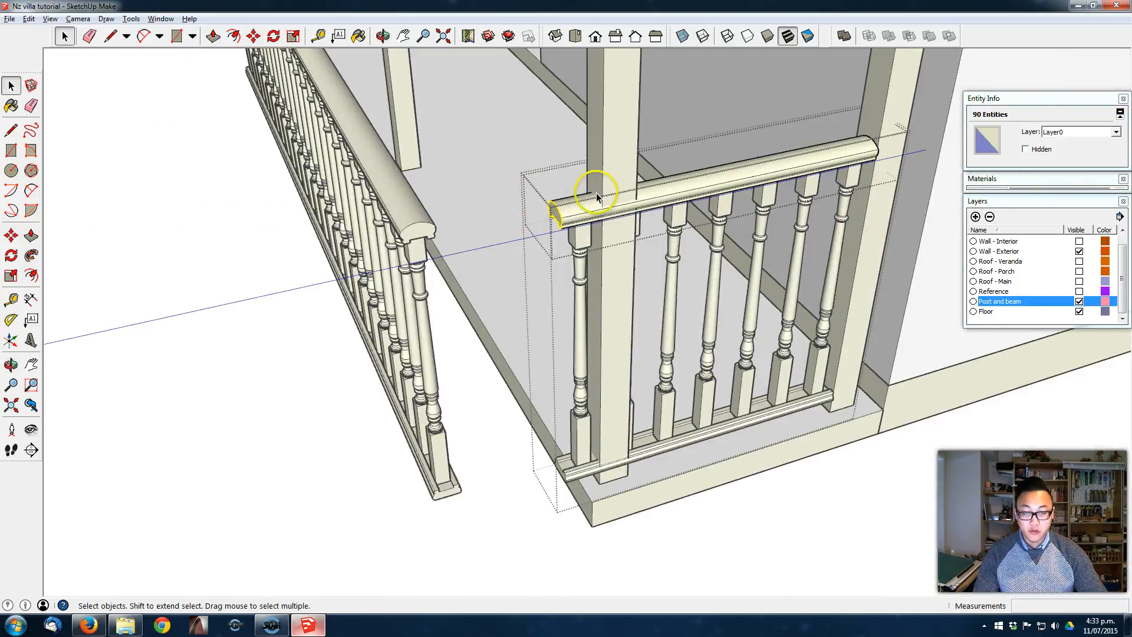
Step: Push the handrail's outer end face back about 202 mm to the corner post's inner face and close the group
{"action": "left_click", "coordinate": [31, 235]}
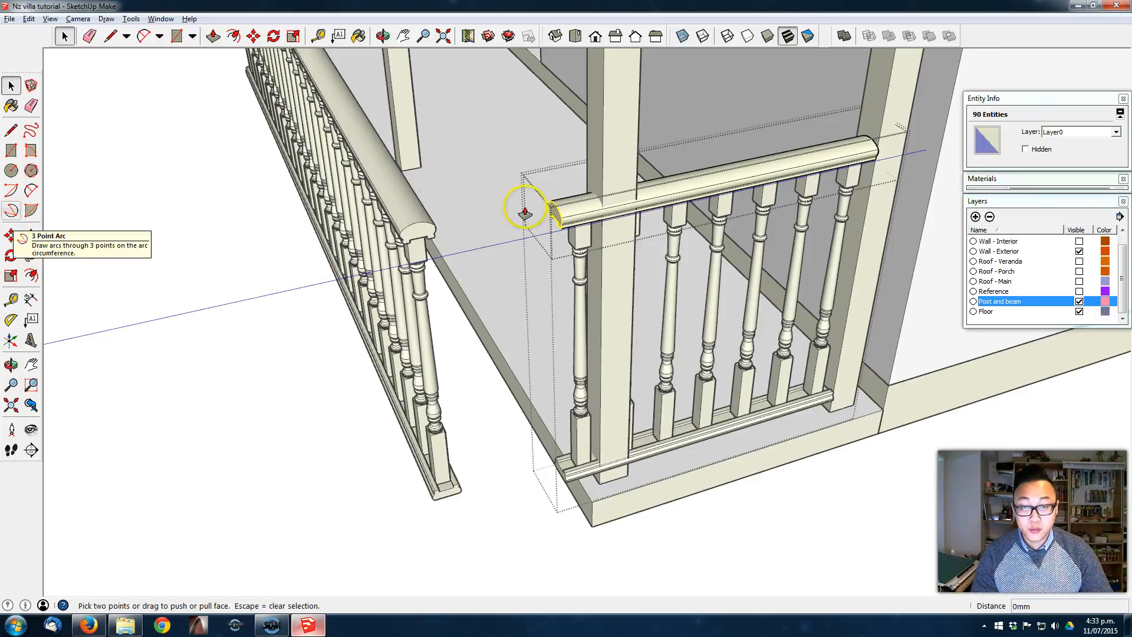
{"action": "left_click_drag", "start_coordinate": [556, 217], "coordinate": [638, 209]}
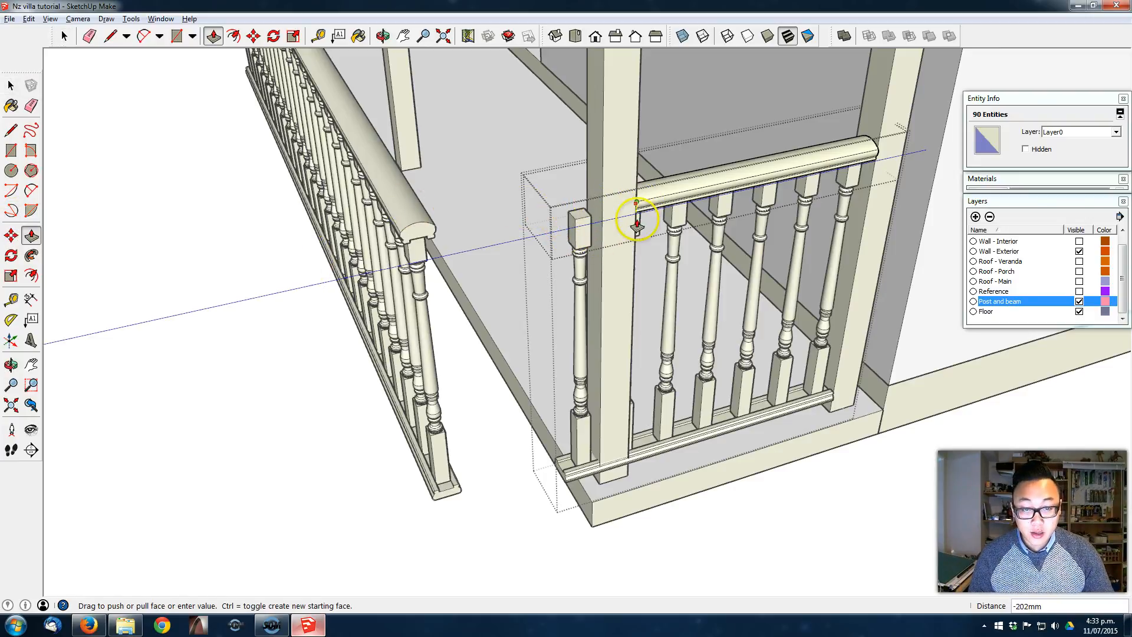
{"action": "left_click", "coordinate": [633, 298]}
{"action": "middle_click_drag", "start_coordinate": [631, 298], "coordinate": [634, 273]}
Step: Open the bottom rail group and push its outer end face back about 198 mm to the corner post's inner face
{"action": "key", "text": "space"}
{"action": "double_click", "coordinate": [646, 449]}
{"action": "scroll", "coordinate": [575, 486], "scroll_direction": "up", "scroll_amount": 1}
{"action": "middle_click_drag", "start_coordinate": [574, 486], "coordinate": [573, 472]}
{"action": "key", "text": "p"}
{"action": "scroll", "coordinate": [573, 490], "scroll_direction": "up", "scroll_amount": 1}
{"action": "left_click_drag", "start_coordinate": [559, 460], "coordinate": [658, 469]}
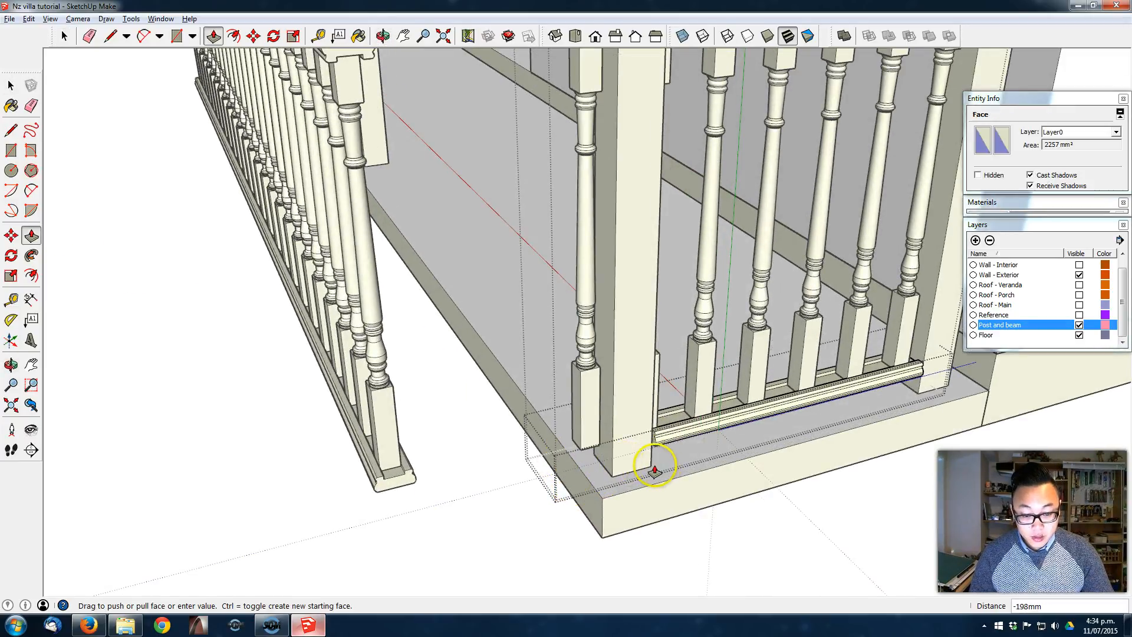
{"action": "left_click", "coordinate": [646, 466]}
Step: Open the copied balusters group and delete the two surplus balusters beyond and behind the corner post
{"action": "middle_click_drag", "start_coordinate": [709, 404], "coordinate": [626, 432]}
{"action": "scroll", "coordinate": [616, 350], "scroll_direction": "down", "scroll_amount": 2}
{"action": "key", "text": "space"}
{"action": "left_click", "coordinate": [654, 297]}
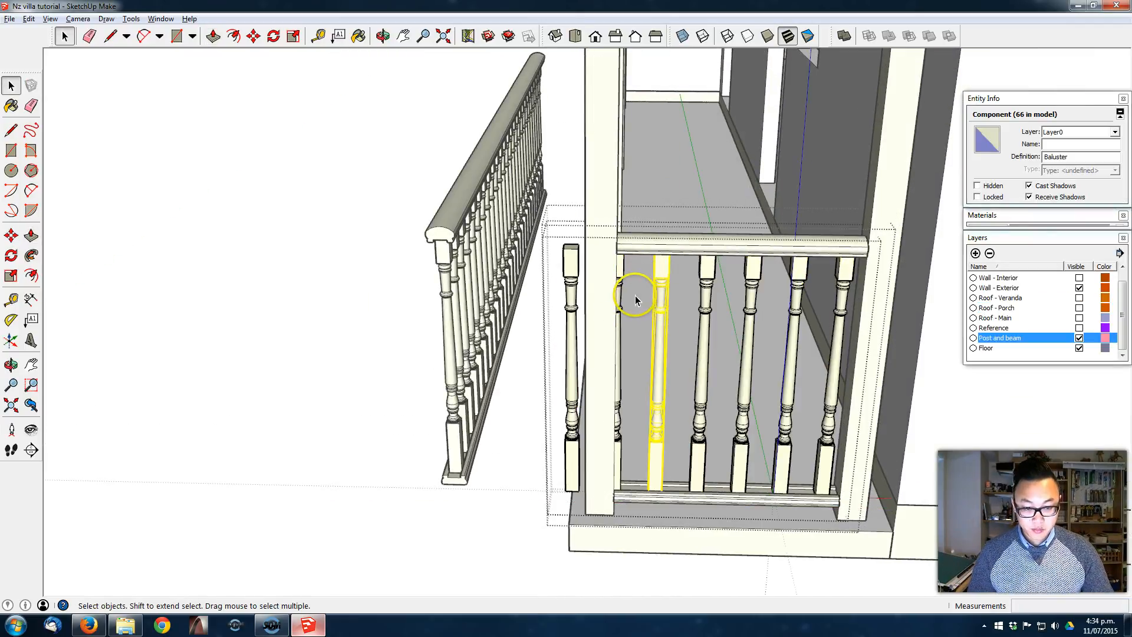
{"action": "left_click_drag", "start_coordinate": [531, 223], "coordinate": [540, 226]}
{"action": "key", "text": "Delete"}
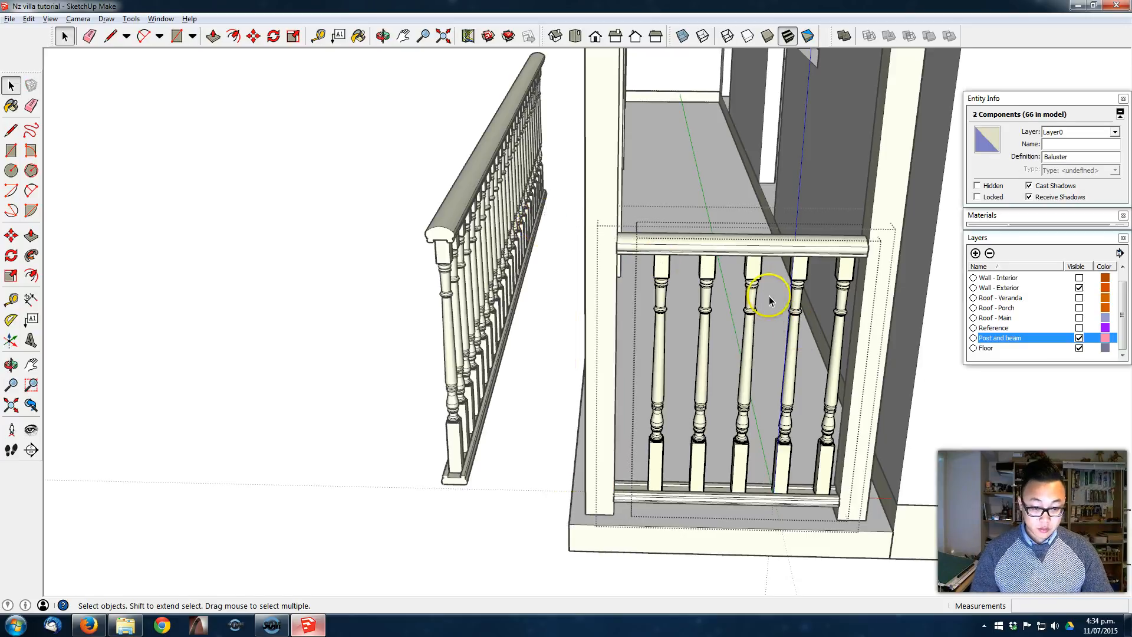
Step: Close the balusters group and move it 32 mm along the rails towards the corner post
{"action": "left_click", "coordinate": [754, 281]}
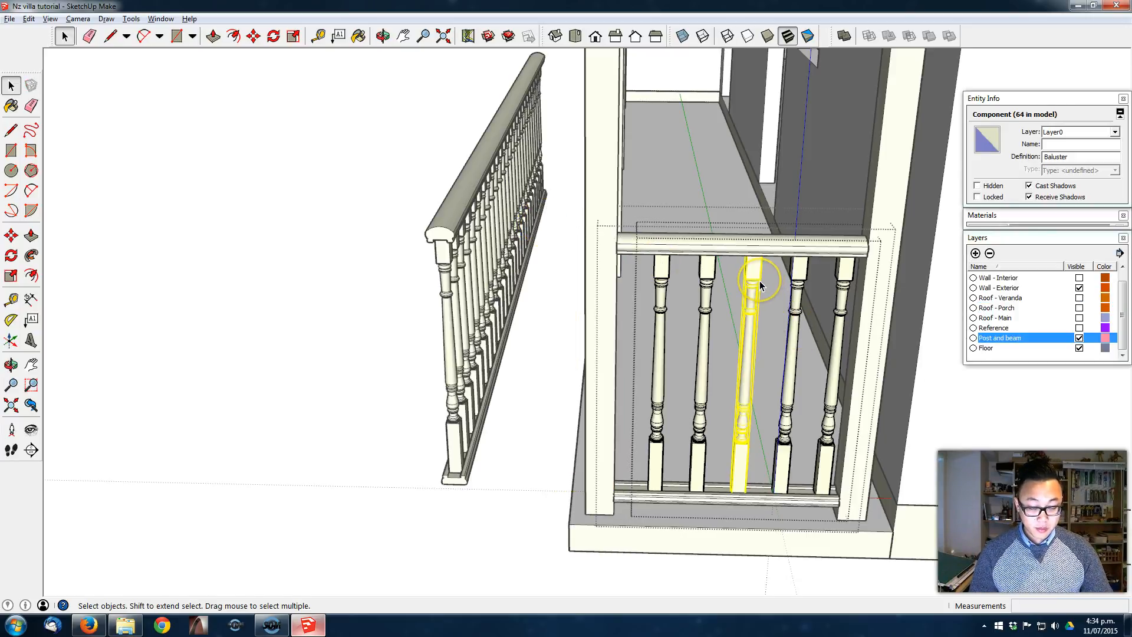
{"action": "key", "text": "Escape"}
{"action": "left_click", "coordinate": [772, 285]}
{"action": "middle_click_drag", "start_coordinate": [772, 285], "coordinate": [654, 356]}
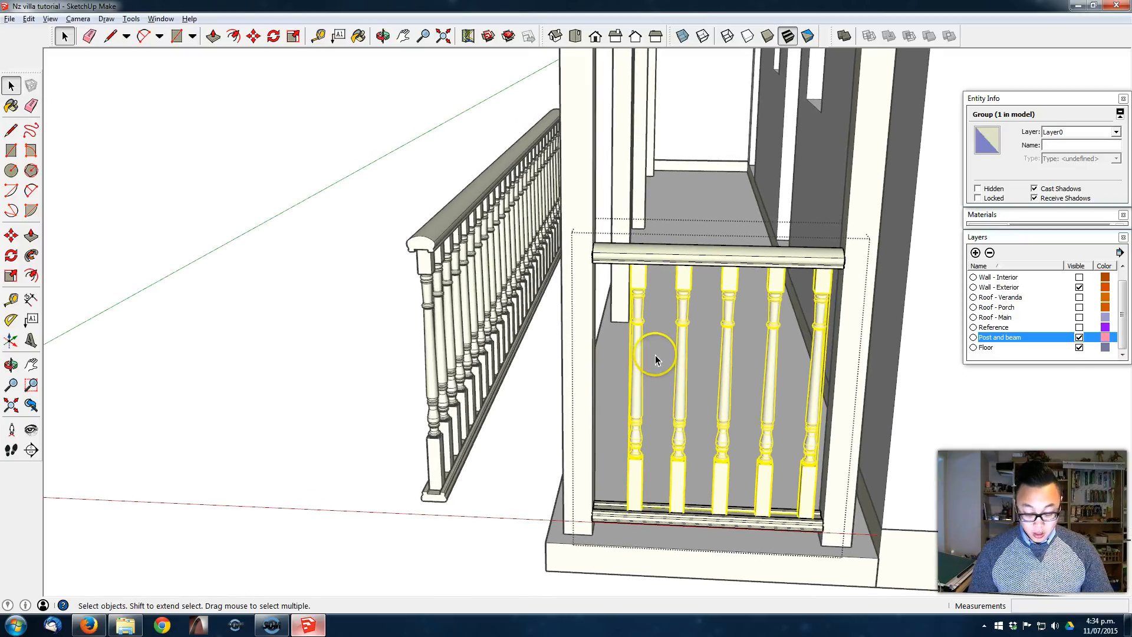
{"action": "key", "text": "m"}
{"action": "left_click", "coordinate": [730, 275]}
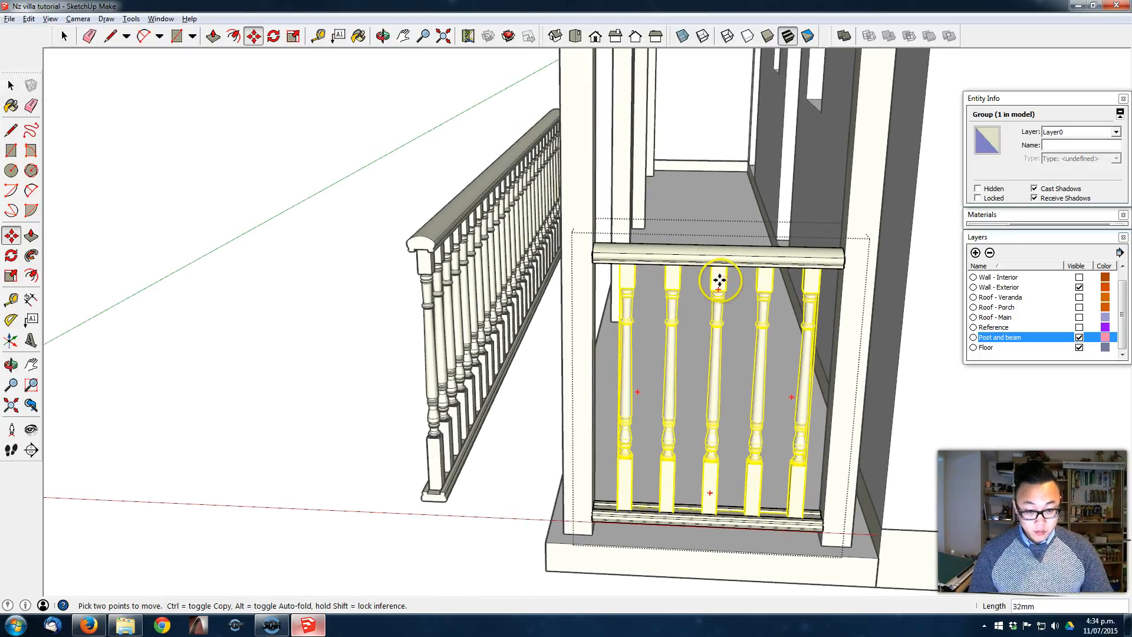
Step: Place the moved balusters between the rails and close the side panel's group
{"action": "left_click", "coordinate": [719, 280]}
{"action": "middle_click_drag", "start_coordinate": [723, 323], "coordinate": [428, 519]}
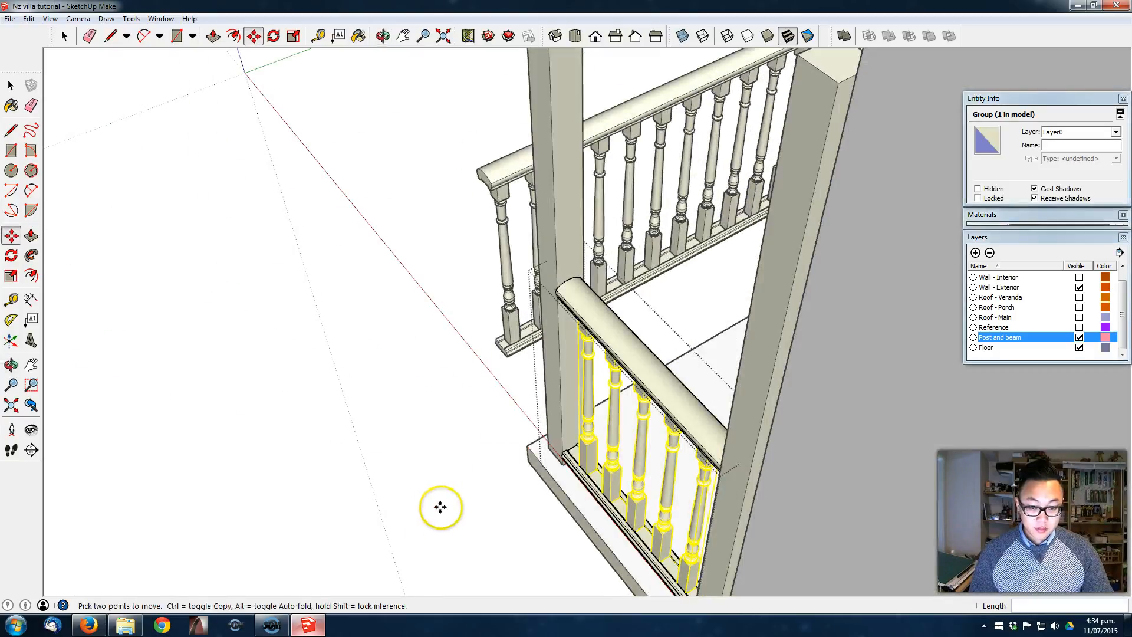
{"action": "key", "text": "space"}
{"action": "left_click", "coordinate": [515, 465]}
{"action": "scroll", "coordinate": [589, 480], "scroll_direction": "up", "scroll_amount": 5}
{"action": "middle_click_drag", "start_coordinate": [648, 474], "coordinate": [998, 479]}
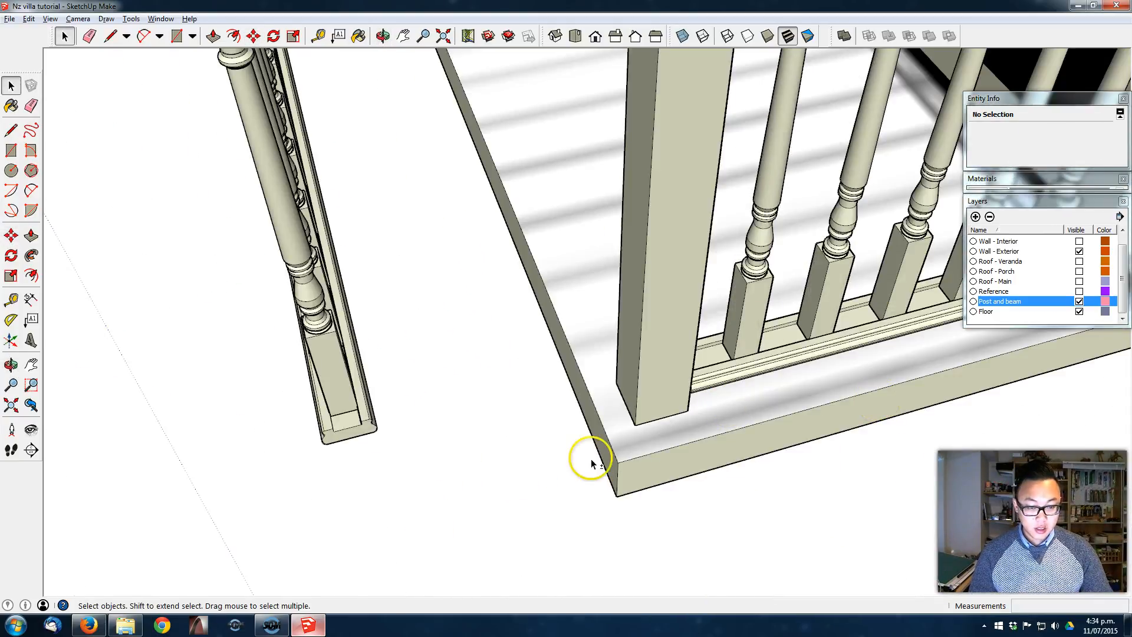
Step: Move the side balustrade panel about 21 mm inwards from the outer faces of its two posts
{"action": "middle_click_drag", "start_coordinate": [588, 457], "coordinate": [698, 409]}
{"action": "left_click", "coordinate": [729, 409]}
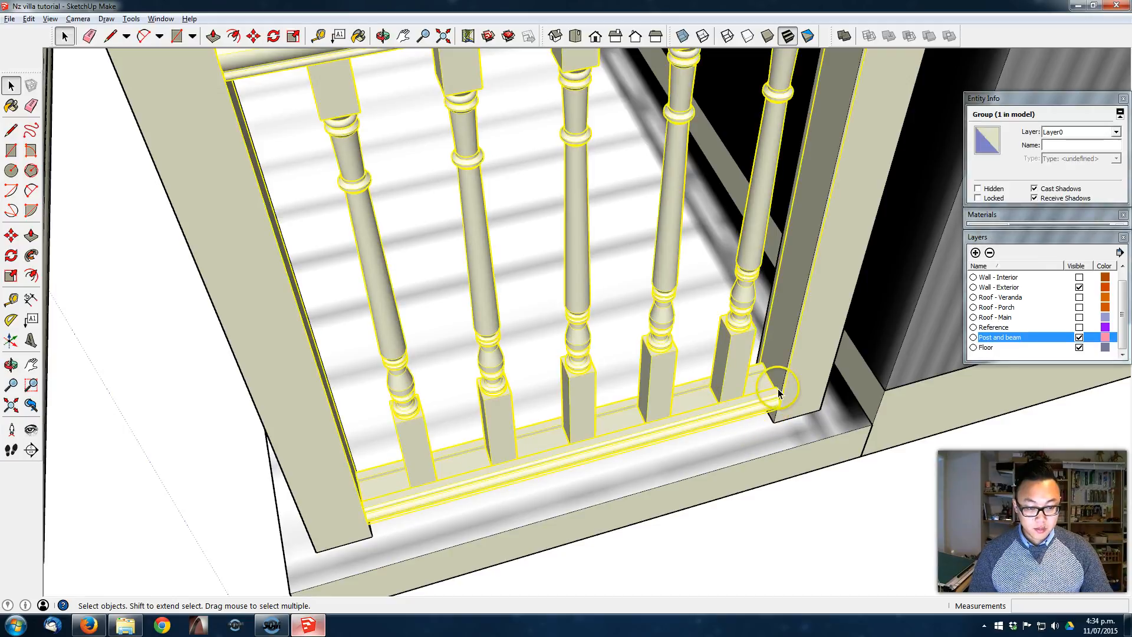
{"action": "scroll", "coordinate": [765, 376], "scroll_direction": "up", "scroll_amount": 2}
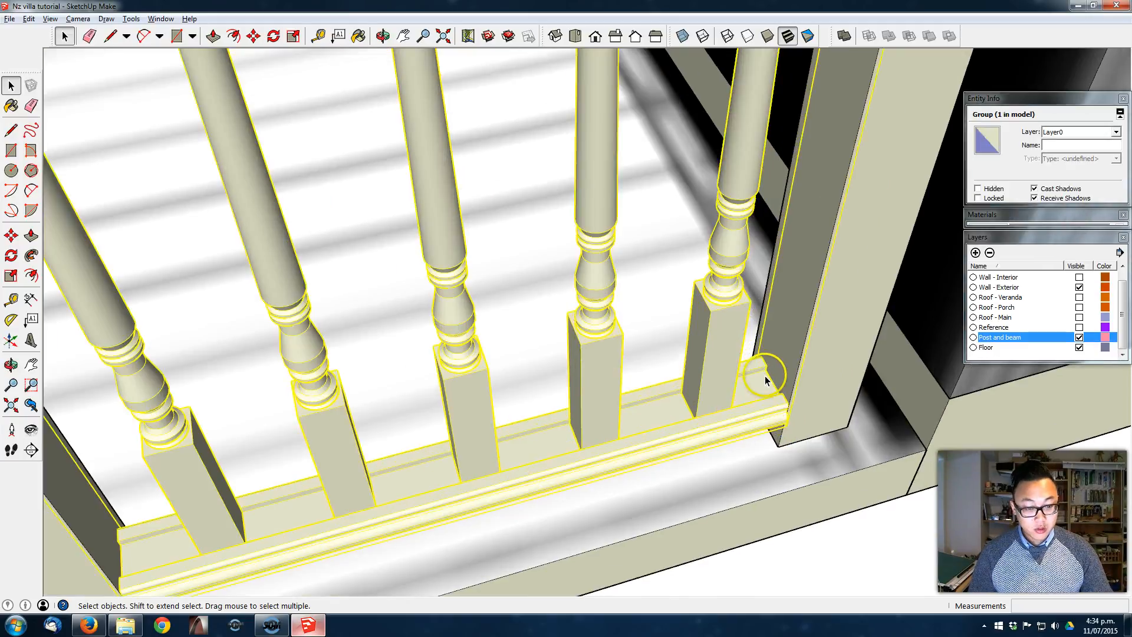
{"action": "key", "text": "m"}
{"action": "left_click", "coordinate": [775, 382]}
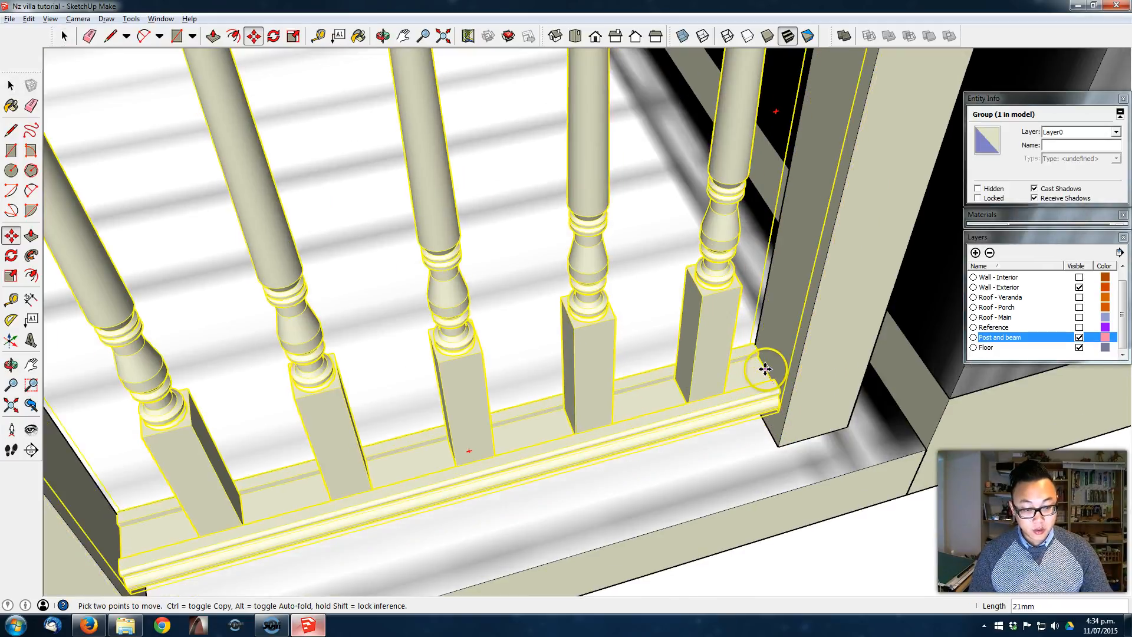
{"action": "middle_click_drag", "start_coordinate": [746, 383], "coordinate": [726, 318]}
{"action": "scroll", "coordinate": [737, 330], "scroll_direction": "down", "scroll_amount": 5}
{"action": "key", "text": "space"}
{"action": "left_click", "coordinate": [664, 515]}
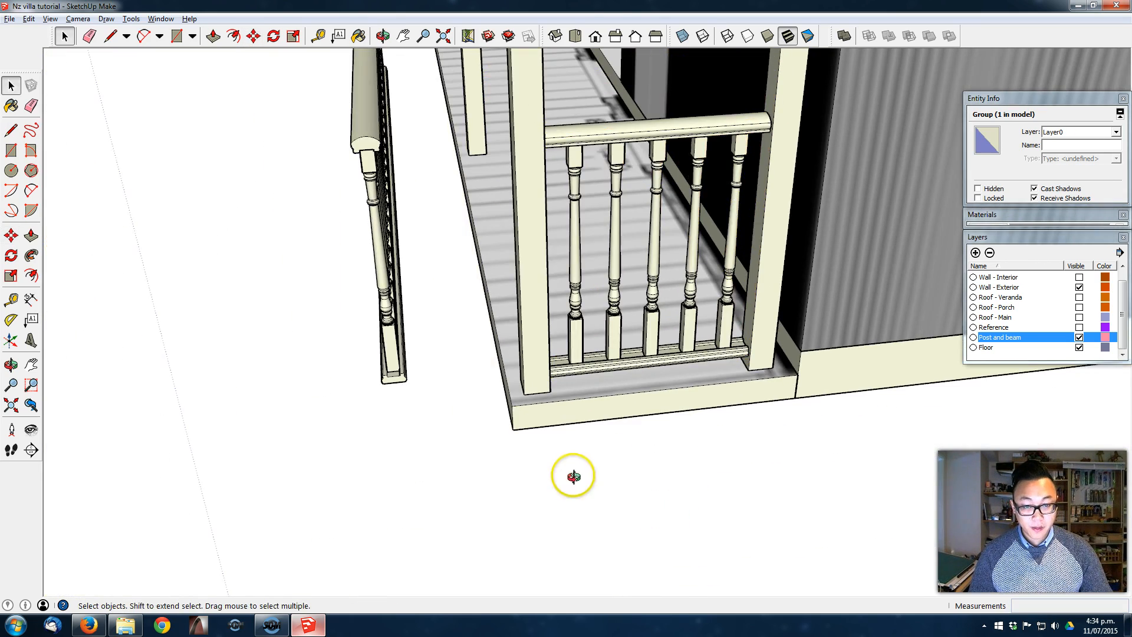
Step: Move the long balustrade panel onto the veranda floor edge, in line with the posts and ending at the corner post
{"action": "middle_click_drag", "start_coordinate": [798, 391], "coordinate": [671, 419]}
{"action": "middle_click_drag", "start_coordinate": [493, 332], "coordinate": [520, 414]}
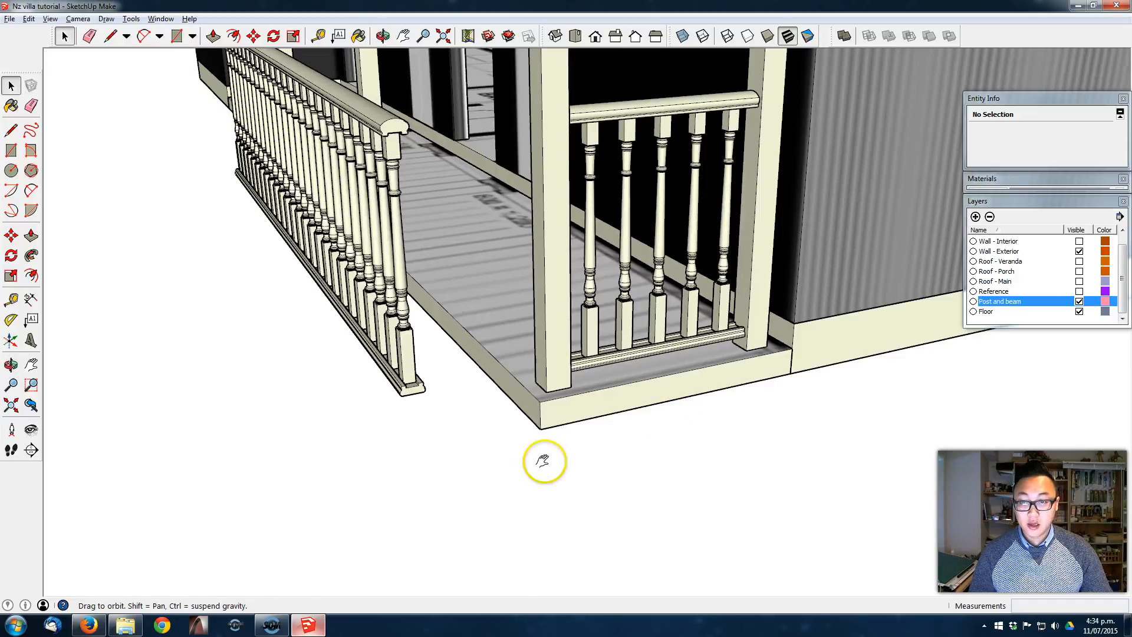
{"action": "middle_click_drag", "start_coordinate": [391, 354], "coordinate": [677, 356]}
{"action": "middle_click_drag", "start_coordinate": [531, 362], "coordinate": [507, 463]}
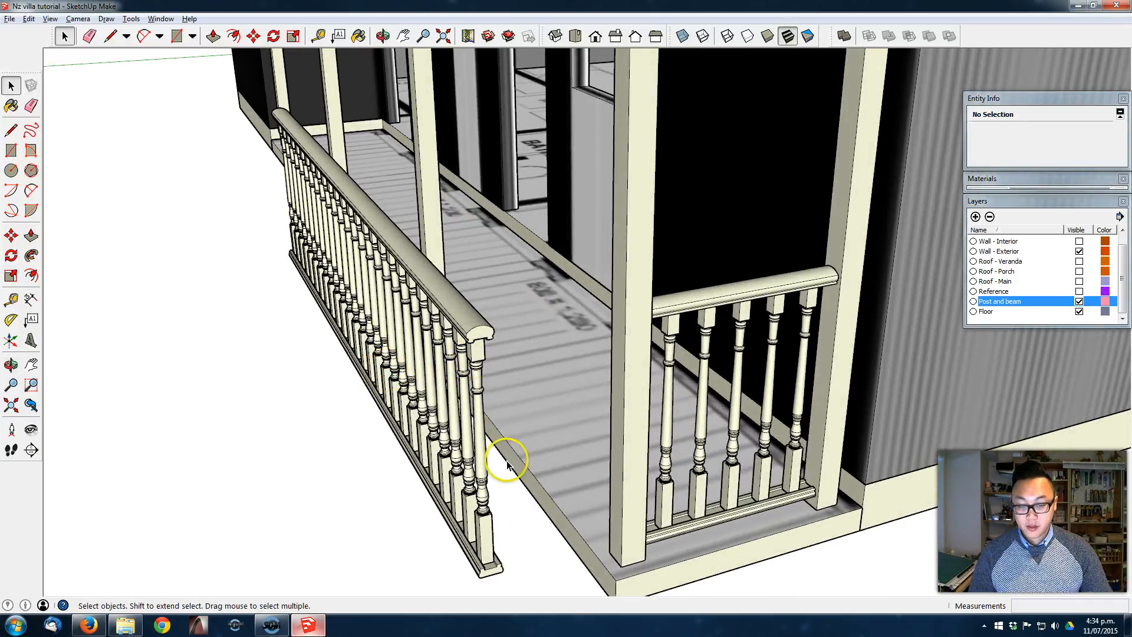
{"action": "left_click", "coordinate": [498, 569]}
{"action": "middle_click_drag", "start_coordinate": [496, 567], "coordinate": [429, 472], "text": "shift"}
{"action": "scroll", "coordinate": [488, 494], "scroll_direction": "up", "scroll_amount": 5}
{"action": "scroll", "coordinate": [488, 494], "scroll_direction": "down", "scroll_amount": 5}
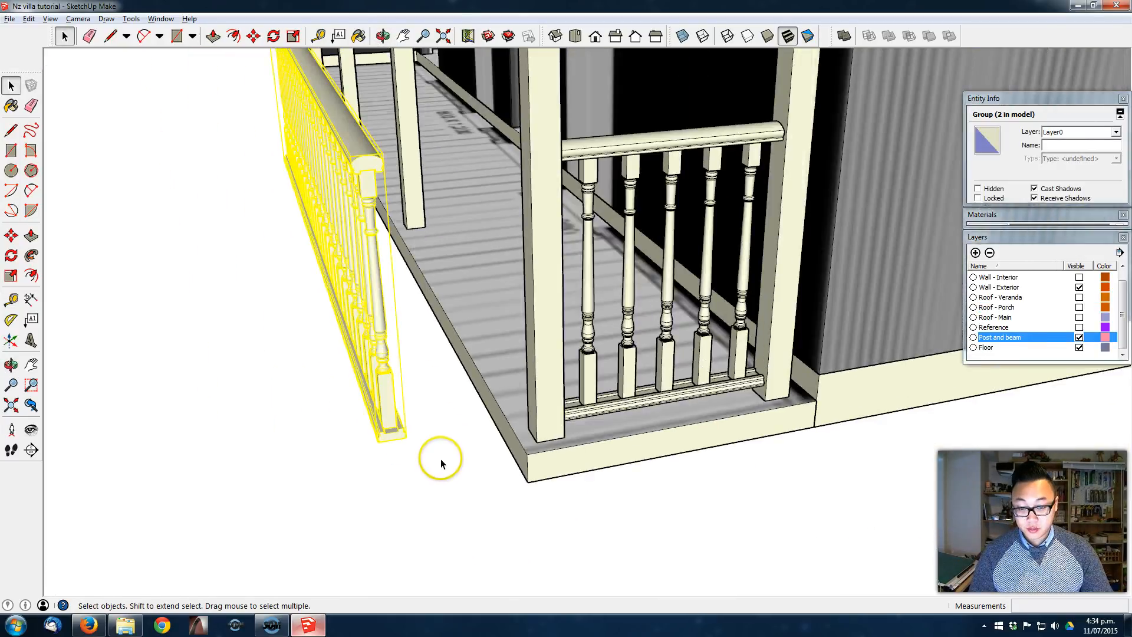
{"action": "key", "text": "m"}
{"action": "left_click", "coordinate": [393, 436]}
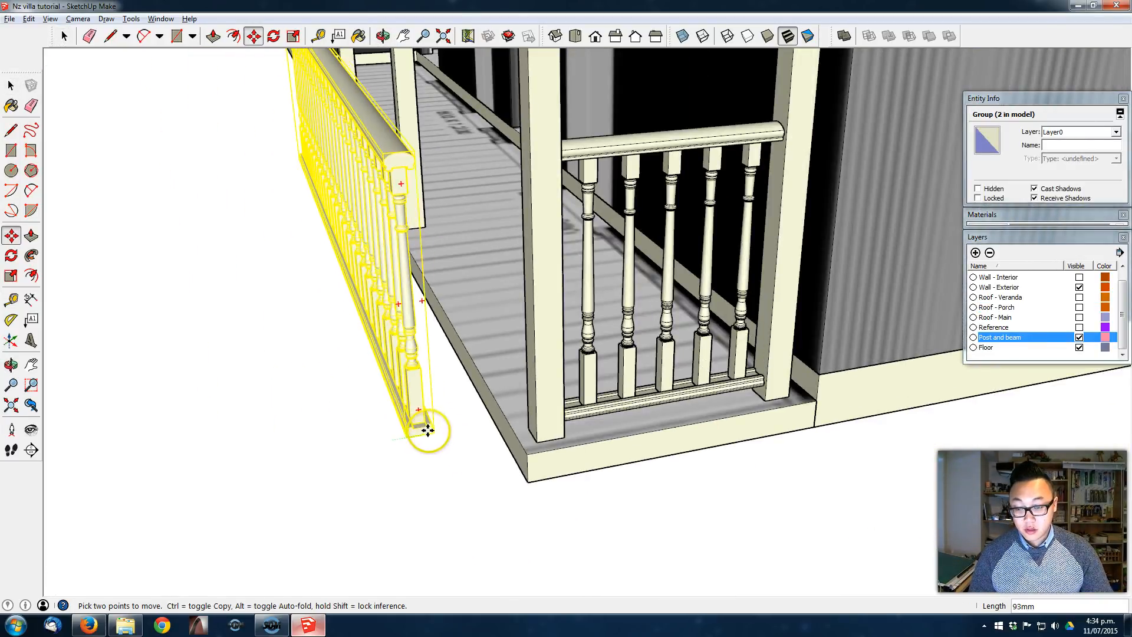
{"action": "left_click", "coordinate": [548, 434]}
Step: Open the long panel's balusters group and delete all balusters beyond the first intermediate post
{"action": "middle_click_drag", "start_coordinate": [542, 440], "coordinate": [1013, 435]}
{"action": "scroll", "coordinate": [525, 338], "scroll_direction": "down", "scroll_amount": 10}
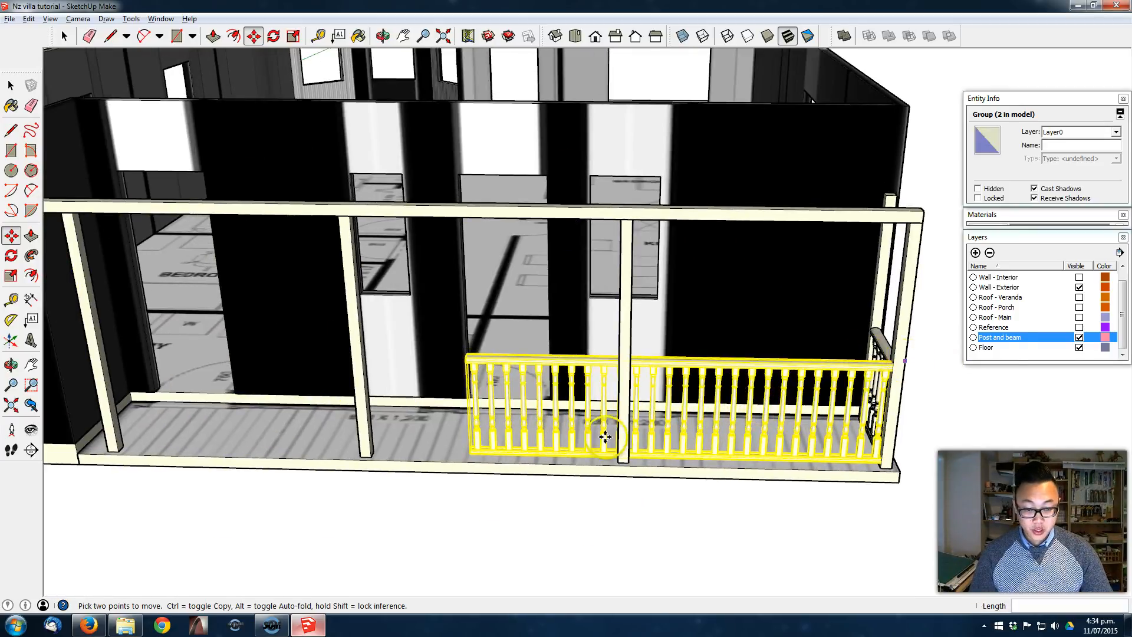
{"action": "scroll", "coordinate": [671, 422], "scroll_direction": "up", "scroll_amount": 2}
{"action": "middle_click_drag", "start_coordinate": [672, 422], "coordinate": [715, 374]}
{"action": "key", "text": "space"}
{"action": "double_click", "coordinate": [720, 331]}
{"action": "middle_click_drag", "start_coordinate": [669, 341], "coordinate": [480, 374]}
{"action": "scroll", "coordinate": [481, 366], "scroll_direction": "up", "scroll_amount": 2}
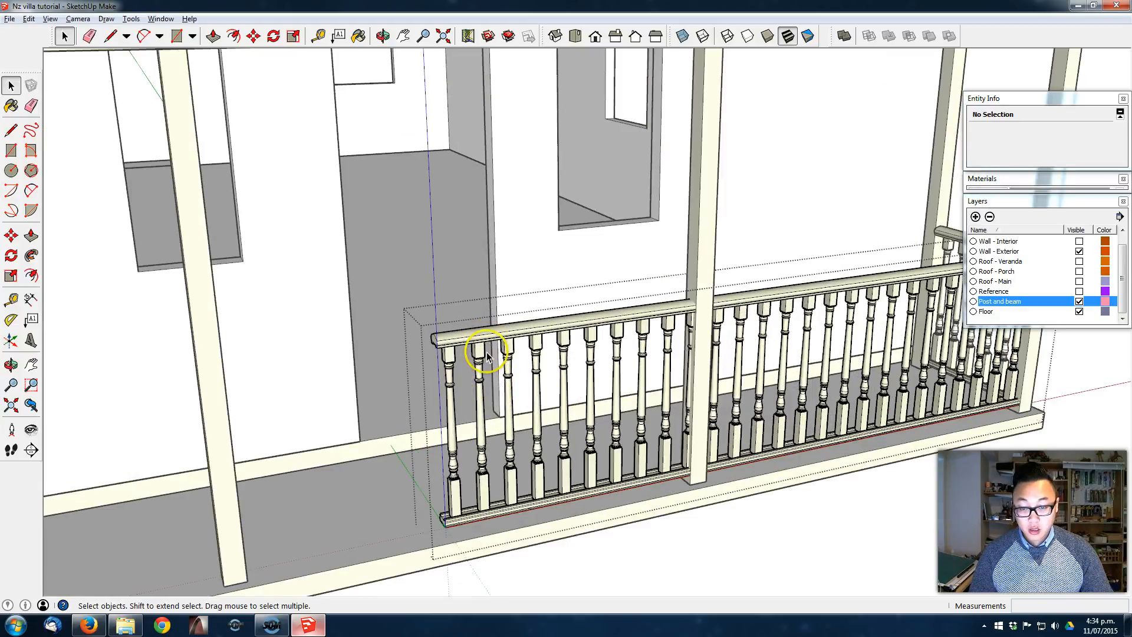
{"action": "double_click", "coordinate": [565, 380]}
{"action": "middle_click_drag", "start_coordinate": [581, 385], "coordinate": [498, 361]}
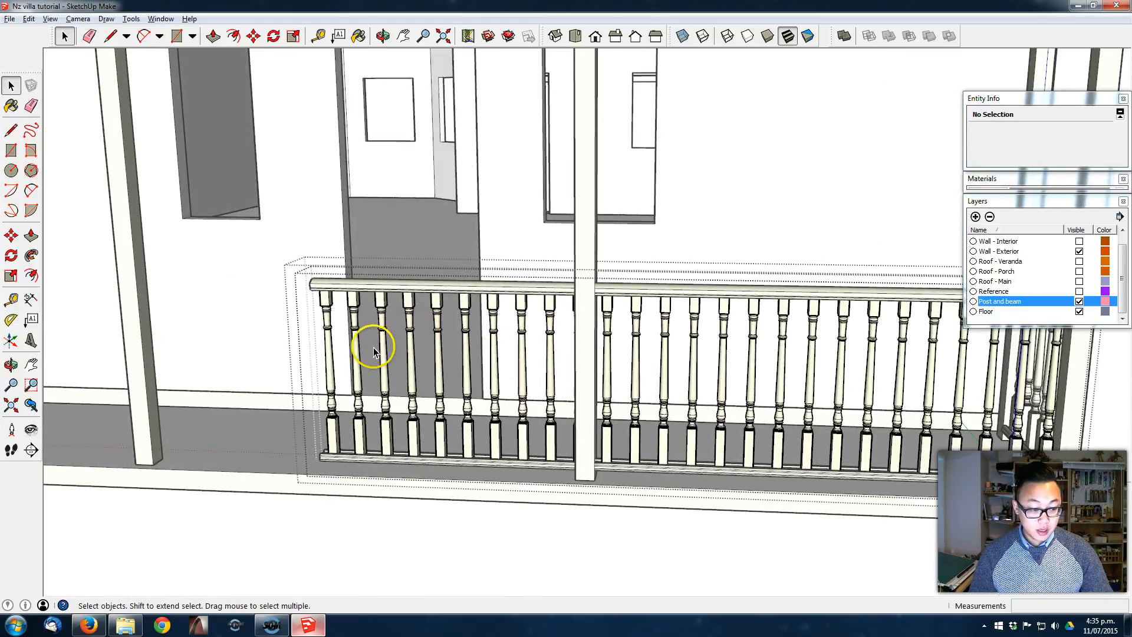
{"action": "left_click_drag", "start_coordinate": [259, 215], "coordinate": [597, 539]}
{"action": "key", "text": "Delete"}
Step: Push the long handrail's free end face back to the first intermediate post
{"action": "middle_click_drag", "start_coordinate": [485, 371], "coordinate": [323, 342]}
{"action": "key", "text": "p"}
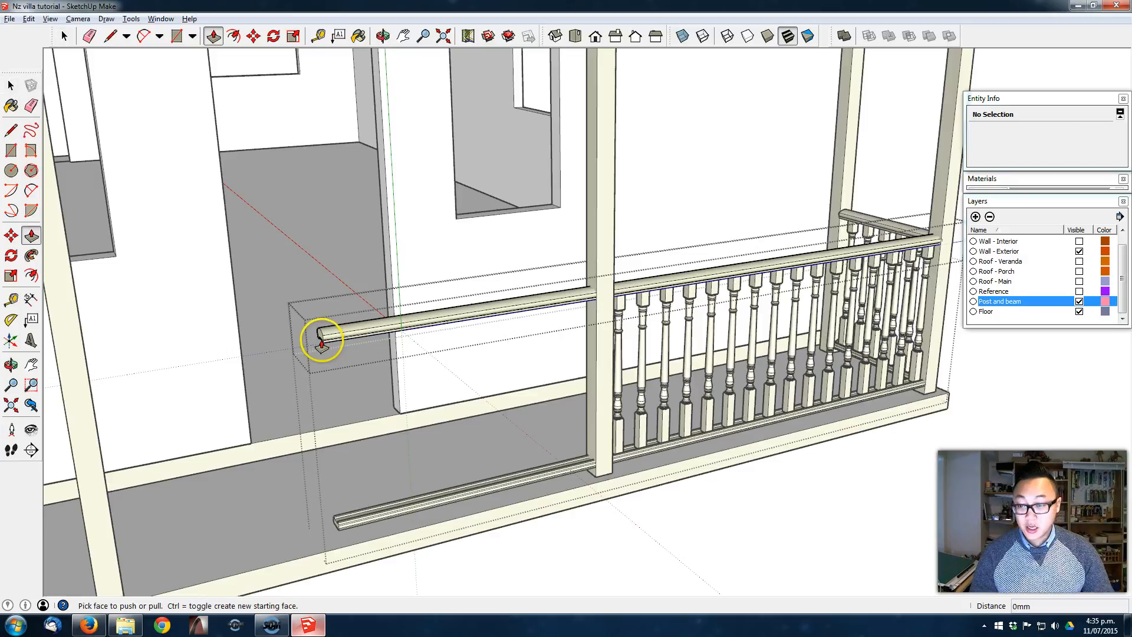
{"action": "left_click_drag", "start_coordinate": [323, 338], "coordinate": [614, 268]}
{"action": "key", "text": "space"}
Step: Push the long bottom rail's free end face back to the first intermediate post and close the groups
{"action": "middle_click_drag", "start_coordinate": [343, 525], "coordinate": [368, 506]}
{"action": "key", "text": "p"}
{"action": "left_click_drag", "start_coordinate": [373, 507], "coordinate": [733, 462]}
{"action": "middle_click_drag", "start_coordinate": [442, 472], "coordinate": [471, 435]}
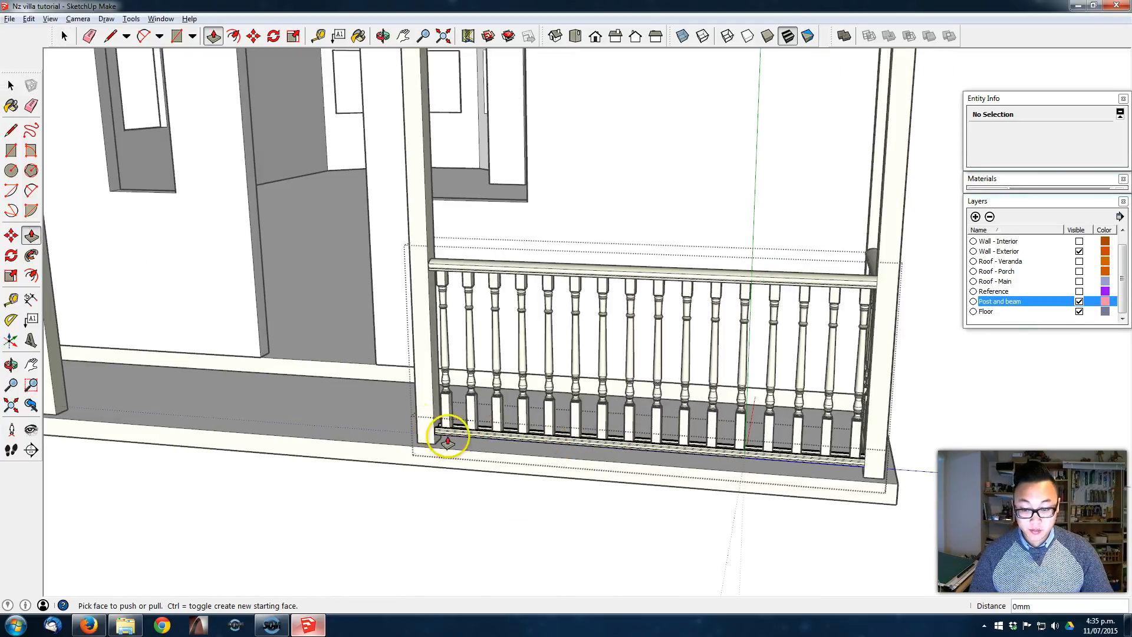
{"action": "key", "text": "space"}
{"action": "key", "text": "Escape"}
Step: Copy the trimmed balustrade panel along the veranda to the bay at its opposite end, fitting it between the posts
{"action": "scroll", "coordinate": [600, 398], "scroll_direction": "down", "scroll_amount": 4}
{"action": "middle_click_drag", "start_coordinate": [574, 404], "coordinate": [642, 435]}
{"action": "scroll", "coordinate": [508, 425], "scroll_direction": "down", "scroll_amount": 5}
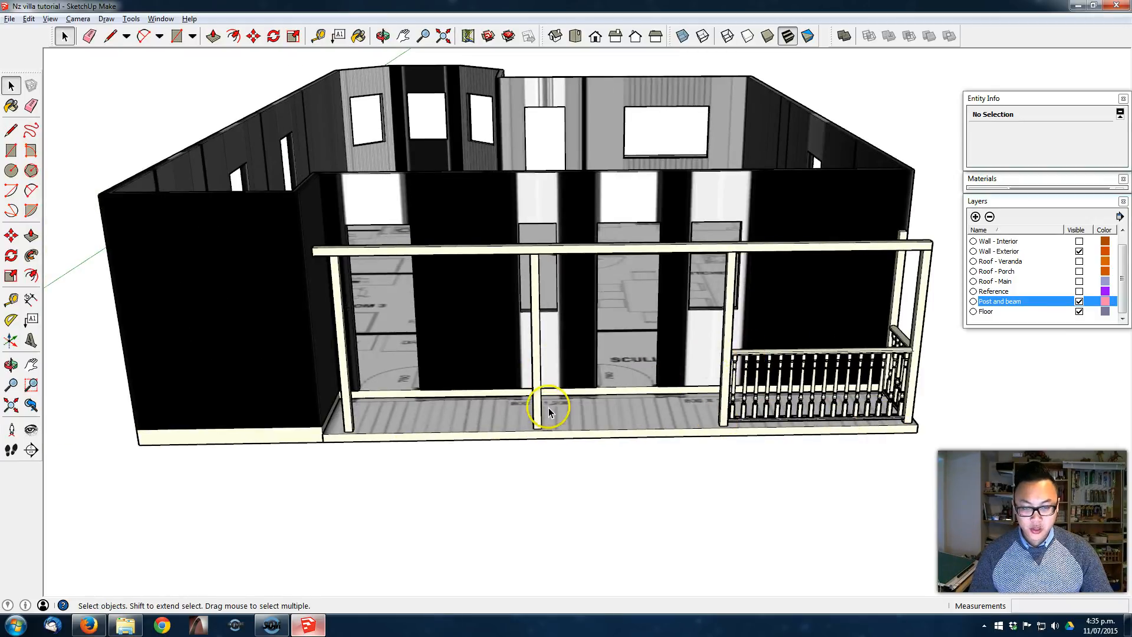
{"action": "left_click", "coordinate": [853, 357]}
{"action": "key", "text": "m"}
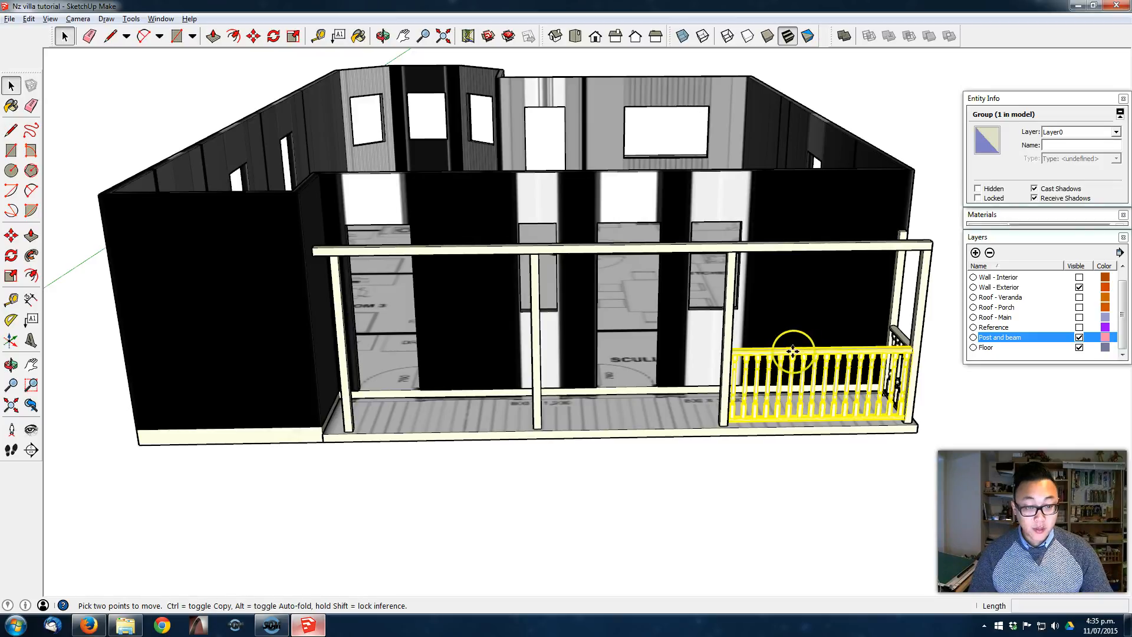
{"action": "left_click_drag", "start_coordinate": [730, 352], "coordinate": [362, 387], "text": "ctrl"}
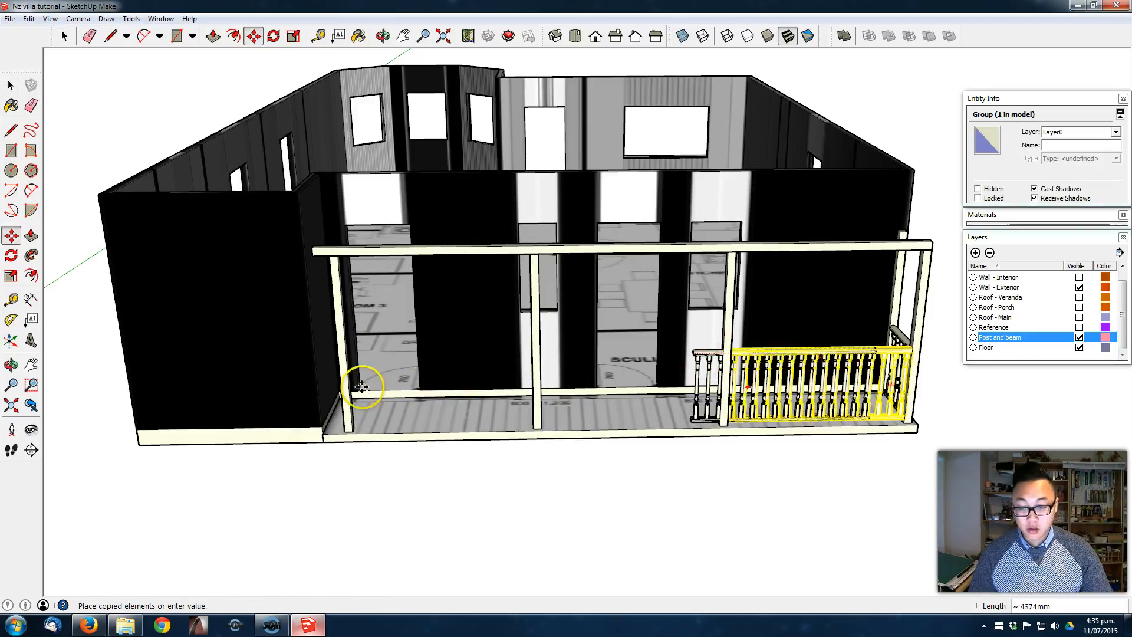
{"action": "left_click", "coordinate": [337, 360]}
{"action": "key", "text": "space"}
{"action": "left_click", "coordinate": [629, 533]}
{"action": "middle_click_drag", "start_coordinate": [629, 533], "coordinate": [614, 354]}
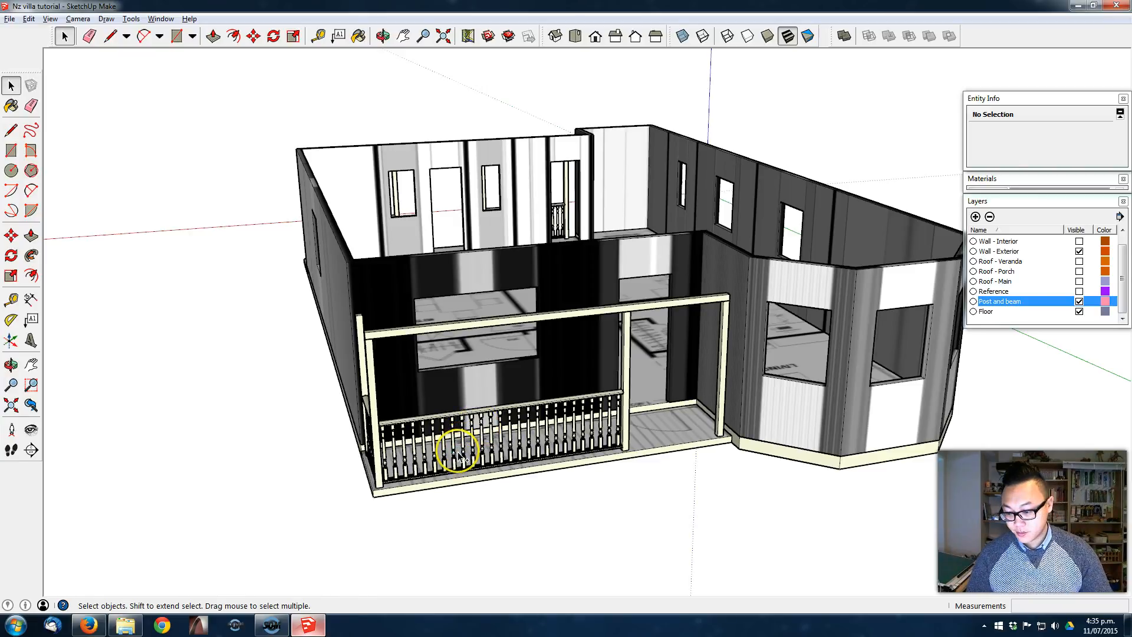
Step: Open the VIZ_0012 reference render from the Plans and elevation folder and examine the fretwork under the veranda beam
{"action": "left_click", "coordinate": [139, 631]}
{"action": "double_click", "coordinate": [267, 91]}
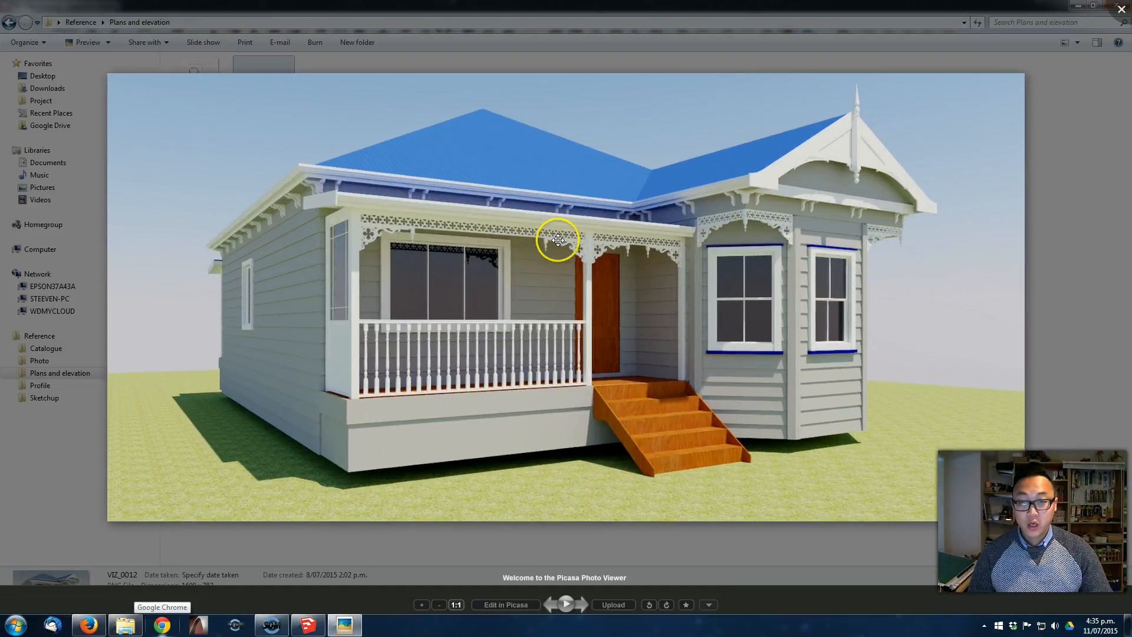
{"action": "scroll", "coordinate": [375, 233], "scroll_direction": "up", "scroll_amount": 5}
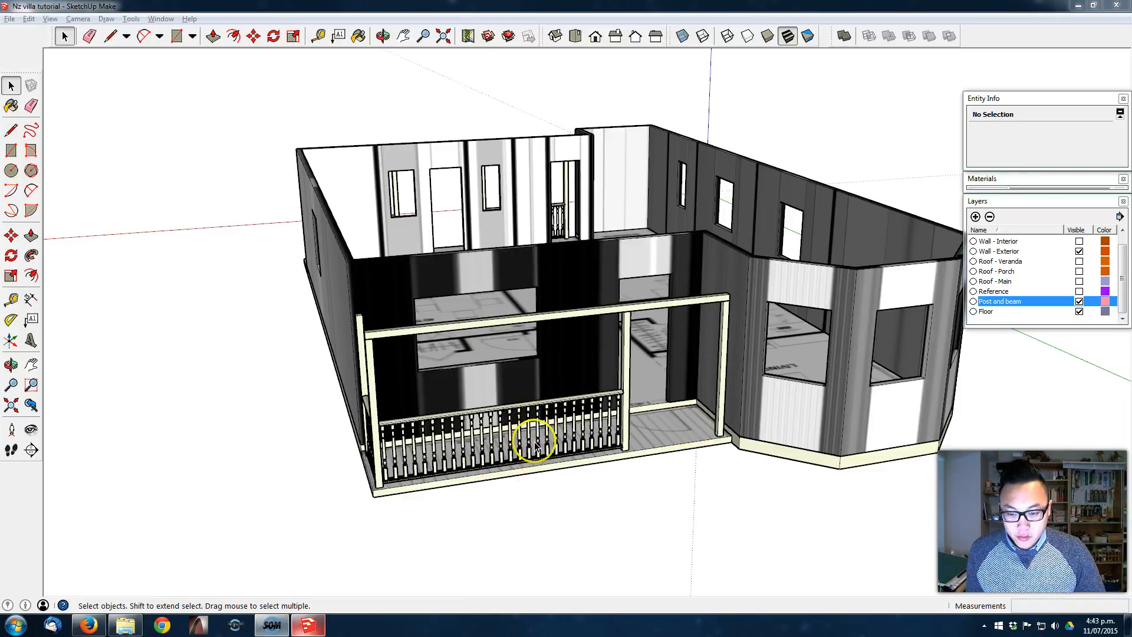
{"action": "left_click", "coordinate": [125, 625]}
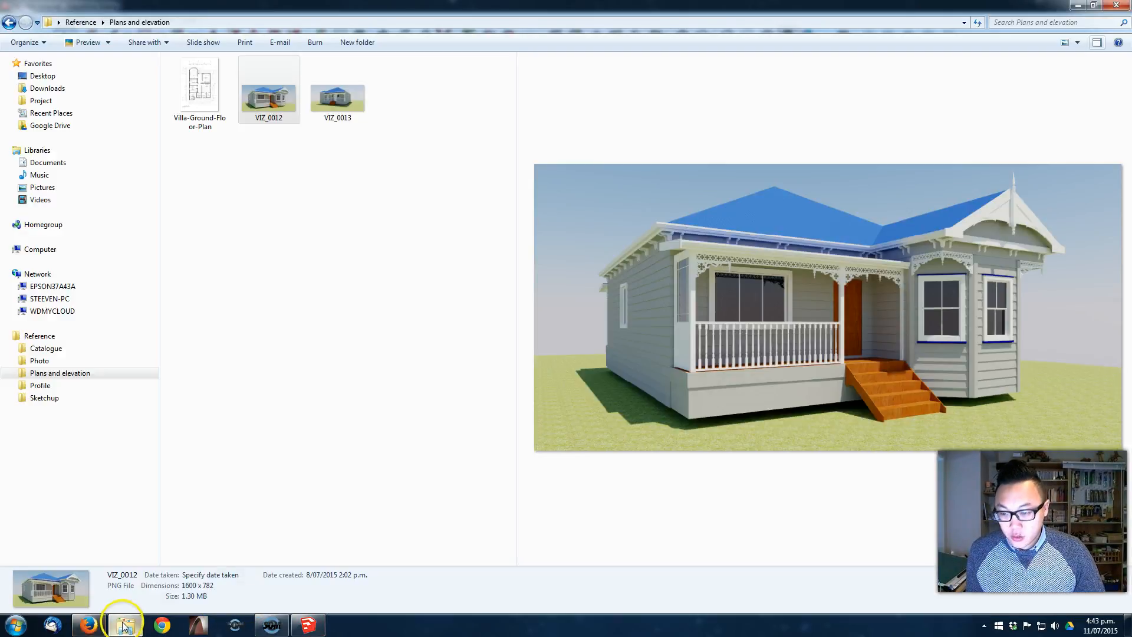
{"action": "double_click", "coordinate": [269, 88]}
{"action": "scroll", "coordinate": [471, 225], "scroll_direction": "up", "scroll_amount": 4}
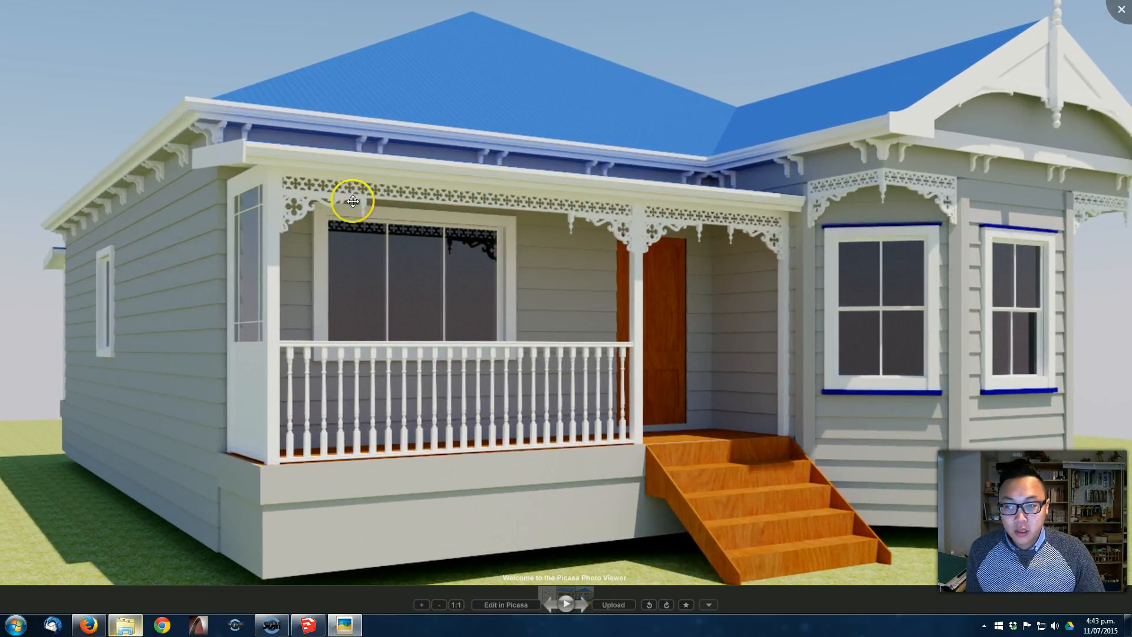
{"action": "left_click", "coordinate": [1121, 13]}
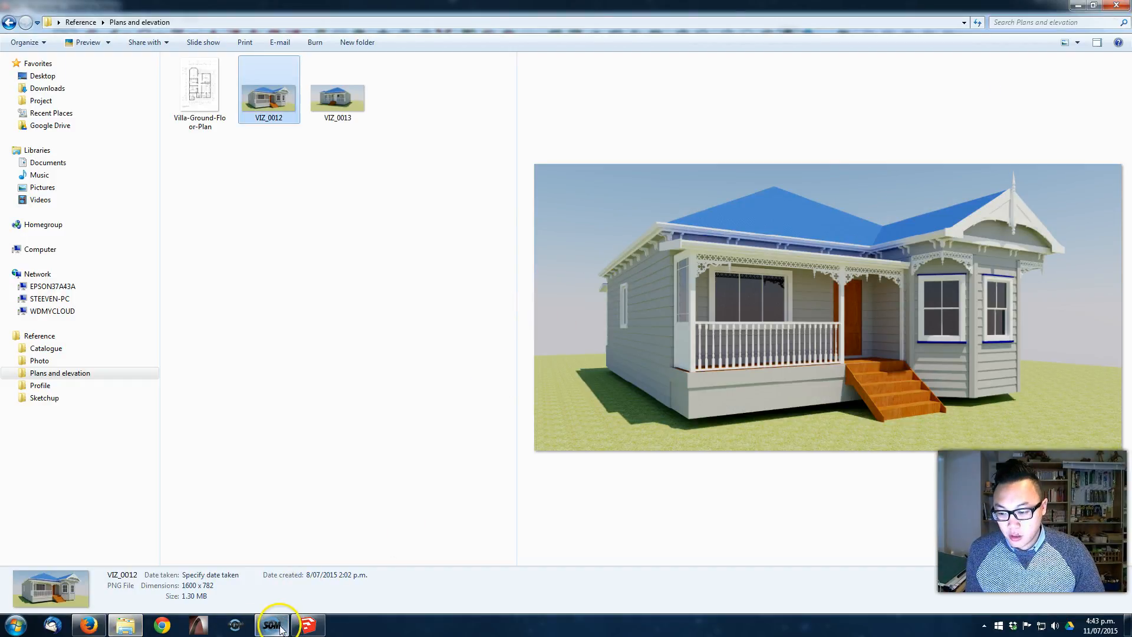
Step: Switch back to SketchUp, import the FRETWORK picture as an image and place it on the ground beside the house
{"action": "left_click", "coordinate": [307, 625]}
{"action": "middle_click_drag", "start_coordinate": [556, 424], "coordinate": [879, 455]}
{"action": "scroll", "coordinate": [503, 454], "scroll_direction": "down", "scroll_amount": 4}
{"action": "middle_click_drag", "start_coordinate": [503, 455], "coordinate": [605, 416]}
{"action": "middle_click_drag", "start_coordinate": [532, 401], "coordinate": [643, 528]}
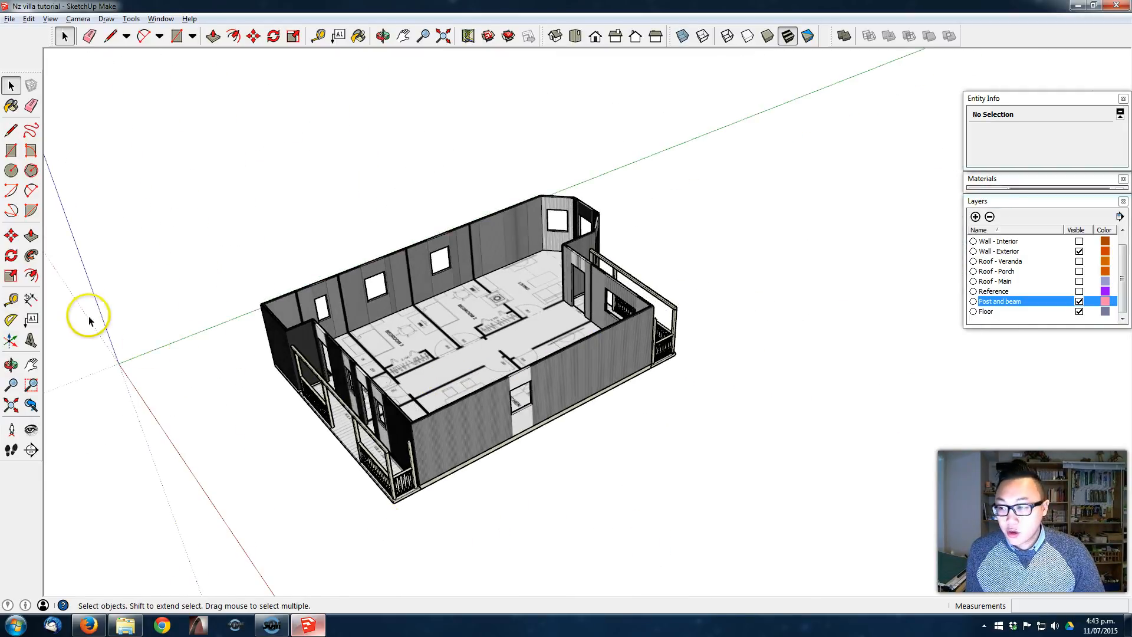
{"action": "middle_click_drag", "start_coordinate": [228, 536], "coordinate": [158, 619]}
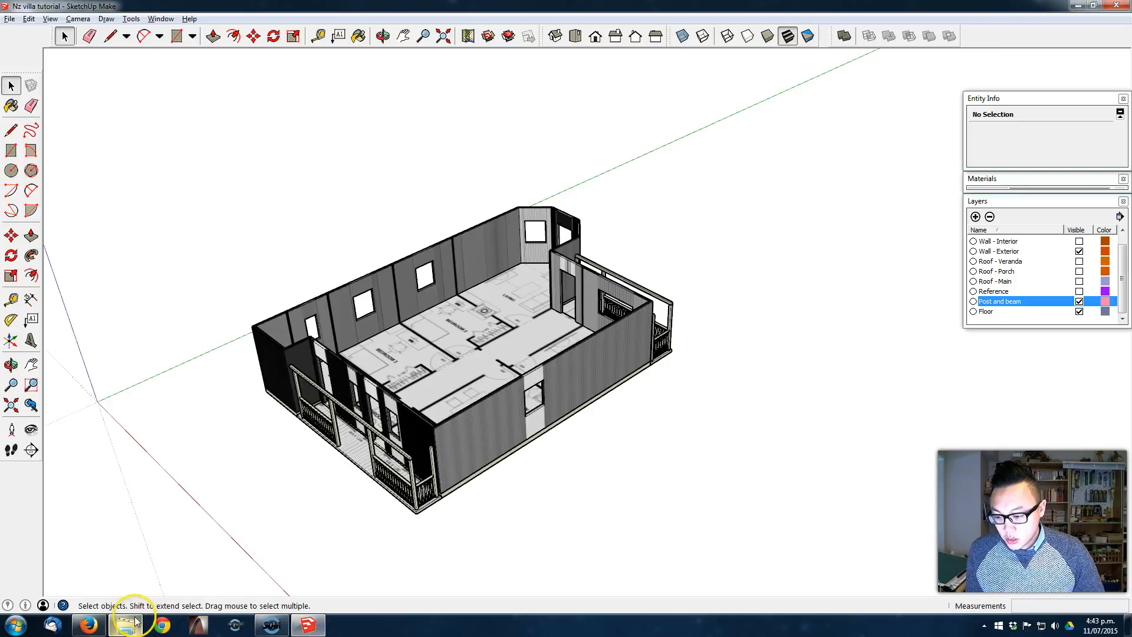
{"action": "left_click", "coordinate": [10, 18]}
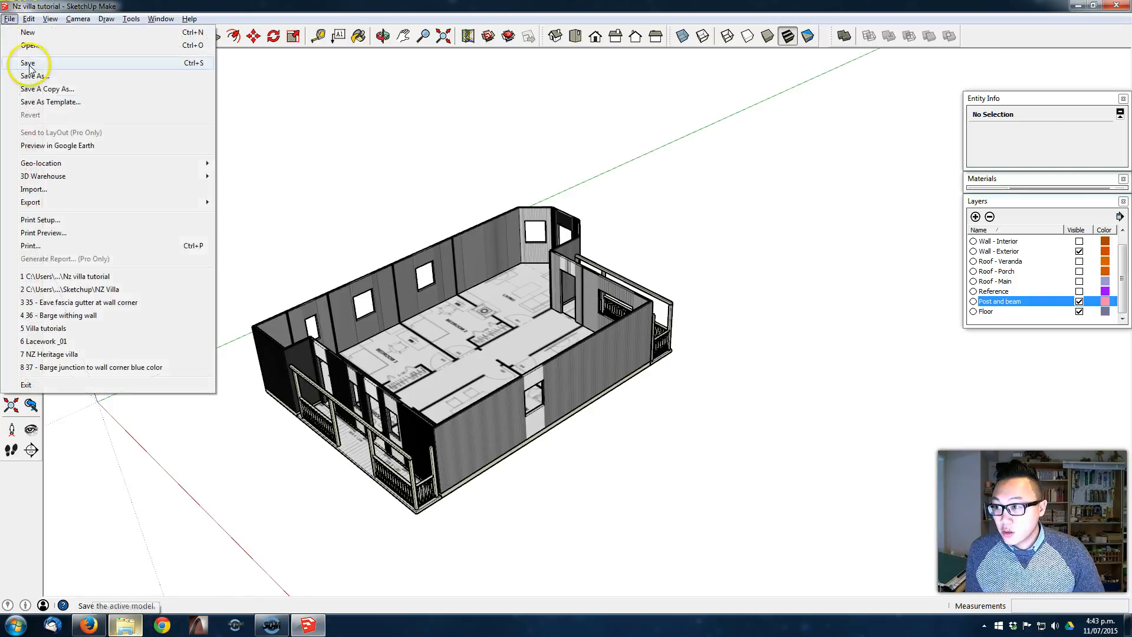
{"action": "left_click", "coordinate": [63, 195]}
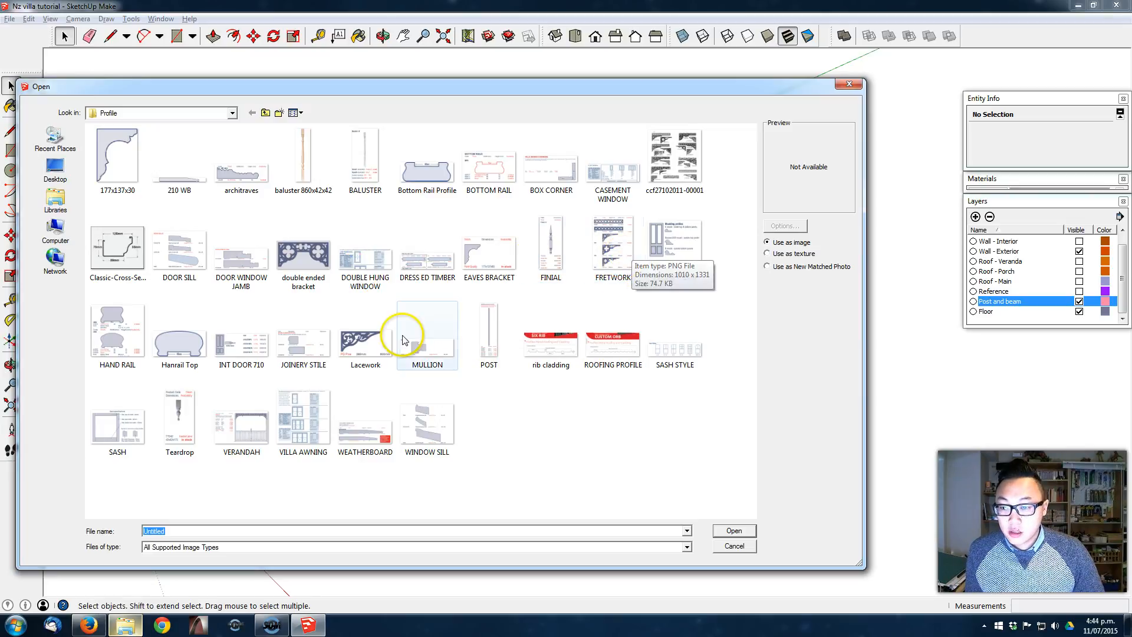
{"action": "double_click", "coordinate": [616, 257]}
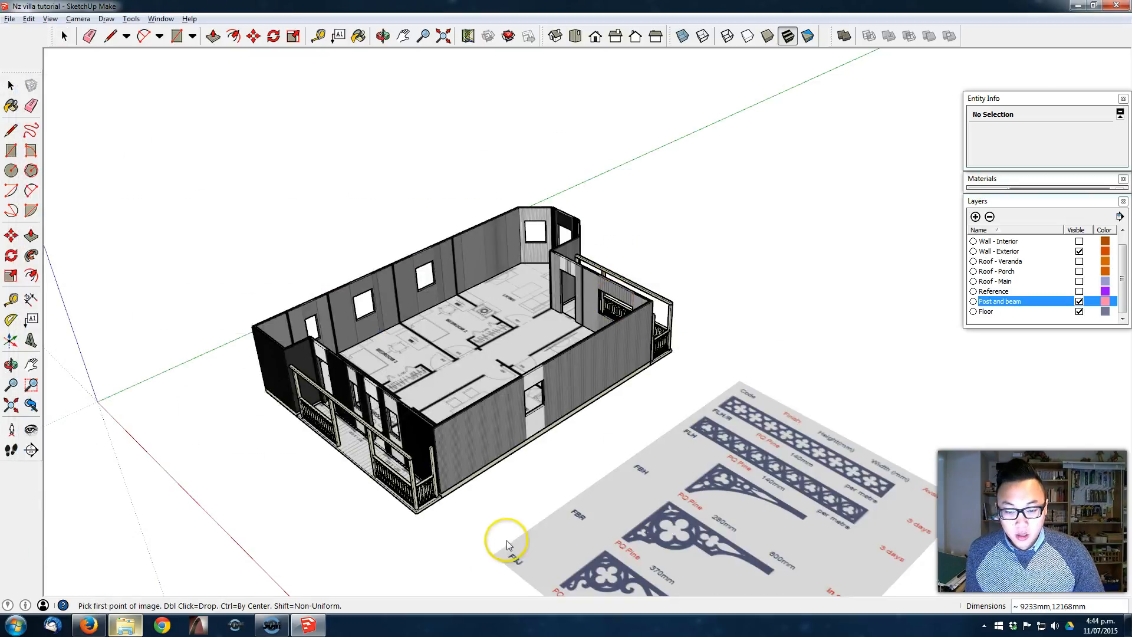
{"action": "left_click", "coordinate": [513, 534]}
{"action": "left_click", "coordinate": [598, 511]}
Step: Explode the imported fretwork image and make the resulting entities a group
{"action": "middle_click_drag", "start_coordinate": [596, 512], "coordinate": [675, 446]}
{"action": "scroll", "coordinate": [592, 366], "scroll_direction": "up", "scroll_amount": 3}
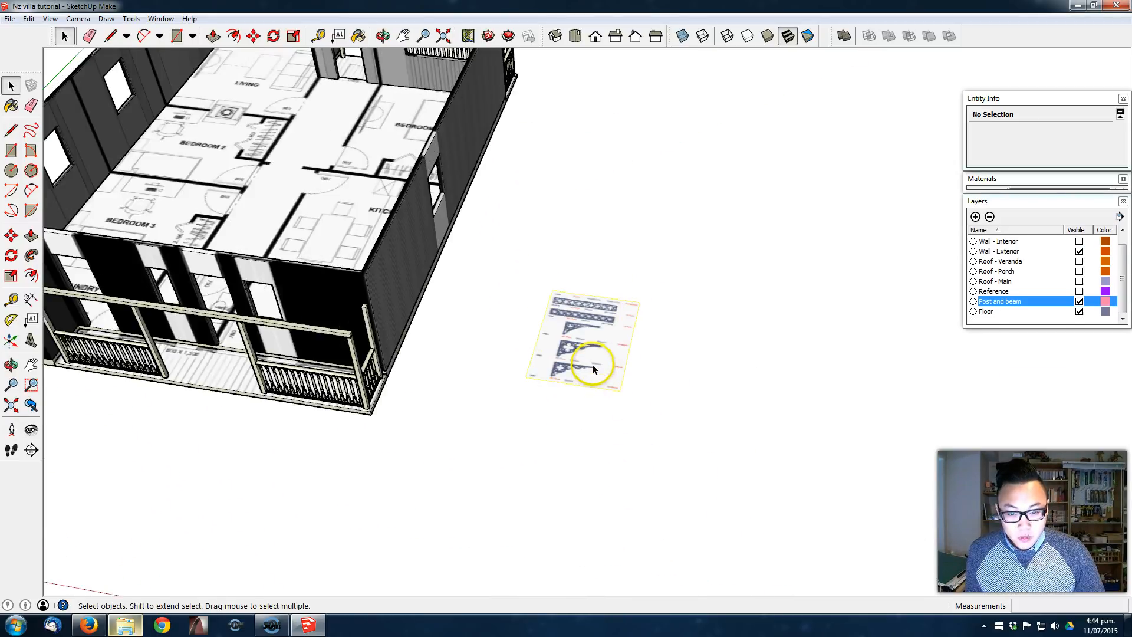
{"action": "left_click", "coordinate": [589, 359]}
{"action": "scroll", "coordinate": [578, 333], "scroll_direction": "up", "scroll_amount": 4}
{"action": "right_click", "coordinate": [588, 305]}
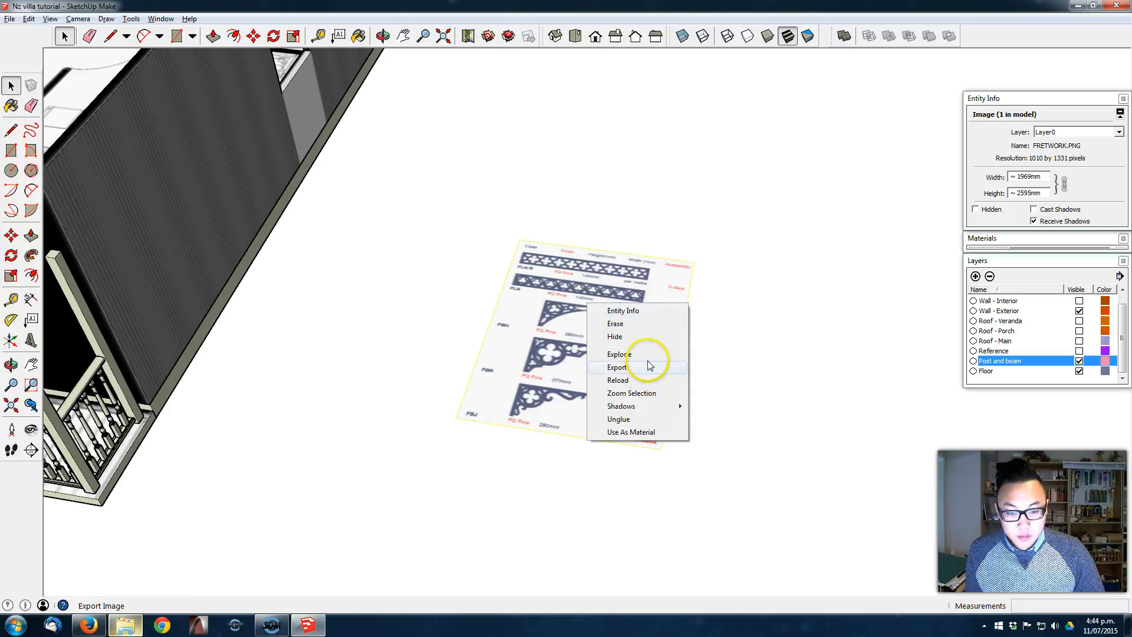
{"action": "left_click", "coordinate": [637, 355]}
{"action": "scroll", "coordinate": [601, 327], "scroll_direction": "up", "scroll_amount": 2}
{"action": "right_click", "coordinate": [599, 323]}
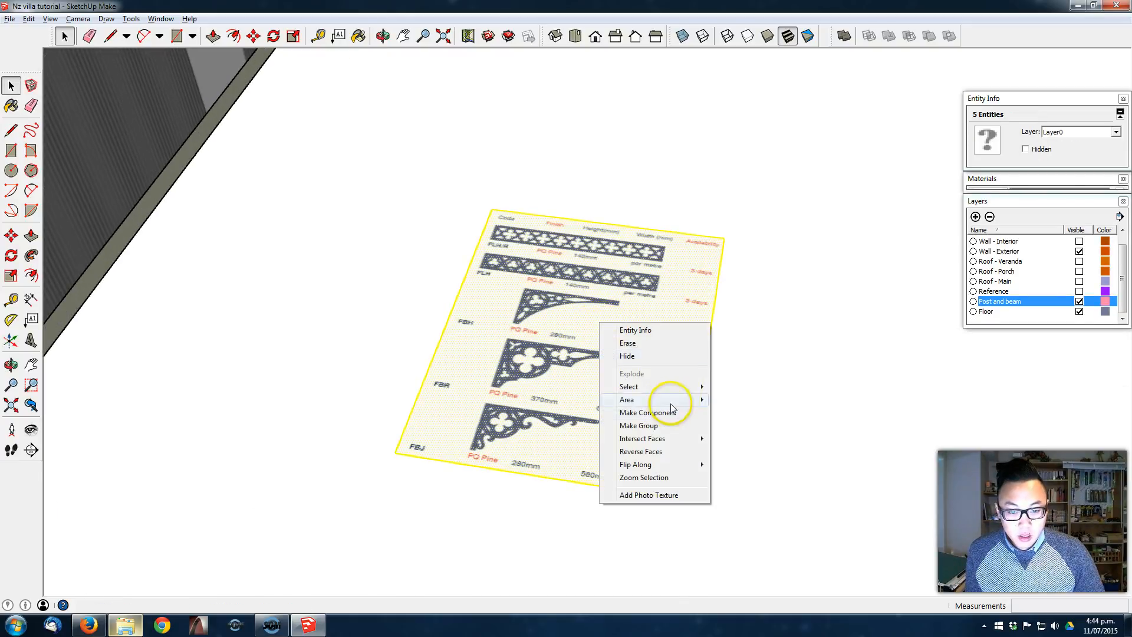
{"action": "left_click", "coordinate": [676, 422]}
Step: Open the fretwork image group for editing and measure the length of the FLH/R strip along its upper edge
{"action": "scroll", "coordinate": [562, 340], "scroll_direction": "up", "scroll_amount": 2}
{"action": "double_click", "coordinate": [561, 340]}
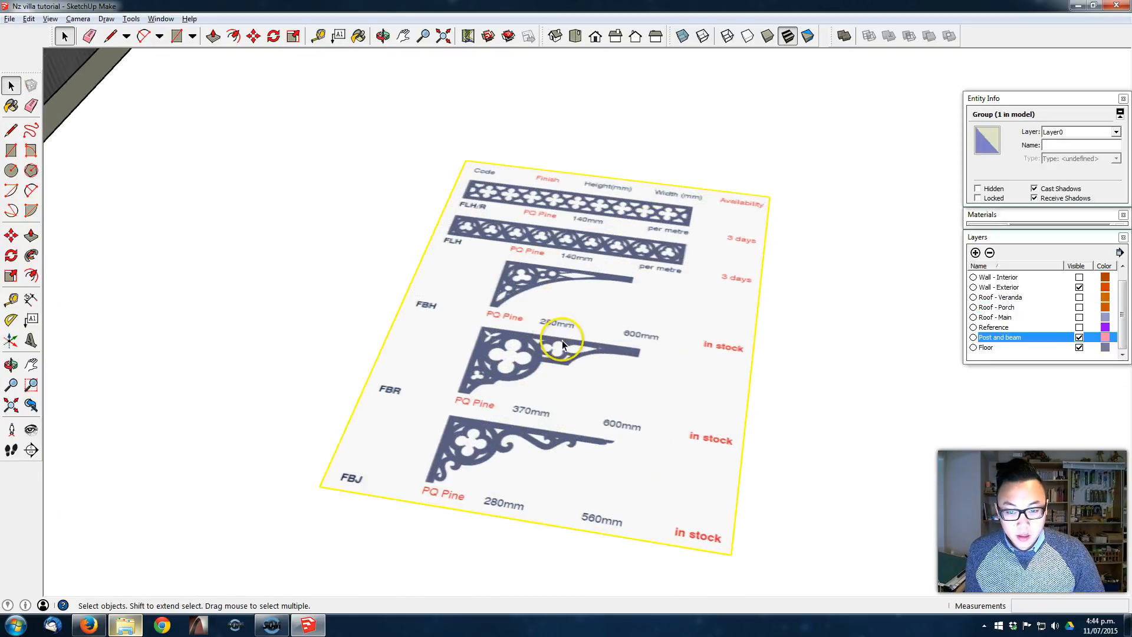
{"action": "middle_click_drag", "start_coordinate": [519, 201], "coordinate": [572, 376]}
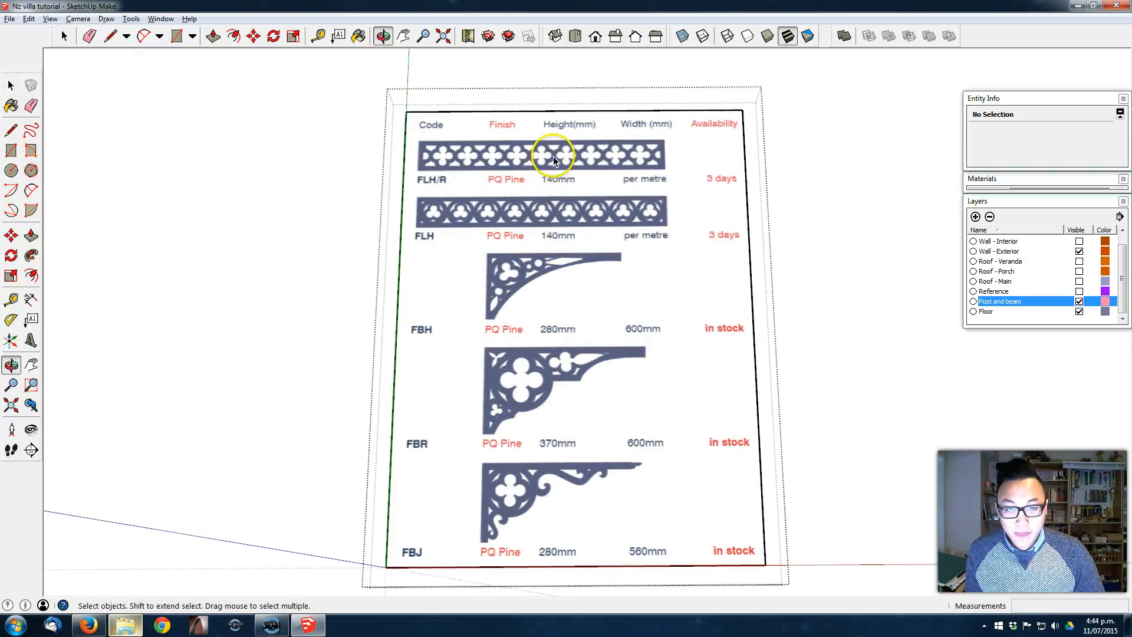
{"action": "scroll", "coordinate": [546, 164], "scroll_direction": "up", "scroll_amount": 3}
{"action": "key", "text": "t"}
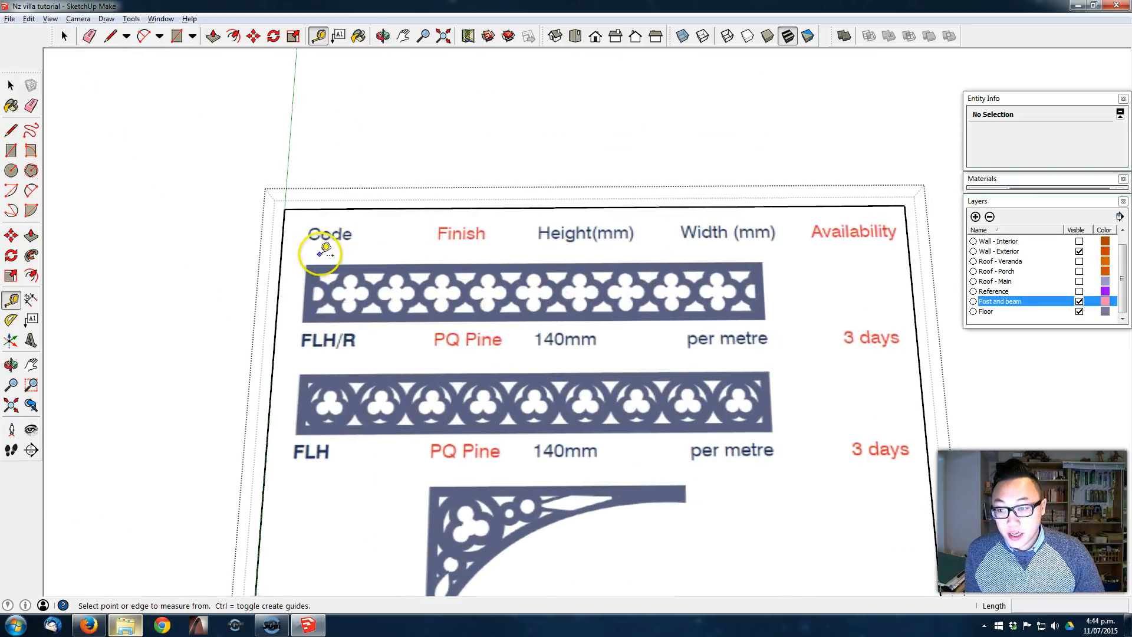
{"action": "left_click", "coordinate": [307, 264]}
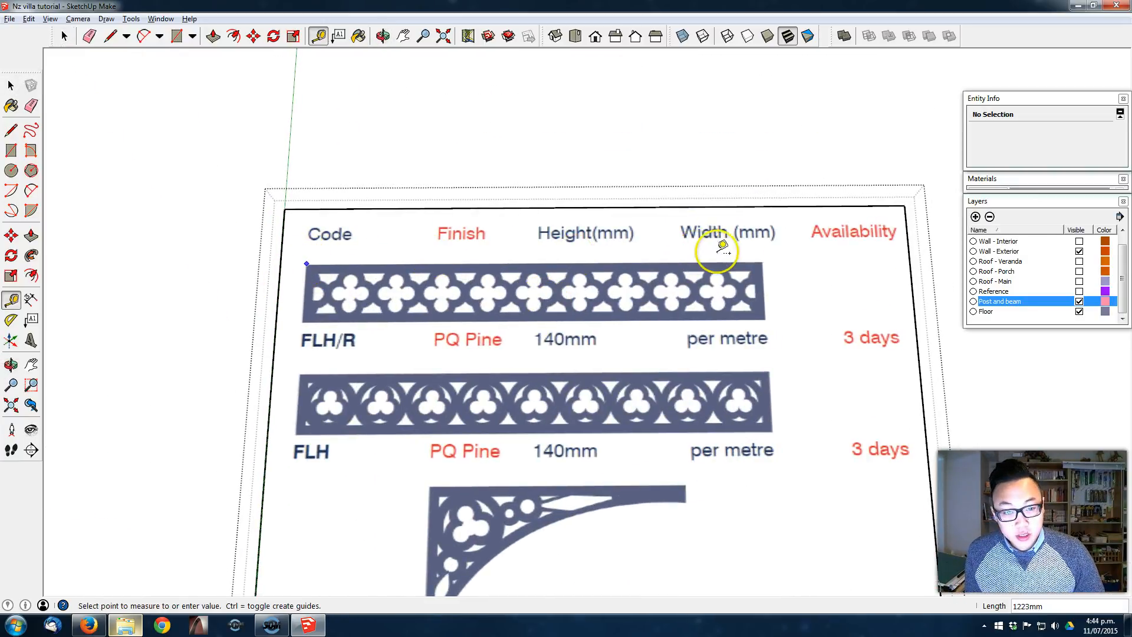
{"action": "left_click", "coordinate": [762, 261]}
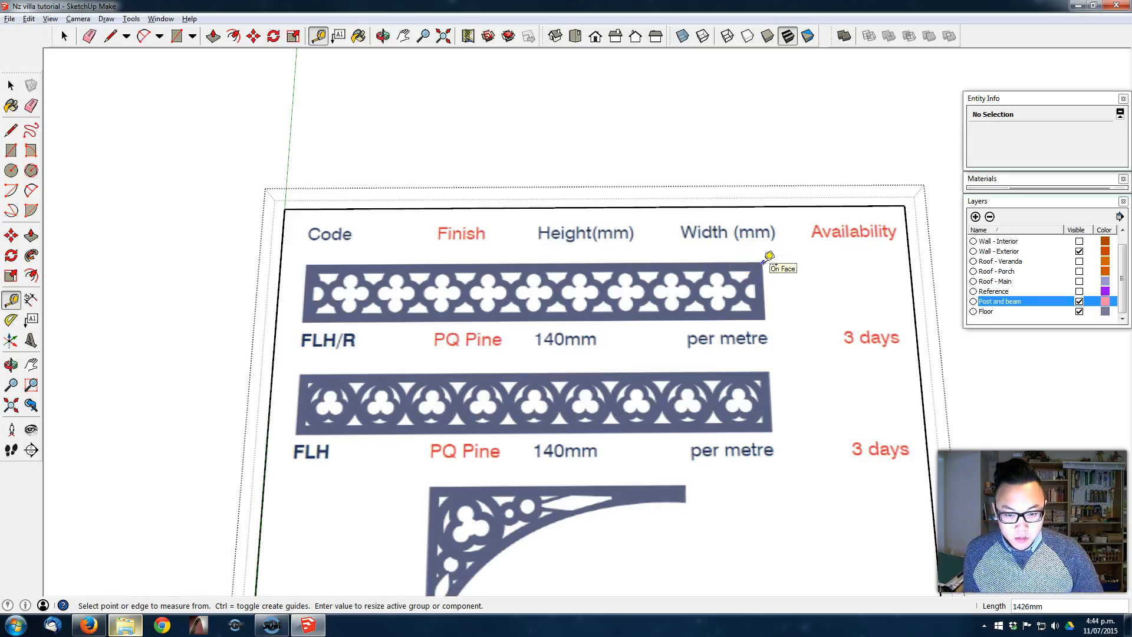
Step: Rescale the fretwork group so the FLH/R strip's height is 140 mm, and close the group
{"action": "left_click", "coordinate": [306, 266]}
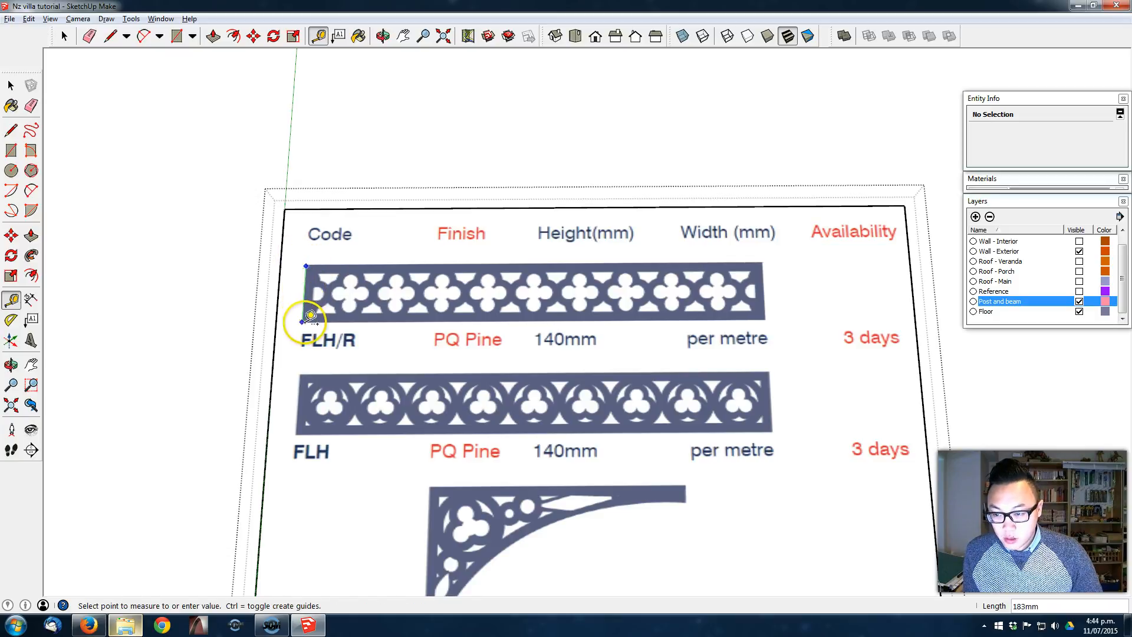
{"action": "left_click", "coordinate": [302, 321]}
{"action": "type", "text": "140"}
{"action": "key", "text": "Return"}
{"action": "left_click", "coordinate": [599, 335]}
{"action": "middle_click_drag", "start_coordinate": [504, 316], "coordinate": [521, 97], "text": "shift"}
{"action": "key", "text": "space"}
{"action": "left_click", "coordinate": [620, 109]}
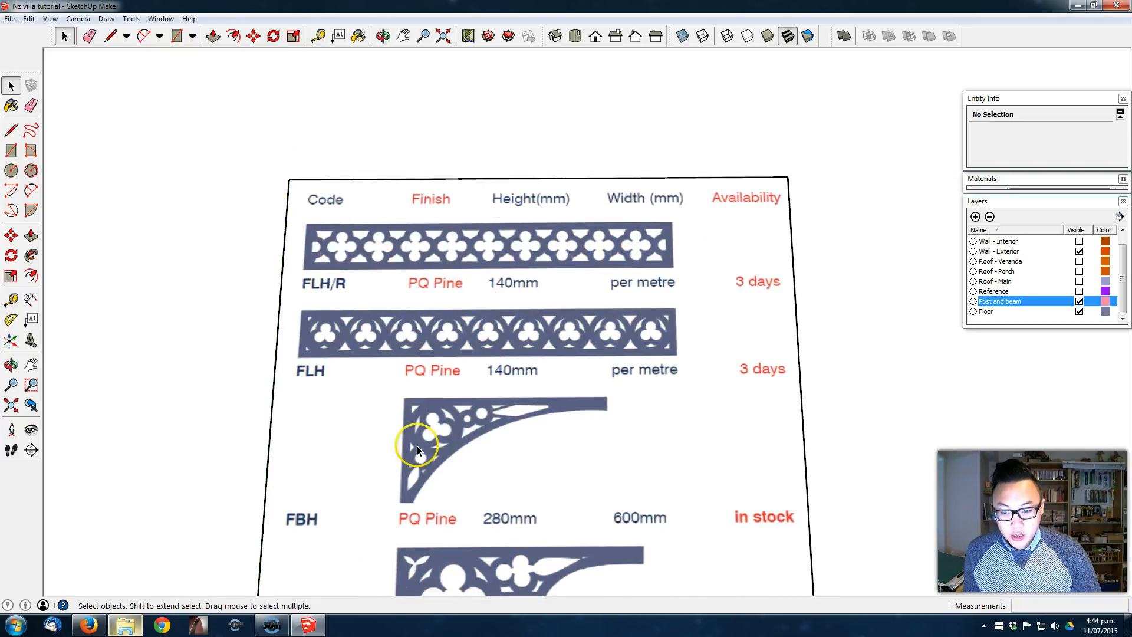
Step: Trace the FBJ bracket's straight vertical outer edge and the short end at its foot with lines
{"action": "middle_click_drag", "start_coordinate": [474, 486], "coordinate": [485, 285], "text": "shift"}
{"action": "middle_click_drag", "start_coordinate": [475, 491], "coordinate": [456, 378], "text": "shift"}
{"action": "middle_click_drag", "start_coordinate": [423, 510], "coordinate": [420, 416], "text": "shift"}
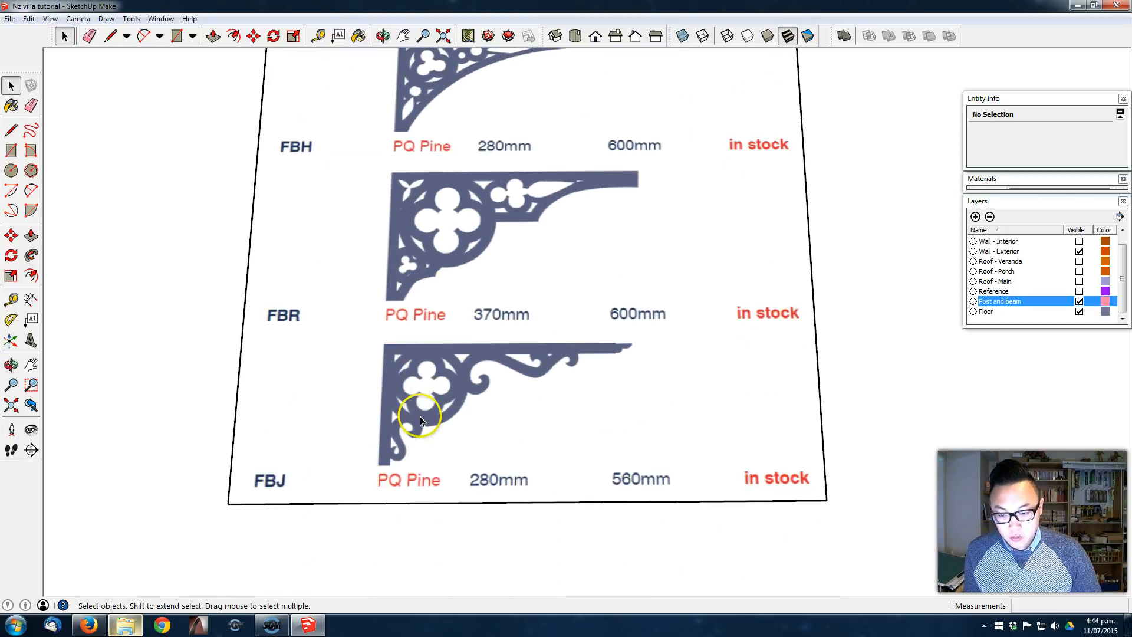
{"action": "key", "text": "l"}
{"action": "scroll", "coordinate": [419, 388], "scroll_direction": "up", "scroll_amount": 3}
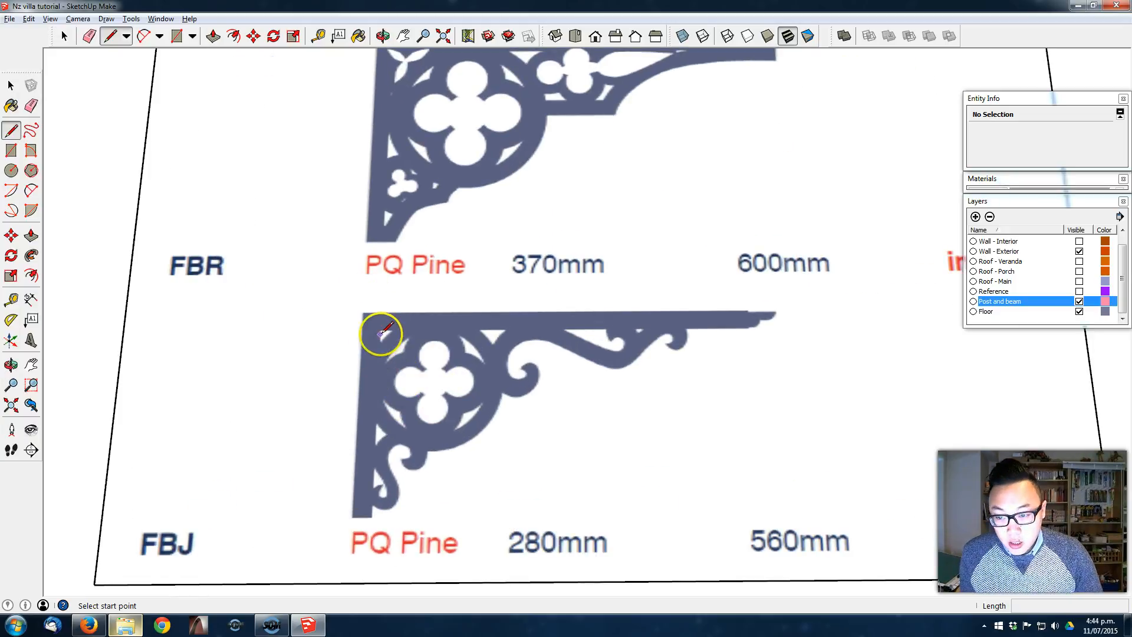
{"action": "left_click", "coordinate": [363, 313]}
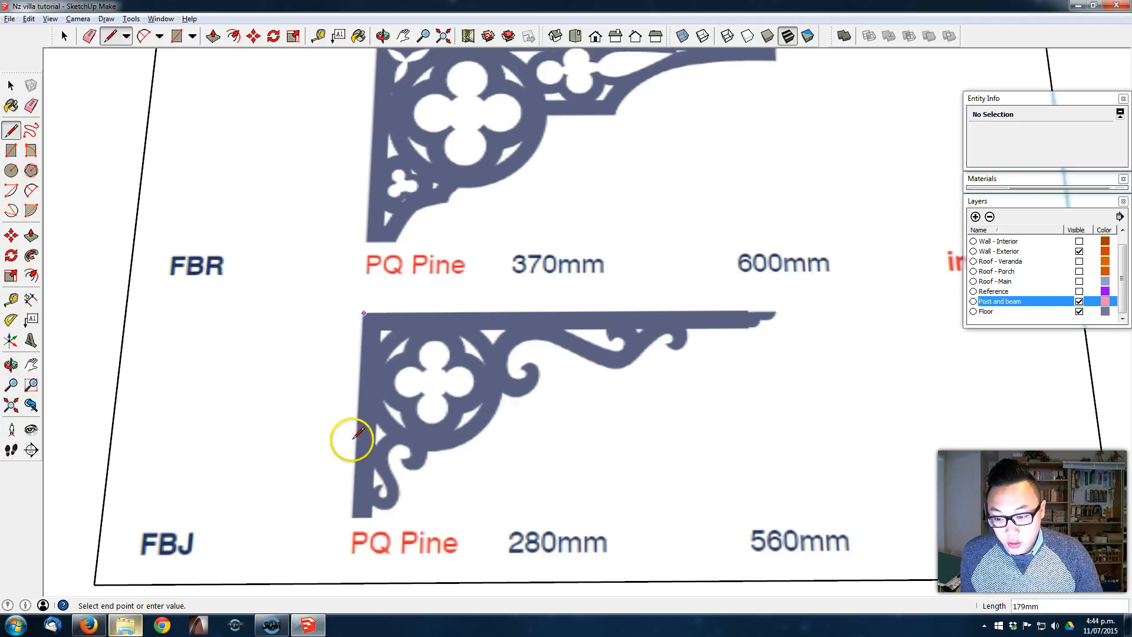
{"action": "left_click", "coordinate": [352, 516]}
{"action": "left_click", "coordinate": [371, 517]}
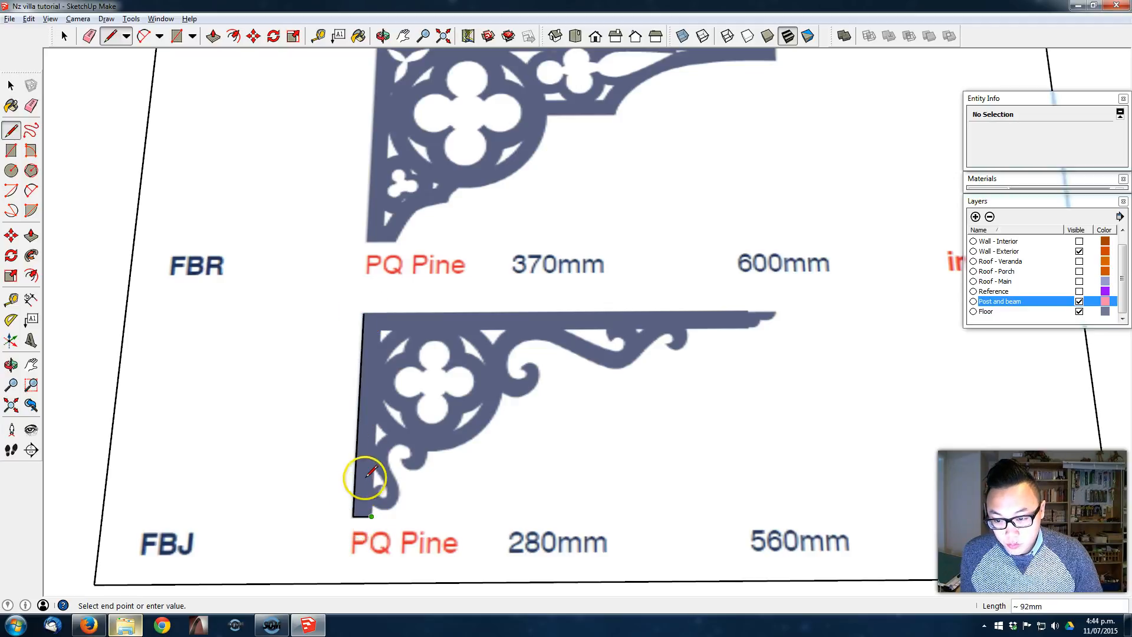
Step: Complete the closed L-shaped outline over the FBJ bracket's vertical and horizontal bars, with the top edge about 604 mm long
{"action": "left_click", "coordinate": [380, 328]}
{"action": "left_click", "coordinate": [747, 327]}
{"action": "left_click", "coordinate": [747, 312]}
{"action": "left_click", "coordinate": [364, 313]}
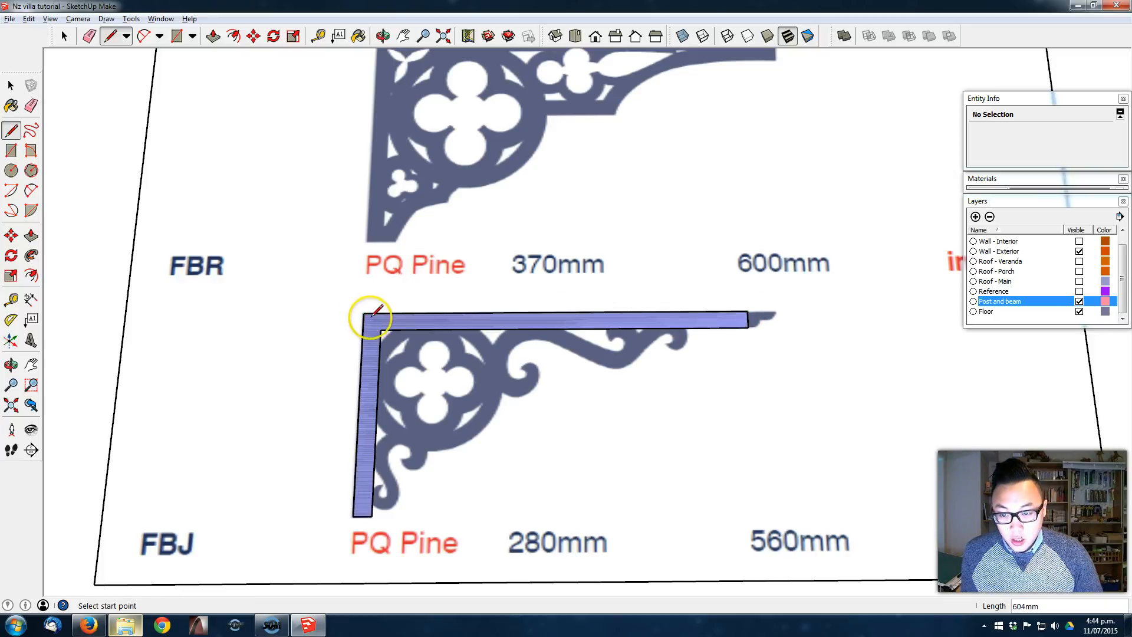
Step: Draw a circle of about 22 mm radius at the centre of the bracket's traced quatrefoil
{"action": "scroll", "coordinate": [501, 354], "scroll_direction": "up", "scroll_amount": 2}
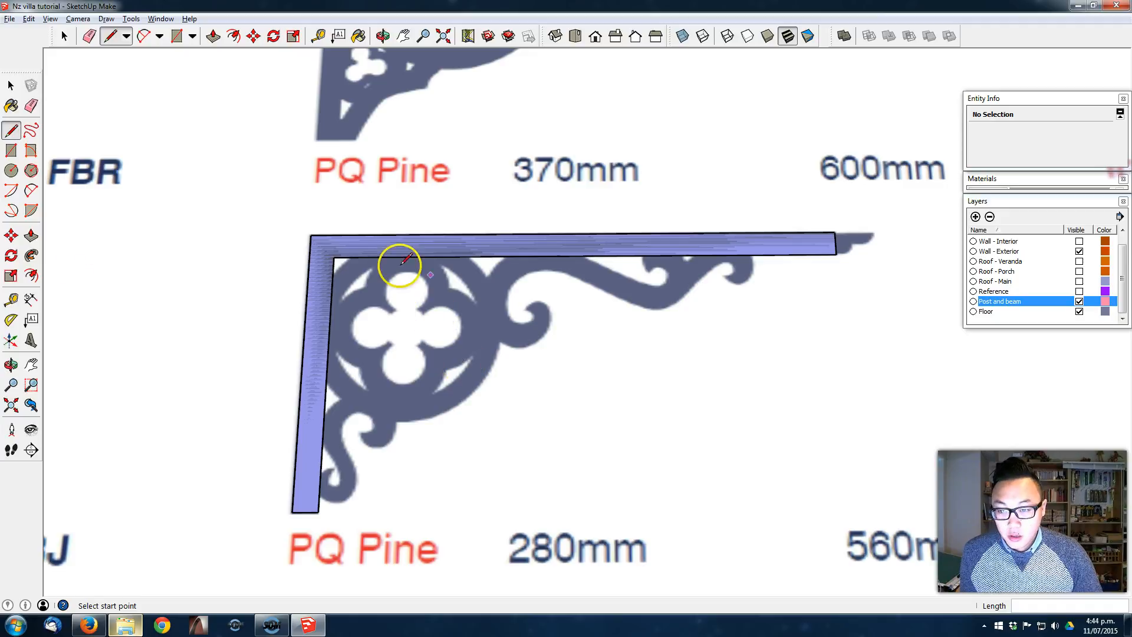
{"action": "key", "text": "c"}
{"action": "left_click", "coordinate": [407, 328]}
{"action": "scroll", "coordinate": [327, 348], "scroll_direction": "up", "scroll_amount": 1}
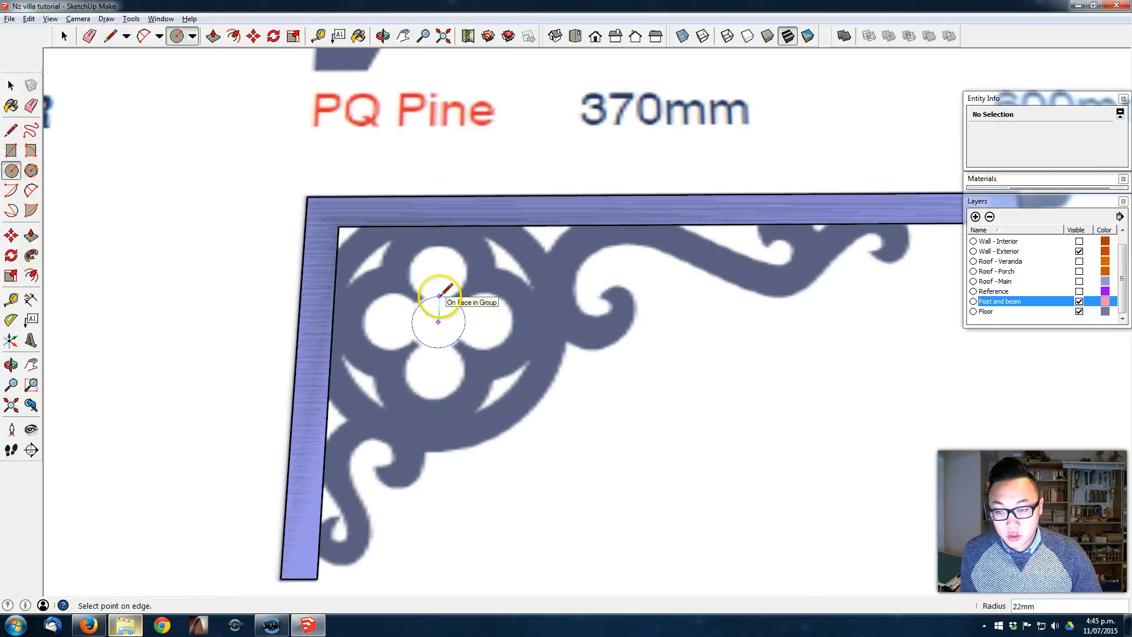
{"action": "left_click", "coordinate": [440, 295]}
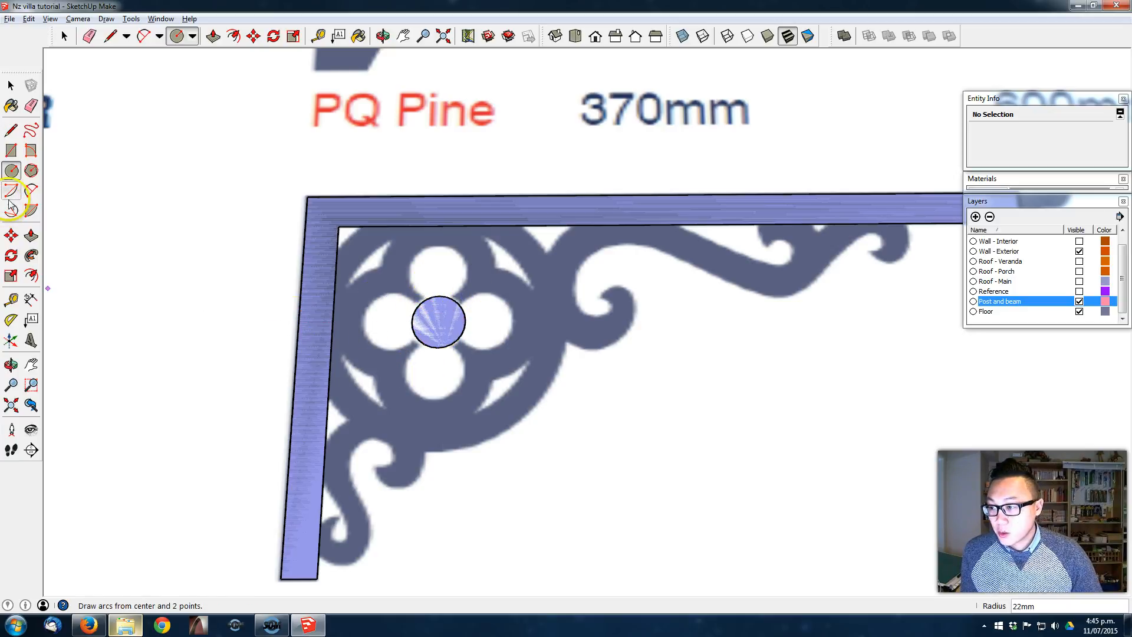
Step: Draw a circle of about 26 mm radius over the quatrefoil's upper lobe, overlapping the central circle
{"action": "left_click", "coordinate": [31, 171]}
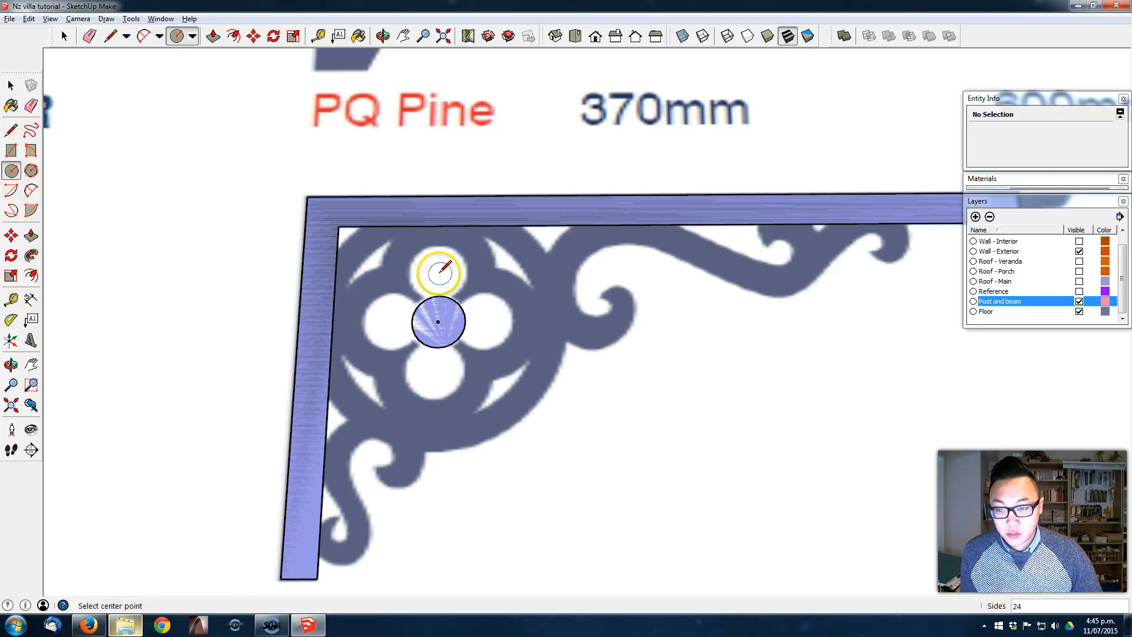
{"action": "left_click", "coordinate": [440, 273]}
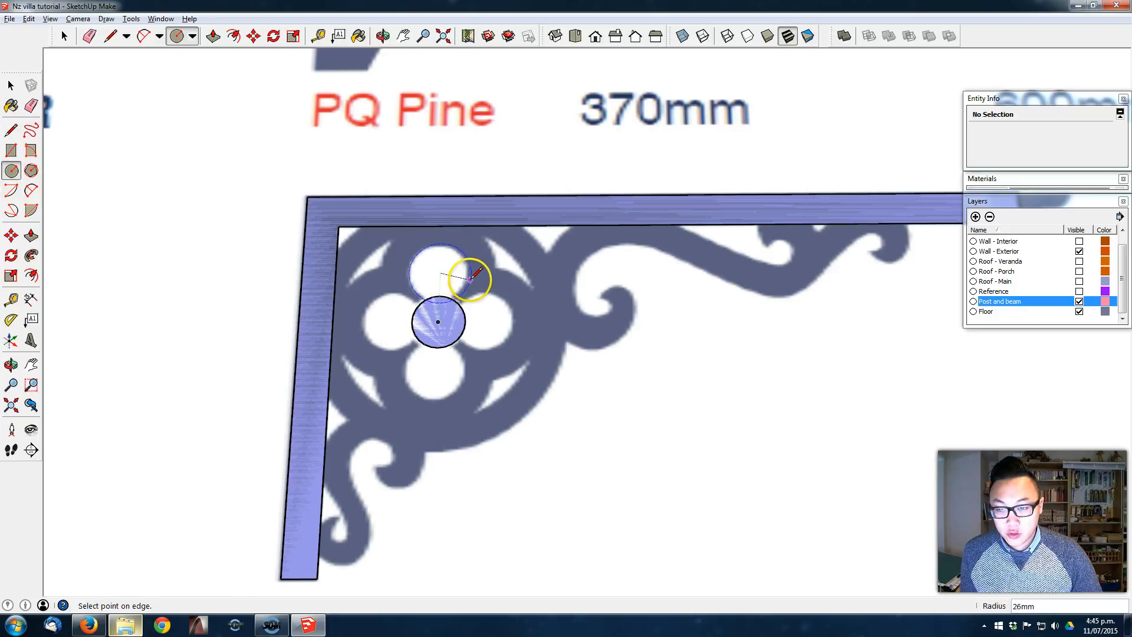
{"action": "left_click", "coordinate": [471, 277]}
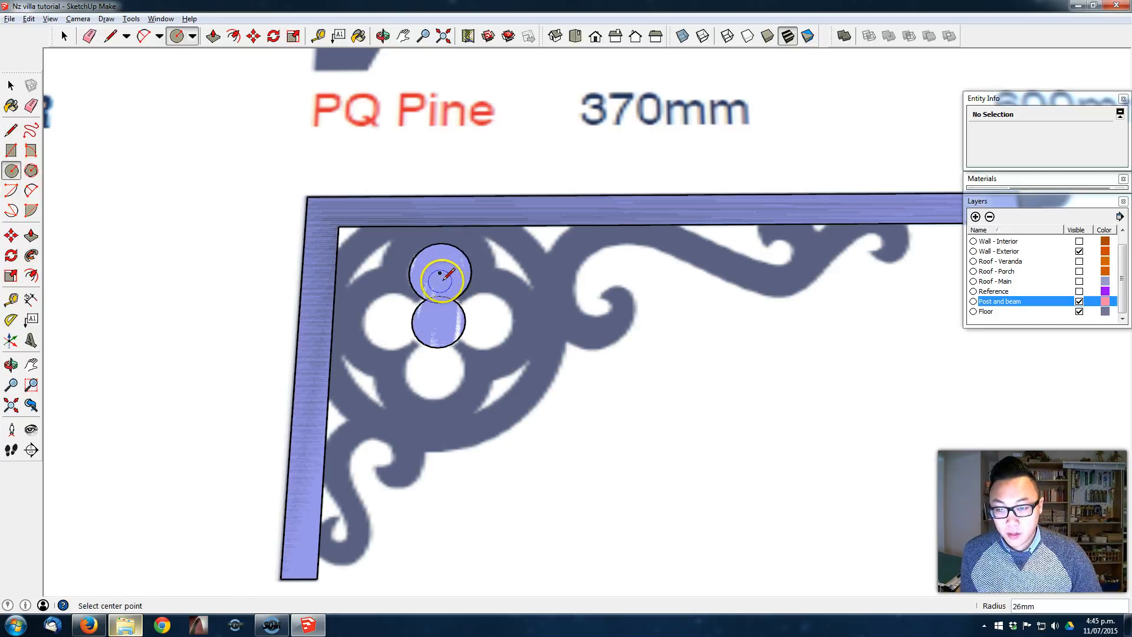
Step: Rotate-copy the upper lobe circle 90° about the central circle's centre and multiply it by 3 to make all four lobes
{"action": "key", "text": "space"}
{"action": "left_click", "coordinate": [443, 272]}
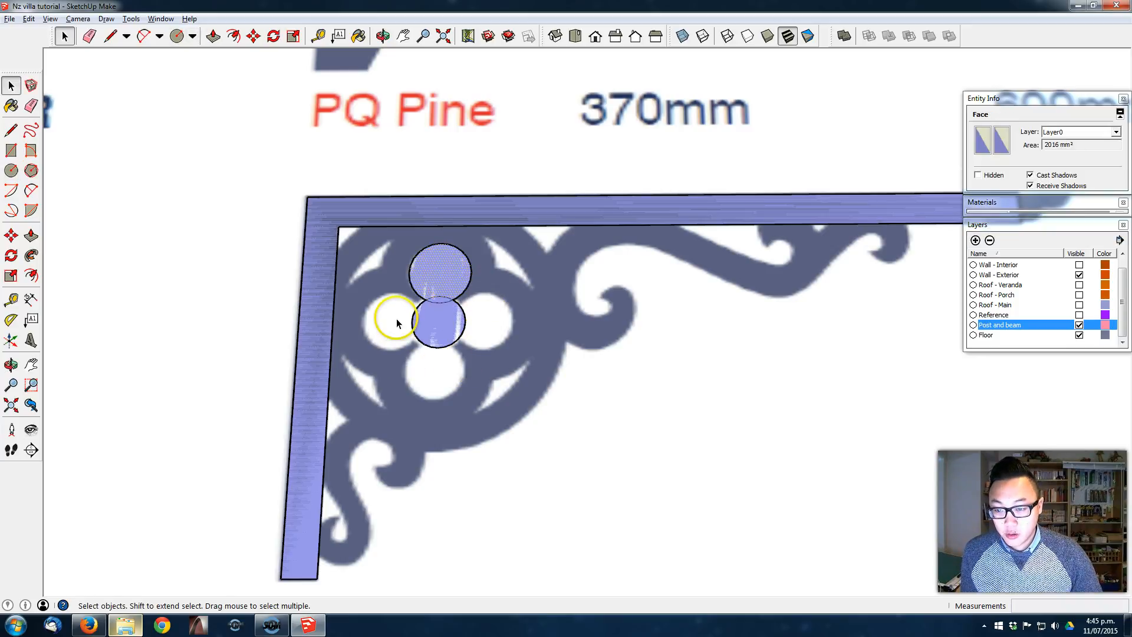
{"action": "left_click", "coordinate": [10, 256]}
{"action": "scroll", "coordinate": [439, 272], "scroll_direction": "up", "scroll_amount": 2}
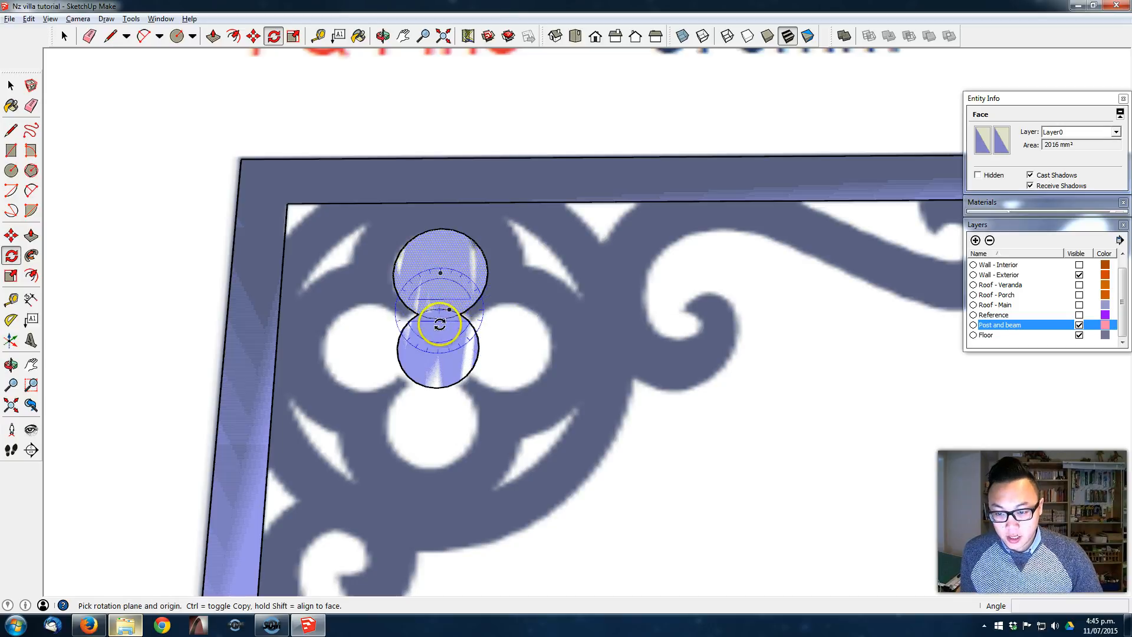
{"action": "left_click", "coordinate": [438, 347]}
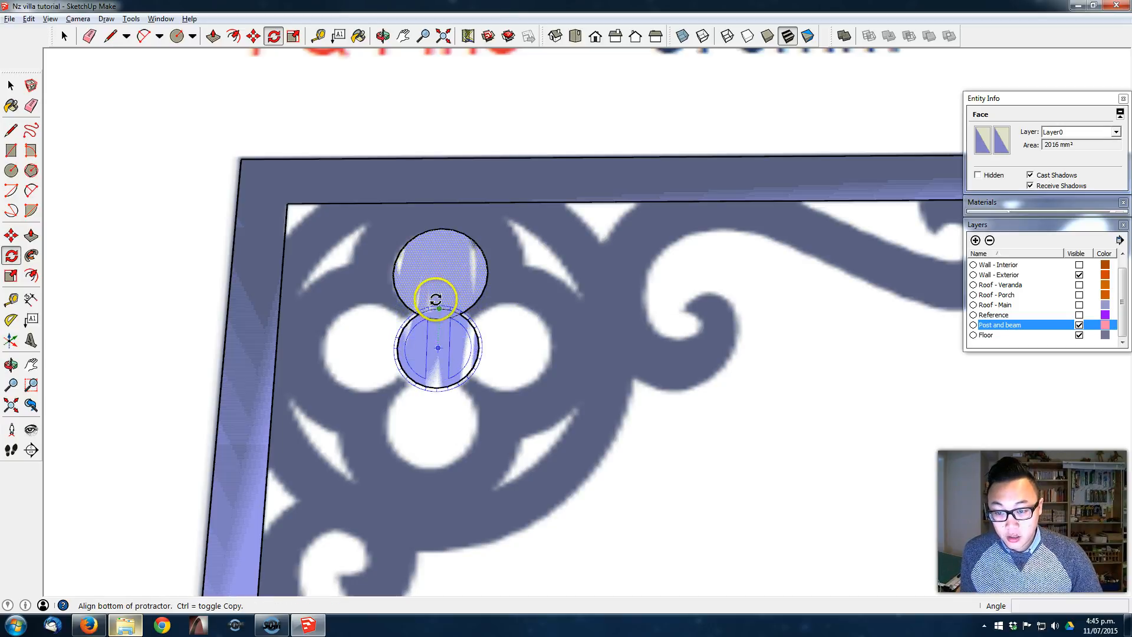
{"action": "left_click", "coordinate": [437, 222]}
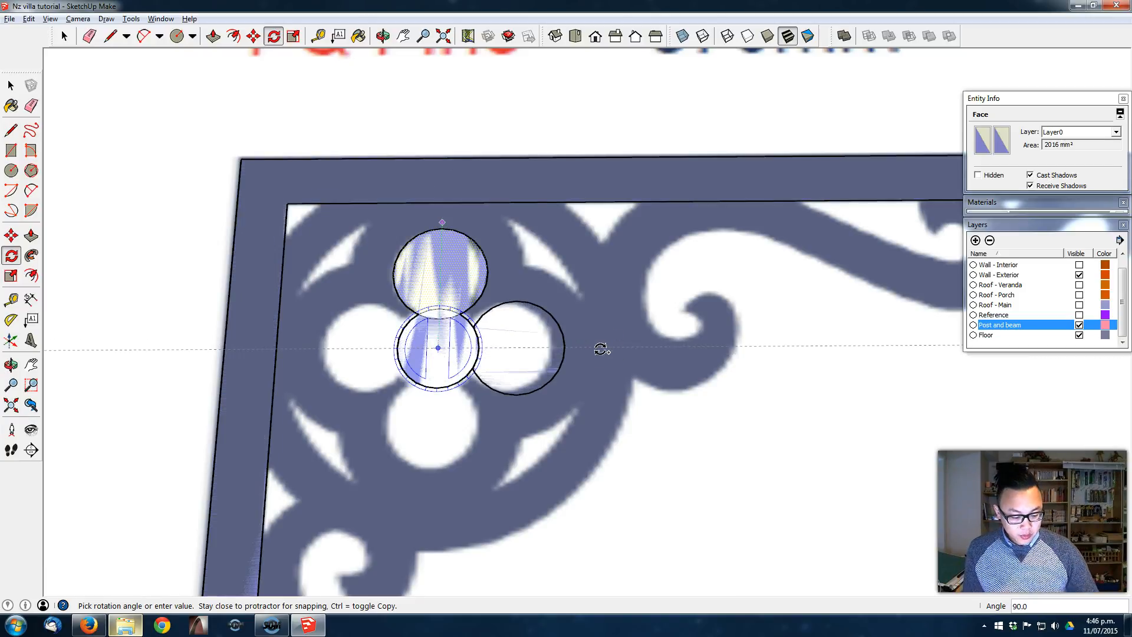
{"action": "left_click", "coordinate": [602, 349]}
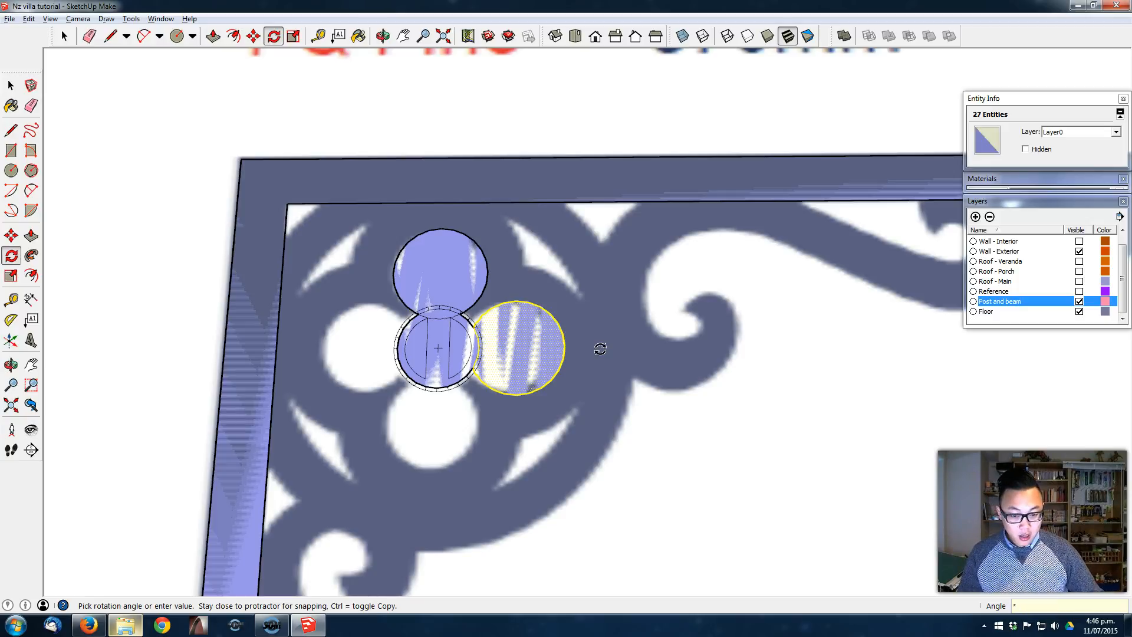
{"action": "key", "text": "Return"}
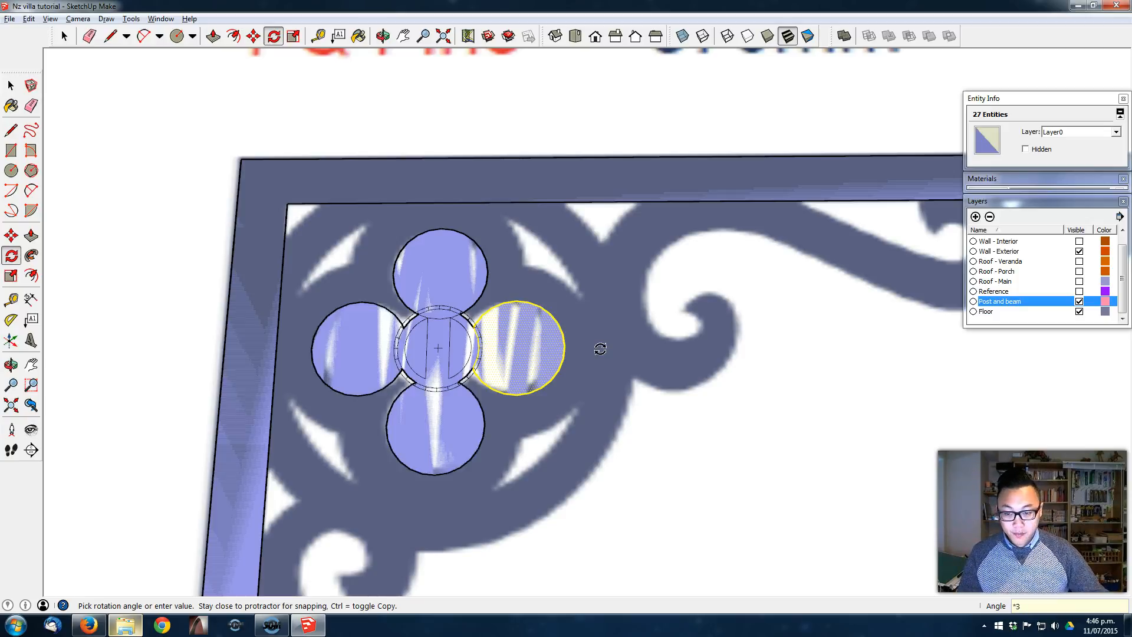
Step: Erase the overlapping arcs between the central circle and the four lobes to leave one quatrefoil outline
{"action": "middle_click_drag", "start_coordinate": [477, 417], "coordinate": [561, 390]}
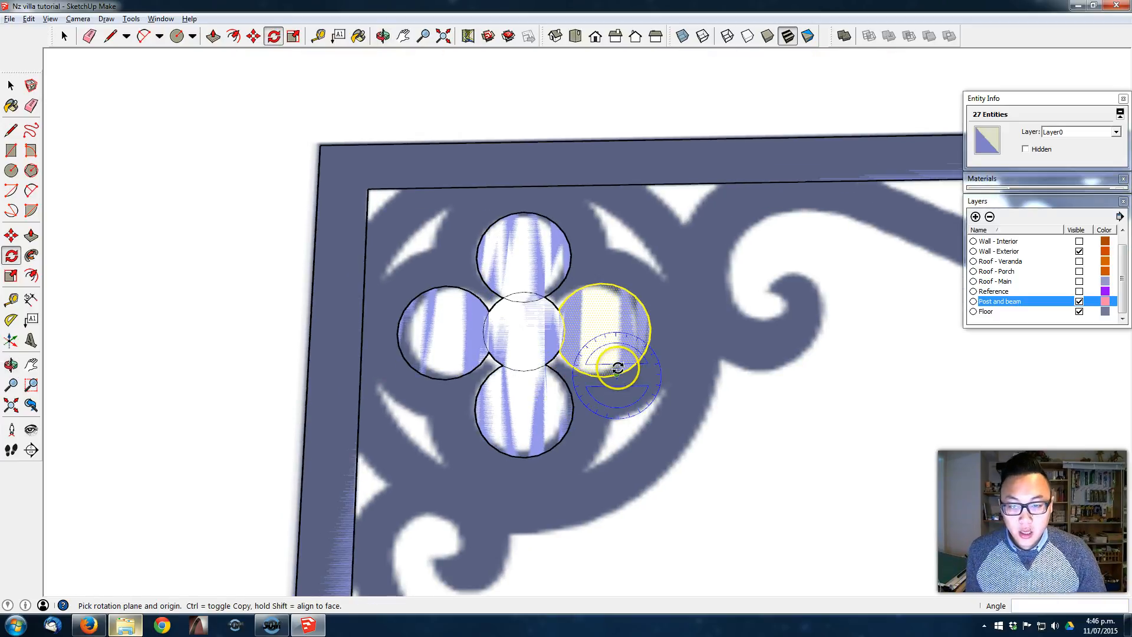
{"action": "key", "text": "e"}
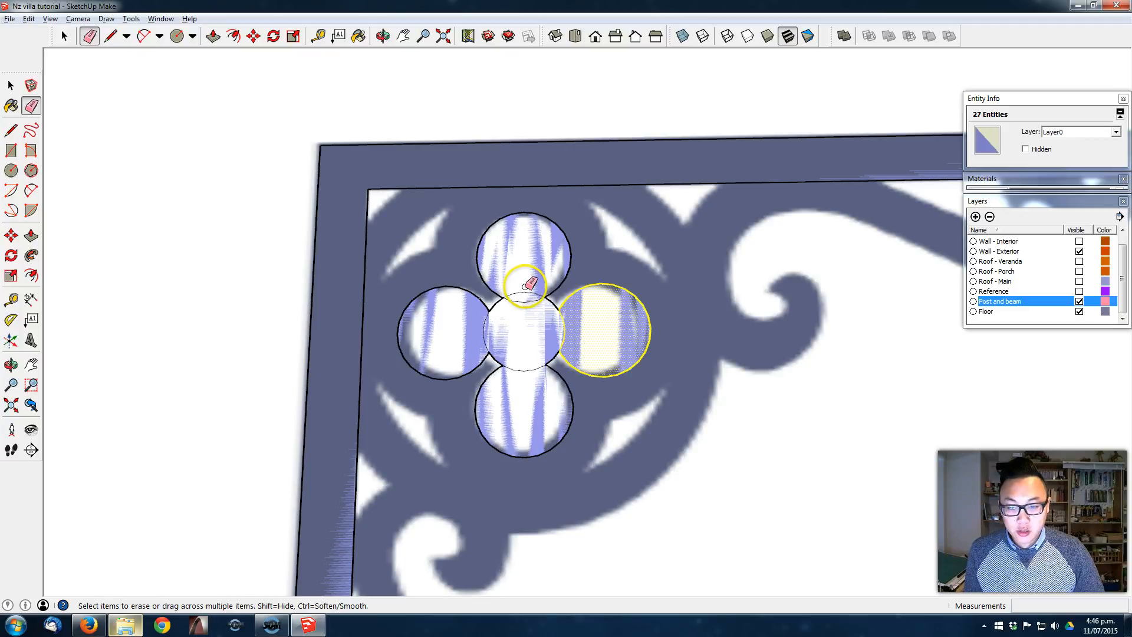
{"action": "left_click", "coordinate": [523, 299]}
{"action": "left_click_drag", "start_coordinate": [502, 328], "coordinate": [472, 331]}
{"action": "left_click", "coordinate": [519, 361]}
{"action": "left_click", "coordinate": [558, 333]}
Step: Draw a larger circle concentric with the quatrefoil's upper lobe to form the band around it
{"action": "scroll", "coordinate": [536, 328], "scroll_direction": "down", "scroll_amount": 2}
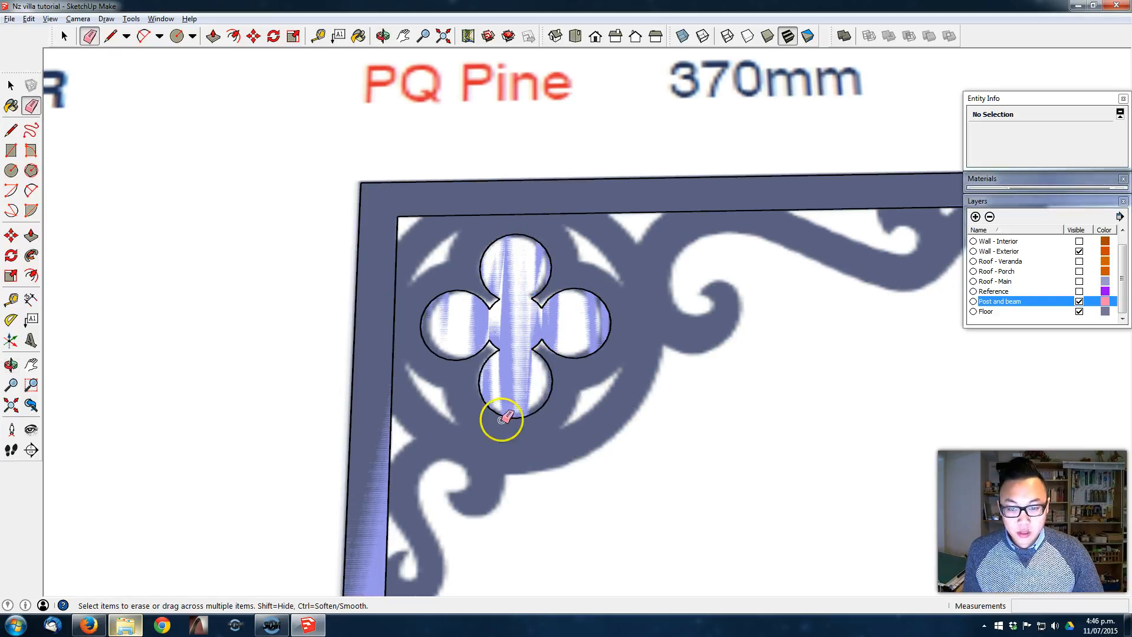
{"action": "left_click", "coordinate": [11, 170]}
{"action": "left_click", "coordinate": [515, 268]}
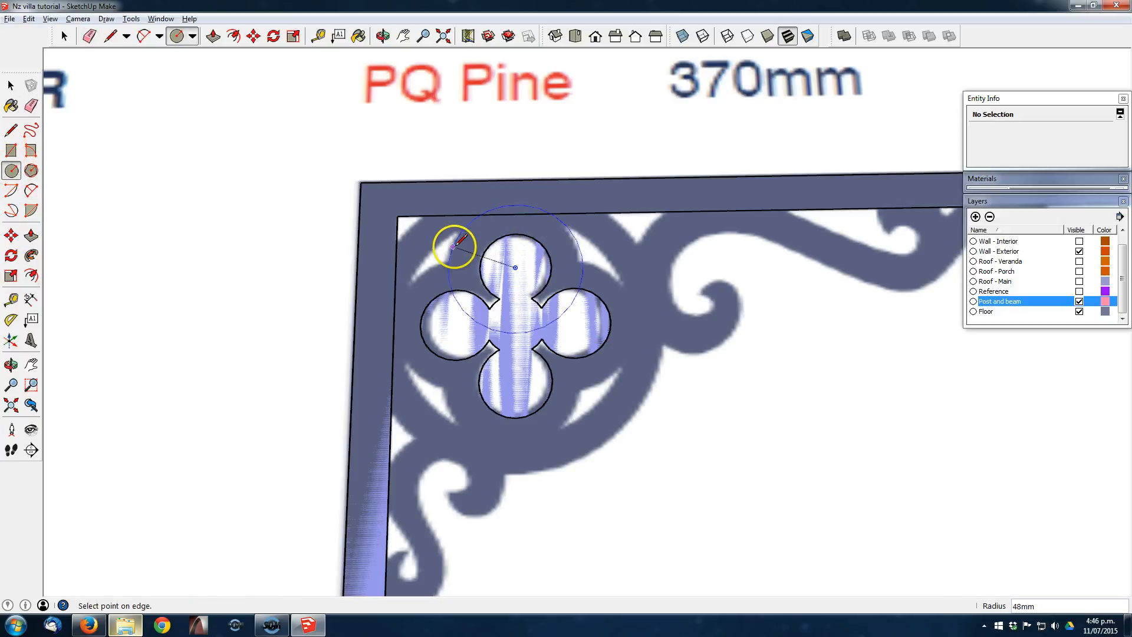
{"action": "left_click", "coordinate": [444, 233]}
Step: Rotate-copy the band around the upper lobe 90° about the quatrefoil's centre and multiply it by 3
{"action": "key", "text": "space"}
{"action": "left_click", "coordinate": [568, 260]}
{"action": "left_click", "coordinate": [11, 256]}
{"action": "left_click", "coordinate": [515, 324]}
{"action": "left_click", "coordinate": [515, 268]}
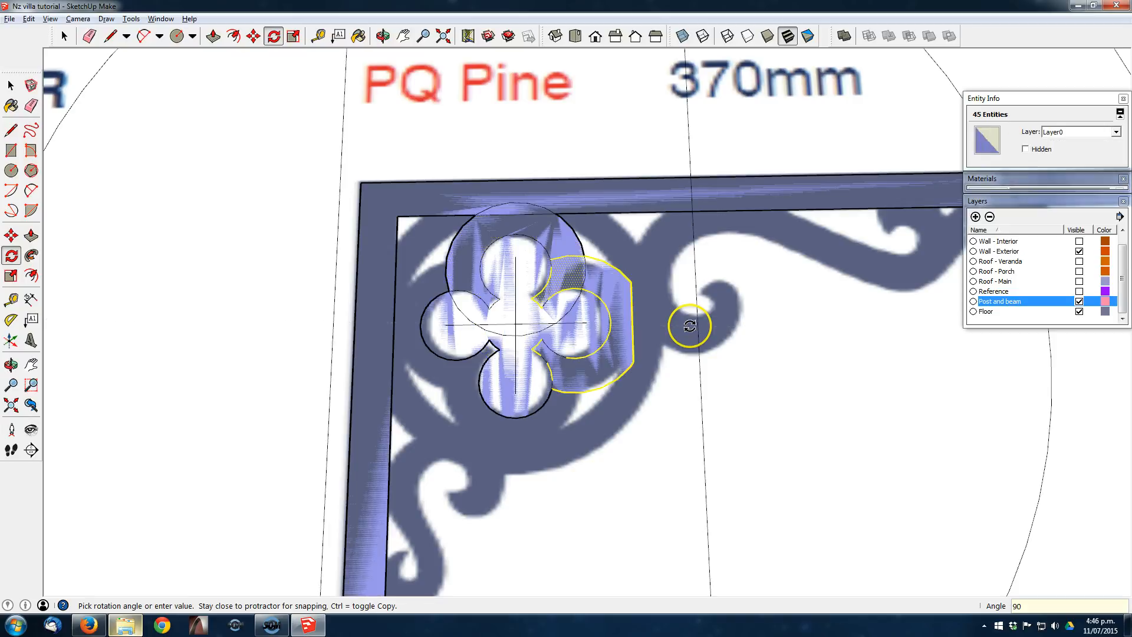
{"action": "key", "text": "Return"}
{"action": "scroll", "coordinate": [690, 247], "scroll_direction": "down", "scroll_amount": 2}
{"action": "type", "text": "x3"}
{"action": "key", "text": "Return"}
Step: Erase the overlapping arcs of the four lobe bands, leaving a single outer contour around the quatrefoil
{"action": "scroll", "coordinate": [625, 263], "scroll_direction": "up", "scroll_amount": 2}
{"action": "middle_click_drag", "start_coordinate": [493, 318], "coordinate": [497, 288]}
{"action": "key", "text": "e"}
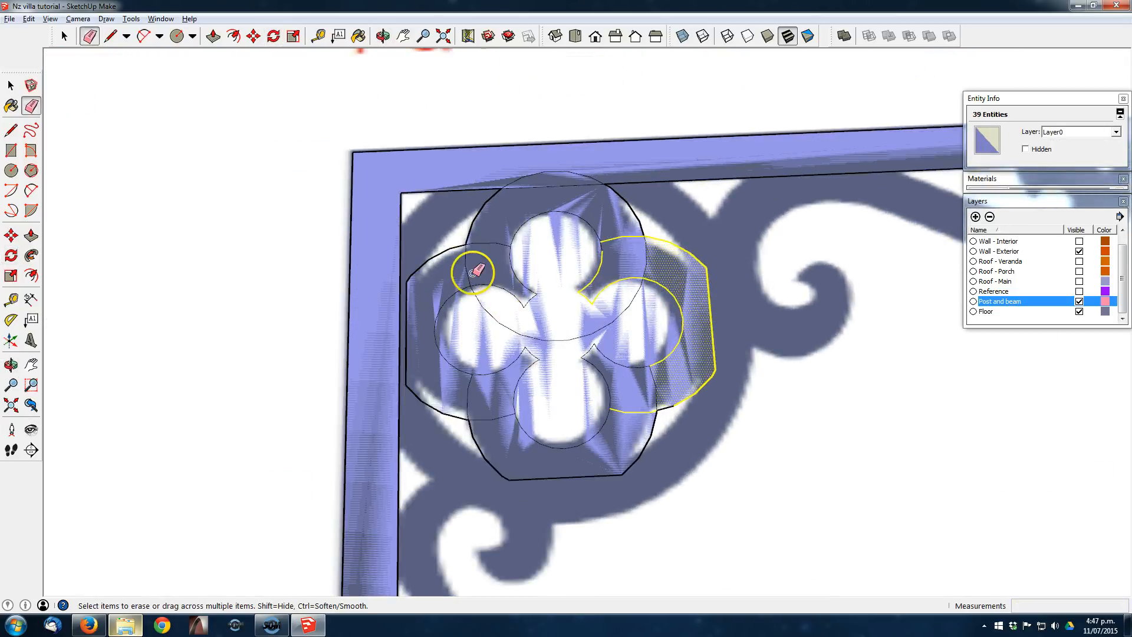
{"action": "left_click_drag", "start_coordinate": [489, 241], "coordinate": [626, 236]}
{"action": "left_click", "coordinate": [645, 255]}
{"action": "left_click", "coordinate": [560, 171]}
{"action": "left_click_drag", "start_coordinate": [502, 441], "coordinate": [493, 419]}
{"action": "left_click_drag", "start_coordinate": [634, 420], "coordinate": [659, 400]}
{"action": "left_click", "coordinate": [556, 341]}
{"action": "middle_click_drag", "start_coordinate": [541, 238], "coordinate": [534, 260]}
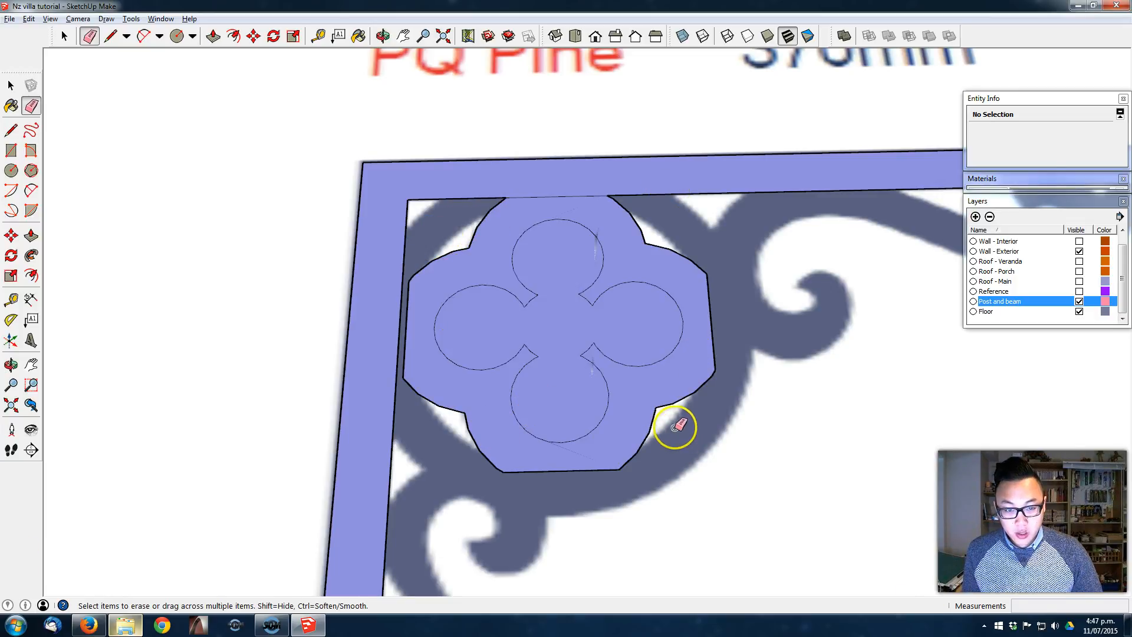
Step: Draw a circle of about 82 mm radius from the quatrefoil's centre along the inner edge of the traced ring
{"action": "left_click", "coordinate": [11, 171]}
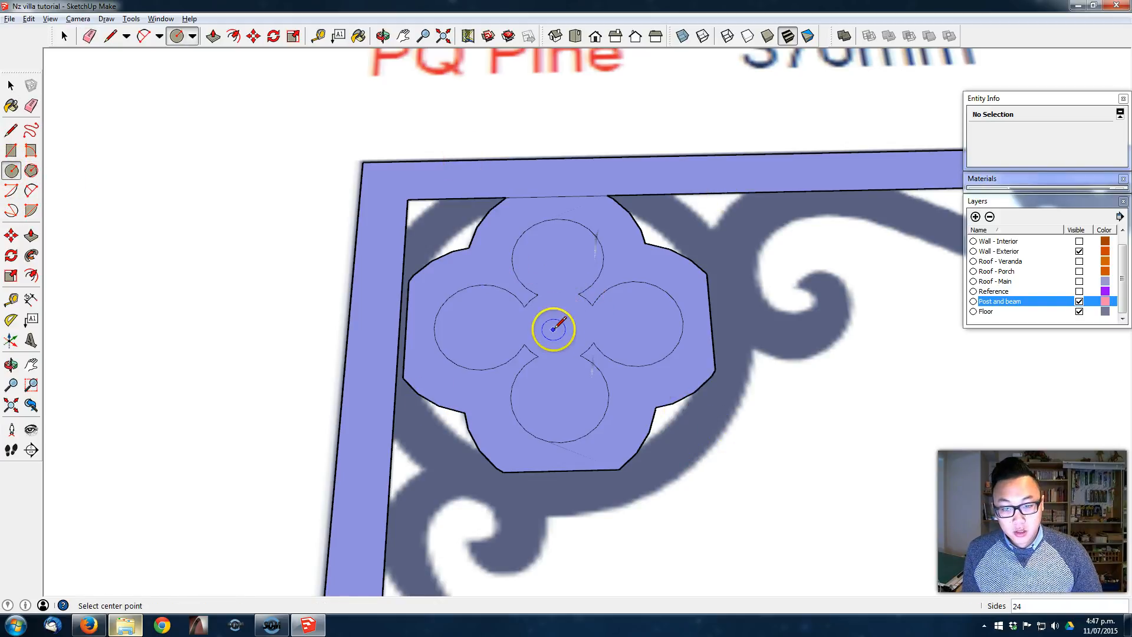
{"action": "scroll", "coordinate": [584, 299], "scroll_direction": "up", "scroll_amount": 3}
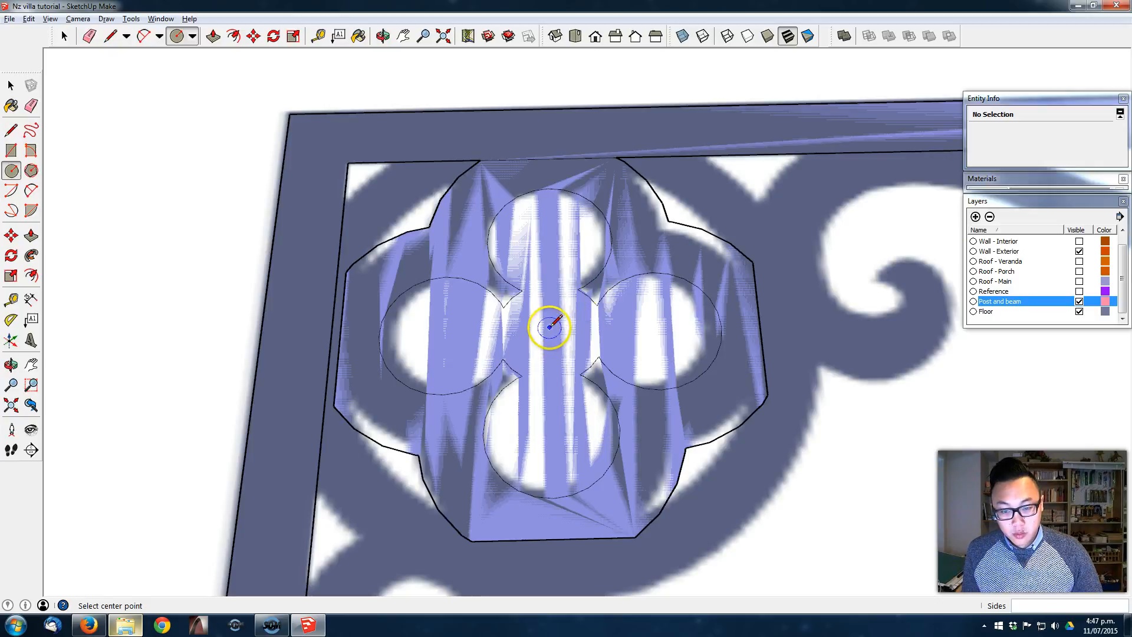
{"action": "scroll", "coordinate": [513, 310], "scroll_direction": "up", "scroll_amount": 2}
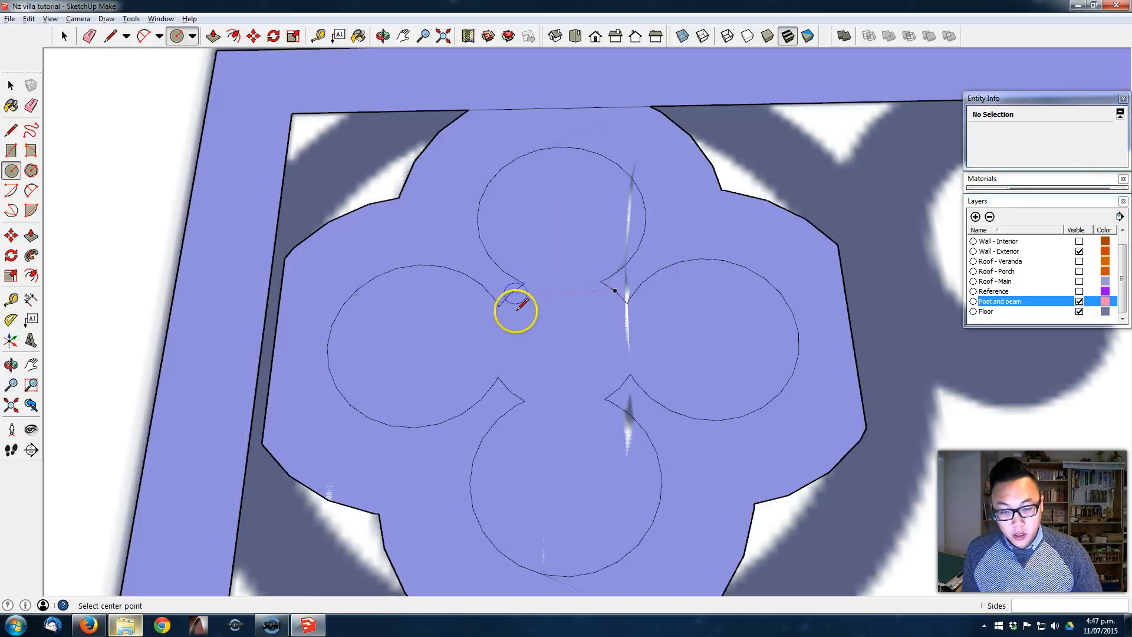
{"action": "scroll", "coordinate": [593, 330], "scroll_direction": "up", "scroll_amount": 1}
{"action": "middle_click_drag", "start_coordinate": [559, 346], "coordinate": [530, 298]}
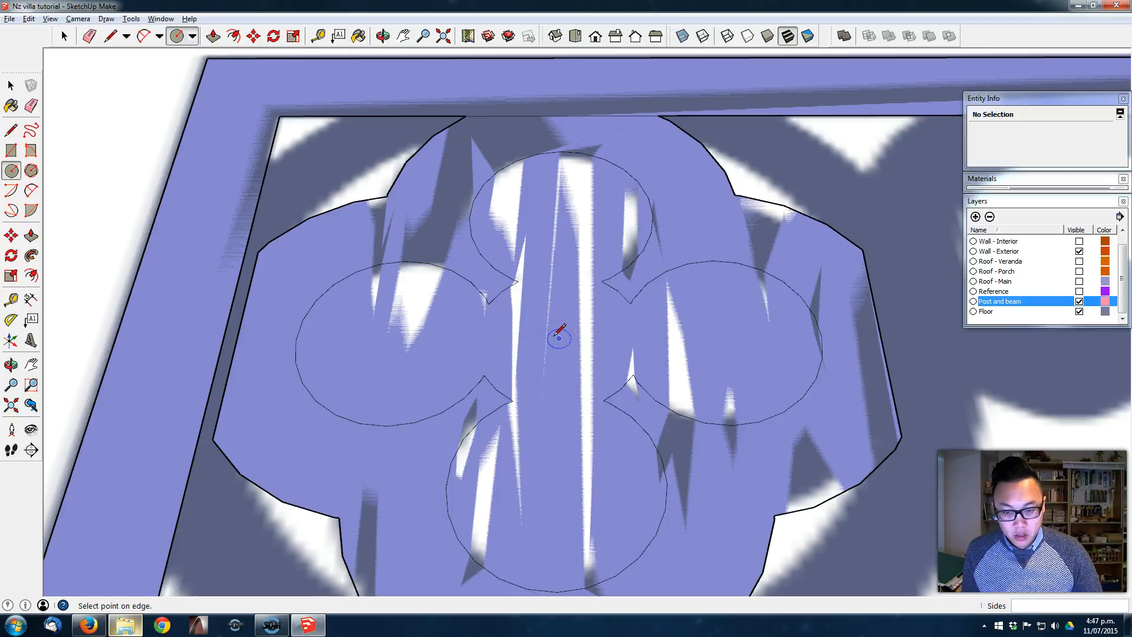
{"action": "scroll", "coordinate": [498, 295], "scroll_direction": "down", "scroll_amount": 3}
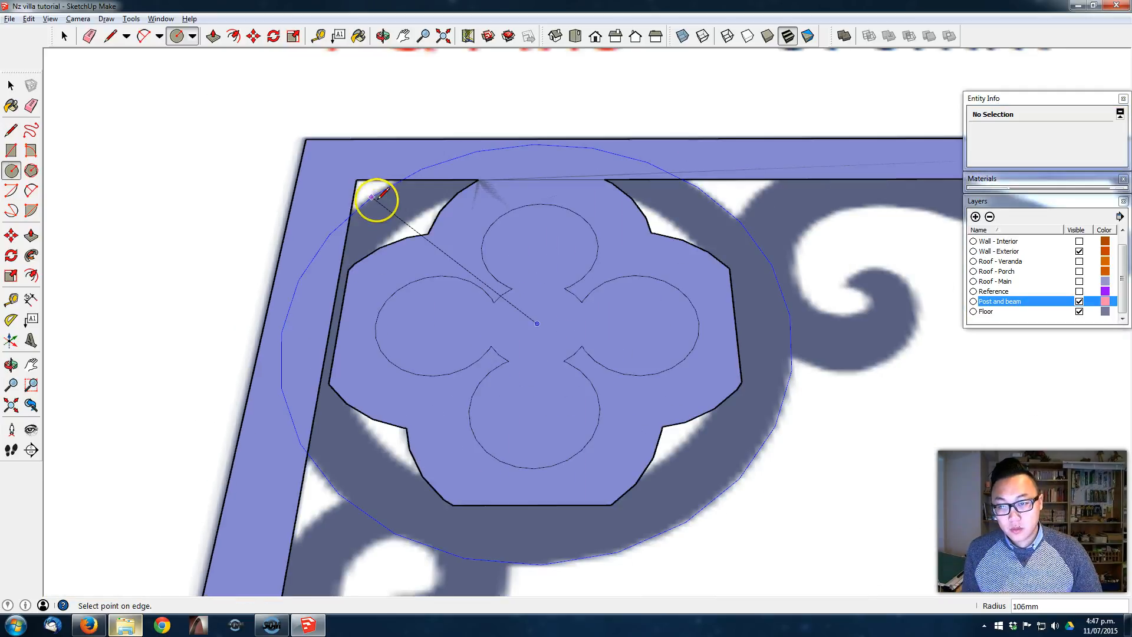
{"action": "left_click", "coordinate": [404, 224]}
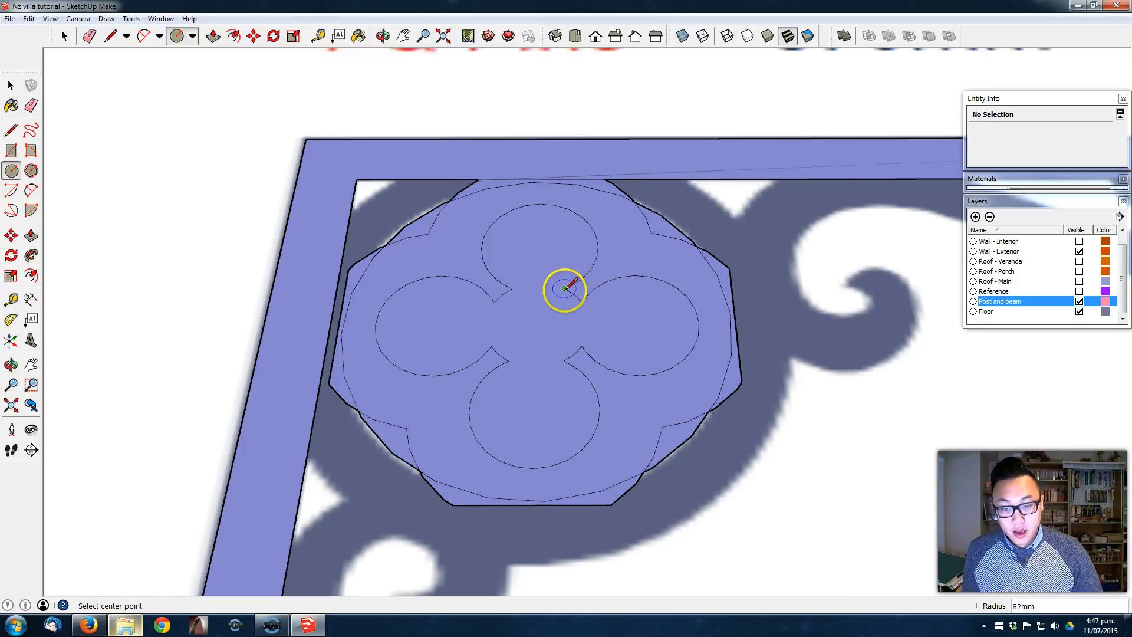
Step: Draw a second concentric circle from the quatrefoil's centre along the outer edge of the traced ring
{"action": "scroll", "coordinate": [501, 312], "scroll_direction": "up", "scroll_amount": 2}
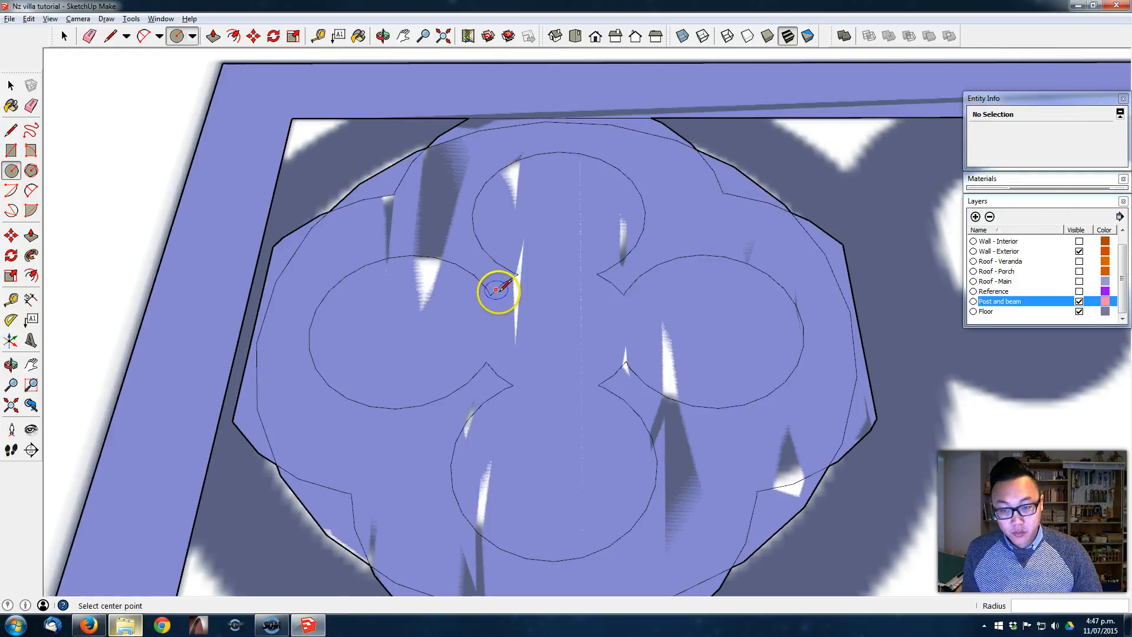
{"action": "left_click", "coordinate": [557, 326]}
{"action": "scroll", "coordinate": [356, 220], "scroll_direction": "down", "scroll_amount": 3}
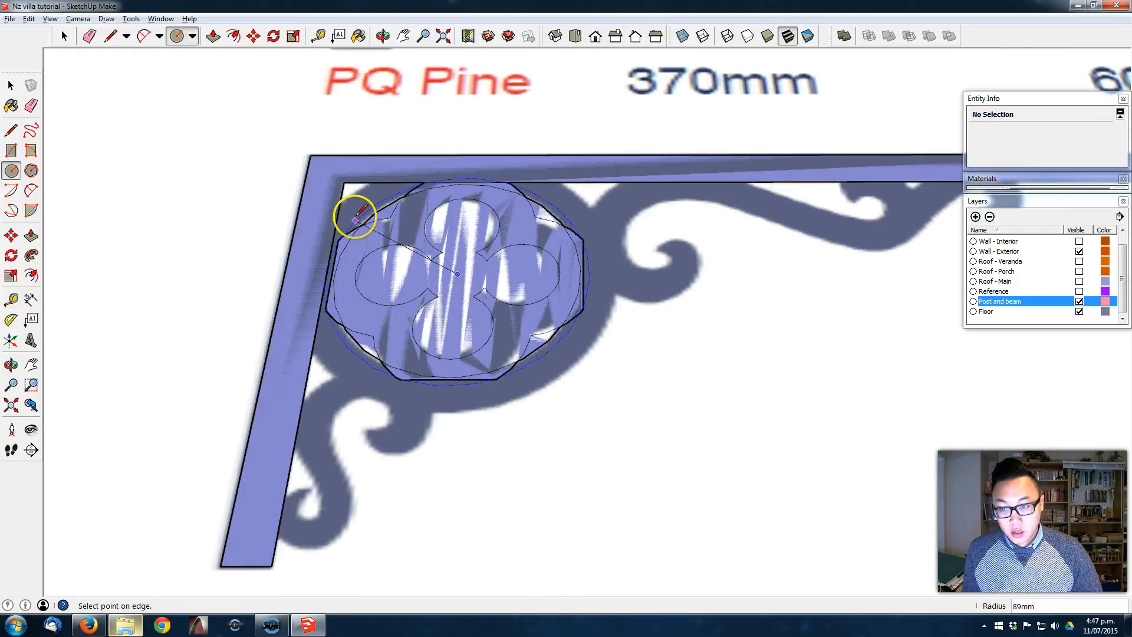
{"action": "left_click", "coordinate": [349, 196]}
{"action": "middle_click_drag", "start_coordinate": [357, 209], "coordinate": [375, 329]}
{"action": "scroll", "coordinate": [464, 252], "scroll_direction": "down", "scroll_amount": 4}
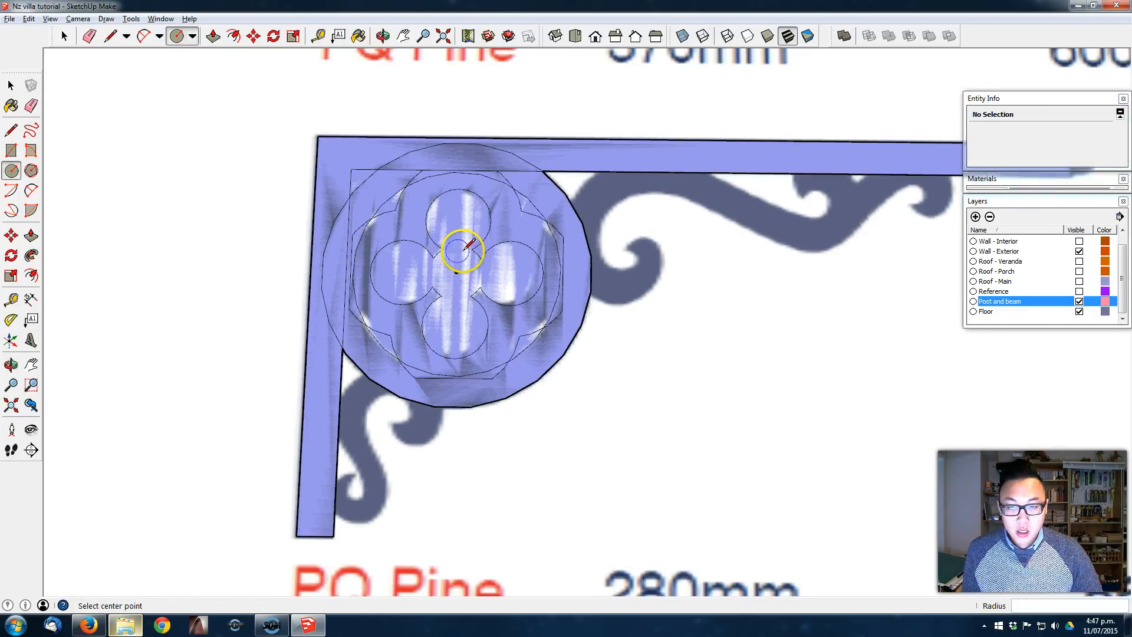
Step: Erase the parts of the outer ring circle that cross the bracket's horizontal and vertical bars
{"action": "scroll", "coordinate": [442, 227], "scroll_direction": "up", "scroll_amount": 4}
{"action": "middle_click_drag", "start_coordinate": [492, 187], "coordinate": [396, 150]}
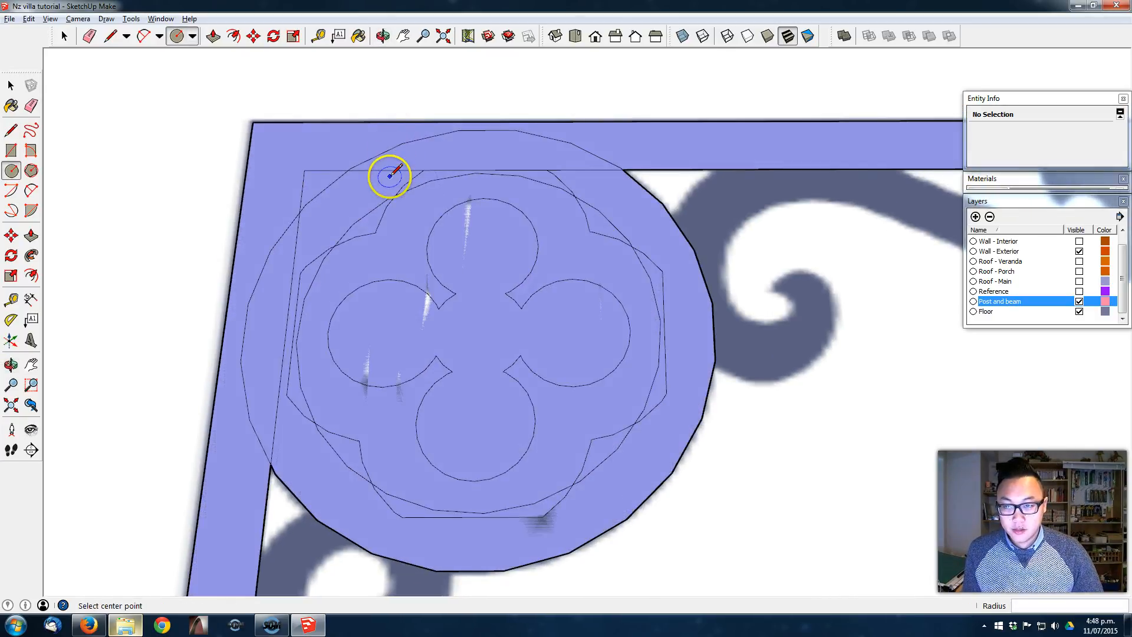
{"action": "middle_click_drag", "start_coordinate": [399, 190], "coordinate": [449, 193]}
{"action": "key", "text": "e"}
{"action": "left_click", "coordinate": [598, 156]}
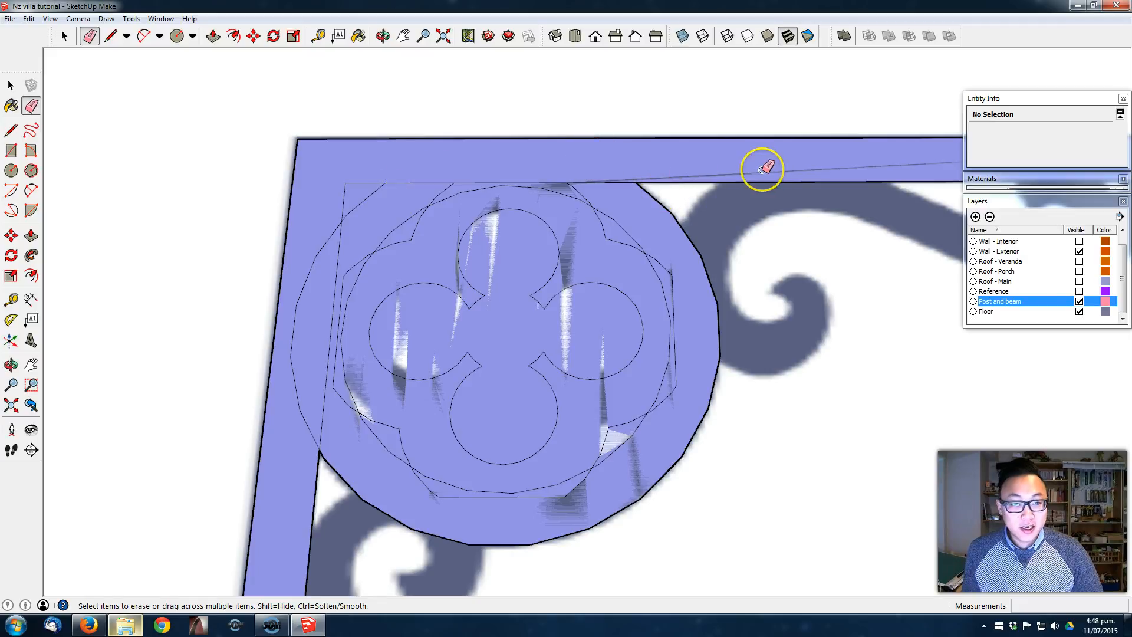
{"action": "left_click", "coordinate": [304, 296]}
Step: Erase the segments of the lobe bands' contour that stick out beyond the inner ring circle on all sides
{"action": "middle_click_drag", "start_coordinate": [368, 385], "coordinate": [354, 283]}
{"action": "left_click_drag", "start_coordinate": [348, 280], "coordinate": [346, 419]}
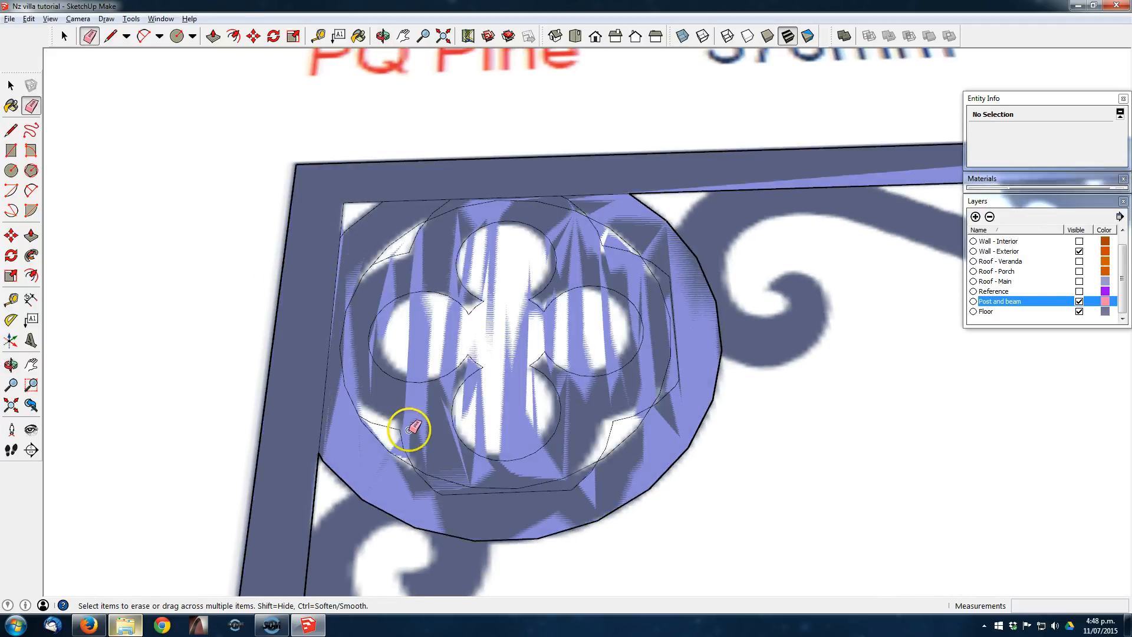
{"action": "middle_click_drag", "start_coordinate": [376, 435], "coordinate": [420, 502]}
{"action": "left_click_drag", "start_coordinate": [419, 502], "coordinate": [572, 496]}
{"action": "left_click_drag", "start_coordinate": [665, 402], "coordinate": [662, 255]}
{"action": "left_click", "coordinate": [567, 185]}
{"action": "left_click", "coordinate": [445, 192]}
Step: Delete the quatrefoil face in the middle of the ring to open the hole
{"action": "scroll", "coordinate": [396, 265], "scroll_direction": "down", "scroll_amount": 1}
{"action": "mouse_move", "coordinate": [396, 265]}
{"action": "middle_mouse_down", "text": "shift"}
{"action": "mouse_move", "coordinate": [397, 291]}
{"action": "mouse_move", "coordinate": [480, 323]}
{"action": "mouse_move", "coordinate": [454, 250]}
{"action": "mouse_move", "coordinate": [488, 425]}
{"action": "mouse_move", "coordinate": [450, 328]}
{"action": "mouse_move", "coordinate": [454, 305]}
{"action": "middle_mouse_up", "text": "shift"}
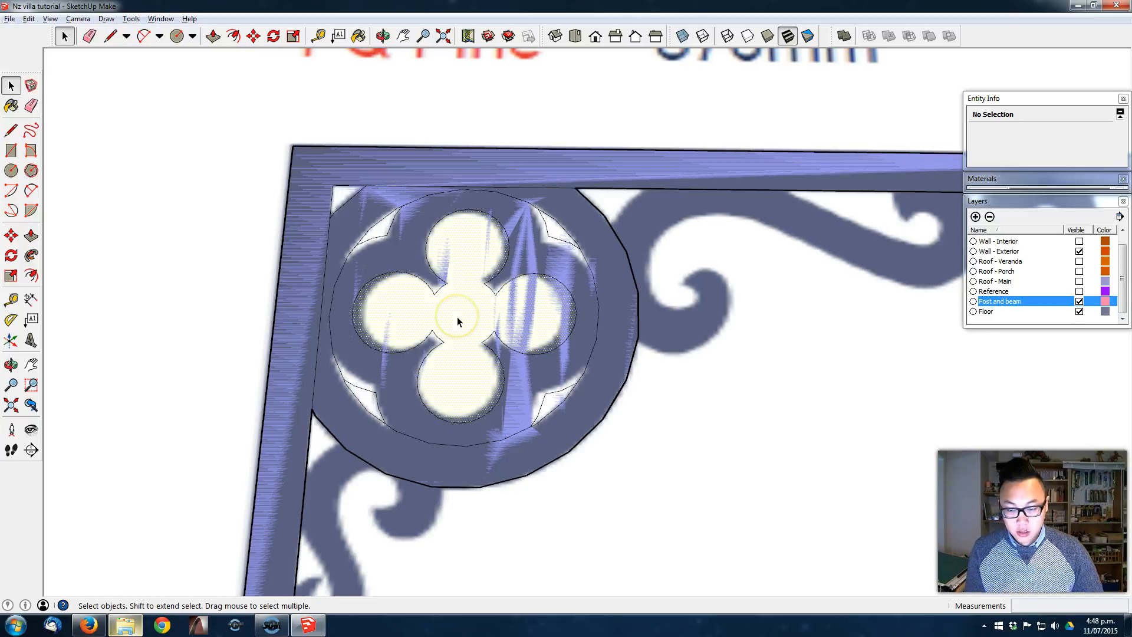
{"action": "left_click", "coordinate": [457, 317]}
{"action": "key", "text": "Delete"}
Step: Delete the four small pointed faces between the quatrefoil's lobes and the ring, plus the triangular face in the bracket's corner
{"action": "mouse_move", "coordinate": [435, 290]}
{"action": "middle_mouse_down"}
{"action": "mouse_move", "coordinate": [404, 215]}
{"action": "mouse_move", "coordinate": [366, 239]}
{"action": "middle_mouse_up"}
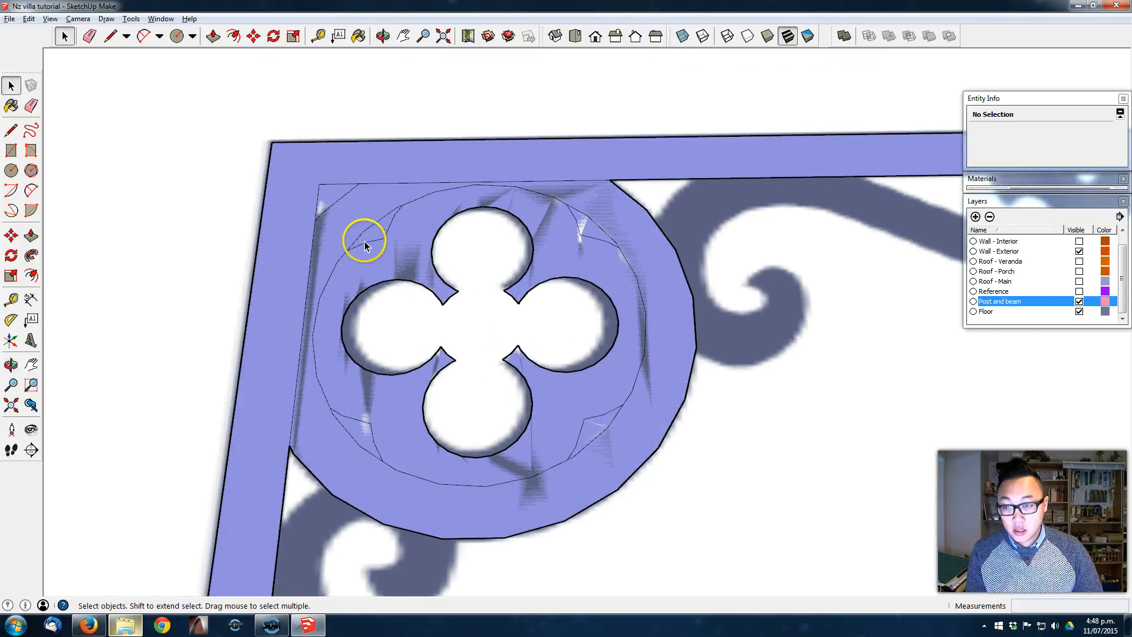
{"action": "left_click", "coordinate": [372, 231]}
{"action": "key", "text": "Delete"}
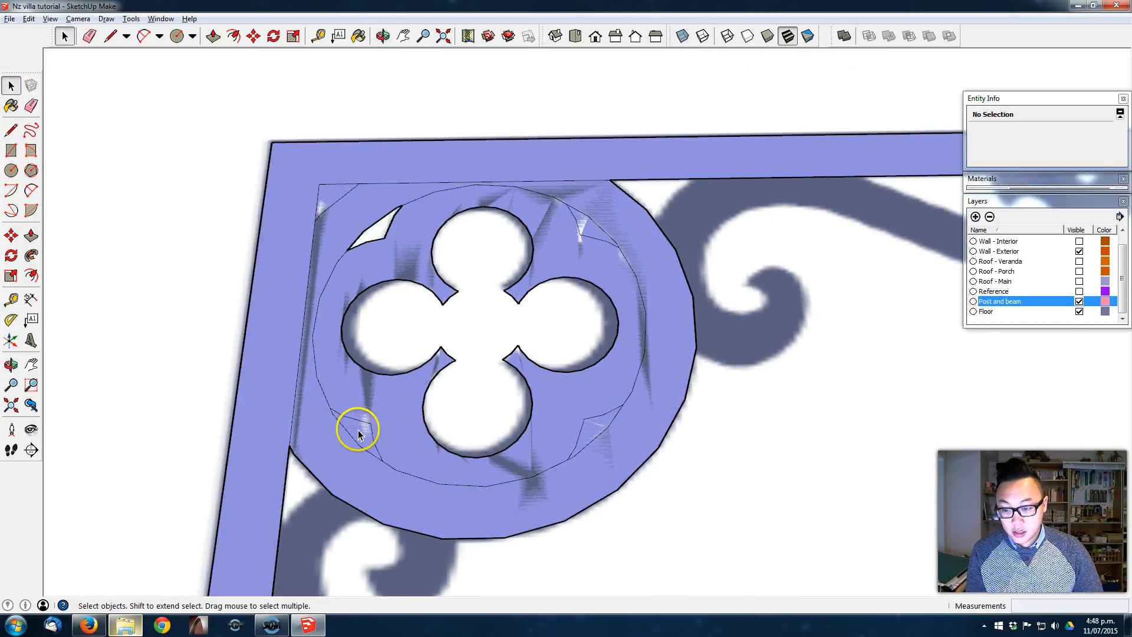
{"action": "left_click", "coordinate": [356, 434]}
{"action": "key", "text": "Delete"}
{"action": "key", "text": "Delete"}
{"action": "left_click", "coordinate": [599, 232]}
Step: Erase the remaining inner circle segments and the lines separating the ring from the horizontal and vertical bars
{"action": "mouse_move", "coordinate": [442, 272]}
{"action": "middle_mouse_down"}
{"action": "mouse_move", "coordinate": [487, 295]}
{"action": "mouse_move", "coordinate": [404, 308]}
{"action": "mouse_move", "coordinate": [448, 194]}
{"action": "mouse_move", "coordinate": [361, 278]}
{"action": "mouse_move", "coordinate": [373, 245]}
{"action": "middle_mouse_up"}
{"action": "key", "text": "e"}
{"action": "mouse_move", "coordinate": [459, 196]}
{"action": "left_mouse_down"}
{"action": "mouse_move", "coordinate": [520, 189]}
{"action": "mouse_move", "coordinate": [616, 267]}
{"action": "left_mouse_up"}
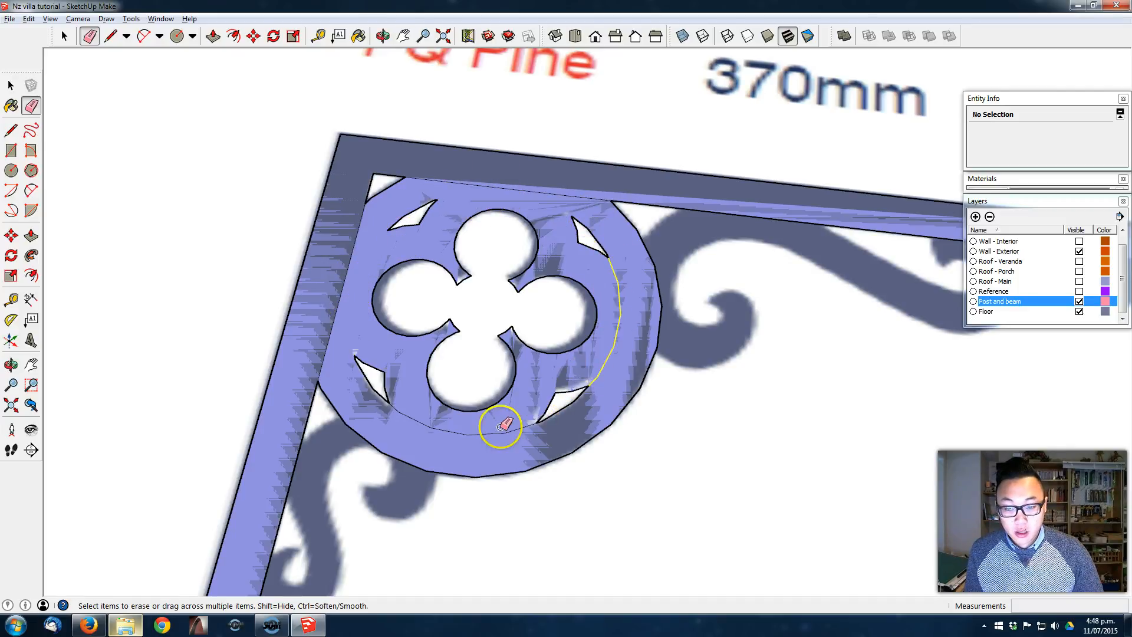
{"action": "left_click_drag", "start_coordinate": [498, 429], "coordinate": [459, 446]}
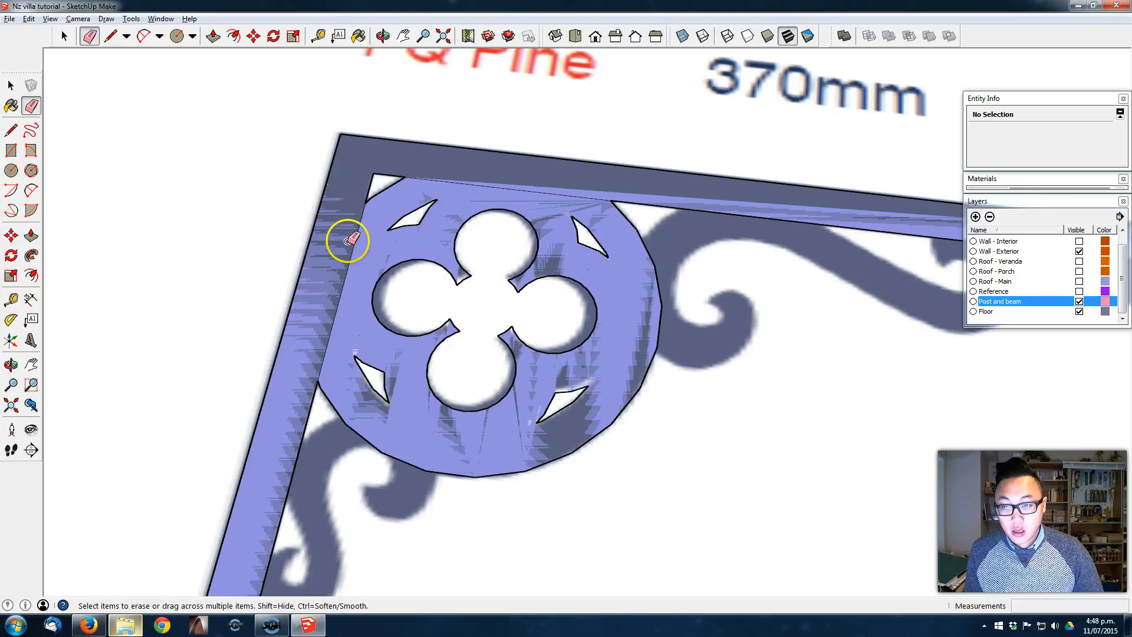
{"action": "left_click_drag", "start_coordinate": [472, 184], "coordinate": [566, 253]}
Step: Draw an arc with a bulge of about 4 mm from the ring's lower edge to the vertical bar, following the lower scroll's upper edge
{"action": "mouse_move", "coordinate": [566, 253]}
{"action": "middle_mouse_down"}
{"action": "mouse_move", "coordinate": [525, 387]}
{"action": "mouse_move", "coordinate": [546, 167]}
{"action": "mouse_move", "coordinate": [649, 318]}
{"action": "mouse_move", "coordinate": [607, 334]}
{"action": "mouse_move", "coordinate": [531, 265]}
{"action": "mouse_move", "coordinate": [531, 400]}
{"action": "middle_mouse_up"}
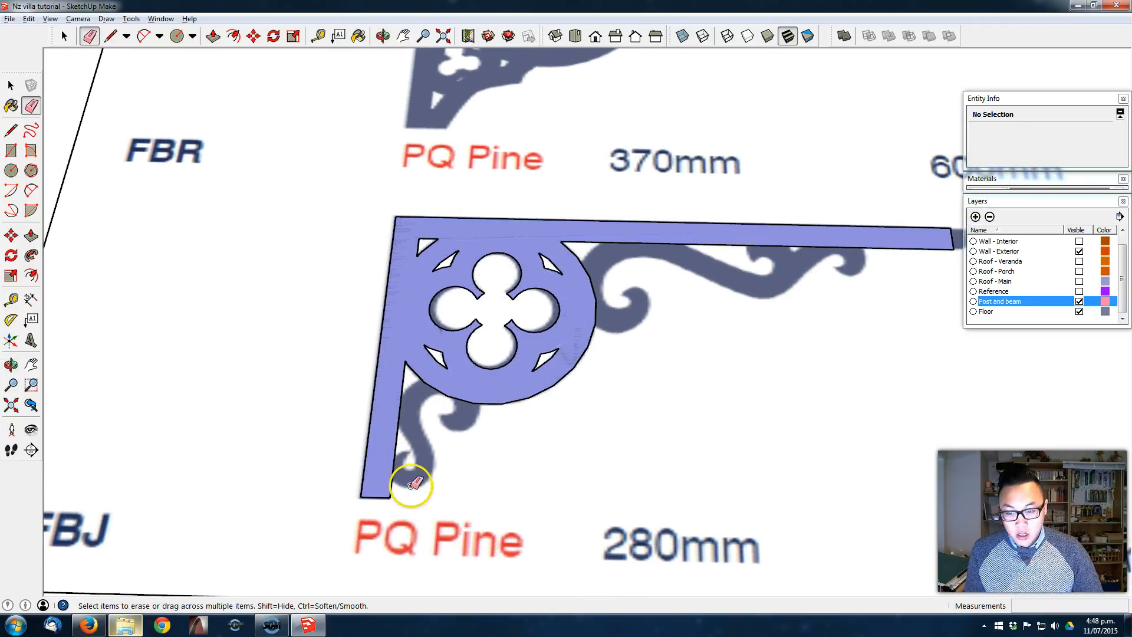
{"action": "scroll", "coordinate": [404, 467], "scroll_direction": "up", "scroll_amount": 3}
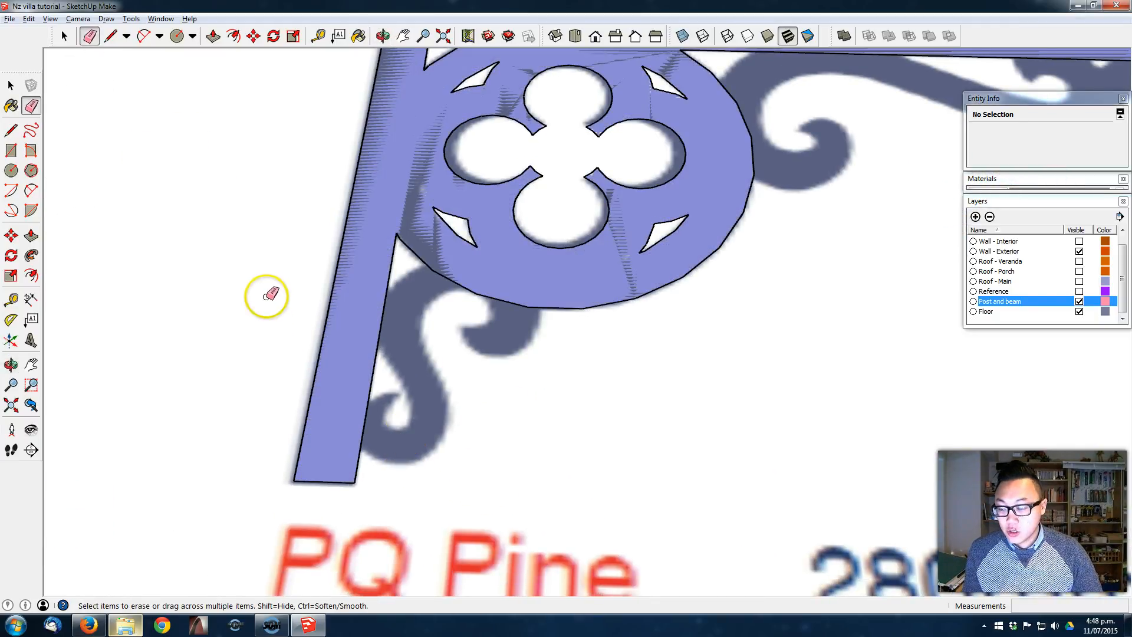
{"action": "left_click", "coordinate": [31, 190]}
{"action": "scroll", "coordinate": [481, 341], "scroll_direction": "up", "scroll_amount": 2}
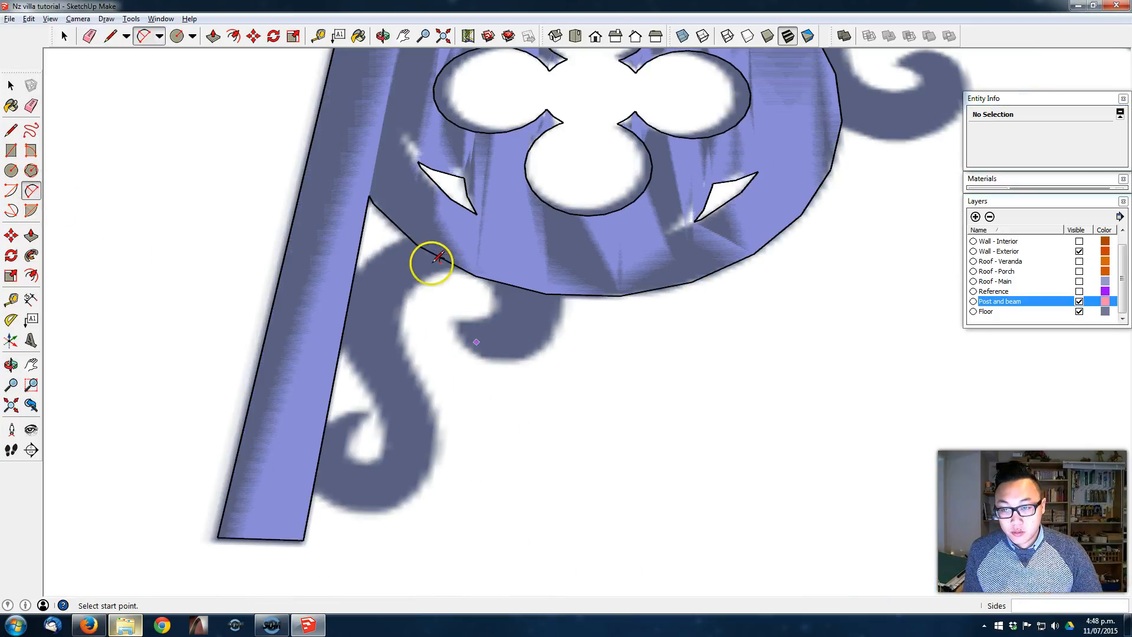
{"action": "left_click", "coordinate": [411, 239]}
{"action": "left_click", "coordinate": [353, 280]}
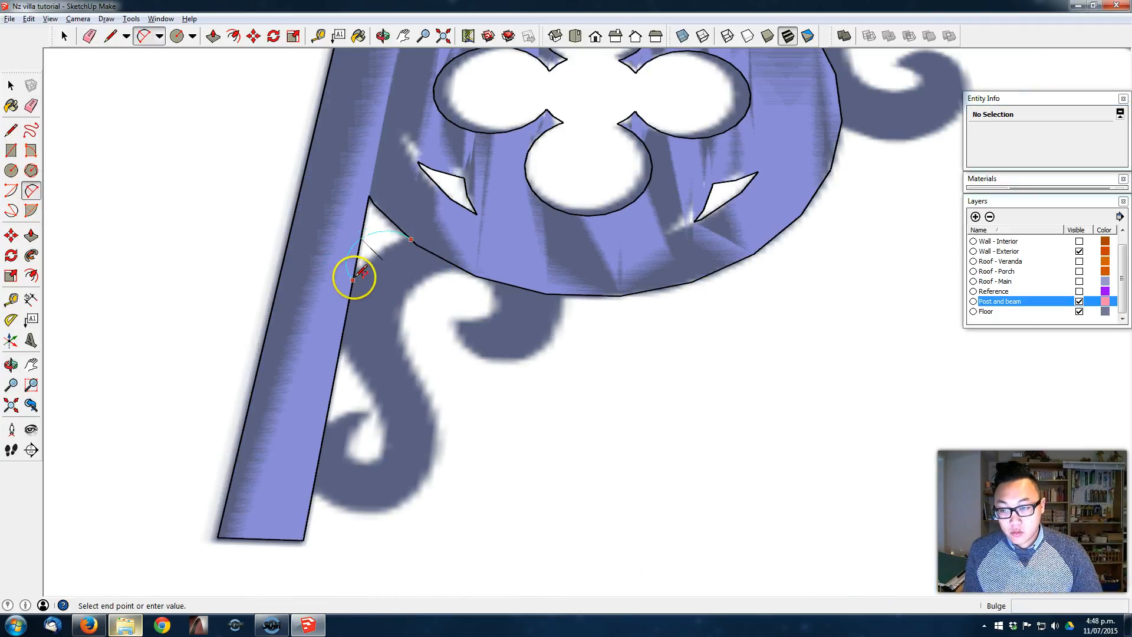
{"action": "left_click", "coordinate": [388, 245]}
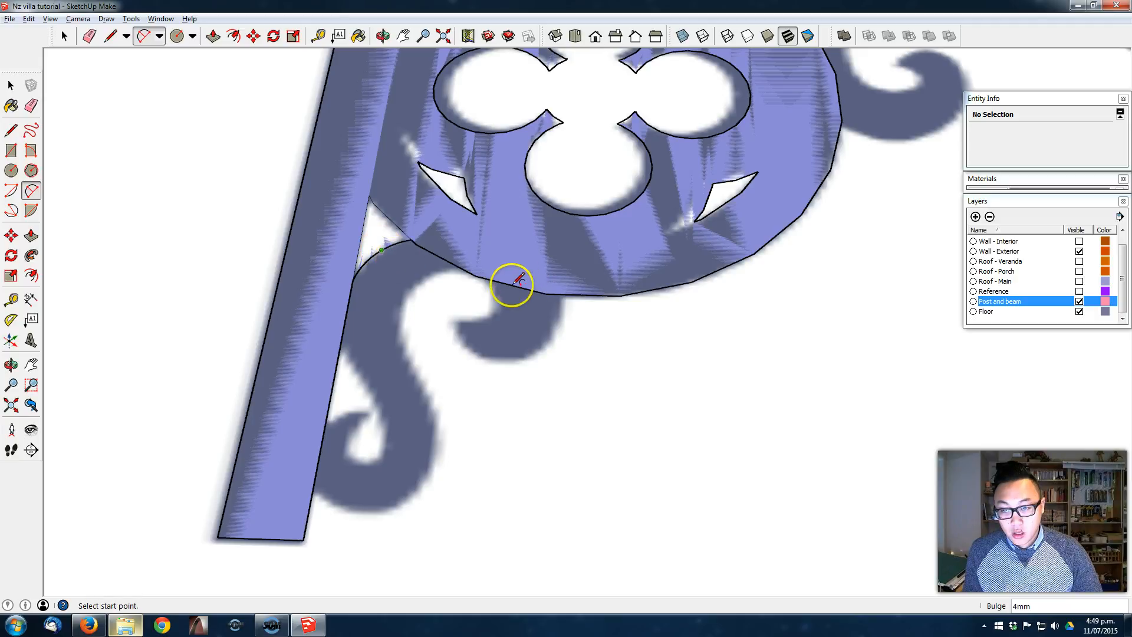
Step: Trace the lower scroll's small curl beneath the ring with arcs and a short straight line, closing it on the ring's edge
{"action": "left_click", "coordinate": [484, 278]}
{"action": "left_click", "coordinate": [455, 323]}
{"action": "left_click", "coordinate": [495, 308]}
{"action": "left_click", "coordinate": [456, 323]}
{"action": "left_click", "coordinate": [480, 358]}
{"action": "left_click", "coordinate": [459, 348]}
{"action": "key", "text": "l"}
{"action": "left_click", "coordinate": [480, 358]}
{"action": "left_click", "coordinate": [521, 359]}
{"action": "left_click", "coordinate": [34, 197]}
{"action": "left_click", "coordinate": [561, 295]}
{"action": "left_click", "coordinate": [521, 359]}
{"action": "left_click", "coordinate": [552, 334]}
Step: Trace the lower scroll's outer edge down to the vertical bar with arcs and lines, ending in an arc with a bulge of about 11 mm
{"action": "left_click", "coordinate": [455, 266]}
{"action": "left_click", "coordinate": [403, 300]}
{"action": "left_click", "coordinate": [424, 277]}
{"action": "key", "text": "l"}
{"action": "left_click", "coordinate": [402, 299]}
{"action": "left_click", "coordinate": [395, 339]}
{"action": "left_click", "coordinate": [31, 191]}
{"action": "left_click", "coordinate": [396, 339]}
{"action": "left_click", "coordinate": [433, 421]}
{"action": "left_click", "coordinate": [435, 400]}
{"action": "key", "text": "l"}
{"action": "key", "text": "a"}
{"action": "left_click", "coordinate": [427, 470]}
{"action": "left_click", "coordinate": [313, 495]}
{"action": "left_click", "coordinate": [376, 493]}
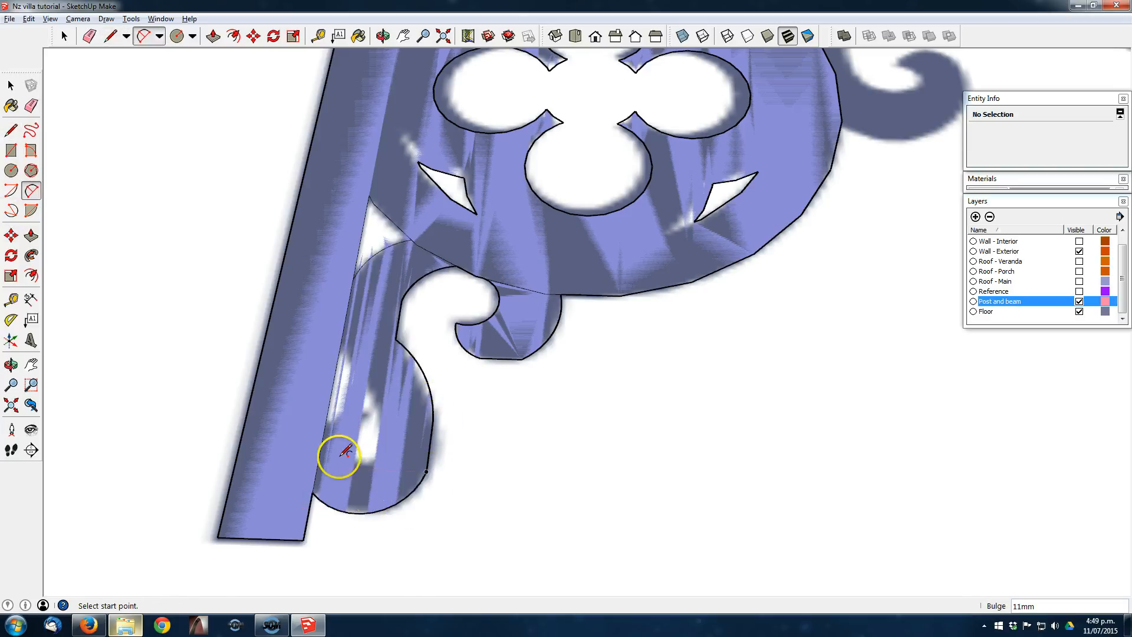
Step: Outline the opening inside the lower scroll with an arc and straight lines back to the vertical bar
{"action": "left_click", "coordinate": [341, 339]}
{"action": "left_click", "coordinate": [379, 409]}
{"action": "scroll", "coordinate": [359, 380], "scroll_direction": "up", "scroll_amount": 2}
{"action": "left_click", "coordinate": [354, 382]}
{"action": "mouse_move", "coordinate": [374, 440]}
{"action": "middle_mouse_down"}
{"action": "mouse_move", "coordinate": [396, 351]}
{"action": "mouse_move", "coordinate": [406, 370]}
{"action": "middle_mouse_up"}
{"action": "key", "text": "l"}
{"action": "left_click", "coordinate": [407, 373]}
{"action": "left_click", "coordinate": [380, 370]}
{"action": "left_click", "coordinate": [316, 380]}
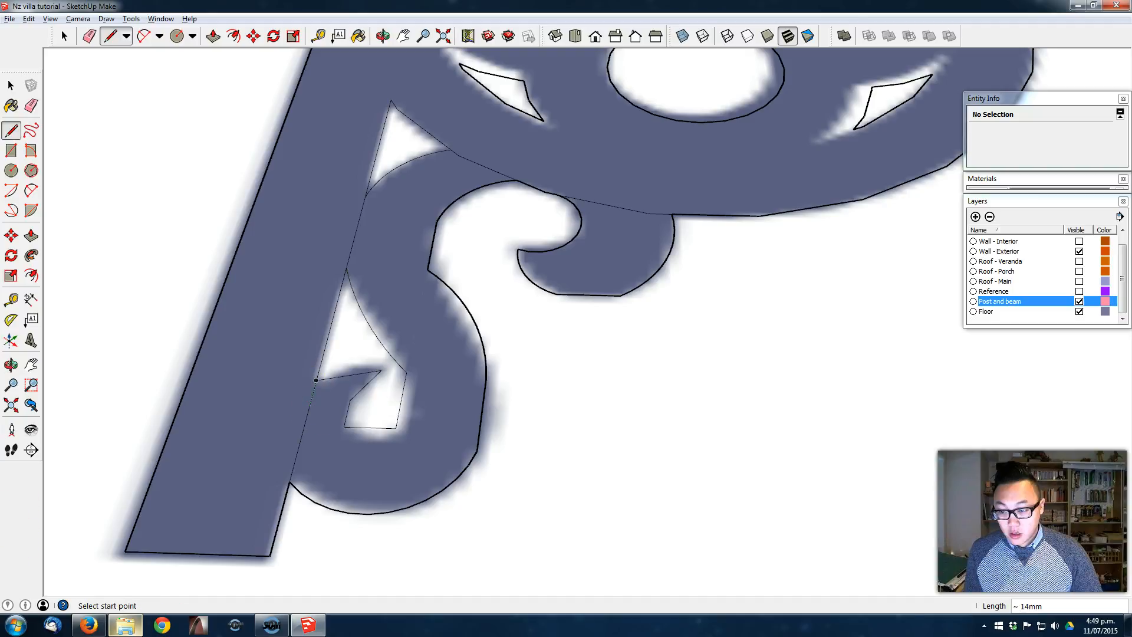
Step: Delete the two faces filling the gaps between the lower scroll and the vertical bar
{"action": "key", "text": "e"}
{"action": "key", "text": "space"}
{"action": "left_click", "coordinate": [340, 328]}
{"action": "left_click", "coordinate": [406, 147], "text": "shift"}
{"action": "key", "text": "Delete"}
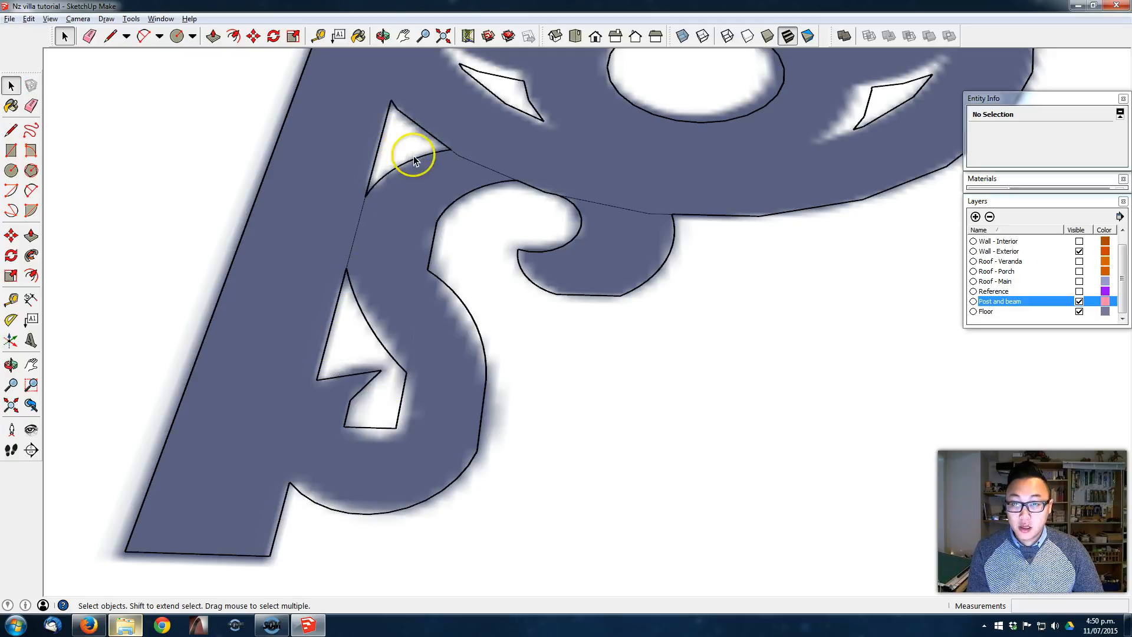
Step: Erase the lines that separate the lower scroll from the ring and the vertical bar
{"action": "key", "text": "e"}
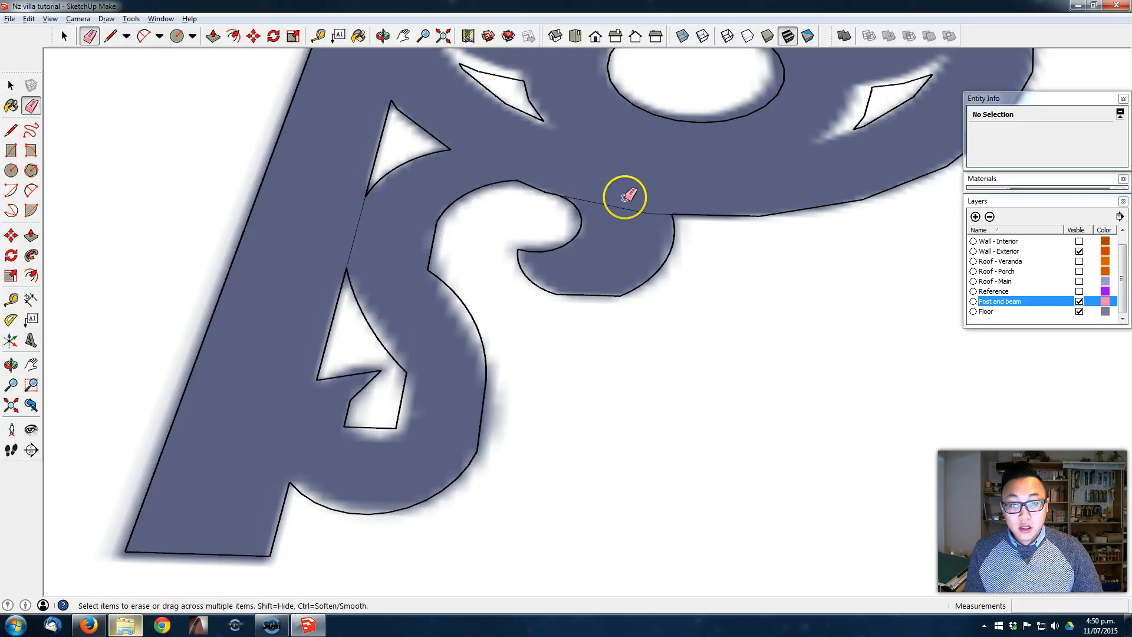
{"action": "scroll", "coordinate": [626, 207], "scroll_direction": "down", "scroll_amount": 3}
{"action": "middle_click_drag", "start_coordinate": [626, 206], "coordinate": [493, 293]}
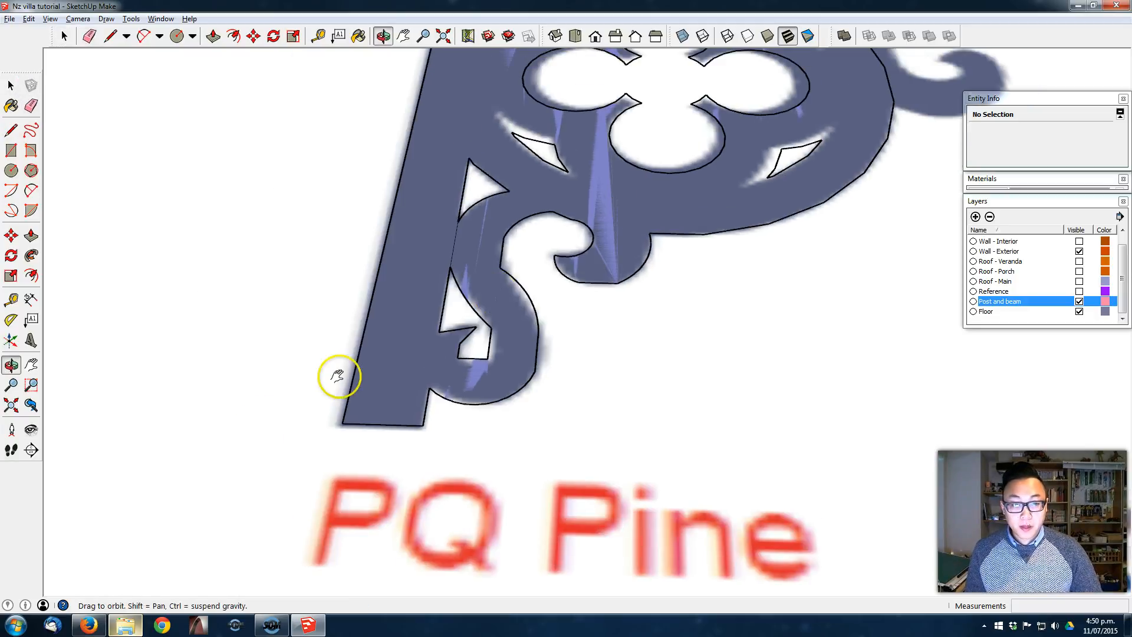
Step: Draw an arc from the ring's right side to the horizontal bar's underside along the upper edge of the right-hand scroll
{"action": "mouse_move", "coordinate": [676, 273]}
{"action": "middle_mouse_down", "text": "shift"}
{"action": "mouse_move", "coordinate": [513, 338]}
{"action": "mouse_move", "coordinate": [472, 372]}
{"action": "middle_mouse_up", "text": "shift"}
{"action": "mouse_move", "coordinate": [551, 323]}
{"action": "middle_mouse_down", "text": "shift"}
{"action": "mouse_move", "coordinate": [477, 312]}
{"action": "mouse_move", "coordinate": [562, 264]}
{"action": "middle_mouse_up", "text": "shift"}
{"action": "left_click", "coordinate": [31, 190]}
{"action": "left_click", "coordinate": [331, 274]}
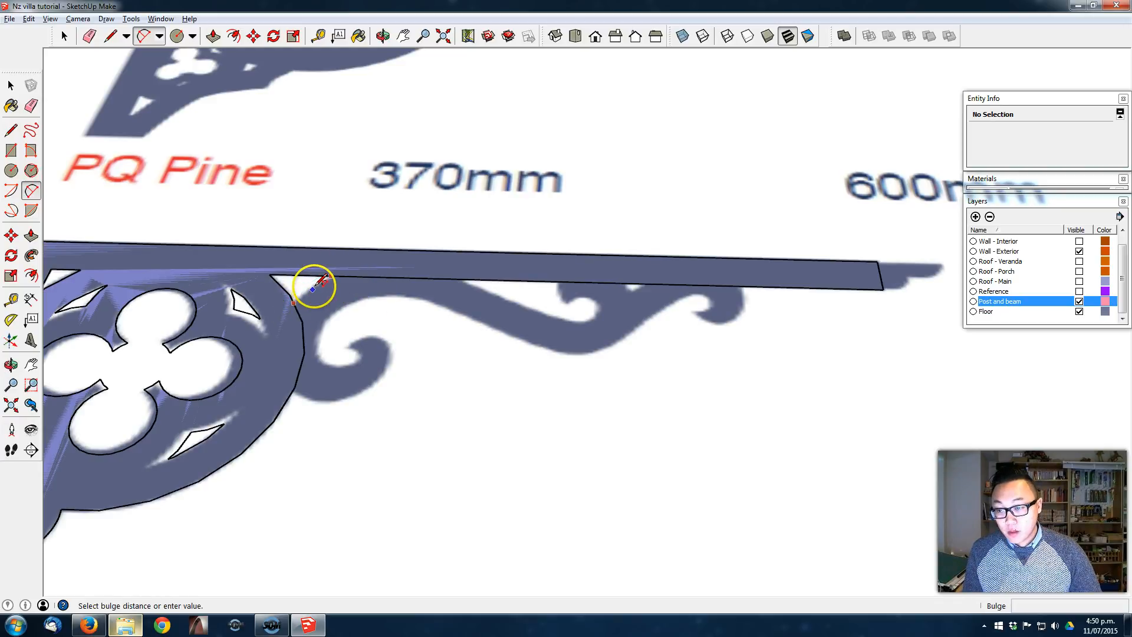
{"action": "scroll", "coordinate": [313, 288], "scroll_direction": "up", "scroll_amount": 1}
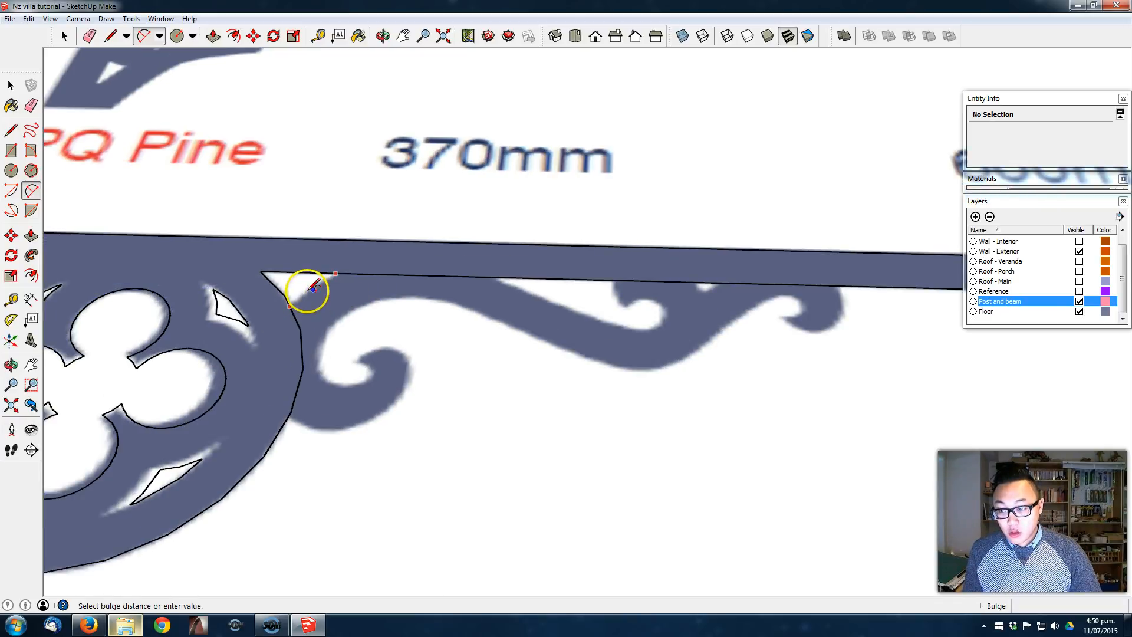
{"action": "left_click", "coordinate": [312, 296]}
Step: Trace the bottom and inner edges of the large curl beside the ring with arcs
{"action": "left_click", "coordinate": [291, 413]}
{"action": "left_click", "coordinate": [400, 391]}
{"action": "left_click", "coordinate": [335, 430]}
{"action": "left_click", "coordinate": [330, 327]}
{"action": "left_click", "coordinate": [327, 379]}
{"action": "left_click", "coordinate": [315, 372]}
Step: Continue the right-hand scroll's lower edge with an arc over the curl and a straight line of about 32 mm
{"action": "left_click", "coordinate": [330, 328]}
{"action": "left_click", "coordinate": [492, 322]}
{"action": "left_click", "coordinate": [398, 300]}
{"action": "key", "text": "l"}
{"action": "left_click", "coordinate": [492, 322]}
{"action": "left_click", "coordinate": [616, 366]}
{"action": "key", "text": "Escape"}
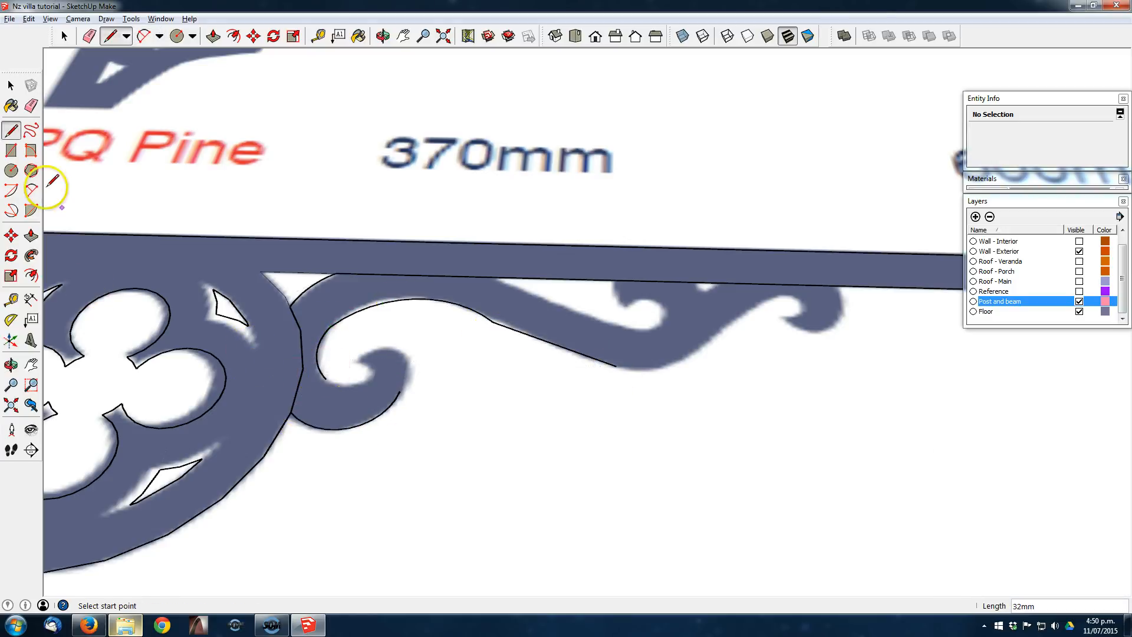
Step: Close the tip of the large curl beside the ring with short straight lines joining its inner and outer arcs
{"action": "scroll", "coordinate": [341, 375], "scroll_direction": "up", "scroll_amount": 2}
{"action": "left_click", "coordinate": [348, 357]}
{"action": "left_click", "coordinate": [375, 340]}
{"action": "left_click", "coordinate": [419, 341]}
{"action": "left_click", "coordinate": [411, 396]}
Step: Draw an arc from the horizontal bar's underside along the upper edge of the right-hand scroll's wave
{"action": "middle_click_drag", "start_coordinate": [545, 266], "coordinate": [248, 286], "text": "shift"}
{"action": "key", "text": "a"}
{"action": "left_click", "coordinate": [248, 269]}
{"action": "left_click", "coordinate": [435, 337]}
{"action": "left_click", "coordinate": [335, 312]}
Step: Outline the small curl under the horizontal bar with an arc and straight lines, and the small notch beside it
{"action": "left_click", "coordinate": [399, 271]}
{"action": "left_click", "coordinate": [410, 306]}
{"action": "left_click", "coordinate": [391, 291]}
{"action": "key", "text": "l"}
{"action": "left_click", "coordinate": [409, 305]}
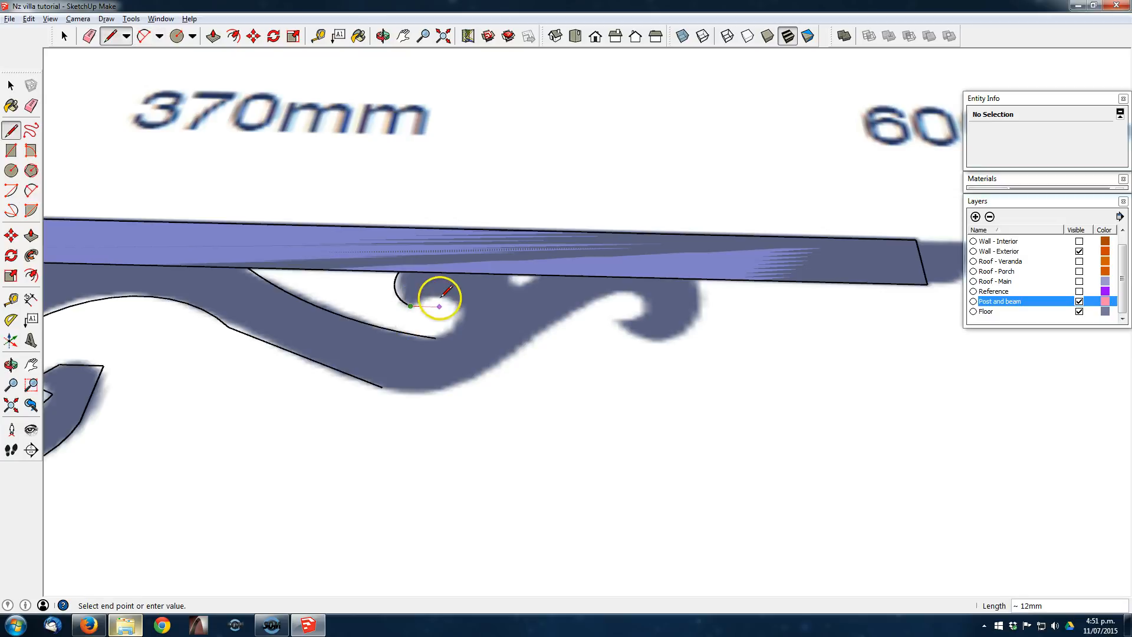
{"action": "scroll", "coordinate": [438, 301], "scroll_direction": "up", "scroll_amount": 2}
{"action": "key", "text": "Escape"}
{"action": "left_click", "coordinate": [392, 312]}
{"action": "left_click", "coordinate": [417, 295]}
{"action": "left_click", "coordinate": [462, 295]}
{"action": "left_click", "coordinate": [487, 322]}
{"action": "left_click", "coordinate": [484, 343]}
{"action": "left_click", "coordinate": [435, 367]}
{"action": "left_click", "coordinate": [613, 261]}
Step: Trace the bottom of the wave and the end curl with straight lines, finishing on the horizontal bar's underside
{"action": "left_click", "coordinate": [446, 460]}
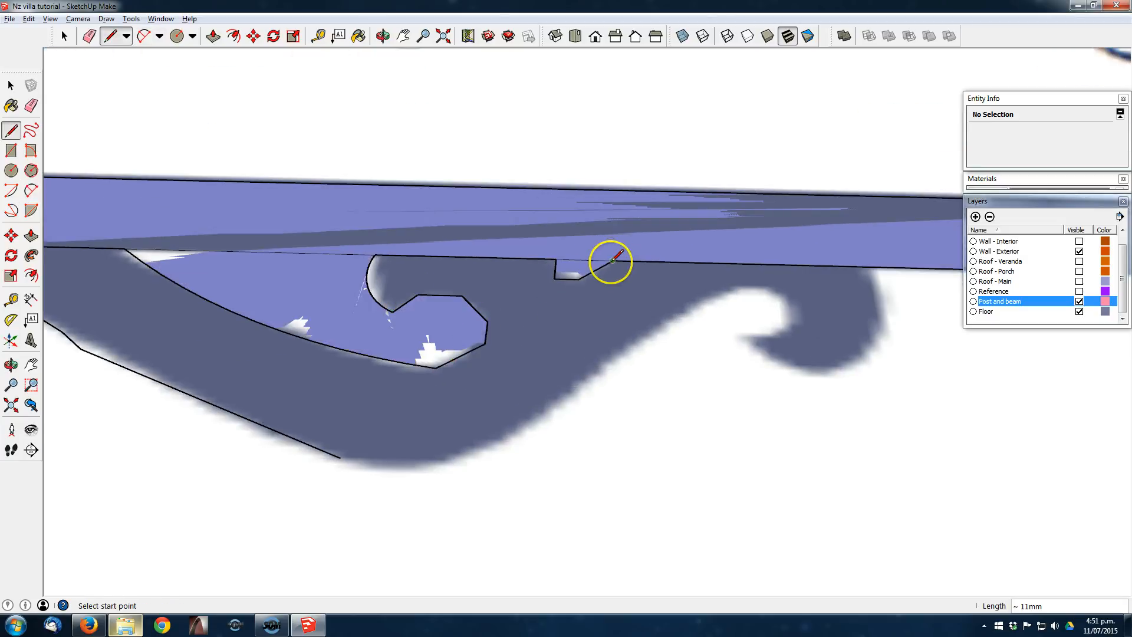
{"action": "left_click", "coordinate": [750, 282]}
{"action": "left_click", "coordinate": [773, 282]}
{"action": "left_click", "coordinate": [737, 323]}
{"action": "left_click", "coordinate": [784, 357]}
{"action": "left_click", "coordinate": [849, 359]}
{"action": "left_click", "coordinate": [869, 284]}
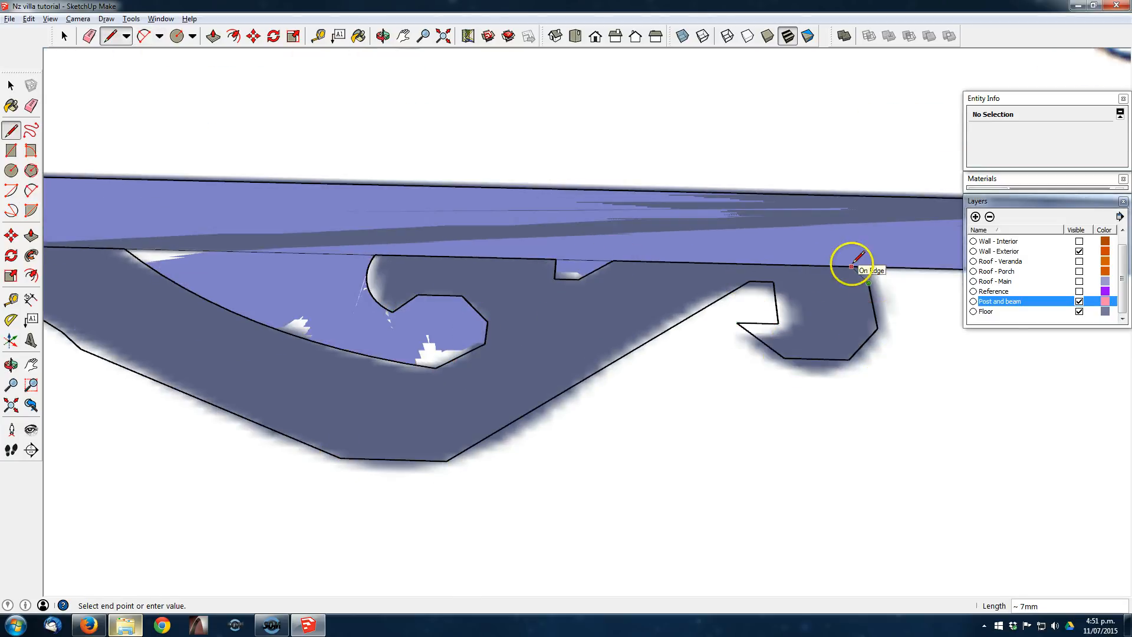
{"action": "left_click", "coordinate": [851, 266]}
Step: Delete the faces in the gap beside the ring, the opening above the wave and the small notch under the horizontal bar
{"action": "middle_click_drag", "start_coordinate": [852, 266], "coordinate": [530, 264]}
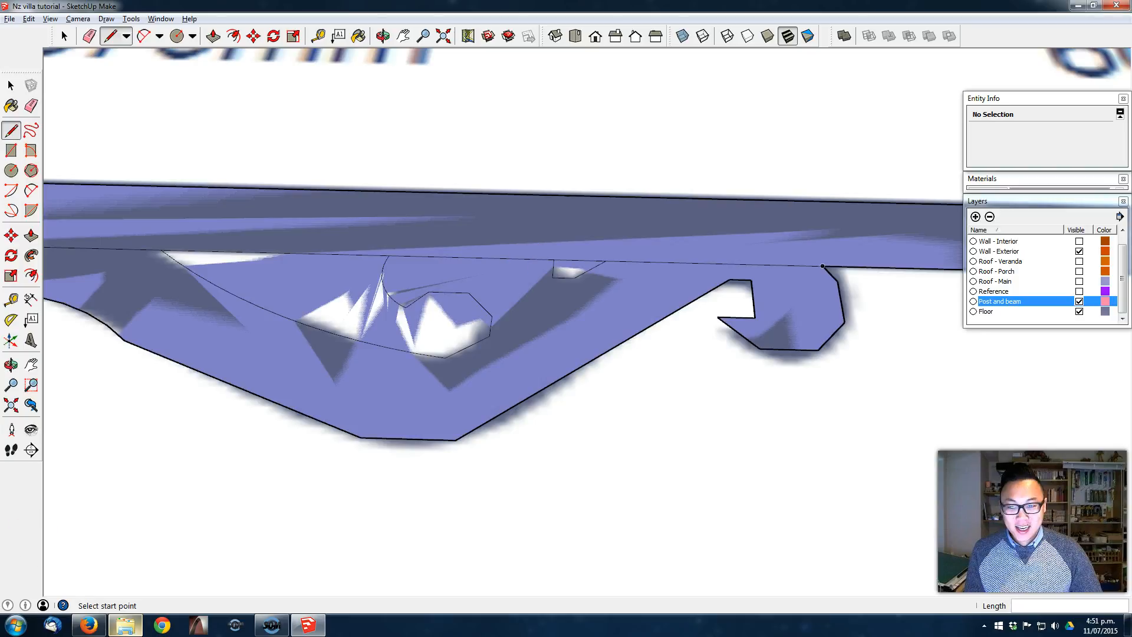
{"action": "scroll", "coordinate": [487, 303], "scroll_direction": "down", "scroll_amount": 3}
{"action": "middle_click_drag", "start_coordinate": [488, 303], "coordinate": [700, 308], "text": "shift"}
{"action": "key", "text": "space"}
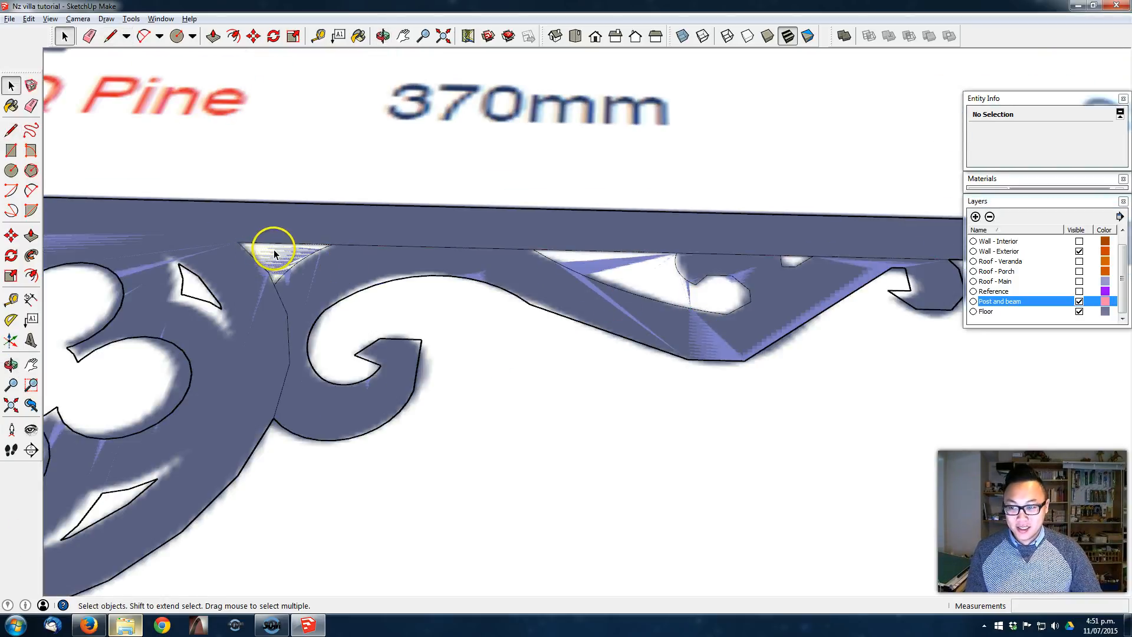
{"action": "key", "text": "Delete"}
{"action": "left_click", "coordinate": [627, 271]}
{"action": "key", "text": "Delete"}
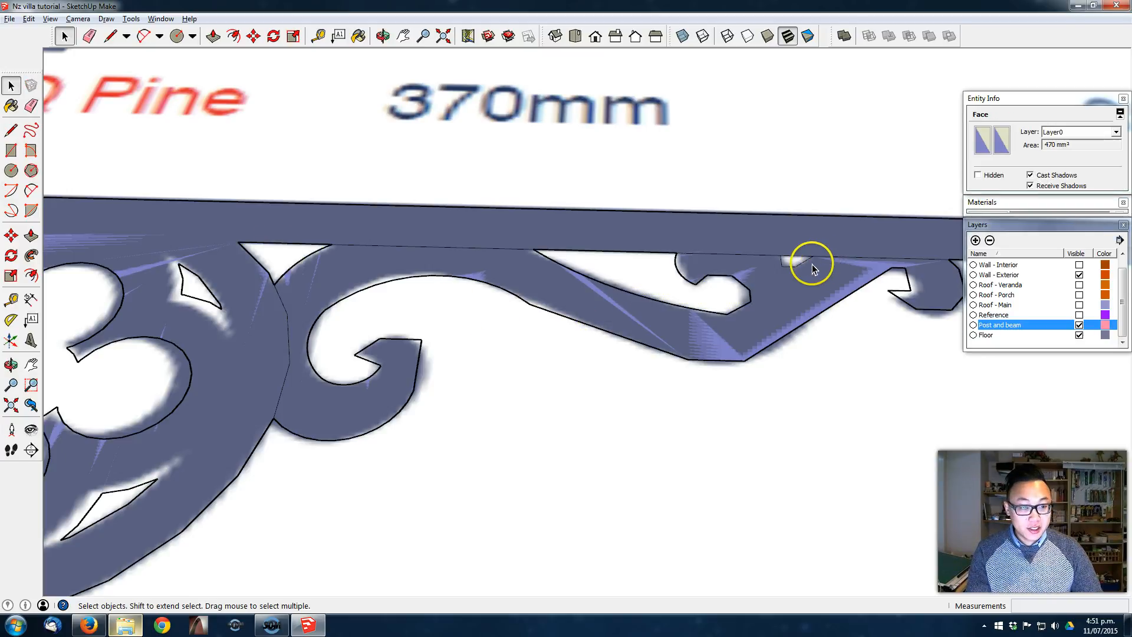
{"action": "key", "text": "Delete"}
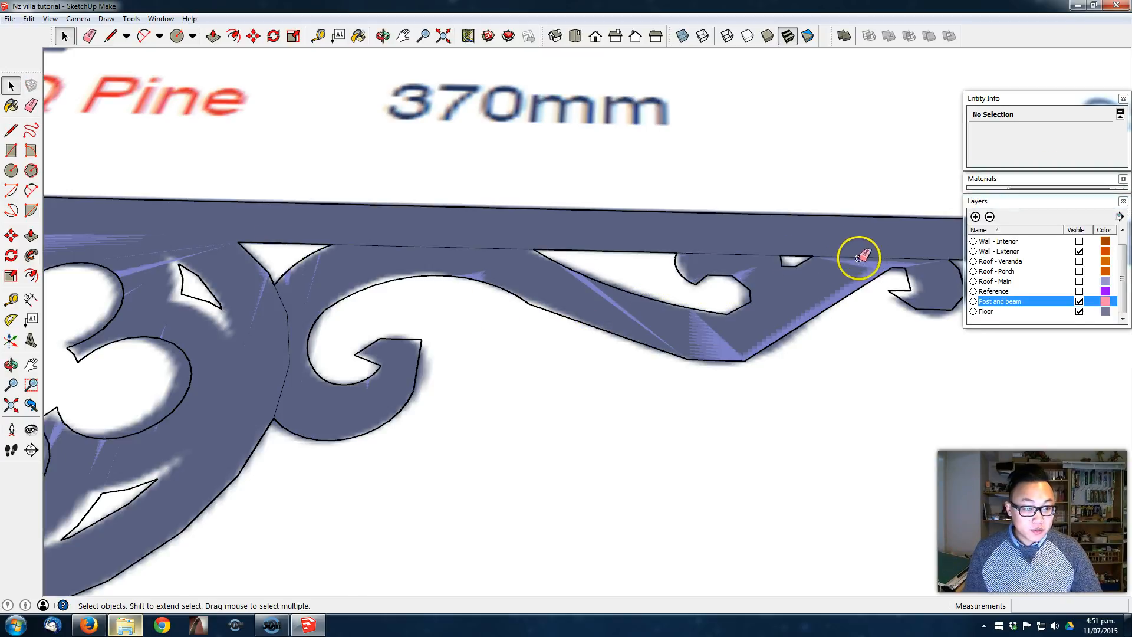
Step: Erase the lines that separate the right-hand scroll from the horizontal bar and the ring
{"action": "key", "text": "e"}
{"action": "left_click", "coordinate": [883, 256]}
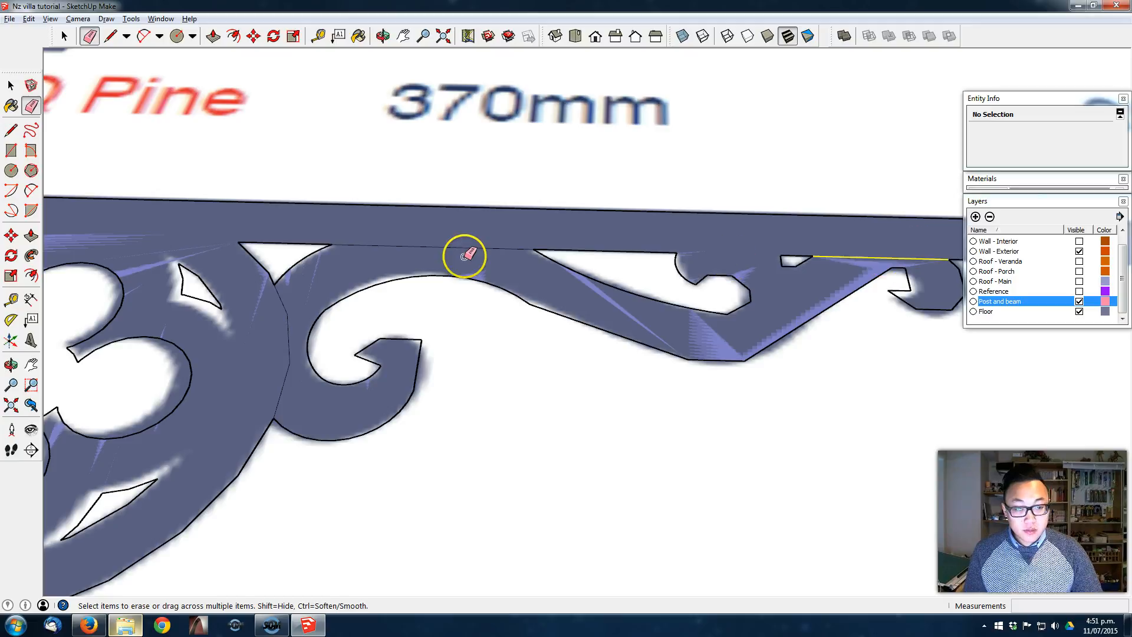
{"action": "left_click", "coordinate": [285, 296]}
{"action": "left_click", "coordinate": [389, 246]}
Step: Erase the bracket reference image from beneath the traced bracket face
{"action": "scroll", "coordinate": [512, 229], "scroll_direction": "down", "scroll_amount": 1}
{"action": "scroll", "coordinate": [512, 229], "scroll_direction": "down", "scroll_amount": 4}
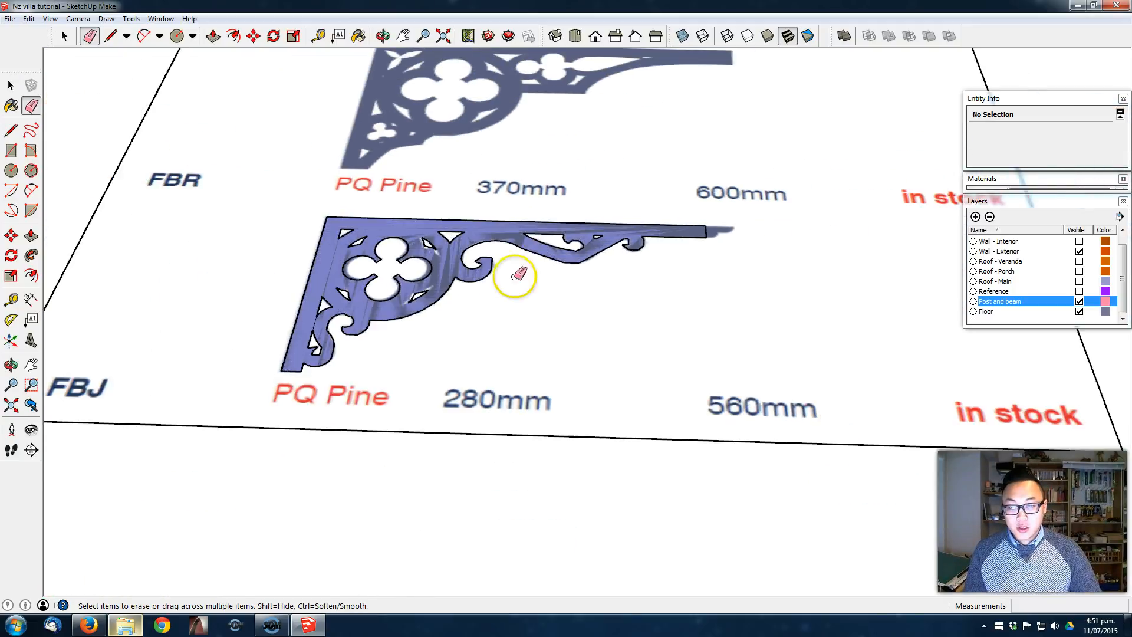
{"action": "left_click", "coordinate": [450, 433]}
{"action": "scroll", "coordinate": [447, 356], "scroll_direction": "down", "scroll_amount": 1}
{"action": "mouse_move", "coordinate": [448, 356]}
{"action": "middle_mouse_down"}
{"action": "mouse_move", "coordinate": [515, 507]}
{"action": "mouse_move", "coordinate": [506, 489]}
{"action": "middle_mouse_up"}
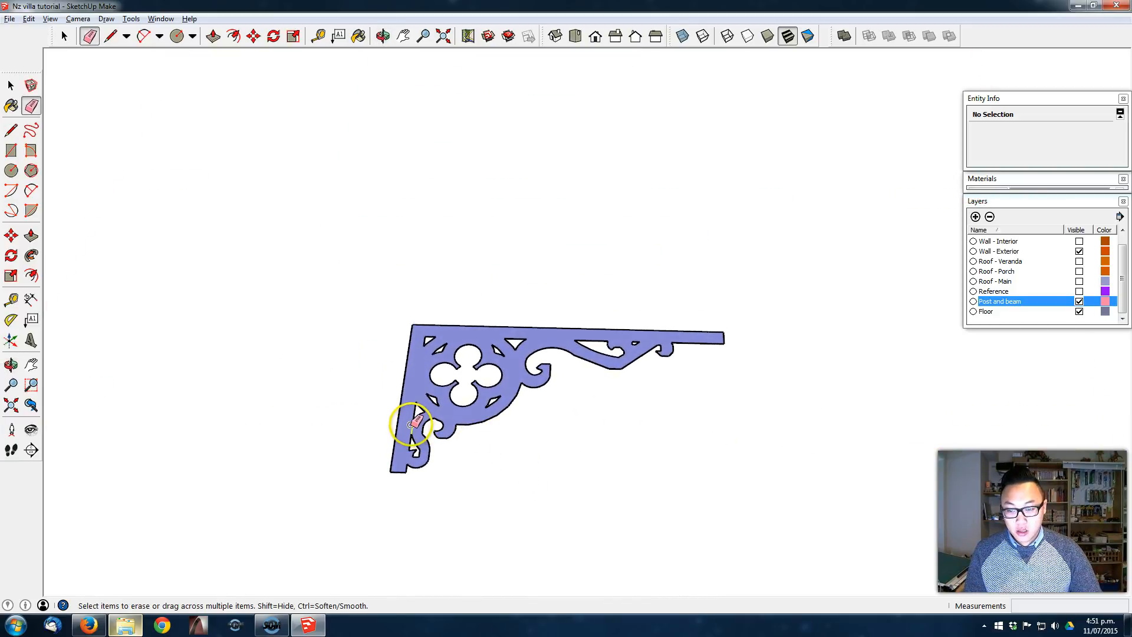
Step: Try to extrude the flat bracket face 440 mm, and undo it
{"action": "middle_click_drag", "start_coordinate": [503, 412], "coordinate": [463, 361]}
{"action": "key", "text": "p"}
{"action": "left_click", "coordinate": [480, 330]}
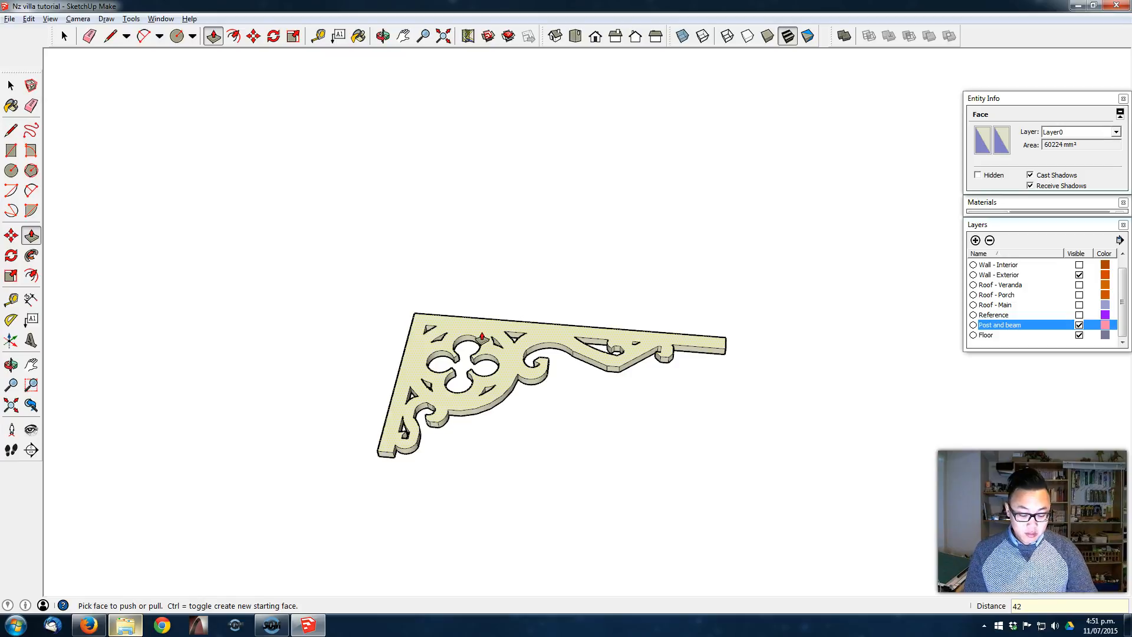
{"action": "key", "text": "Return"}
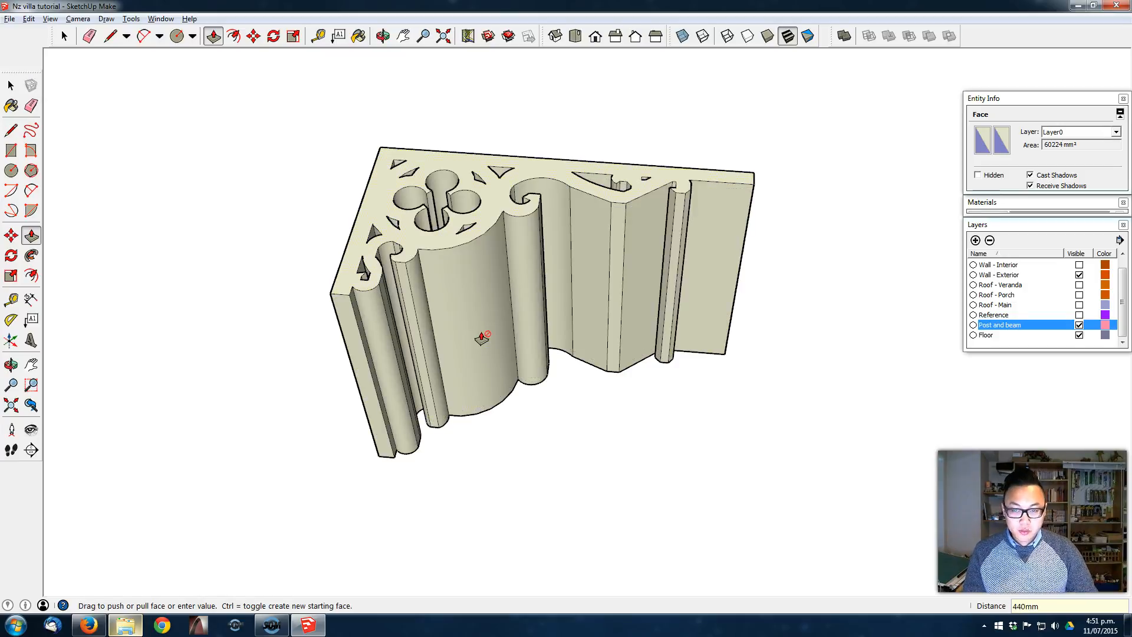
{"action": "key", "text": "ctrl+z"}
Step: Extrude the bracket face into a thin plate and make the whole solid a component named Bracket
{"action": "left_click_drag", "start_coordinate": [465, 335], "coordinate": [469, 325]}
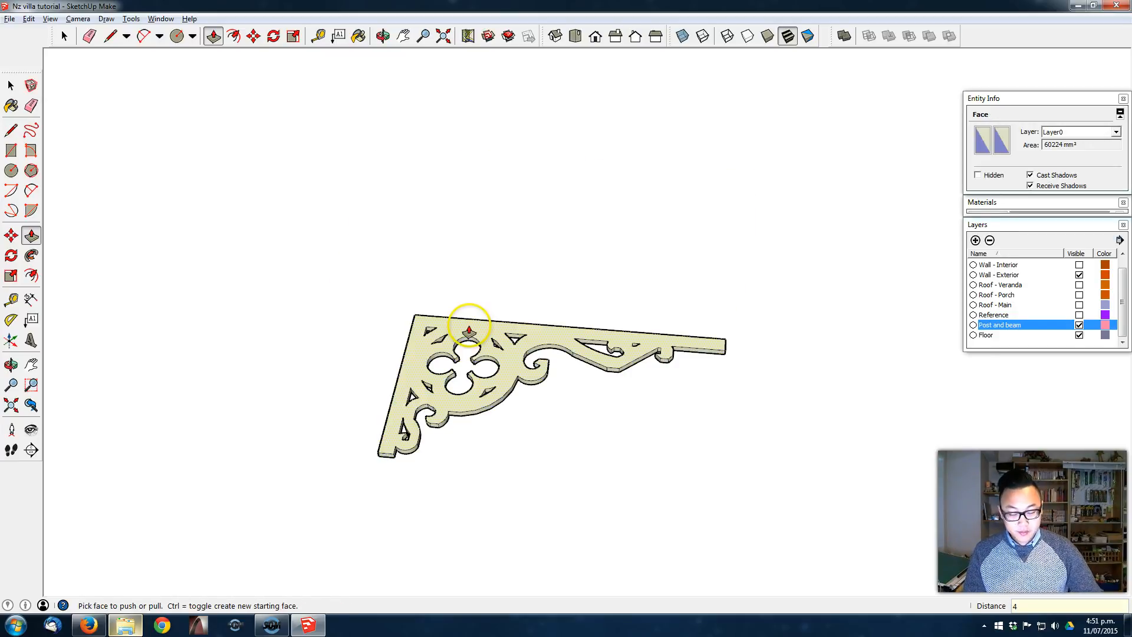
{"action": "key", "text": "space"}
{"action": "triple_click", "coordinate": [469, 326]}
{"action": "right_click", "coordinate": [469, 327]}
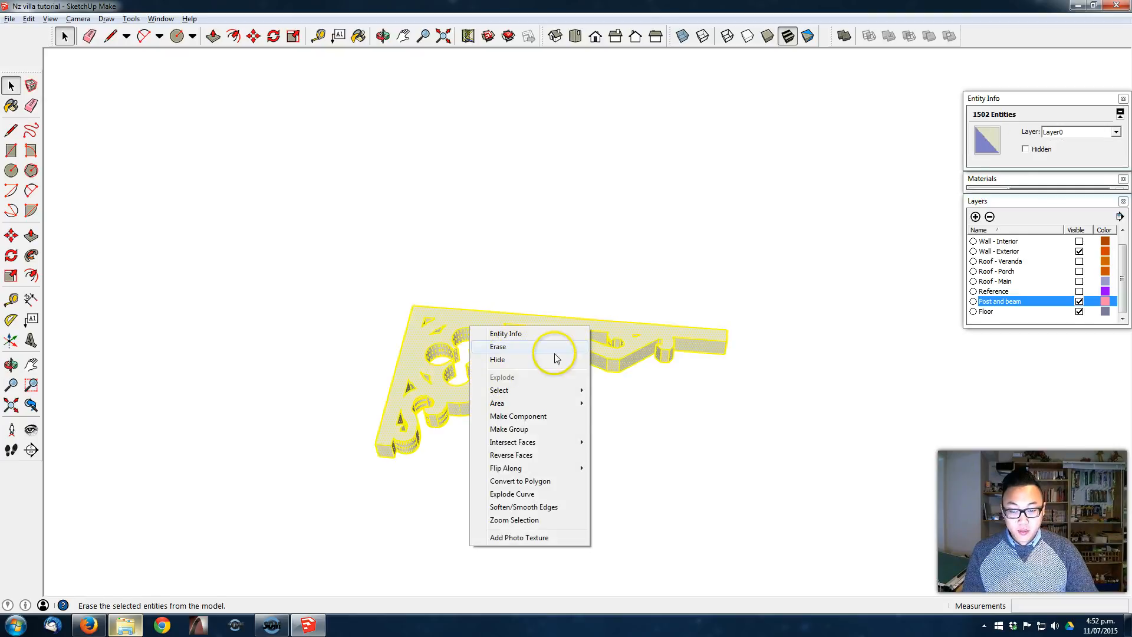
{"action": "left_click", "coordinate": [563, 415]}
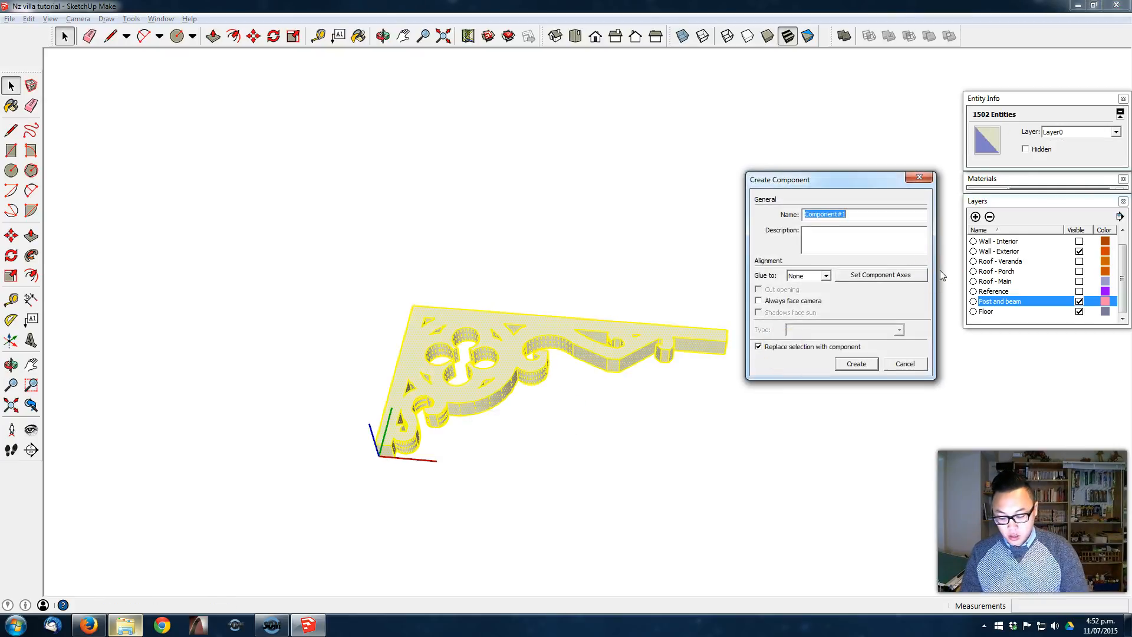
{"action": "type", "text": "Brac"}
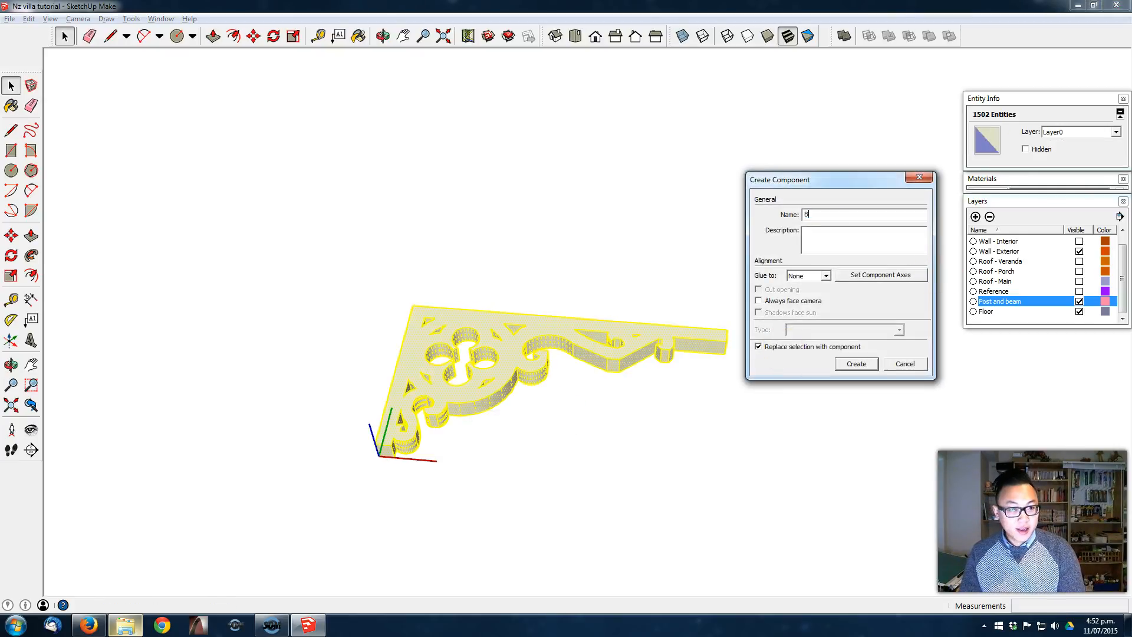
{"action": "key", "text": "Return"}
Step: Move the Bracket component by its corner from the ground onto the front veranda post beneath the beam
{"action": "middle_click_drag", "start_coordinate": [585, 359], "coordinate": [664, 394]}
{"action": "scroll", "coordinate": [444, 256], "scroll_direction": "down", "scroll_amount": 8}
{"action": "key", "text": "space"}
{"action": "key", "text": "m"}
{"action": "scroll", "coordinate": [631, 412], "scroll_direction": "up", "scroll_amount": 3}
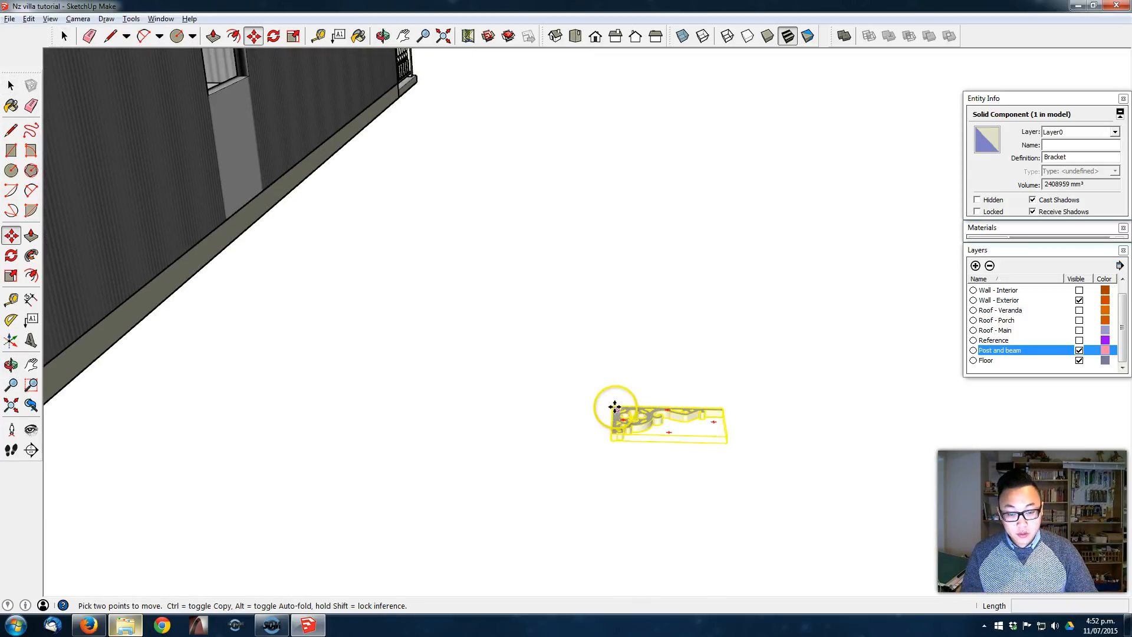
{"action": "left_click", "coordinate": [610, 407]}
{"action": "scroll", "coordinate": [520, 422], "scroll_direction": "down", "scroll_amount": 2}
{"action": "middle_click_drag", "start_coordinate": [520, 422], "coordinate": [931, 387]}
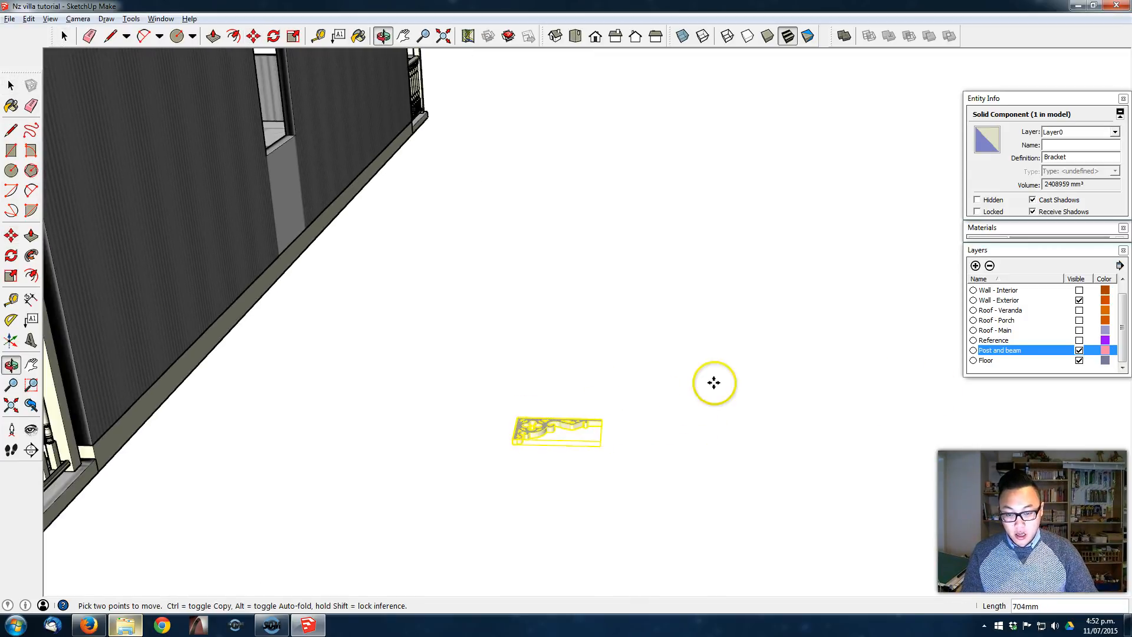
{"action": "middle_click_drag", "start_coordinate": [443, 390], "coordinate": [495, 404]}
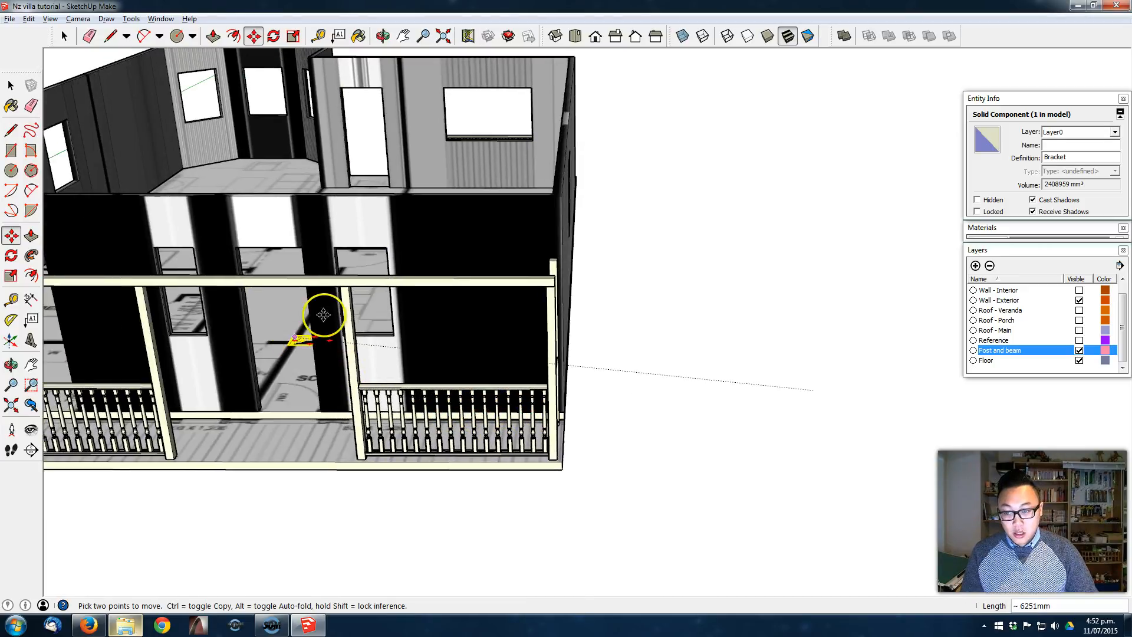
{"action": "scroll", "coordinate": [320, 326], "scroll_direction": "up", "scroll_amount": 3}
{"action": "scroll", "coordinate": [377, 259], "scroll_direction": "up", "scroll_amount": 2}
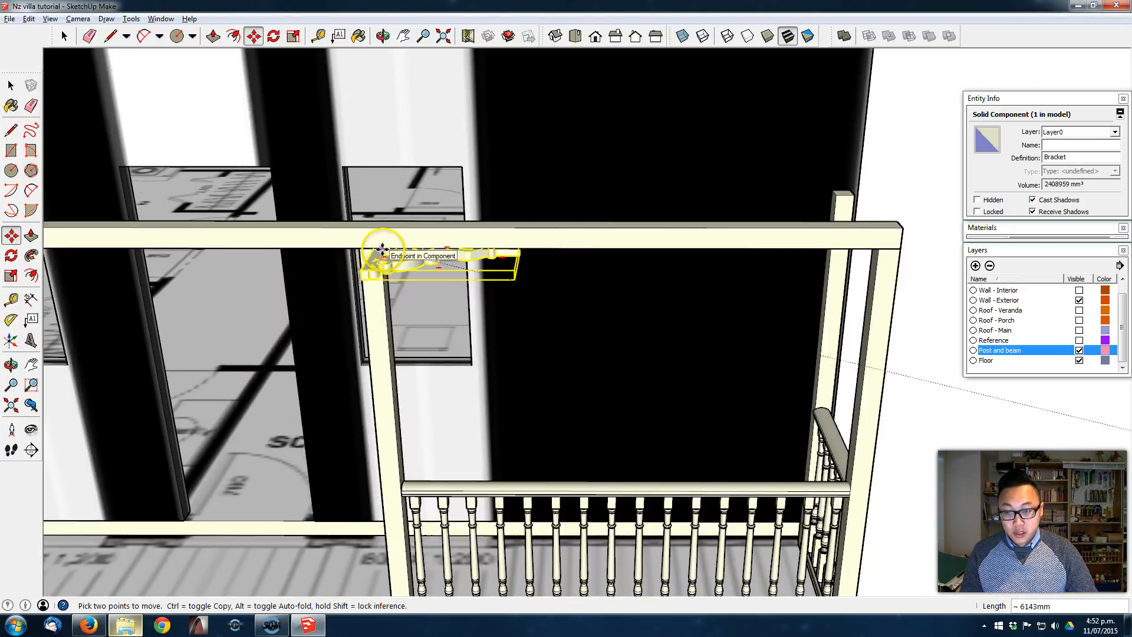
Step: Shift the bracket so its corner meets the inner edge of the post directly under the veranda beam
{"action": "middle_click_drag", "start_coordinate": [377, 257], "coordinate": [536, 412]}
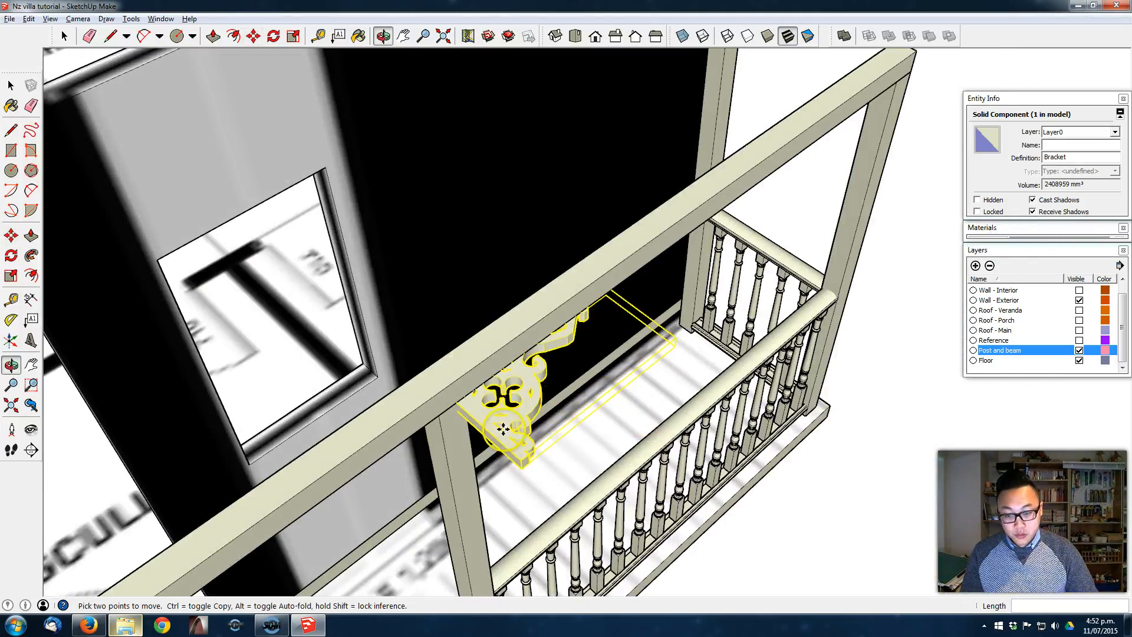
{"action": "scroll", "coordinate": [464, 409], "scroll_direction": "up", "scroll_amount": 1}
{"action": "left_click", "coordinate": [454, 400]}
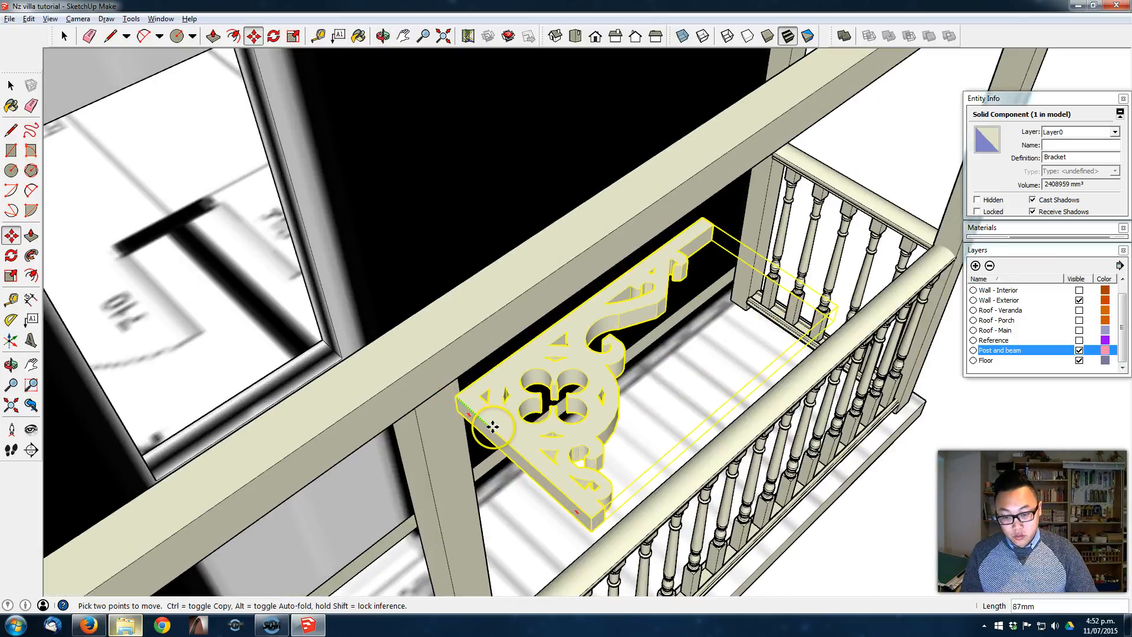
{"action": "left_click", "coordinate": [460, 402]}
Step: Rotate the bracket about its corner from lying flat to hanging upright below the veranda beam
{"action": "middle_click_drag", "start_coordinate": [455, 379], "coordinate": [145, 226]}
{"action": "left_click", "coordinate": [11, 255]}
{"action": "middle_click_drag", "start_coordinate": [475, 398], "coordinate": [471, 299]}
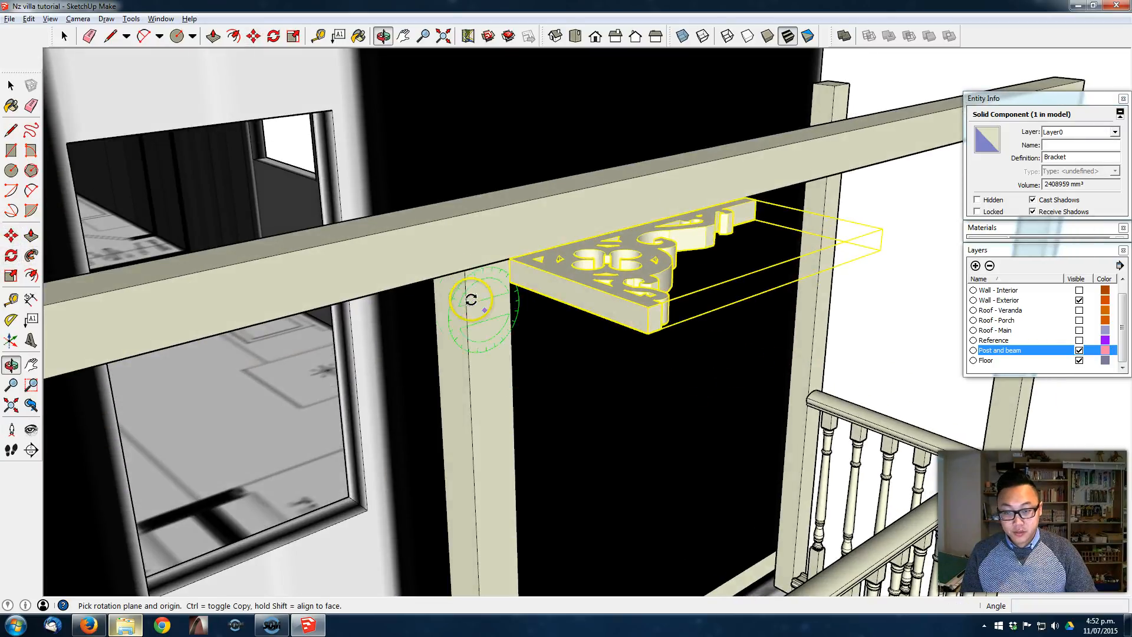
{"action": "left_click", "coordinate": [511, 257]}
{"action": "left_click", "coordinate": [525, 262]}
{"action": "left_click", "coordinate": [516, 280]}
{"action": "middle_click_drag", "start_coordinate": [577, 285], "coordinate": [416, 288]}
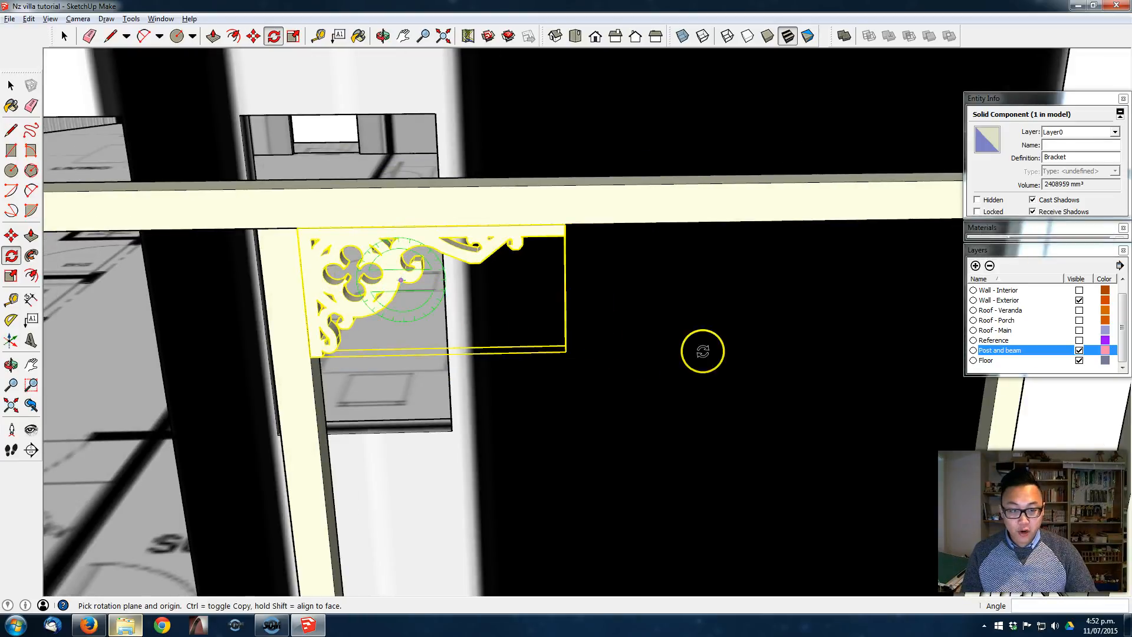
Step: Examine the placed bracket's proportion and position in relation to the whole veranda and villa
{"action": "scroll", "coordinate": [882, 412], "scroll_direction": "down", "scroll_amount": 5}
{"action": "key", "text": "space"}
{"action": "left_click", "coordinate": [638, 355]}
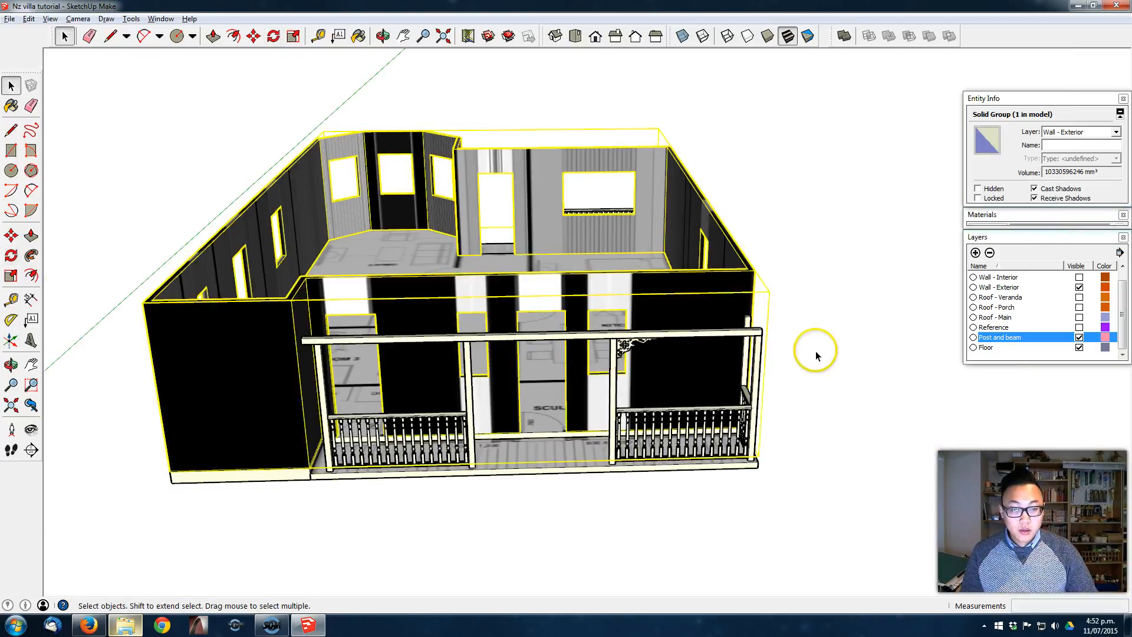
{"action": "scroll", "coordinate": [811, 352], "scroll_direction": "up", "scroll_amount": 2}
{"action": "left_click", "coordinate": [814, 349]}
{"action": "middle_click_drag", "start_coordinate": [808, 355], "coordinate": [644, 303]}
{"action": "scroll", "coordinate": [576, 321], "scroll_direction": "down", "scroll_amount": 3}
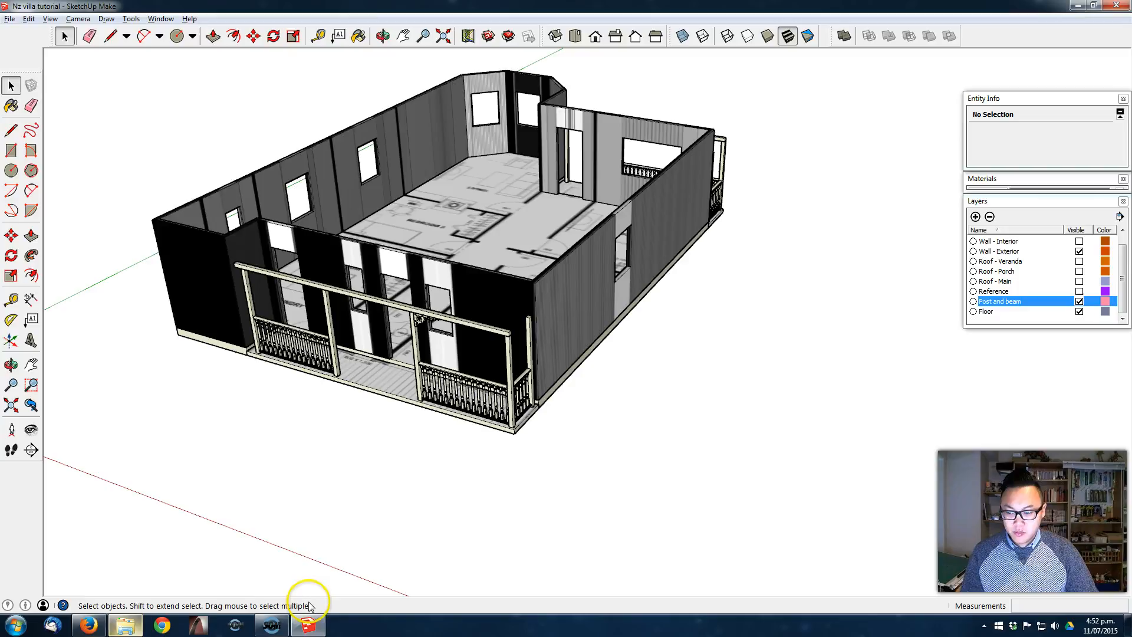
Step: Switch to the Plans and elevation folder, view the VIZ_0012 rendering for its veranda lacework, and return to SketchUp
{"action": "left_click", "coordinate": [147, 615]}
{"action": "double_click", "coordinate": [287, 96]}
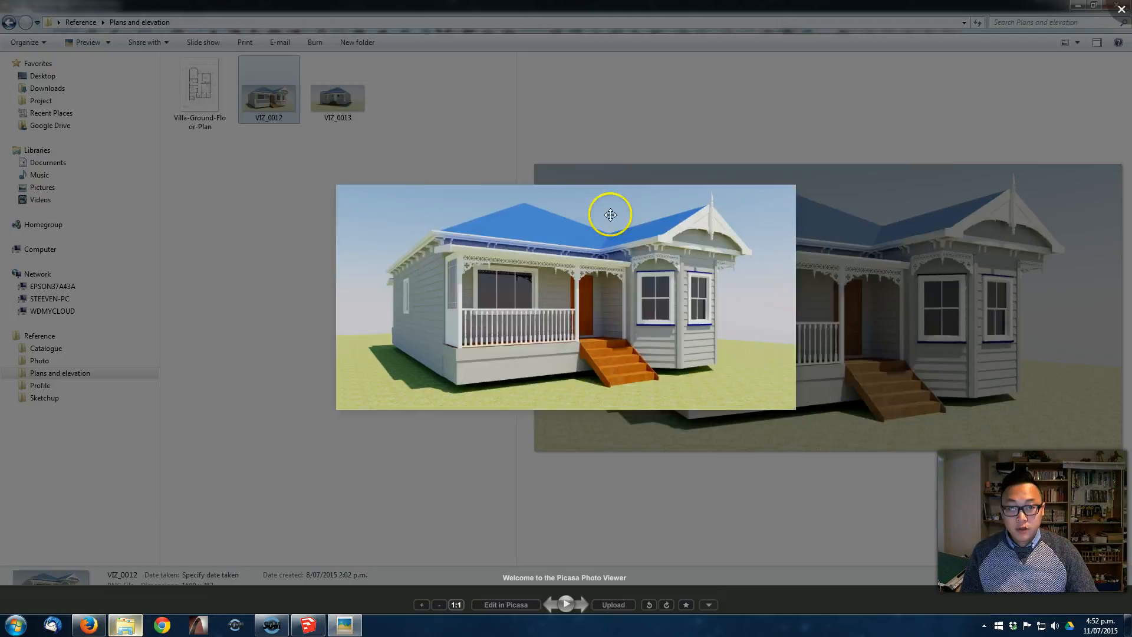
{"action": "left_click", "coordinate": [1120, 10]}
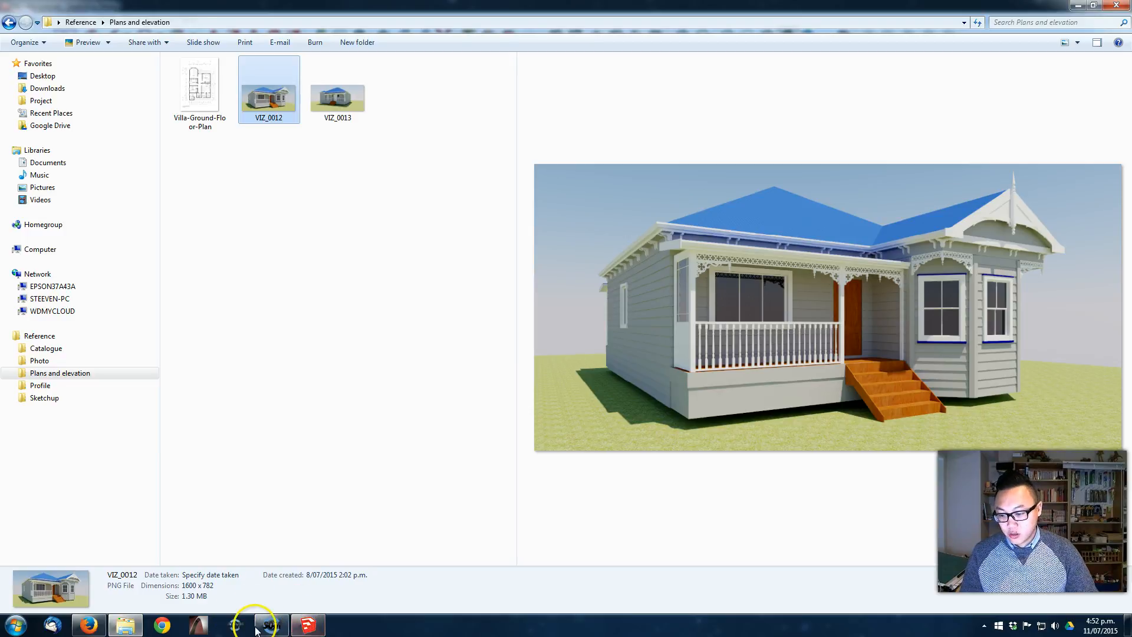
{"action": "left_click", "coordinate": [307, 625]}
Step: Insert the Lacework _01 bracket from the component library on the open ground beside the villa
{"action": "middle_click_drag", "start_coordinate": [760, 367], "coordinate": [766, 401]}
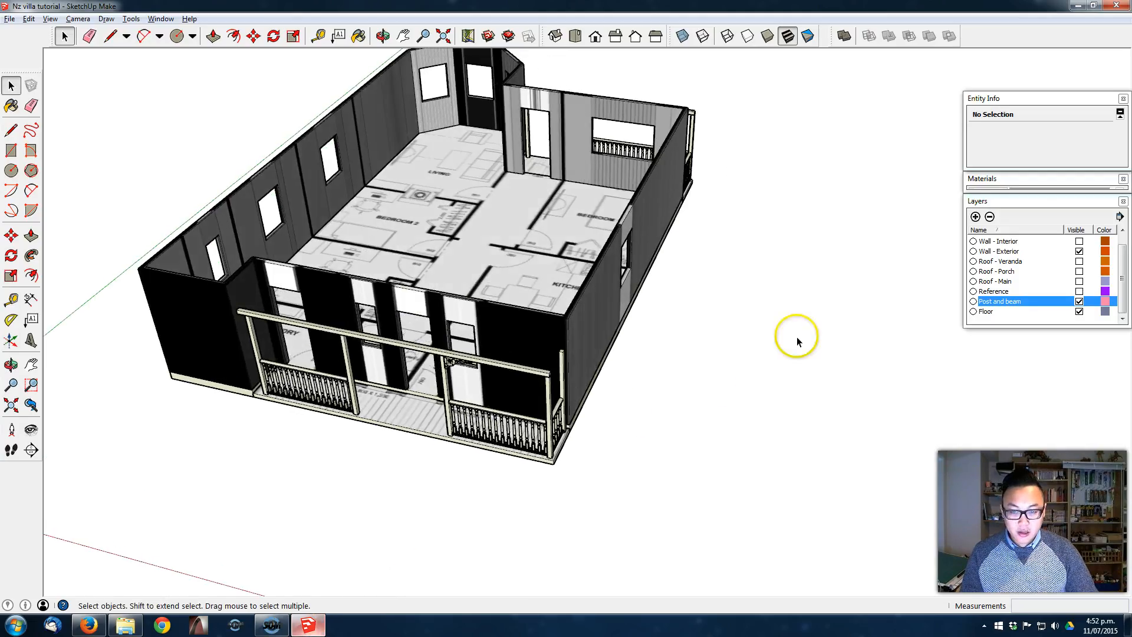
{"action": "scroll", "coordinate": [497, 409], "scroll_direction": "up", "scroll_amount": 5}
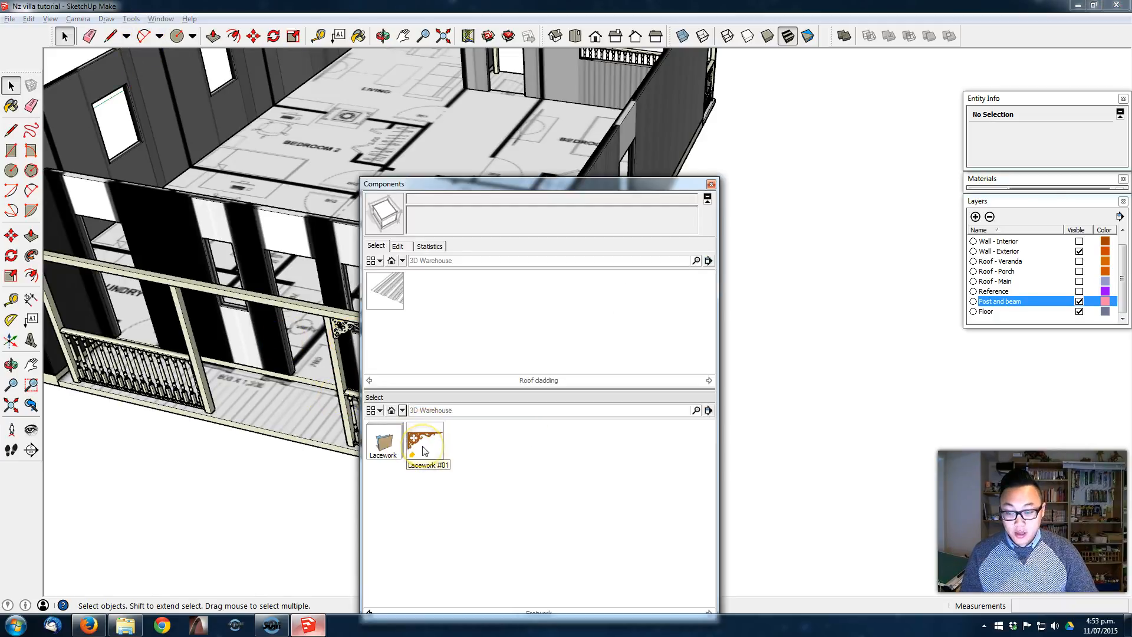
{"action": "left_click", "coordinate": [430, 448]}
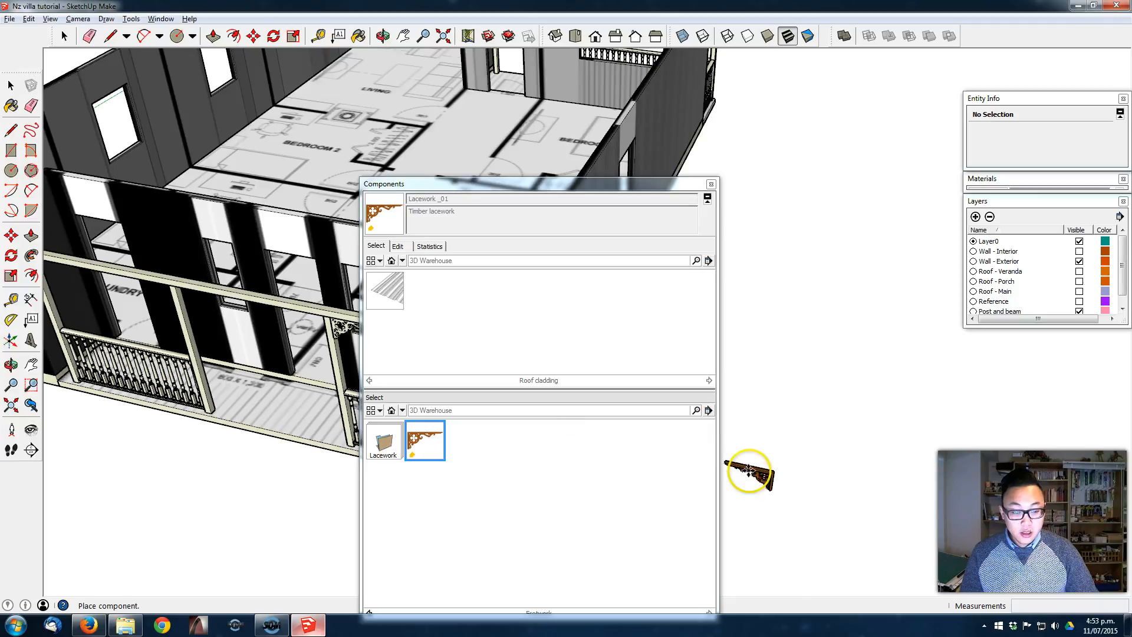
{"action": "middle_click_drag", "start_coordinate": [799, 451], "coordinate": [596, 419]}
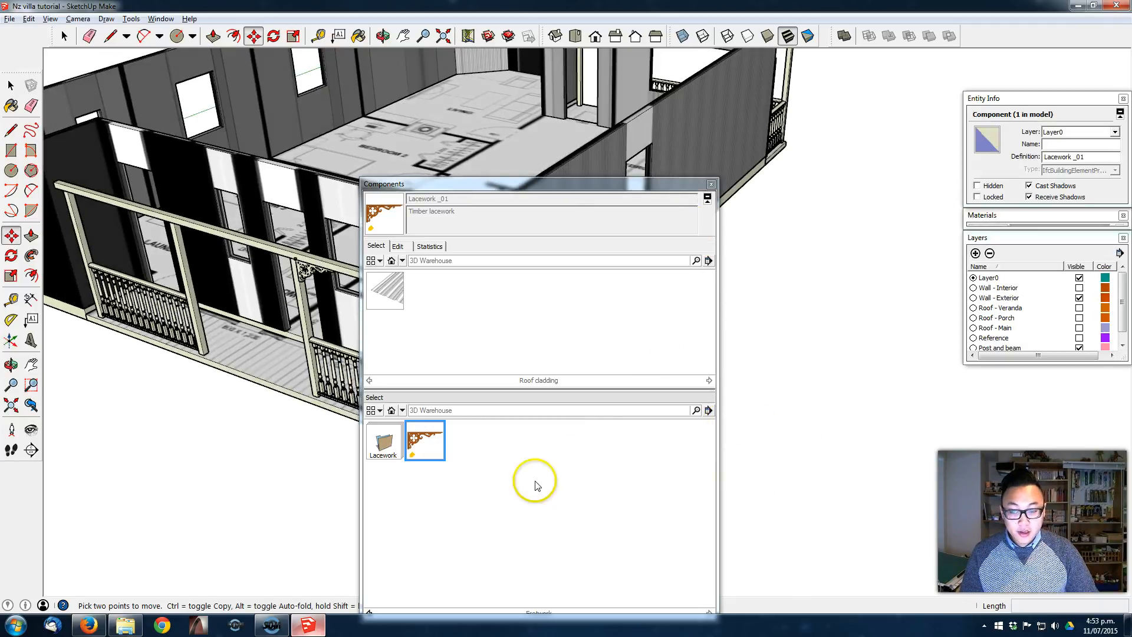
{"action": "middle_click_drag", "start_coordinate": [823, 475], "coordinate": [475, 396]}
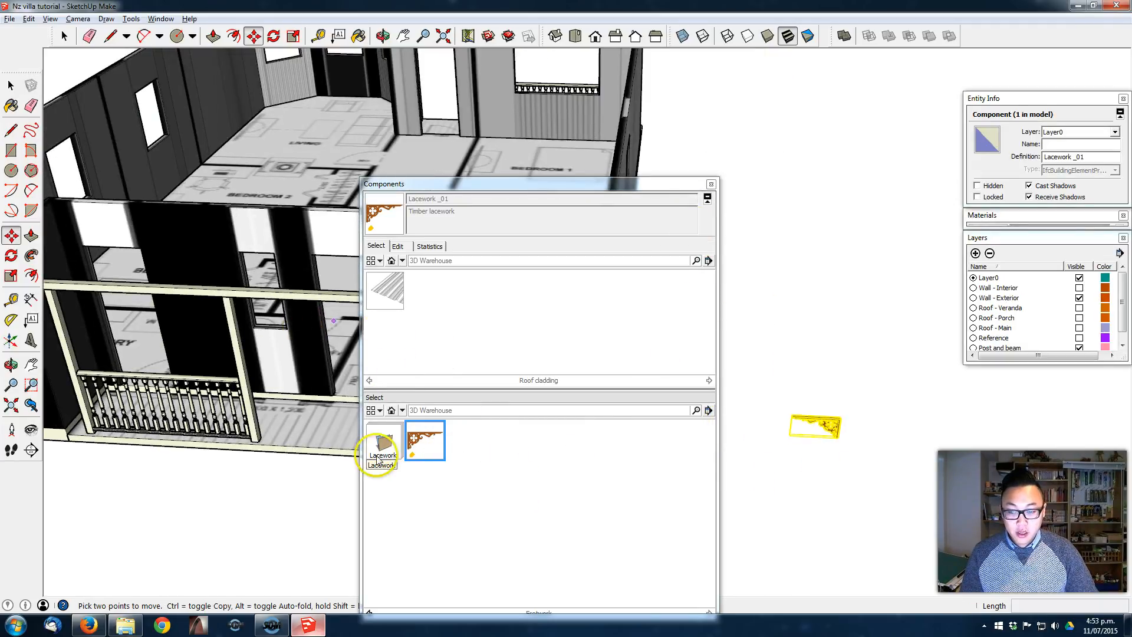
Step: Insert the Lacework _02 panel from the Lacework collection beside the brown bracket and close the component library
{"action": "left_click", "coordinate": [389, 438]}
{"action": "left_click", "coordinate": [385, 440]}
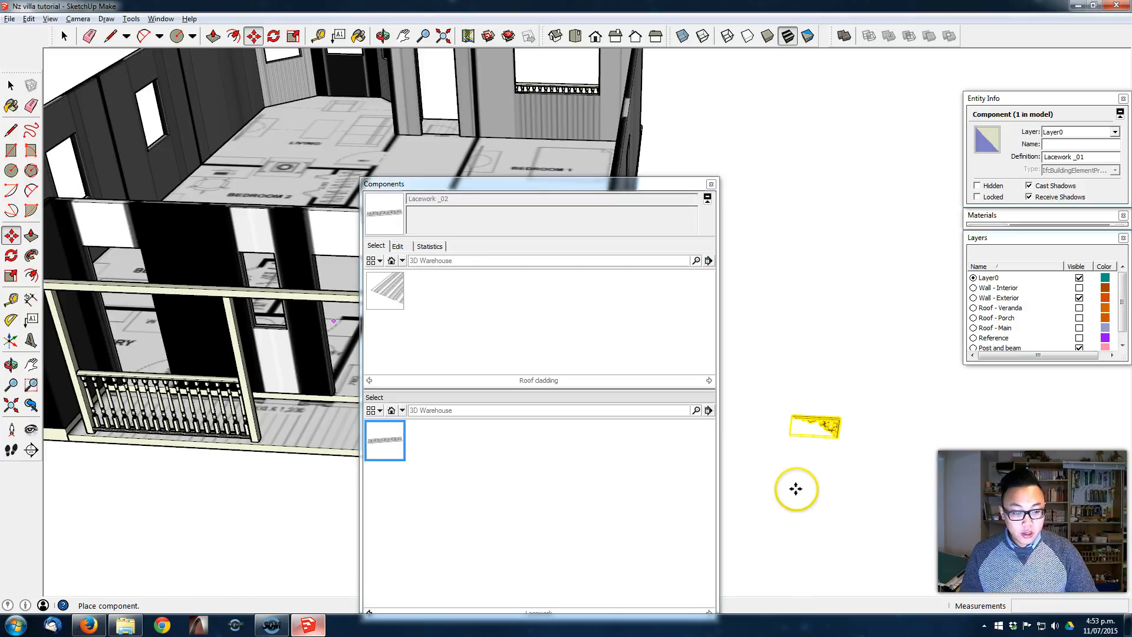
{"action": "left_click", "coordinate": [710, 184]}
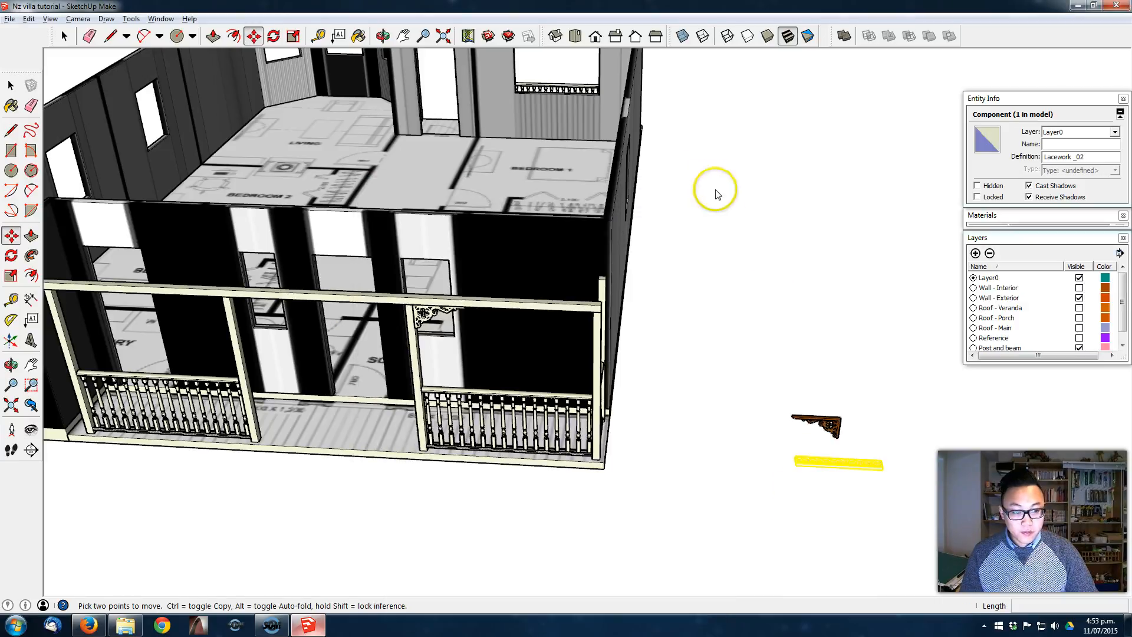
Step: Examine the shapes of the inserted Lacework _01 bracket and Lacework _02 panel up close
{"action": "middle_click_drag", "start_coordinate": [866, 531], "coordinate": [529, 479]}
{"action": "scroll", "coordinate": [529, 479], "scroll_direction": "up", "scroll_amount": 10}
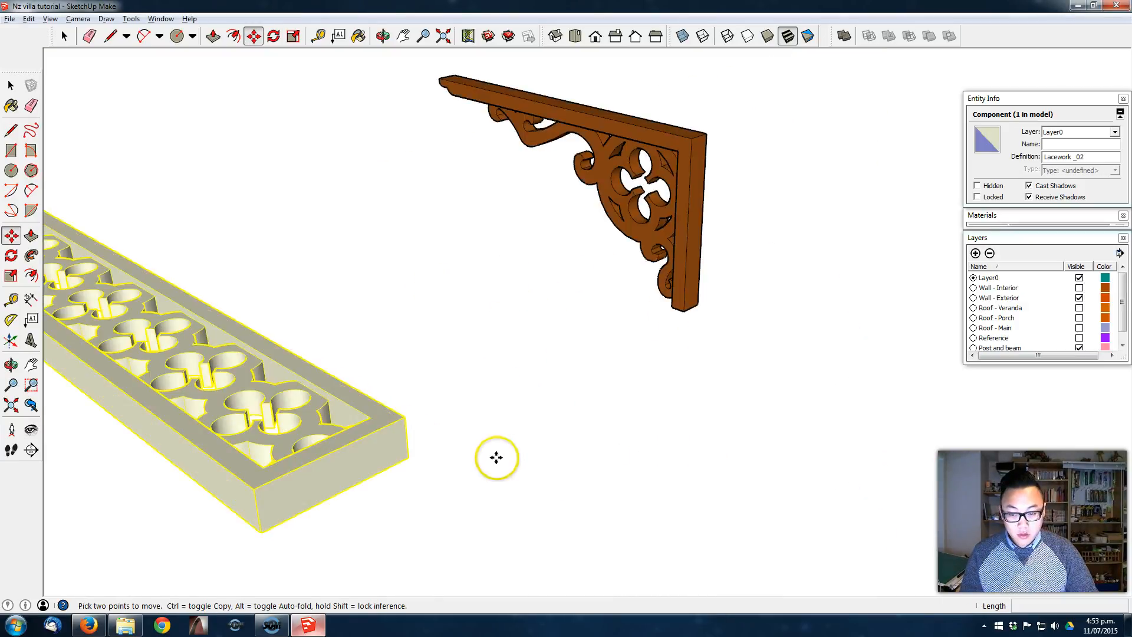
{"action": "key", "text": "space"}
{"action": "scroll", "coordinate": [475, 444], "scroll_direction": "down", "scroll_amount": 10}
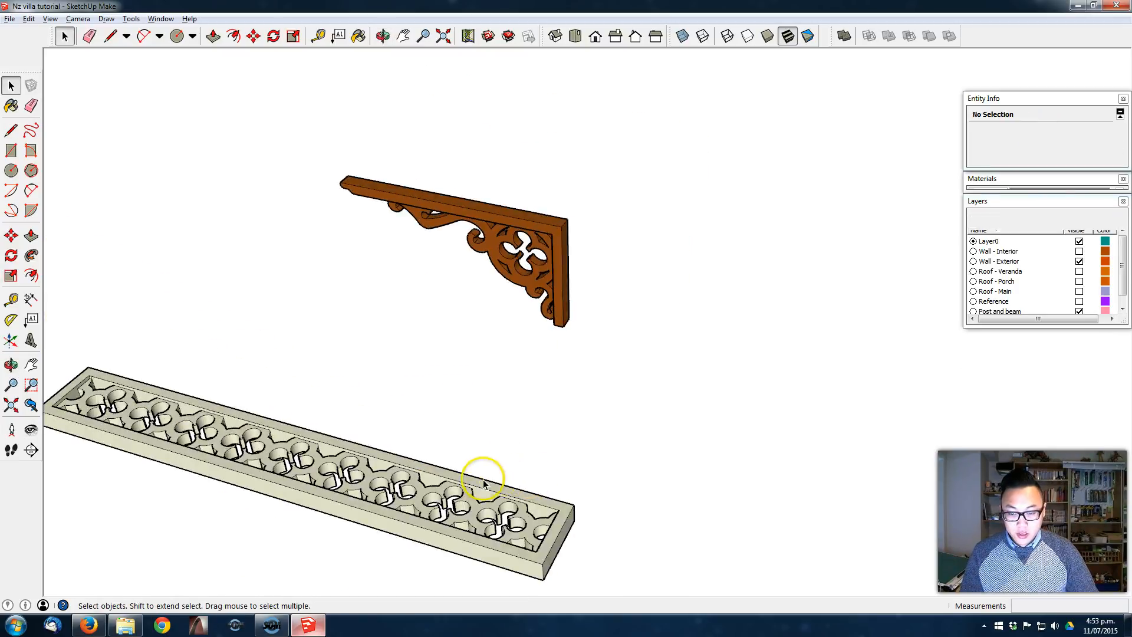
{"action": "middle_click_drag", "start_coordinate": [458, 473], "coordinate": [508, 550]}
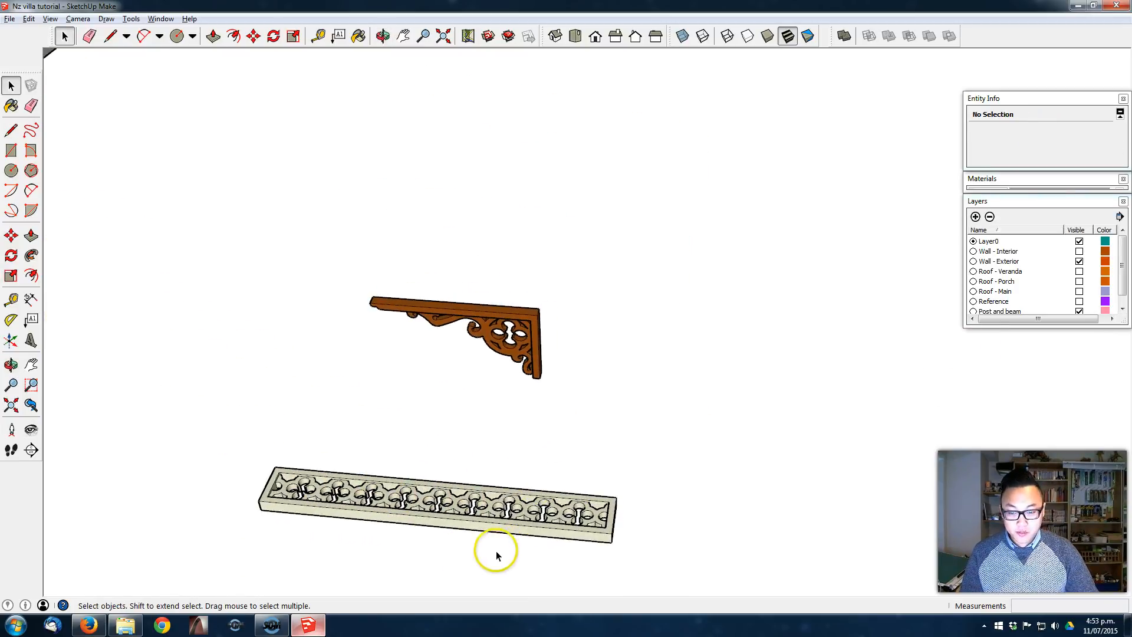
Step: Erase the traced bracket from the veranda post
{"action": "scroll", "coordinate": [457, 547], "scroll_direction": "down", "scroll_amount": 3}
{"action": "mouse_move", "coordinate": [402, 525]}
{"action": "middle_mouse_down", "text": "shift"}
{"action": "mouse_move", "coordinate": [645, 393]}
{"action": "mouse_move", "coordinate": [607, 434]}
{"action": "mouse_move", "coordinate": [651, 442]}
{"action": "middle_mouse_up", "text": "shift"}
{"action": "scroll", "coordinate": [602, 418], "scroll_direction": "down", "scroll_amount": 2}
{"action": "key", "text": "e"}
{"action": "scroll", "coordinate": [399, 298], "scroll_direction": "up", "scroll_amount": 5}
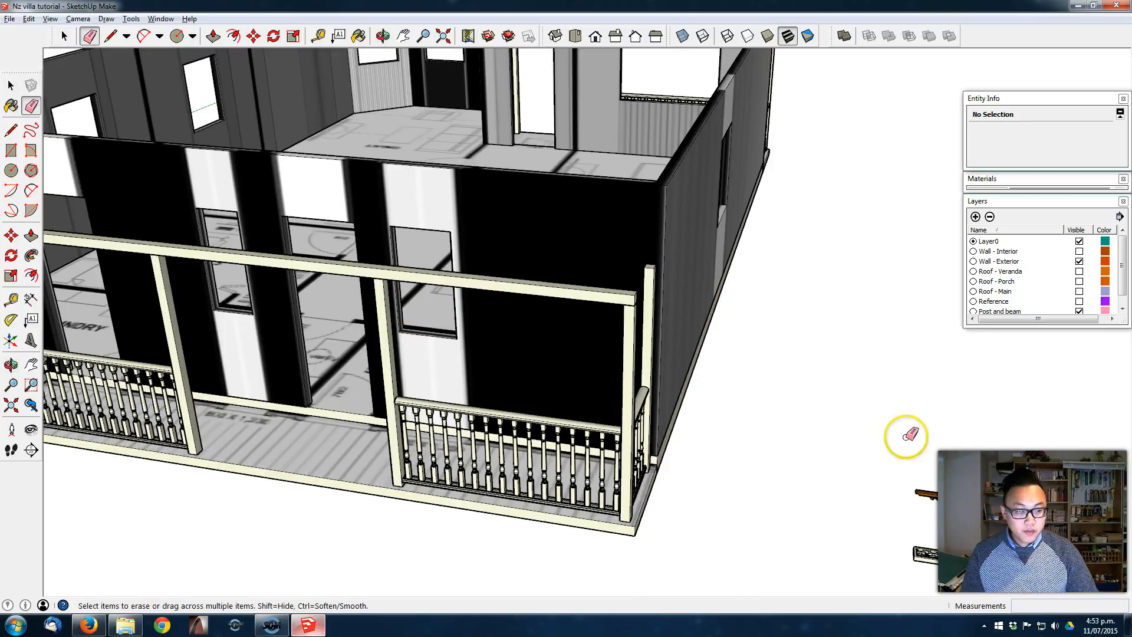
{"action": "middle_click_drag", "start_coordinate": [928, 495], "coordinate": [881, 462], "text": "shift"}
{"action": "key", "text": "space"}
{"action": "left_click", "coordinate": [942, 470]}
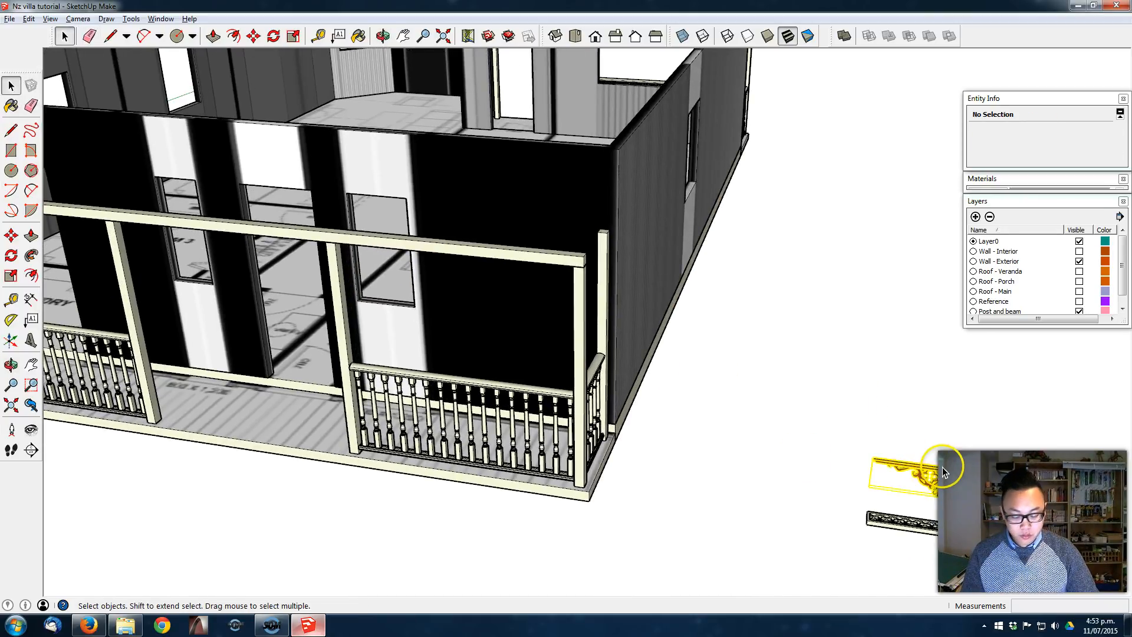
{"action": "key", "text": "m"}
{"action": "left_click", "coordinate": [945, 470]}
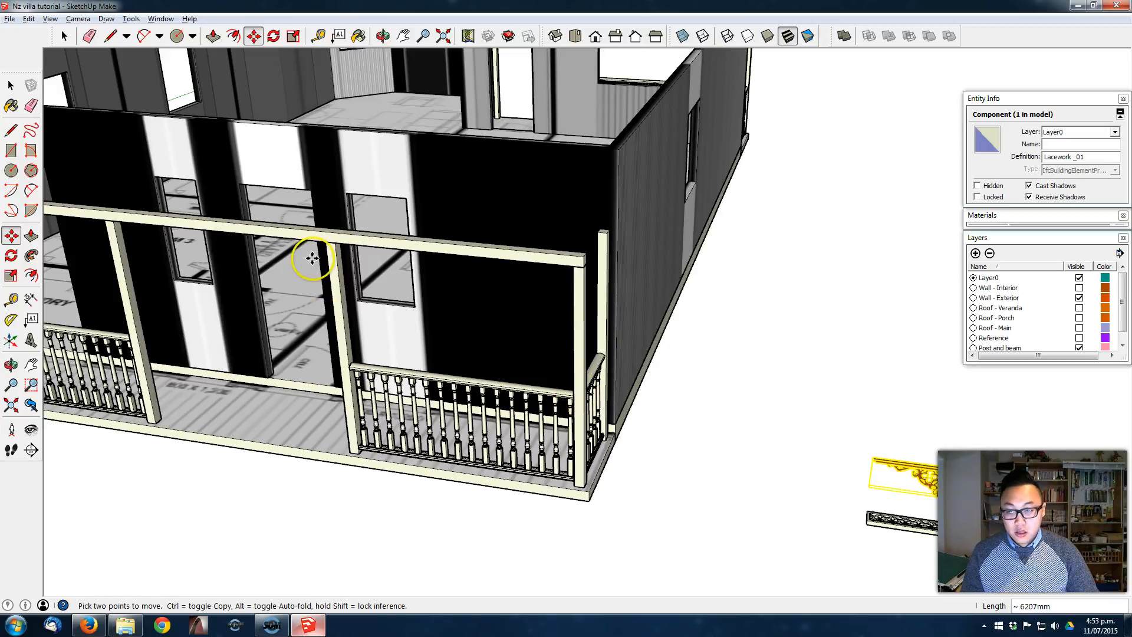
{"action": "left_click", "coordinate": [863, 504]}
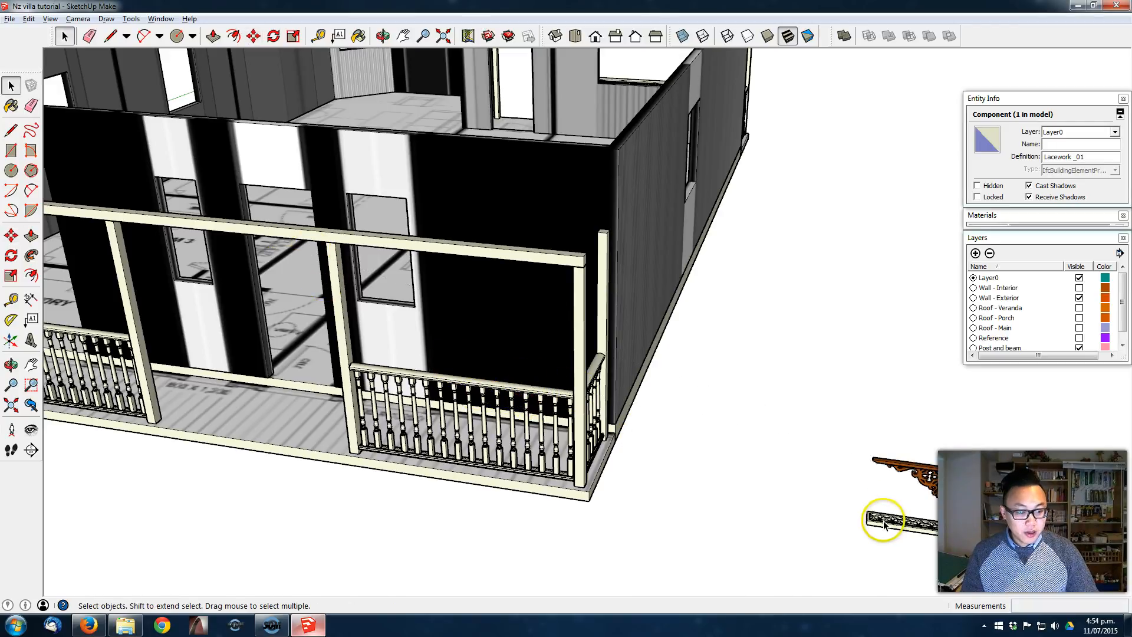
Step: Move the Lacework _02 panel from the ground to the veranda and set it upright beneath the beam
{"action": "left_click", "coordinate": [875, 520]}
{"action": "key", "text": "m"}
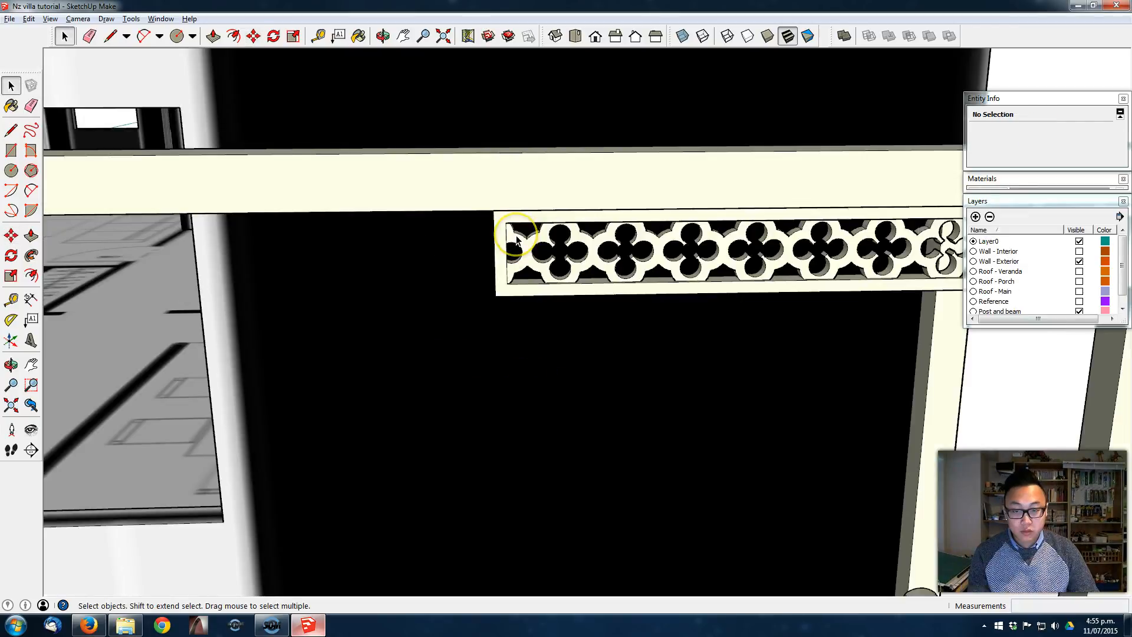
Step: Try to stretch the free end of the Lacework _02 panel along the beam by about 198 mm
{"action": "left_click_drag", "start_coordinate": [438, 190], "coordinate": [509, 352]}
{"action": "key", "text": "m"}
{"action": "left_click", "coordinate": [494, 296]}
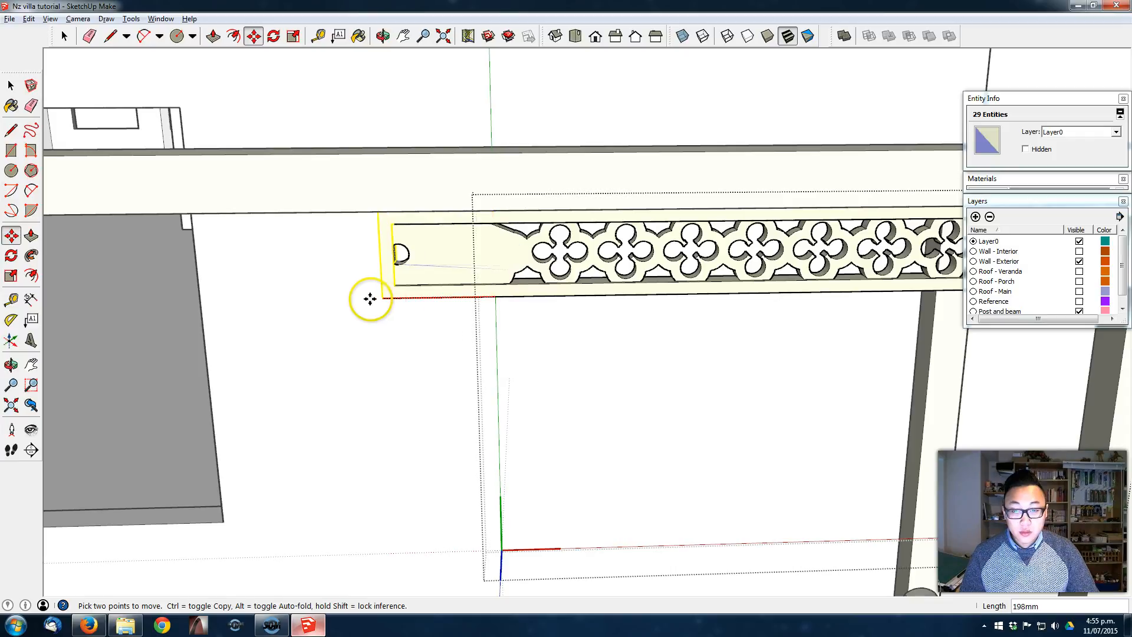
{"action": "key", "text": "Escape"}
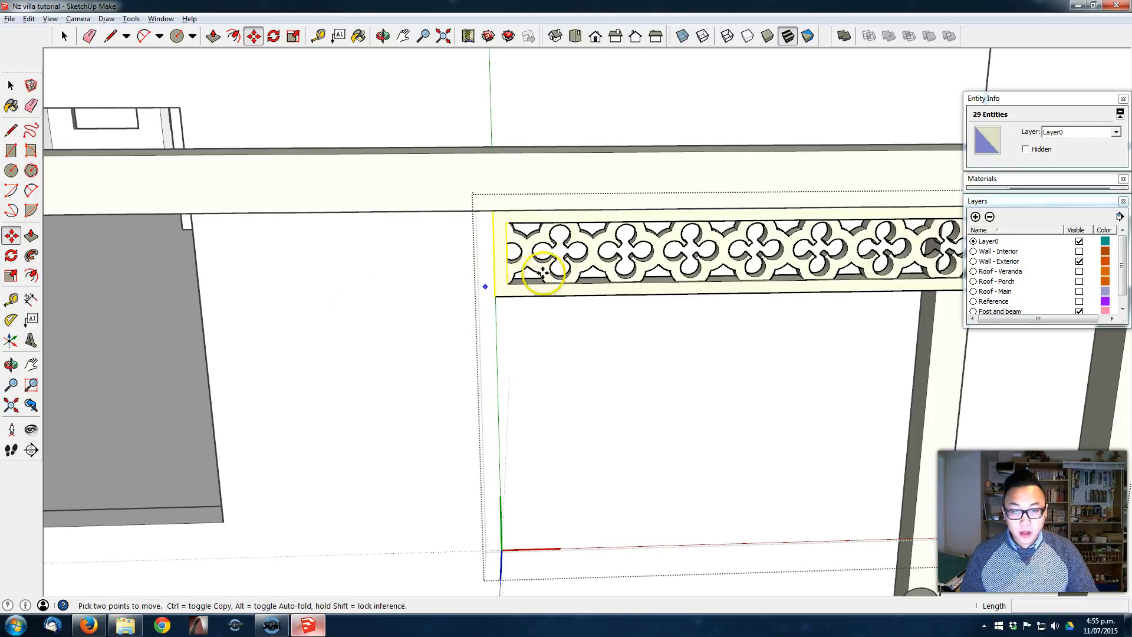
Step: Draw a vertical line about 43 mm long across the fretwork neck beside the half motif at the panel's free end
{"action": "scroll", "coordinate": [519, 236], "scroll_direction": "up", "scroll_amount": 4}
{"action": "key", "text": "space"}
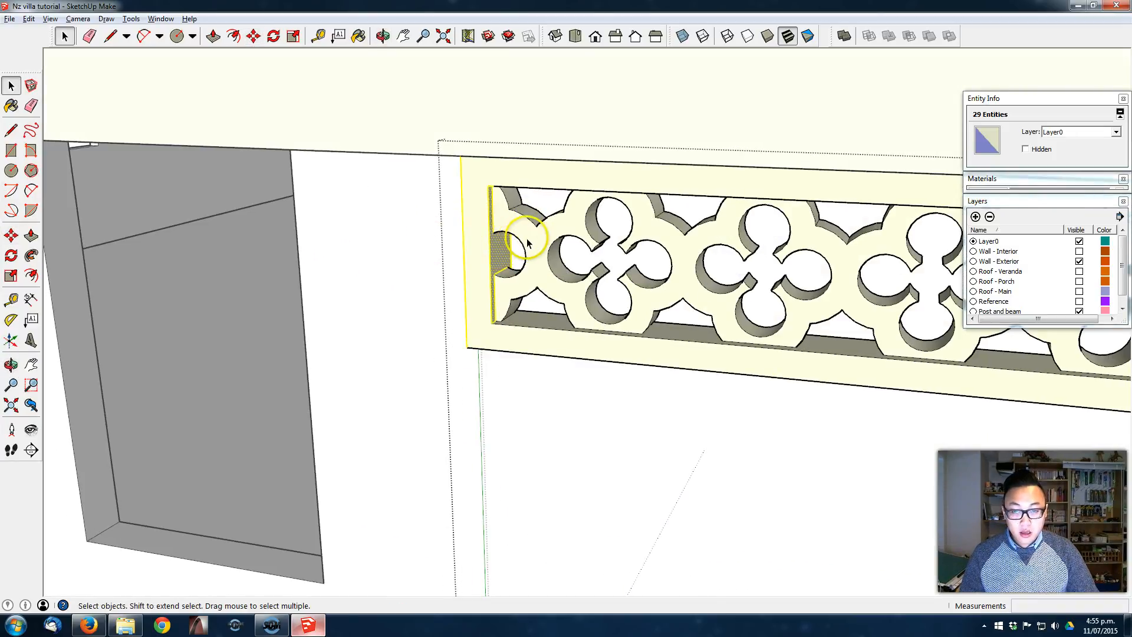
{"action": "scroll", "coordinate": [531, 241], "scroll_direction": "up", "scroll_amount": 2}
{"action": "left_click", "coordinate": [542, 238]}
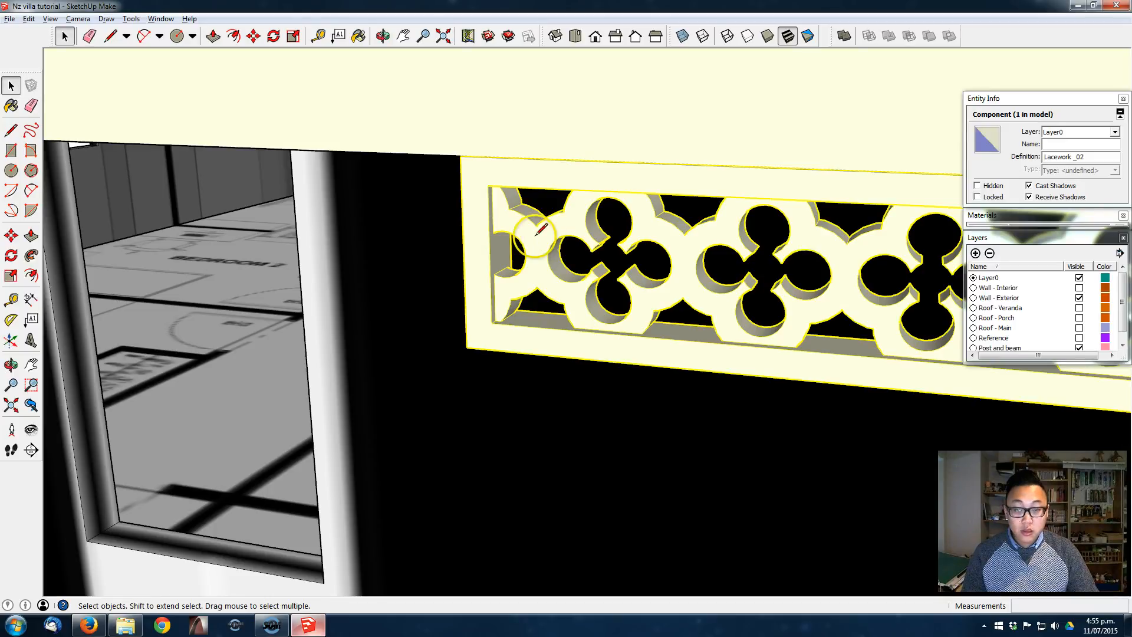
{"action": "scroll", "coordinate": [536, 238], "scroll_direction": "up", "scroll_amount": 2}
{"action": "key", "text": "l"}
{"action": "left_click", "coordinate": [534, 219]}
{"action": "key", "text": "space"}
{"action": "key", "text": "l"}
{"action": "left_click", "coordinate": [536, 222]}
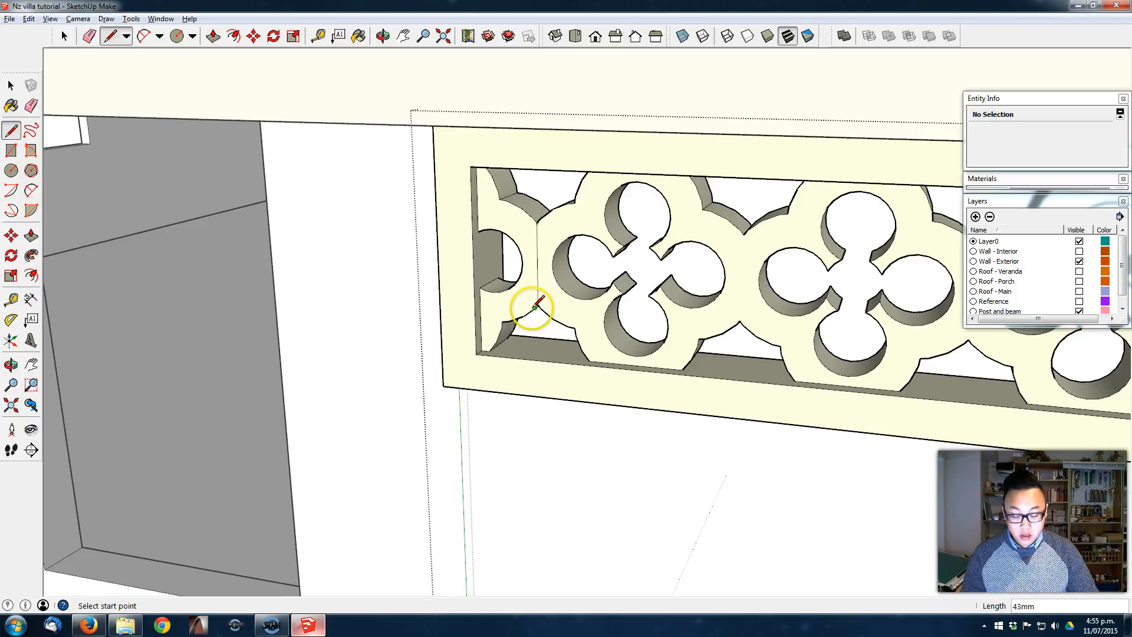
Step: Push the half-motif face back through the fretwork's thickness, about 7 mm, to cut it out of the panel's end
{"action": "key", "text": "p"}
{"action": "left_click", "coordinate": [533, 194]}
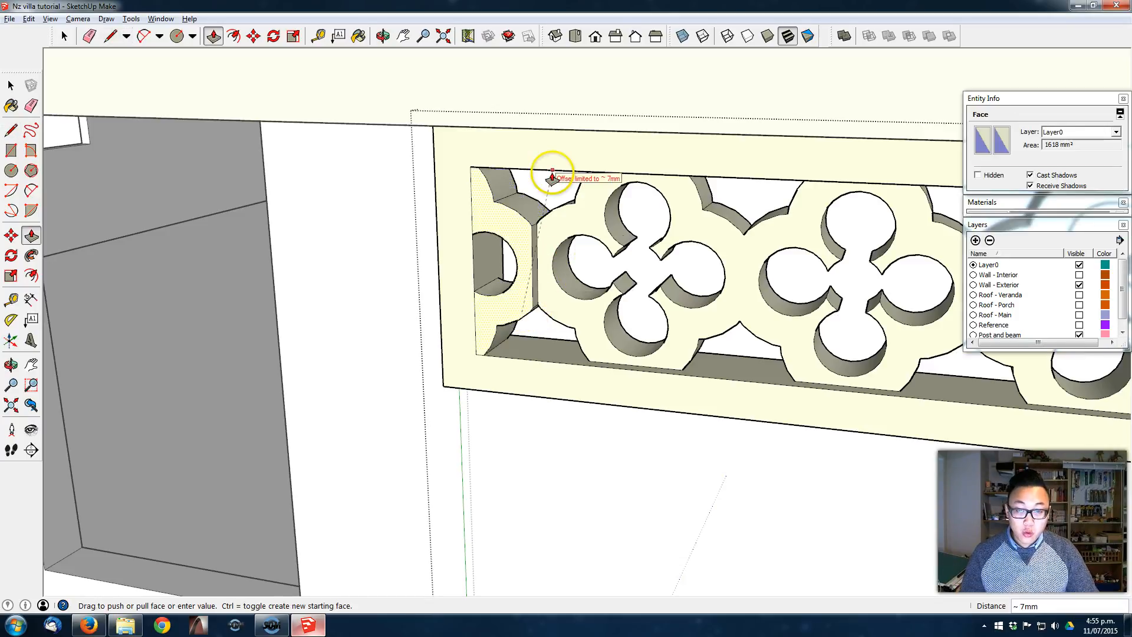
{"action": "left_click", "coordinate": [531, 215]}
Step: Erase the leftover motif edge from the inner side of the panel's end frame
{"action": "mouse_move", "coordinate": [531, 215]}
{"action": "middle_mouse_down"}
{"action": "mouse_move", "coordinate": [430, 242]}
{"action": "mouse_move", "coordinate": [468, 222]}
{"action": "middle_mouse_up"}
{"action": "key", "text": "e"}
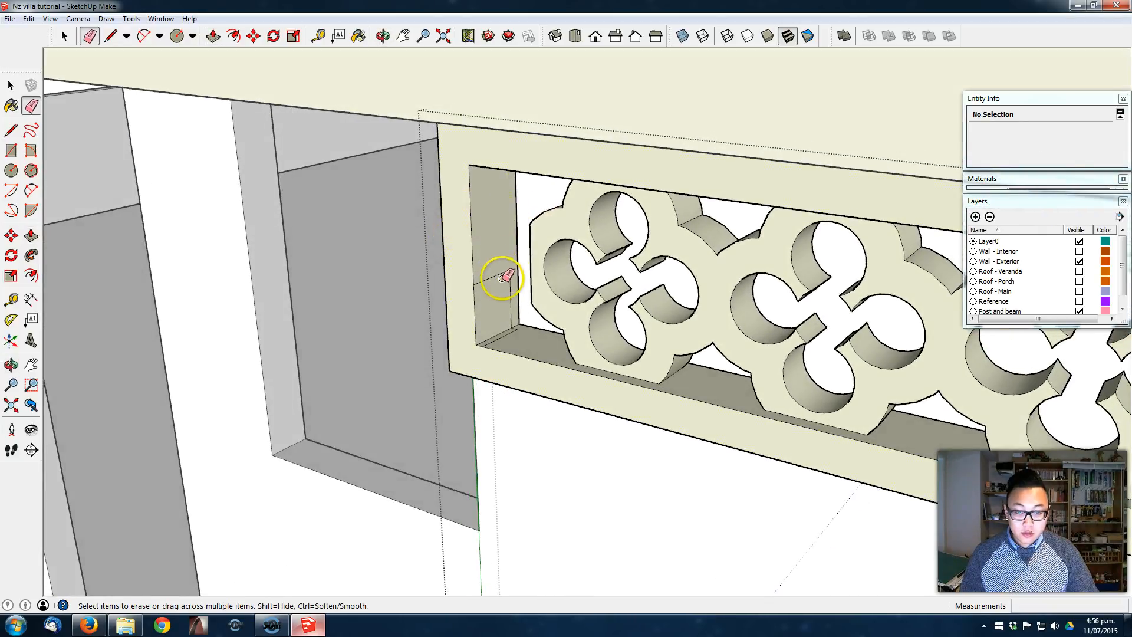
{"action": "left_click", "coordinate": [510, 305]}
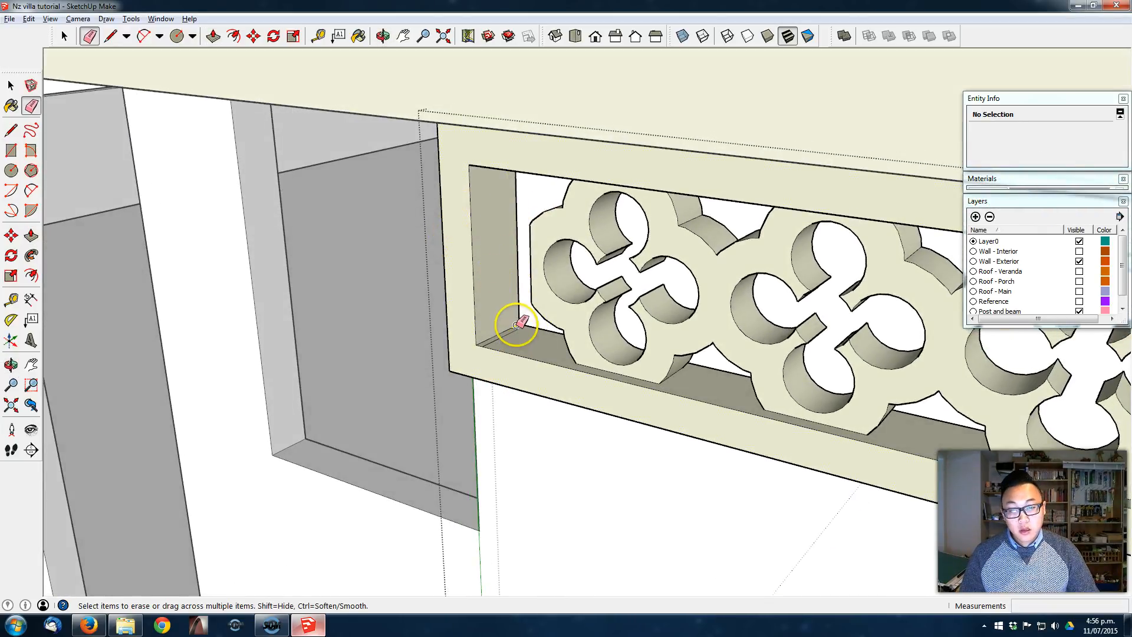
Step: Move the end frame of the Lacework _02 panel outward along the beam to meet the next veranda post
{"action": "left_click_drag", "start_coordinate": [515, 335], "coordinate": [522, 327]}
{"action": "key", "text": "ctrl+z"}
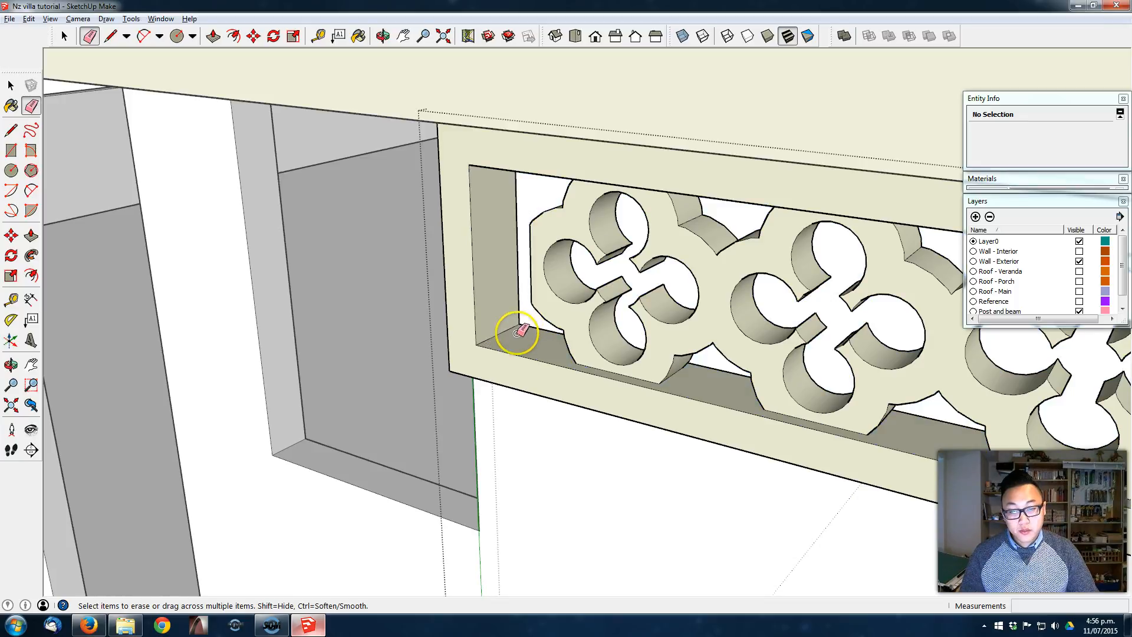
{"action": "middle_click_drag", "start_coordinate": [465, 320], "coordinate": [567, 285]}
{"action": "scroll", "coordinate": [570, 275], "scroll_direction": "down", "scroll_amount": 4}
{"action": "middle_click_drag", "start_coordinate": [455, 273], "coordinate": [638, 245]}
{"action": "scroll", "coordinate": [505, 258], "scroll_direction": "down", "scroll_amount": 2}
{"action": "key", "text": "space"}
{"action": "mouse_move", "coordinate": [654, 176]}
{"action": "left_mouse_down"}
{"action": "mouse_move", "coordinate": [692, 297]}
{"action": "mouse_move", "coordinate": [688, 335]}
{"action": "mouse_move", "coordinate": [678, 325]}
{"action": "left_mouse_up"}
{"action": "key", "text": "m"}
{"action": "left_click", "coordinate": [666, 250]}
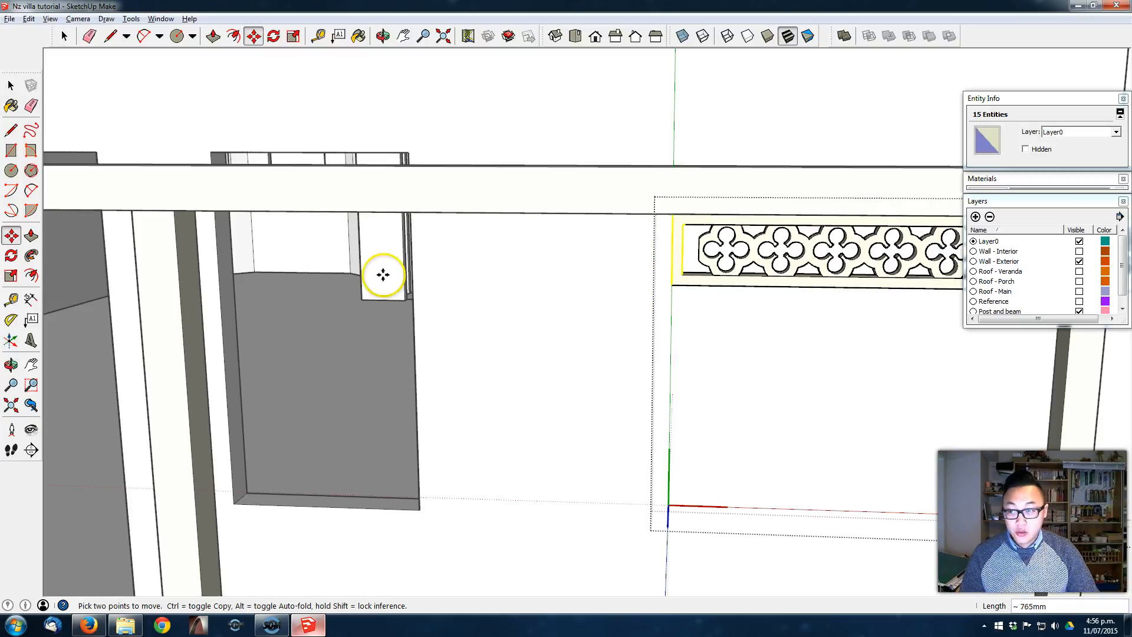
{"action": "left_click", "coordinate": [174, 209]}
{"action": "key", "text": "space"}
Step: Open the Lacework _02 panel for editing and draw a vertical line across the neck between its two outermost motifs
{"action": "middle_click_drag", "start_coordinate": [435, 348], "coordinate": [457, 316]}
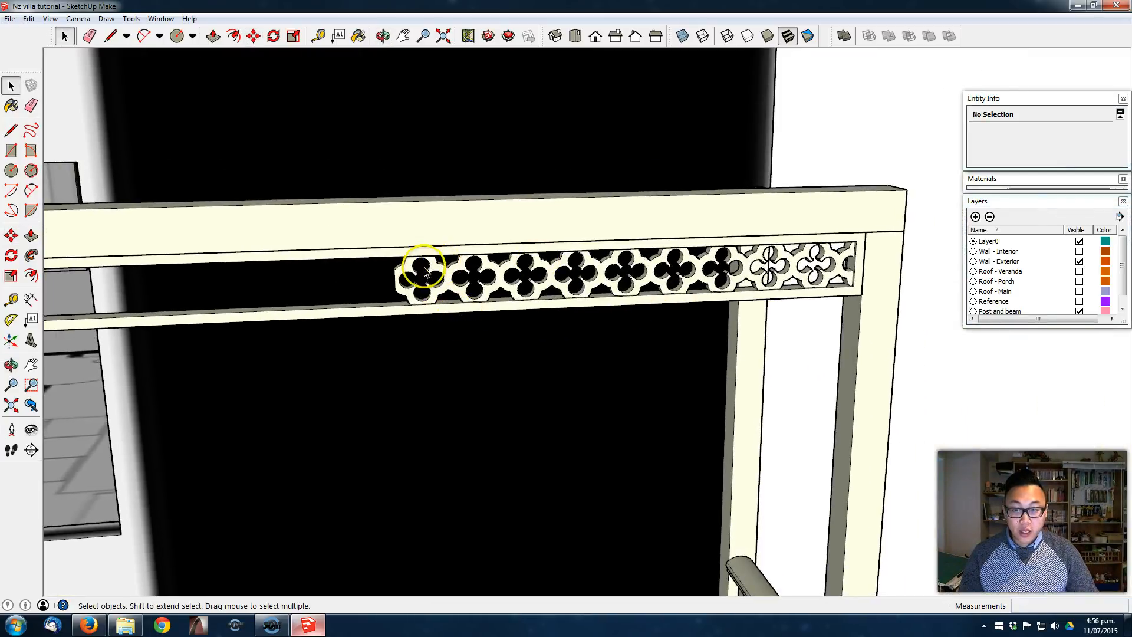
{"action": "middle_click_drag", "start_coordinate": [607, 278], "coordinate": [634, 287]}
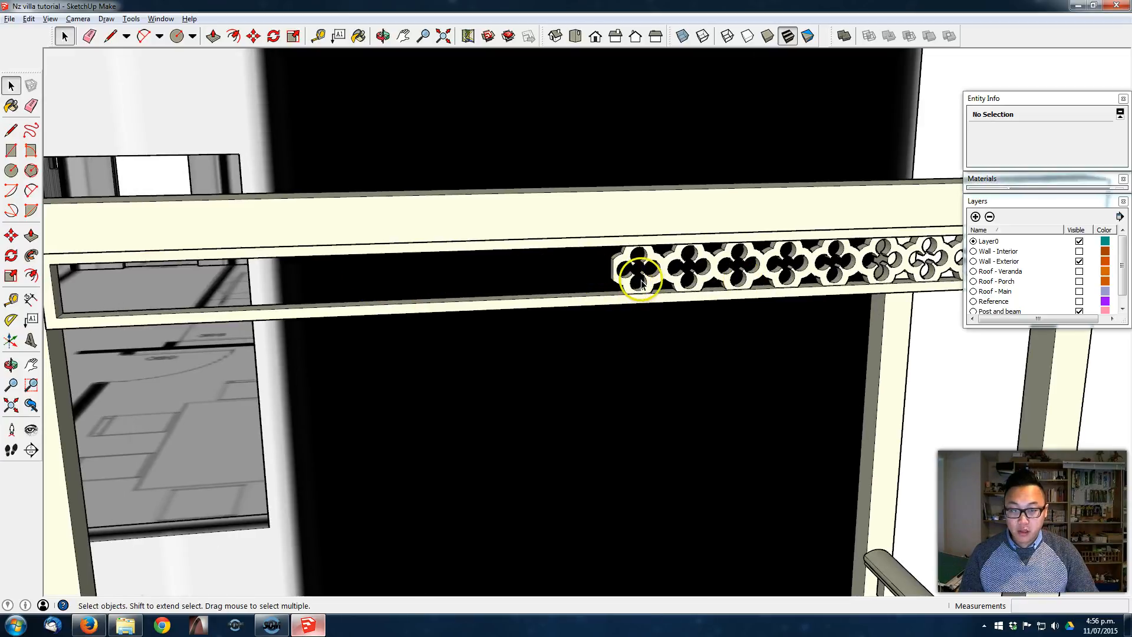
{"action": "scroll", "coordinate": [672, 270], "scroll_direction": "up", "scroll_amount": 3}
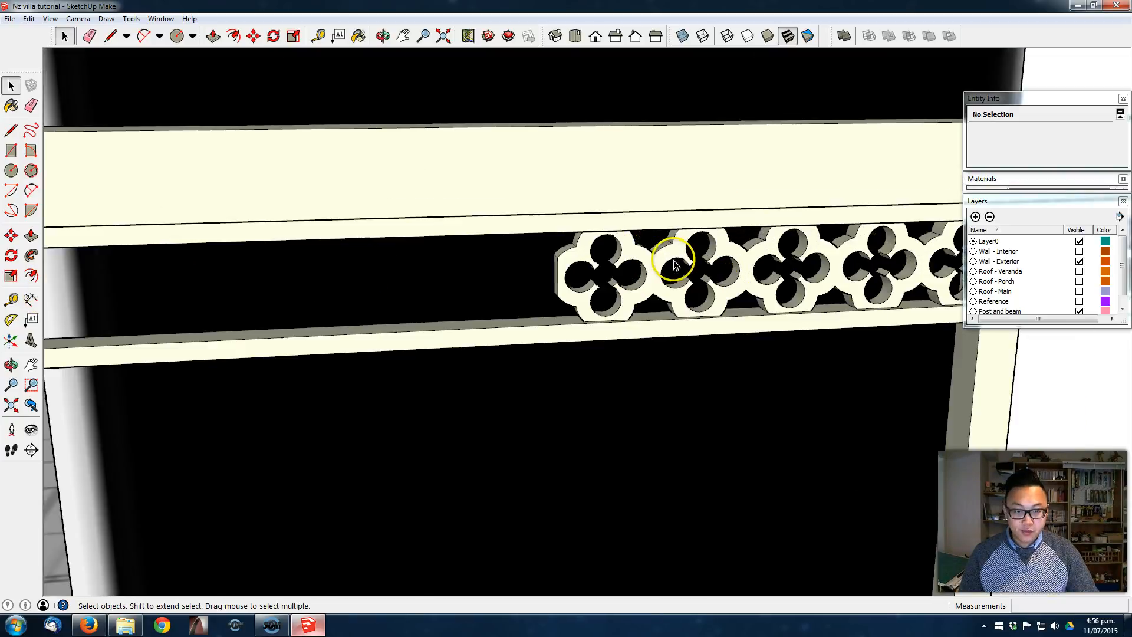
{"action": "left_click", "coordinate": [612, 251]}
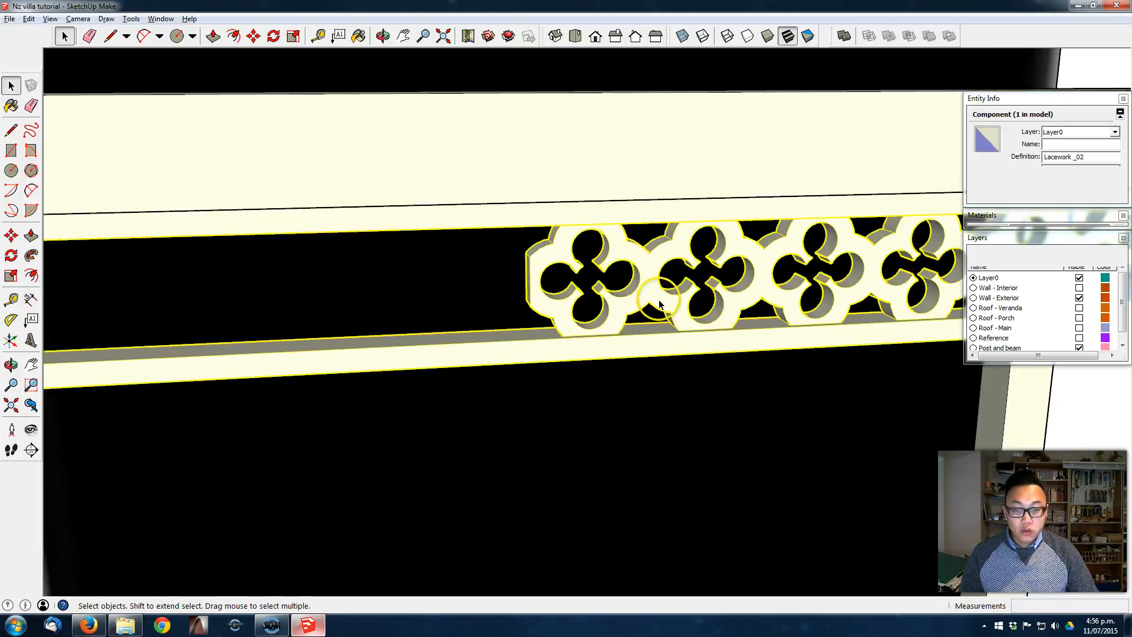
{"action": "scroll", "coordinate": [625, 270], "scroll_direction": "up", "scroll_amount": 2}
{"action": "left_click", "coordinate": [610, 239]}
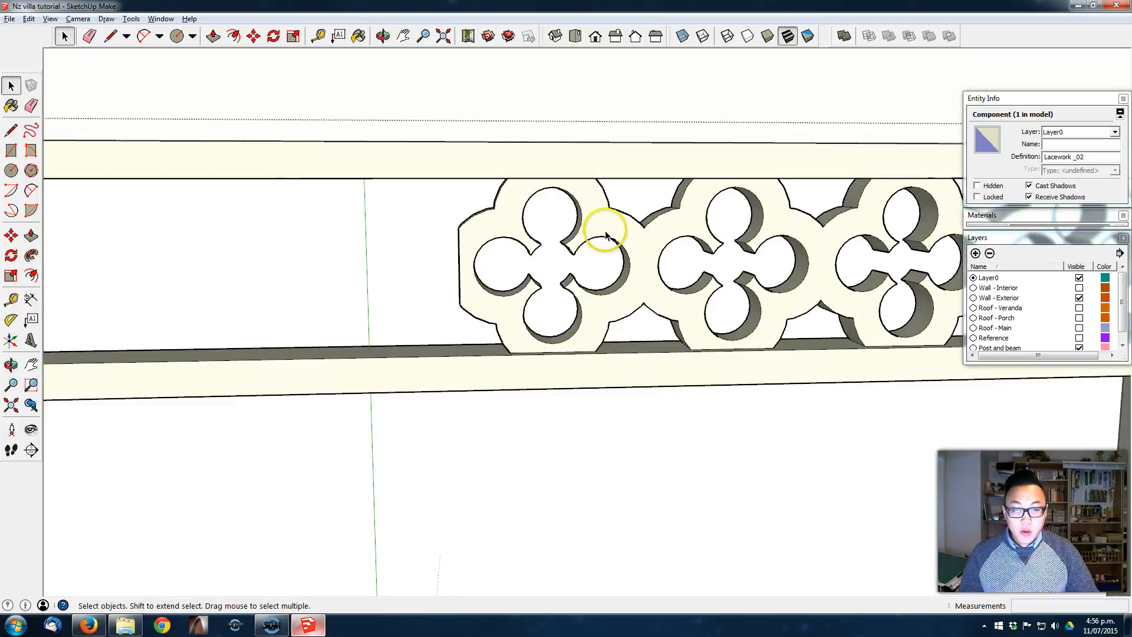
{"action": "left_click", "coordinate": [614, 231]}
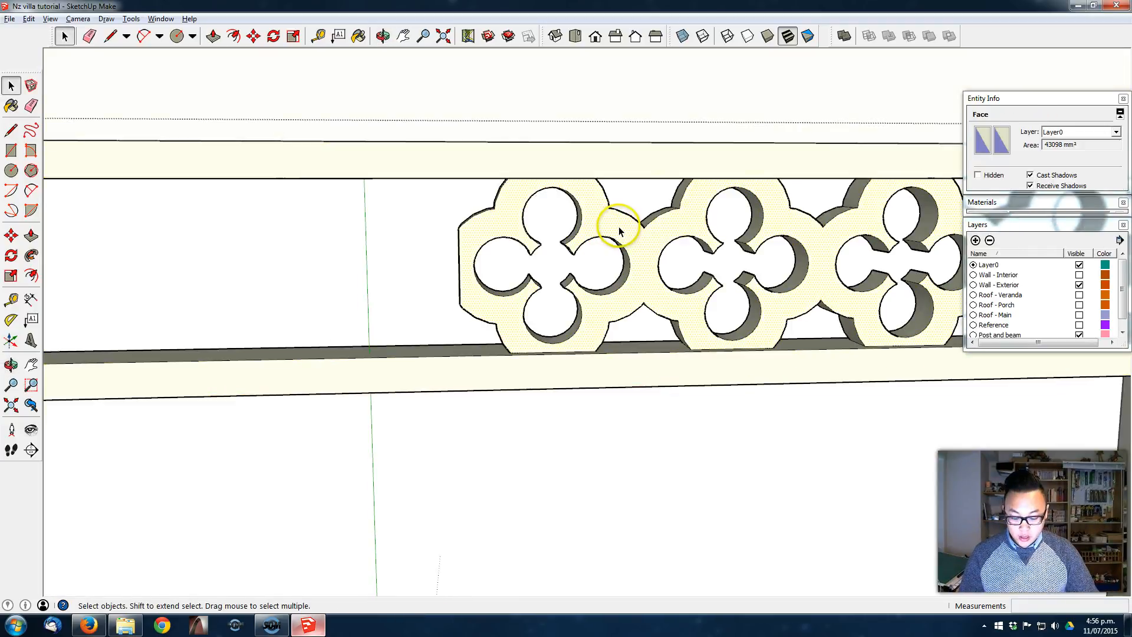
{"action": "key", "text": "l"}
{"action": "middle_click_drag", "start_coordinate": [618, 231], "coordinate": [642, 226]}
{"action": "left_click", "coordinate": [641, 226]}
{"action": "key", "text": "space"}
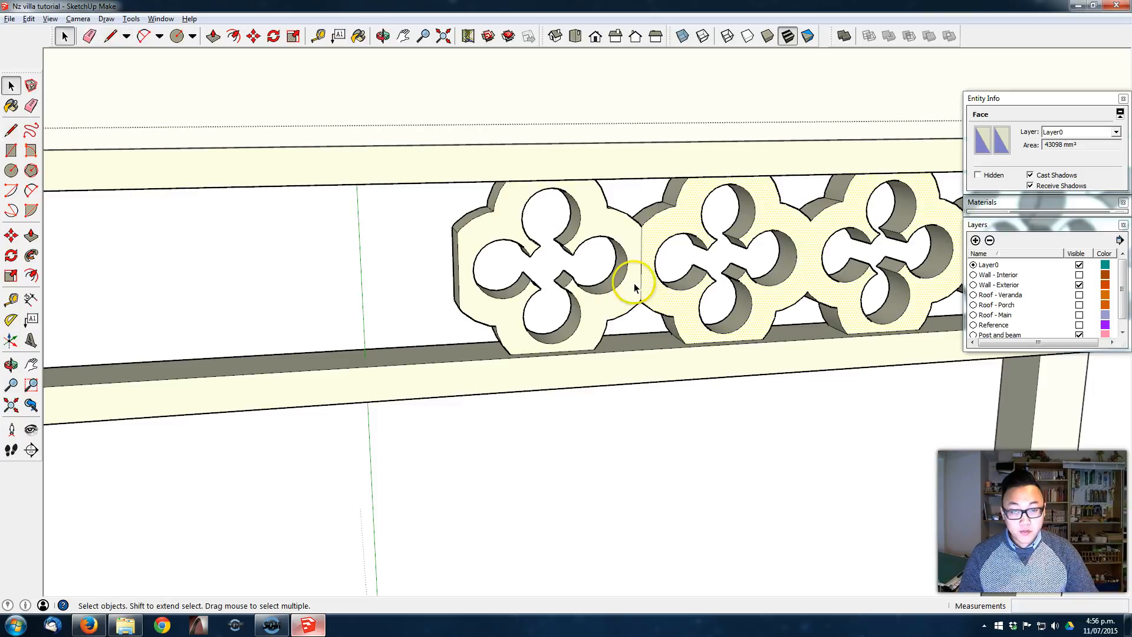
Step: Copy the separated end motif about 105 mm along the frame and repeat the copy with *8
{"action": "key", "text": "m"}
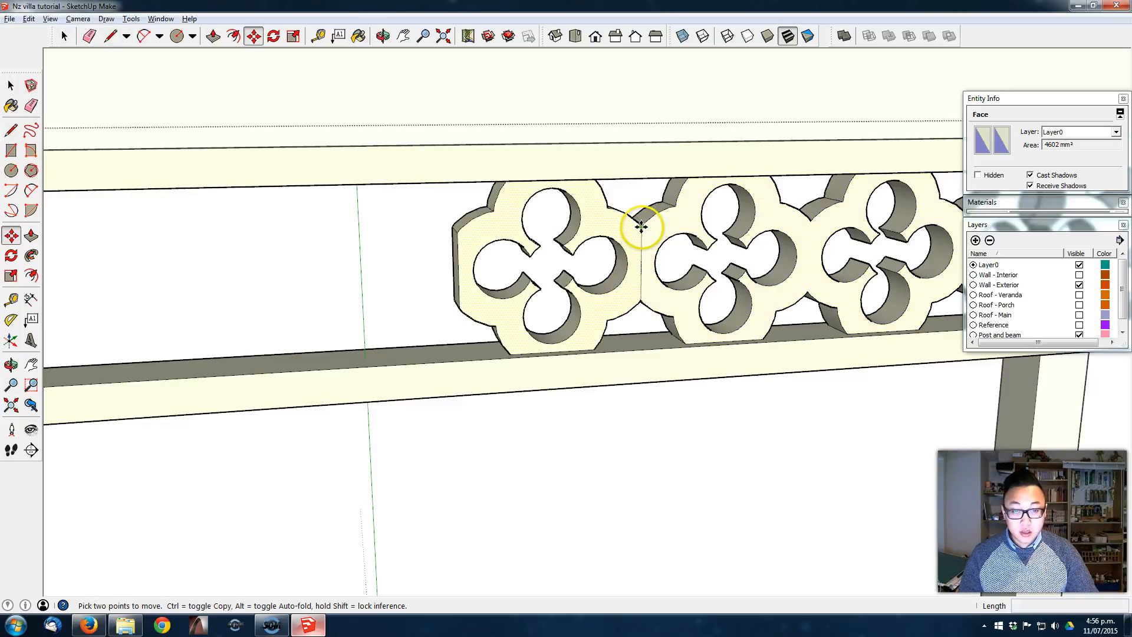
{"action": "left_click", "coordinate": [641, 226]}
{"action": "key", "text": "ctrl"}
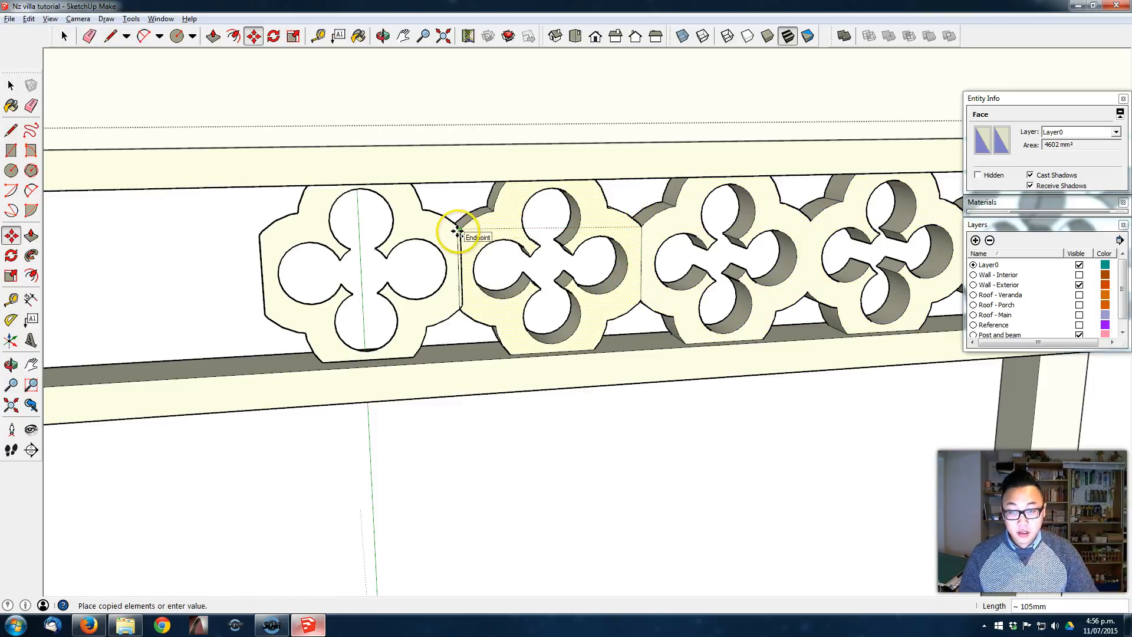
{"action": "left_click", "coordinate": [457, 231]}
{"action": "middle_click_drag", "start_coordinate": [517, 271], "coordinate": [850, 300]}
{"action": "scroll", "coordinate": [373, 266], "scroll_direction": "down", "scroll_amount": 2}
{"action": "scroll", "coordinate": [628, 325], "scroll_direction": "down", "scroll_amount": 1}
{"action": "scroll", "coordinate": [627, 325], "scroll_direction": "down", "scroll_amount": 3}
{"action": "scroll", "coordinate": [565, 326], "scroll_direction": "up", "scroll_amount": 1}
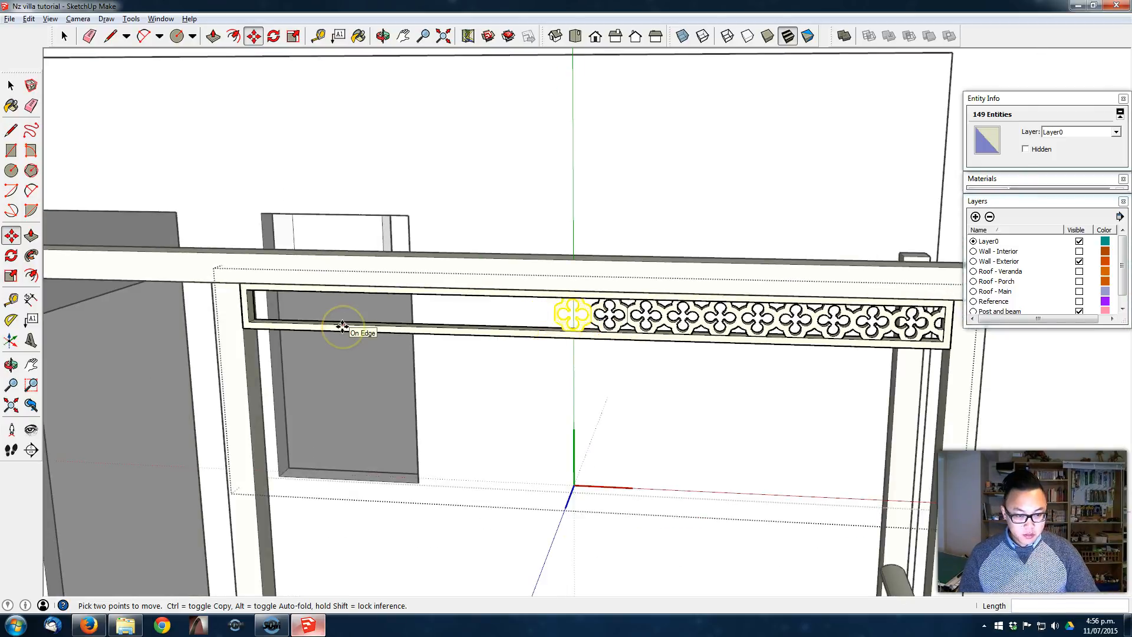
{"action": "type", "text": "8"}
{"action": "key", "text": "Return"}
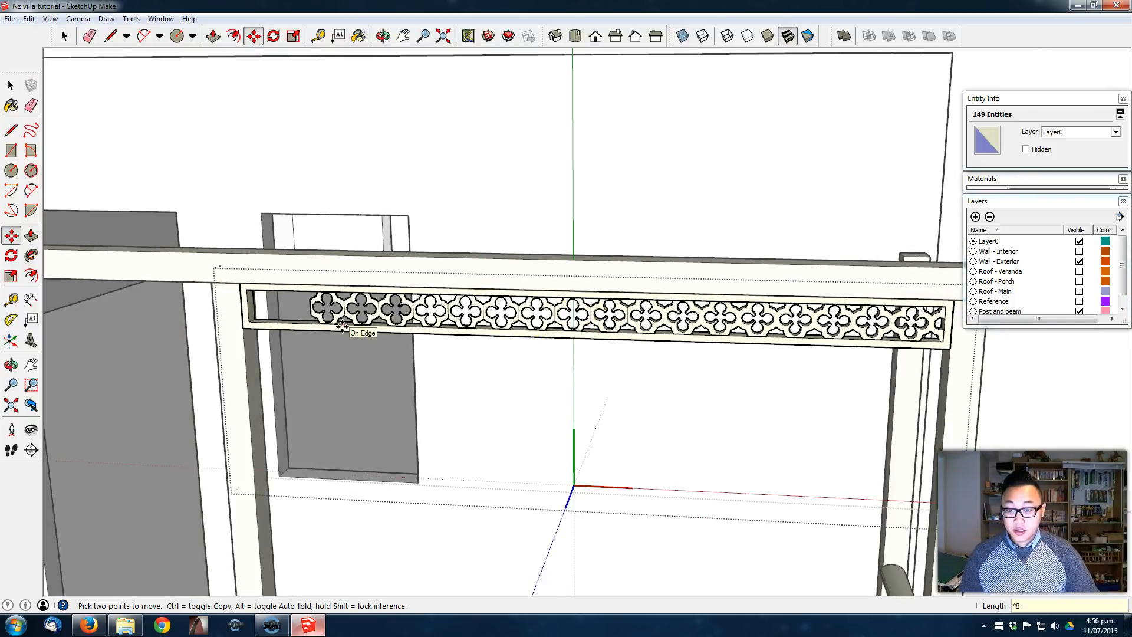
{"action": "left_click", "coordinate": [353, 329]}
Step: Copy the outermost motif about 106 mm further along the frame, repeating it until the fretwork reaches the end frame
{"action": "scroll", "coordinate": [526, 324], "scroll_direction": "up", "scroll_amount": 2}
{"action": "middle_click_drag", "start_coordinate": [526, 324], "coordinate": [722, 292], "text": "shift"}
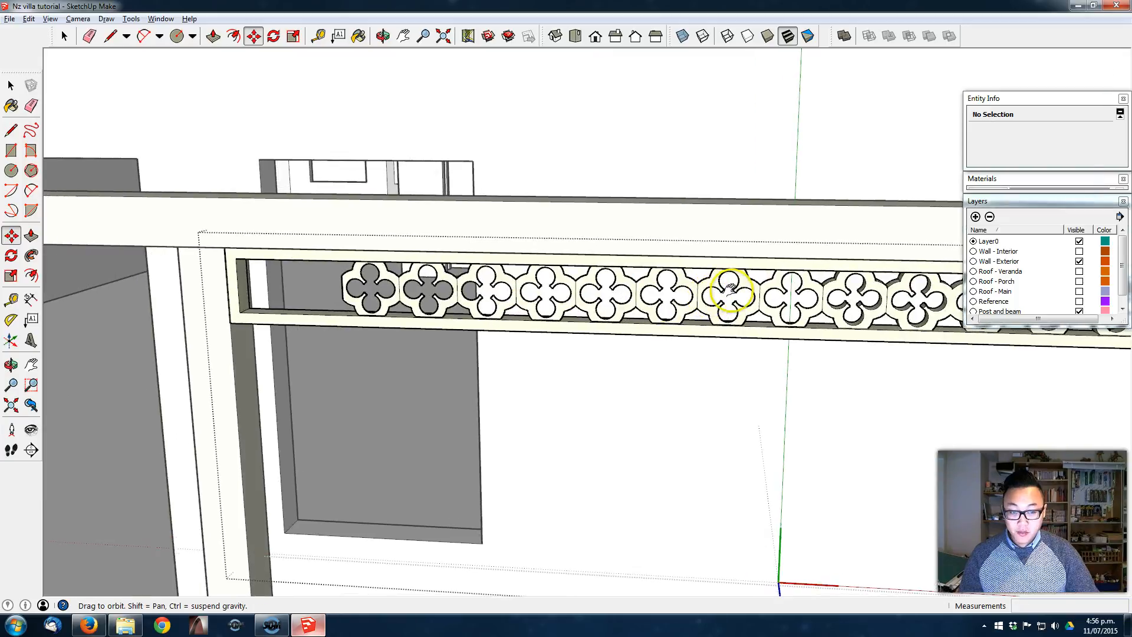
{"action": "middle_click_drag", "start_coordinate": [838, 282], "coordinate": [842, 282], "text": "shift"}
{"action": "key", "text": "space"}
{"action": "scroll", "coordinate": [359, 289], "scroll_direction": "up", "scroll_amount": 1}
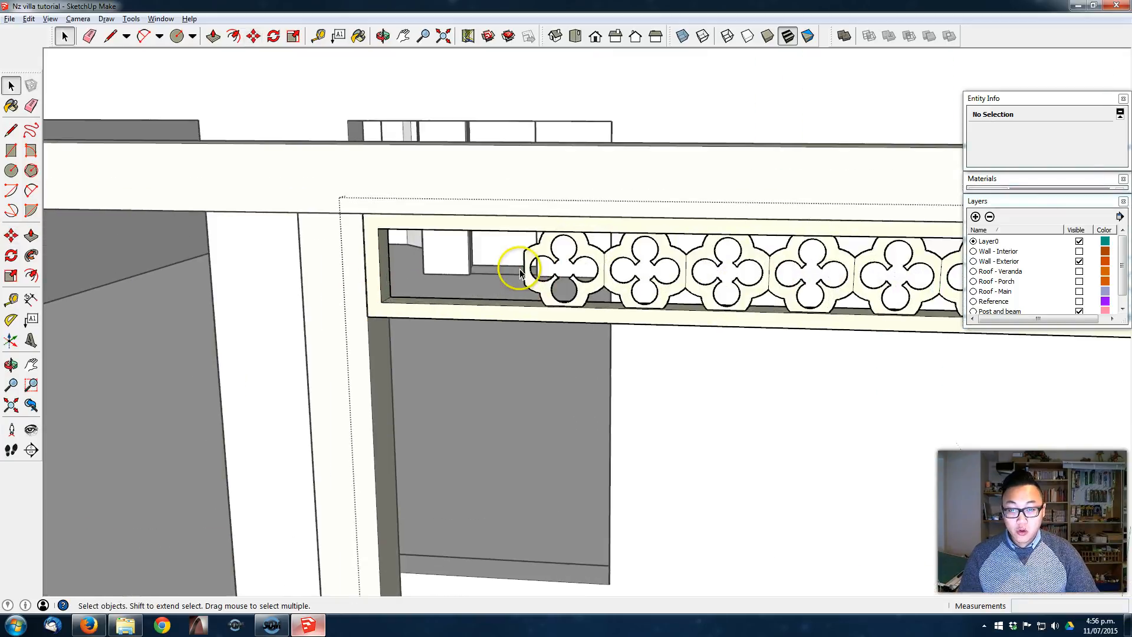
{"action": "left_click", "coordinate": [591, 256]}
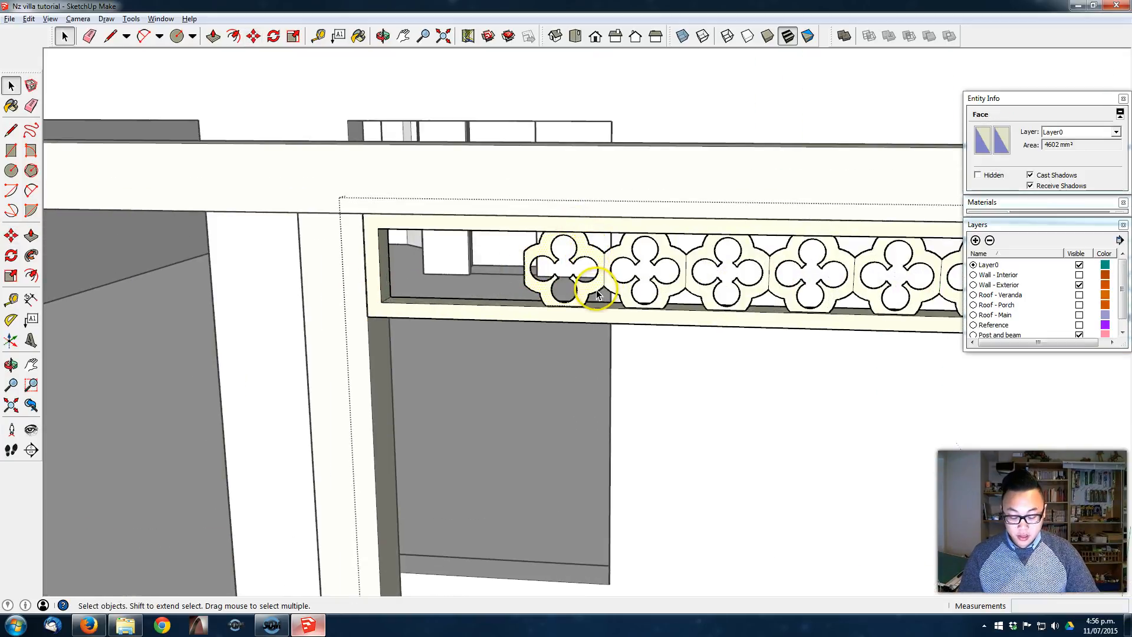
{"action": "key", "text": "m"}
{"action": "left_click", "coordinate": [606, 254]}
{"action": "key", "text": "ctrl"}
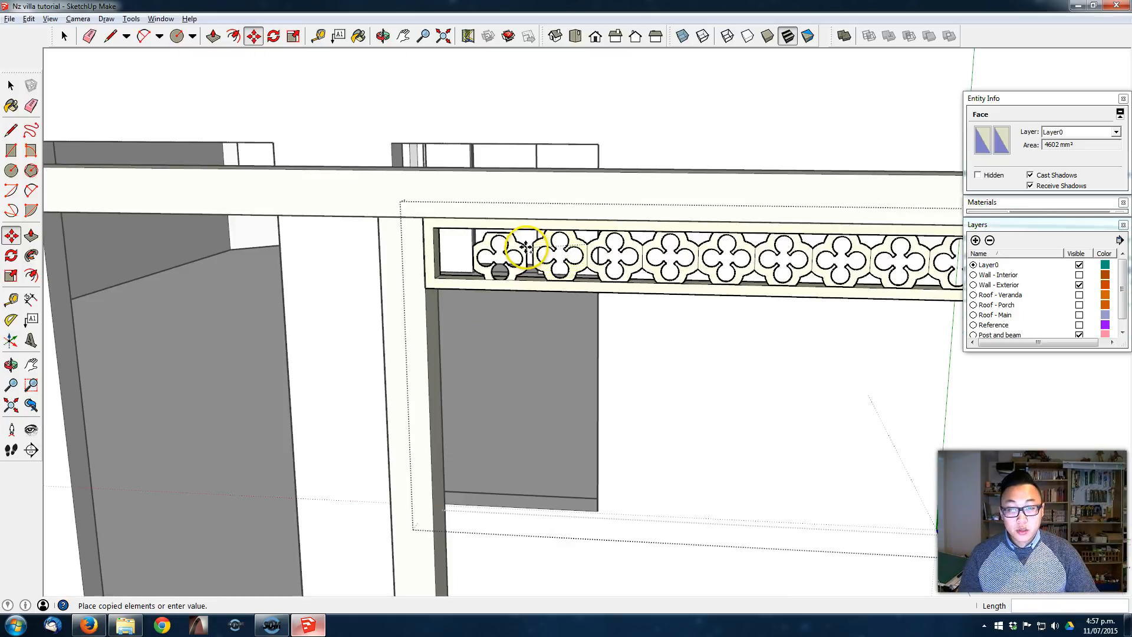
{"action": "left_click", "coordinate": [531, 243]}
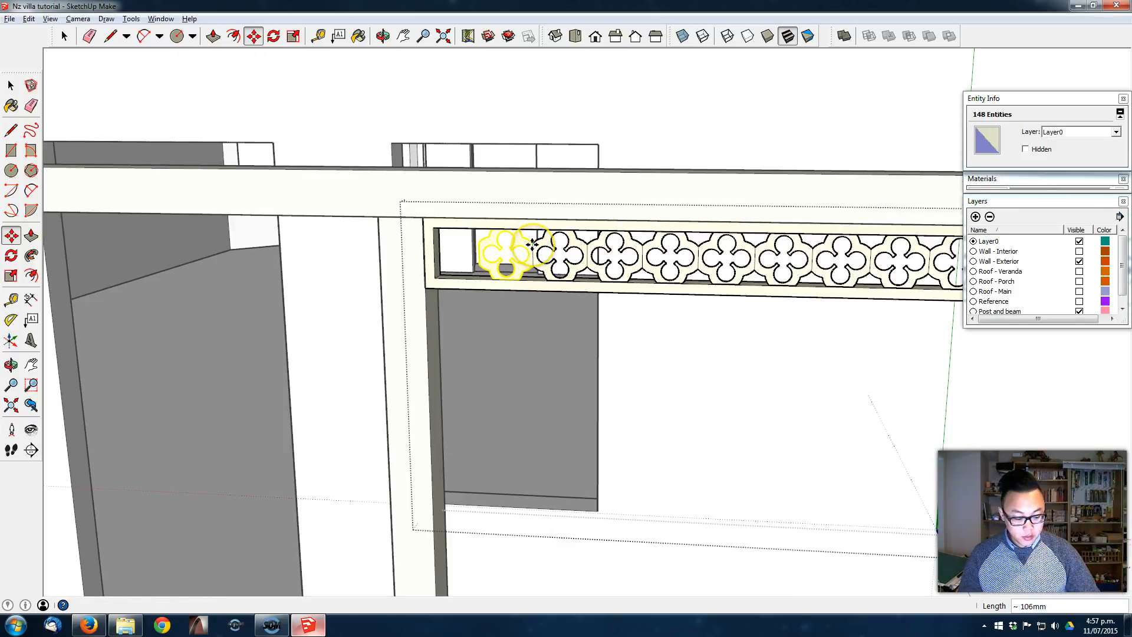
{"action": "scroll", "coordinate": [513, 246], "scroll_direction": "up", "scroll_amount": 3}
{"action": "middle_click_drag", "start_coordinate": [424, 252], "coordinate": [392, 272]}
{"action": "middle_click_drag", "start_coordinate": [620, 283], "coordinate": [389, 219]}
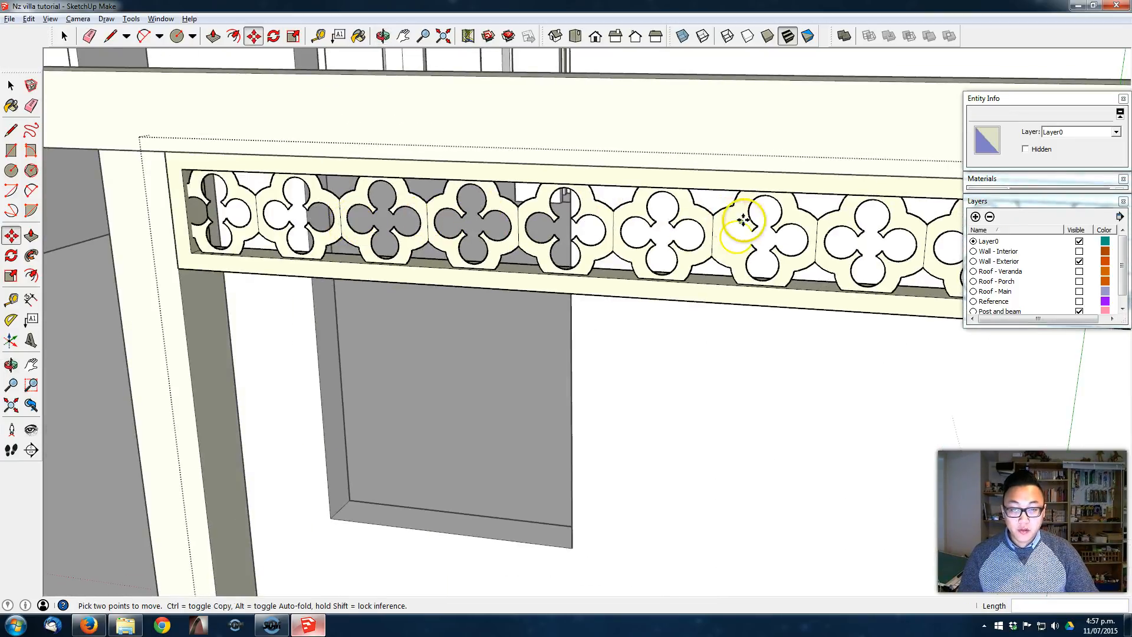
{"action": "scroll", "coordinate": [515, 288], "scroll_direction": "down", "scroll_amount": 5}
{"action": "middle_click_drag", "start_coordinate": [344, 263], "coordinate": [518, 372]}
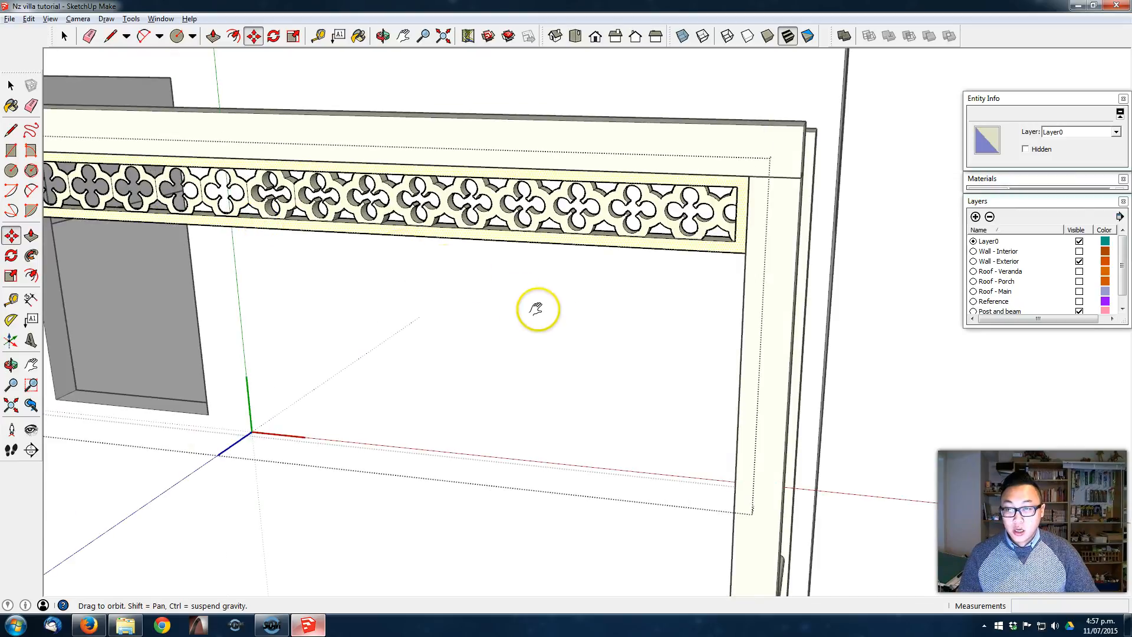
Step: Erase the vertical dividing lines between the copied motifs to join their faces
{"action": "middle_click_drag", "start_coordinate": [594, 330], "coordinate": [642, 340], "text": "shift"}
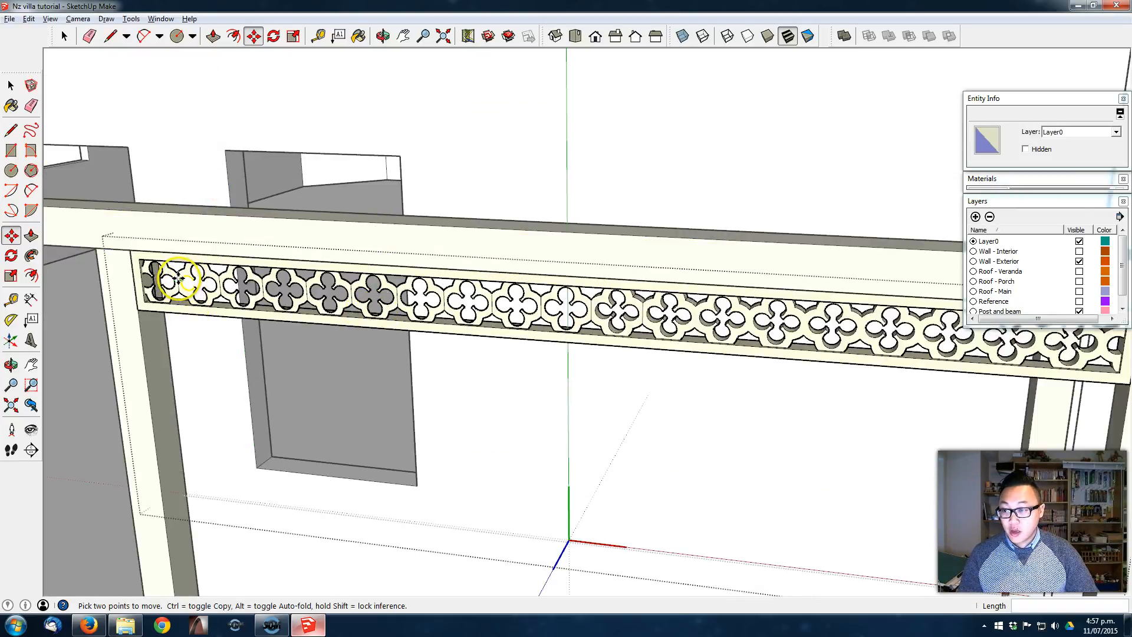
{"action": "key", "text": "e"}
{"action": "left_click_drag", "start_coordinate": [177, 274], "coordinate": [655, 308]}
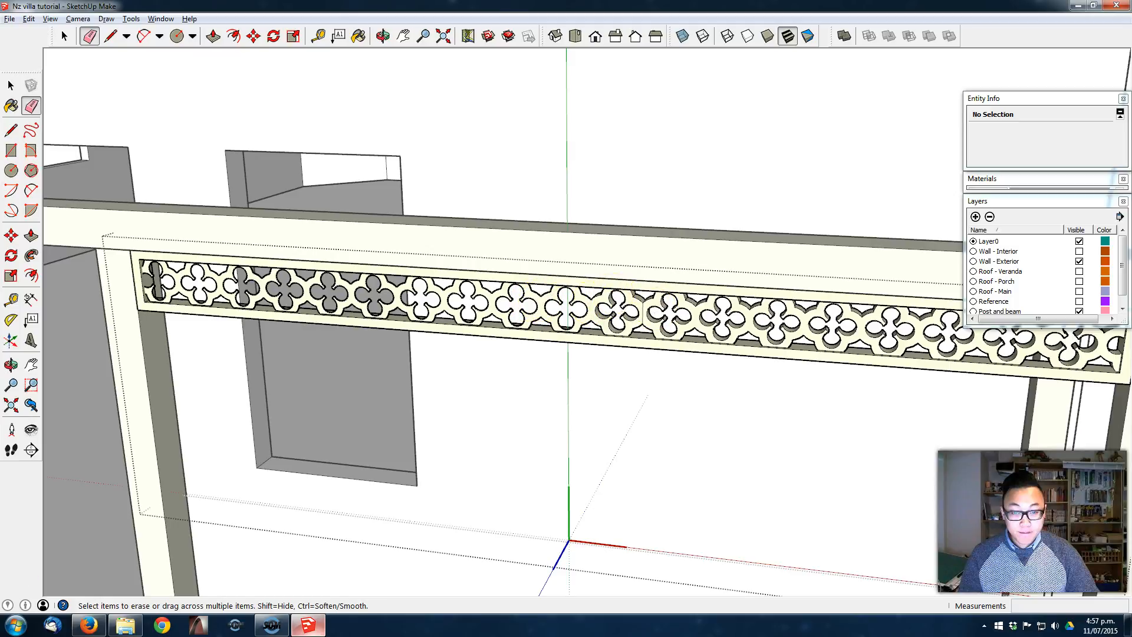
Step: Push/Pull the copied fretwork face about 14 mm to match the thickness of the original motifs
{"action": "scroll", "coordinate": [607, 298], "scroll_direction": "up", "scroll_amount": 3}
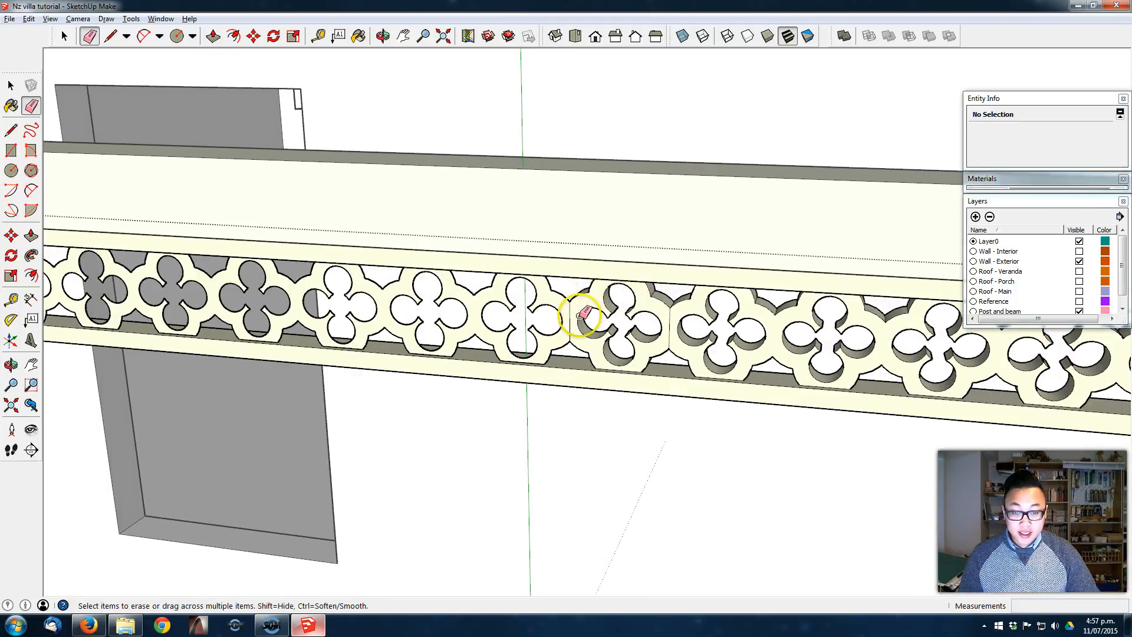
{"action": "middle_click_drag", "start_coordinate": [541, 308], "coordinate": [495, 316]}
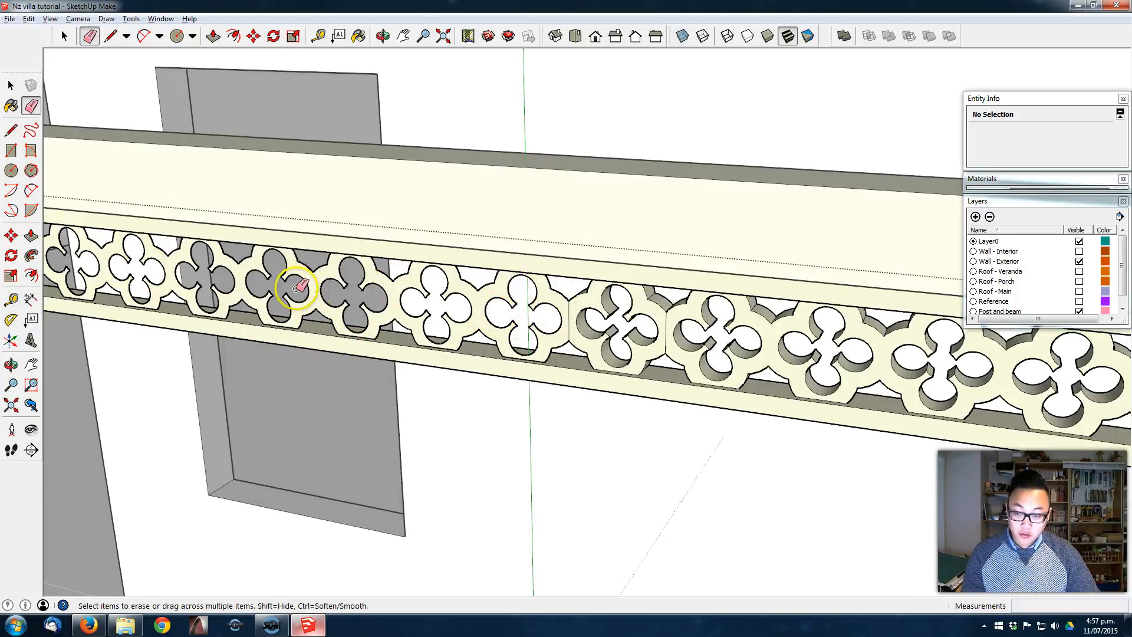
{"action": "key", "text": "p"}
{"action": "scroll", "coordinate": [544, 279], "scroll_direction": "up", "scroll_amount": 4}
{"action": "middle_click_drag", "start_coordinate": [545, 281], "coordinate": [701, 354]}
{"action": "left_click", "coordinate": [494, 316]}
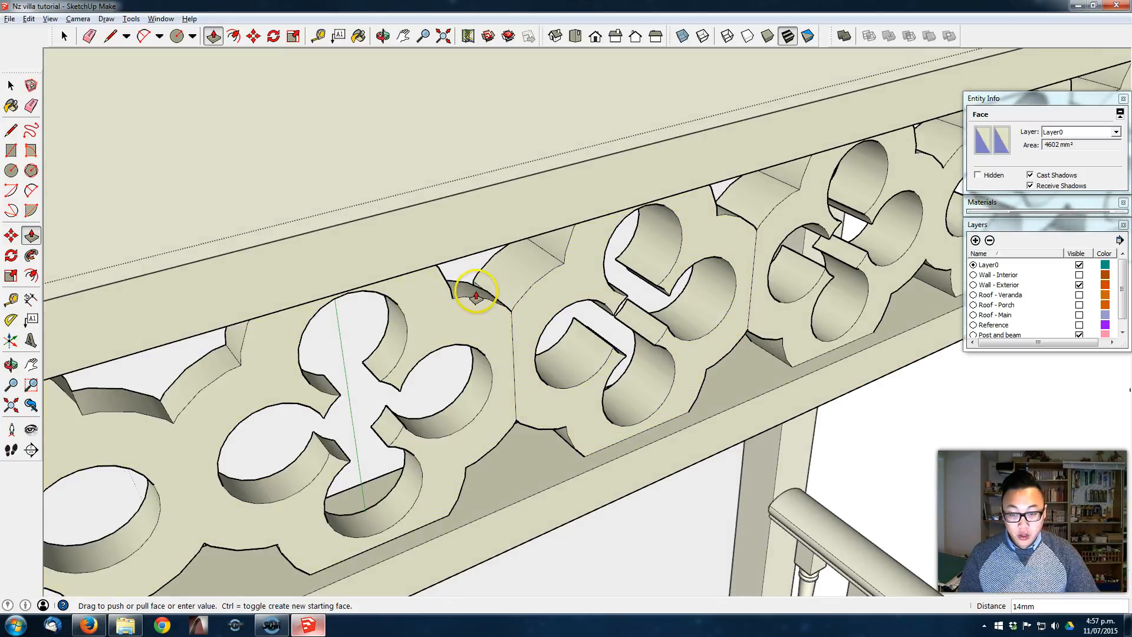
{"action": "left_click", "coordinate": [486, 263]}
Step: Erase the leftover dividing lines beside the original end motif and finish editing the lacework panel
{"action": "mouse_move", "coordinate": [498, 316]}
{"action": "middle_mouse_down"}
{"action": "mouse_move", "coordinate": [470, 319]}
{"action": "mouse_move", "coordinate": [786, 404]}
{"action": "mouse_move", "coordinate": [1025, 386]}
{"action": "mouse_move", "coordinate": [437, 390]}
{"action": "mouse_move", "coordinate": [550, 328]}
{"action": "mouse_move", "coordinate": [490, 321]}
{"action": "mouse_move", "coordinate": [341, 391]}
{"action": "mouse_move", "coordinate": [424, 316]}
{"action": "mouse_move", "coordinate": [417, 377]}
{"action": "mouse_move", "coordinate": [464, 308]}
{"action": "middle_mouse_up"}
{"action": "key", "text": "e"}
{"action": "scroll", "coordinate": [409, 397], "scroll_direction": "up", "scroll_amount": 1}
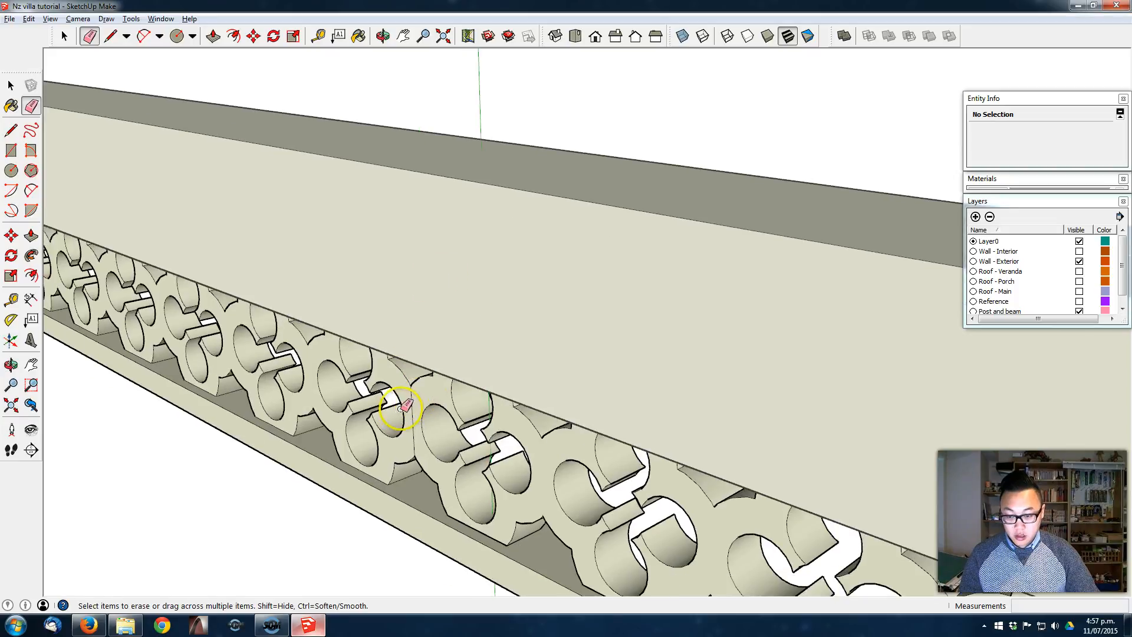
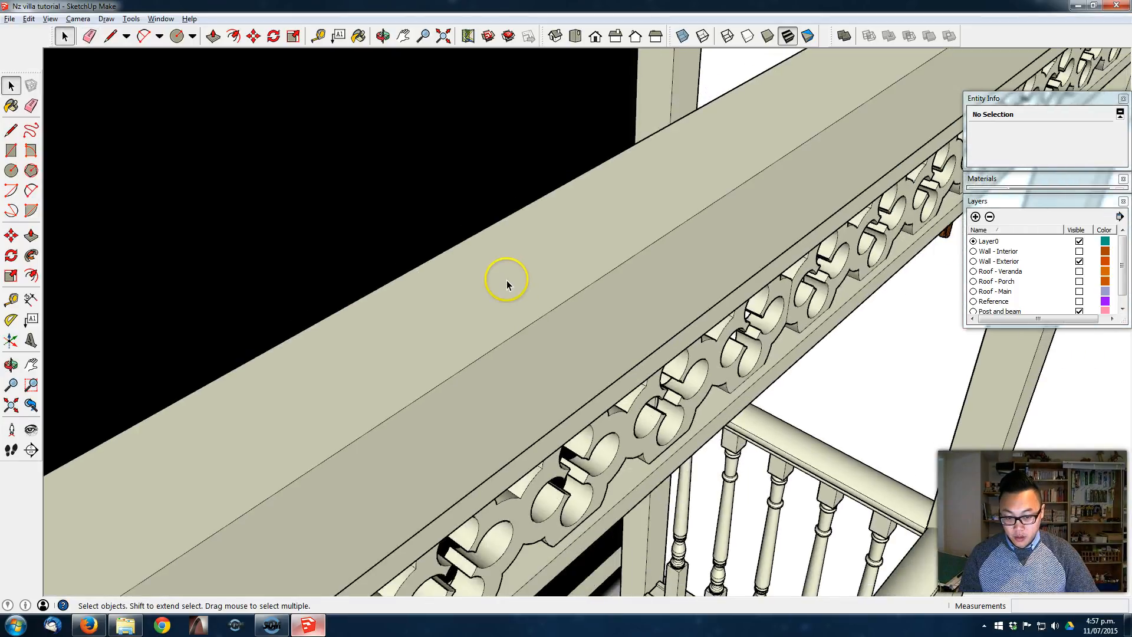
{"action": "middle_click_drag", "start_coordinate": [419, 258], "coordinate": [345, 148]}
{"action": "scroll", "coordinate": [345, 149], "scroll_direction": "down", "scroll_amount": 2}
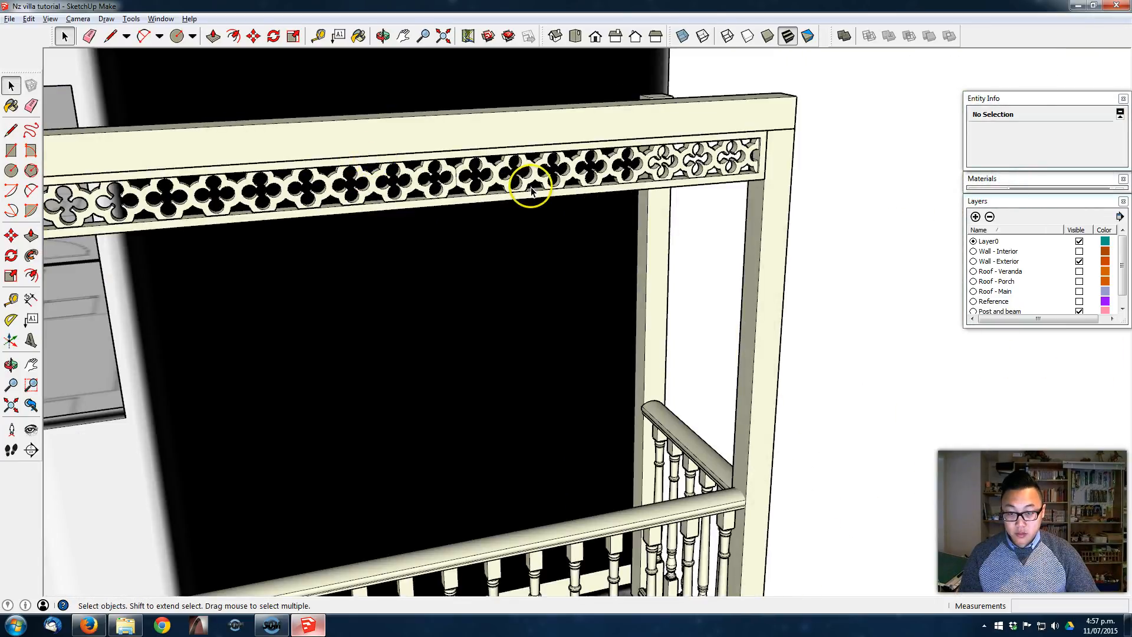
{"action": "scroll", "coordinate": [451, 168], "scroll_direction": "up", "scroll_amount": 4}
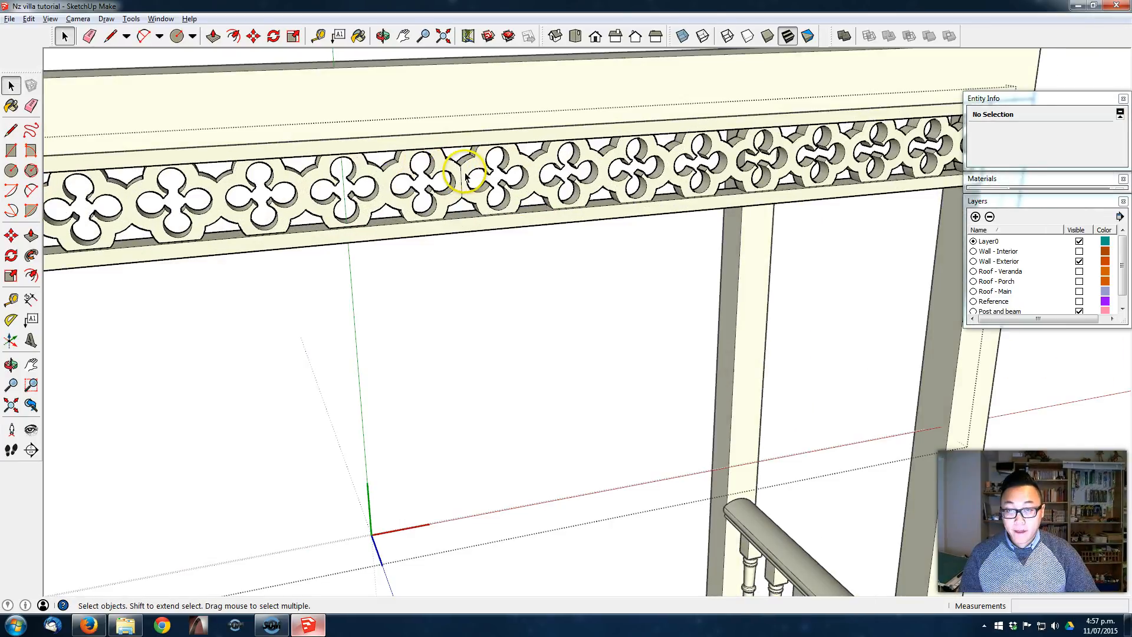
{"action": "key", "text": "e"}
{"action": "left_click", "coordinate": [461, 180]}
{"action": "key", "text": "space"}
{"action": "key", "text": "Escape"}
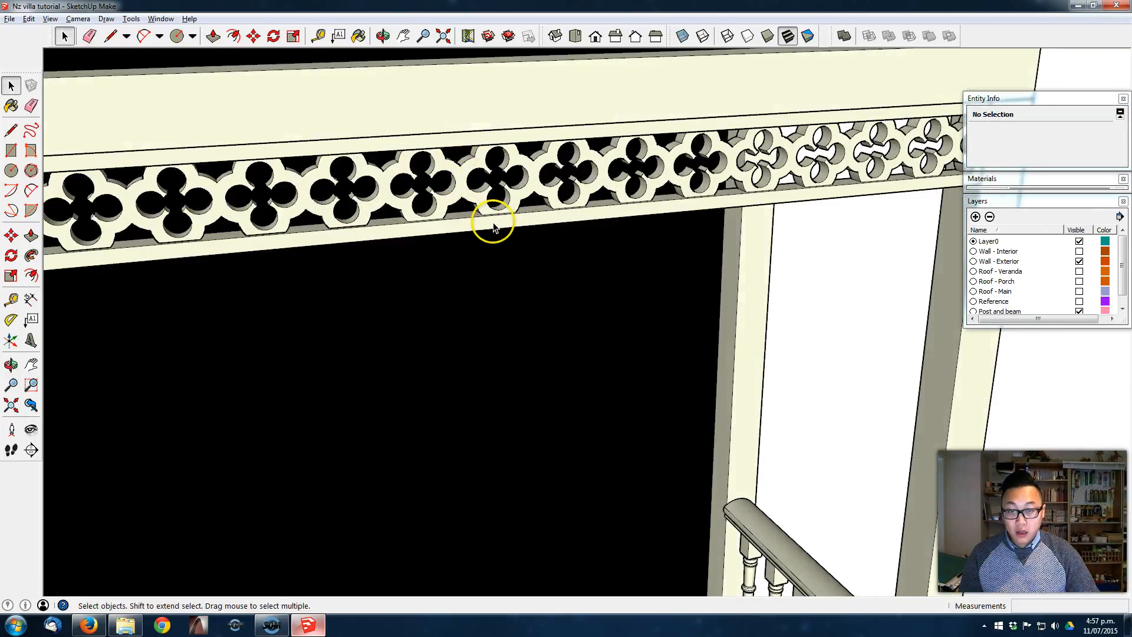
Step: Copy the completed Lacework _02 panel about 2167 mm along the beam into the adjacent veranda bay
{"action": "scroll", "coordinate": [491, 218], "scroll_direction": "down", "scroll_amount": 2}
{"action": "middle_click_drag", "start_coordinate": [491, 221], "coordinate": [483, 268]}
{"action": "scroll", "coordinate": [581, 334], "scroll_direction": "down", "scroll_amount": 2}
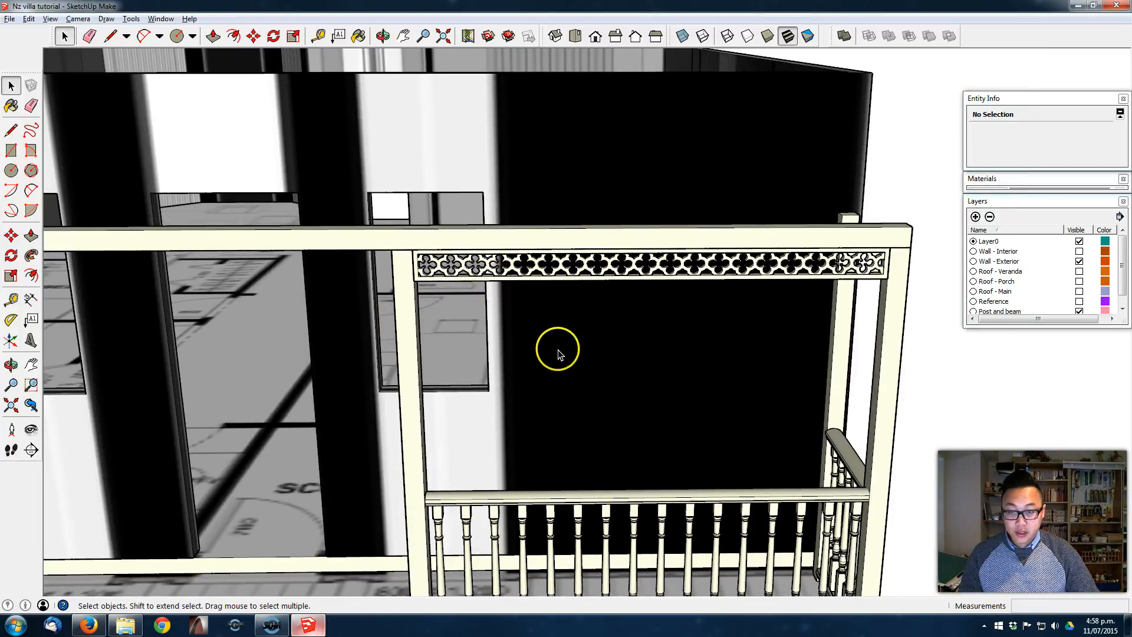
{"action": "left_click", "coordinate": [796, 288]}
{"action": "right_click", "coordinate": [794, 286]}
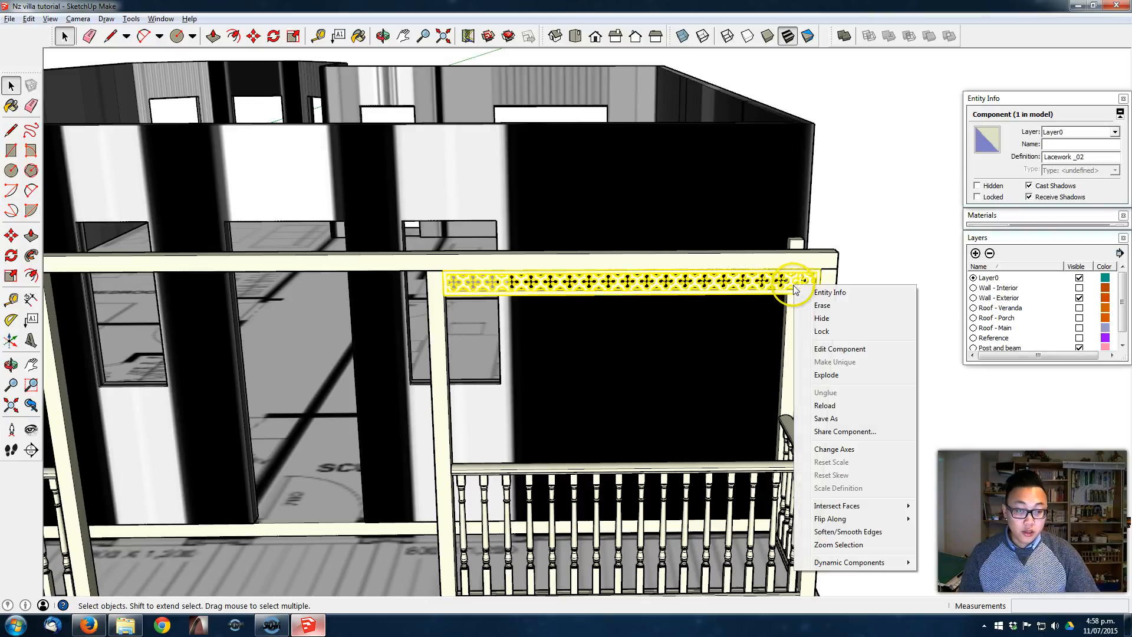
{"action": "left_click", "coordinate": [810, 299]}
{"action": "key", "text": "m"}
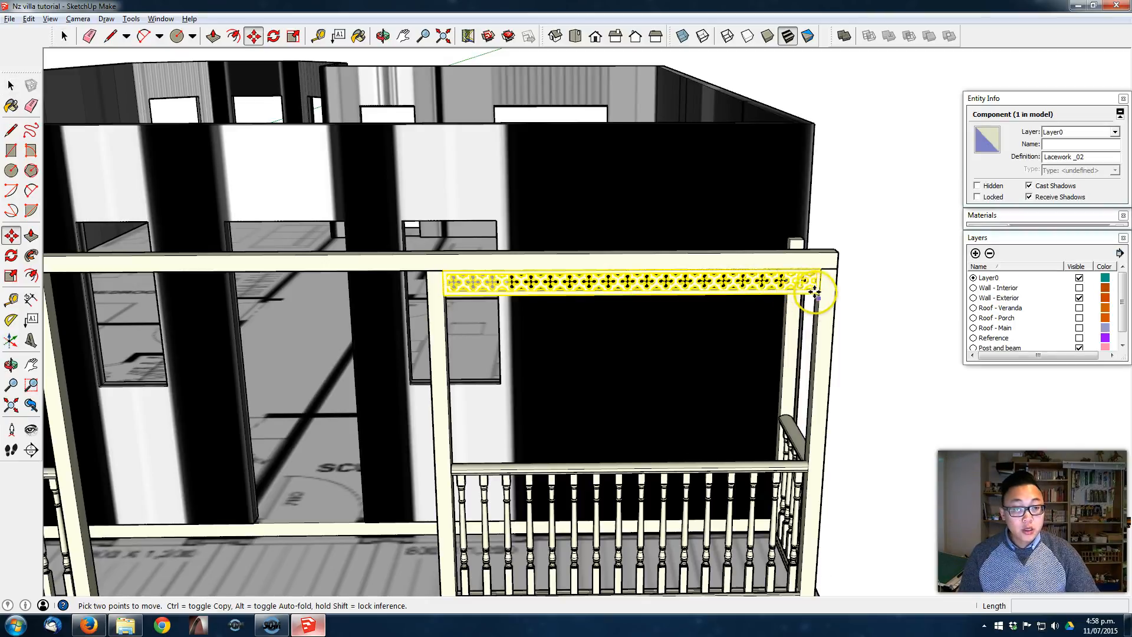
{"action": "left_click", "coordinate": [813, 294]}
{"action": "key", "text": "ctrl"}
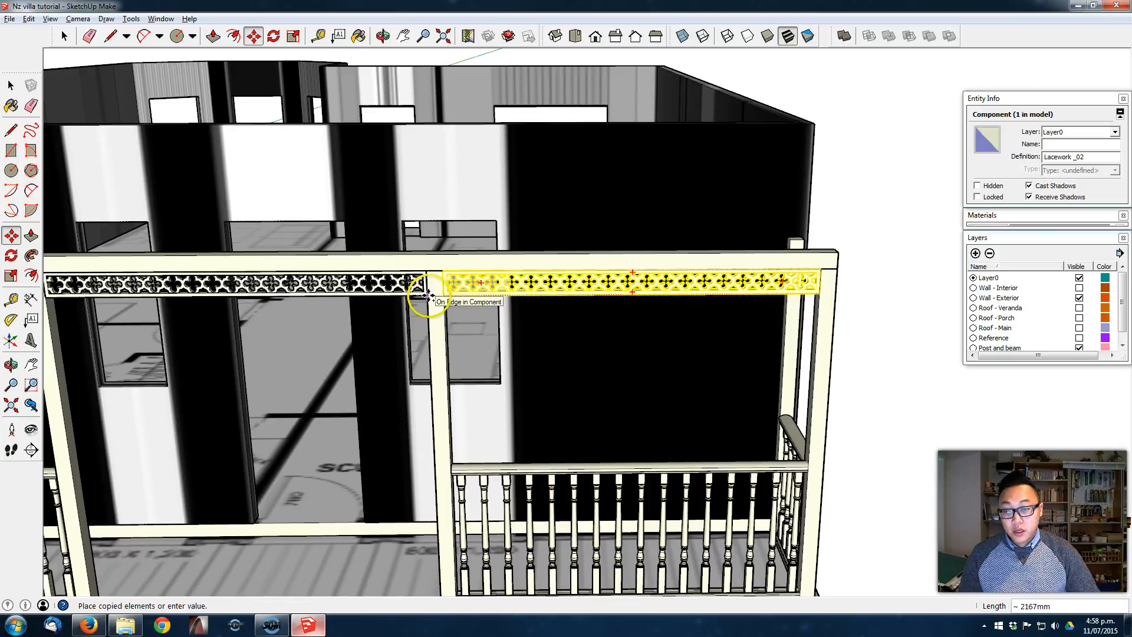
{"action": "left_click", "coordinate": [429, 294]}
{"action": "middle_click_drag", "start_coordinate": [392, 321], "coordinate": [785, 313]}
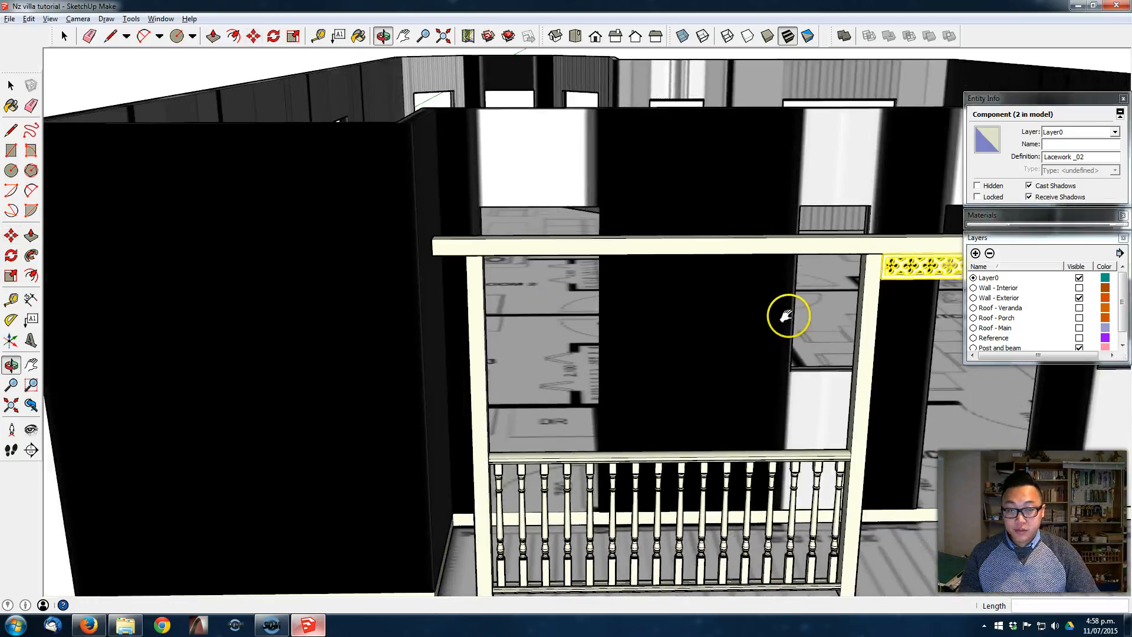
Step: Copy the Lacework _02 panel into the remaining front veranda bay beside the house's projecting wall
{"action": "left_click", "coordinate": [878, 281]}
{"action": "key", "text": "ctrl"}
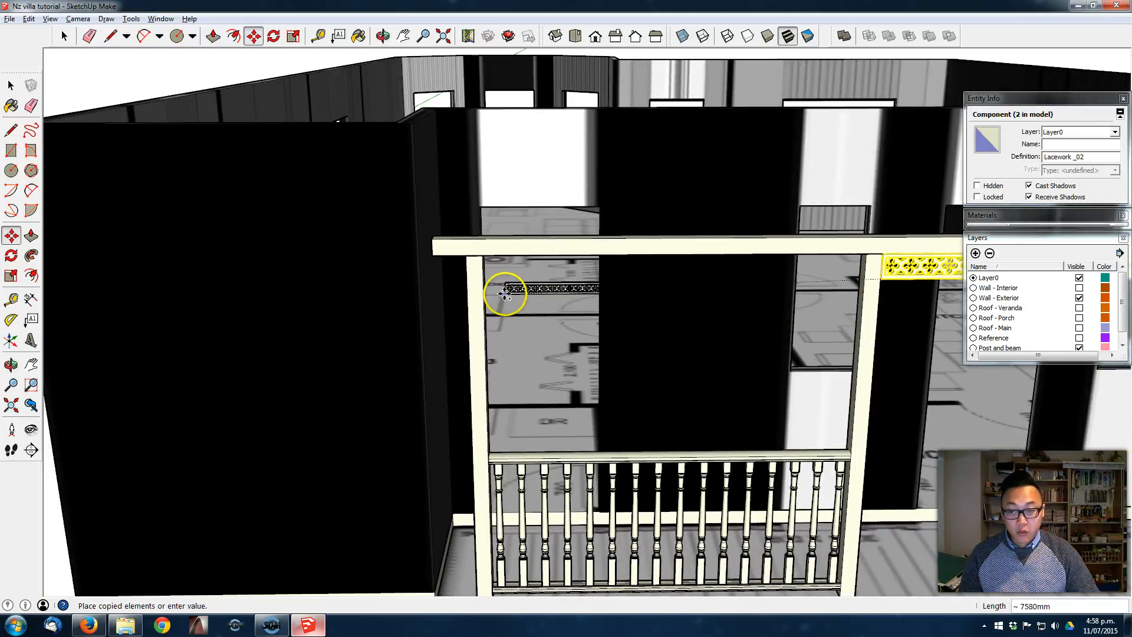
{"action": "left_click", "coordinate": [485, 287]}
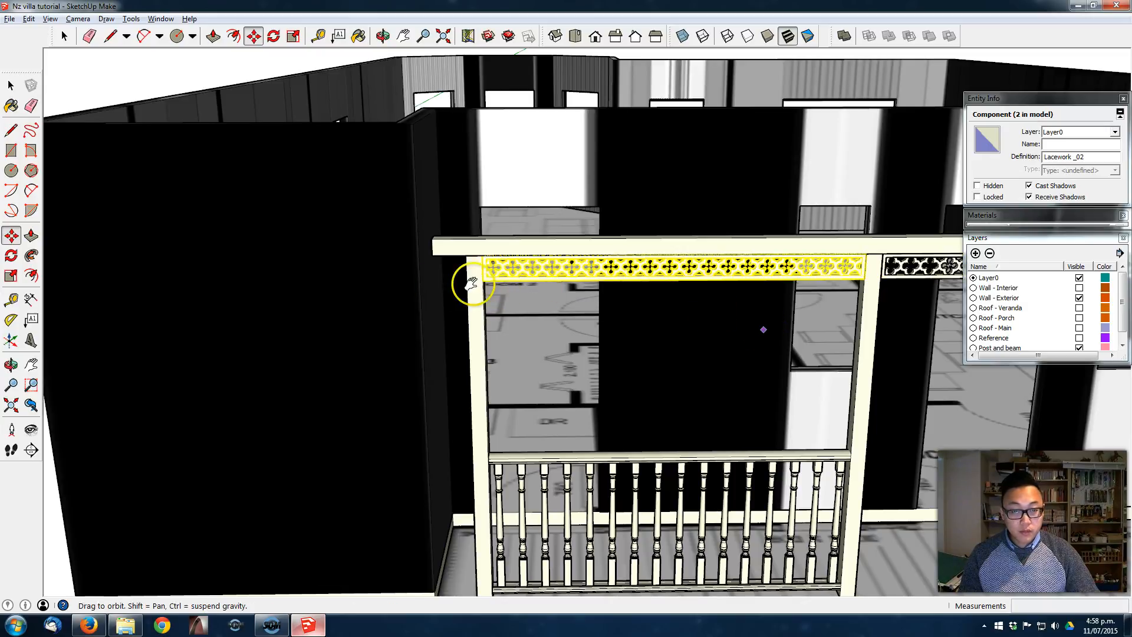
{"action": "scroll", "coordinate": [618, 259], "scroll_direction": "down", "scroll_amount": 5}
{"action": "key", "text": "space"}
{"action": "left_click", "coordinate": [766, 274]}
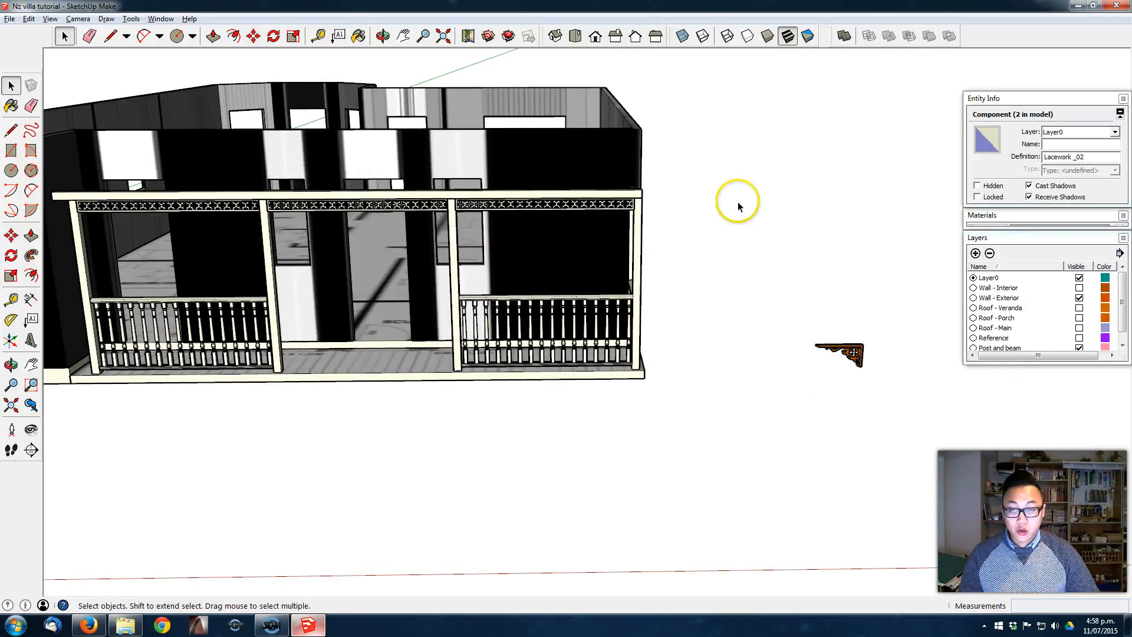
Step: Move the loose Lacework _01 bracket into the upper corner of the front veranda's end bay, against the corner post beneath the fretwork panel
{"action": "left_click", "coordinate": [855, 354]}
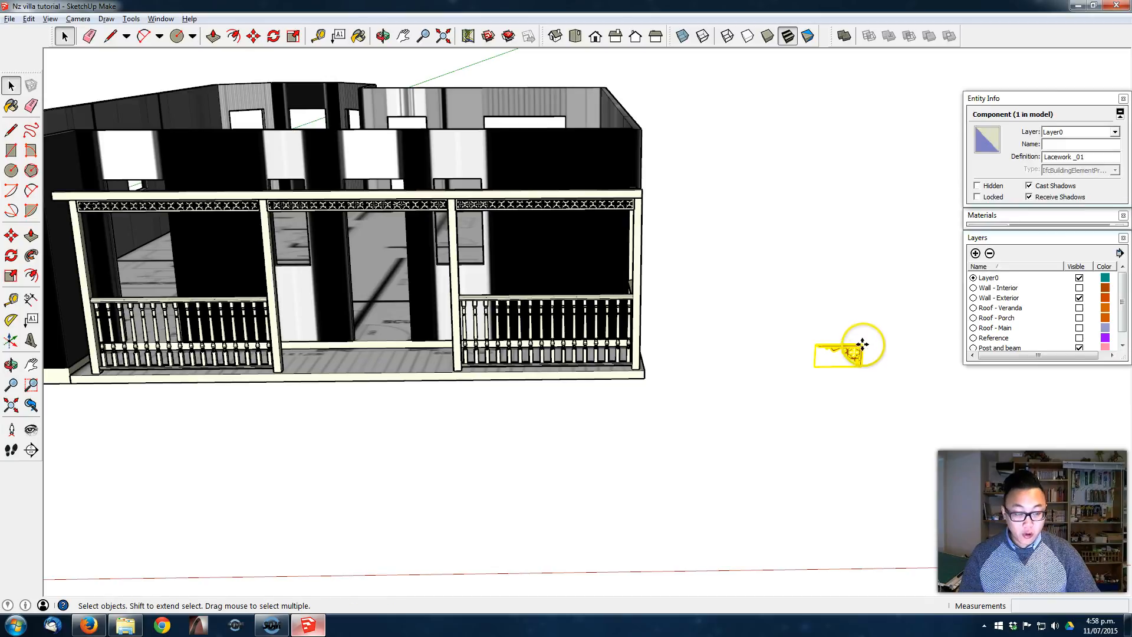
{"action": "key", "text": "m"}
{"action": "left_click", "coordinate": [862, 348]}
{"action": "scroll", "coordinate": [630, 224], "scroll_direction": "up", "scroll_amount": 3}
{"action": "scroll", "coordinate": [629, 202], "scroll_direction": "up", "scroll_amount": 3}
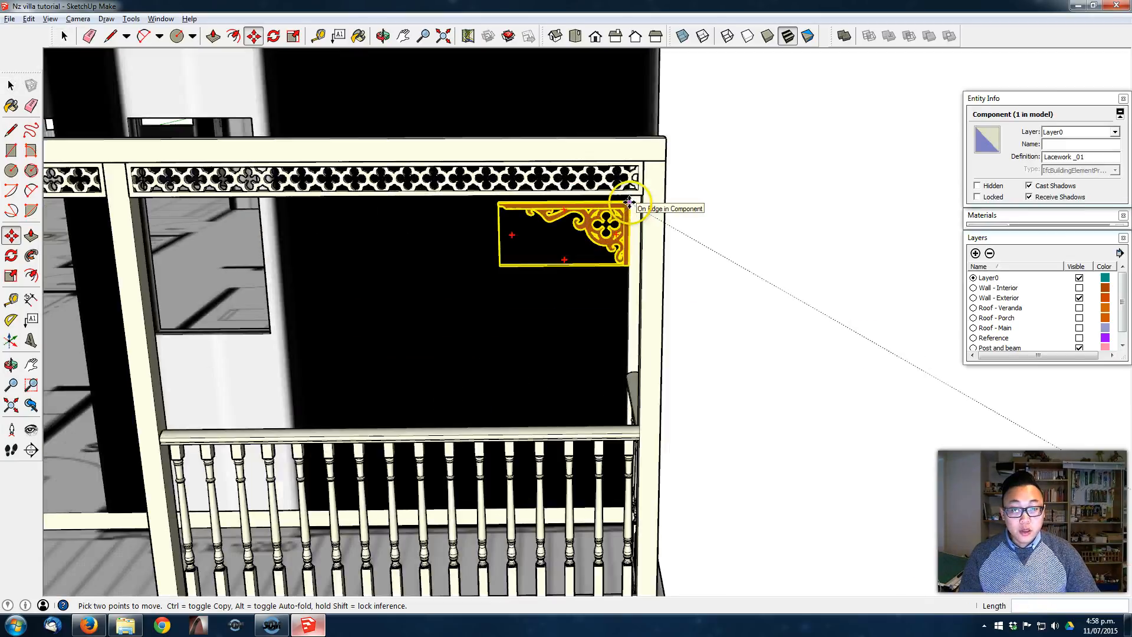
{"action": "left_click", "coordinate": [642, 195]}
{"action": "key", "text": "space"}
{"action": "left_click", "coordinate": [796, 249]}
{"action": "scroll", "coordinate": [616, 245], "scroll_direction": "down", "scroll_amount": 2}
{"action": "middle_click_drag", "start_coordinate": [614, 245], "coordinate": [718, 268], "text": "shift"}
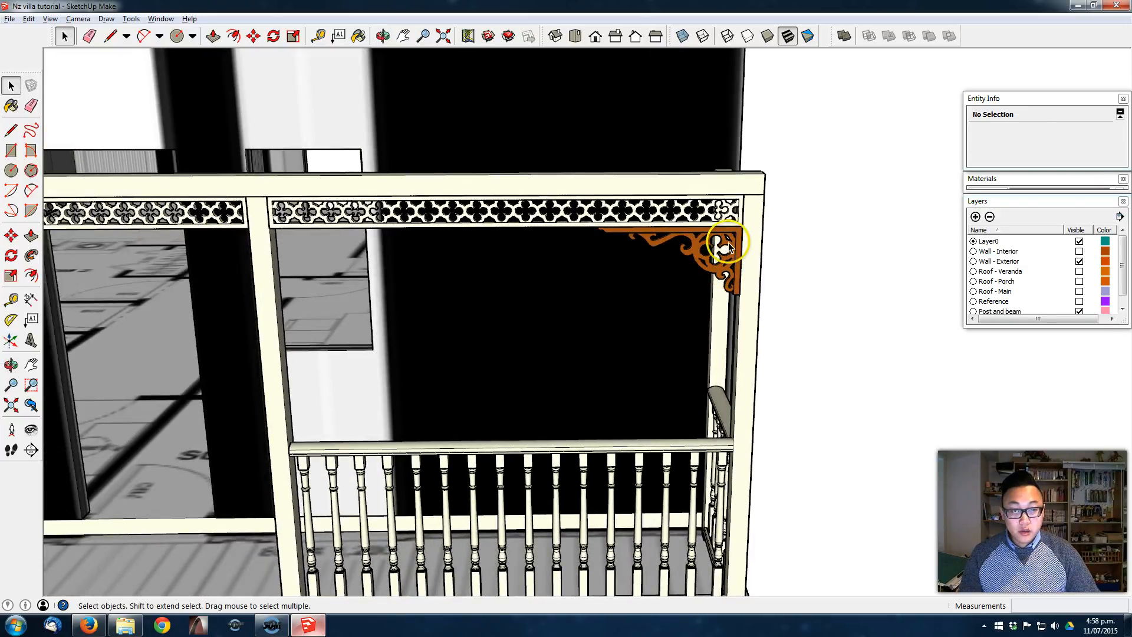
Step: Copy the Lacework _01 bracket about 2167 mm along the beam to the matching upper corner of the middle bay
{"action": "left_click", "coordinate": [718, 246]}
{"action": "key", "text": "m"}
{"action": "left_click", "coordinate": [738, 227]}
{"action": "key", "text": "ctrl"}
{"action": "left_click", "coordinate": [248, 230]}
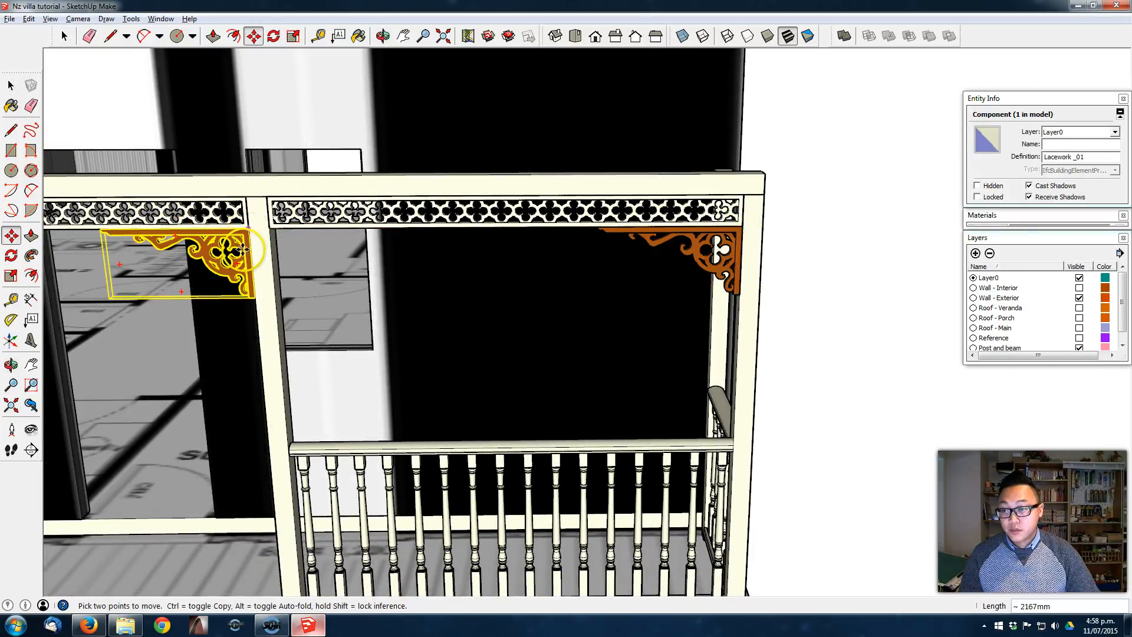
{"action": "scroll", "coordinate": [396, 273], "scroll_direction": "down", "scroll_amount": 1}
{"action": "middle_click_drag", "start_coordinate": [397, 274], "coordinate": [652, 284], "text": "shift"}
{"action": "middle_click_drag", "start_coordinate": [387, 248], "coordinate": [544, 250], "text": "shift"}
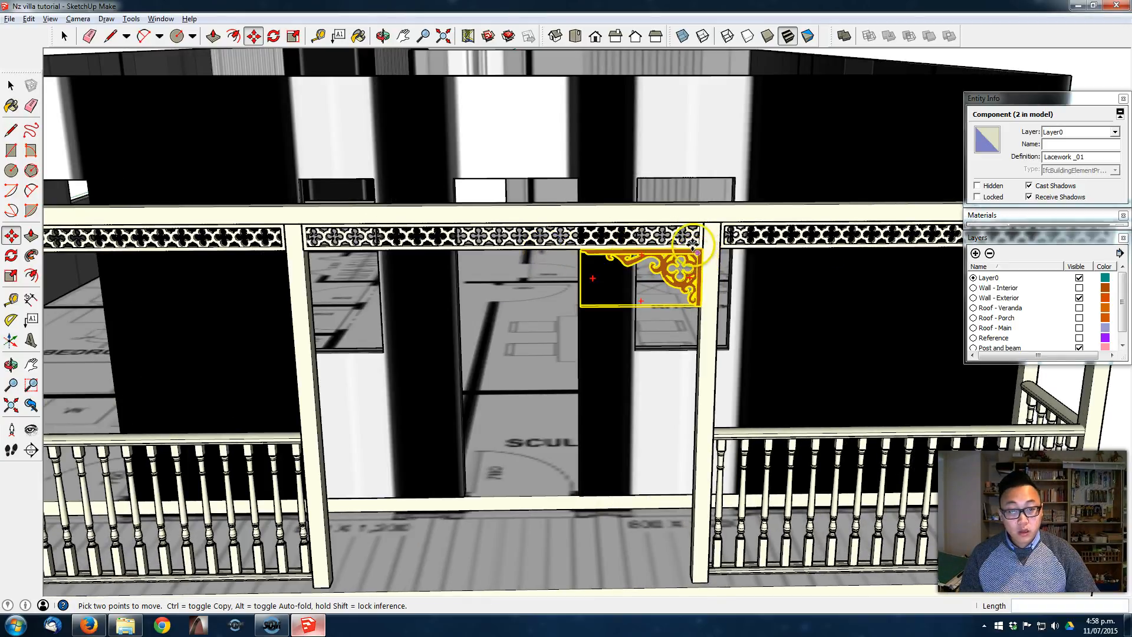
Step: Copy the middle bay's bracket to the matching upper corner of the bay beside the projecting wall
{"action": "scroll", "coordinate": [694, 254], "scroll_direction": "up", "scroll_amount": 4}
{"action": "key", "text": "ctrl"}
{"action": "left_click", "coordinate": [702, 240]}
{"action": "middle_click_drag", "start_coordinate": [348, 262], "coordinate": [706, 267], "text": "shift"}
{"action": "scroll", "coordinate": [706, 268], "scroll_direction": "down", "scroll_amount": 7}
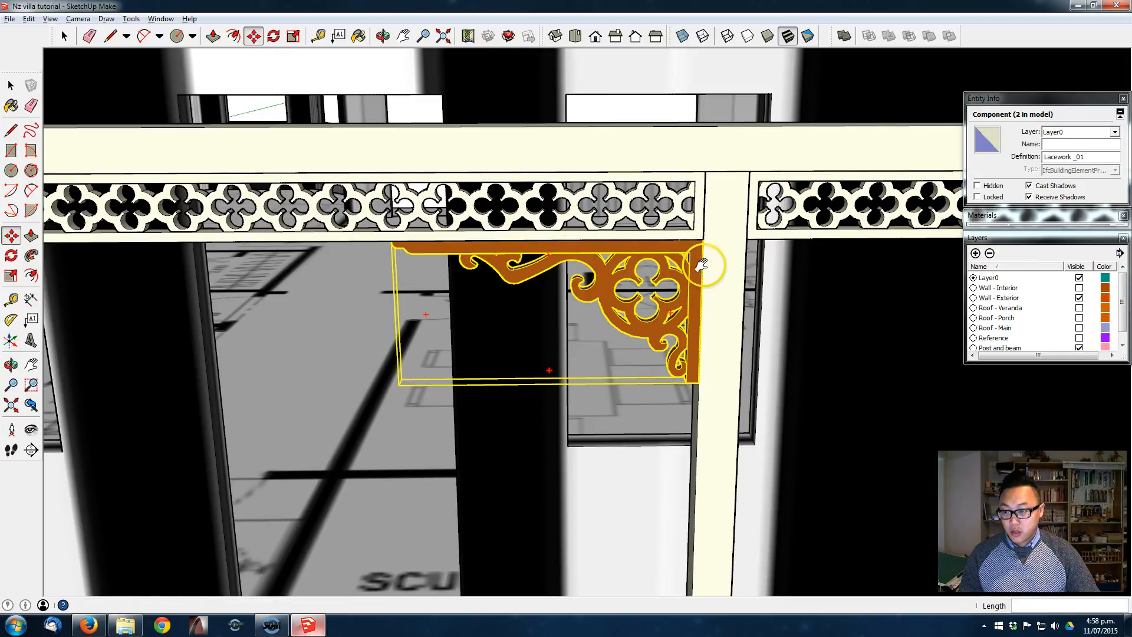
{"action": "middle_click_drag", "start_coordinate": [170, 260], "coordinate": [221, 261], "text": "shift"}
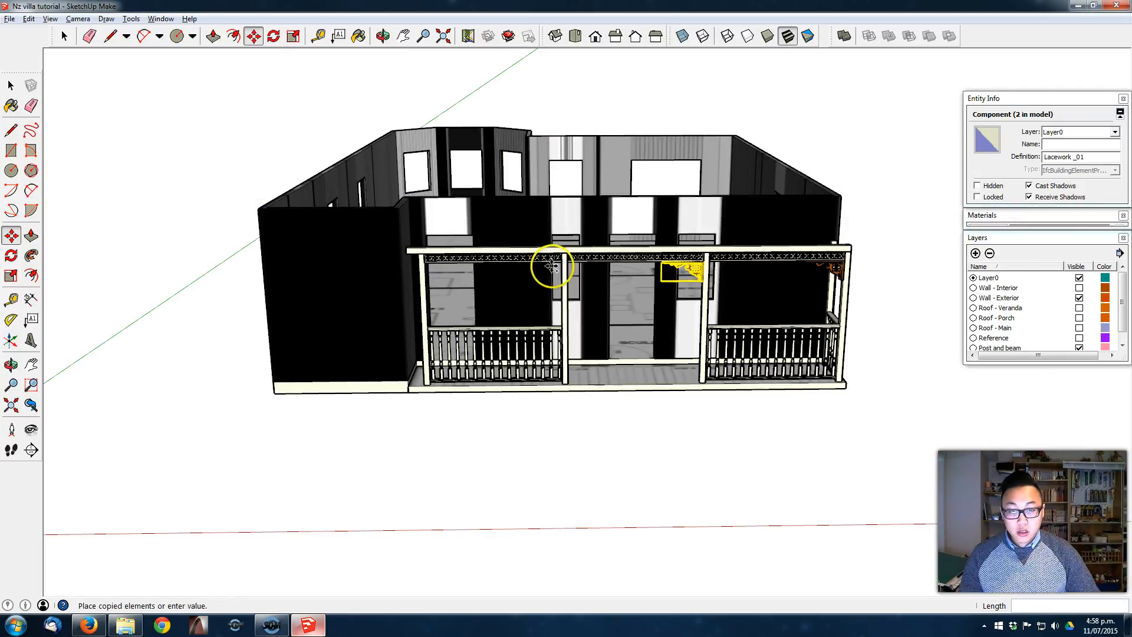
{"action": "scroll", "coordinate": [567, 258], "scroll_direction": "up", "scroll_amount": 5}
{"action": "scroll", "coordinate": [649, 275], "scroll_direction": "down", "scroll_amount": 1}
{"action": "middle_click_drag", "start_coordinate": [648, 276], "coordinate": [448, 258], "text": "shift"}
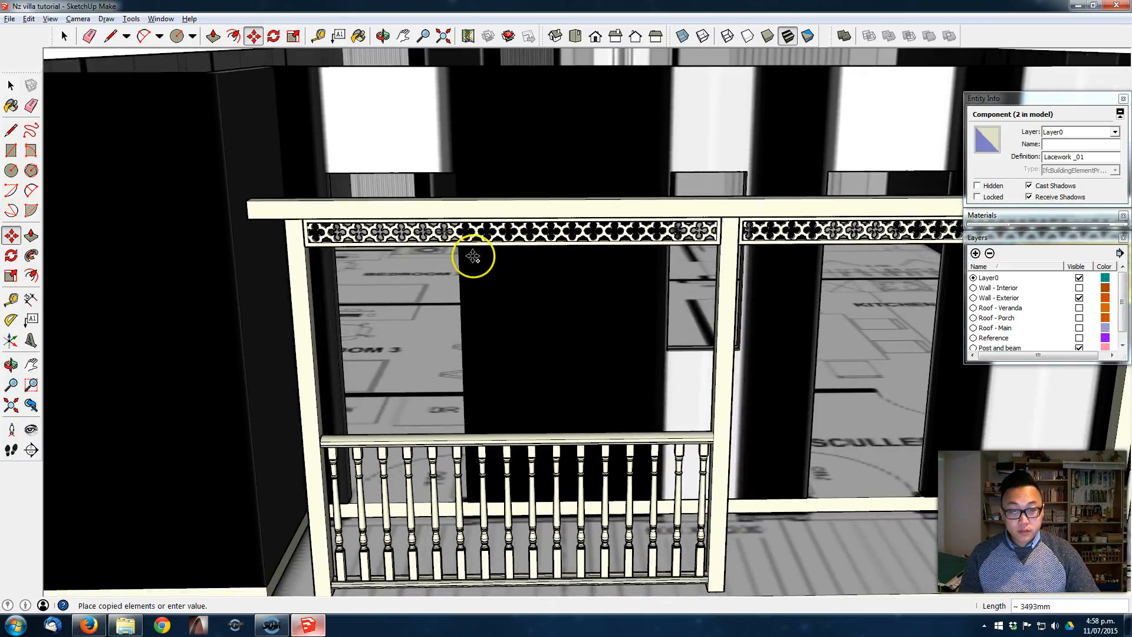
{"action": "middle_click_drag", "start_coordinate": [744, 249], "coordinate": [713, 246], "text": "shift"}
{"action": "left_click", "coordinate": [689, 246]}
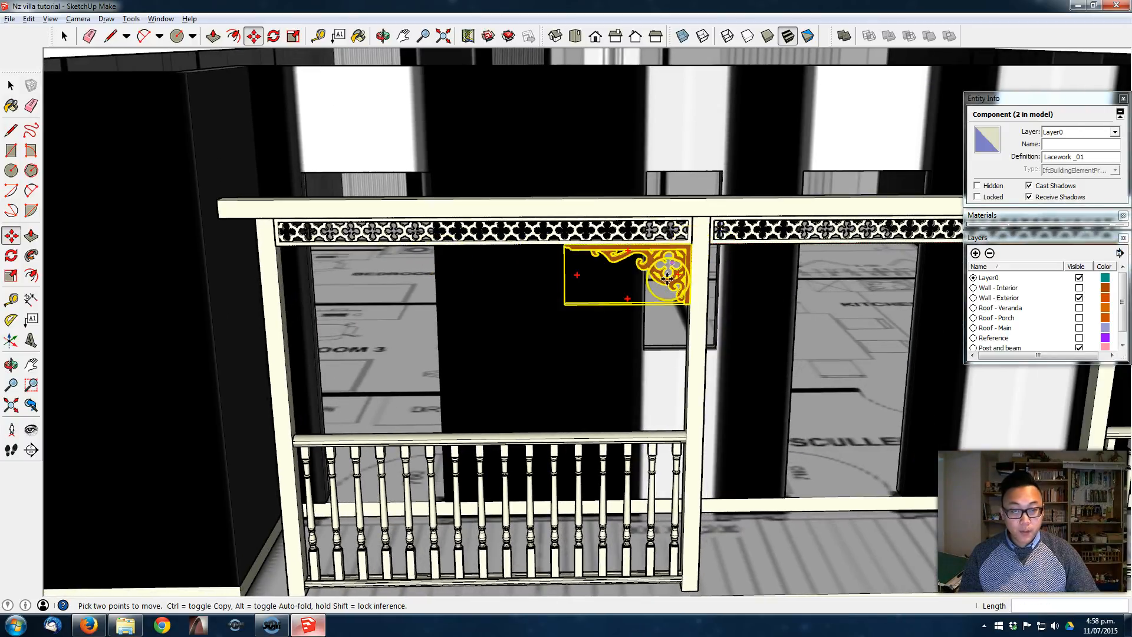
Step: Select all three Lacework _01 brackets and copy them 952 mm along the beam within their bays
{"action": "scroll", "coordinate": [666, 268], "scroll_direction": "down", "scroll_amount": 4}
{"action": "middle_click_drag", "start_coordinate": [642, 270], "coordinate": [455, 270], "text": "shift"}
{"action": "left_click", "coordinate": [695, 260]}
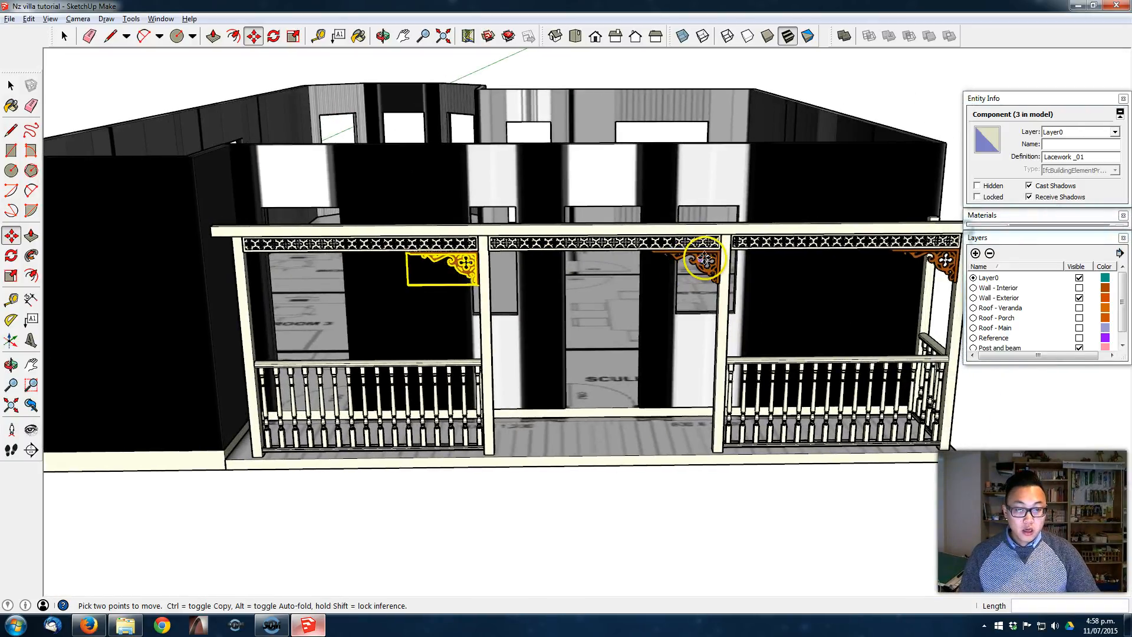
{"action": "key", "text": "space"}
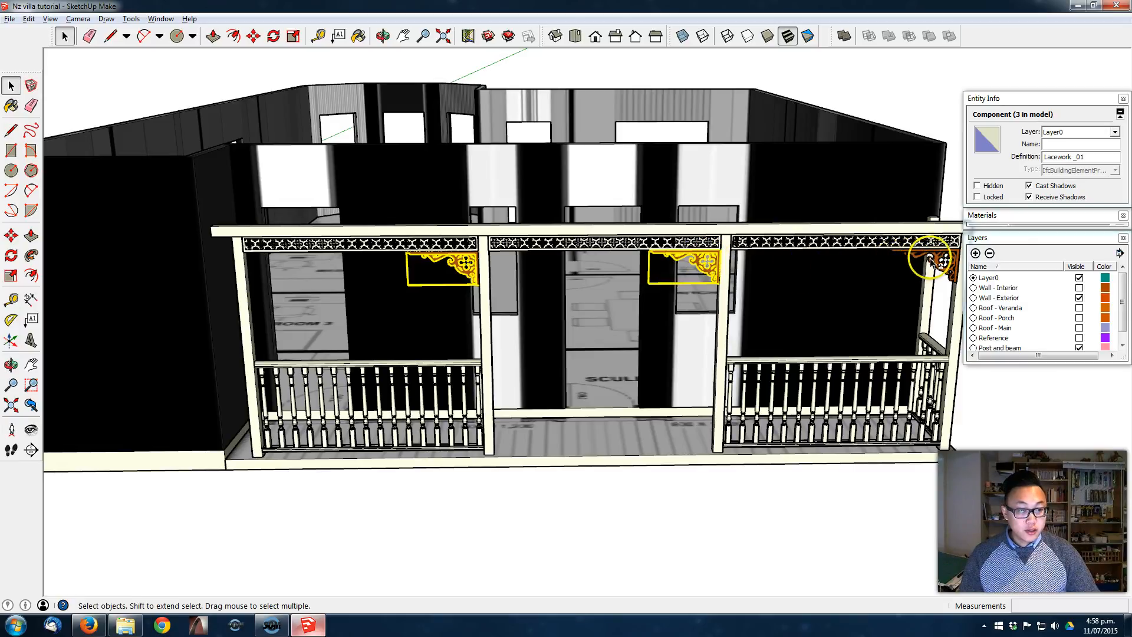
{"action": "left_click", "coordinate": [937, 260], "text": "shift"}
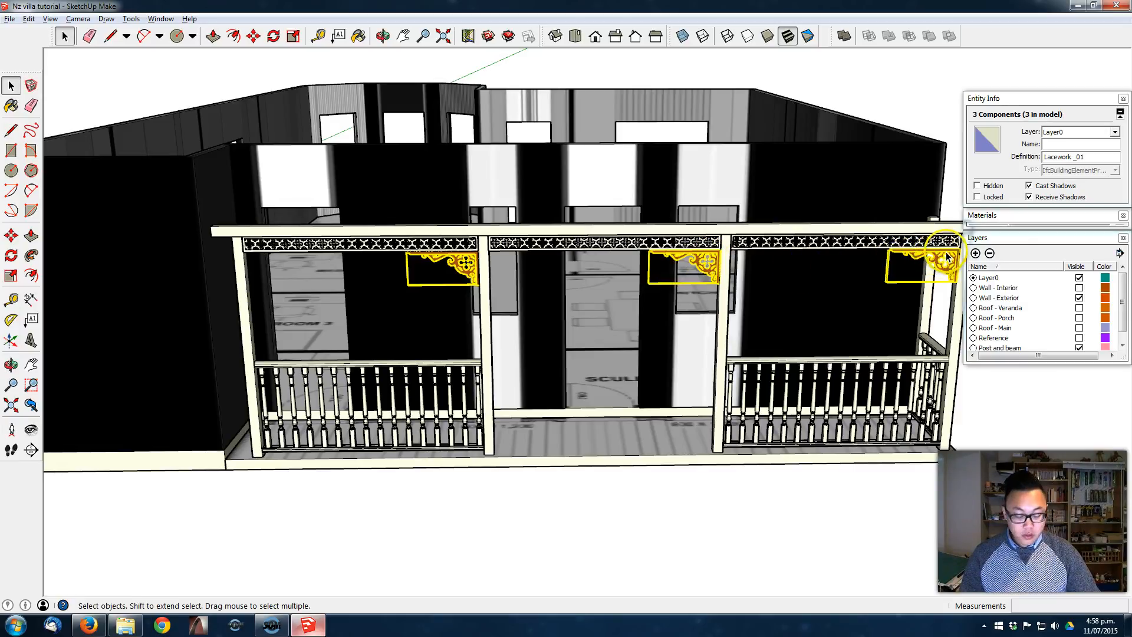
{"action": "key", "text": "m"}
{"action": "left_click", "coordinate": [956, 253]}
{"action": "key", "text": "ctrl"}
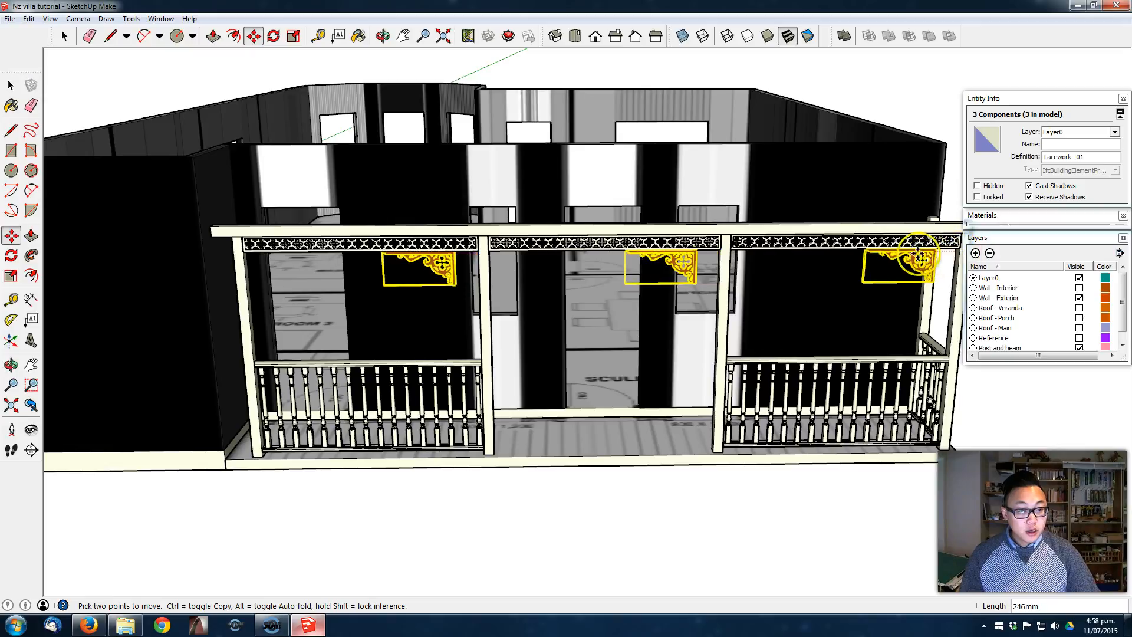
{"action": "left_click", "coordinate": [851, 255]}
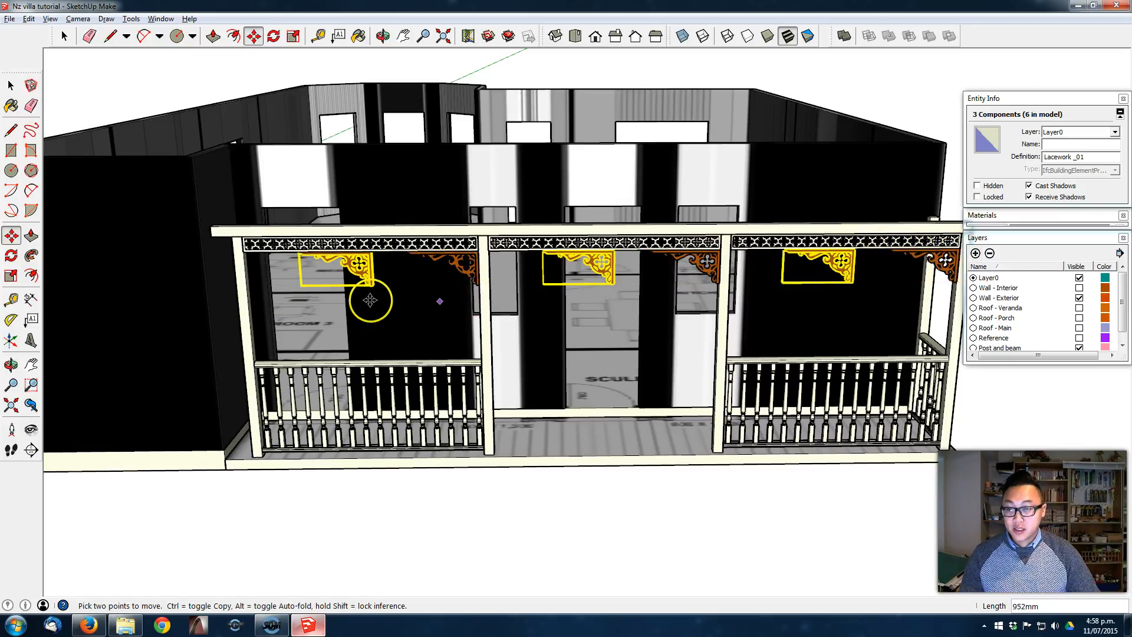
Step: Mirror the three copied brackets by scaling them to -1 along the red axis
{"action": "left_click", "coordinate": [11, 276]}
{"action": "middle_click_drag", "start_coordinate": [373, 282], "coordinate": [529, 302]}
{"action": "scroll", "coordinate": [537, 281], "scroll_direction": "up", "scroll_amount": 8}
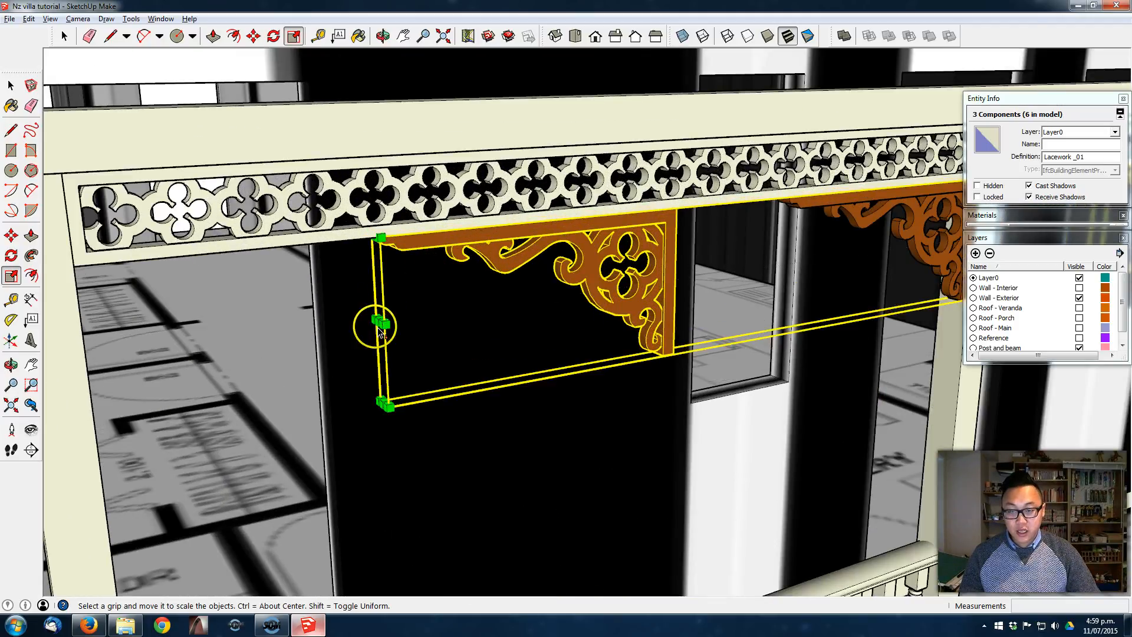
{"action": "middle_click_drag", "start_coordinate": [375, 318], "coordinate": [394, 336]}
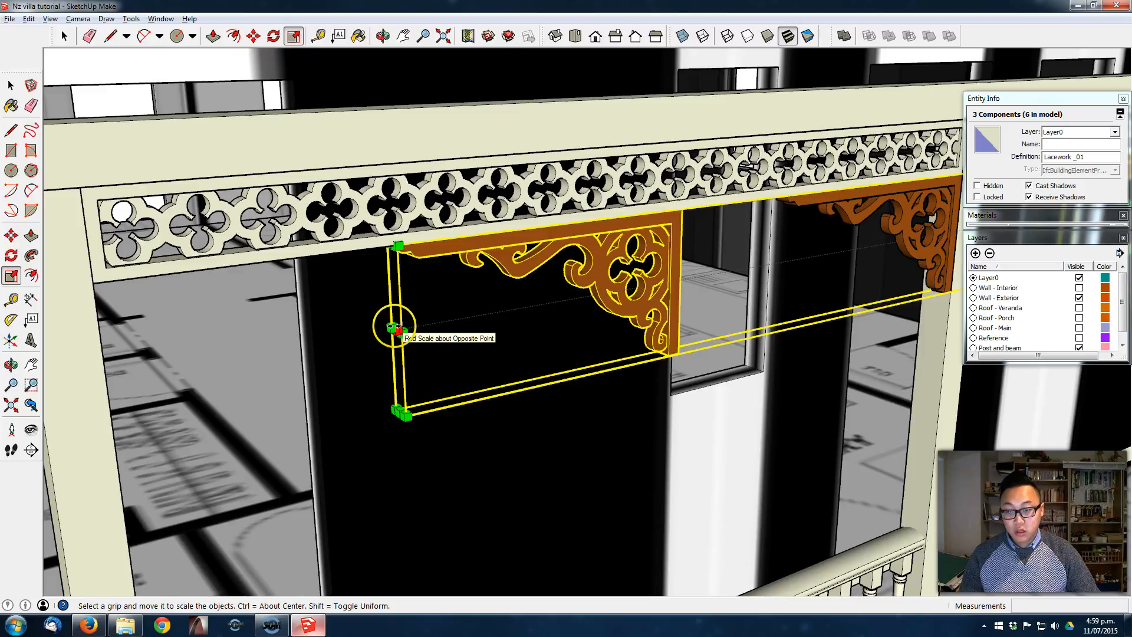
{"action": "left_click_drag", "start_coordinate": [394, 328], "coordinate": [640, 287]}
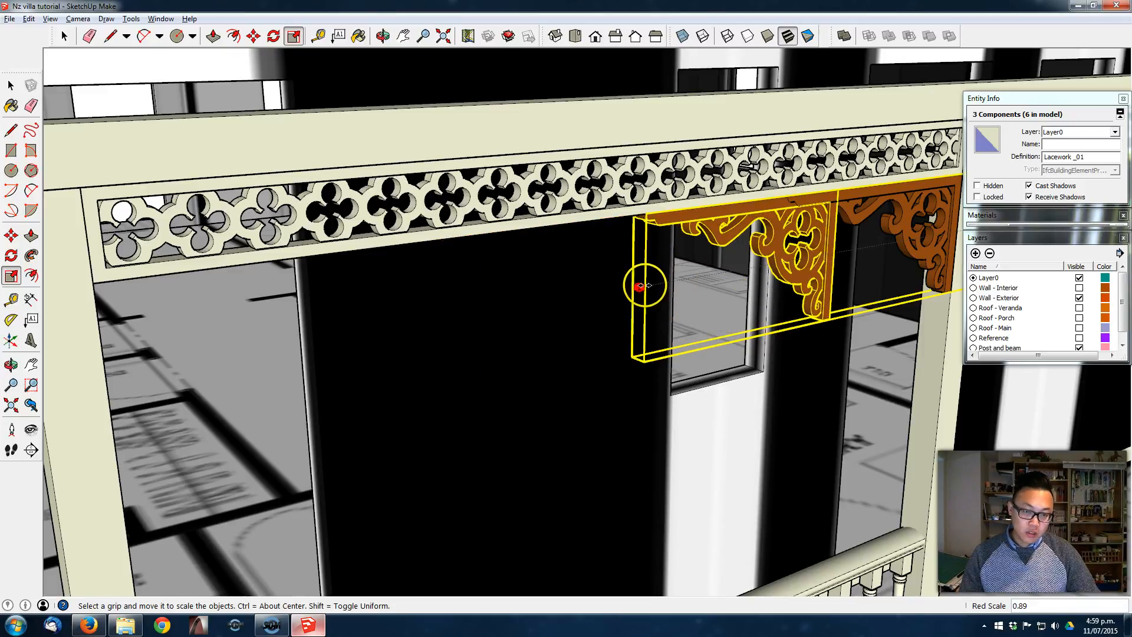
{"action": "left_click_drag", "start_coordinate": [705, 272], "coordinate": [731, 265]}
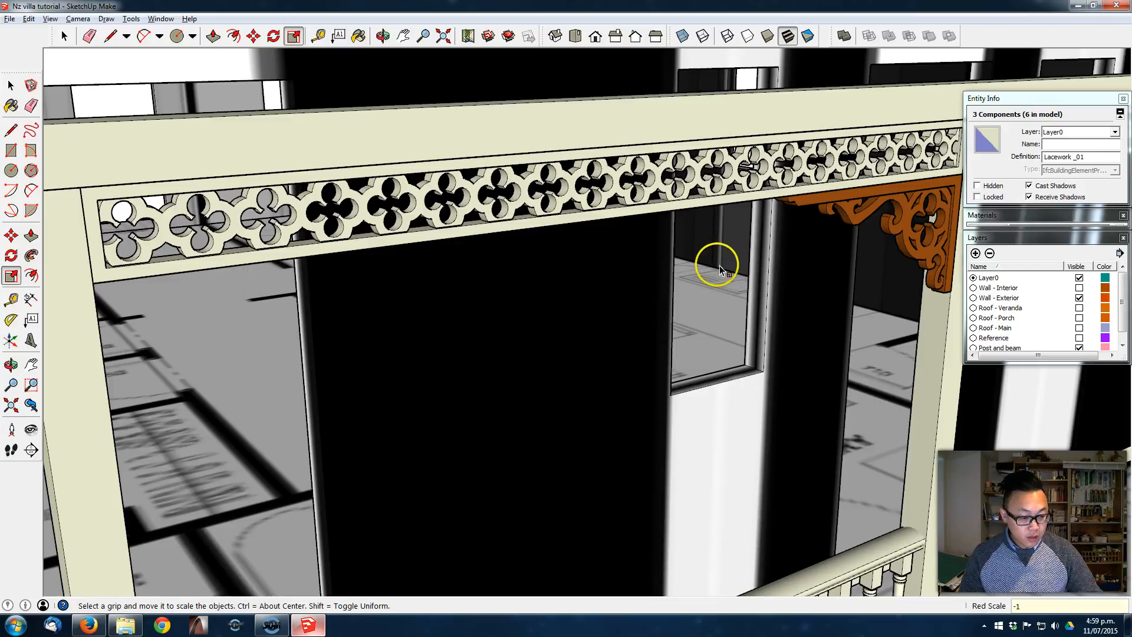
{"action": "middle_click_drag", "start_coordinate": [746, 364], "coordinate": [816, 262]}
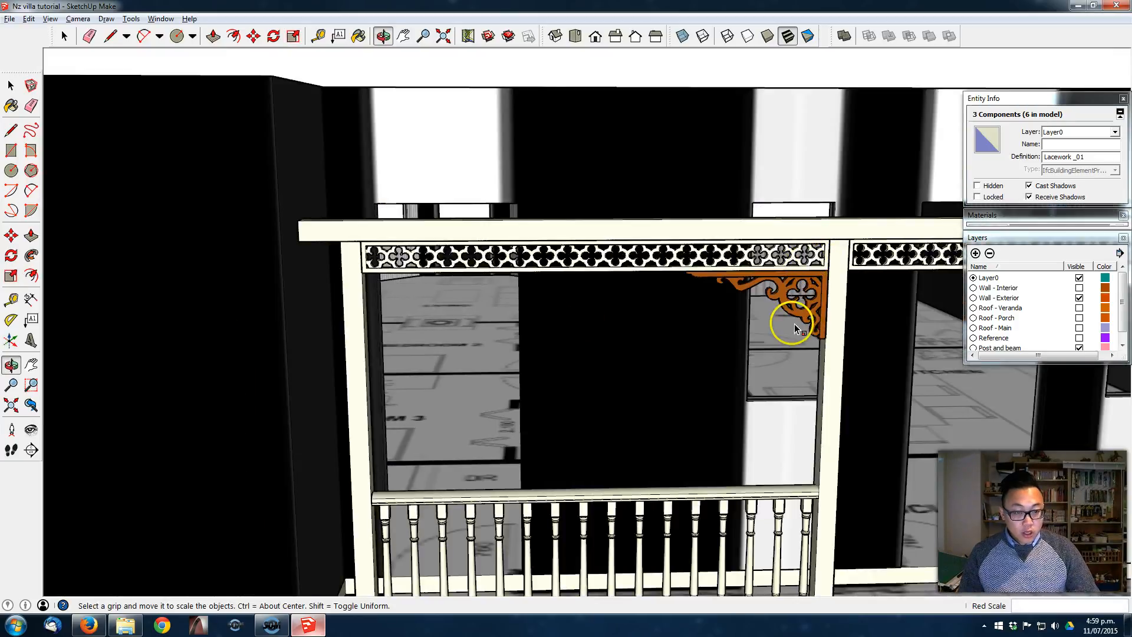
{"action": "scroll", "coordinate": [560, 308], "scroll_direction": "down", "scroll_amount": 5}
{"action": "middle_click_drag", "start_coordinate": [551, 306], "coordinate": [652, 317]}
{"action": "key", "text": "s"}
{"action": "middle_click_drag", "start_coordinate": [786, 299], "coordinate": [677, 318]}
Step: Move the mirrored brackets about 5458 mm along the beam into the opposite upper corners of the three bays
{"action": "key", "text": "m"}
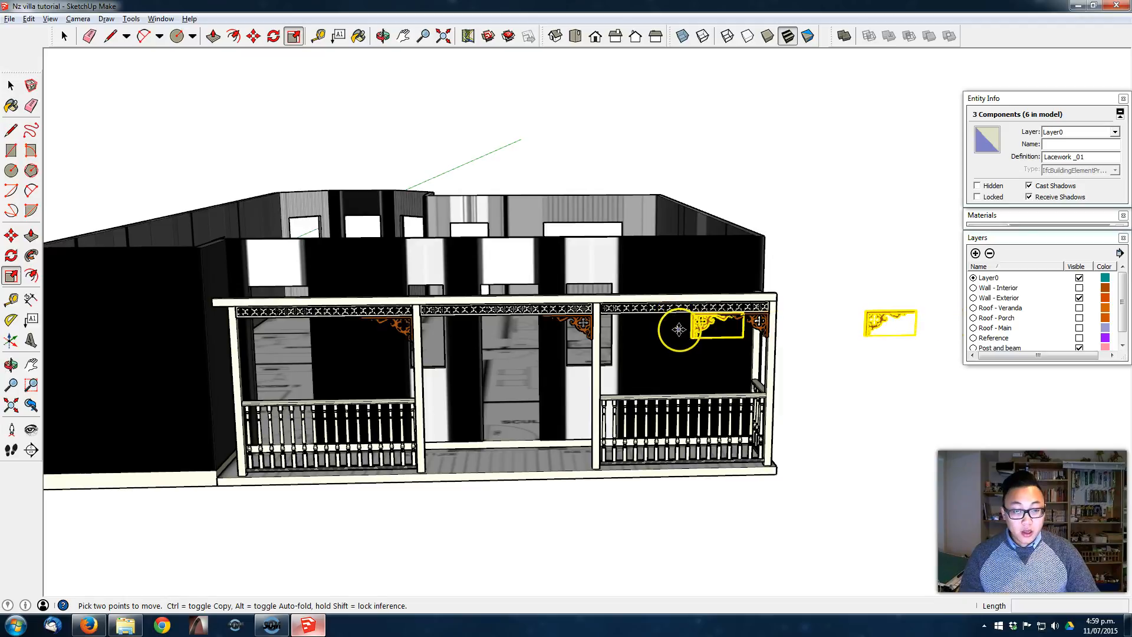
{"action": "scroll", "coordinate": [677, 329], "scroll_direction": "up", "scroll_amount": 3}
{"action": "left_click", "coordinate": [701, 294]}
{"action": "middle_click_drag", "start_coordinate": [303, 308], "coordinate": [464, 322]}
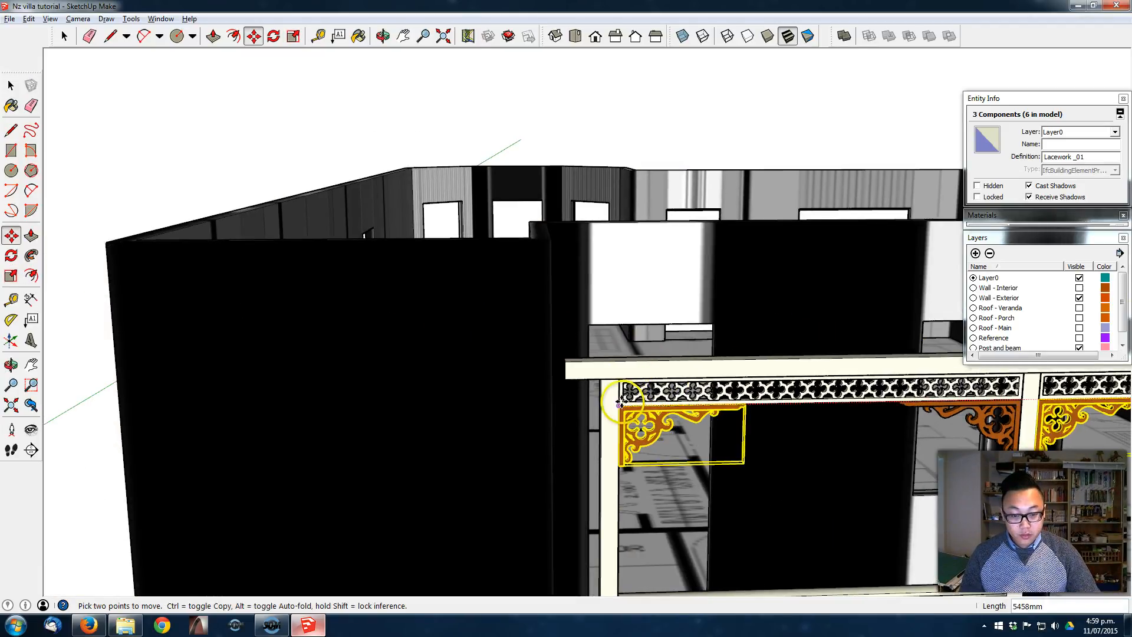
{"action": "left_click", "coordinate": [617, 402]}
{"action": "middle_click_drag", "start_coordinate": [595, 332], "coordinate": [439, 302], "text": "shift"}
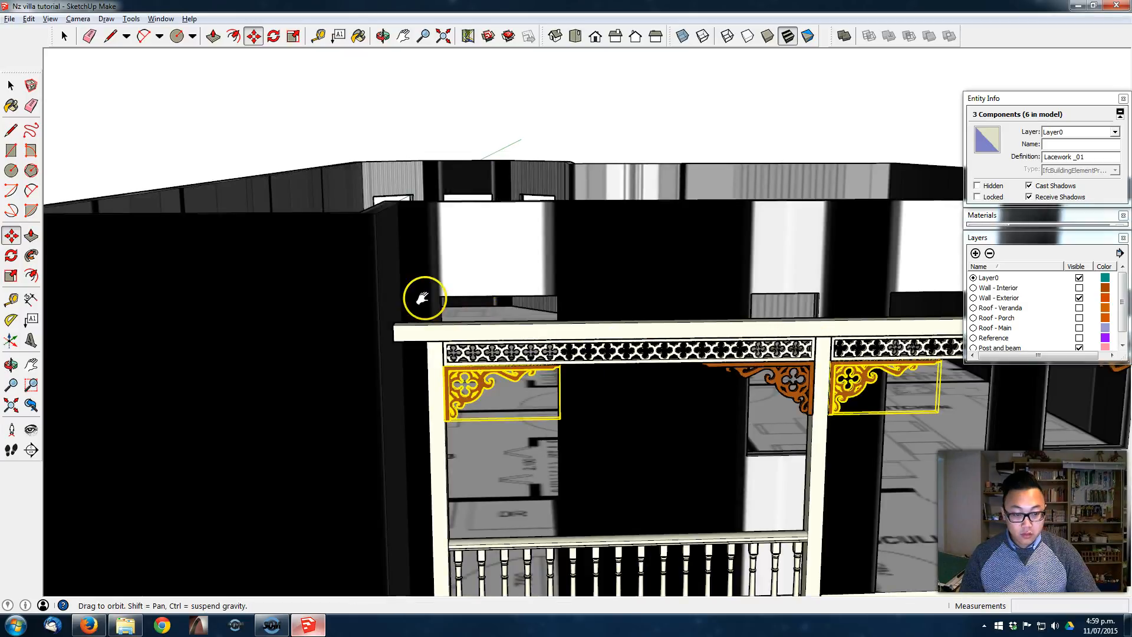
{"action": "scroll", "coordinate": [599, 242], "scroll_direction": "down", "scroll_amount": 5}
{"action": "key", "text": "space"}
{"action": "left_click", "coordinate": [814, 282]}
Step: Copy the end bay's fretwork panel and its two brackets about 12138 mm to the veranda on the other side of the house
{"action": "scroll", "coordinate": [805, 288], "scroll_direction": "up", "scroll_amount": 3}
{"action": "middle_click_drag", "start_coordinate": [803, 288], "coordinate": [632, 336]}
{"action": "scroll", "coordinate": [648, 333], "scroll_direction": "up", "scroll_amount": 5}
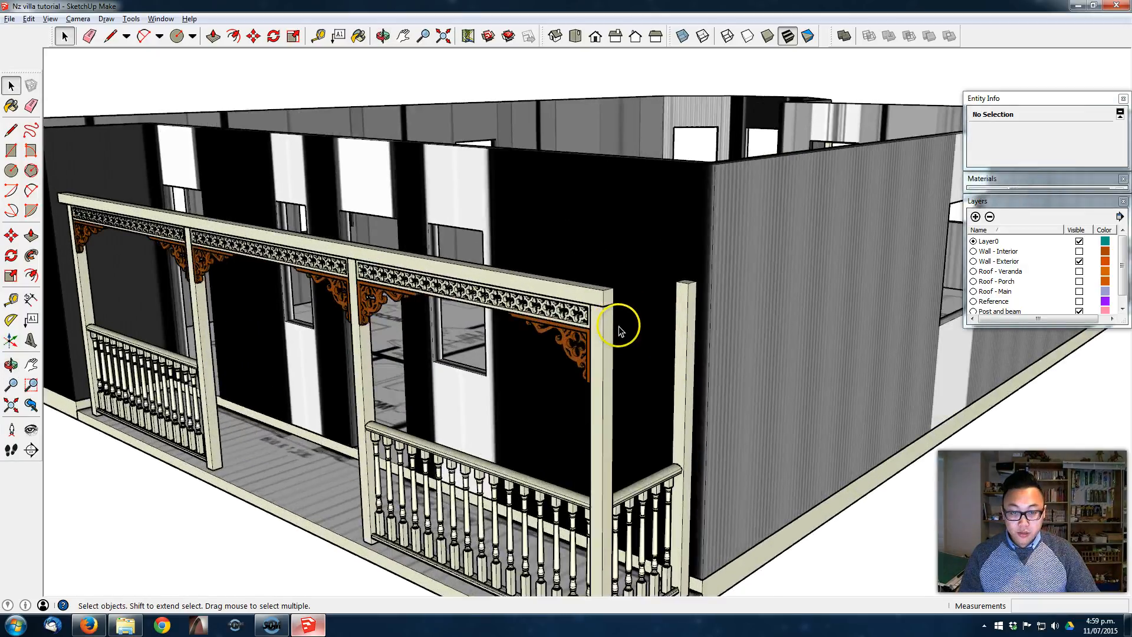
{"action": "scroll", "coordinate": [622, 322], "scroll_direction": "down", "scroll_amount": 3}
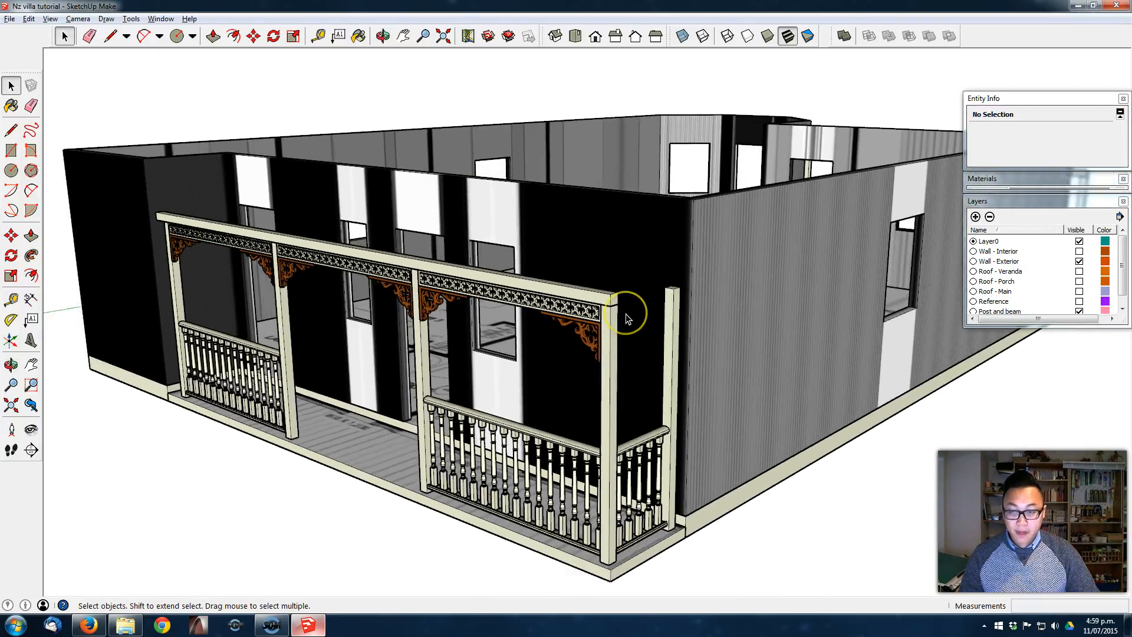
{"action": "left_click", "coordinate": [432, 290]}
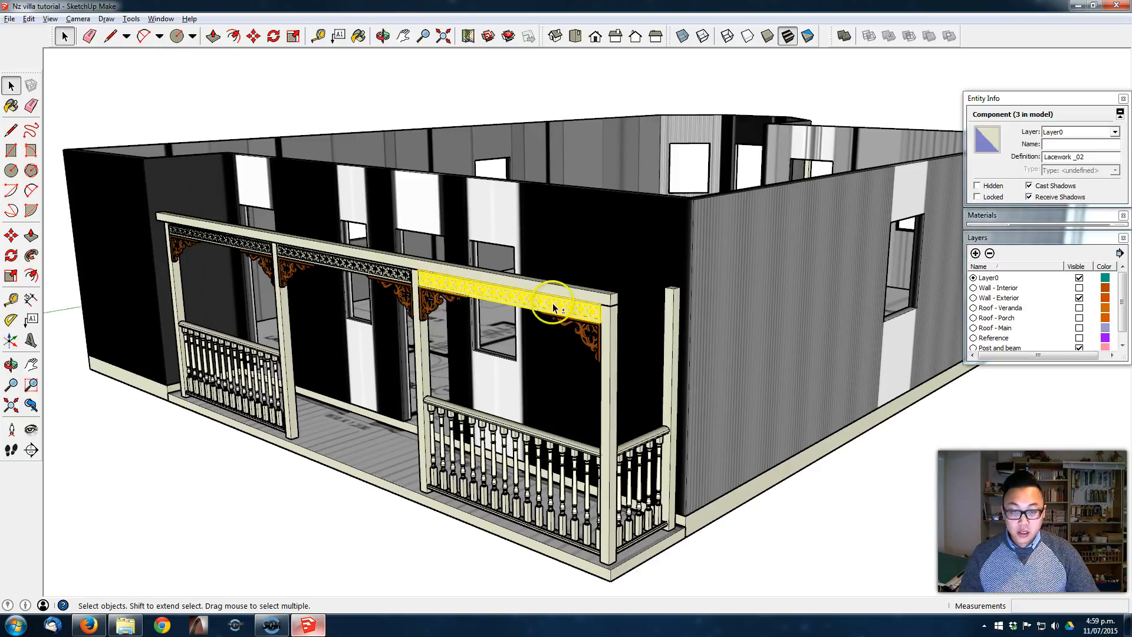
{"action": "left_click", "coordinate": [597, 330], "text": "shift"}
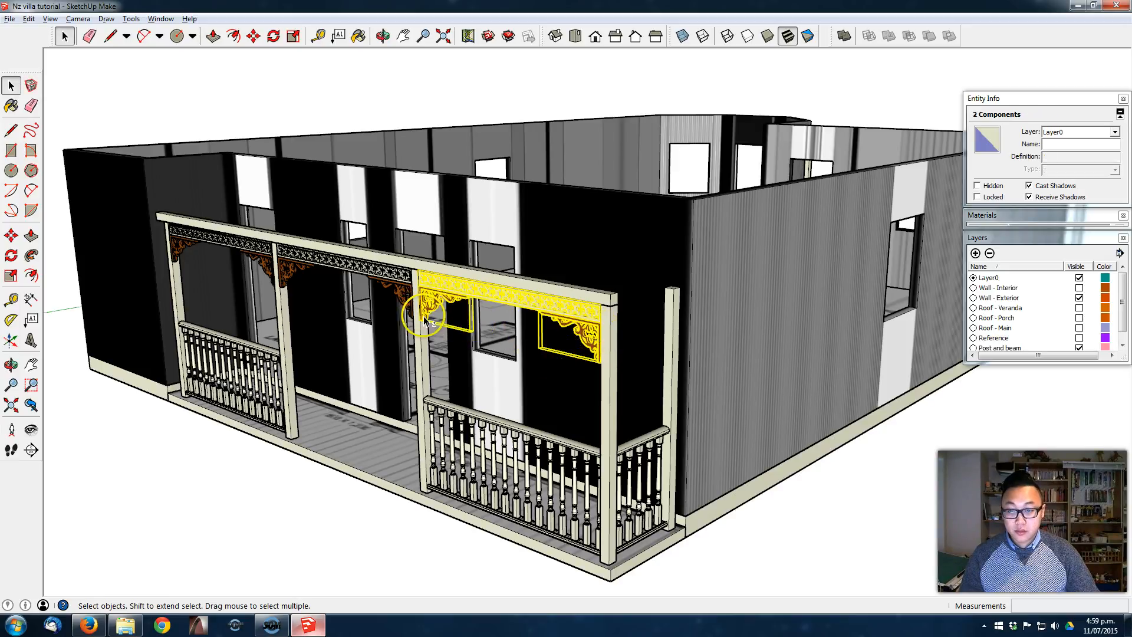
{"action": "key", "text": "m"}
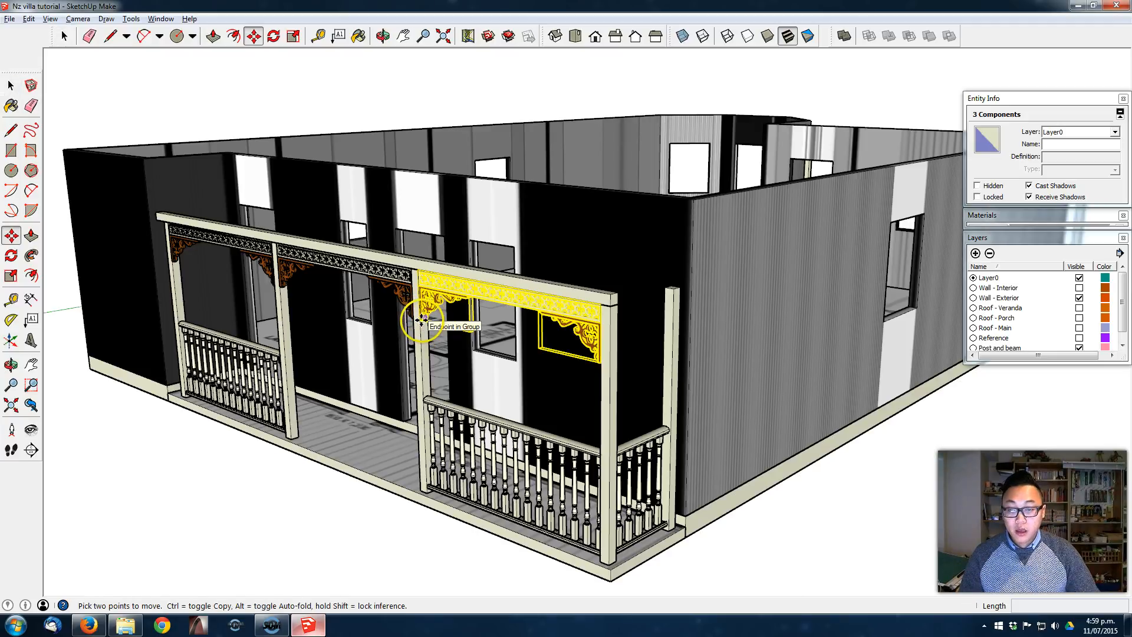
{"action": "middle_click_drag", "start_coordinate": [609, 295], "coordinate": [401, 289]}
{"action": "middle_click_drag", "start_coordinate": [720, 265], "coordinate": [24, 306]}
{"action": "middle_click_drag", "start_coordinate": [694, 322], "coordinate": [465, 342]}
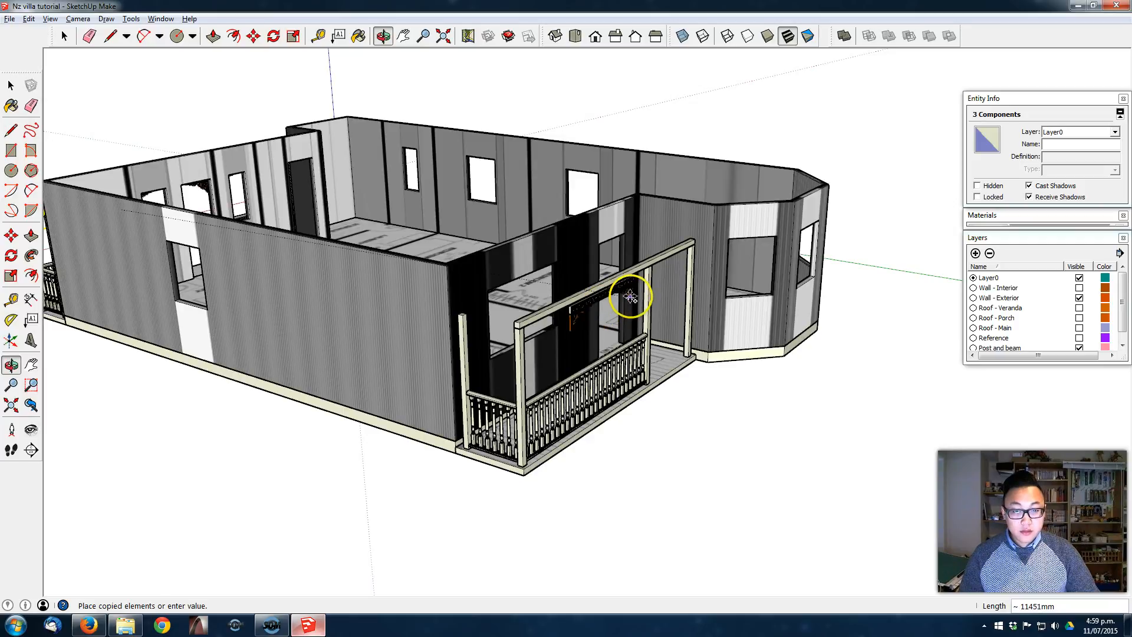
{"action": "key", "text": "ctrl"}
{"action": "left_click", "coordinate": [593, 313]}
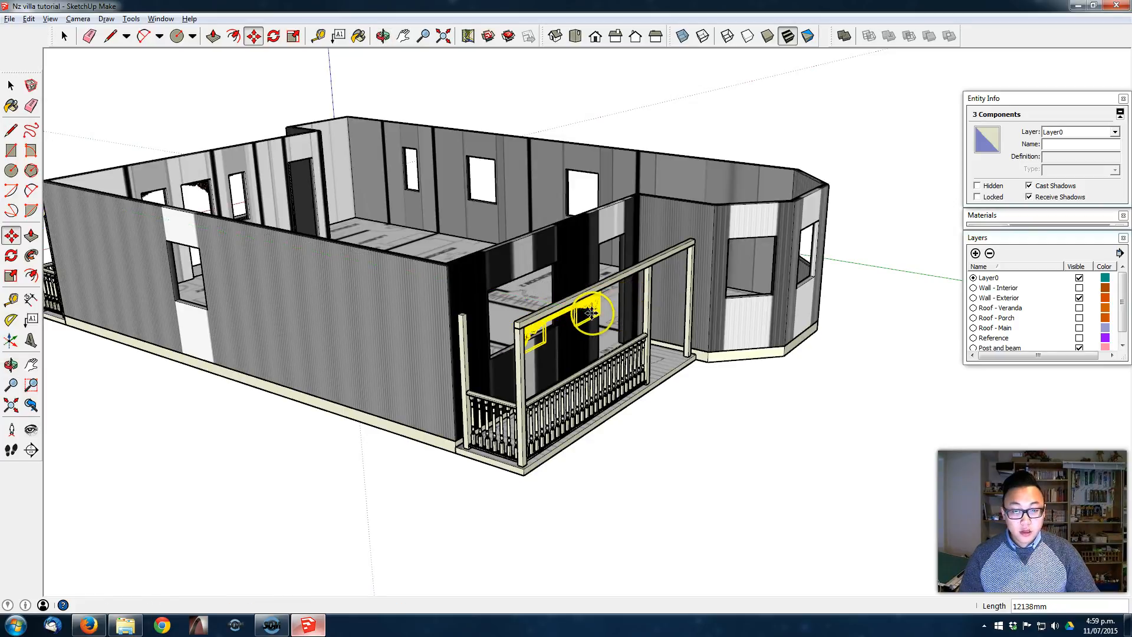
Step: Move the copied panel and brackets against the second veranda's corner post, directly beneath the beam
{"action": "scroll", "coordinate": [593, 313], "scroll_direction": "up", "scroll_amount": 6}
{"action": "middle_click_drag", "start_coordinate": [448, 277], "coordinate": [346, 260]}
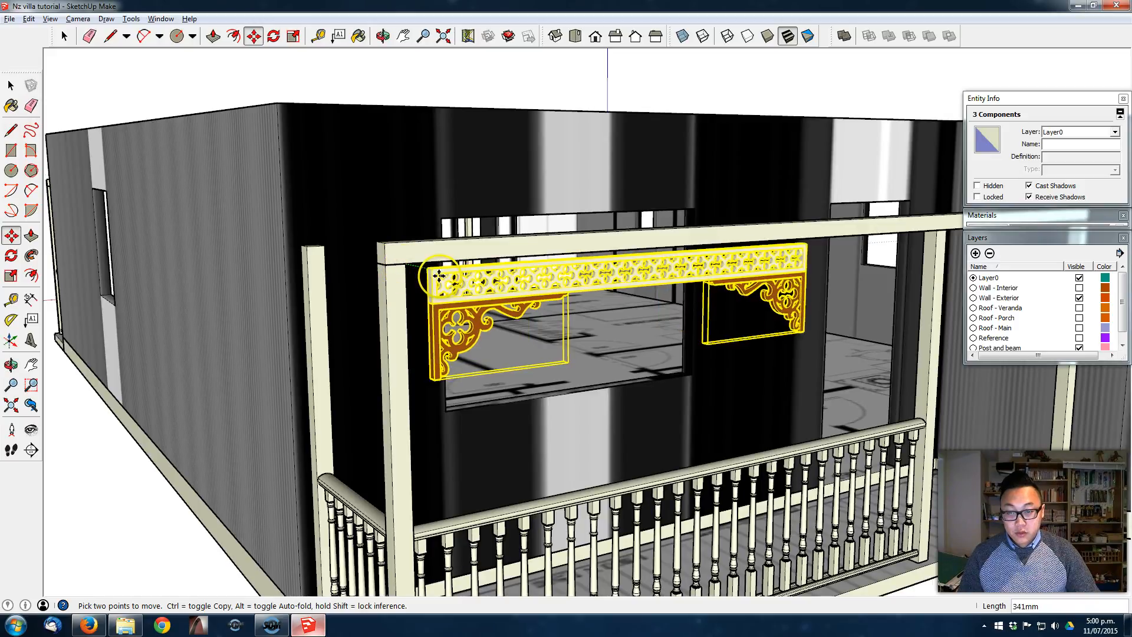
{"action": "left_click", "coordinate": [405, 267]}
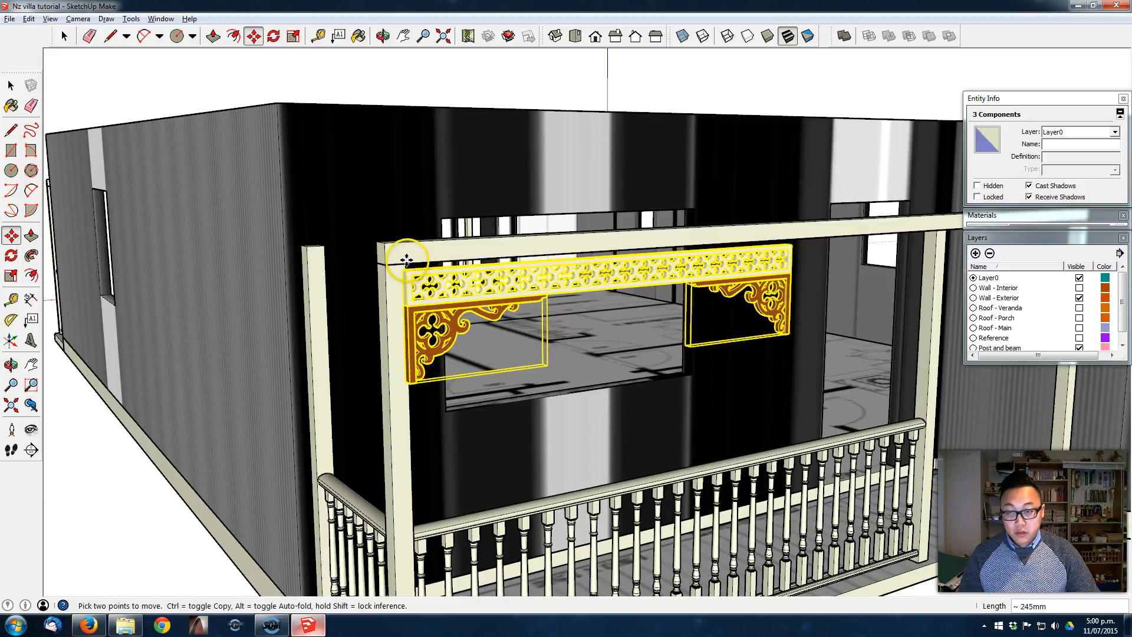
{"action": "left_click", "coordinate": [406, 259]}
{"action": "middle_click_drag", "start_coordinate": [601, 256], "coordinate": [472, 273]}
{"action": "middle_click_drag", "start_coordinate": [690, 255], "coordinate": [408, 255], "text": "shift"}
{"action": "middle_click_drag", "start_coordinate": [766, 271], "coordinate": [473, 273], "text": "shift"}
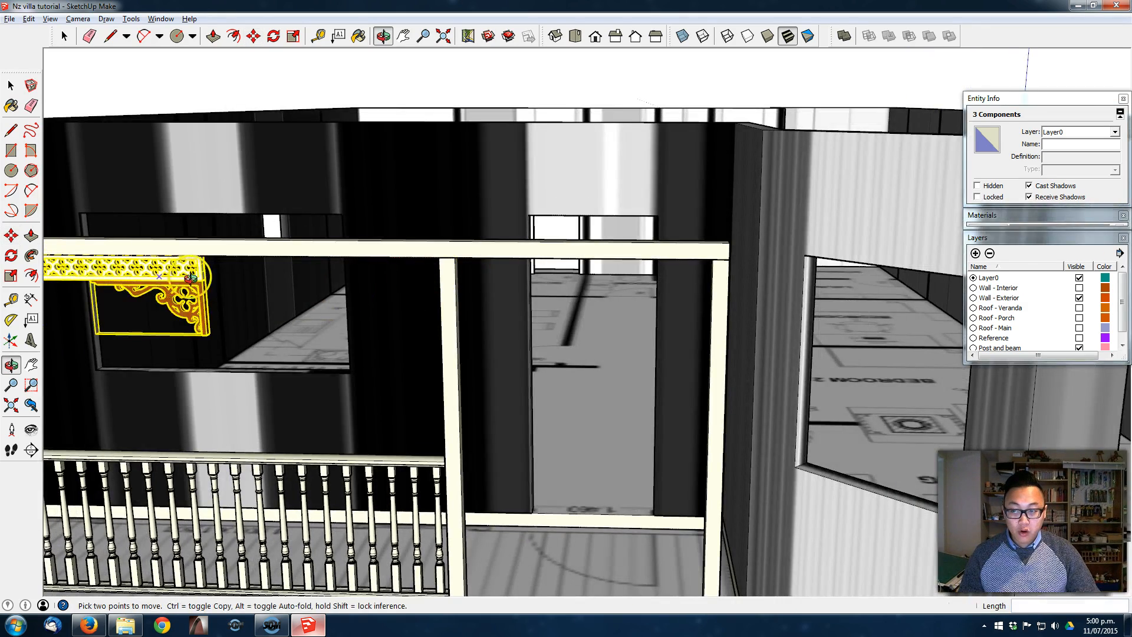
Step: Make the second veranda's Lacework _02 fretwork panel a unique component
{"action": "middle_click_drag", "start_coordinate": [177, 277], "coordinate": [415, 292], "text": "shift"}
{"action": "key", "text": "space"}
{"action": "left_click", "coordinate": [610, 313]}
{"action": "middle_click_drag", "start_coordinate": [642, 306], "coordinate": [505, 290]}
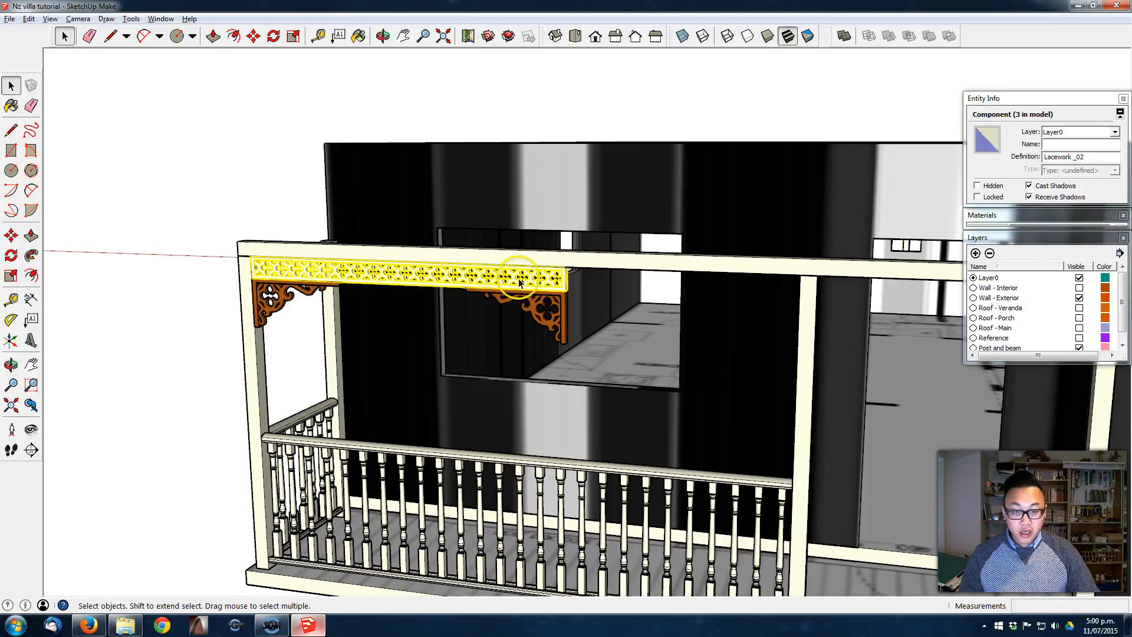
{"action": "middle_click_drag", "start_coordinate": [710, 245], "coordinate": [738, 162]}
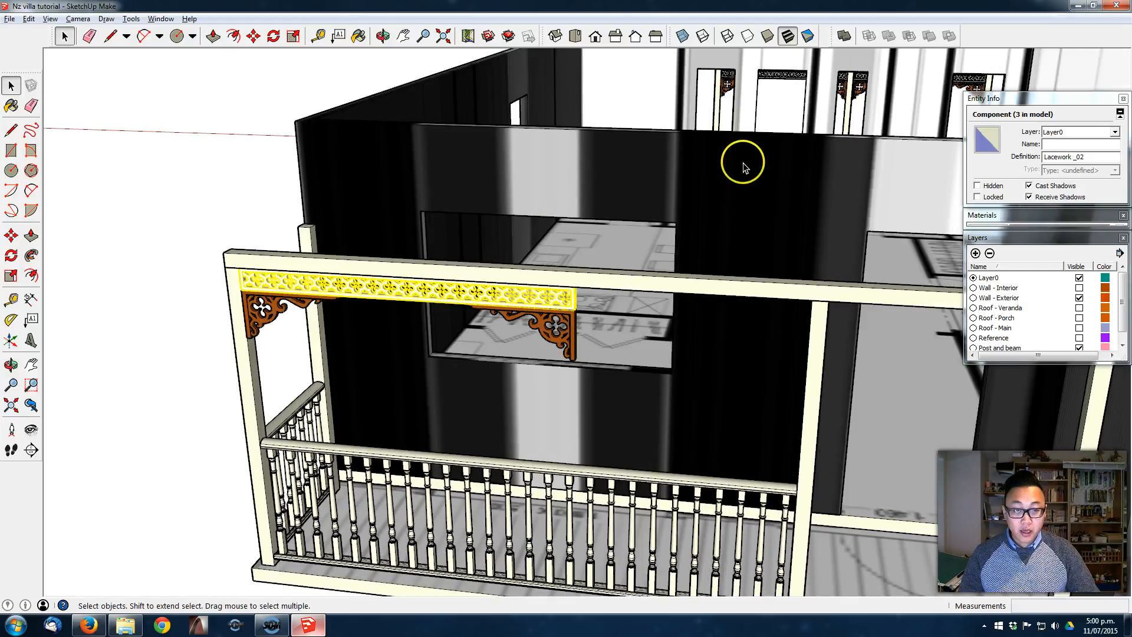
{"action": "middle_click_drag", "start_coordinate": [596, 336], "coordinate": [536, 267]}
{"action": "right_click", "coordinate": [536, 267]}
{"action": "left_click", "coordinate": [590, 345]}
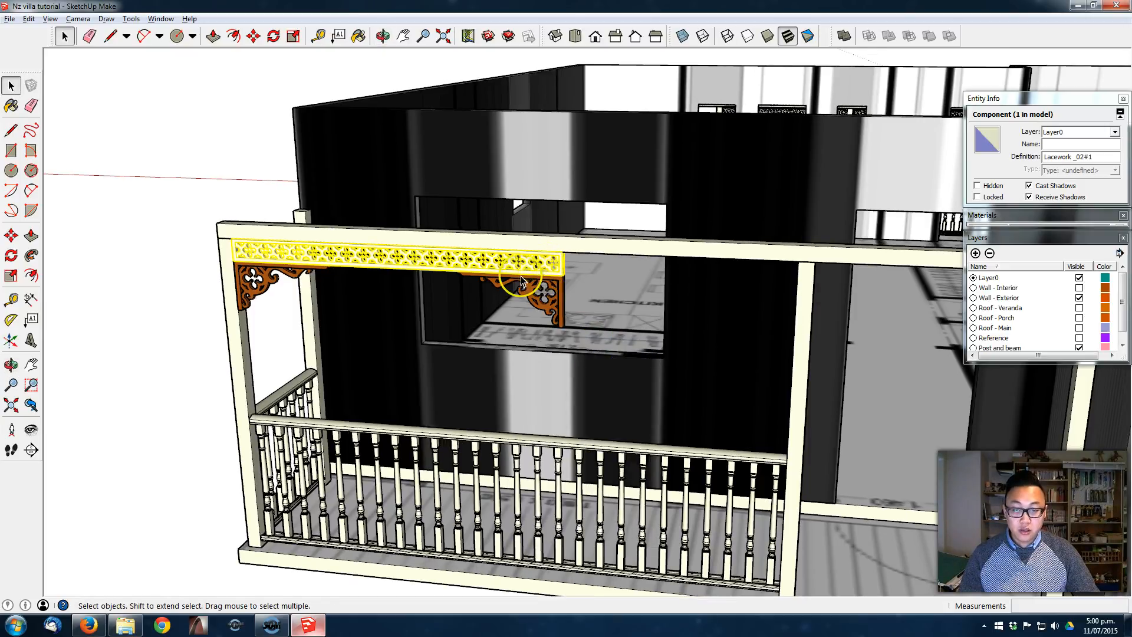
{"action": "middle_click_drag", "start_coordinate": [729, 152], "coordinate": [678, 218]}
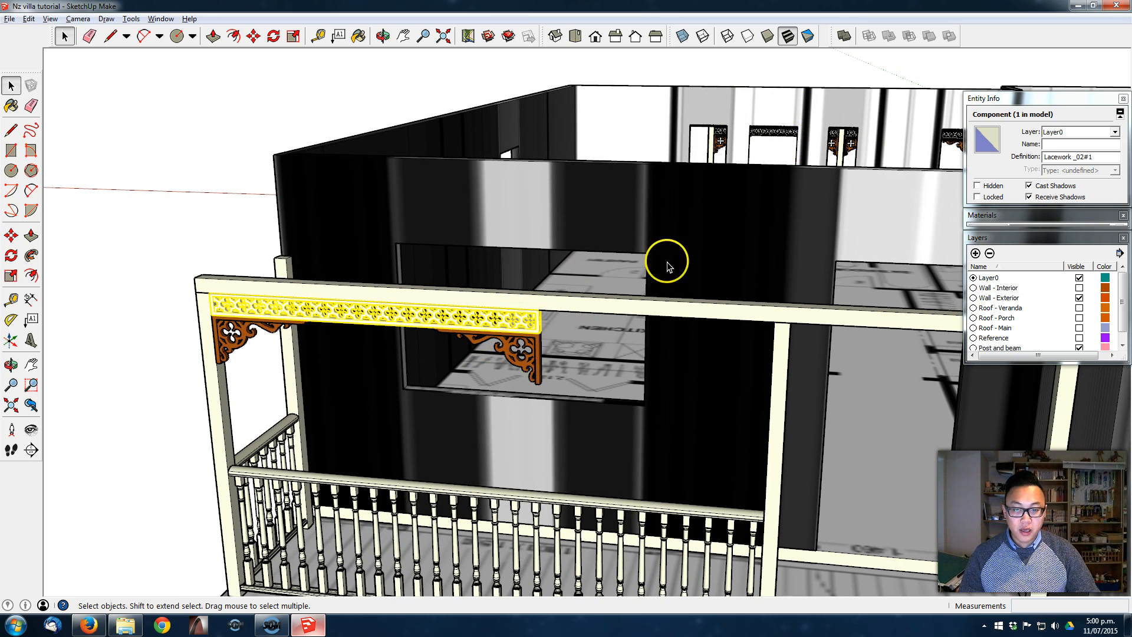
Step: Open the unique fretwork panel for editing and draw a short line across the fretwork's neck before its end quatrefoil
{"action": "scroll", "coordinate": [571, 355], "scroll_direction": "up", "scroll_amount": 2}
{"action": "scroll", "coordinate": [522, 297], "scroll_direction": "up", "scroll_amount": 3}
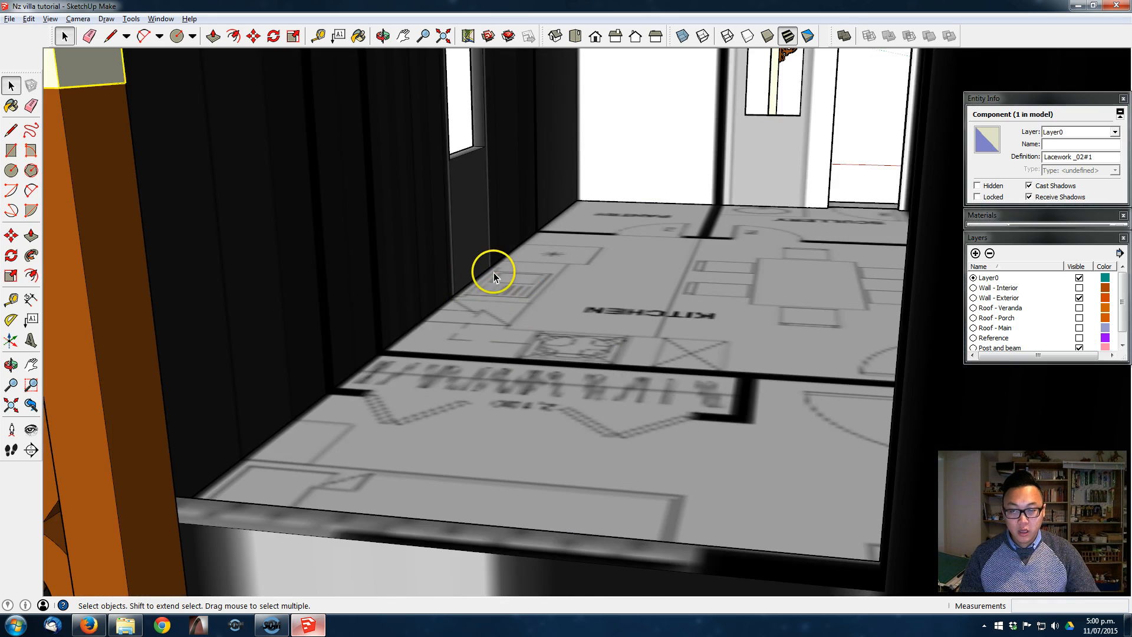
{"action": "scroll", "coordinate": [489, 274], "scroll_direction": "down", "scroll_amount": 6}
{"action": "scroll", "coordinate": [463, 251], "scroll_direction": "up", "scroll_amount": 3}
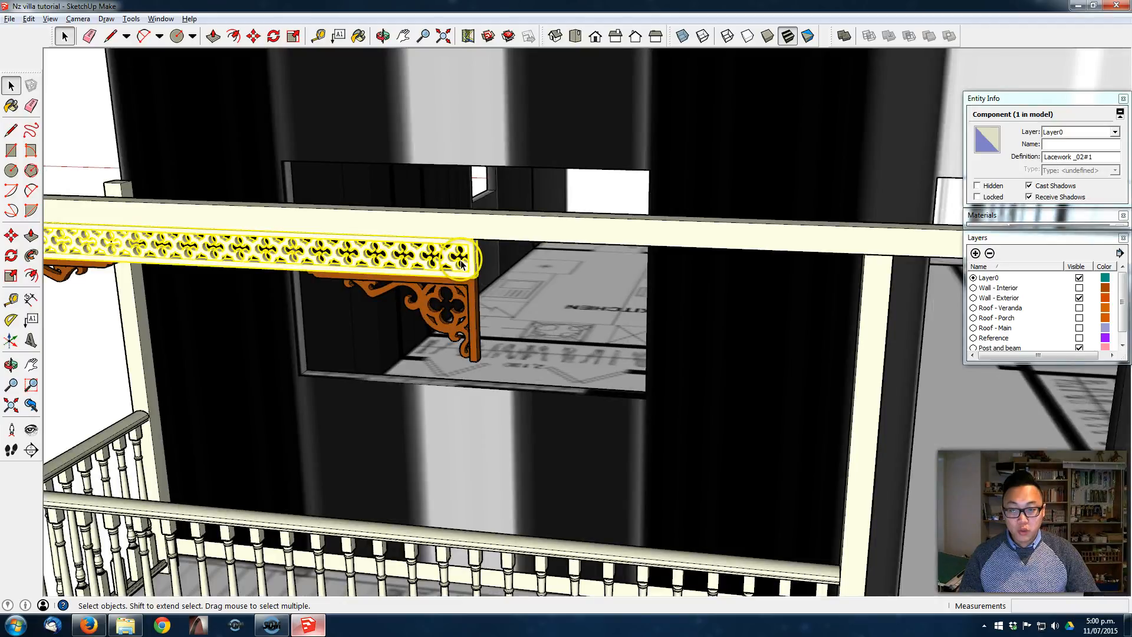
{"action": "double_click", "coordinate": [461, 263]}
{"action": "scroll", "coordinate": [459, 263], "scroll_direction": "up", "scroll_amount": 2}
{"action": "middle_click_drag", "start_coordinate": [475, 251], "coordinate": [493, 244]}
{"action": "scroll", "coordinate": [493, 244], "scroll_direction": "up", "scroll_amount": 2}
{"action": "scroll", "coordinate": [493, 244], "scroll_direction": "down", "scroll_amount": 1}
{"action": "triple_click", "coordinate": [442, 228]}
{"action": "key", "text": "l"}
{"action": "left_click", "coordinate": [433, 279]}
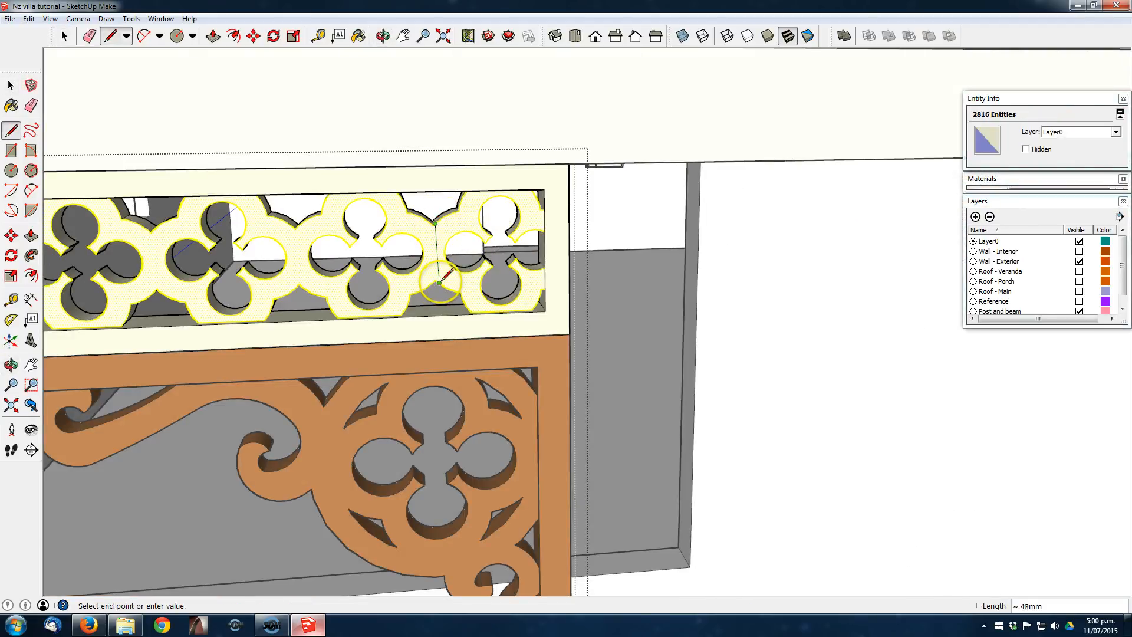
{"action": "scroll", "coordinate": [433, 278], "scroll_direction": "up", "scroll_amount": 2}
{"action": "left_click", "coordinate": [432, 198]}
{"action": "scroll", "coordinate": [432, 198], "scroll_direction": "up", "scroll_amount": 2}
{"action": "key", "text": "space"}
Step: Stretch the panel frame by moving its end piece along the beam up to the middle post
{"action": "left_click", "coordinate": [599, 233]}
{"action": "middle_click_drag", "start_coordinate": [601, 224], "coordinate": [499, 419]}
{"action": "scroll", "coordinate": [611, 239], "scroll_direction": "down", "scroll_amount": 5}
{"action": "middle_click_drag", "start_coordinate": [662, 277], "coordinate": [473, 455], "text": "shift"}
{"action": "scroll", "coordinate": [475, 457], "scroll_direction": "up", "scroll_amount": 2}
{"action": "key", "text": "p"}
{"action": "double_click", "coordinate": [506, 369]}
{"action": "scroll", "coordinate": [505, 371], "scroll_direction": "down", "scroll_amount": 4}
{"action": "middle_click_drag", "start_coordinate": [666, 474], "coordinate": [495, 369], "text": "shift"}
{"action": "key", "text": "space"}
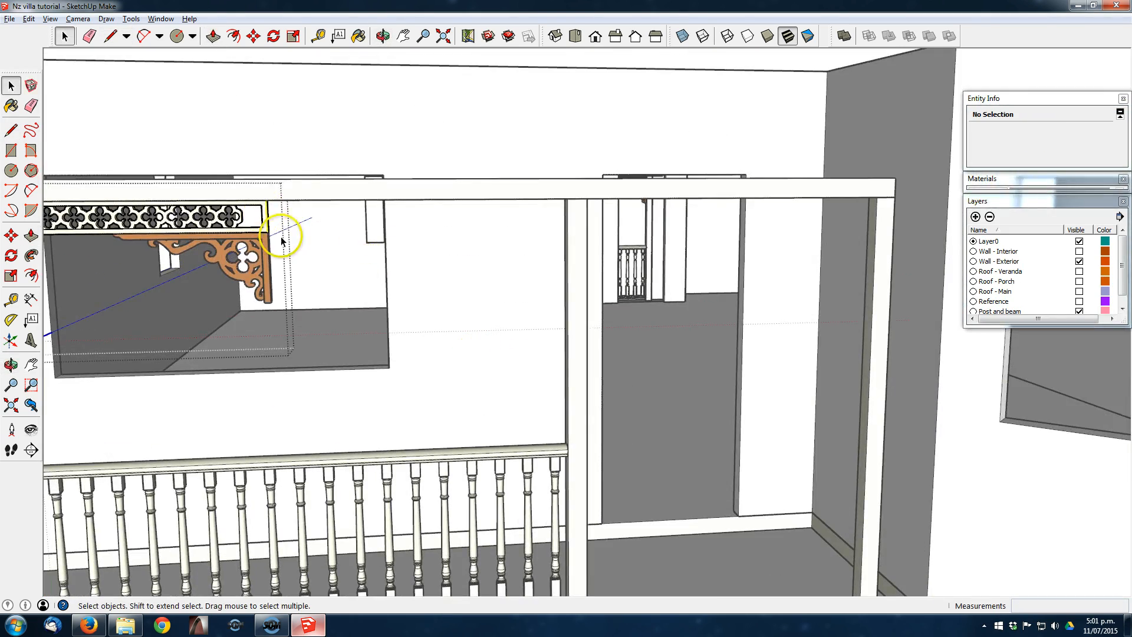
{"action": "left_click_drag", "start_coordinate": [255, 198], "coordinate": [278, 239]}
{"action": "key", "text": "m"}
{"action": "left_click", "coordinate": [266, 216]}
{"action": "left_click", "coordinate": [564, 200]}
Step: Draw a line across the neck between the last two quatrefoils to separate the end one
{"action": "middle_click_drag", "start_coordinate": [571, 451], "coordinate": [425, 260]}
{"action": "middle_click_drag", "start_coordinate": [101, 236], "coordinate": [400, 301], "text": "shift"}
{"action": "scroll", "coordinate": [353, 301], "scroll_direction": "up", "scroll_amount": 2}
{"action": "key", "text": "space"}
{"action": "scroll", "coordinate": [353, 303], "scroll_direction": "up", "scroll_amount": 3}
{"action": "left_click", "coordinate": [331, 295]}
{"action": "key", "text": "l"}
{"action": "left_click", "coordinate": [331, 283]}
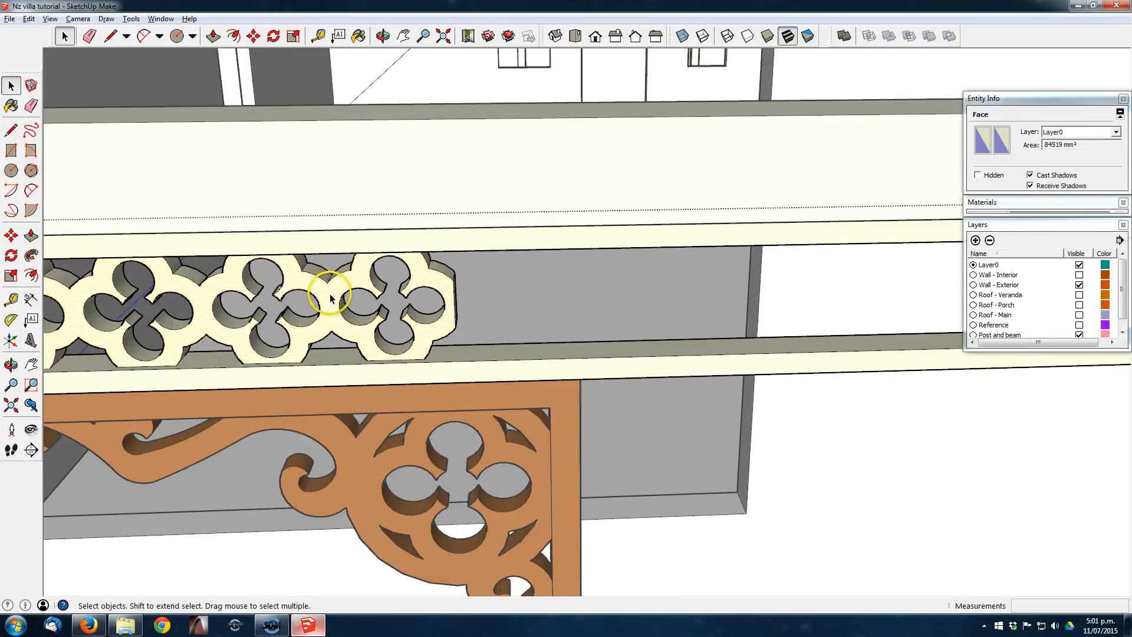
{"action": "left_click", "coordinate": [328, 331]}
{"action": "key", "text": "space"}
{"action": "mouse_move", "coordinate": [339, 319]}
{"action": "middle_mouse_down"}
{"action": "mouse_move", "coordinate": [358, 262]}
{"action": "mouse_move", "coordinate": [396, 346]}
{"action": "middle_mouse_up"}
{"action": "key", "text": "m"}
{"action": "left_click", "coordinate": [331, 267]}
{"action": "key", "text": "Escape"}
{"action": "scroll", "coordinate": [358, 324], "scroll_direction": "up", "scroll_amount": 5}
{"action": "scroll", "coordinate": [402, 247], "scroll_direction": "down", "scroll_amount": 2}
{"action": "scroll", "coordinate": [389, 377], "scroll_direction": "down", "scroll_amount": 5}
Step: Copy the end quatrefoil one unit along the stretched frame, joining it neck to neck with the existing fretwork
{"action": "key", "text": "space"}
{"action": "scroll", "coordinate": [389, 341], "scroll_direction": "down", "scroll_amount": 1}
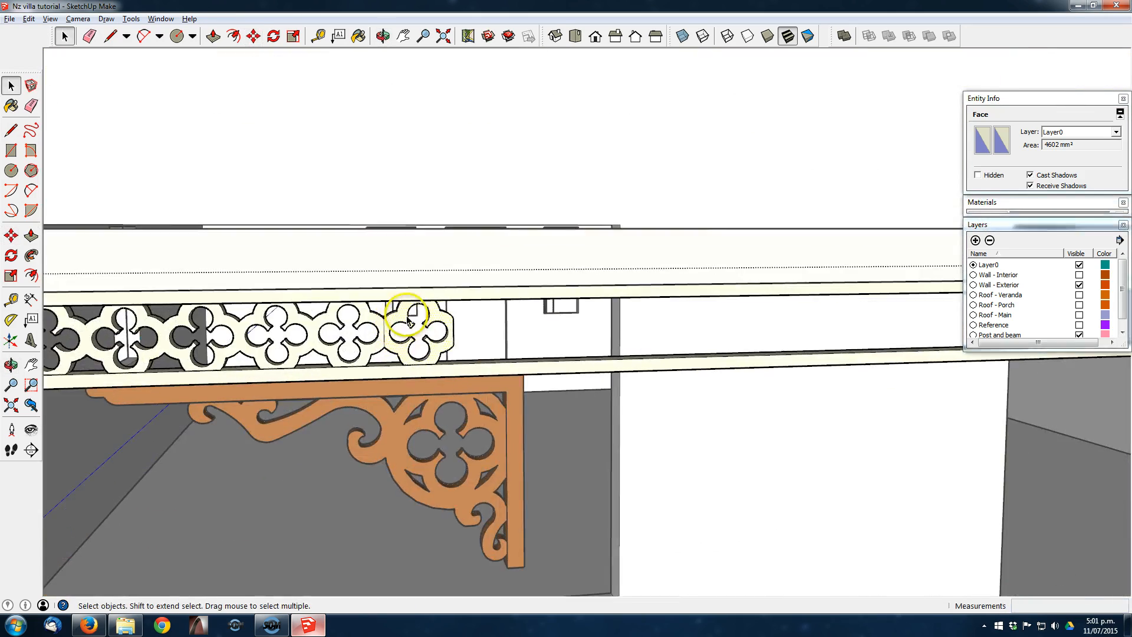
{"action": "left_click", "coordinate": [412, 316]}
{"action": "scroll", "coordinate": [416, 324], "scroll_direction": "up", "scroll_amount": 3}
{"action": "key", "text": "m"}
{"action": "scroll", "coordinate": [353, 320], "scroll_direction": "up", "scroll_amount": 2}
{"action": "key", "text": "ctrl"}
{"action": "left_click", "coordinate": [355, 310]}
{"action": "left_click", "coordinate": [564, 308]}
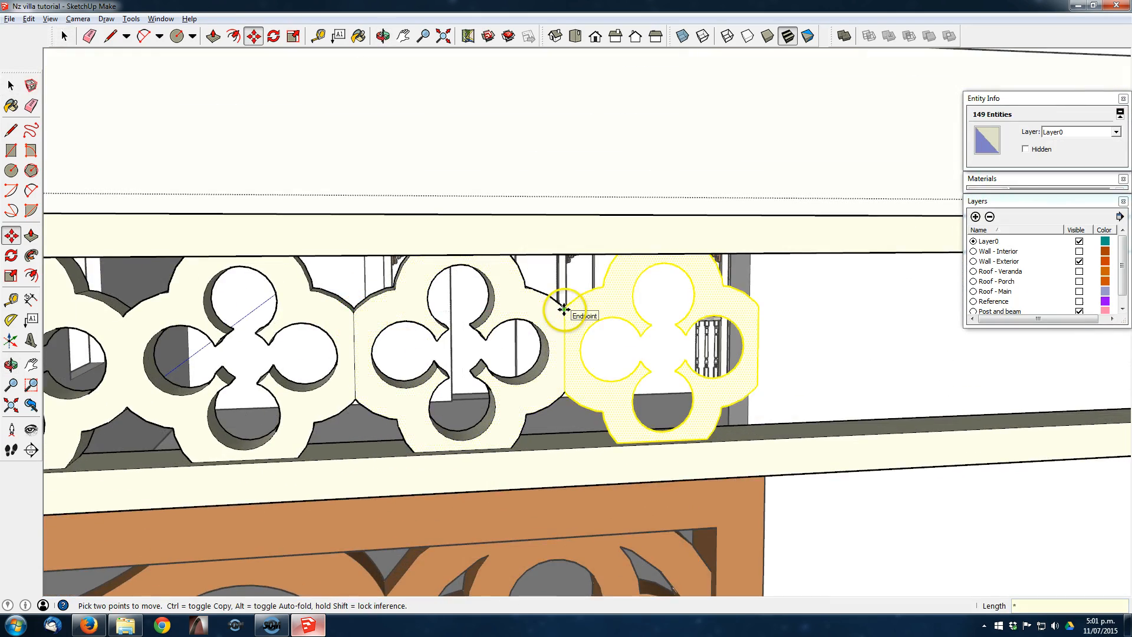
Step: Copy a quatrefoil about 106 mm along the frame and array it x4 to fill the remaining gap
{"action": "scroll", "coordinate": [518, 361], "scroll_direction": "down", "scroll_amount": 4}
{"action": "scroll", "coordinate": [560, 353], "scroll_direction": "up", "scroll_amount": 4}
{"action": "key", "text": "ctrl"}
{"action": "left_click", "coordinate": [536, 355]}
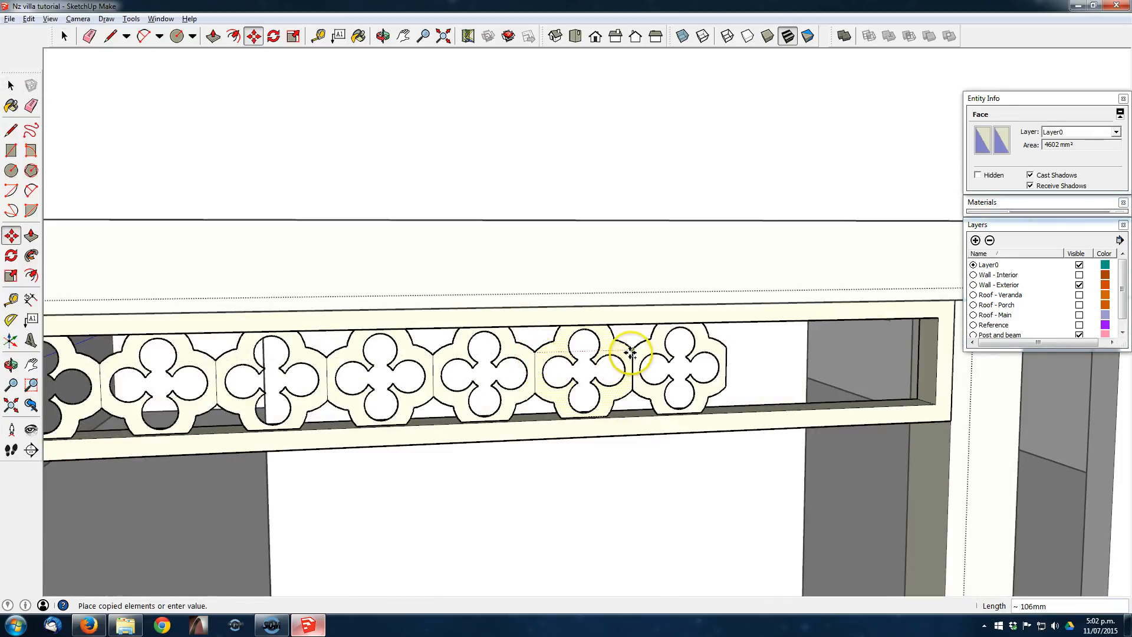
{"action": "left_click", "coordinate": [632, 351]}
{"action": "type", "text": "x4"}
{"action": "key", "text": "Return"}
Step: Erase the seam lines between the copied quatrefoils so the fretwork reads as one continuous piece
{"action": "middle_click_drag", "start_coordinate": [647, 327], "coordinate": [672, 330]}
{"action": "key", "text": "e"}
{"action": "left_click", "coordinate": [904, 357]}
{"action": "left_click", "coordinate": [724, 358]}
{"action": "left_click", "coordinate": [629, 355]}
{"action": "left_click", "coordinate": [429, 366]}
{"action": "left_click", "coordinate": [531, 358]}
{"action": "middle_click_drag", "start_coordinate": [465, 363], "coordinate": [662, 350], "text": "shift"}
{"action": "left_click", "coordinate": [662, 349]}
{"action": "left_click", "coordinate": [762, 347]}
{"action": "left_click", "coordinate": [555, 354]}
{"action": "mouse_move", "coordinate": [448, 352]}
{"action": "middle_mouse_down"}
{"action": "mouse_move", "coordinate": [414, 369]}
{"action": "mouse_move", "coordinate": [768, 430]}
{"action": "mouse_move", "coordinate": [751, 472]}
{"action": "middle_mouse_up"}
{"action": "scroll", "coordinate": [866, 439], "scroll_direction": "down", "scroll_amount": 8}
{"action": "scroll", "coordinate": [904, 467], "scroll_direction": "up", "scroll_amount": 8}
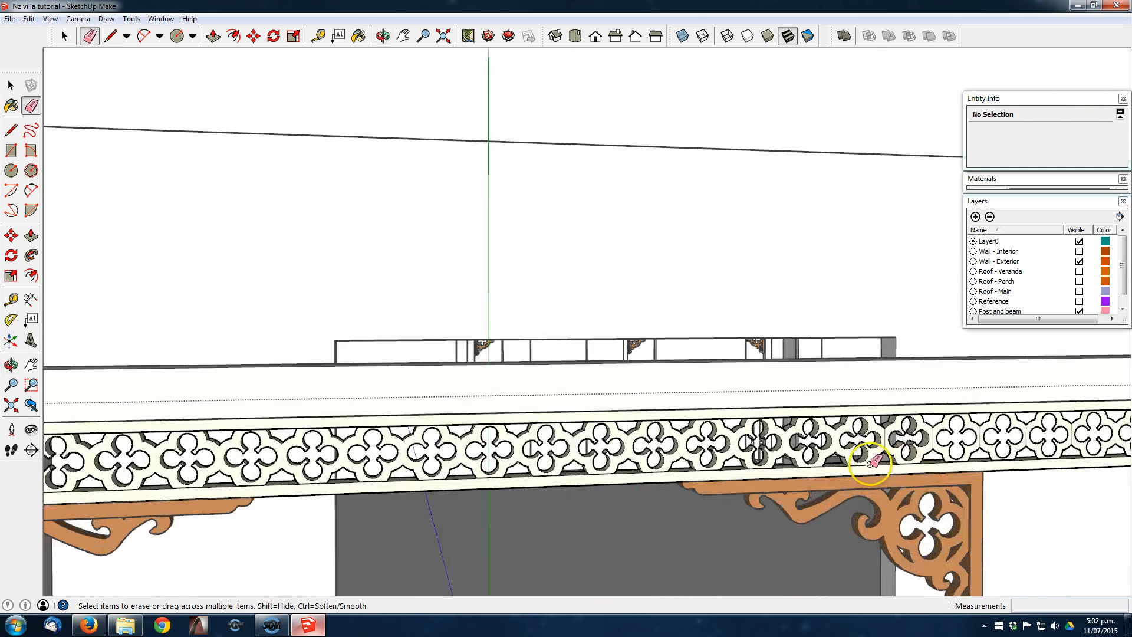
{"action": "middle_click_drag", "start_coordinate": [1005, 422], "coordinate": [43, 375]}
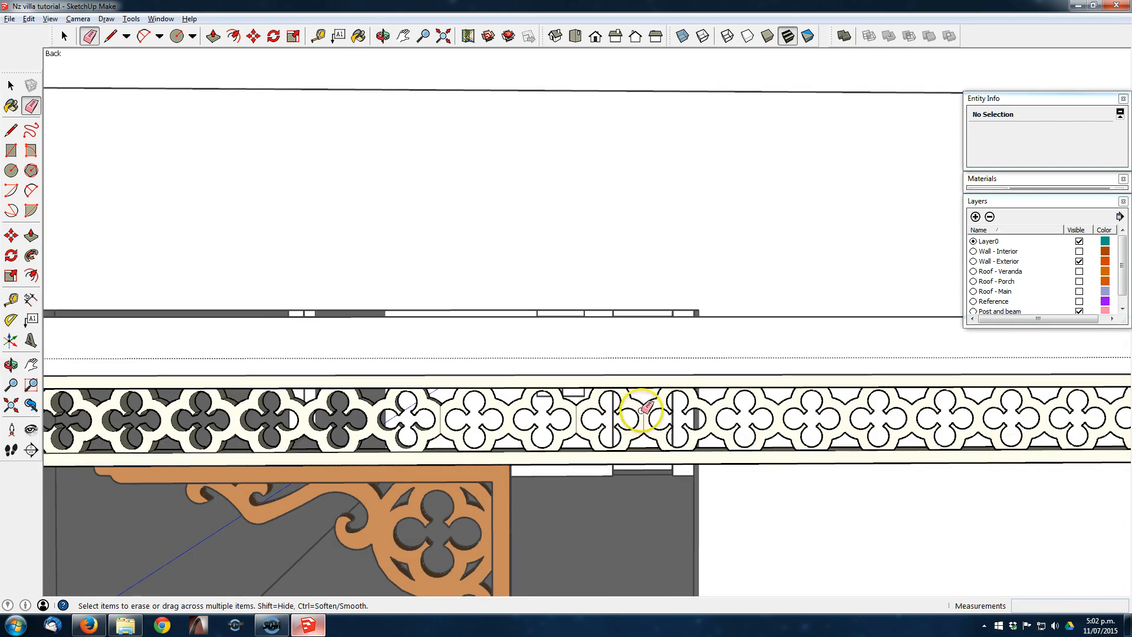
Step: Push/Pull the added fretwork to the depth of the original quatrefoils and finish editing the panel
{"action": "scroll", "coordinate": [581, 412], "scroll_direction": "down", "scroll_amount": 8}
{"action": "middle_click_drag", "start_coordinate": [823, 356], "coordinate": [907, 399]}
{"action": "scroll", "coordinate": [907, 399], "scroll_direction": "up", "scroll_amount": 6}
{"action": "key", "text": "p"}
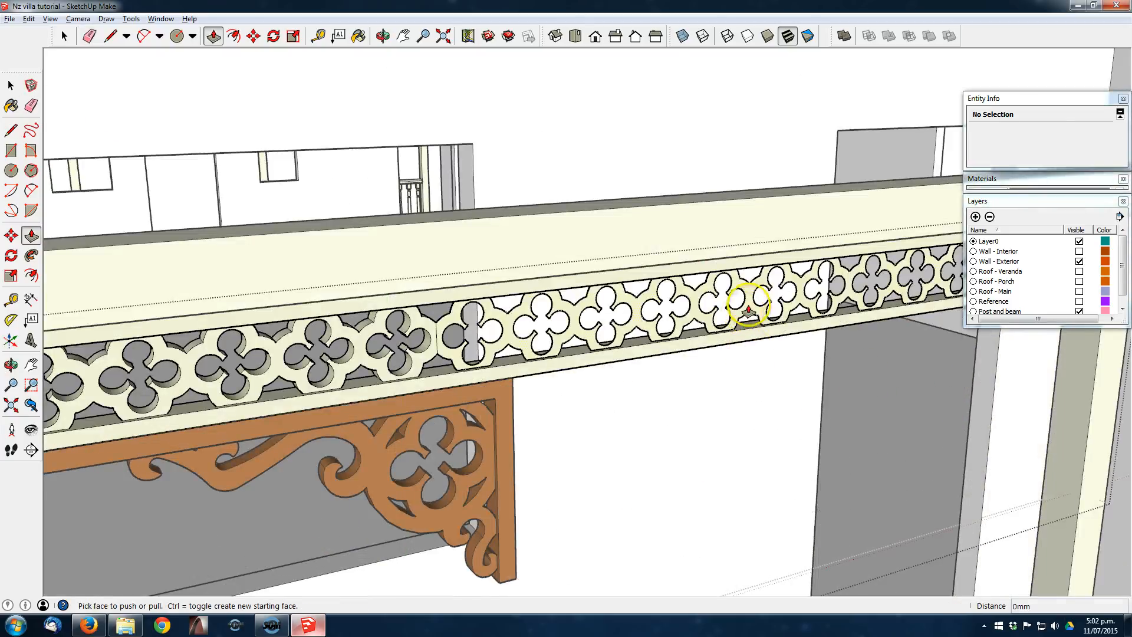
{"action": "left_click", "coordinate": [745, 312]}
{"action": "left_click", "coordinate": [362, 321]}
{"action": "key", "text": "e"}
{"action": "middle_click_drag", "start_coordinate": [518, 350], "coordinate": [380, 284]}
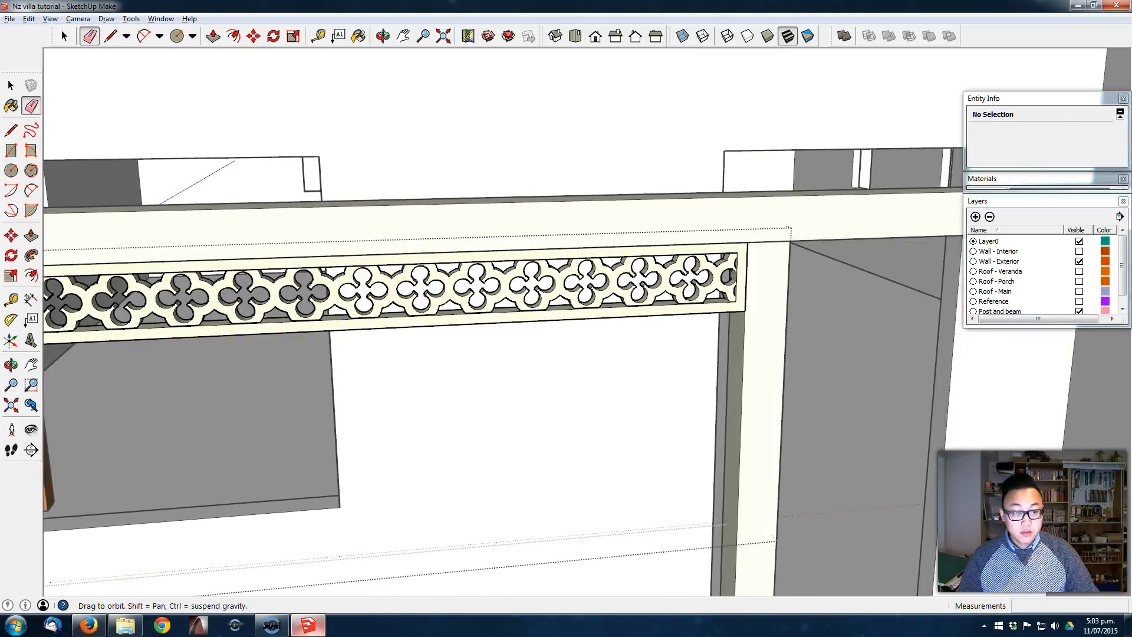
{"action": "middle_click_drag", "start_coordinate": [391, 281], "coordinate": [323, 284], "text": "shift"}
{"action": "middle_click_drag", "start_coordinate": [727, 288], "coordinate": [720, 285]}
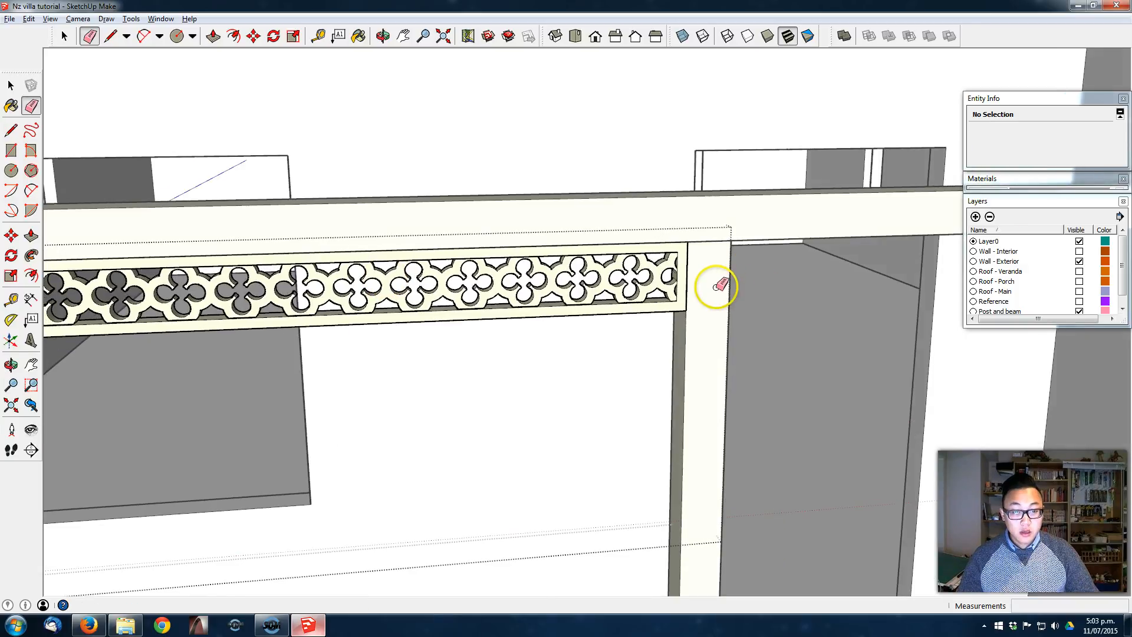
{"action": "key", "text": "space"}
{"action": "key", "text": "Escape"}
{"action": "scroll", "coordinate": [692, 309], "scroll_direction": "down", "scroll_amount": 1}
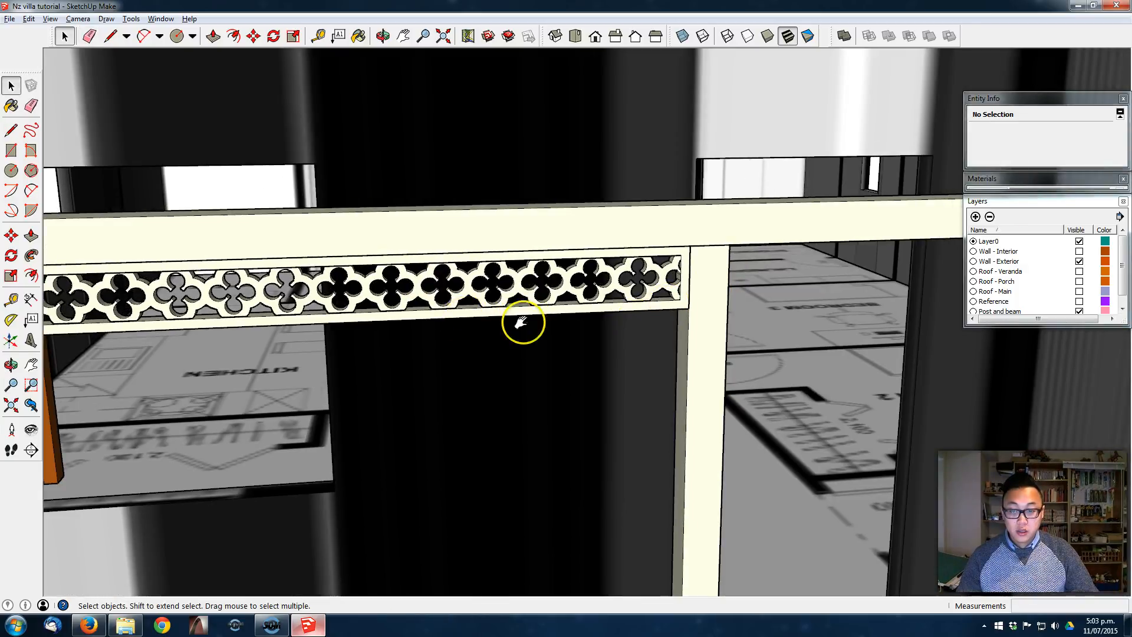
{"action": "scroll", "coordinate": [465, 318], "scroll_direction": "down", "scroll_amount": 8}
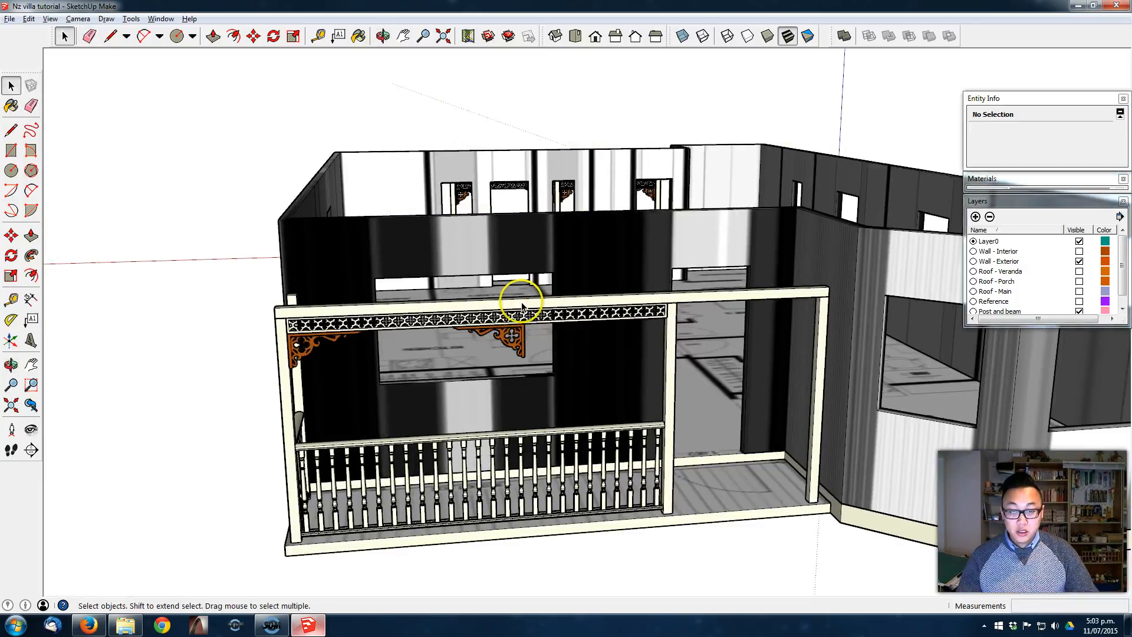
Step: Move the loose Lacework _01 bracket along the lengthened panel into the corner against the middle post
{"action": "left_click", "coordinate": [521, 347]}
{"action": "scroll", "coordinate": [521, 346], "scroll_direction": "up", "scroll_amount": 1}
{"action": "key", "text": "m"}
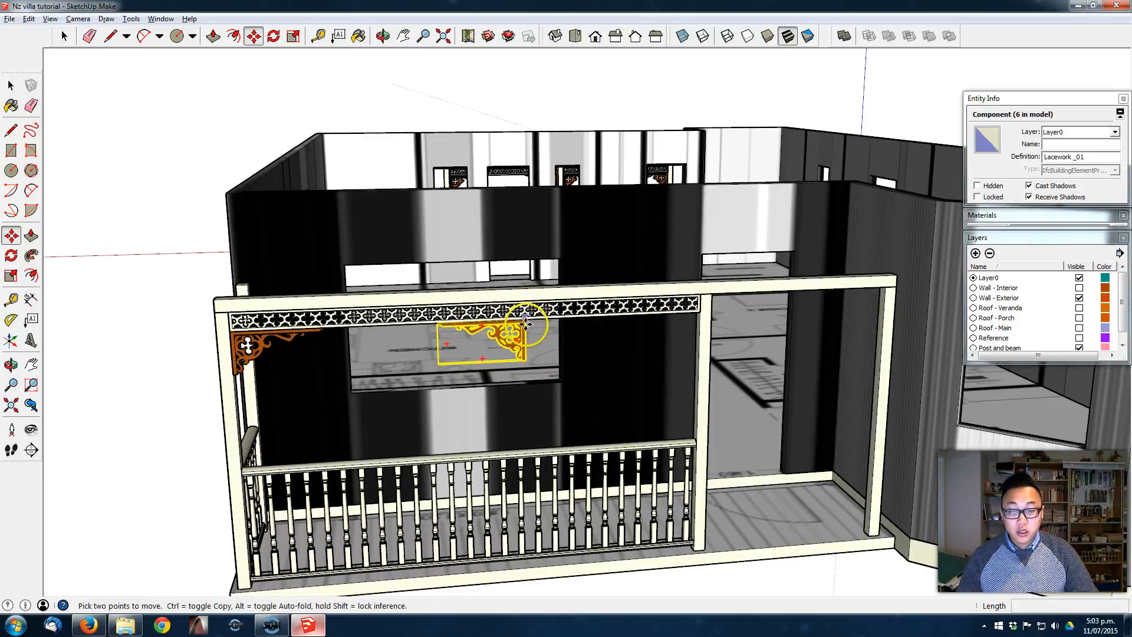
{"action": "scroll", "coordinate": [524, 323], "scroll_direction": "up", "scroll_amount": 4}
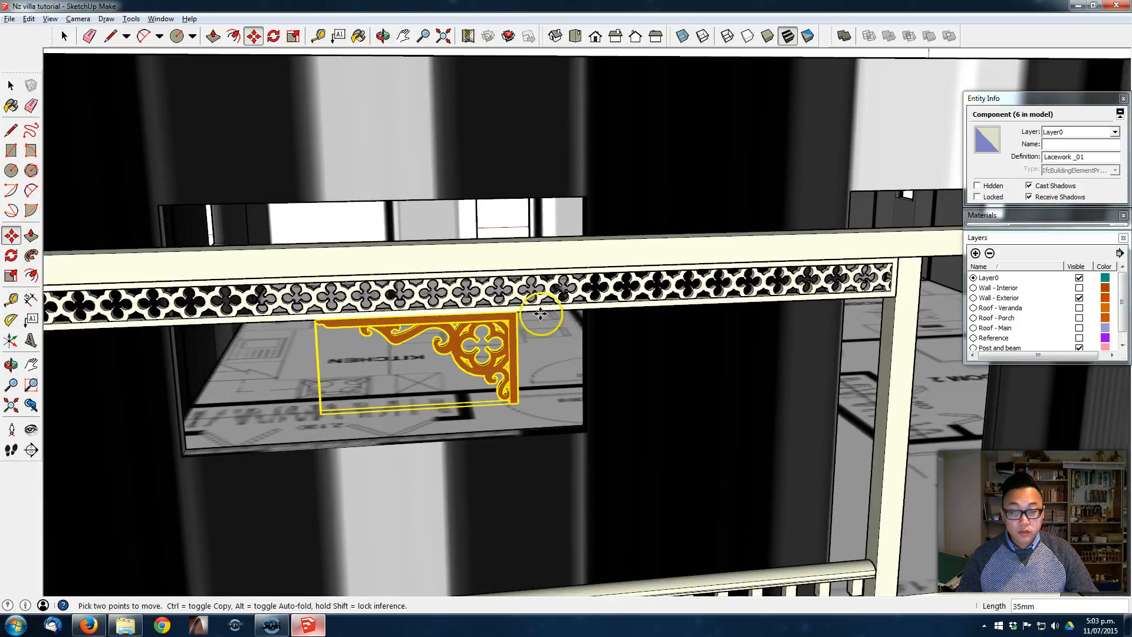
{"action": "left_click", "coordinate": [527, 315]}
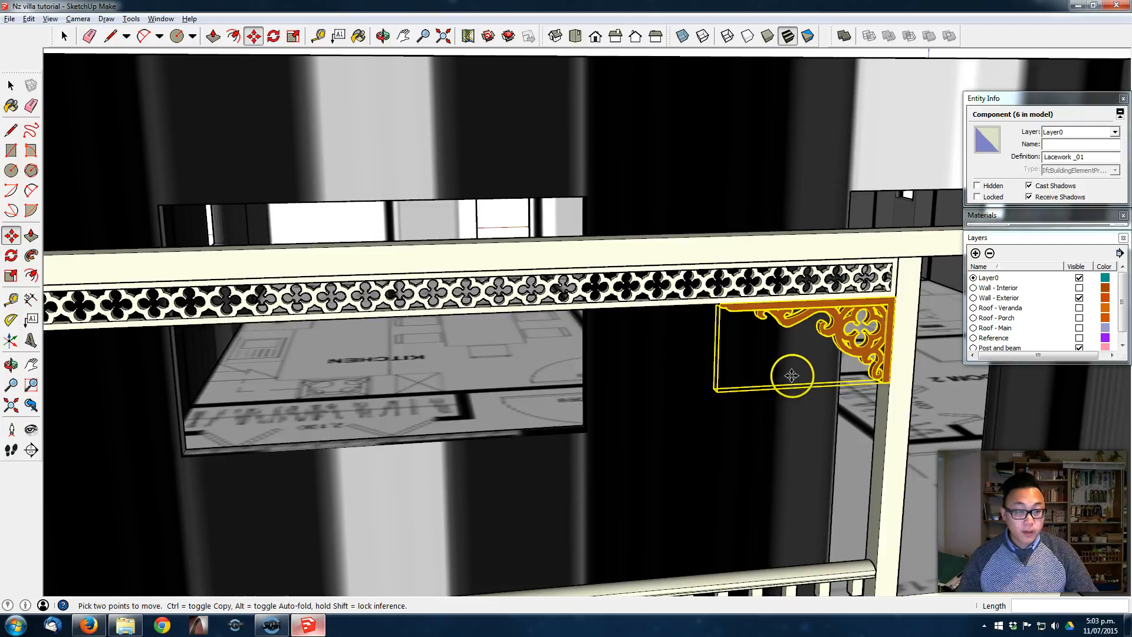
{"action": "left_click", "coordinate": [791, 376]}
{"action": "scroll", "coordinate": [583, 354], "scroll_direction": "down", "scroll_amount": 6}
{"action": "key", "text": "space"}
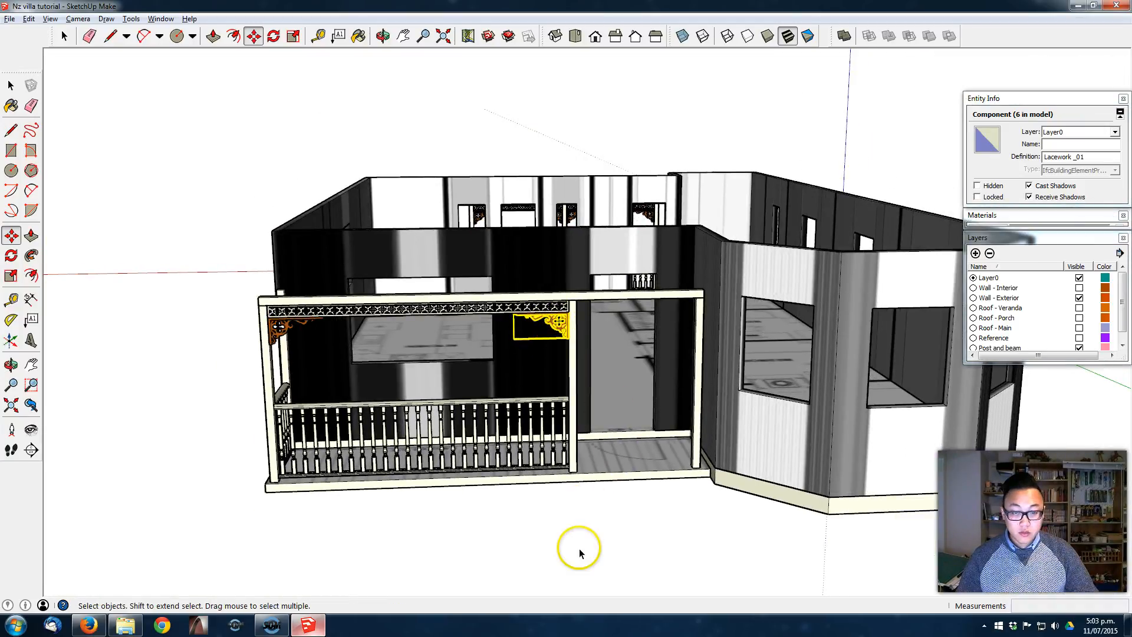
{"action": "left_click", "coordinate": [579, 537]}
Step: Copy the middle post's bracket 1500 mm along the beam to the far post of the narrow bay
{"action": "middle_click_drag", "start_coordinate": [715, 351], "coordinate": [627, 358]}
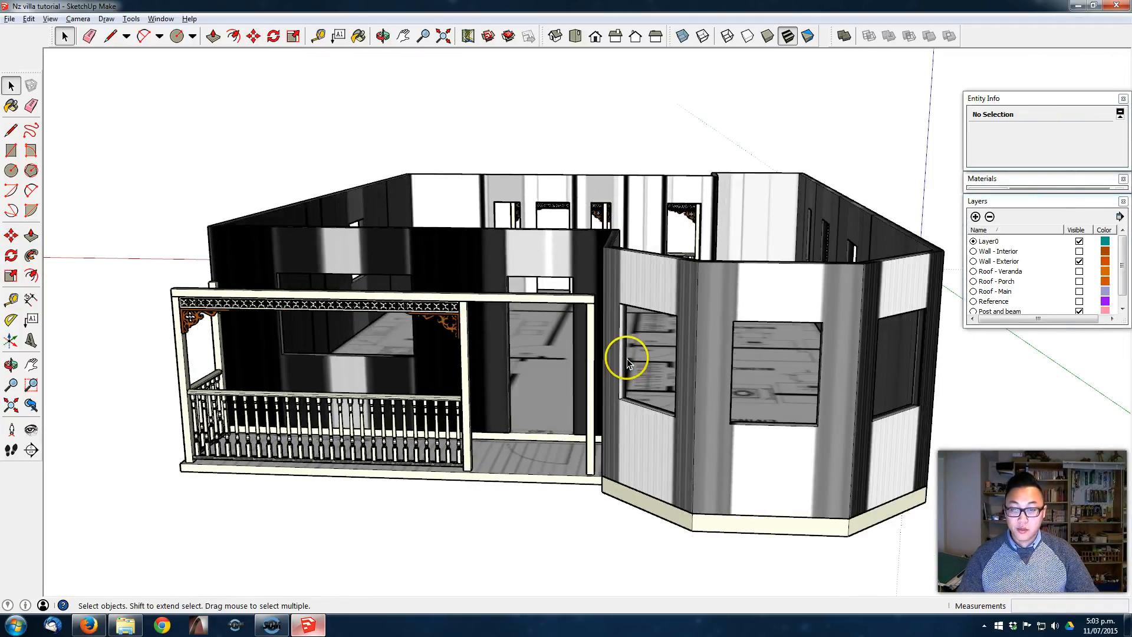
{"action": "middle_click_drag", "start_coordinate": [415, 351], "coordinate": [444, 334]}
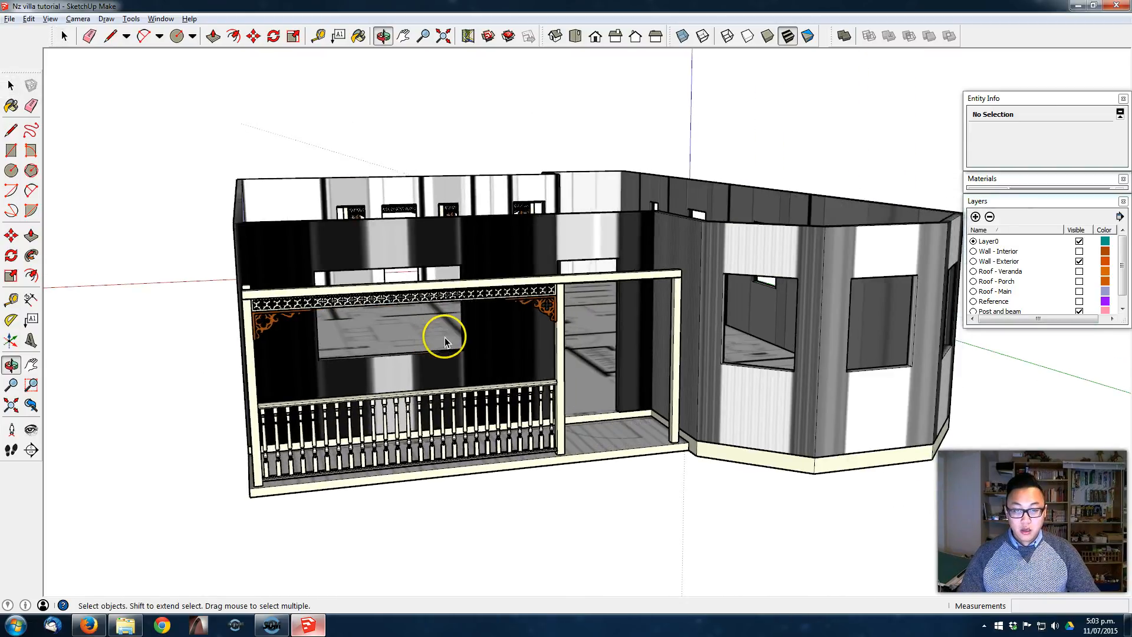
{"action": "scroll", "coordinate": [507, 318], "scroll_direction": "up", "scroll_amount": 3}
{"action": "left_click", "coordinate": [607, 281]}
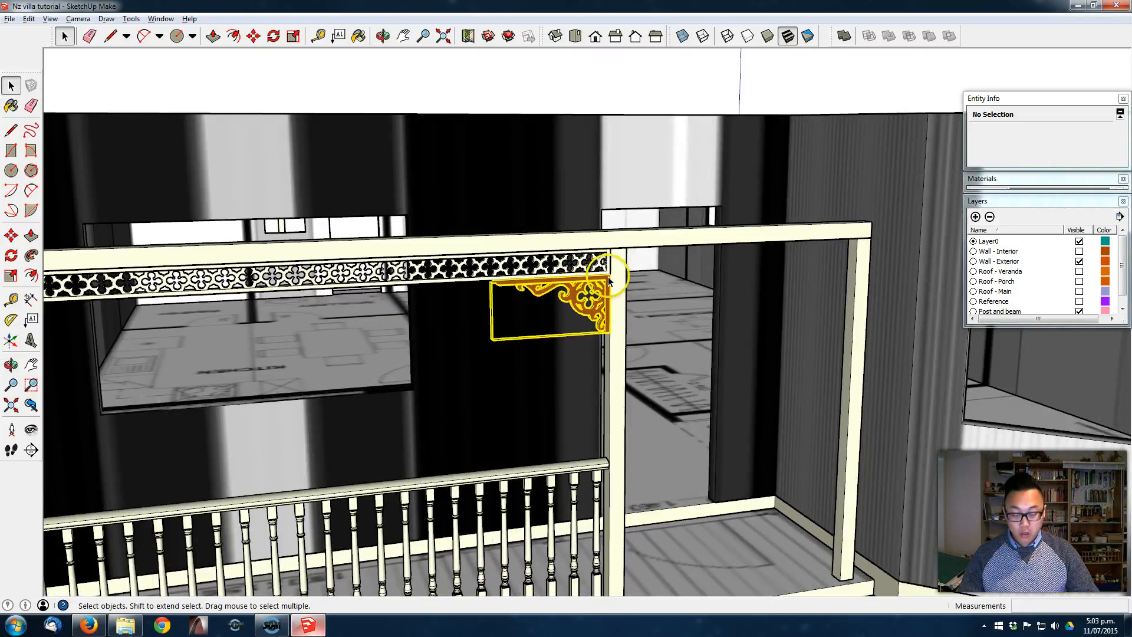
{"action": "key", "text": "m"}
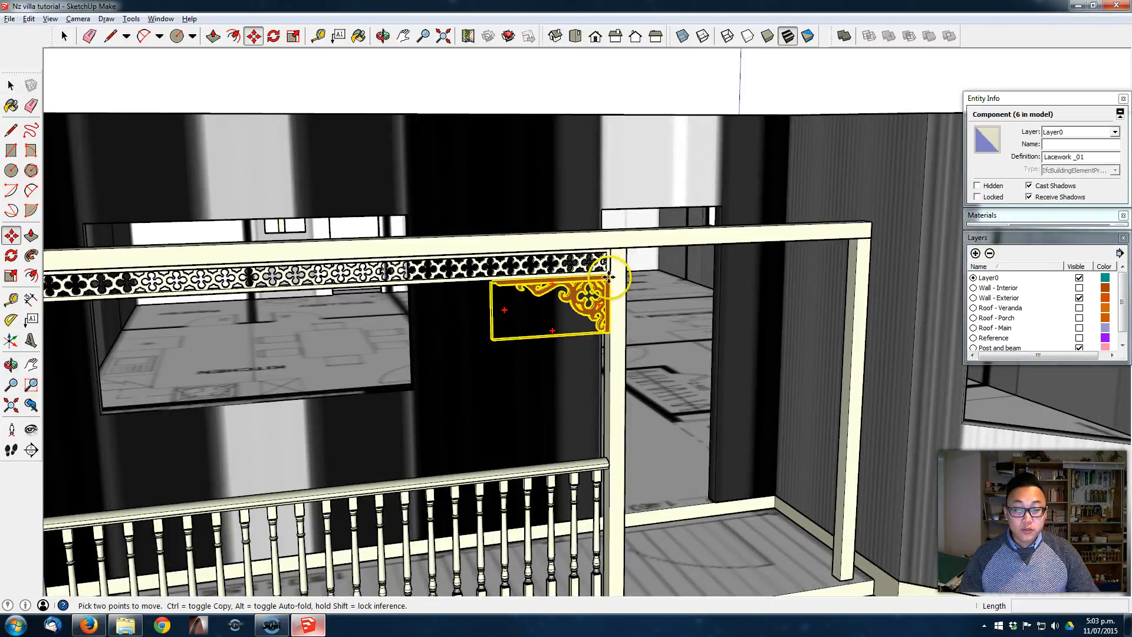
{"action": "key", "text": "ctrl"}
{"action": "left_click", "coordinate": [609, 277]}
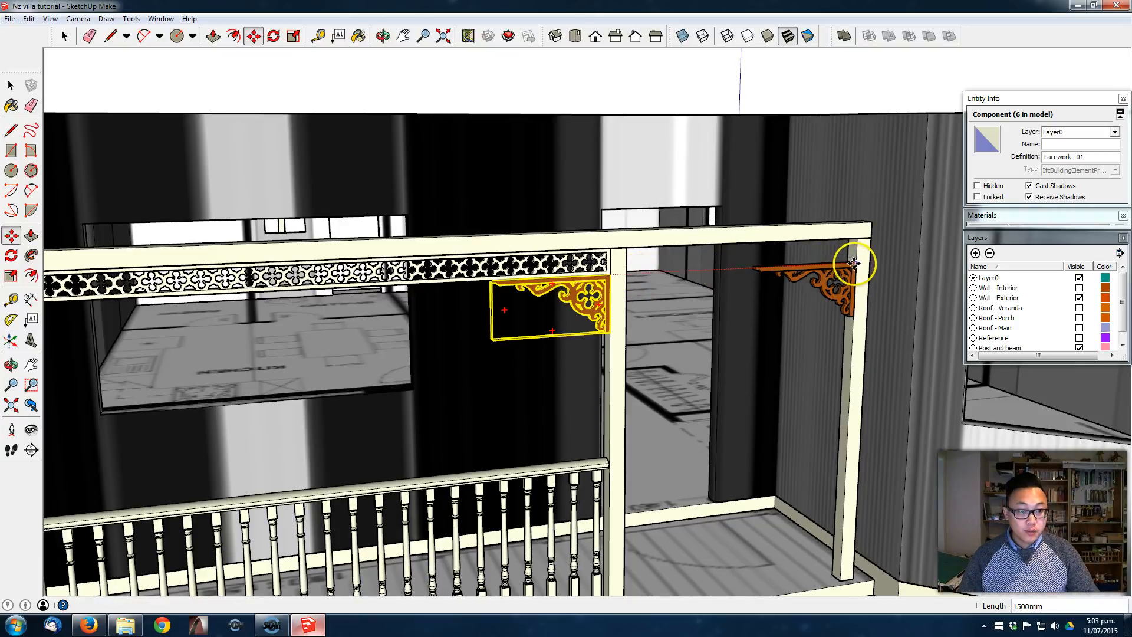
{"action": "left_click", "coordinate": [854, 264]}
{"action": "scroll", "coordinate": [539, 306], "scroll_direction": "down", "scroll_amount": 7}
{"action": "middle_click_drag", "start_coordinate": [539, 306], "coordinate": [617, 314]}
{"action": "key", "text": "space"}
{"action": "scroll", "coordinate": [616, 326], "scroll_direction": "up", "scroll_amount": 1}
{"action": "scroll", "coordinate": [617, 326], "scroll_direction": "up", "scroll_amount": 3}
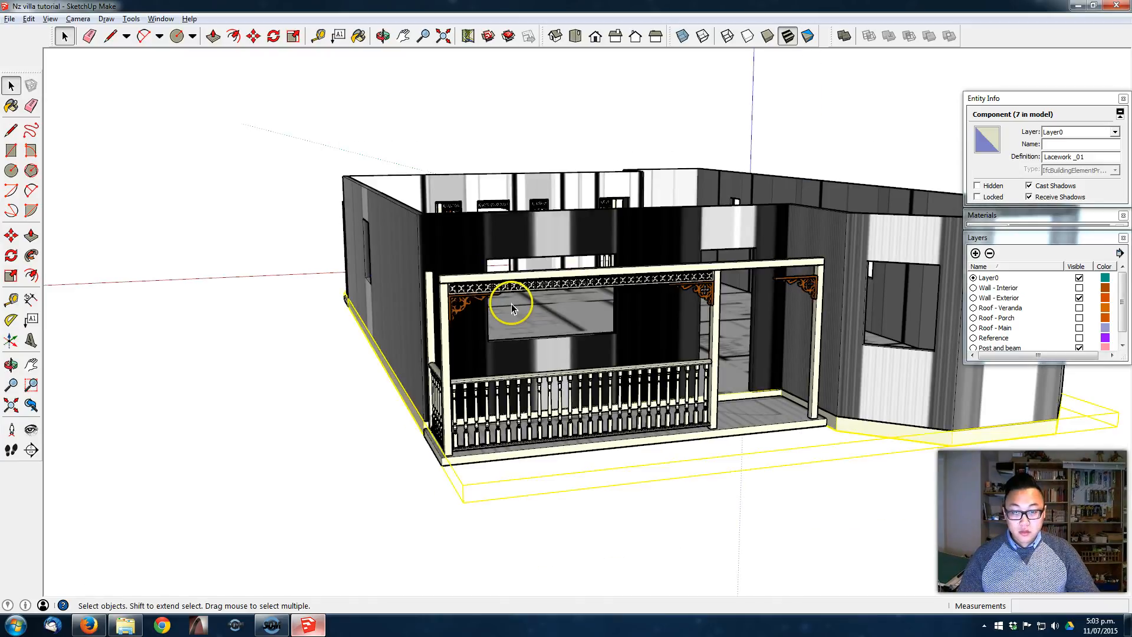
Step: Copy the corner post's bracket about 3558 mm along the beam to the narrow bay's side of the middle post
{"action": "left_click", "coordinate": [464, 302]}
{"action": "key", "text": "m"}
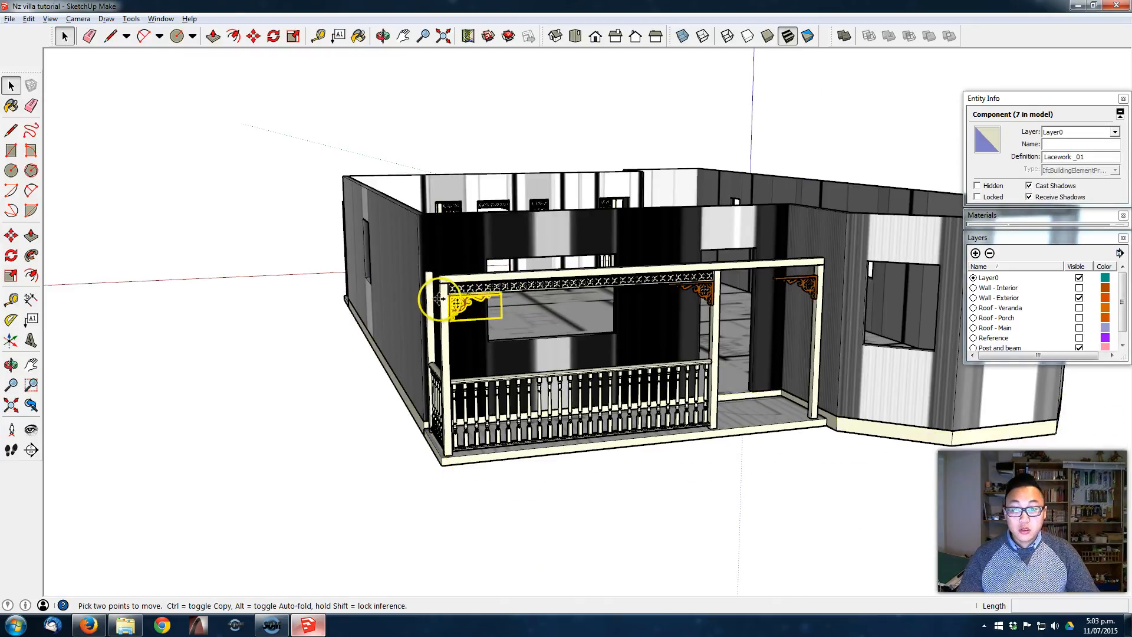
{"action": "scroll", "coordinate": [454, 295], "scroll_direction": "up", "scroll_amount": 1}
{"action": "key", "text": "ctrl"}
{"action": "left_click", "coordinate": [448, 291]}
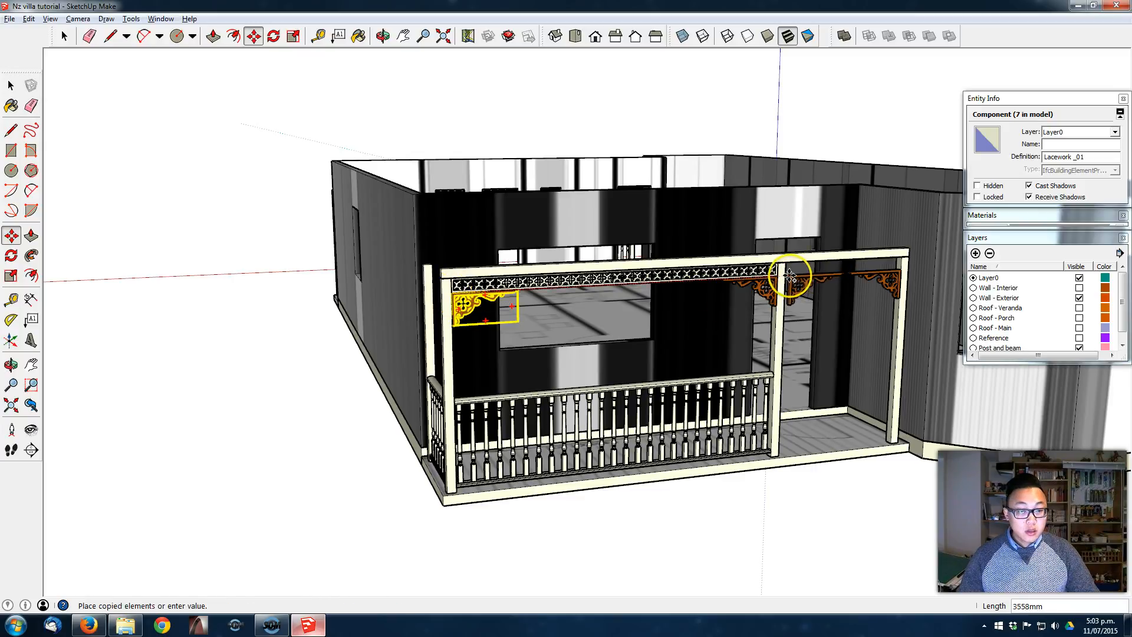
{"action": "left_click", "coordinate": [787, 277]}
{"action": "middle_click_drag", "start_coordinate": [793, 280], "coordinate": [699, 303]}
{"action": "key", "text": "space"}
{"action": "left_click", "coordinate": [800, 568]}
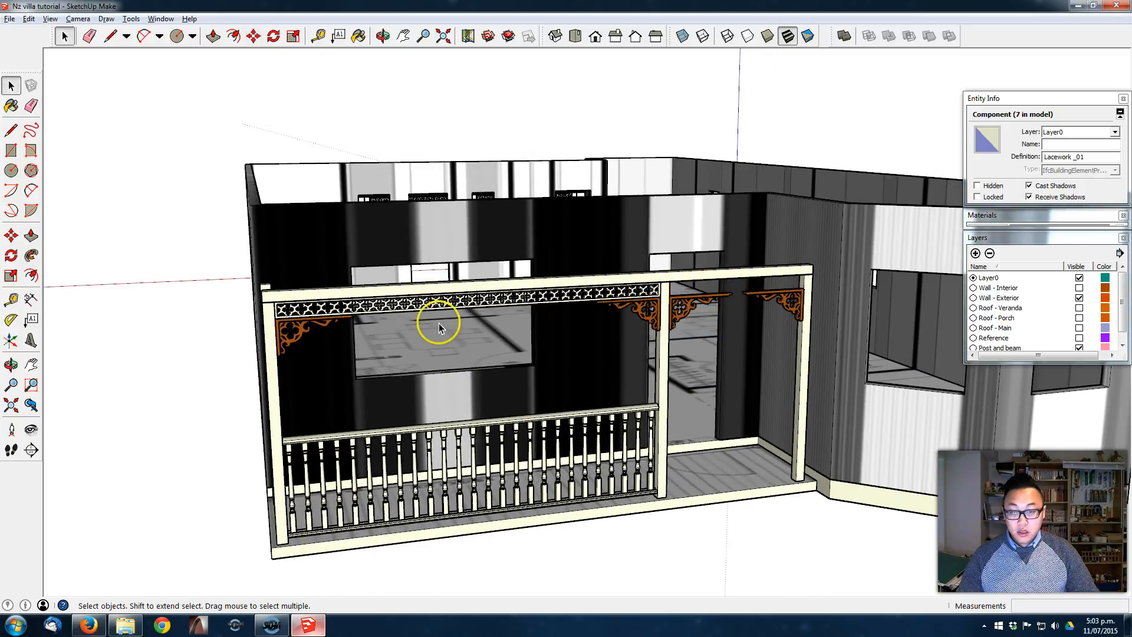
Step: Copy the lengthened fretwork panel along the beam into the narrow bay, starting at the middle post
{"action": "scroll", "coordinate": [440, 323], "scroll_direction": "up", "scroll_amount": 3}
{"action": "middle_click_drag", "start_coordinate": [432, 317], "coordinate": [429, 318]}
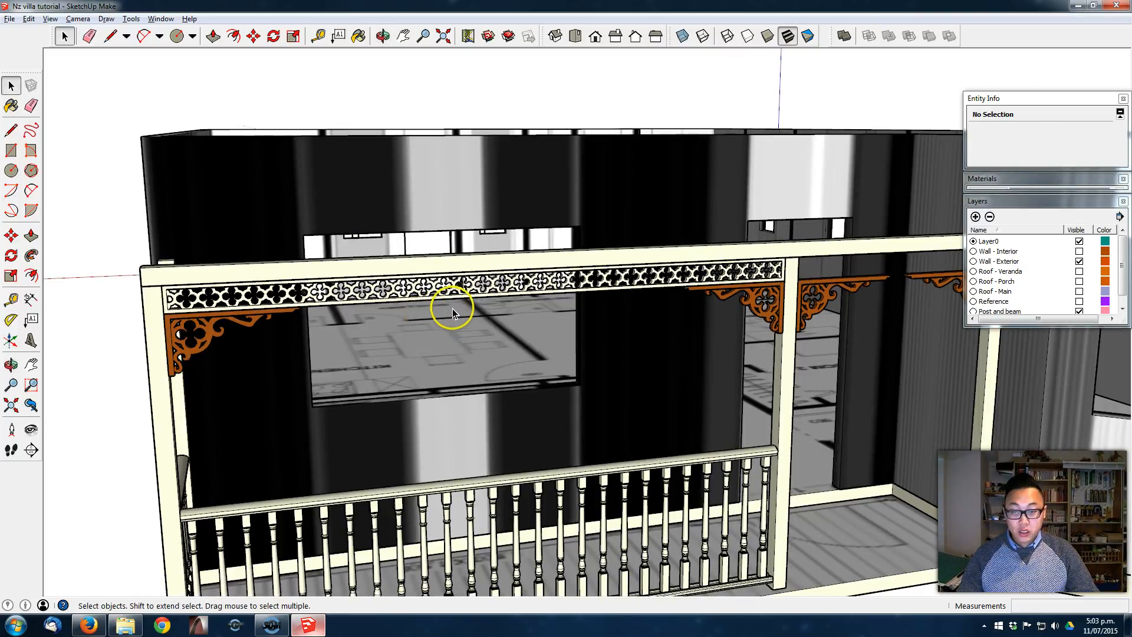
{"action": "left_click", "coordinate": [319, 297]}
{"action": "key", "text": "m"}
{"action": "left_click", "coordinate": [158, 288]}
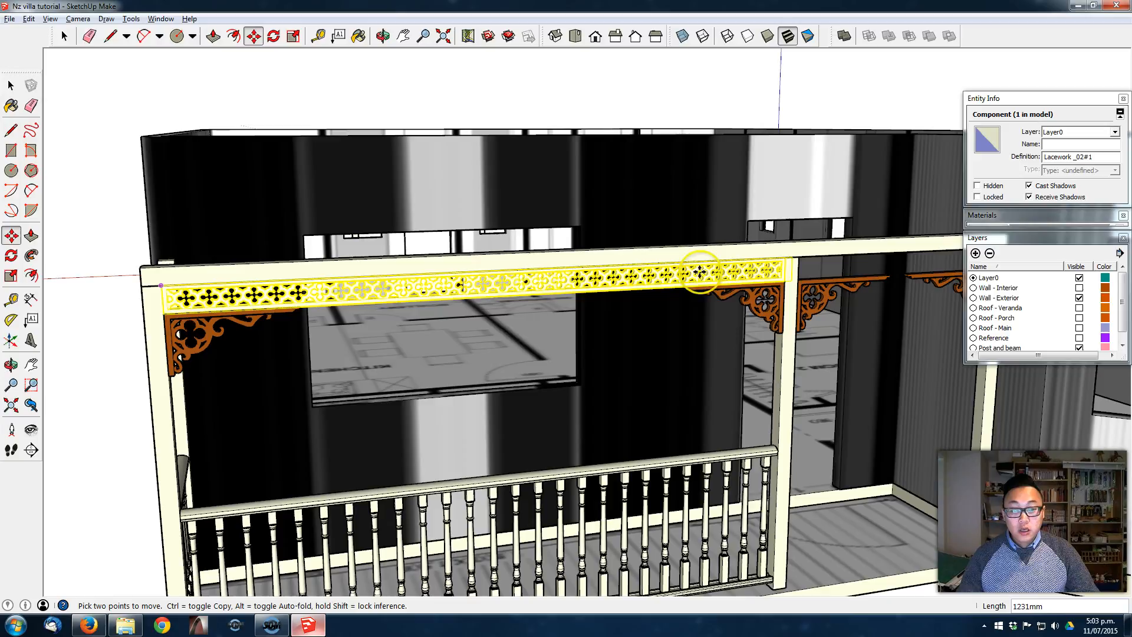
{"action": "key", "text": "ctrl"}
{"action": "left_click", "coordinate": [800, 258]}
{"action": "middle_click_drag", "start_coordinate": [854, 256], "coordinate": [678, 257]}
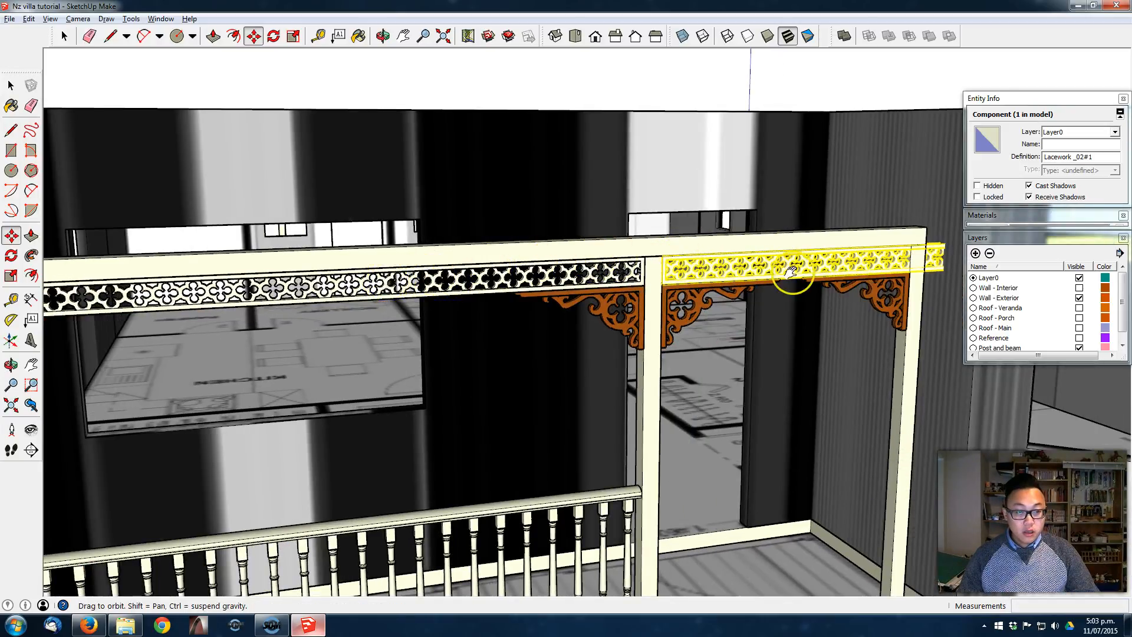
Step: Make the fretwork panel copied into the narrow bay a unique component
{"action": "middle_click_drag", "start_coordinate": [796, 271], "coordinate": [926, 261]}
{"action": "middle_click_drag", "start_coordinate": [609, 295], "coordinate": [593, 265]}
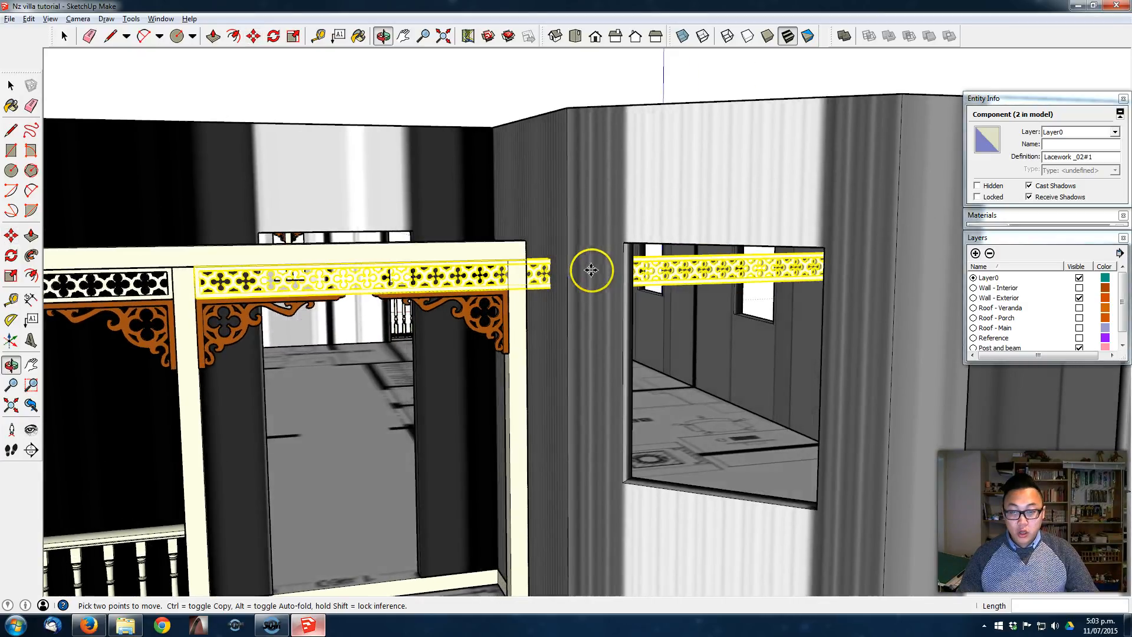
{"action": "right_click", "coordinate": [535, 277]}
{"action": "left_click", "coordinate": [575, 352]}
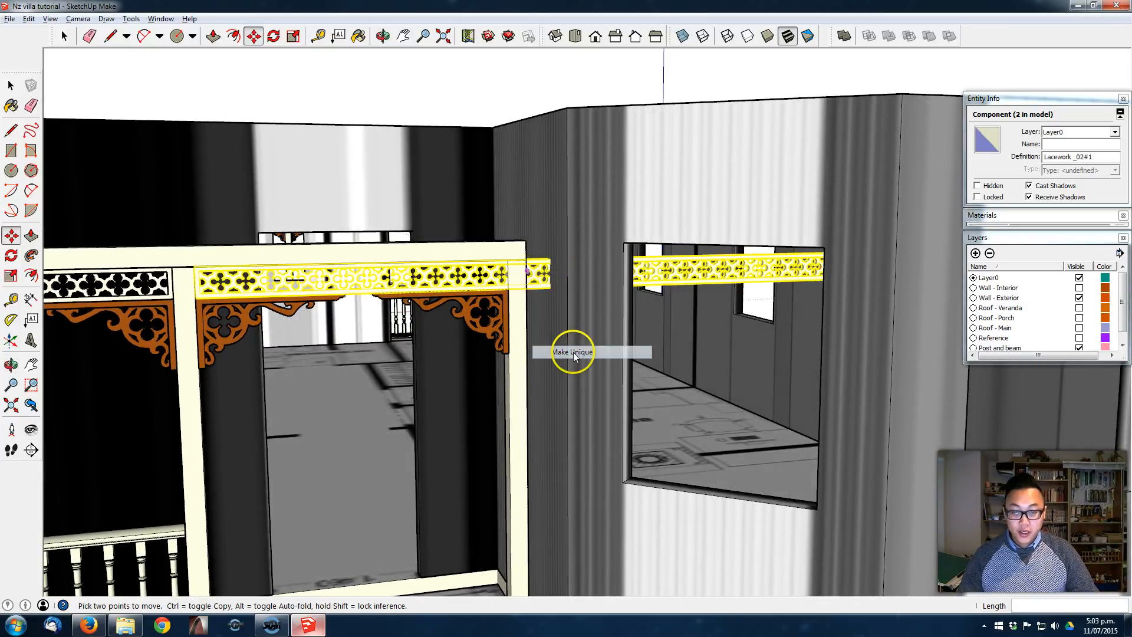
{"action": "key", "text": "space"}
Step: Move the unique fretwork panel about 1149 mm straight up, clear of the veranda beam and brackets
{"action": "scroll", "coordinate": [503, 249], "scroll_direction": "up", "scroll_amount": 4}
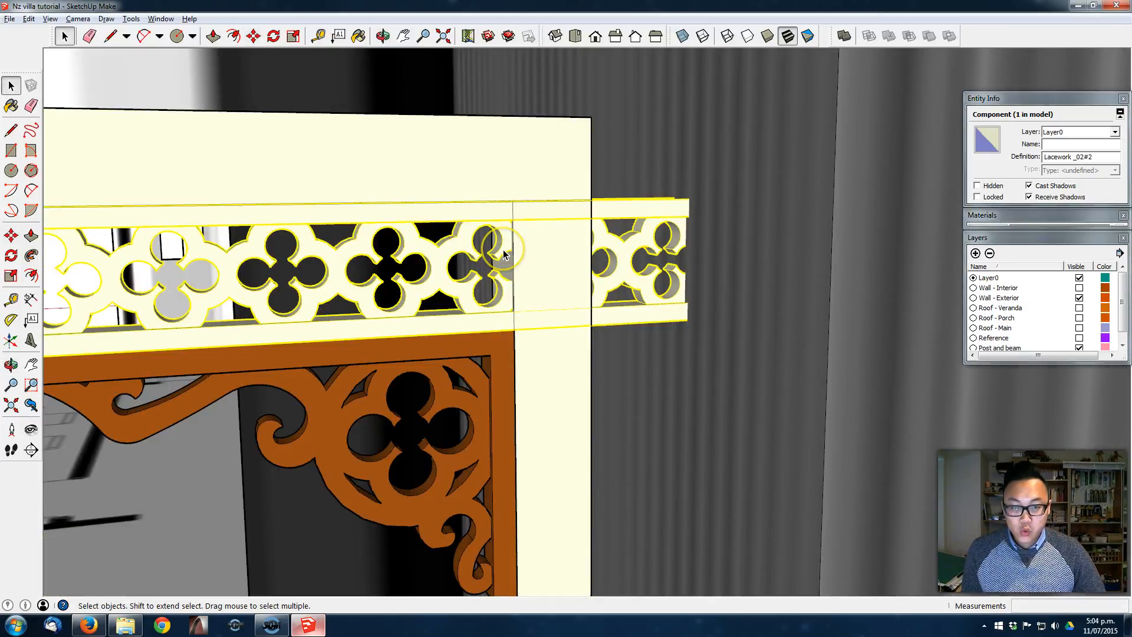
{"action": "scroll", "coordinate": [499, 243], "scroll_direction": "down", "scroll_amount": 1}
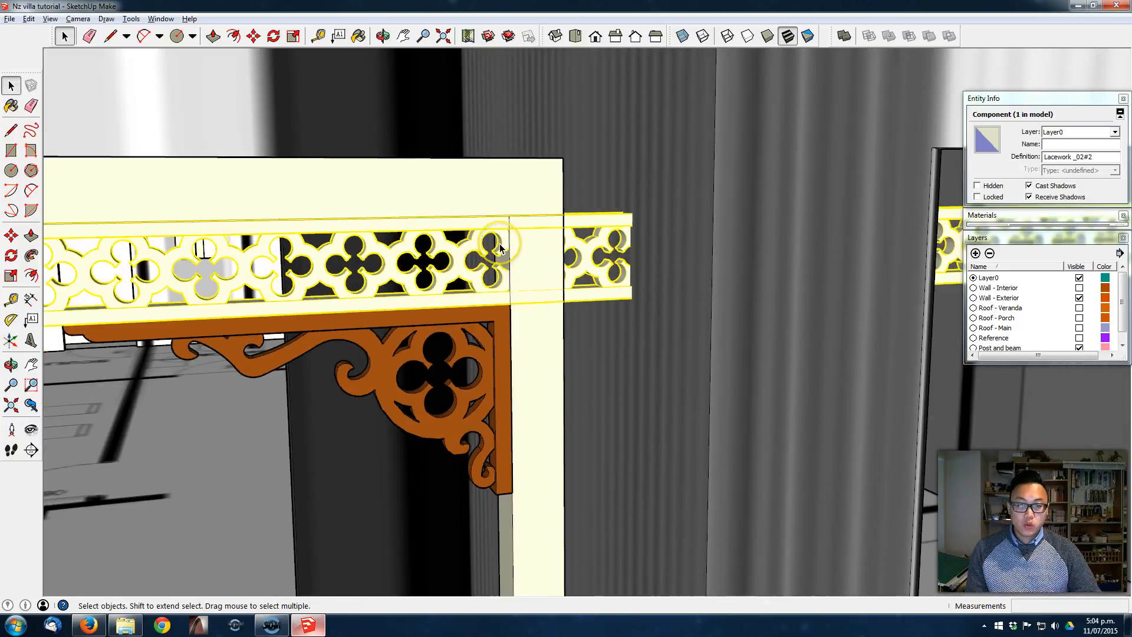
{"action": "scroll", "coordinate": [500, 243], "scroll_direction": "down", "scroll_amount": 6}
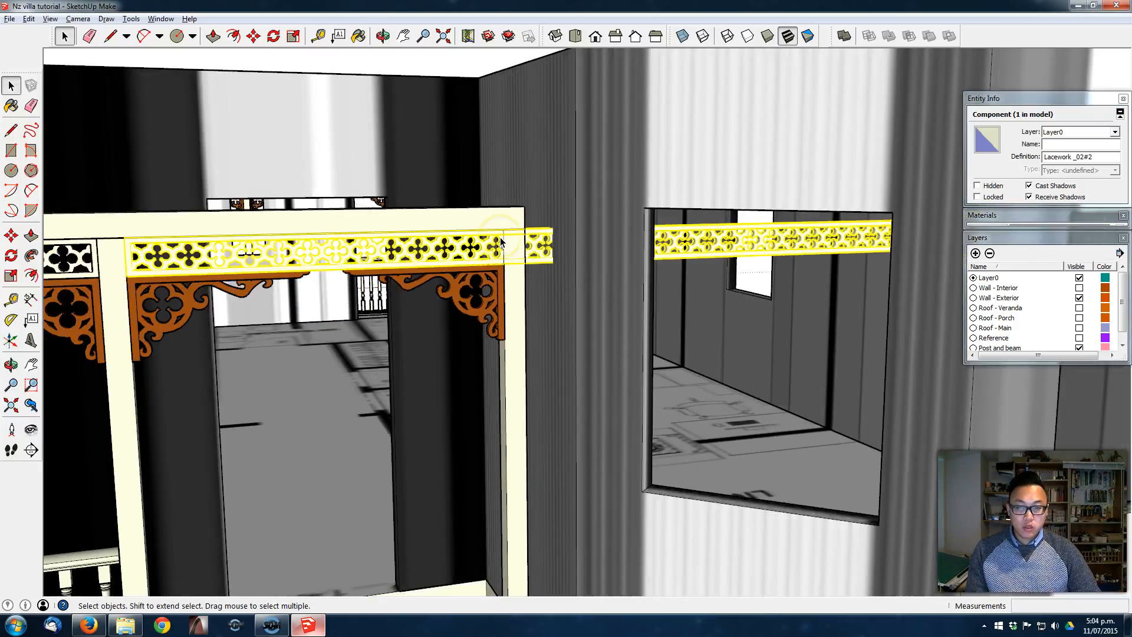
{"action": "middle_click_drag", "start_coordinate": [487, 223], "coordinate": [485, 316], "text": "shift"}
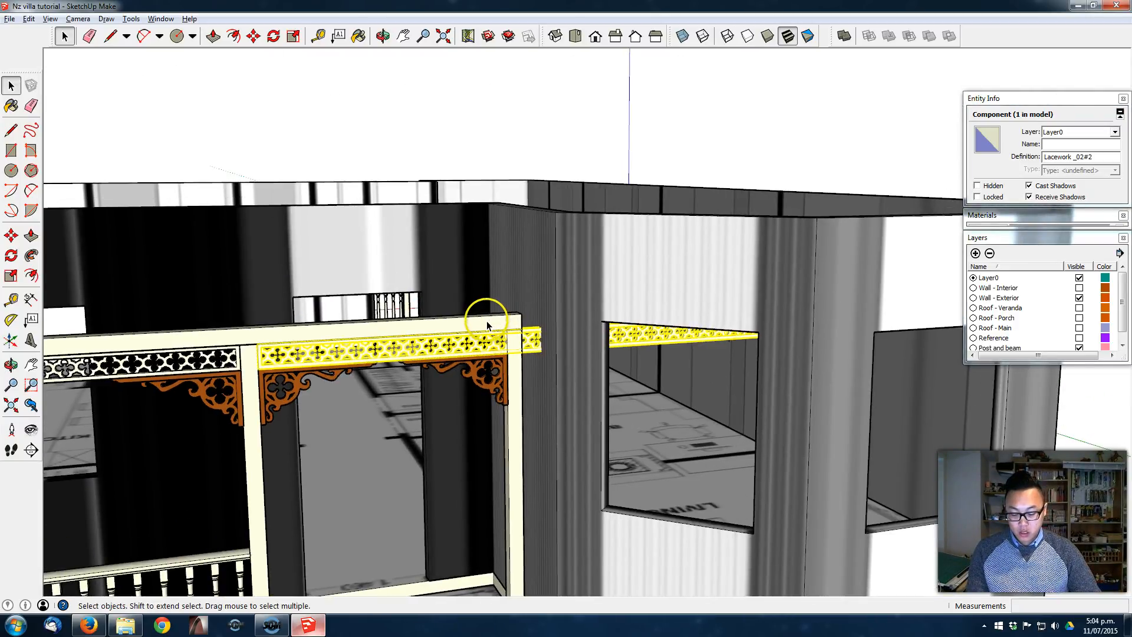
{"action": "key", "text": "m"}
{"action": "left_click", "coordinate": [485, 321]}
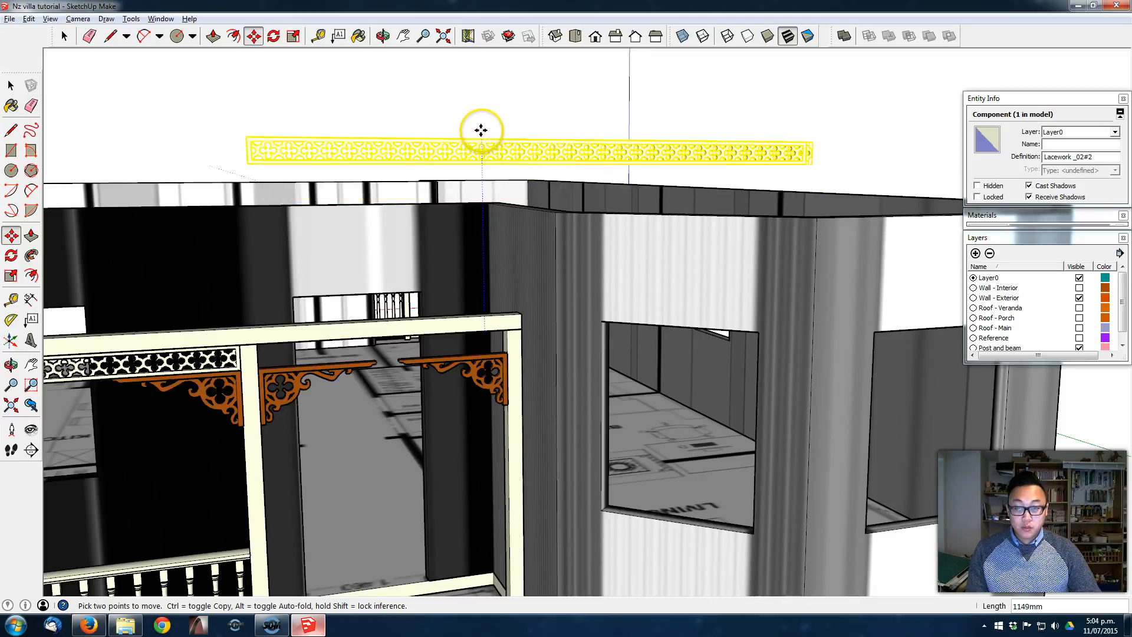
{"action": "scroll", "coordinate": [494, 151], "scroll_direction": "up", "scroll_amount": 3}
{"action": "key", "text": "space"}
Step: Open the raised panel for editing and draw a line about 41 mm long across the neck between two neighbouring quatrefoils near mid-panel
{"action": "middle_click_drag", "start_coordinate": [495, 152], "coordinate": [525, 191]}
{"action": "key", "text": "t"}
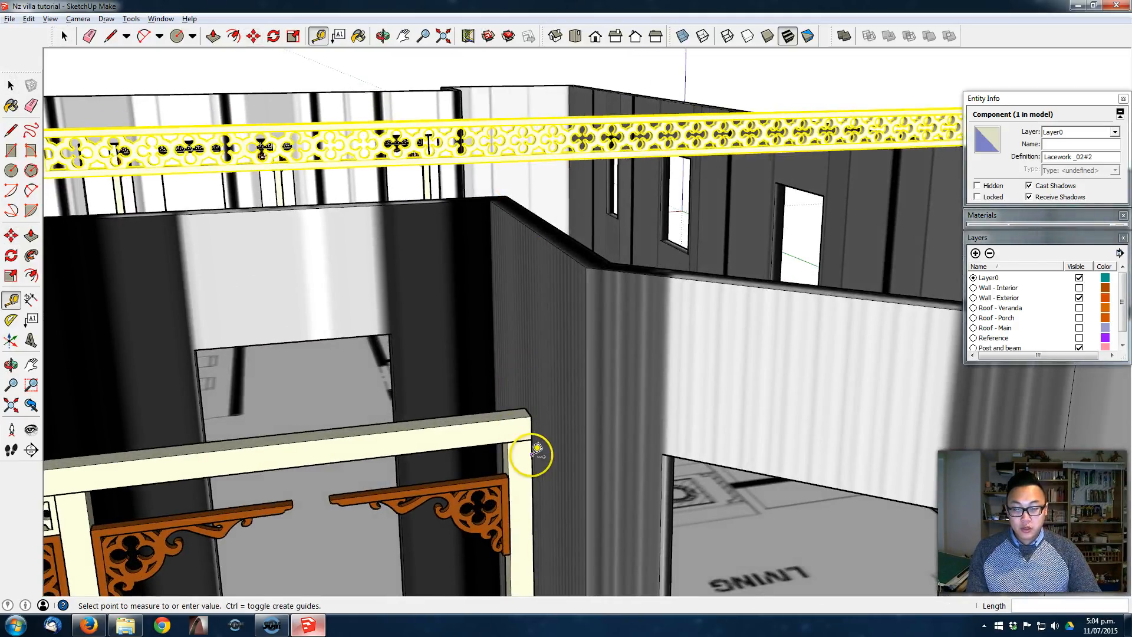
{"action": "middle_click_drag", "start_coordinate": [570, 116], "coordinate": [549, 164]}
{"action": "middle_click_drag", "start_coordinate": [695, 351], "coordinate": [481, 332]}
{"action": "key", "text": "space"}
{"action": "double_click", "coordinate": [481, 332]}
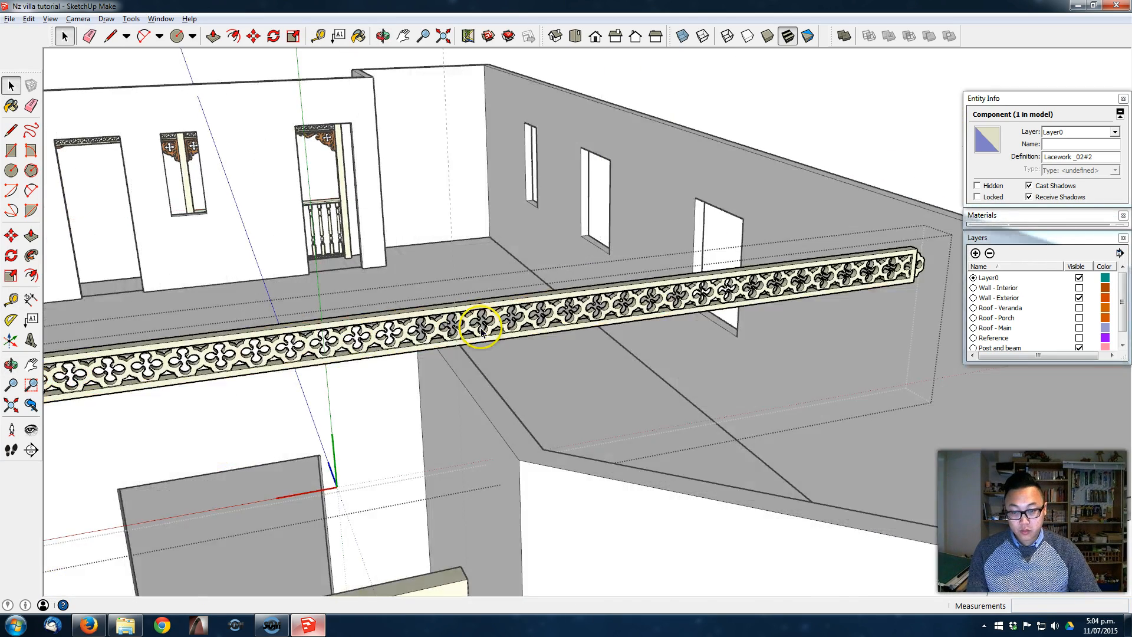
{"action": "scroll", "coordinate": [464, 329], "scroll_direction": "up", "scroll_amount": 5}
{"action": "scroll", "coordinate": [425, 329], "scroll_direction": "up", "scroll_amount": 3}
{"action": "key", "text": "l"}
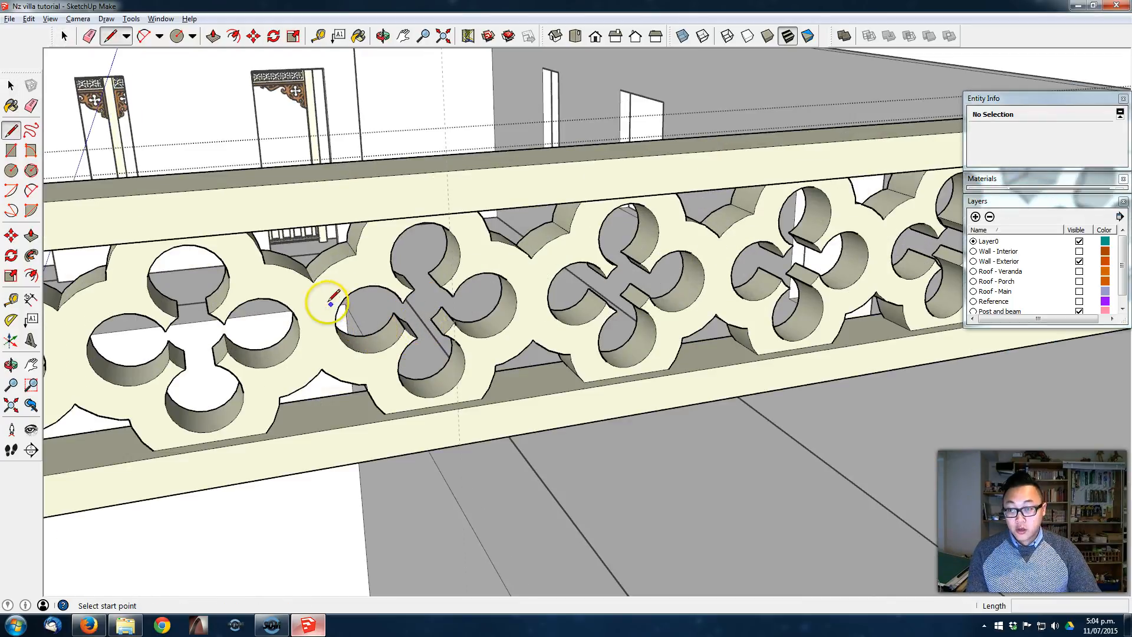
{"action": "left_click", "coordinate": [313, 281]}
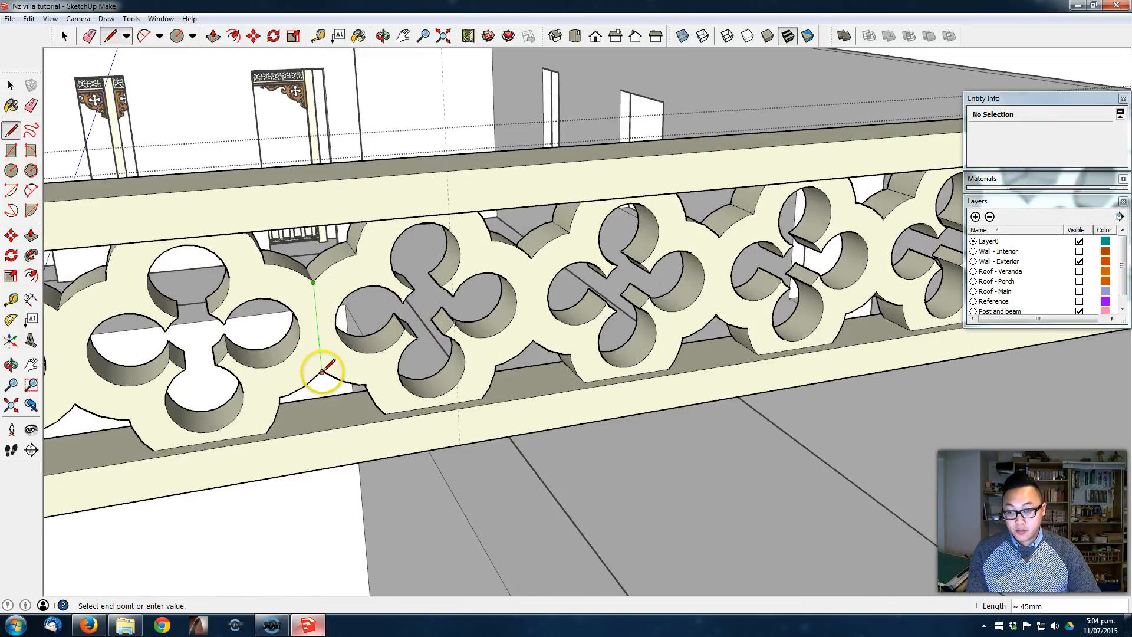
{"action": "left_click", "coordinate": [322, 369]}
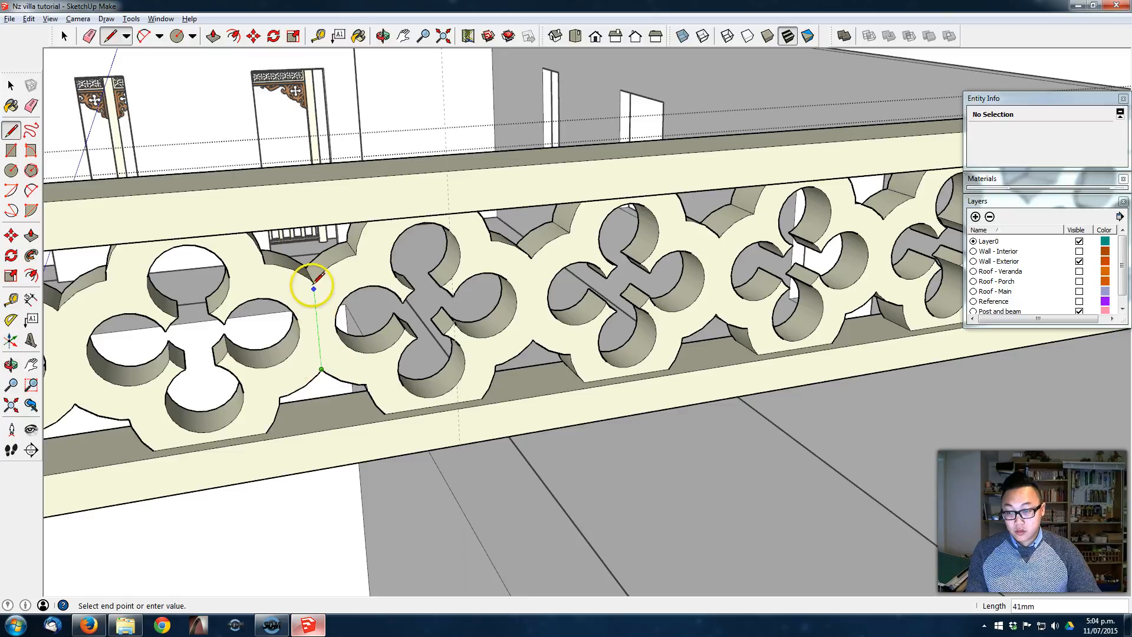
Step: Push the quatrefoil face on the far-post side of the new line back 25 mm through the panel's thickness
{"action": "key", "text": "space"}
{"action": "left_click", "coordinate": [337, 282]}
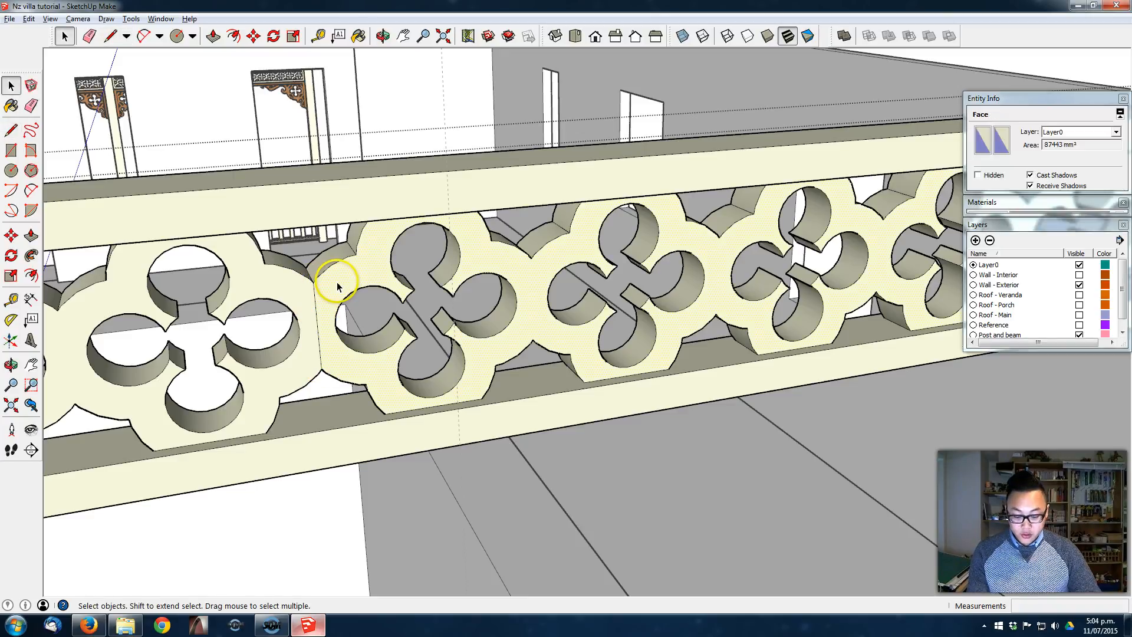
{"action": "key", "text": "p"}
{"action": "left_click_drag", "start_coordinate": [334, 287], "coordinate": [324, 254]}
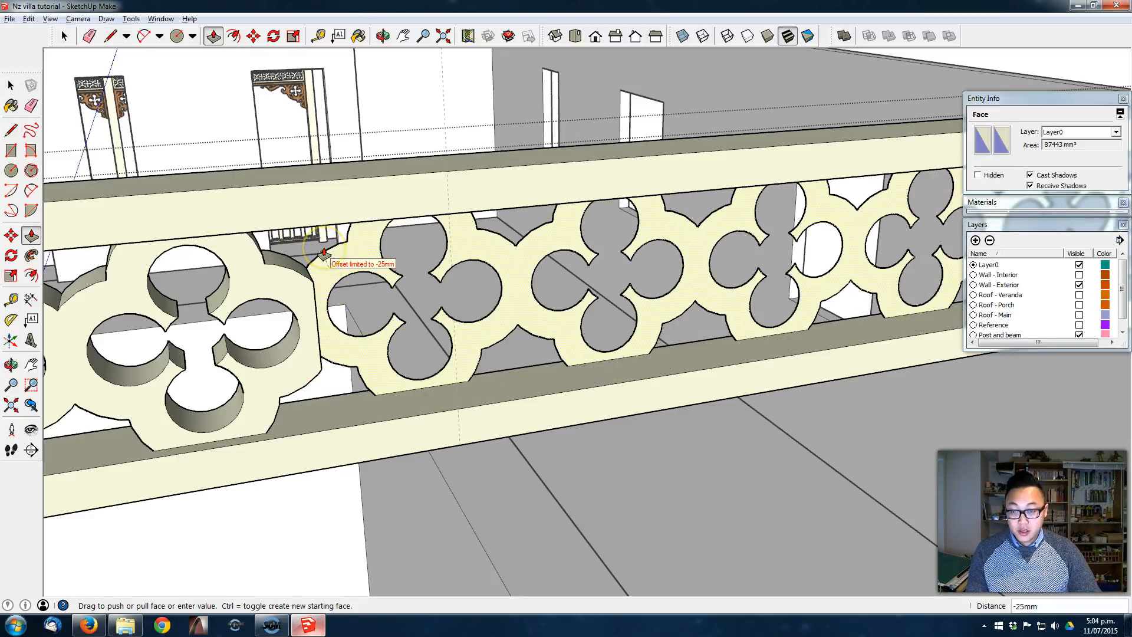
{"action": "left_click", "coordinate": [324, 252]}
{"action": "middle_click_drag", "start_coordinate": [324, 252], "coordinate": [415, 271]}
{"action": "scroll", "coordinate": [686, 263], "scroll_direction": "down", "scroll_amount": 3}
{"action": "middle_click_drag", "start_coordinate": [685, 264], "coordinate": [495, 308], "text": "shift"}
{"action": "scroll", "coordinate": [495, 308], "scroll_direction": "down", "scroll_amount": 4}
{"action": "middle_click_drag", "start_coordinate": [643, 292], "coordinate": [558, 296]}
{"action": "scroll", "coordinate": [466, 283], "scroll_direction": "up", "scroll_amount": 2}
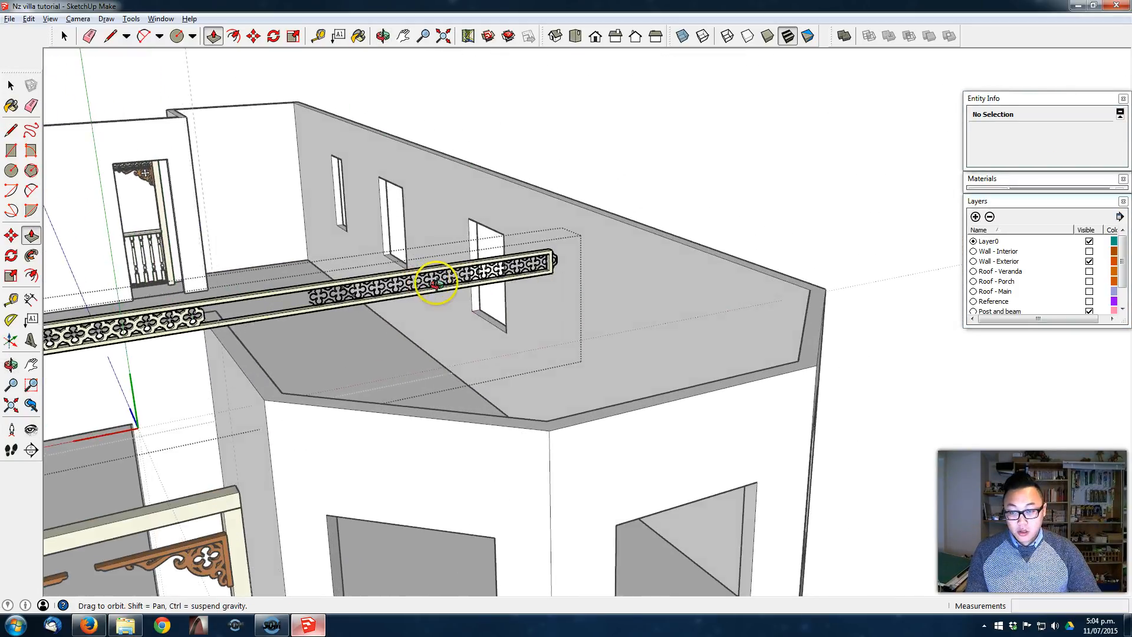
{"action": "scroll", "coordinate": [328, 299], "scroll_direction": "up", "scroll_amount": 1}
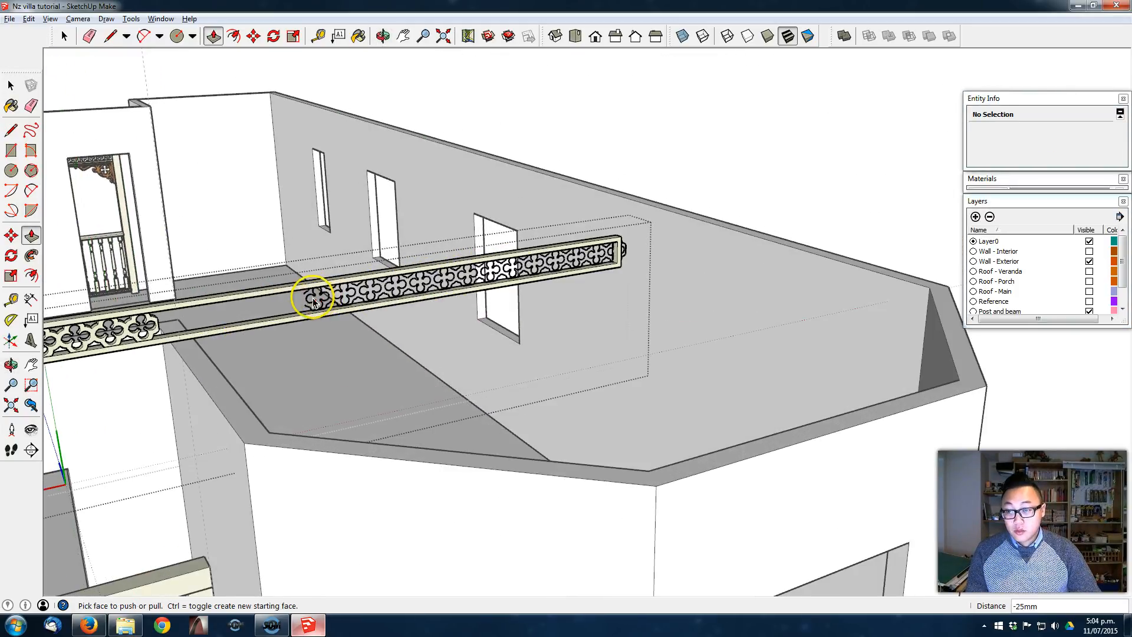
{"action": "key", "text": "space"}
{"action": "left_click", "coordinate": [316, 299]}
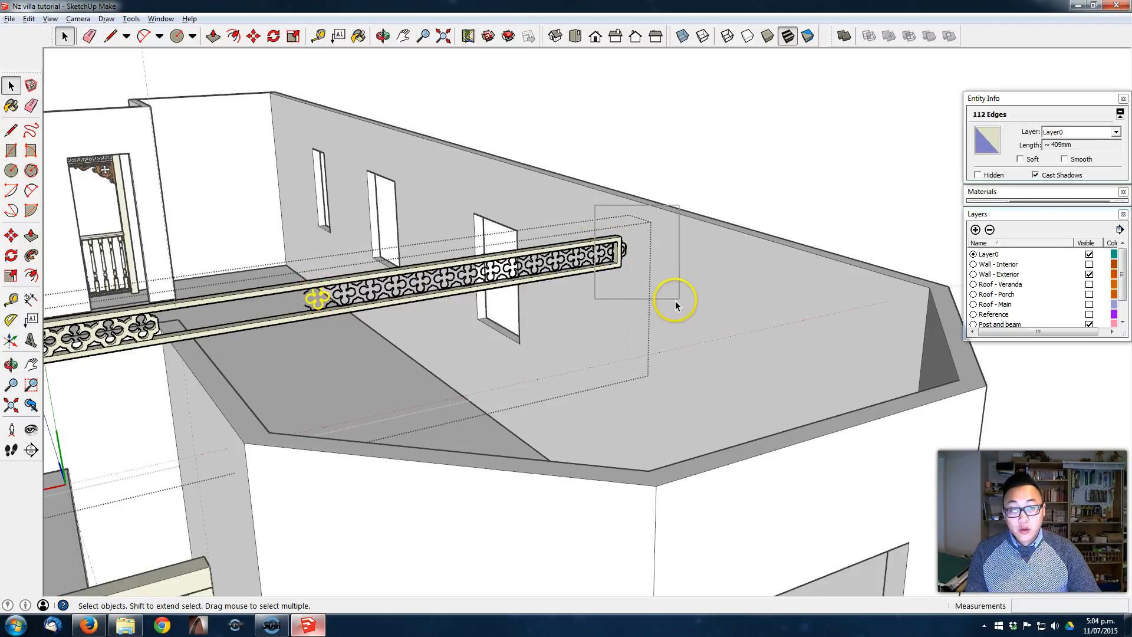
{"action": "left_click_drag", "start_coordinate": [679, 299], "coordinate": [660, 285]}
{"action": "mouse_move", "coordinate": [616, 268]}
{"action": "middle_mouse_down"}
{"action": "mouse_move", "coordinate": [530, 248]}
{"action": "mouse_move", "coordinate": [467, 260]}
{"action": "mouse_move", "coordinate": [598, 256]}
{"action": "middle_mouse_up"}
{"action": "scroll", "coordinate": [607, 250], "scroll_direction": "up", "scroll_amount": 2}
{"action": "scroll", "coordinate": [580, 258], "scroll_direction": "up", "scroll_amount": 5}
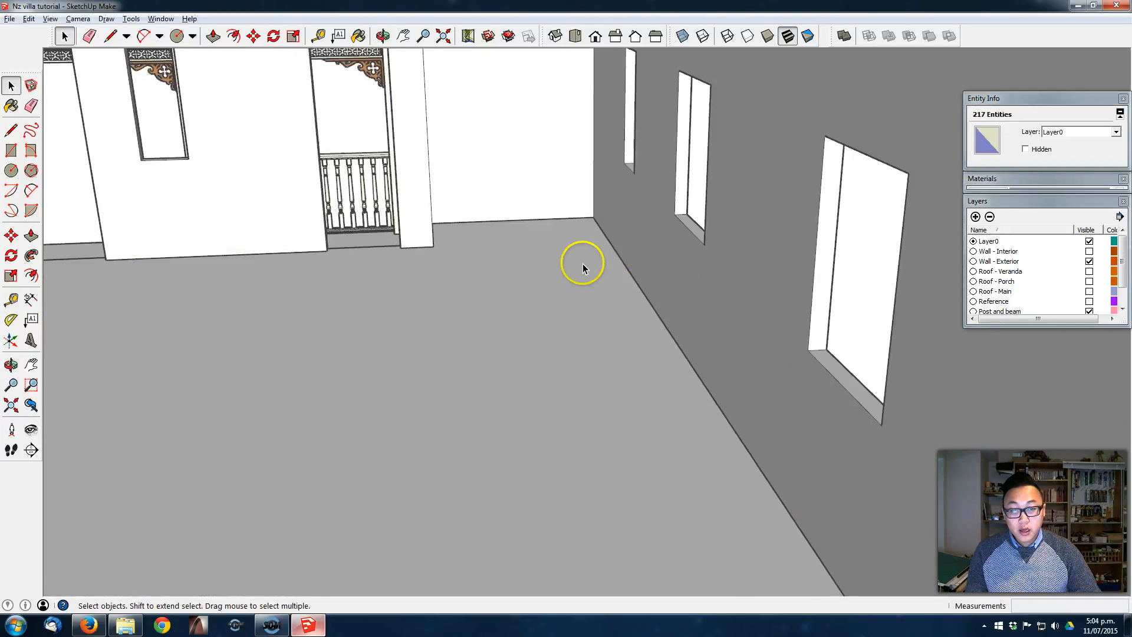
{"action": "scroll", "coordinate": [575, 277], "scroll_direction": "down", "scroll_amount": 2}
{"action": "scroll", "coordinate": [572, 292], "scroll_direction": "up", "scroll_amount": 1}
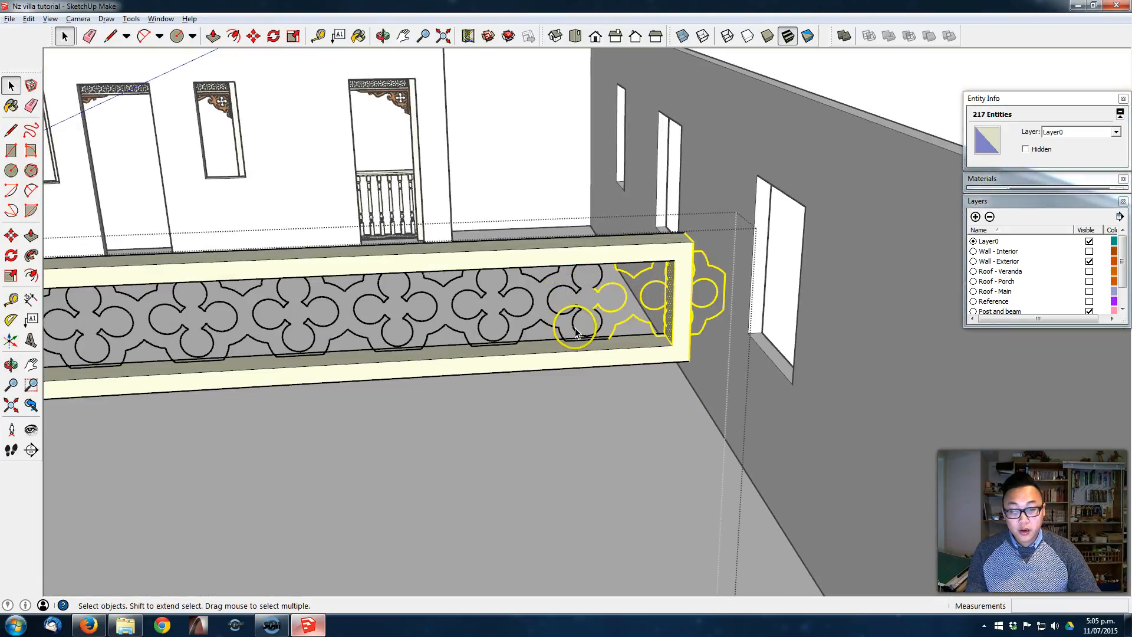
Step: Select the inner and outer faces of the panel's far end rail and move them about 1593 mm along the panel to shorten the frame
{"action": "left_click", "coordinate": [671, 306]}
{"action": "scroll", "coordinate": [671, 305], "scroll_direction": "down", "scroll_amount": 3}
{"action": "middle_click_drag", "start_coordinate": [576, 308], "coordinate": [609, 306]}
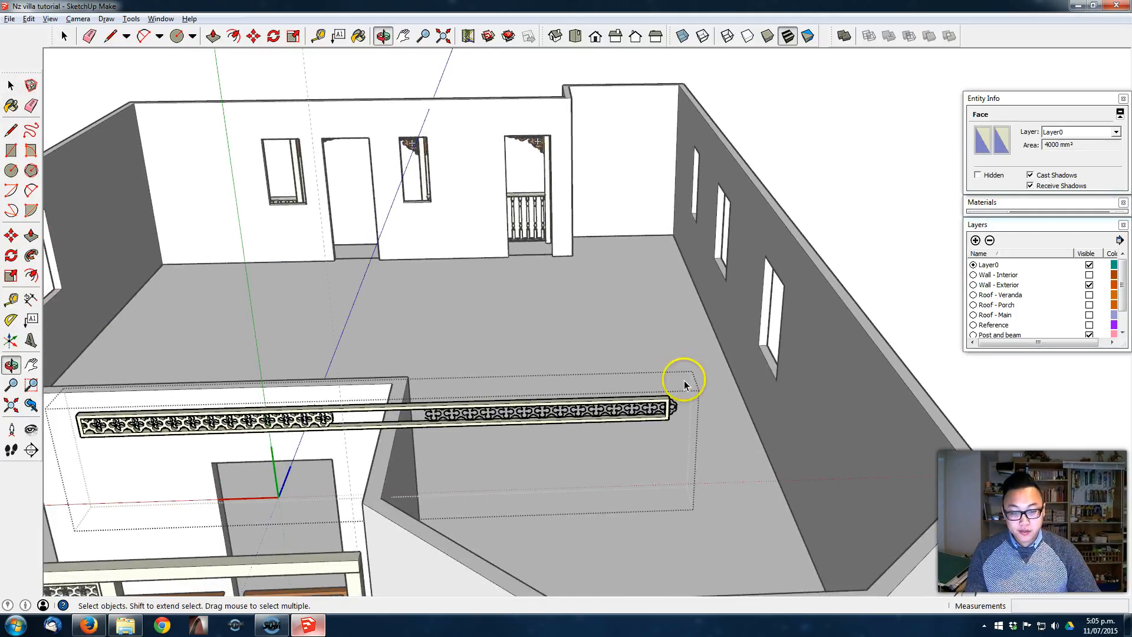
{"action": "scroll", "coordinate": [660, 401], "scroll_direction": "up", "scroll_amount": 2}
{"action": "scroll", "coordinate": [638, 392], "scroll_direction": "up", "scroll_amount": 2}
{"action": "middle_click_drag", "start_coordinate": [558, 380], "coordinate": [564, 346]}
{"action": "scroll", "coordinate": [594, 324], "scroll_direction": "down", "scroll_amount": 3}
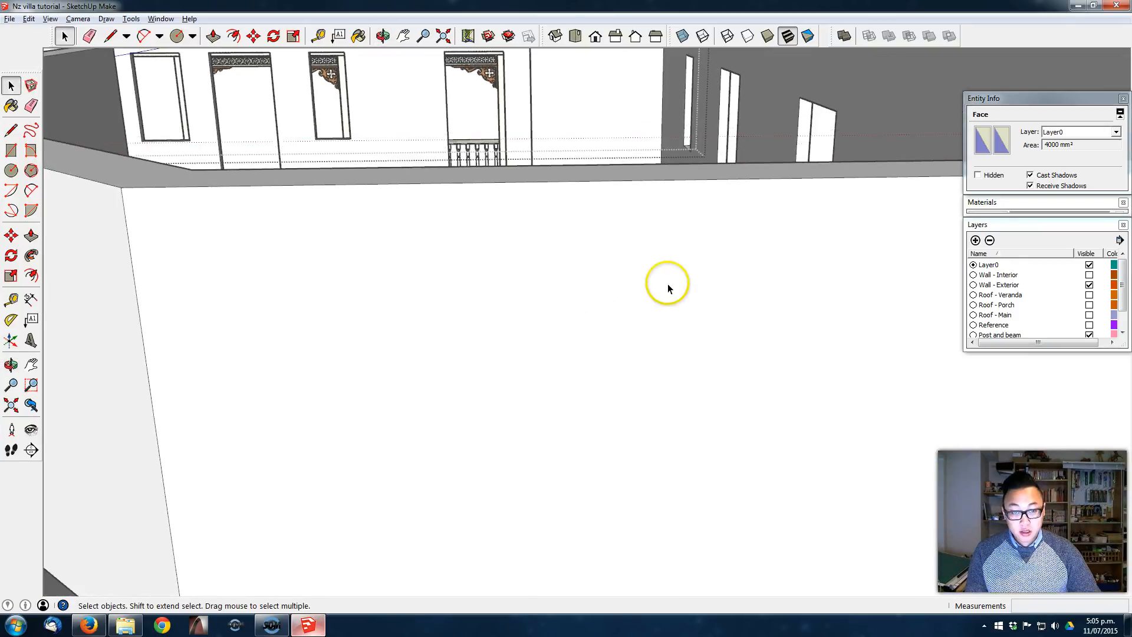
{"action": "scroll", "coordinate": [674, 266], "scroll_direction": "down", "scroll_amount": 6}
{"action": "middle_click_drag", "start_coordinate": [666, 203], "coordinate": [667, 209]}
{"action": "scroll", "coordinate": [669, 101], "scroll_direction": "up", "scroll_amount": 5}
{"action": "mouse_move", "coordinate": [488, 283]}
{"action": "middle_mouse_down"}
{"action": "mouse_move", "coordinate": [518, 217]}
{"action": "mouse_move", "coordinate": [436, 308]}
{"action": "middle_mouse_up"}
{"action": "key", "text": "e"}
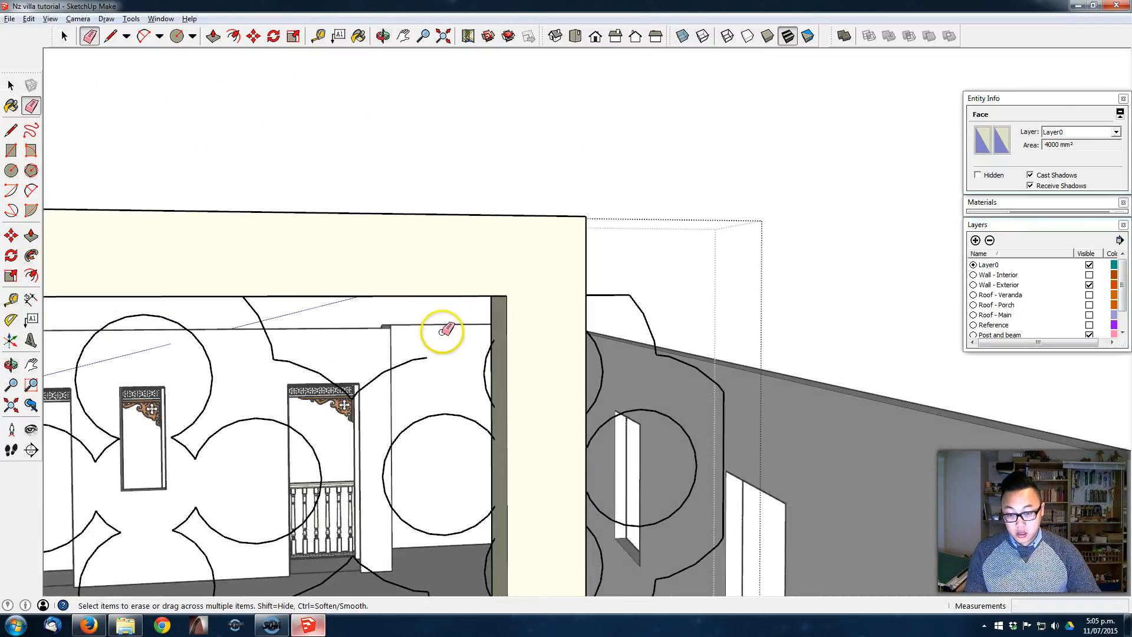
{"action": "mouse_move", "coordinate": [489, 435]}
{"action": "middle_mouse_down"}
{"action": "mouse_move", "coordinate": [501, 523]}
{"action": "mouse_move", "coordinate": [484, 550]}
{"action": "mouse_move", "coordinate": [457, 470]}
{"action": "mouse_move", "coordinate": [466, 484]}
{"action": "mouse_move", "coordinate": [483, 316]}
{"action": "mouse_move", "coordinate": [436, 316]}
{"action": "mouse_move", "coordinate": [478, 298]}
{"action": "mouse_move", "coordinate": [467, 296]}
{"action": "middle_mouse_up"}
{"action": "scroll", "coordinate": [684, 487], "scroll_direction": "up", "scroll_amount": 3}
{"action": "key", "text": "space"}
{"action": "left_click", "coordinate": [669, 399]}
{"action": "middle_click_drag", "start_coordinate": [664, 404], "coordinate": [750, 417]}
{"action": "left_click", "coordinate": [658, 389], "text": "shift"}
{"action": "scroll", "coordinate": [750, 416], "scroll_direction": "down", "scroll_amount": 5}
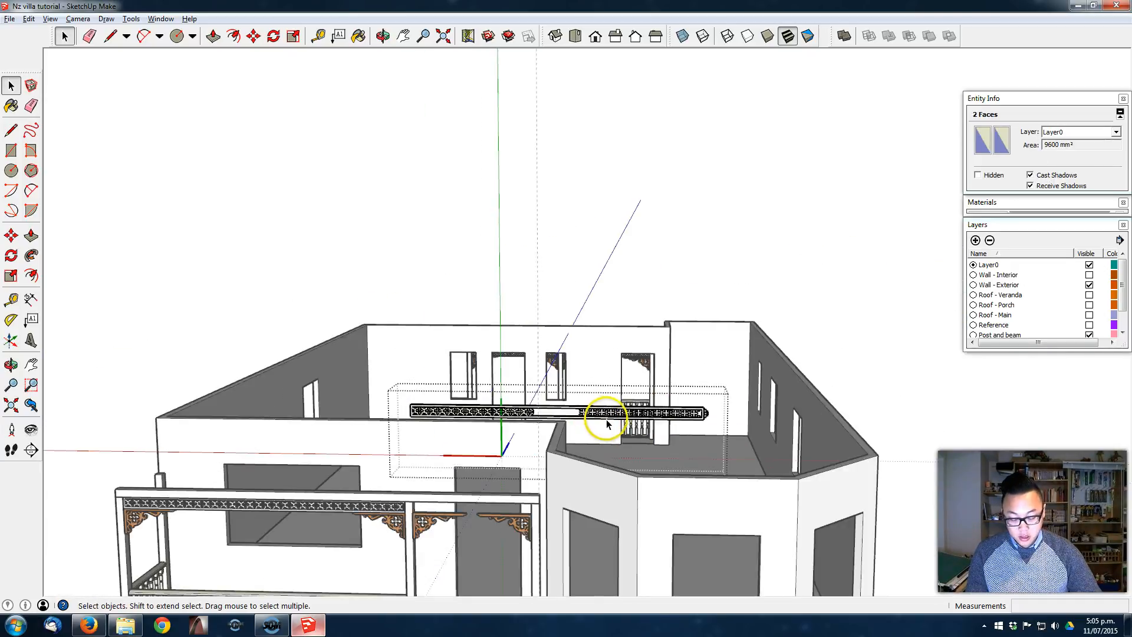
{"action": "key", "text": "m"}
{"action": "left_click", "coordinate": [684, 414]}
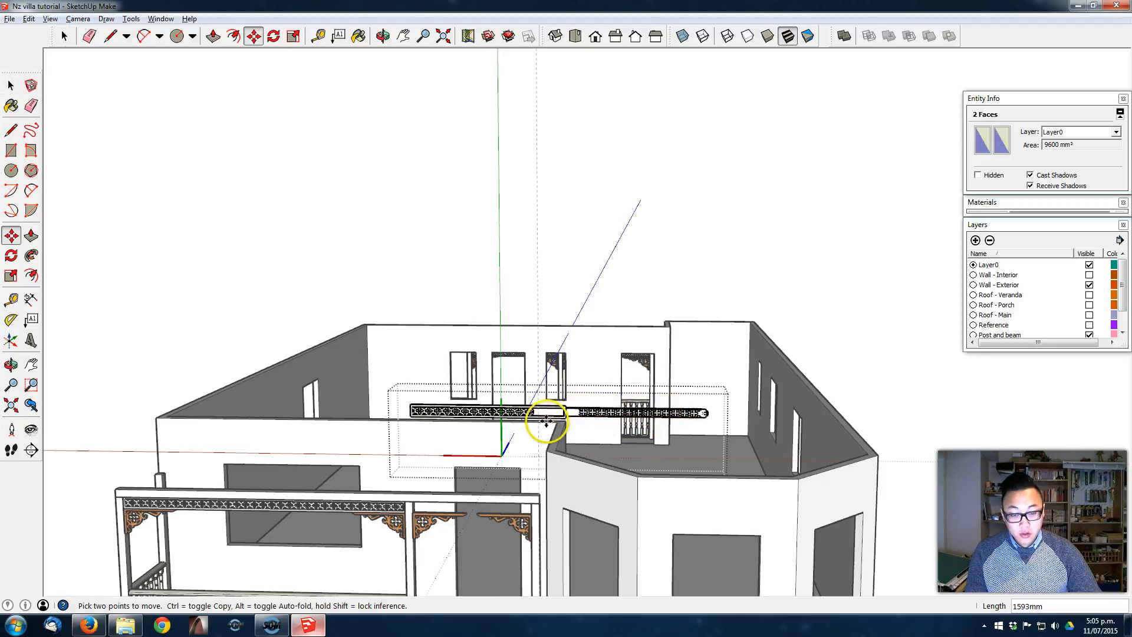
Step: Erase the stray edges beyond the shortened frame and delete the leftover quatrefoil outlines next to it
{"action": "scroll", "coordinate": [581, 412], "scroll_direction": "up", "scroll_amount": 8}
{"action": "middle_click_drag", "start_coordinate": [572, 404], "coordinate": [591, 407]}
{"action": "middle_click_drag", "start_coordinate": [763, 391], "coordinate": [721, 398]}
{"action": "mouse_move", "coordinate": [443, 379]}
{"action": "middle_mouse_down"}
{"action": "mouse_move", "coordinate": [662, 346]}
{"action": "mouse_move", "coordinate": [682, 308]}
{"action": "middle_mouse_up"}
{"action": "key", "text": "e"}
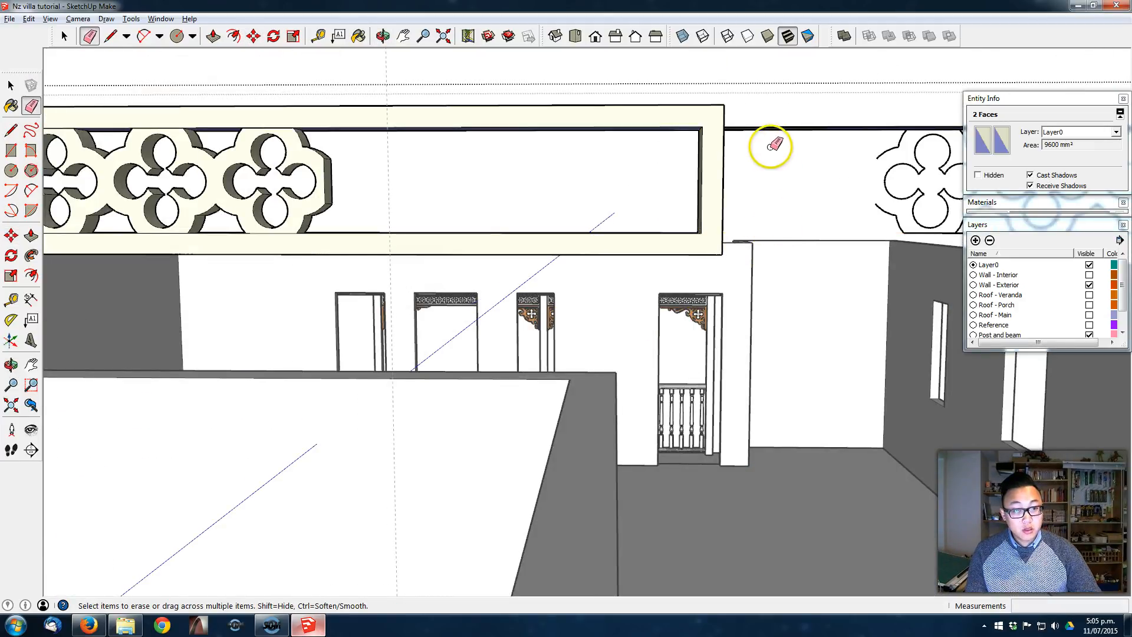
{"action": "mouse_move", "coordinate": [751, 139]}
{"action": "middle_mouse_down"}
{"action": "mouse_move", "coordinate": [767, 160]}
{"action": "mouse_move", "coordinate": [753, 159]}
{"action": "middle_mouse_up"}
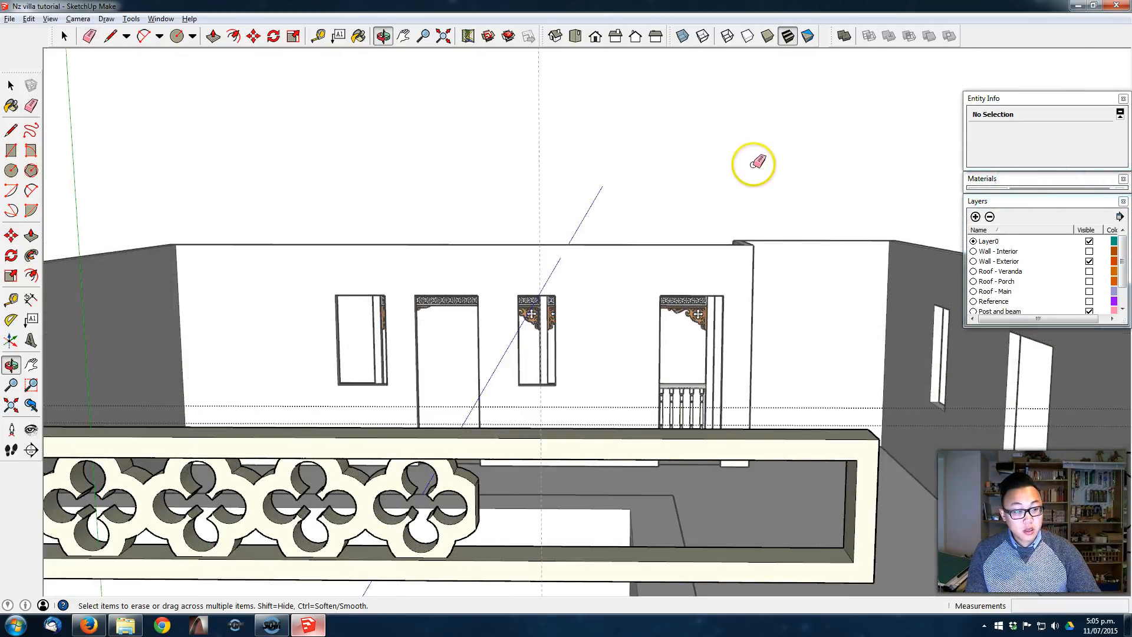
{"action": "middle_click_drag", "start_coordinate": [947, 412], "coordinate": [889, 416]}
{"action": "mouse_move", "coordinate": [845, 325]}
{"action": "middle_mouse_down"}
{"action": "mouse_move", "coordinate": [872, 243]}
{"action": "mouse_move", "coordinate": [825, 246]}
{"action": "middle_mouse_up"}
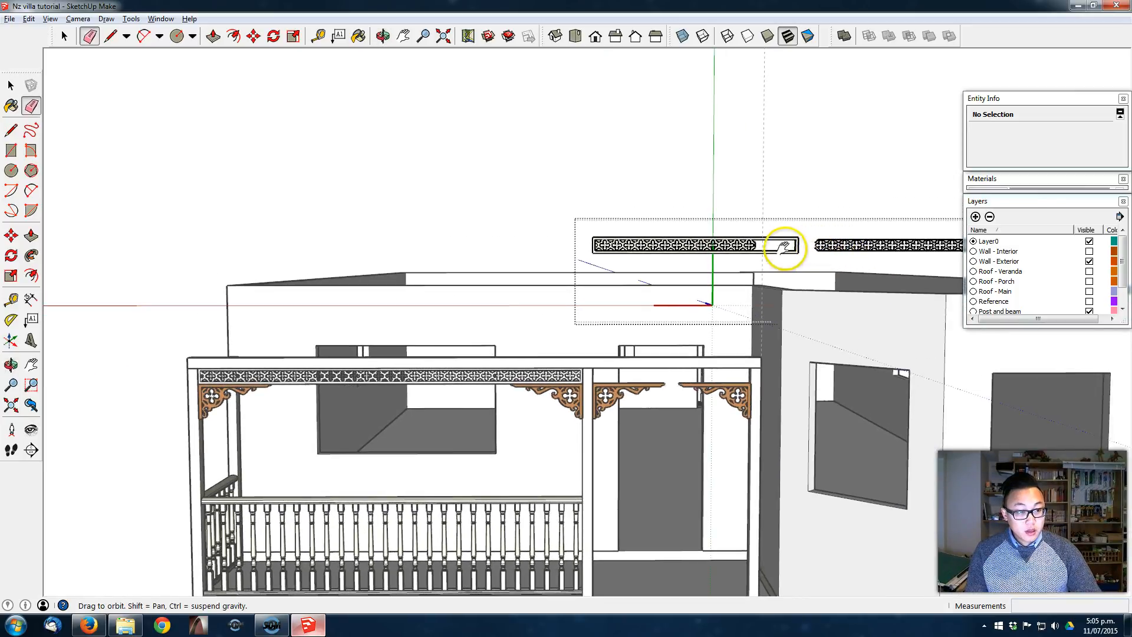
{"action": "middle_click_drag", "start_coordinate": [666, 254], "coordinate": [884, 228]}
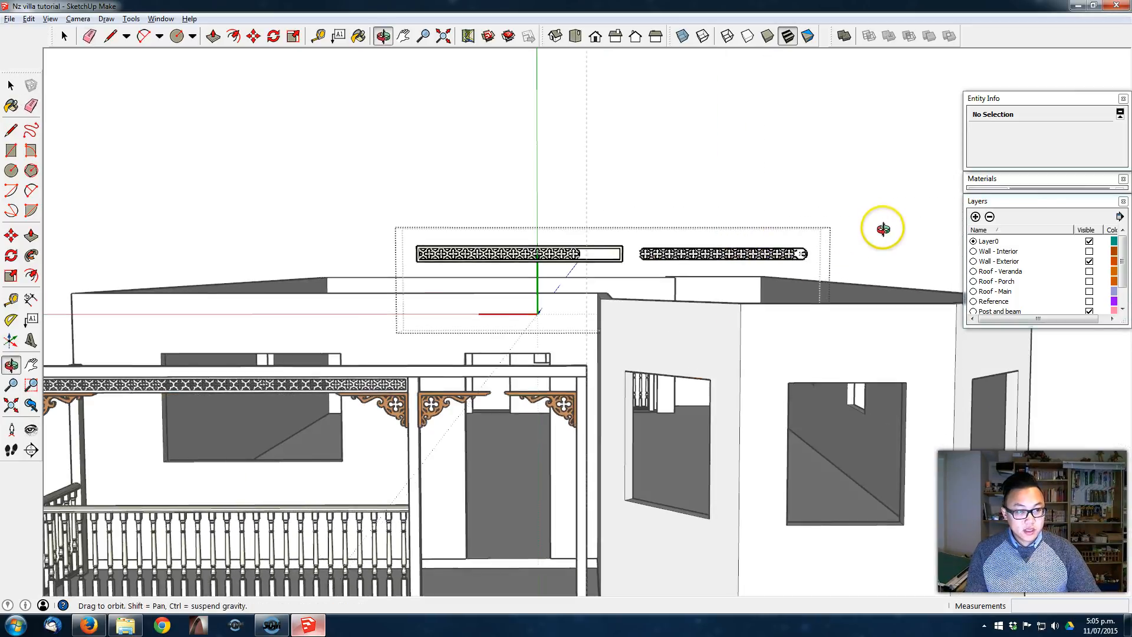
{"action": "key", "text": "space"}
{"action": "left_click_drag", "start_coordinate": [632, 230], "coordinate": [836, 267]}
{"action": "key", "text": "Delete"}
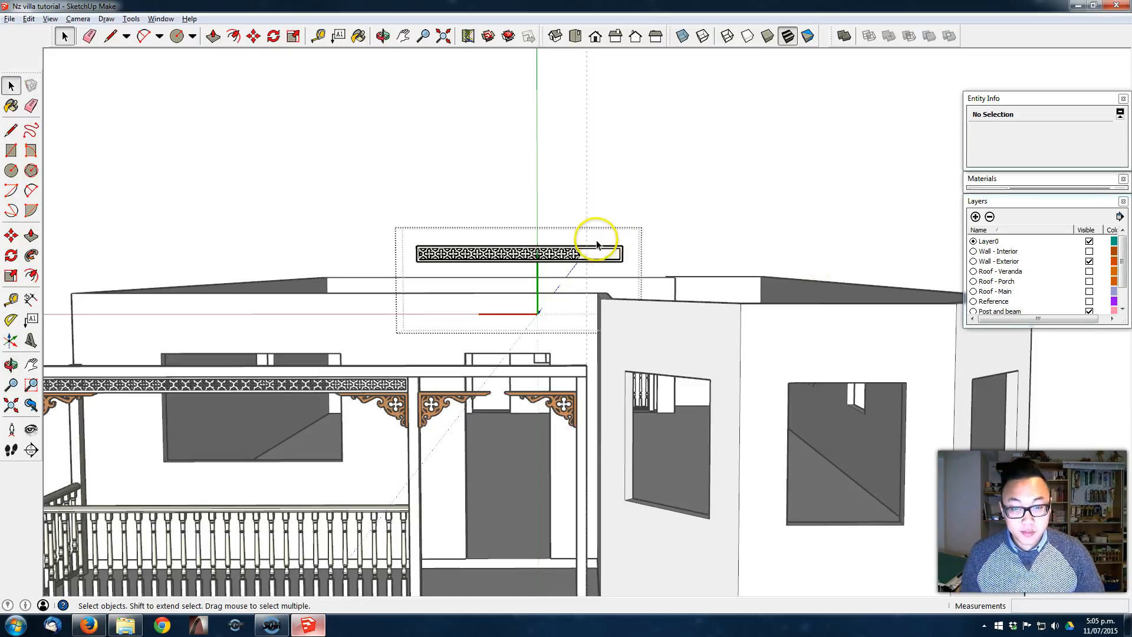
Step: Move the shortened frame's end rail about 407 mm further inward, in line with the inner face of the narrow bay's far post
{"action": "scroll", "coordinate": [608, 245], "scroll_direction": "up", "scroll_amount": 3}
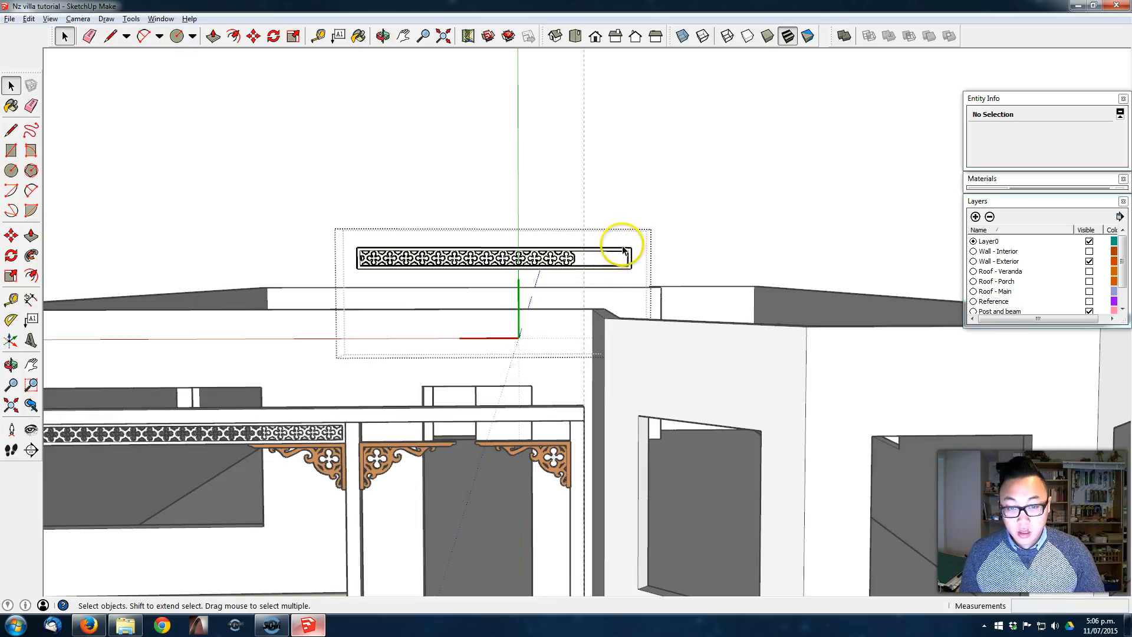
{"action": "left_click_drag", "start_coordinate": [673, 282], "coordinate": [620, 232]}
{"action": "key", "text": "m"}
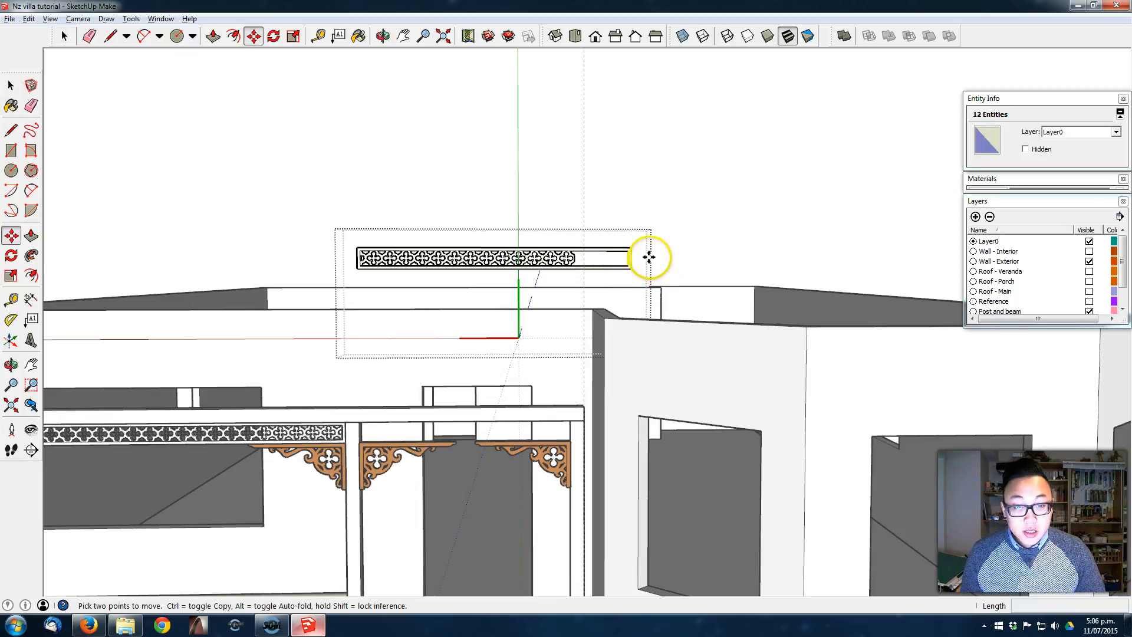
{"action": "left_click", "coordinate": [629, 268]}
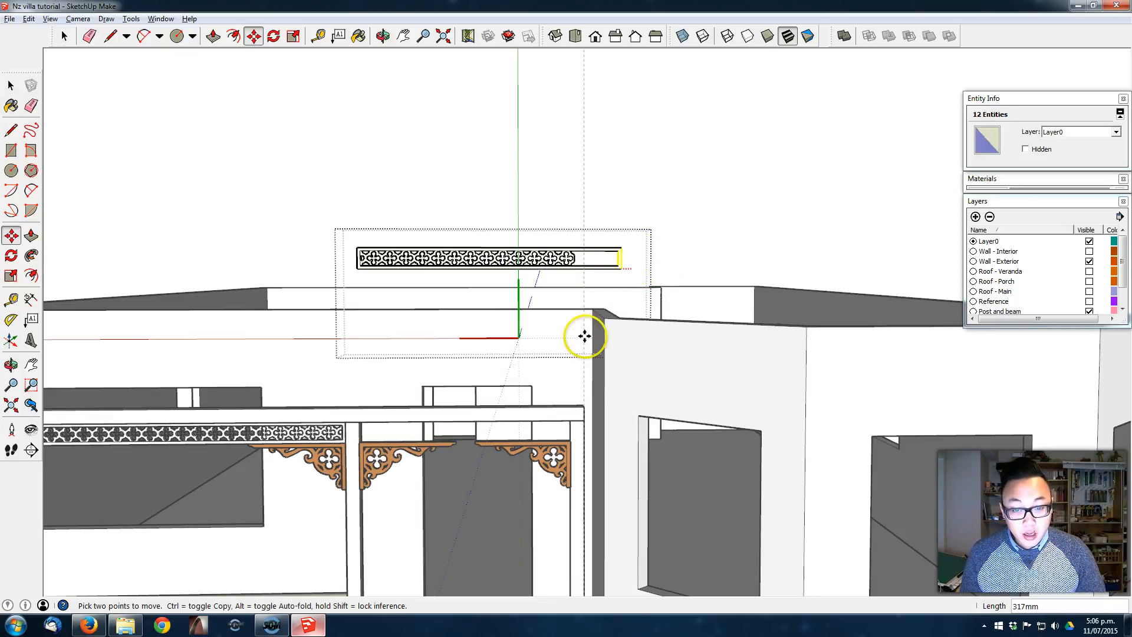
{"action": "left_click", "coordinate": [570, 422]}
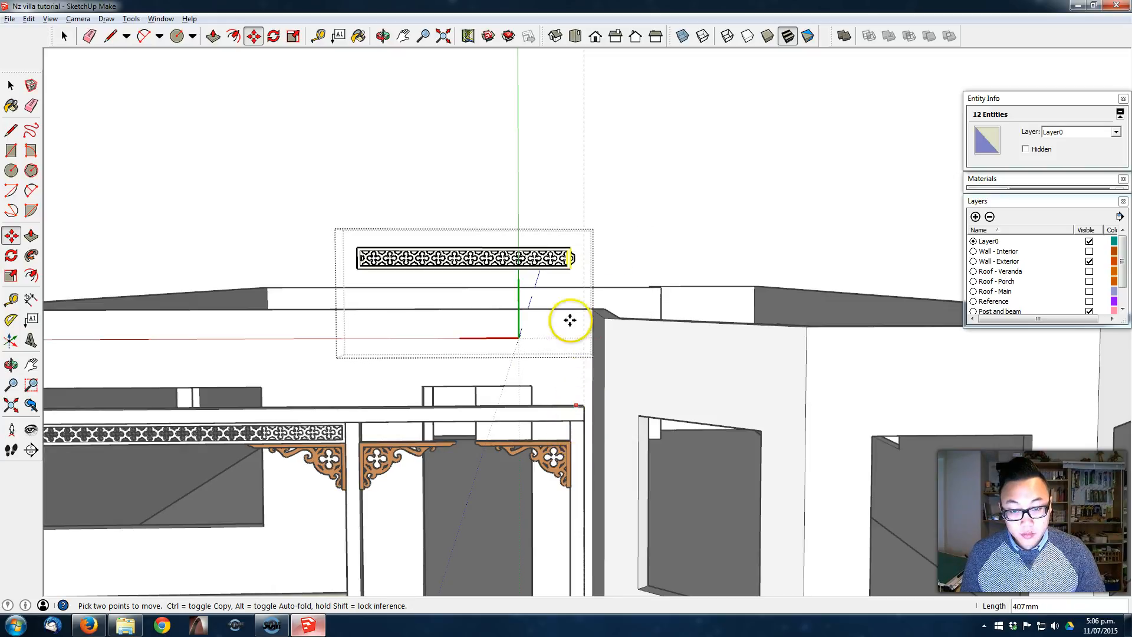
Step: Clear the selection and examine where the last quatrefoil meets the moved end rail of the panel
{"action": "scroll", "coordinate": [571, 235], "scroll_direction": "up", "scroll_amount": 10}
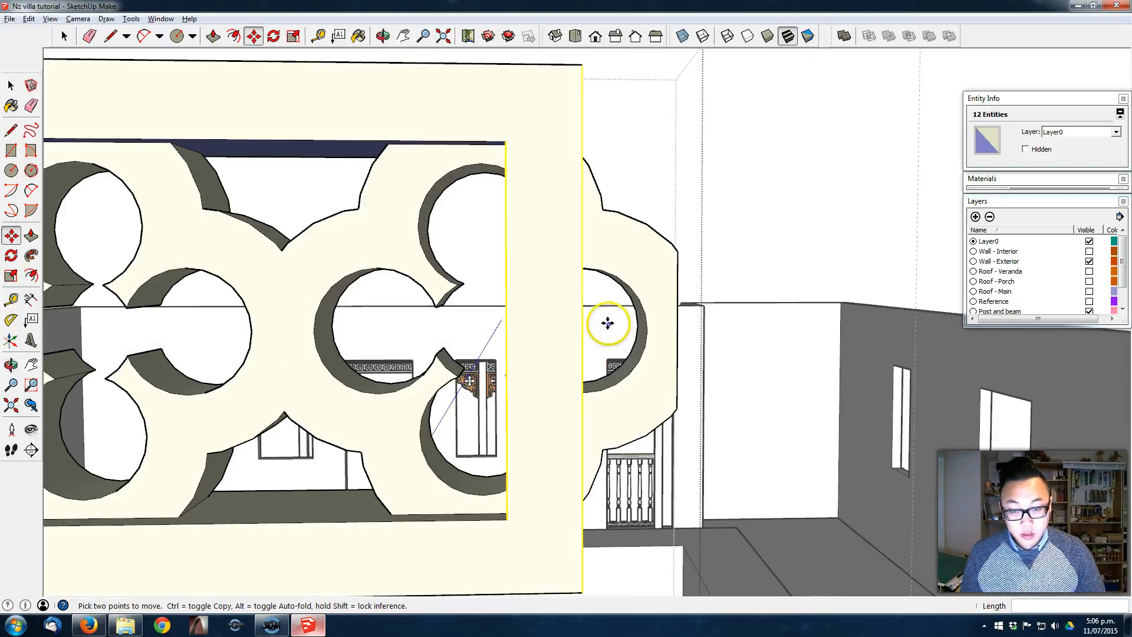
{"action": "scroll", "coordinate": [611, 319], "scroll_direction": "down", "scroll_amount": 3}
{"action": "scroll", "coordinate": [661, 270], "scroll_direction": "down", "scroll_amount": 5}
{"action": "mouse_move", "coordinate": [694, 252]}
{"action": "middle_mouse_down"}
{"action": "mouse_move", "coordinate": [702, 272]}
{"action": "mouse_move", "coordinate": [712, 255]}
{"action": "middle_mouse_up"}
{"action": "key", "text": "space"}
{"action": "left_click", "coordinate": [920, 157]}
{"action": "scroll", "coordinate": [880, 203], "scroll_direction": "up", "scroll_amount": 3}
{"action": "scroll", "coordinate": [881, 206], "scroll_direction": "up", "scroll_amount": 2}
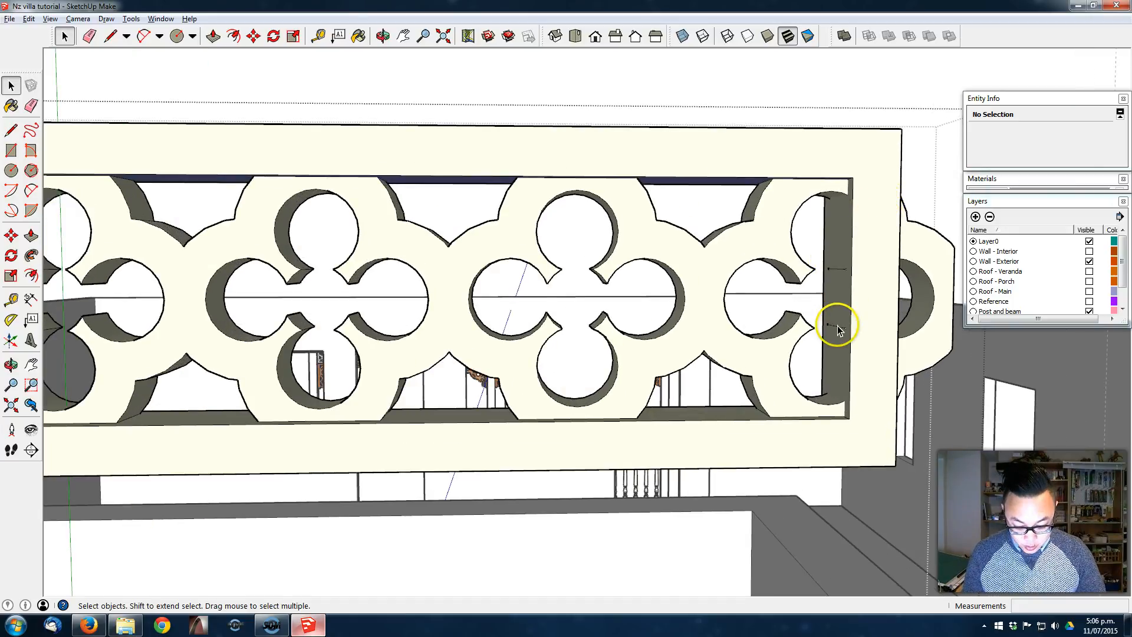
Step: Draw short edges across the last quatrefoil's face where it meets the end rail, separating the part that projects beyond the frame
{"action": "key", "text": "l"}
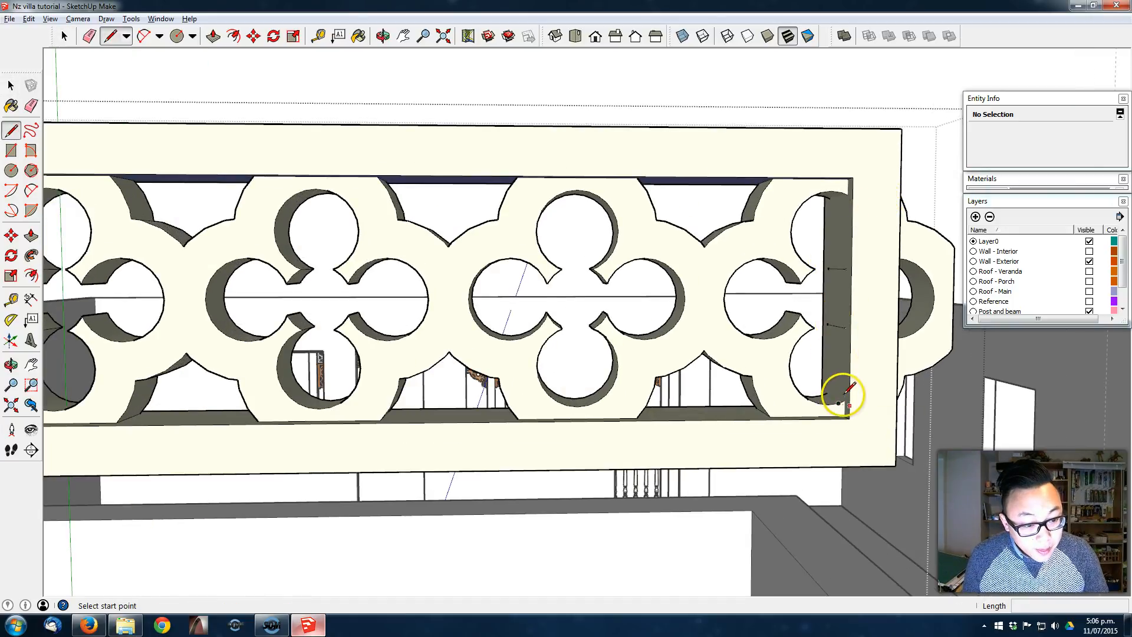
{"action": "scroll", "coordinate": [840, 403], "scroll_direction": "up", "scroll_amount": 2}
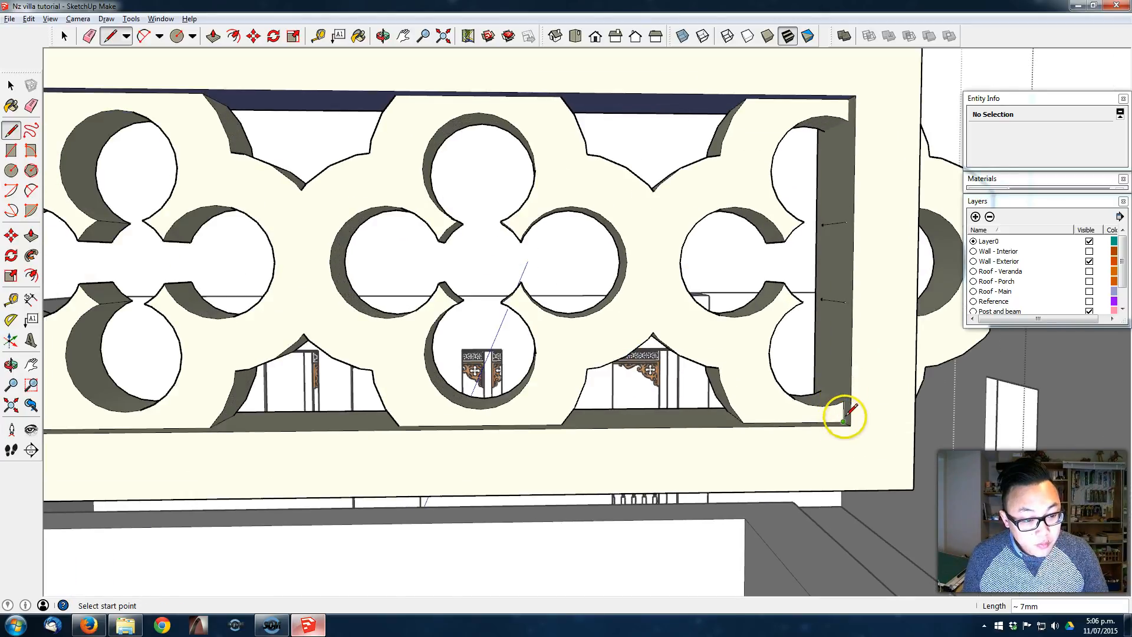
{"action": "left_click", "coordinate": [847, 120]}
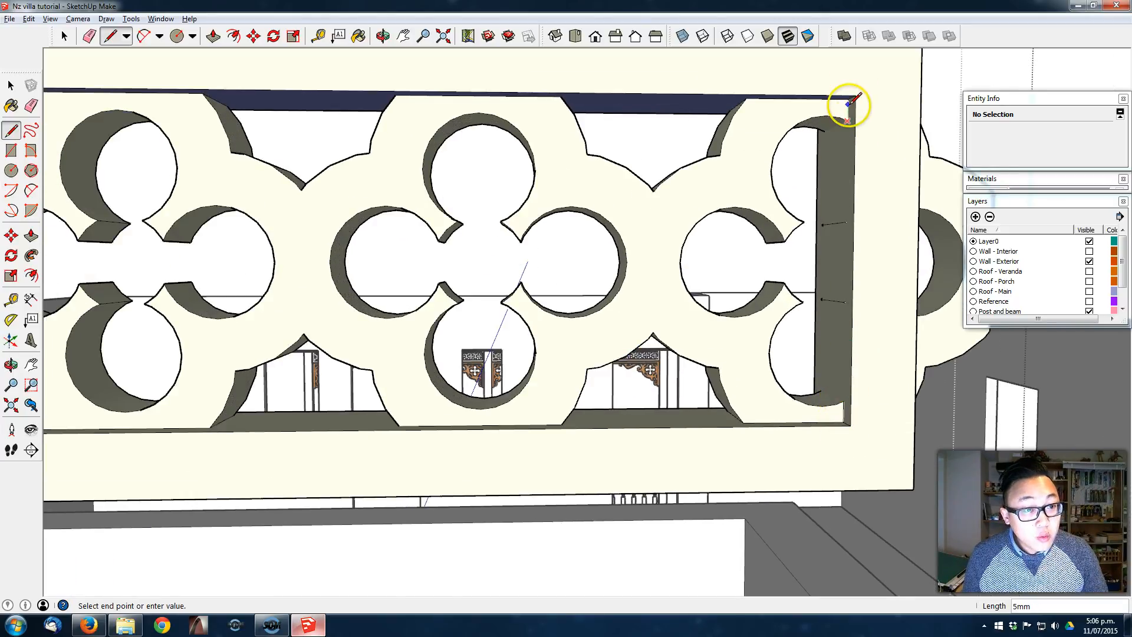
{"action": "key", "text": "space"}
Step: Push the quatrefoil's face beyond the shortened frame back by 25 mm to remove its thickness
{"action": "left_click", "coordinate": [934, 186]}
{"action": "middle_click_drag", "start_coordinate": [918, 184], "coordinate": [825, 328]}
{"action": "key", "text": "p"}
{"action": "left_click", "coordinate": [910, 246]}
{"action": "left_click", "coordinate": [935, 187]}
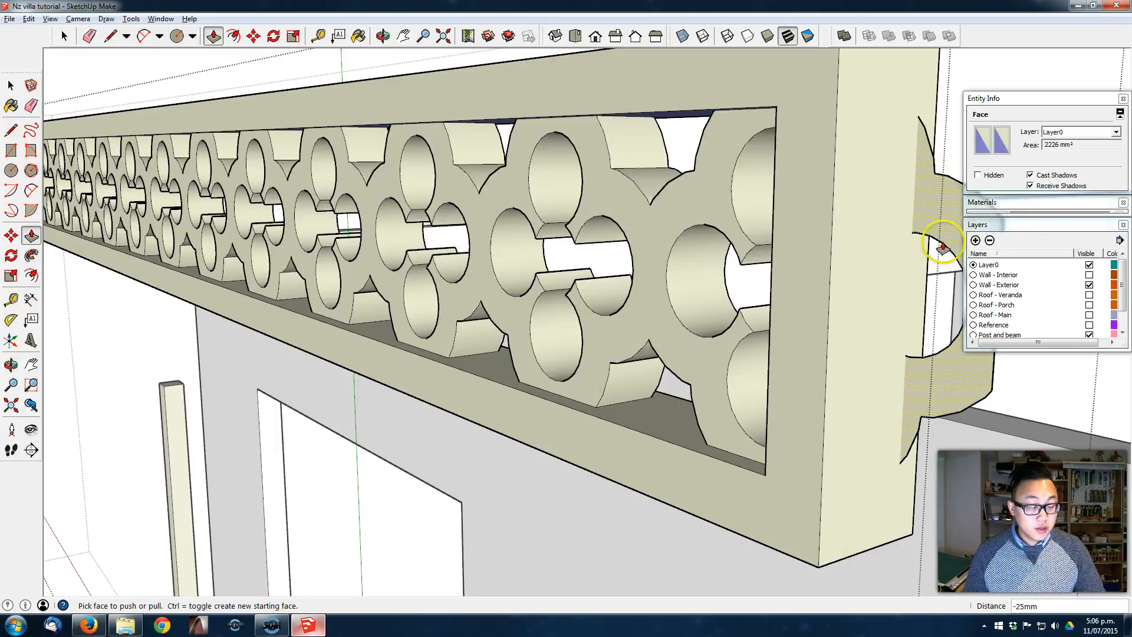
Step: Erase the leftover quatrefoil outline beyond the end rail and finish editing the panel component
{"action": "scroll", "coordinate": [994, 417], "scroll_direction": "down", "scroll_amount": 5}
{"action": "mouse_move", "coordinate": [994, 417]}
{"action": "middle_mouse_down"}
{"action": "mouse_move", "coordinate": [939, 405]}
{"action": "mouse_move", "coordinate": [954, 393]}
{"action": "mouse_move", "coordinate": [981, 399]}
{"action": "middle_mouse_up"}
{"action": "scroll", "coordinate": [979, 391], "scroll_direction": "up", "scroll_amount": 2}
{"action": "scroll", "coordinate": [980, 391], "scroll_direction": "up", "scroll_amount": 1}
{"action": "scroll", "coordinate": [972, 379], "scroll_direction": "down", "scroll_amount": 5}
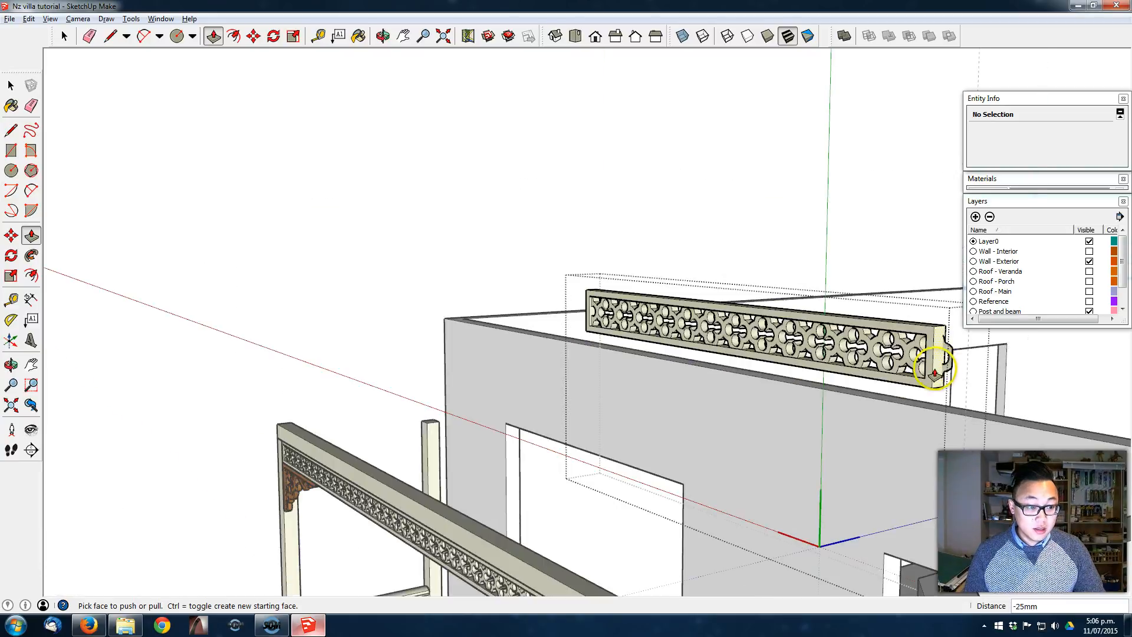
{"action": "scroll", "coordinate": [960, 353], "scroll_direction": "up", "scroll_amount": 2}
{"action": "key", "text": "e"}
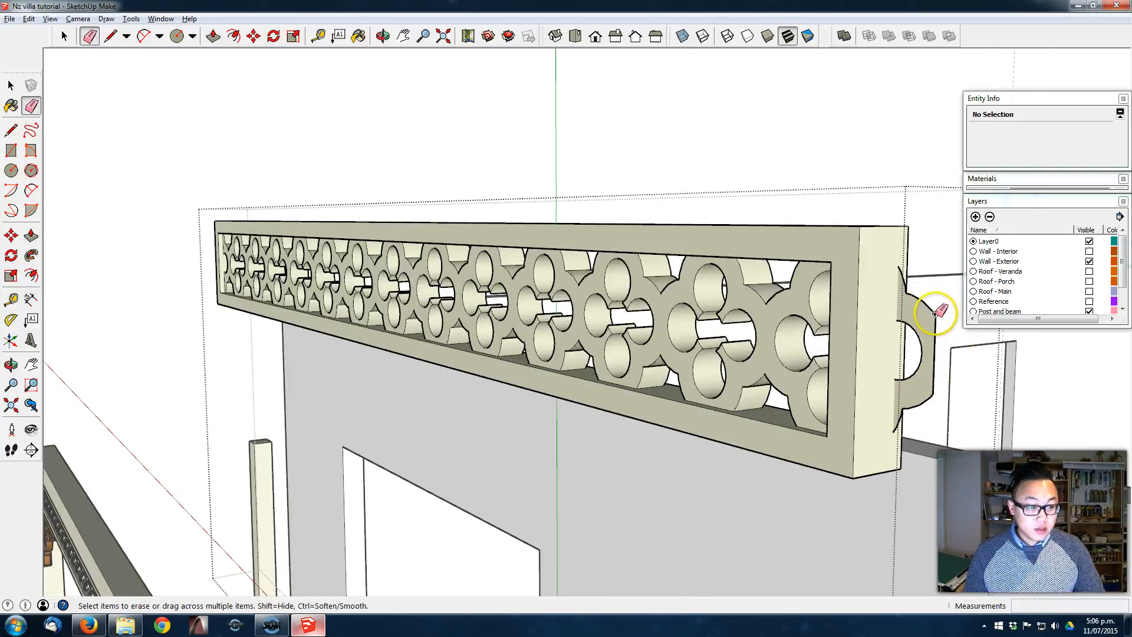
{"action": "left_click", "coordinate": [935, 322]}
{"action": "mouse_move", "coordinate": [939, 330]}
{"action": "left_mouse_down"}
{"action": "mouse_move", "coordinate": [922, 354]}
{"action": "mouse_move", "coordinate": [928, 397]}
{"action": "mouse_move", "coordinate": [900, 417]}
{"action": "left_mouse_up"}
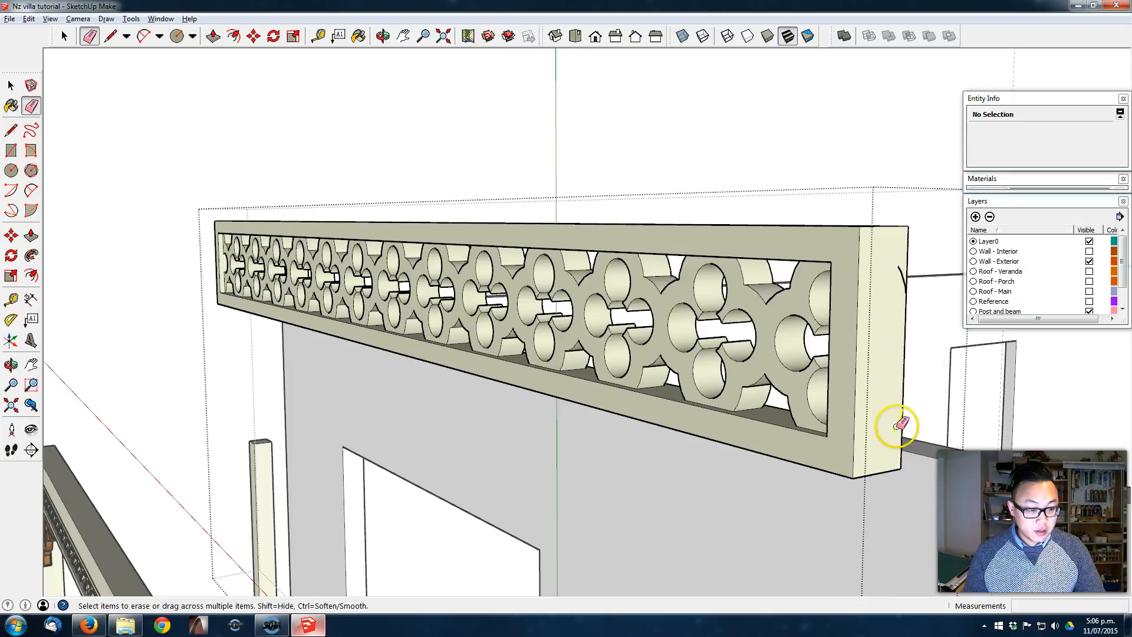
{"action": "middle_click_drag", "start_coordinate": [776, 348], "coordinate": [879, 346]}
{"action": "left_click", "coordinate": [836, 338]}
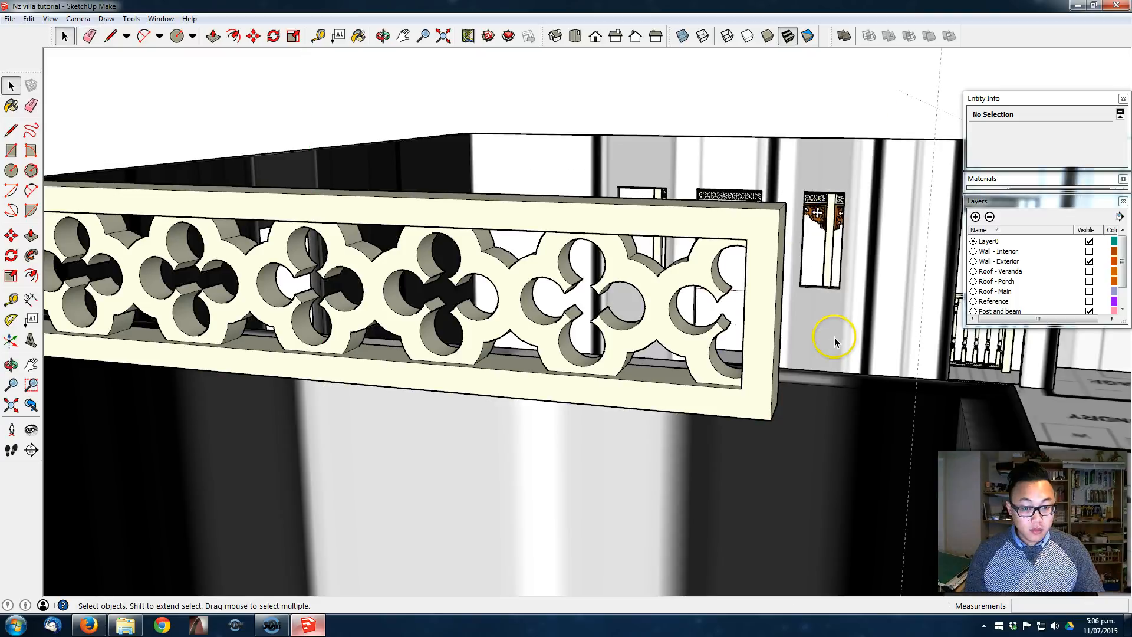
Step: Move the shortened Lacework _02#2 panel 1159 mm straight down into the narrow bay, beneath the beam and above the brackets
{"action": "scroll", "coordinate": [836, 337], "scroll_direction": "down", "scroll_amount": 8}
{"action": "middle_click_drag", "start_coordinate": [745, 337], "coordinate": [768, 323]}
{"action": "left_click", "coordinate": [566, 321]}
{"action": "key", "text": "m"}
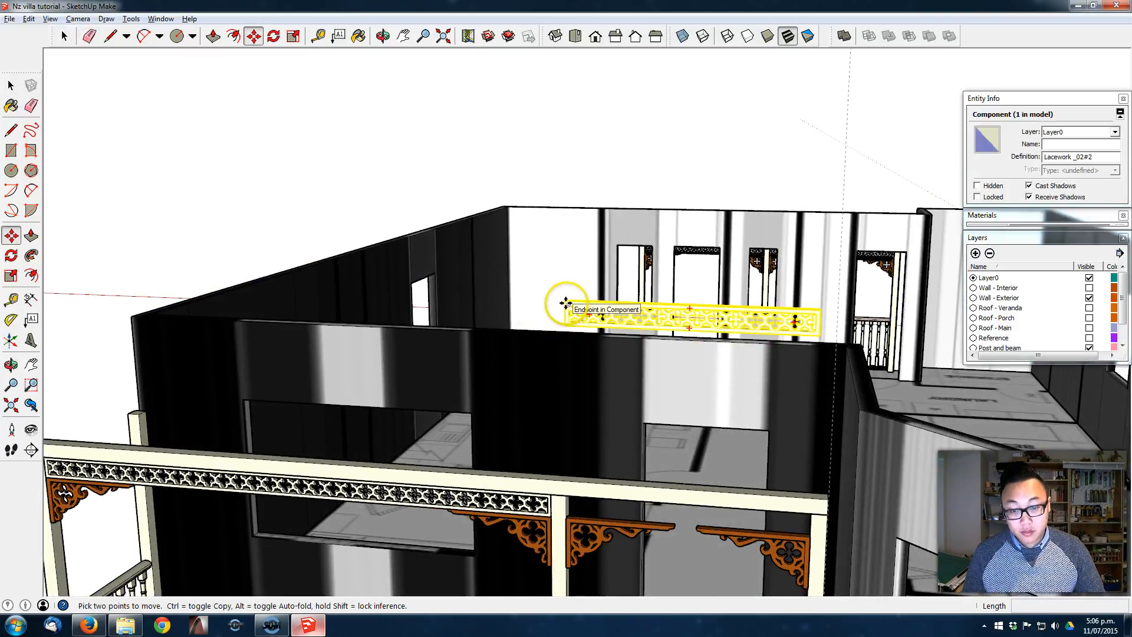
{"action": "left_click", "coordinate": [564, 303]}
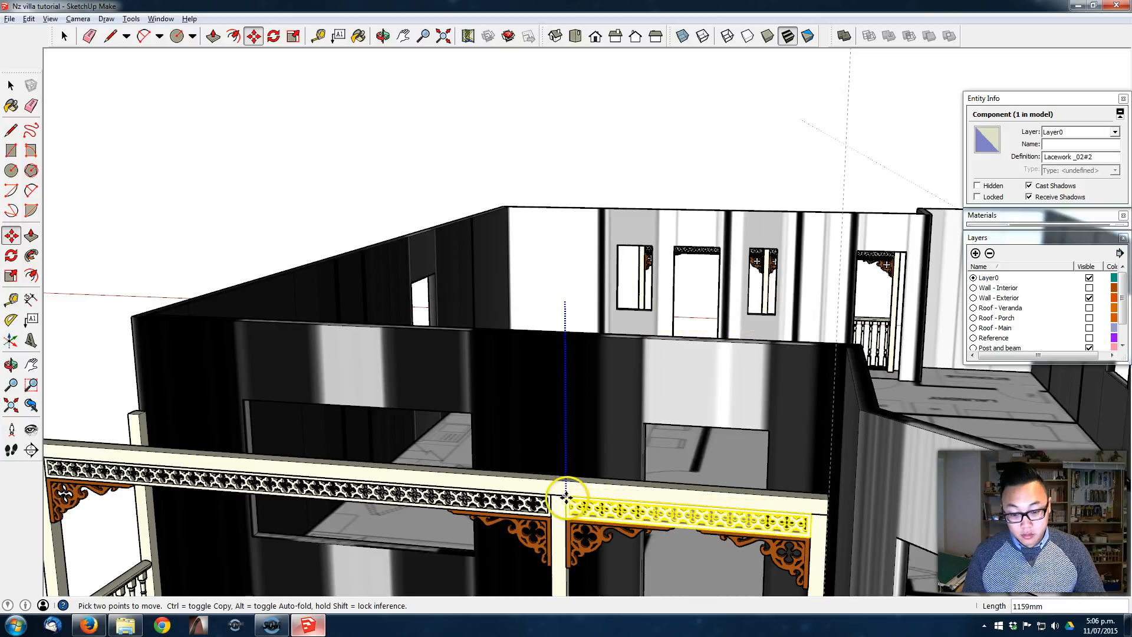
{"action": "left_click", "coordinate": [565, 493]}
Step: Examine the lacework along the front veranda and compare the villa with the reference render VIZ_0012.png
{"action": "key", "text": "e"}
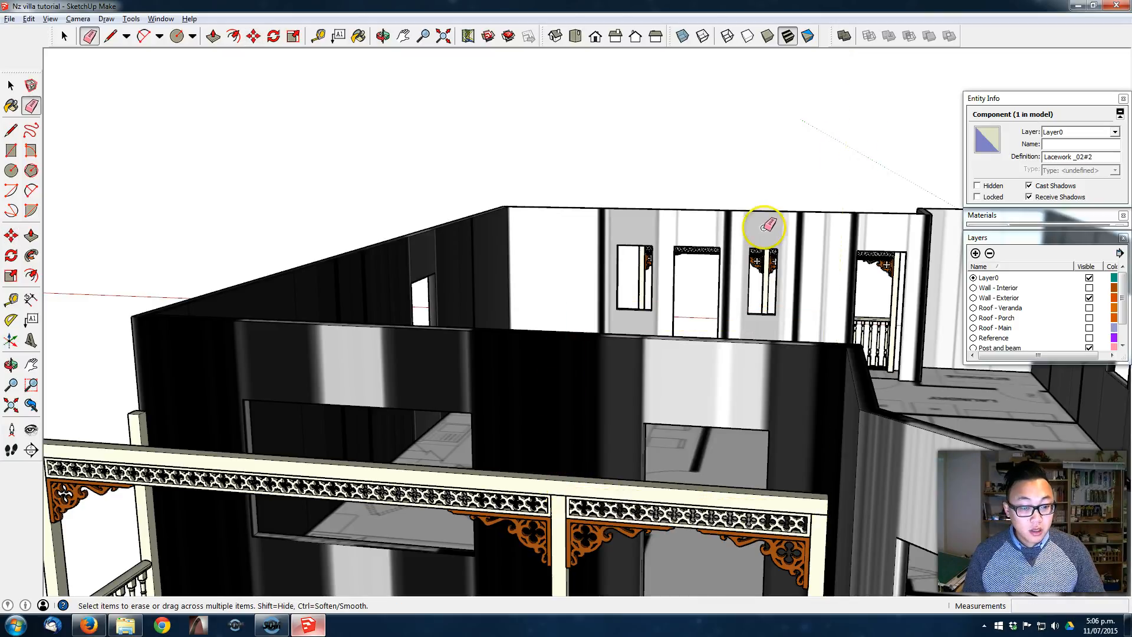
{"action": "middle_click_drag", "start_coordinate": [772, 228], "coordinate": [815, 193]}
{"action": "scroll", "coordinate": [815, 260], "scroll_direction": "down", "scroll_amount": 5}
{"action": "middle_click_drag", "start_coordinate": [889, 278], "coordinate": [720, 308]}
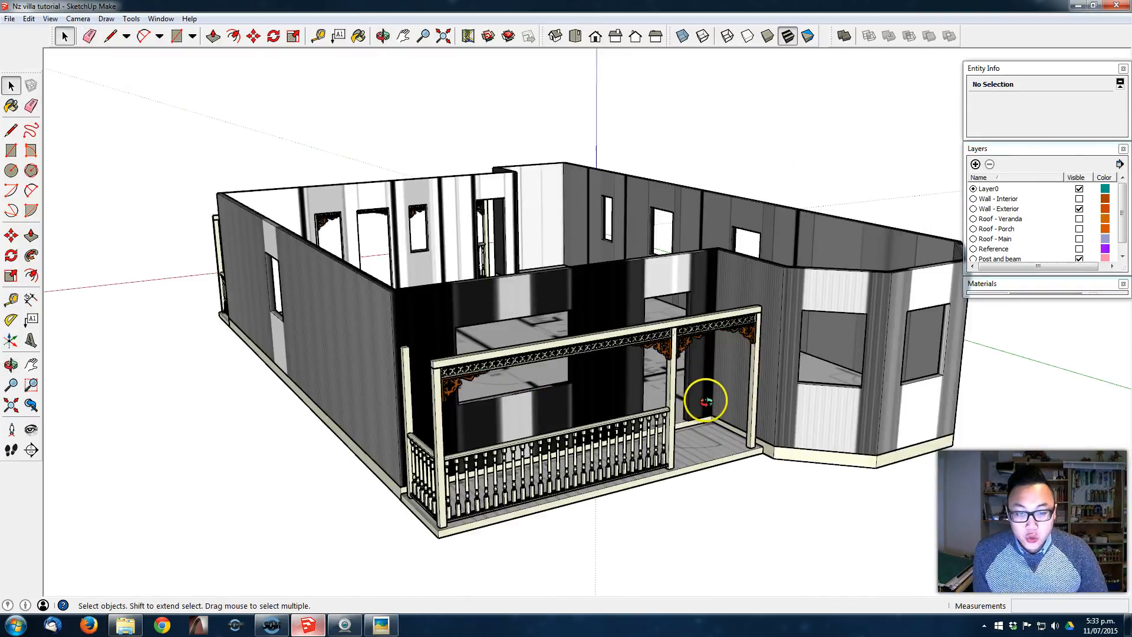
{"action": "middle_click_drag", "start_coordinate": [707, 399], "coordinate": [692, 372]}
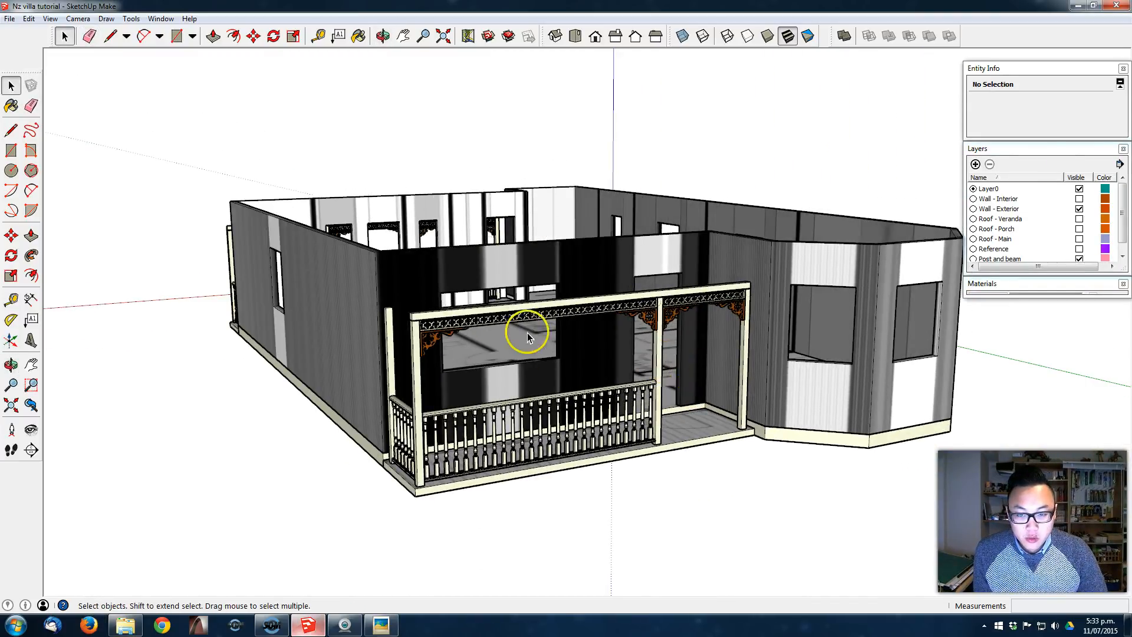
{"action": "left_click", "coordinate": [387, 625]}
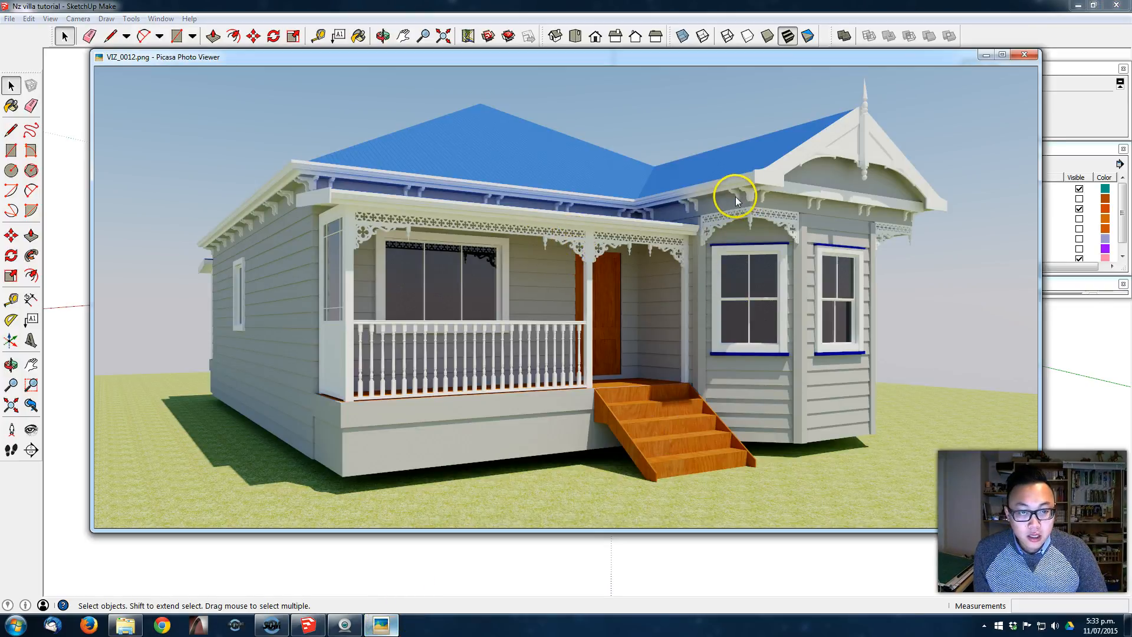
{"action": "left_click", "coordinate": [986, 55]}
{"action": "middle_click_drag", "start_coordinate": [480, 336], "coordinate": [518, 361]}
{"action": "middle_click_drag", "start_coordinate": [658, 377], "coordinate": [568, 341]}
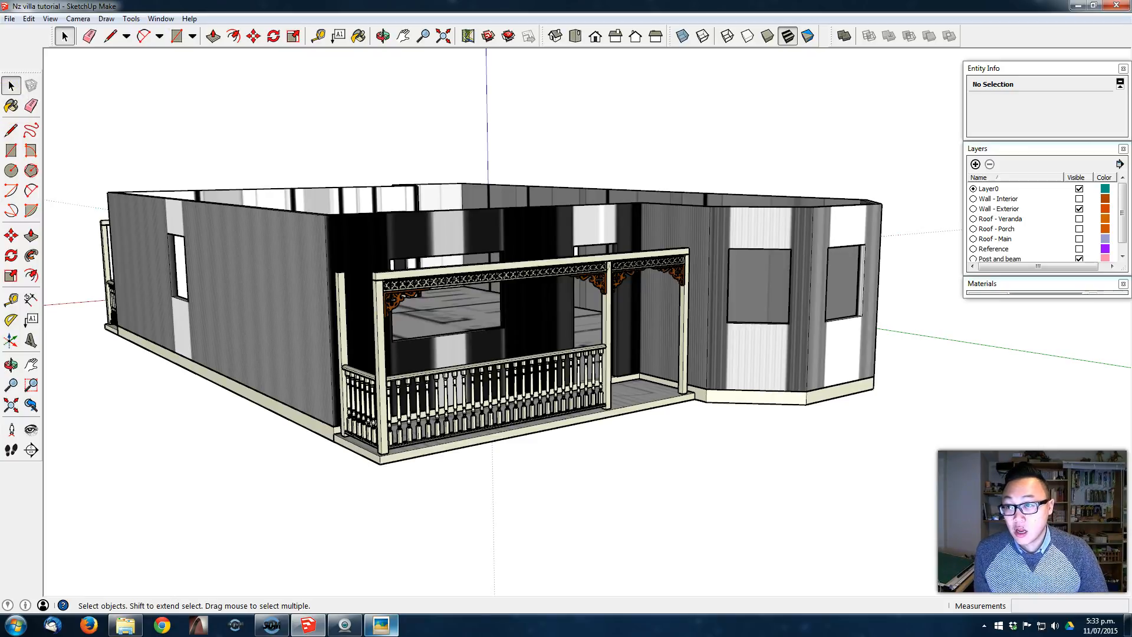
Step: Insert the Teardrop_01 component from the Building materials library's Teardrop folder on the ground in front of the villa
{"action": "left_click", "coordinate": [175, 22]}
{"action": "left_click", "coordinate": [177, 75]}
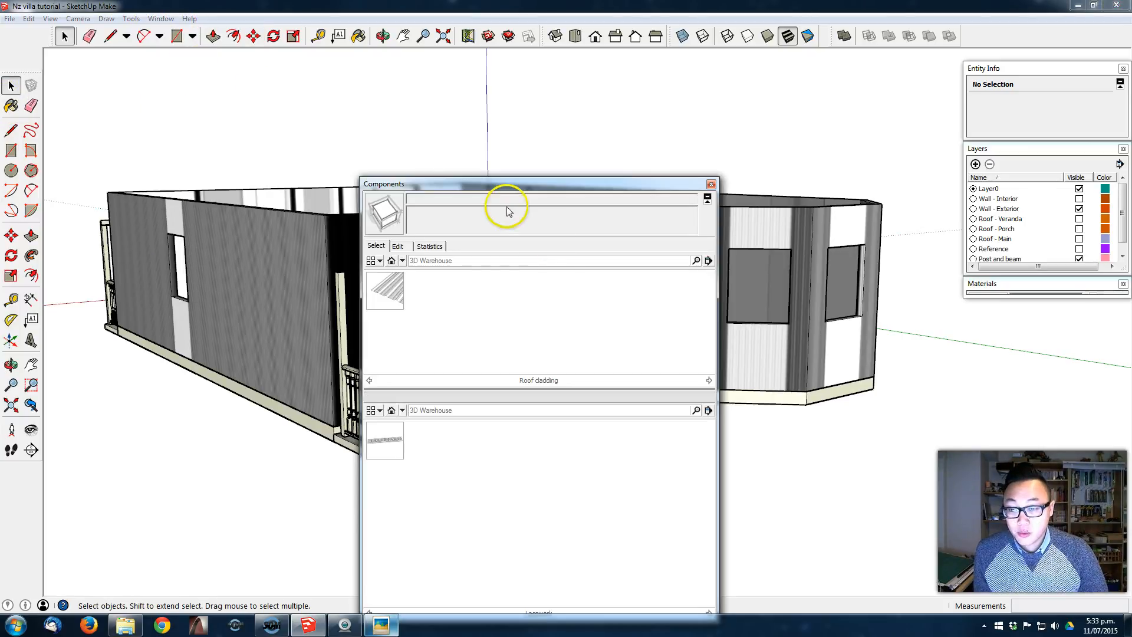
{"action": "left_click", "coordinate": [402, 260]}
{"action": "left_click", "coordinate": [450, 295]}
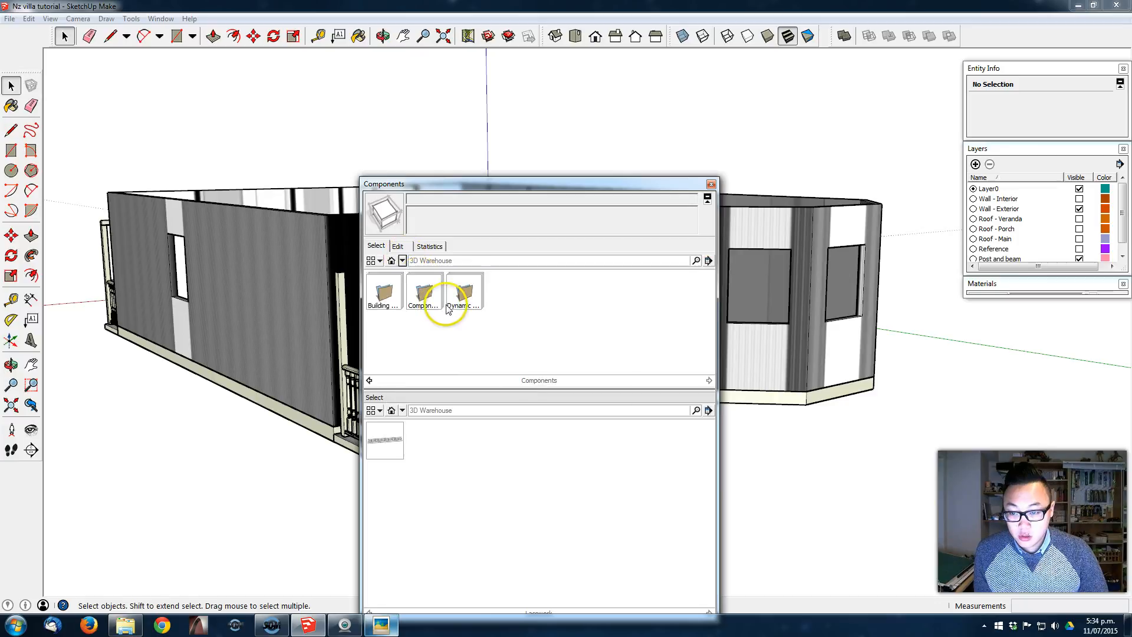
{"action": "left_click", "coordinate": [383, 297]}
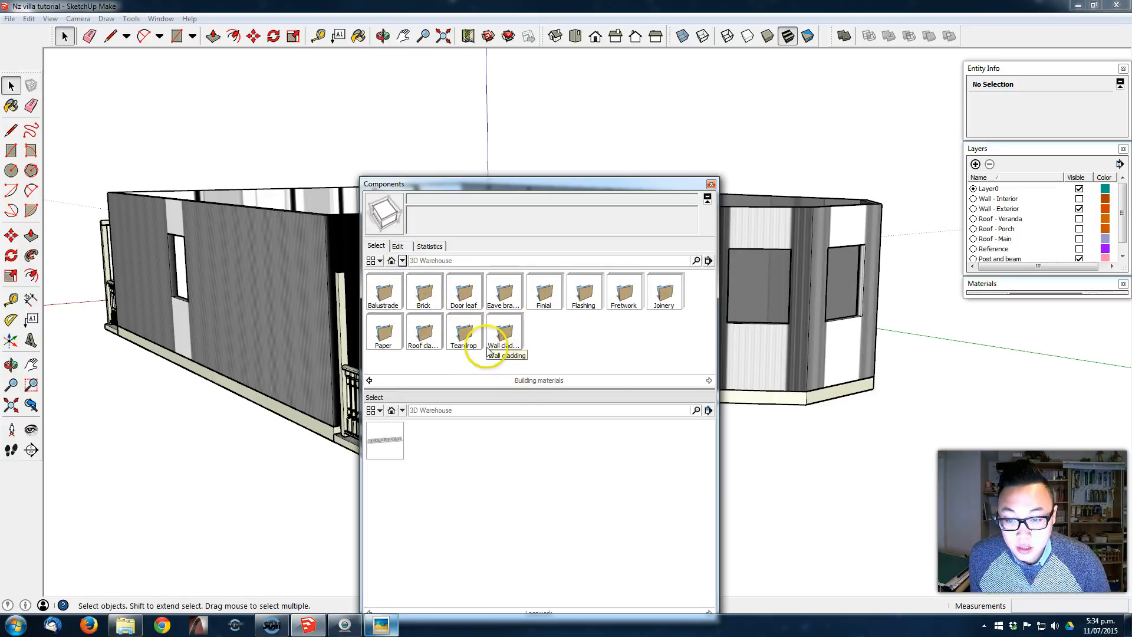
{"action": "left_click", "coordinate": [472, 341]}
{"action": "left_click", "coordinate": [384, 290]}
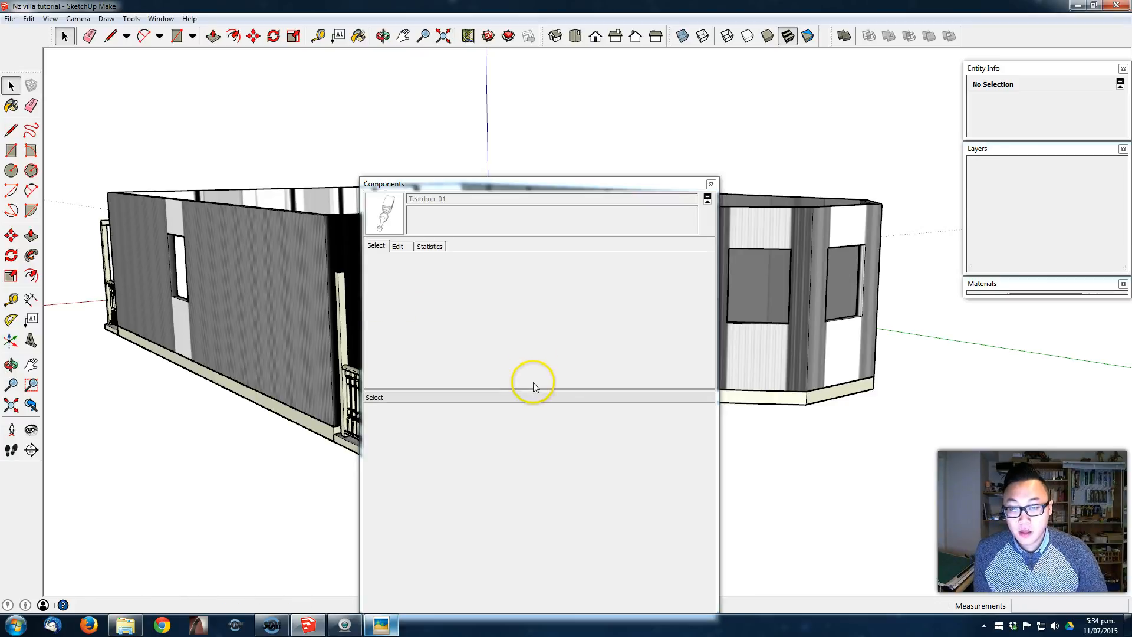
{"action": "left_click", "coordinate": [789, 454]}
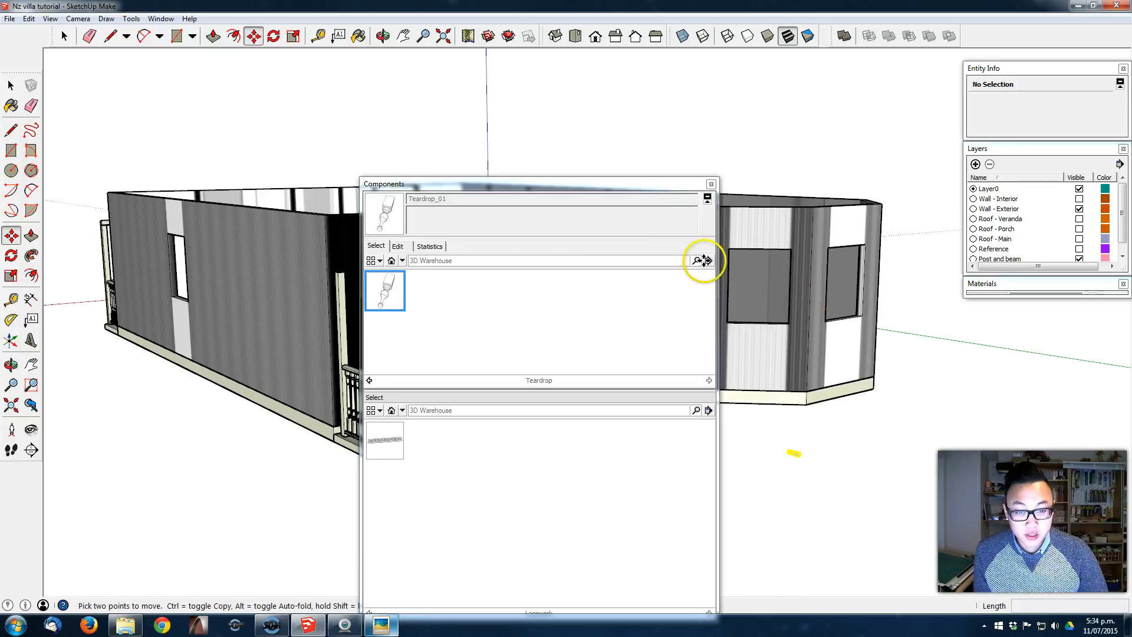
Step: Insert the Eave bracket #01 component from the Building materials library beside the teardrop and close the component browser
{"action": "left_click", "coordinate": [402, 260]}
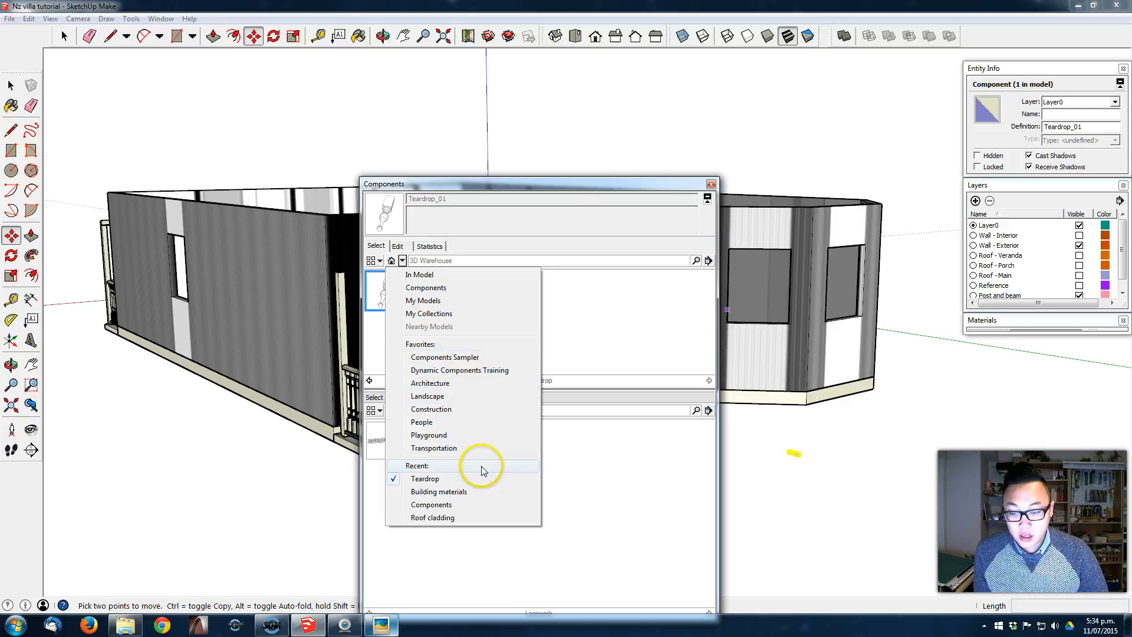
{"action": "left_click", "coordinate": [479, 491]}
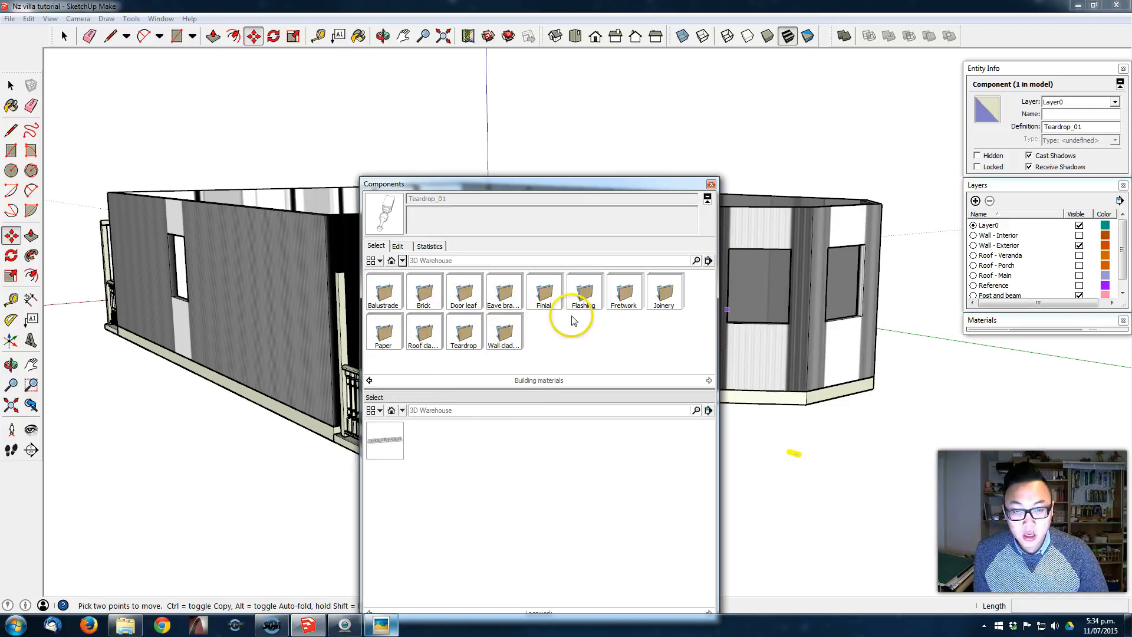
{"action": "double_click", "coordinate": [504, 296]}
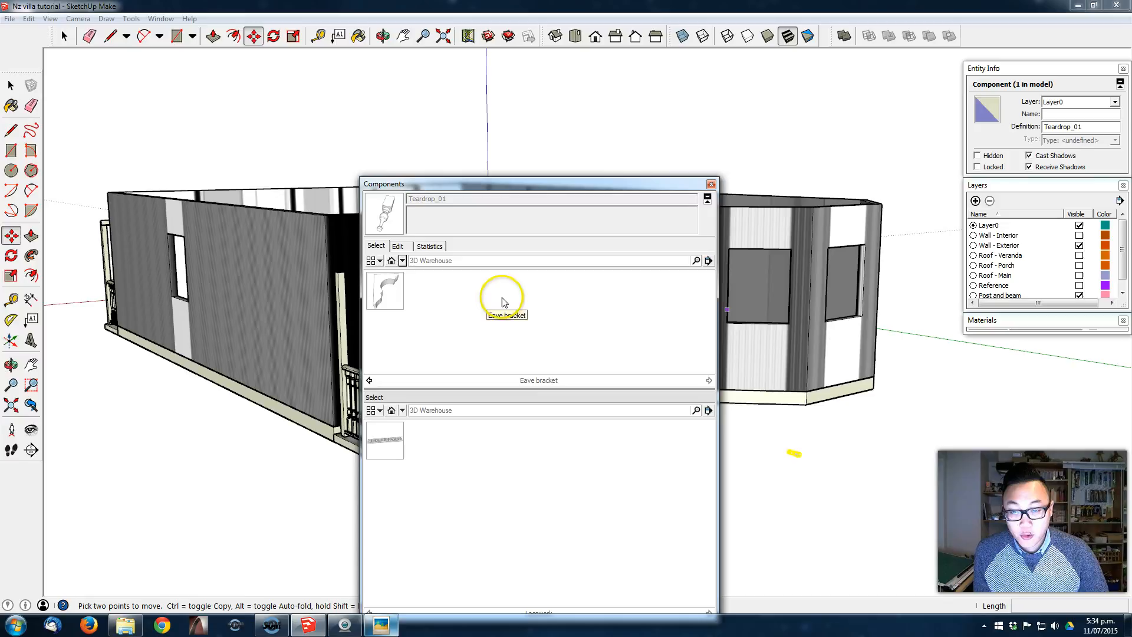
{"action": "left_click", "coordinate": [405, 298]}
{"action": "left_click", "coordinate": [781, 468]}
{"action": "left_click", "coordinate": [710, 184]}
Step: Move the teardrop up to the lower edge of the long fretwork panel, at the tip of the first bracket
{"action": "scroll", "coordinate": [657, 359], "scroll_direction": "up", "scroll_amount": 3}
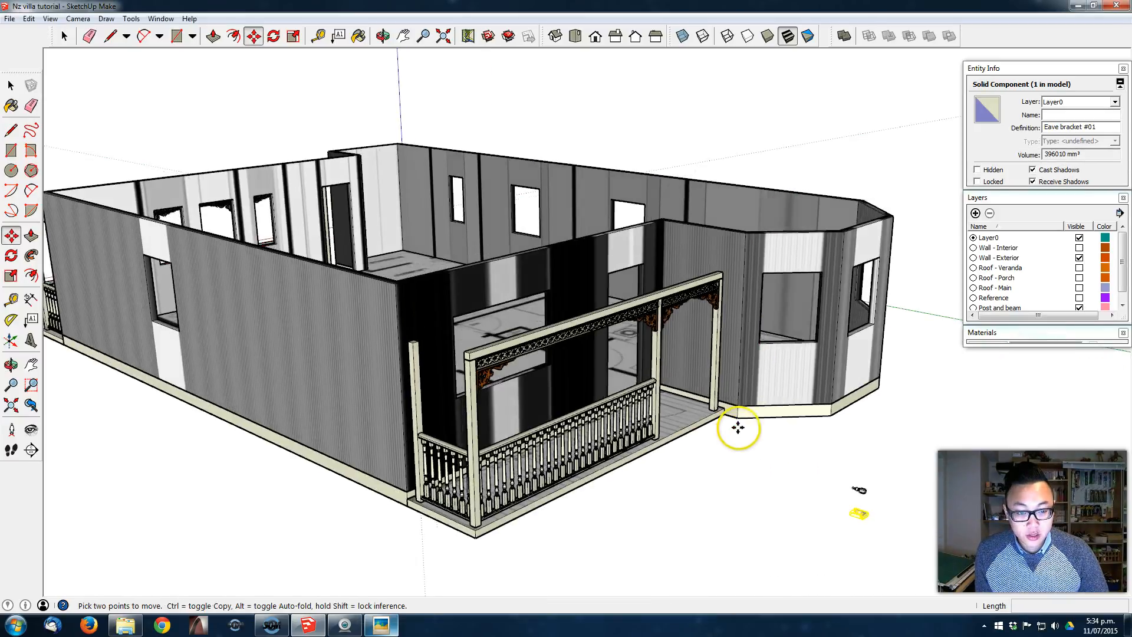
{"action": "key", "text": "space"}
{"action": "left_click", "coordinate": [864, 493]}
{"action": "key", "text": "m"}
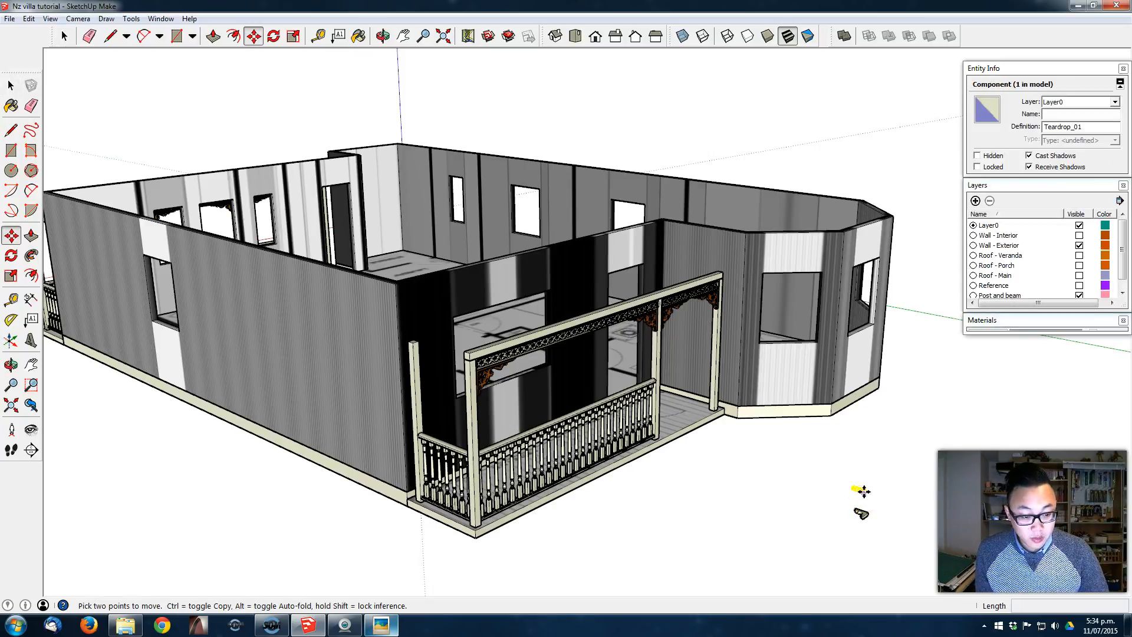
{"action": "scroll", "coordinate": [513, 314], "scroll_direction": "up", "scroll_amount": 5}
{"action": "middle_click_drag", "start_coordinate": [530, 416], "coordinate": [480, 345]}
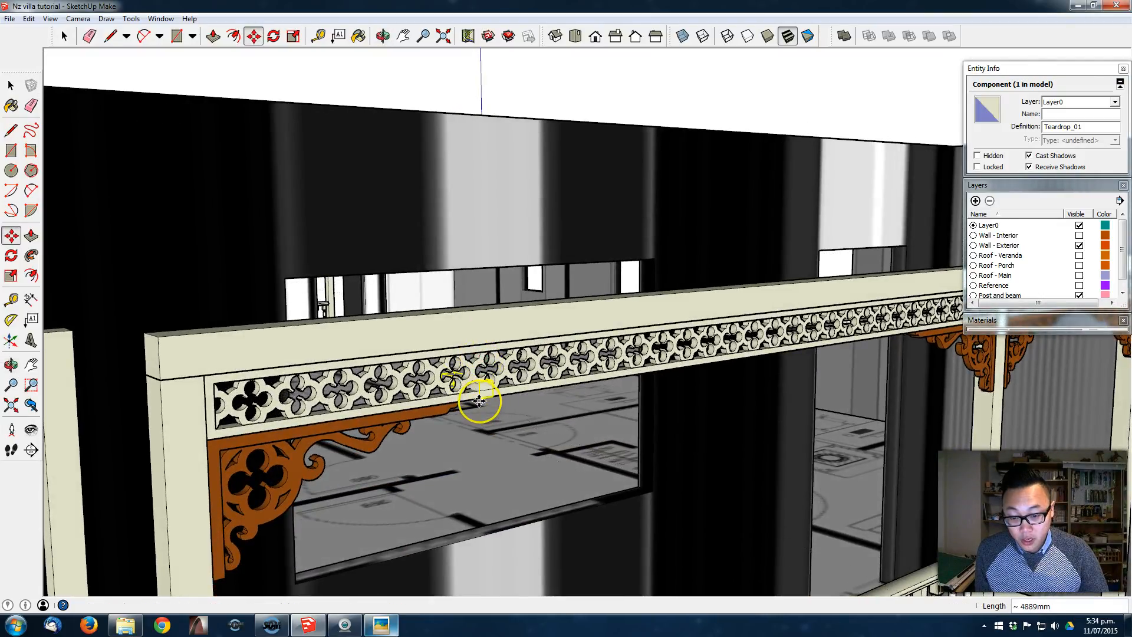
{"action": "left_click", "coordinate": [476, 391]}
Step: Rotate the teardrop 90 degrees so that it hangs vertically below the fretwork panel
{"action": "left_click", "coordinate": [12, 255]}
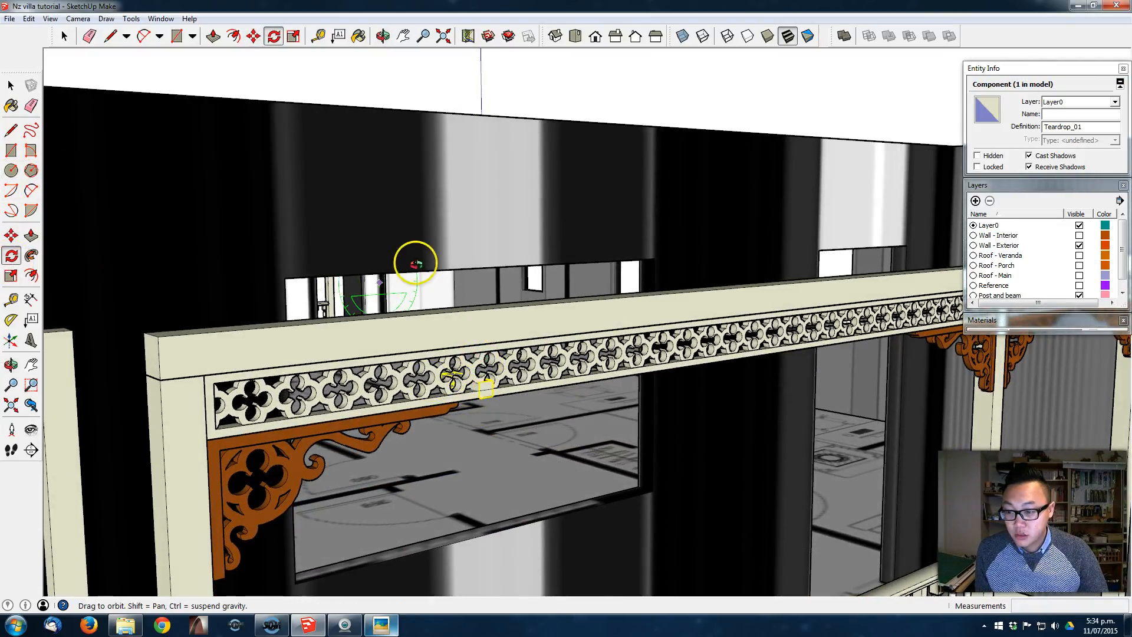
{"action": "middle_click_drag", "start_coordinate": [354, 264], "coordinate": [366, 306]}
{"action": "middle_click_drag", "start_coordinate": [785, 160], "coordinate": [578, 194]}
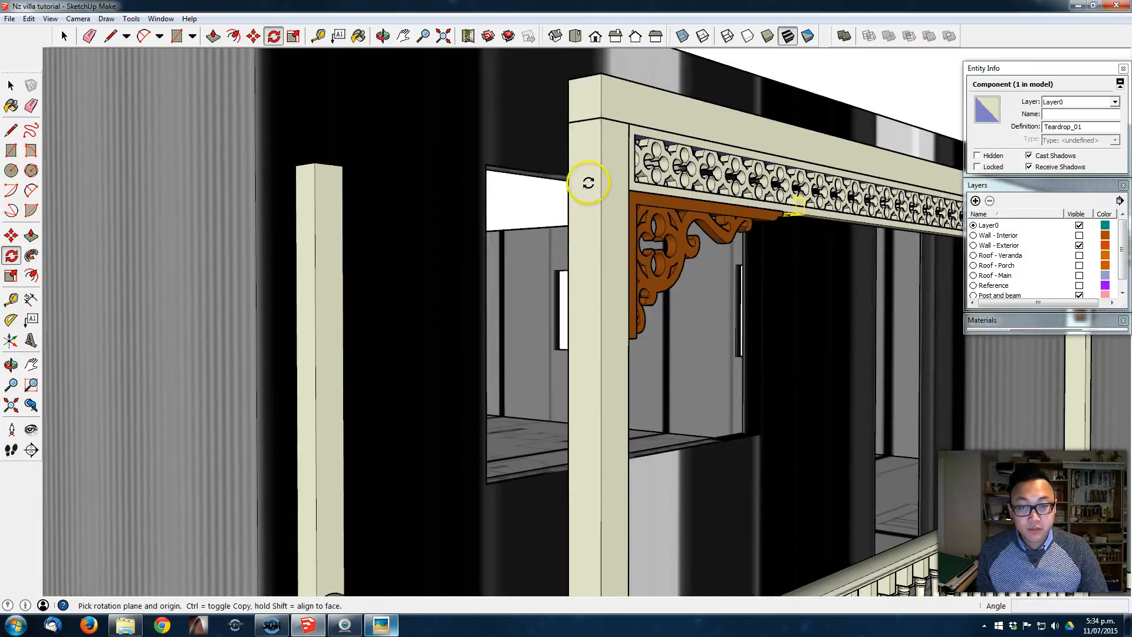
{"action": "scroll", "coordinate": [578, 177], "scroll_direction": "up", "scroll_amount": 2}
{"action": "left_click", "coordinate": [584, 172]}
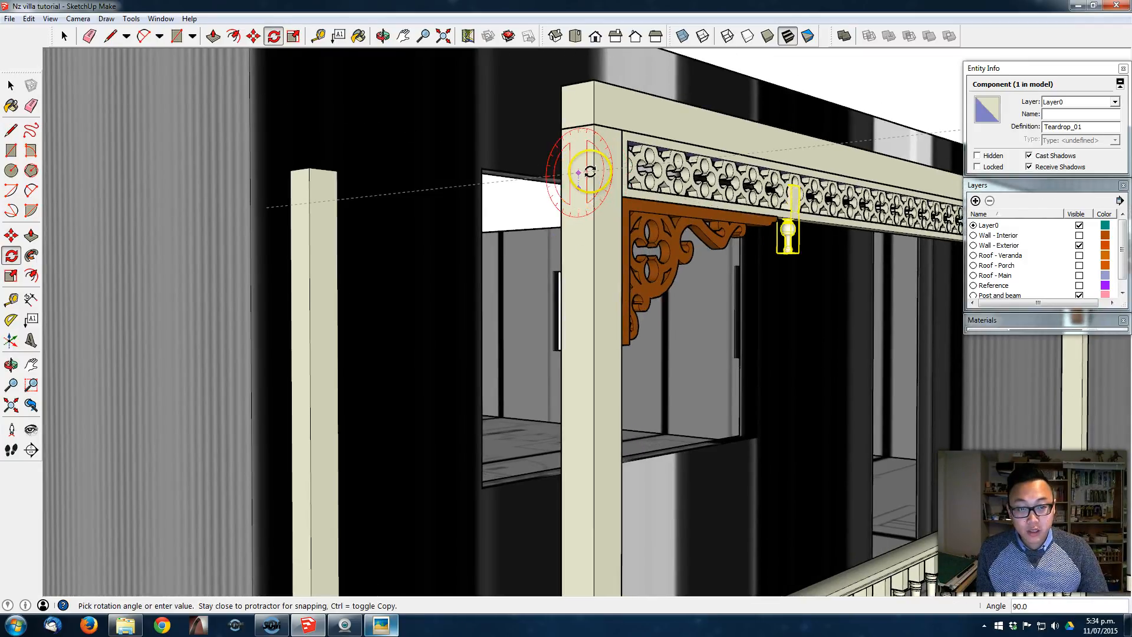
{"action": "left_click", "coordinate": [590, 171]}
Step: Copy the teardrop about 2086 mm along the long fretwork panel to the tip of its opposite bracket
{"action": "scroll", "coordinate": [786, 189], "scroll_direction": "up", "scroll_amount": 1}
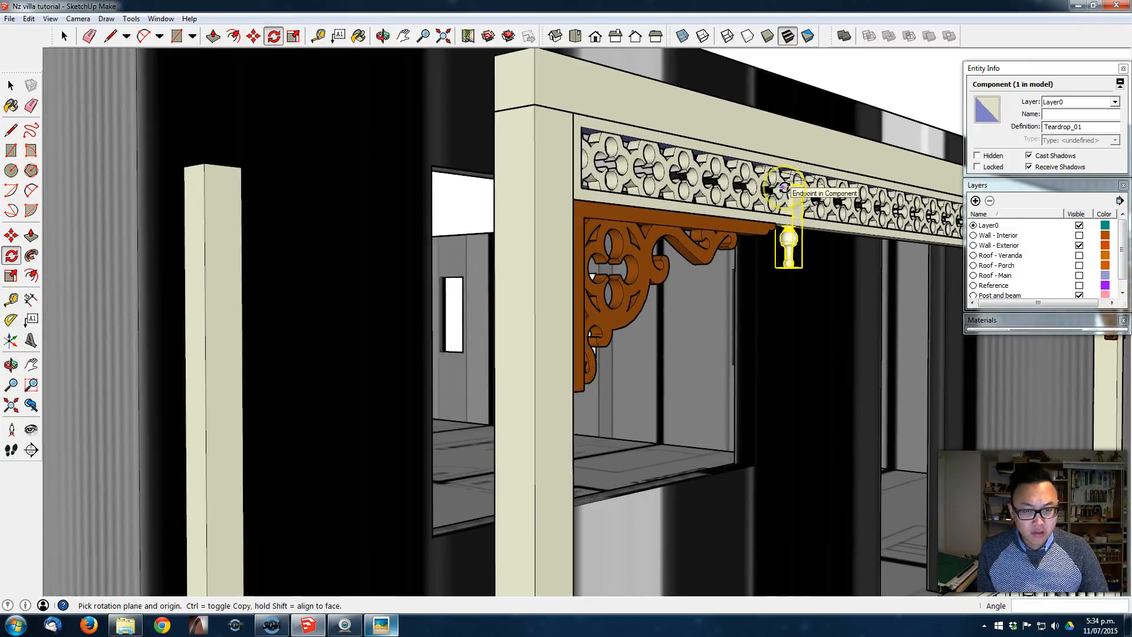
{"action": "key", "text": "m"}
{"action": "scroll", "coordinate": [784, 187], "scroll_direction": "up", "scroll_amount": 2}
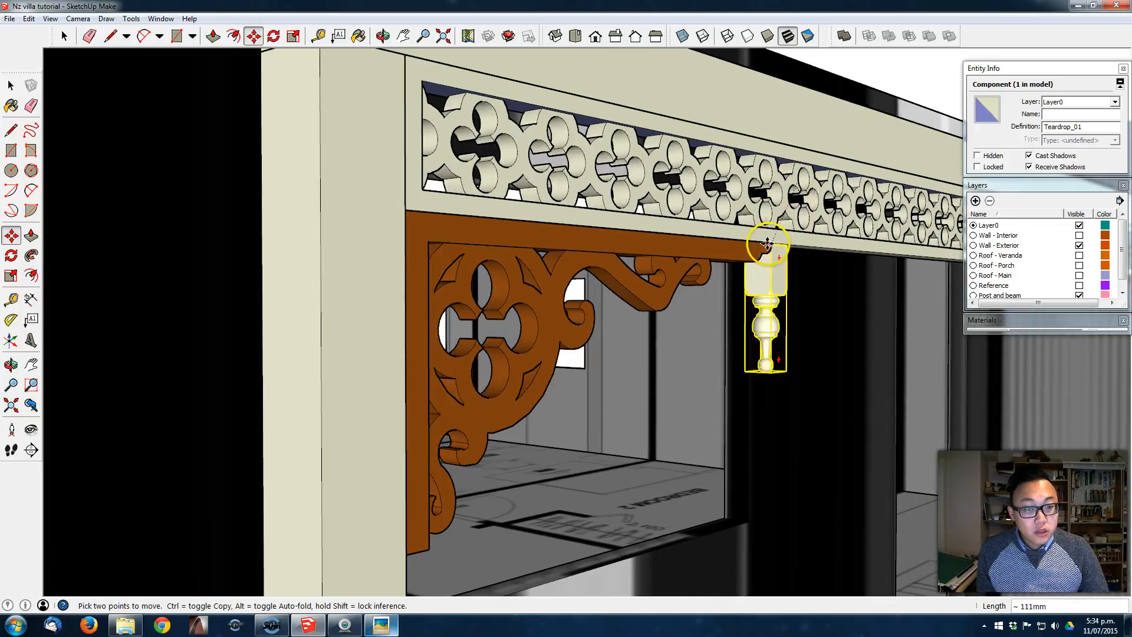
{"action": "key", "text": "ctrl"}
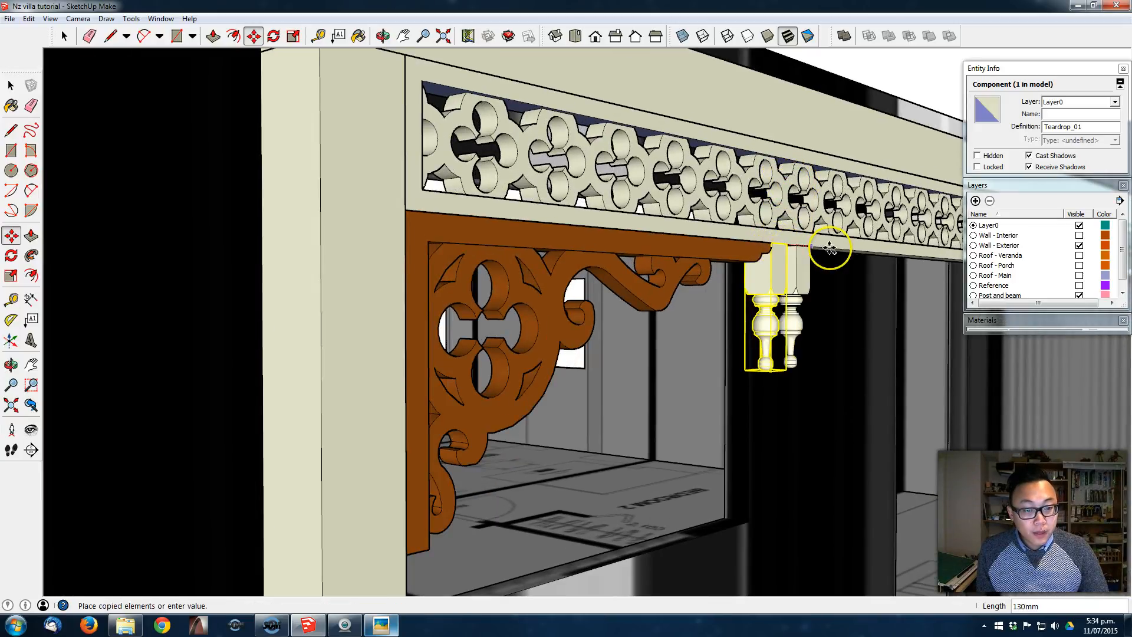
{"action": "scroll", "coordinate": [826, 249], "scroll_direction": "down", "scroll_amount": 6}
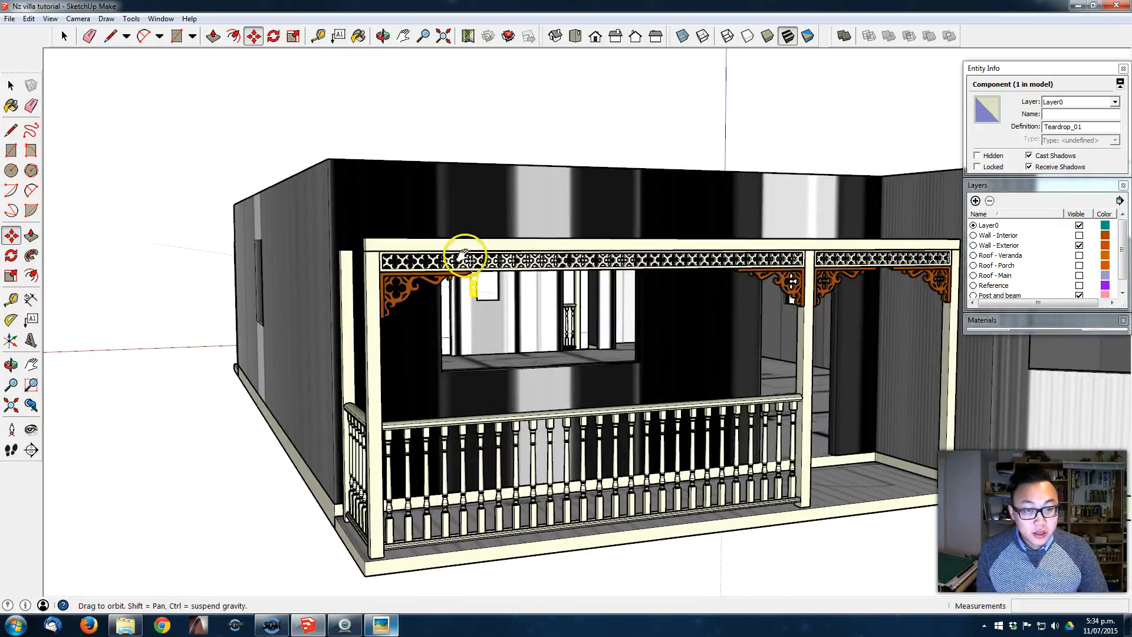
{"action": "scroll", "coordinate": [751, 260], "scroll_direction": "up", "scroll_amount": 3}
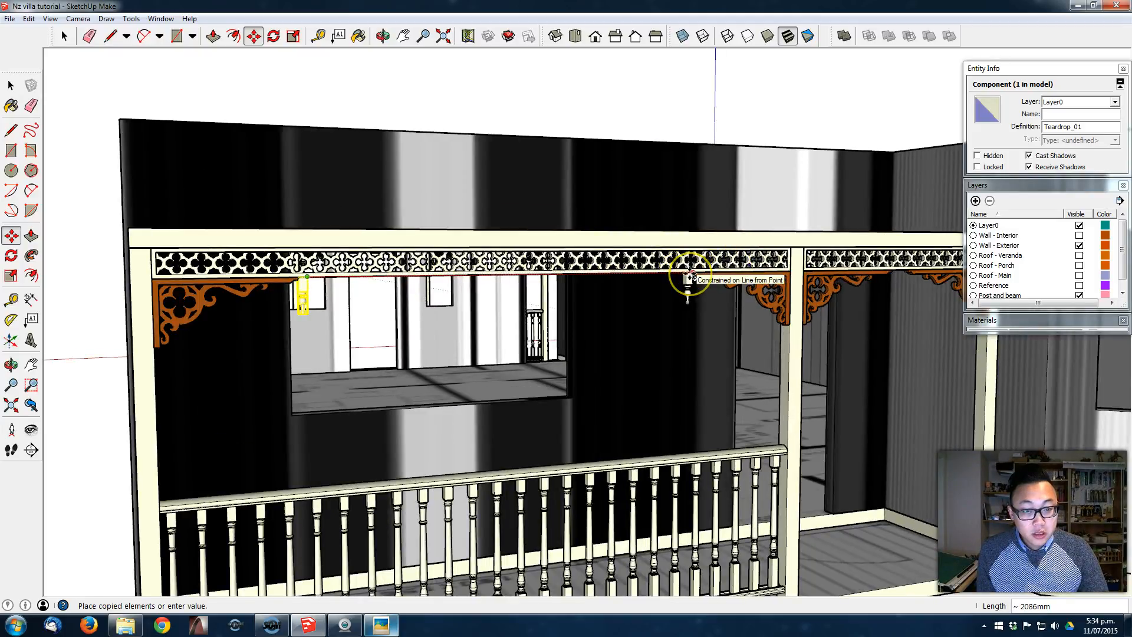
{"action": "scroll", "coordinate": [690, 275], "scroll_direction": "up", "scroll_amount": 2}
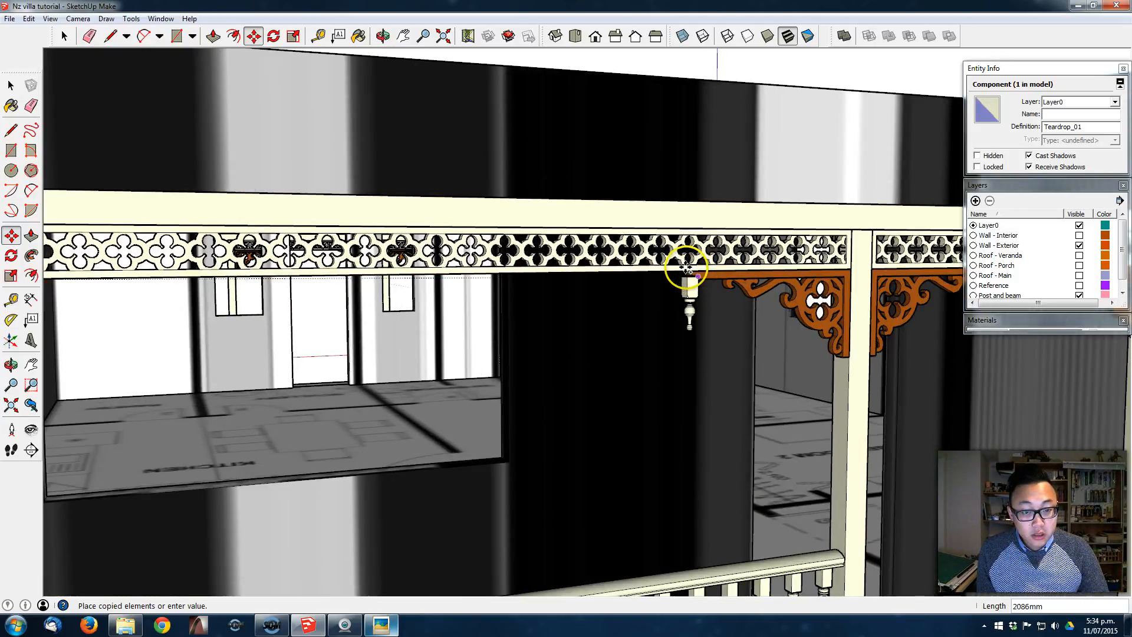
{"action": "key", "text": "ctrl"}
{"action": "left_click", "coordinate": [683, 269]}
Step: Copy the teardrop 1414 mm to the first bracket tip under the short fretwork panel, and add another copy at the second bracket tip
{"action": "middle_click_drag", "start_coordinate": [811, 267], "coordinate": [342, 280], "text": "shift"}
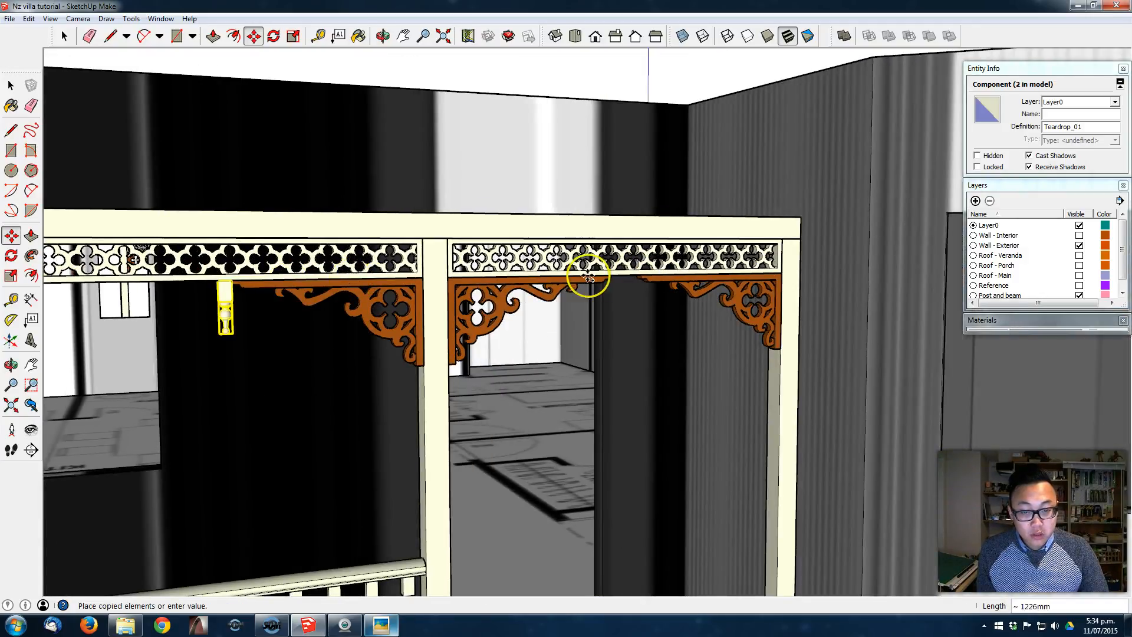
{"action": "left_click", "coordinate": [593, 277]}
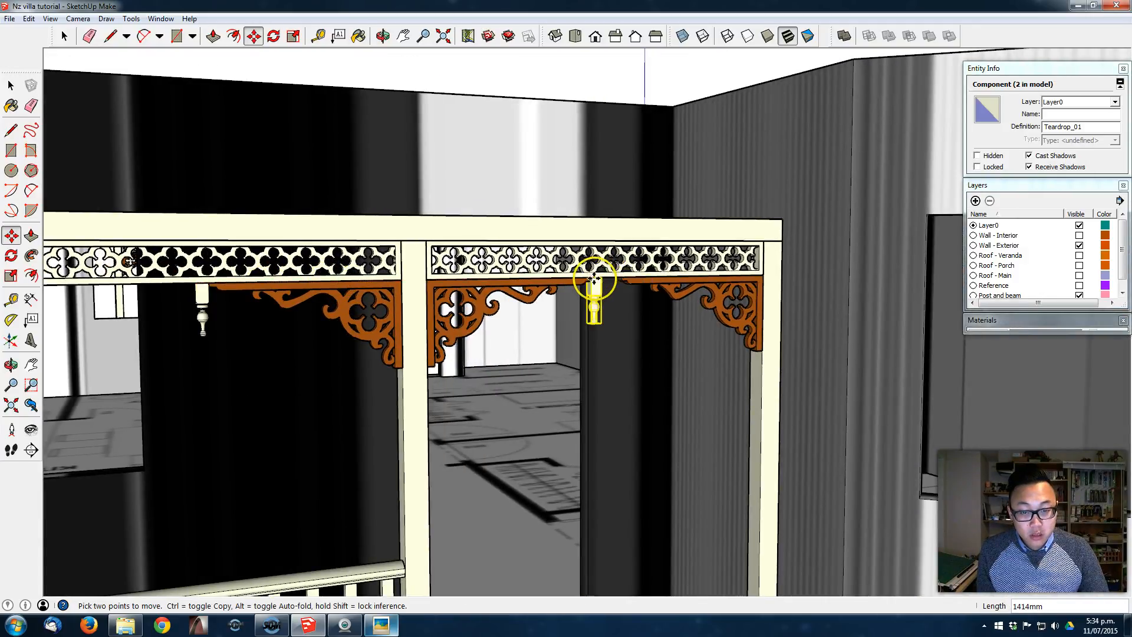
{"action": "key", "text": "ctrl"}
{"action": "left_click", "coordinate": [603, 279]}
{"action": "left_click", "coordinate": [622, 282]}
Step: Copy the first teardrop to the veranda on the villa's other side, below the middle bay's fretwork near a bracket tip
{"action": "scroll", "coordinate": [614, 298], "scroll_direction": "down", "scroll_amount": 6}
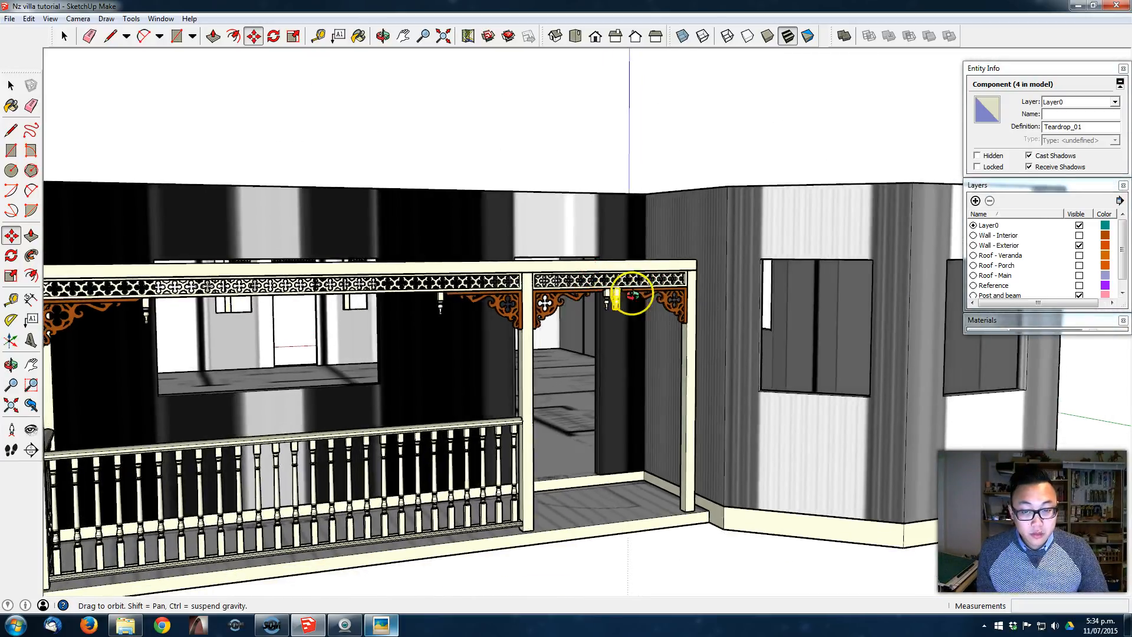
{"action": "middle_click_drag", "start_coordinate": [622, 293], "coordinate": [754, 299]}
{"action": "middle_click_drag", "start_coordinate": [578, 301], "coordinate": [560, 273]}
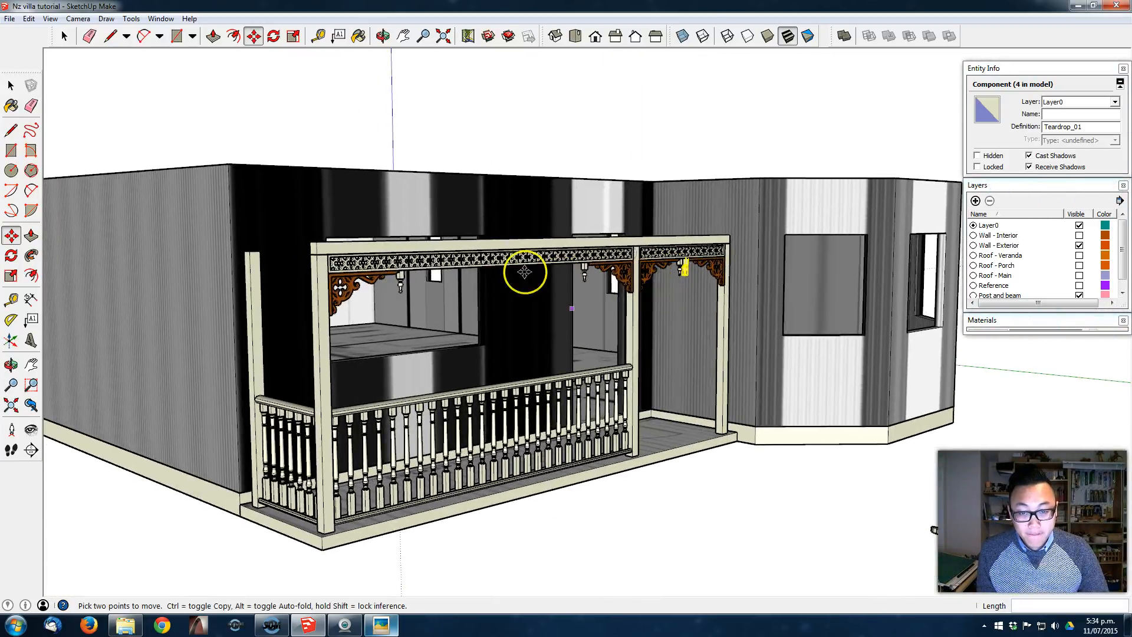
{"action": "key", "text": "space"}
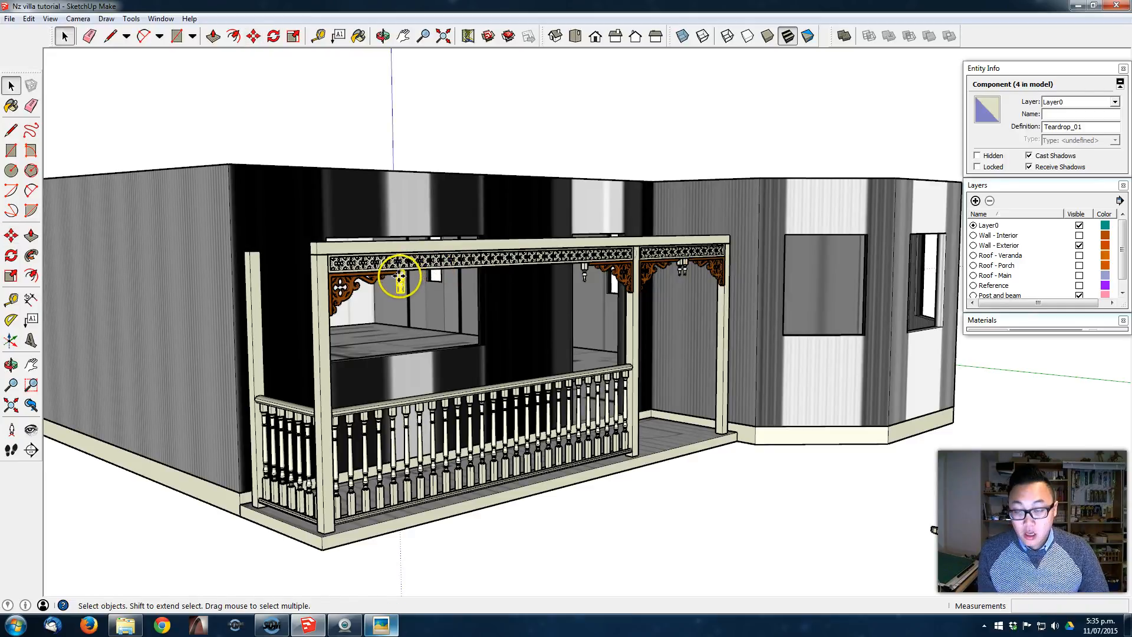
{"action": "key", "text": "m"}
{"action": "scroll", "coordinate": [401, 282], "scroll_direction": "up", "scroll_amount": 1}
{"action": "left_click", "coordinate": [396, 268]}
{"action": "key", "text": "ctrl"}
{"action": "middle_click_drag", "start_coordinate": [480, 300], "coordinate": [718, 335]}
{"action": "scroll", "coordinate": [654, 303], "scroll_direction": "down", "scroll_amount": 3}
{"action": "middle_click_drag", "start_coordinate": [484, 309], "coordinate": [742, 293], "text": "shift"}
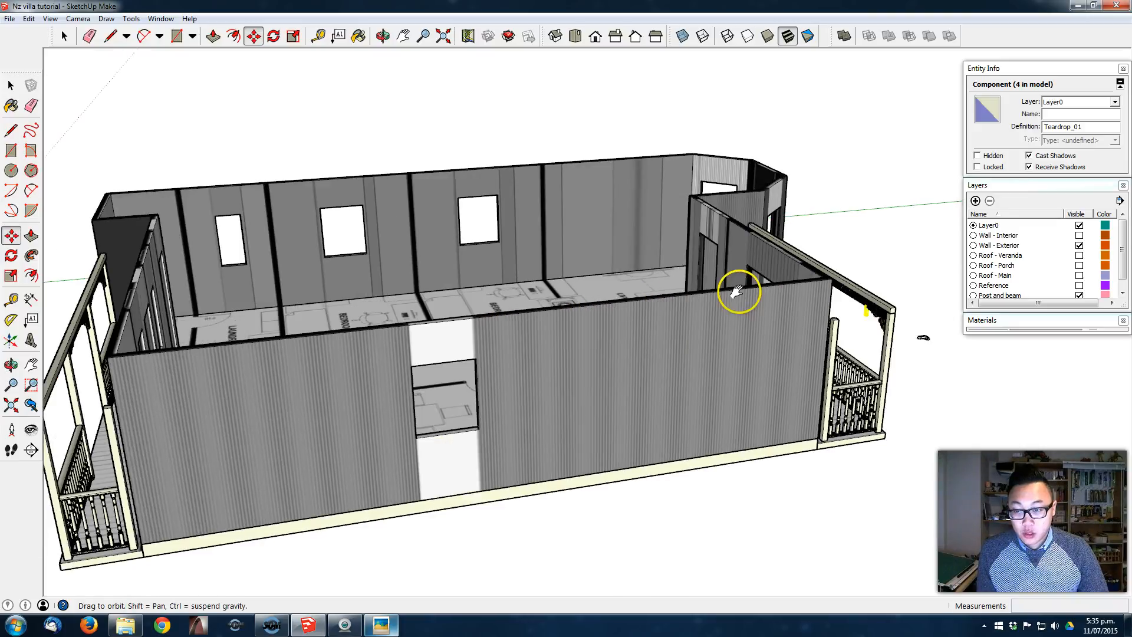
{"action": "middle_click_drag", "start_coordinate": [559, 314], "coordinate": [559, 314], "text": "shift"}
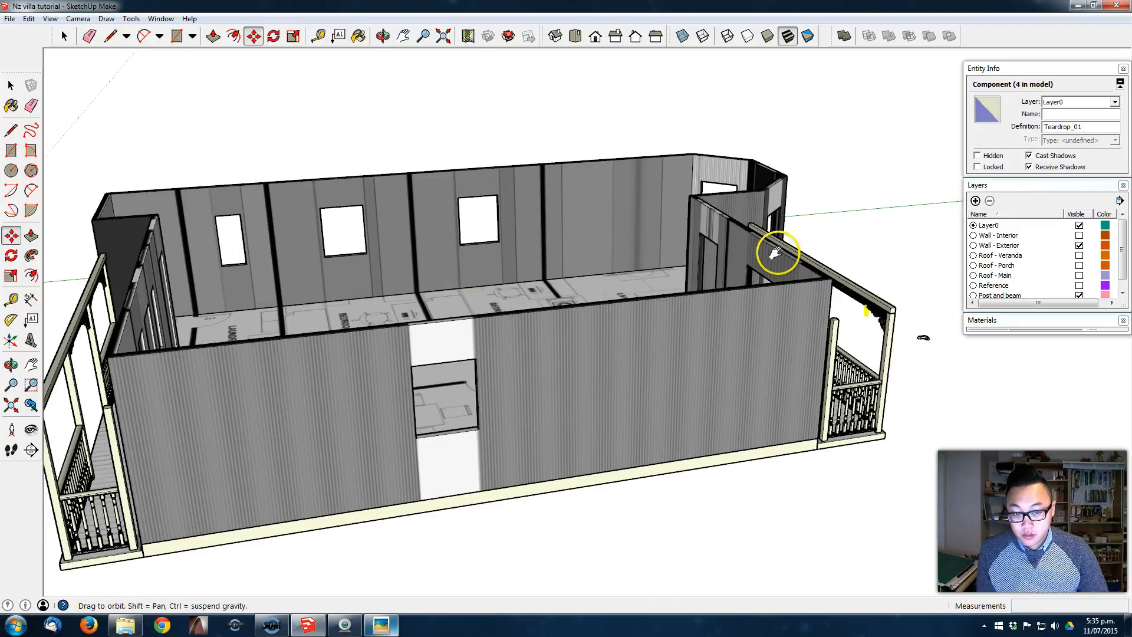
{"action": "middle_click_drag", "start_coordinate": [831, 258], "coordinate": [868, 253]}
{"action": "scroll", "coordinate": [462, 364], "scroll_direction": "up", "scroll_amount": 4}
{"action": "middle_click_drag", "start_coordinate": [413, 363], "coordinate": [533, 321]}
{"action": "scroll", "coordinate": [444, 234], "scroll_direction": "up", "scroll_amount": 5}
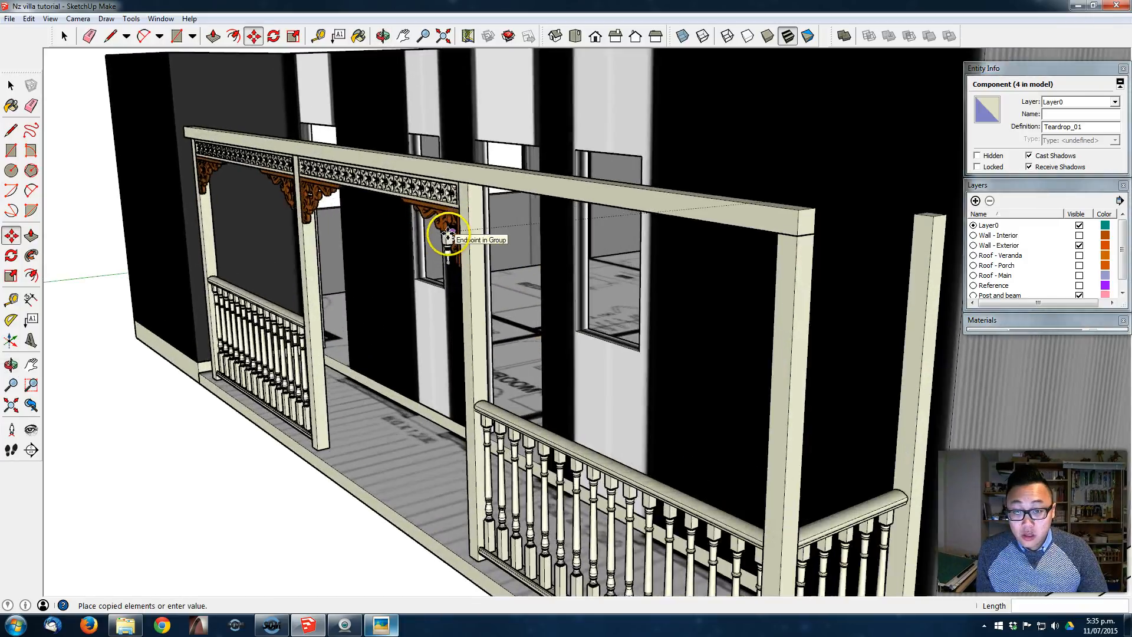
{"action": "middle_click_drag", "start_coordinate": [396, 230], "coordinate": [487, 240]}
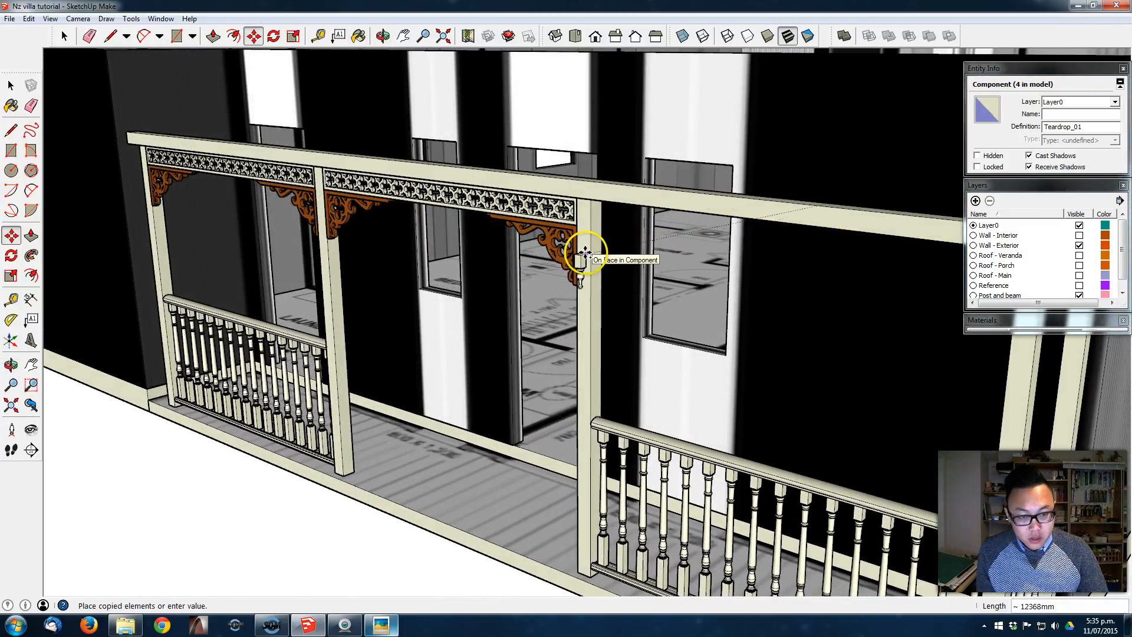
{"action": "scroll", "coordinate": [577, 211], "scroll_direction": "down", "scroll_amount": 3}
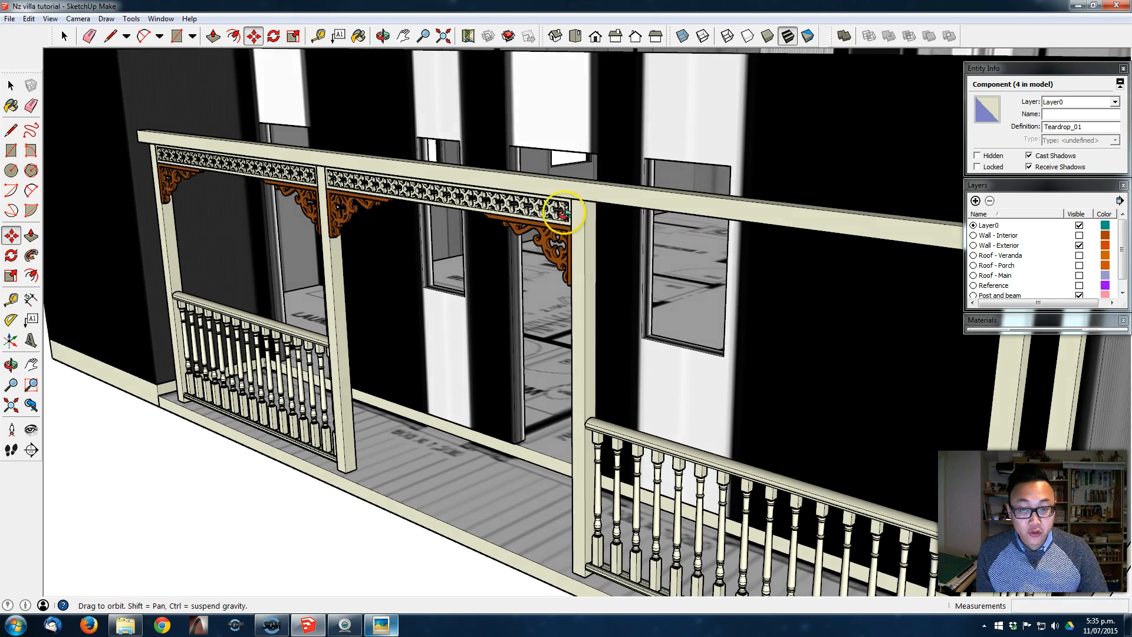
{"action": "scroll", "coordinate": [457, 203], "scroll_direction": "up", "scroll_amount": 5}
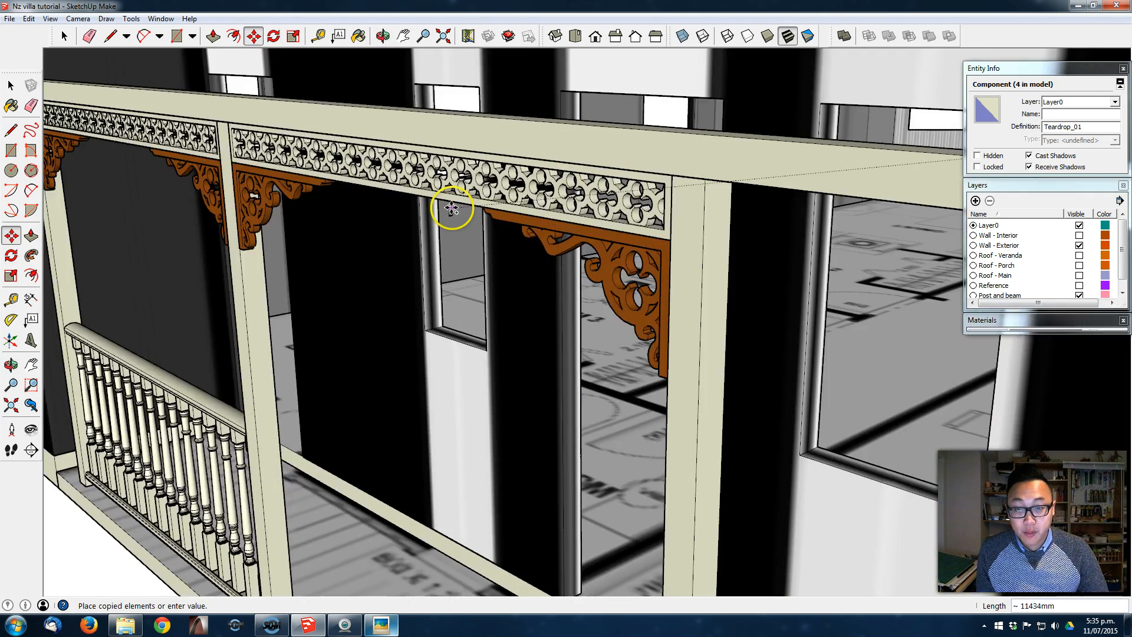
{"action": "scroll", "coordinate": [529, 205], "scroll_direction": "down", "scroll_amount": 2}
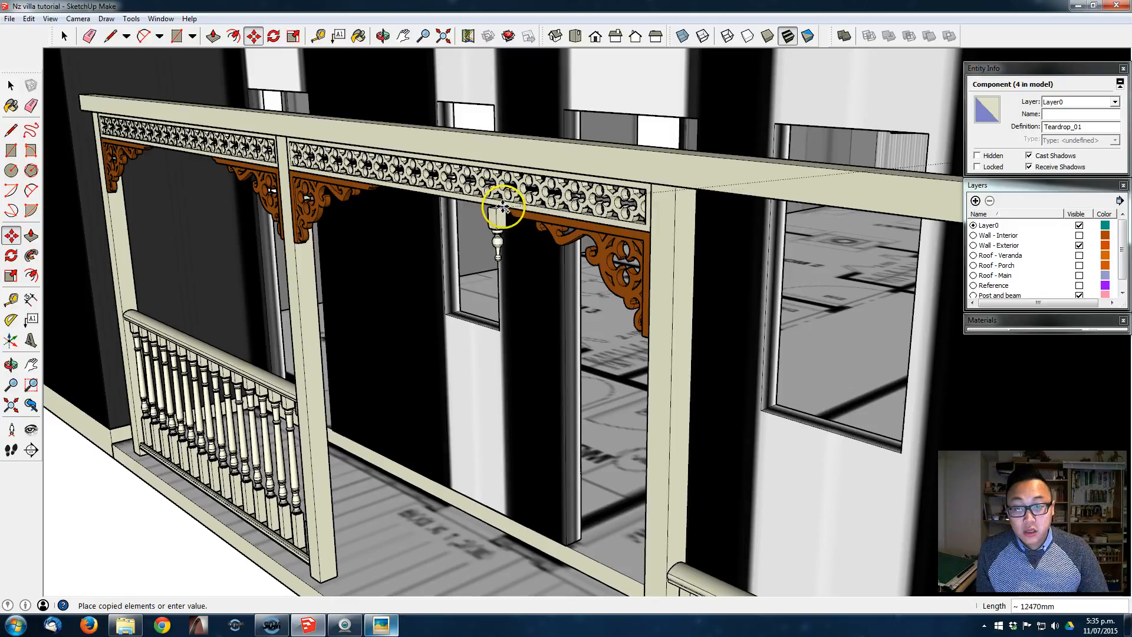
{"action": "left_click", "coordinate": [501, 207]}
Step: Move the copied teardrop about 27 mm to sit against the middle bay fretwork's lower edge at the bracket tip
{"action": "scroll", "coordinate": [507, 224], "scroll_direction": "up", "scroll_amount": 3}
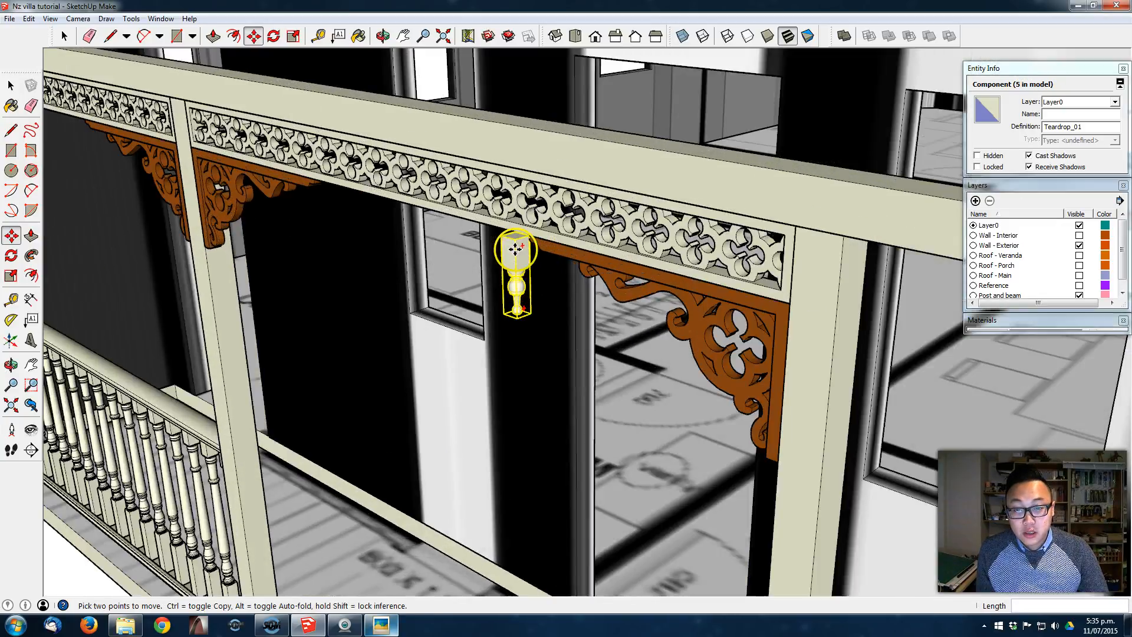
{"action": "left_click", "coordinate": [512, 240]}
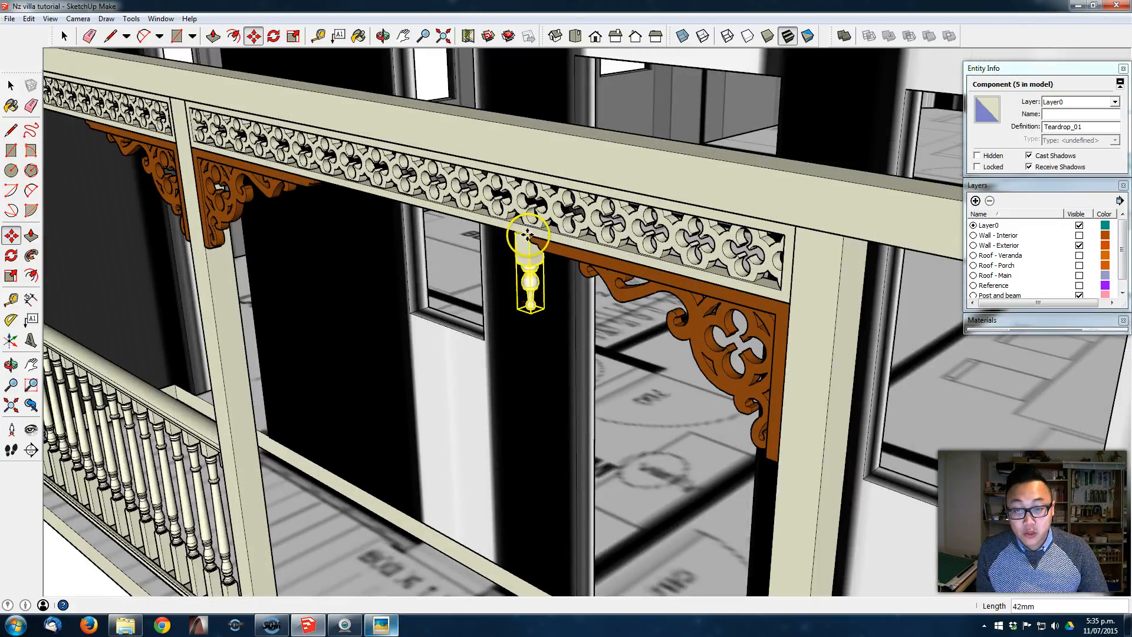
{"action": "middle_click_drag", "start_coordinate": [526, 236], "coordinate": [591, 221]}
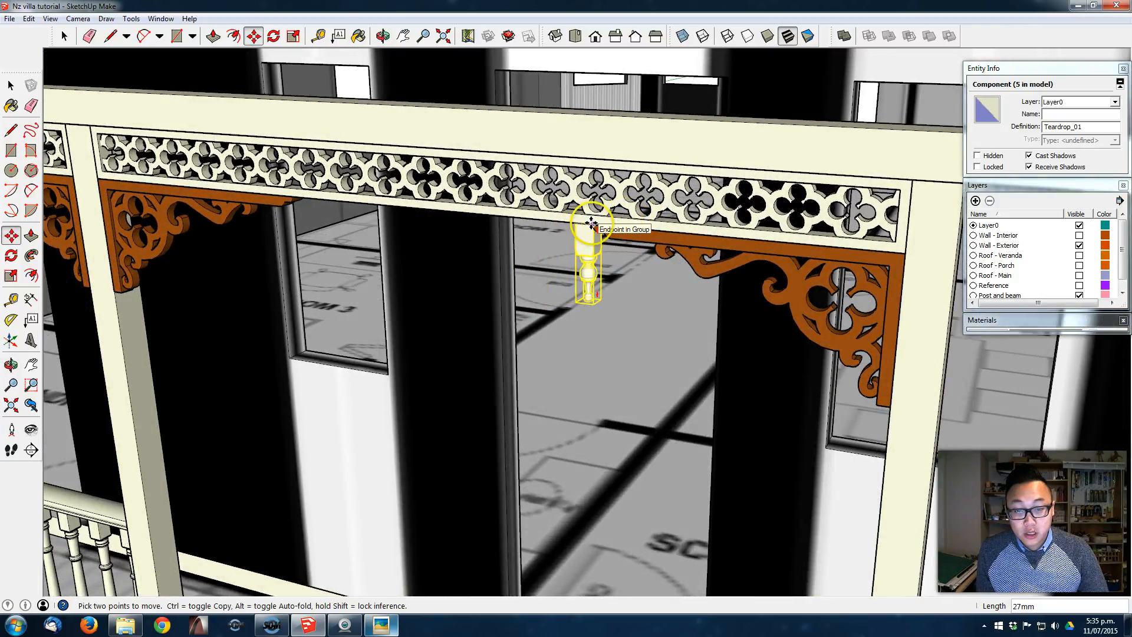
{"action": "left_click", "coordinate": [569, 228]}
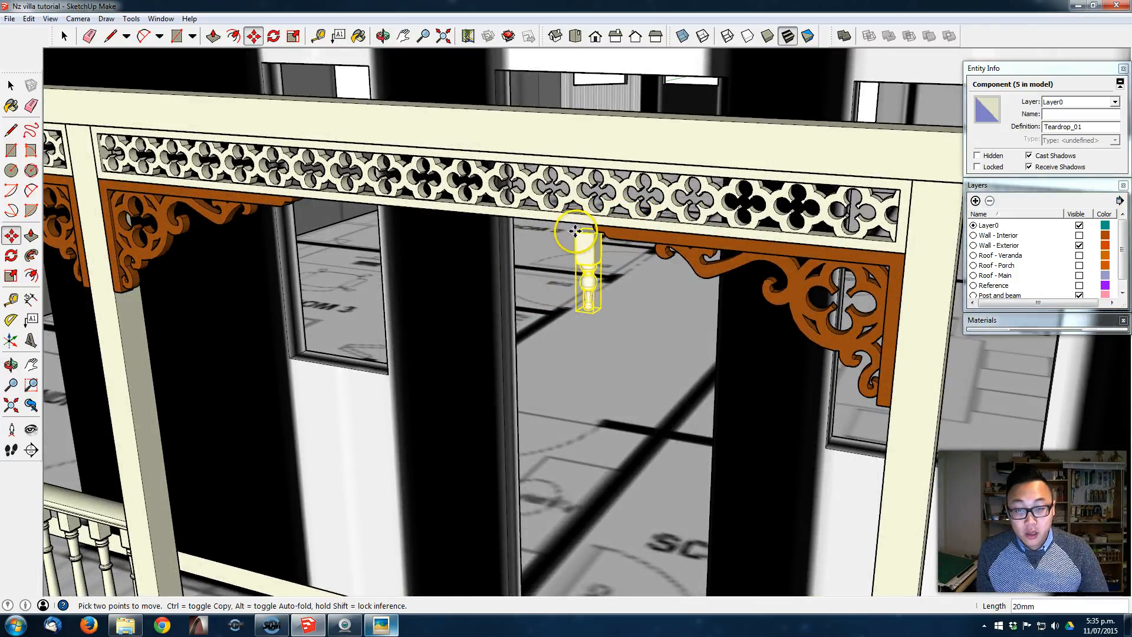
{"action": "key", "text": "Escape"}
Step: Copy the teardrop to the tip of the opposite bracket in the middle bay
{"action": "left_click", "coordinate": [569, 226]}
{"action": "key", "text": "ctrl"}
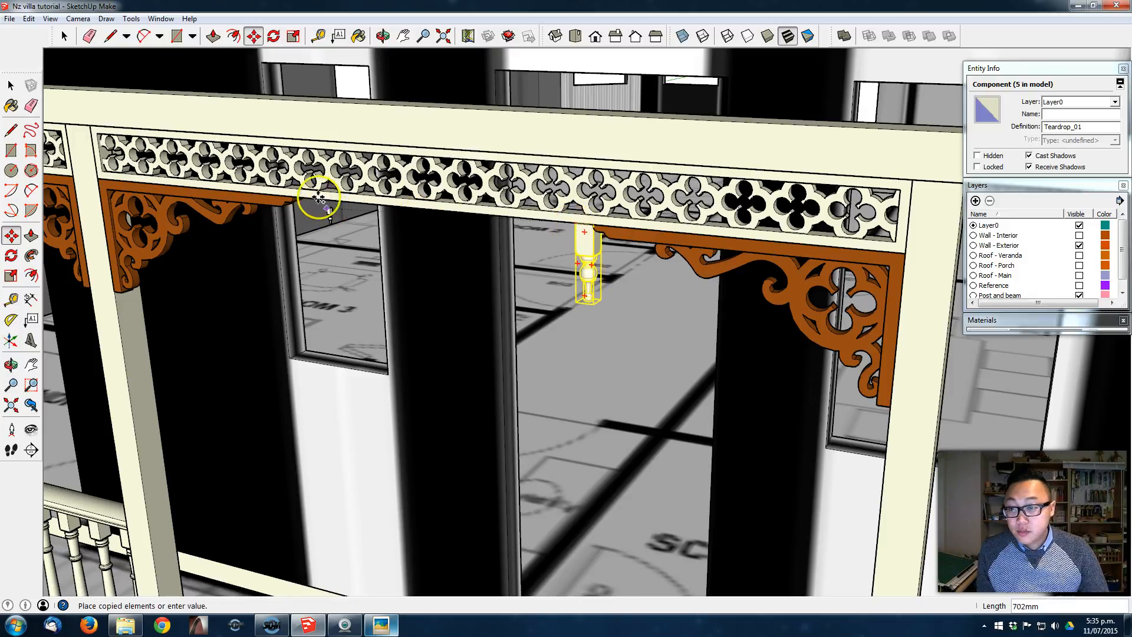
{"action": "left_click", "coordinate": [276, 201]}
Step: Copy the middle bay's fretwork panel, two brackets and two teardrops into the empty end bay of the same veranda
{"action": "key", "text": "space"}
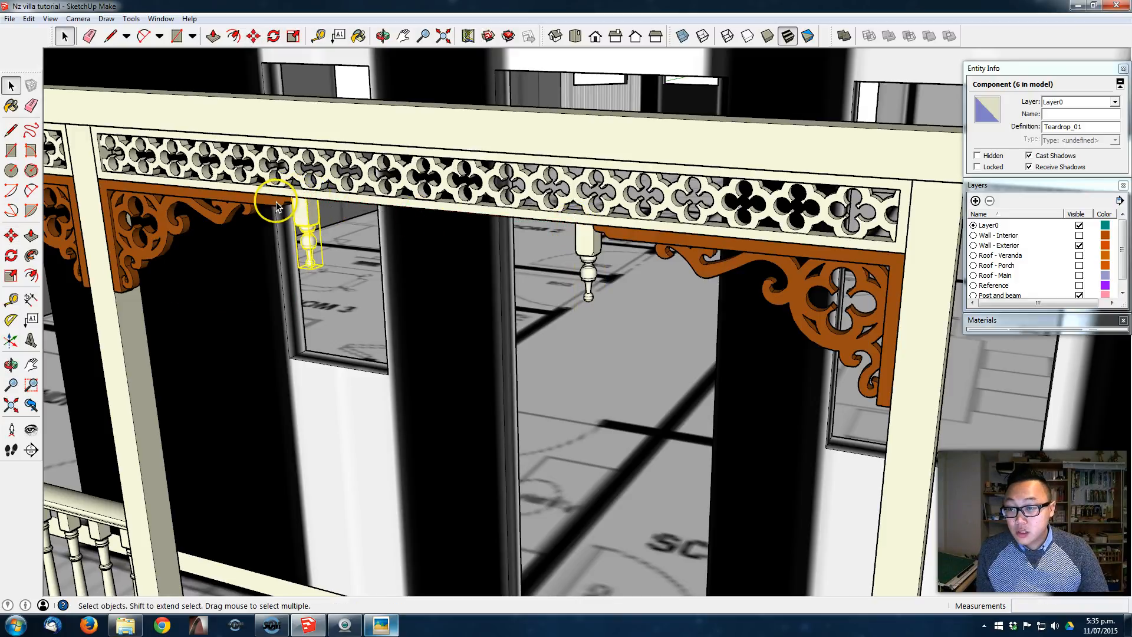
{"action": "left_click", "coordinate": [277, 201]}
{"action": "left_click", "coordinate": [304, 194], "text": "shift"}
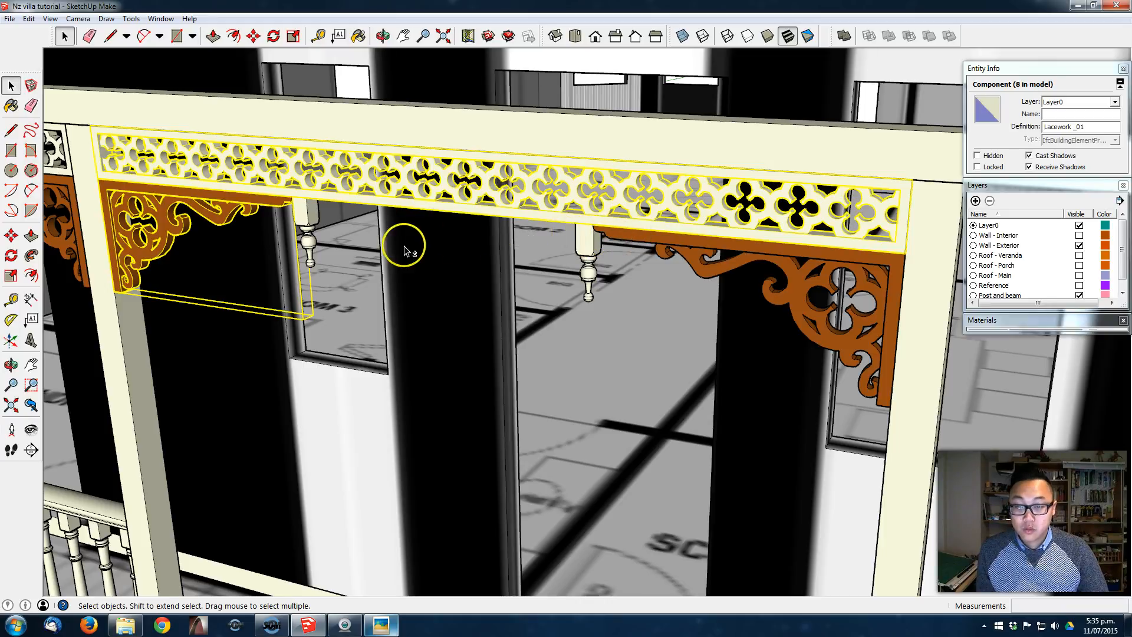
{"action": "left_click", "coordinate": [313, 244], "text": "shift"}
{"action": "scroll", "coordinate": [321, 244], "scroll_direction": "down", "scroll_amount": 2}
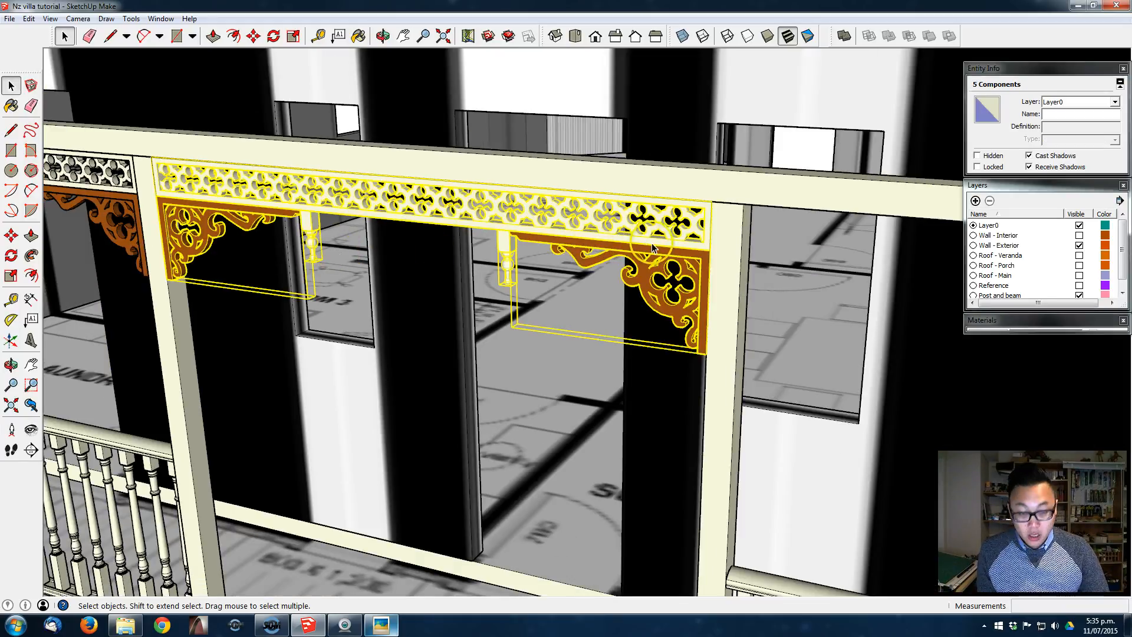
{"action": "key", "text": "m"}
{"action": "left_click", "coordinate": [710, 206]}
{"action": "key", "text": "ctrl"}
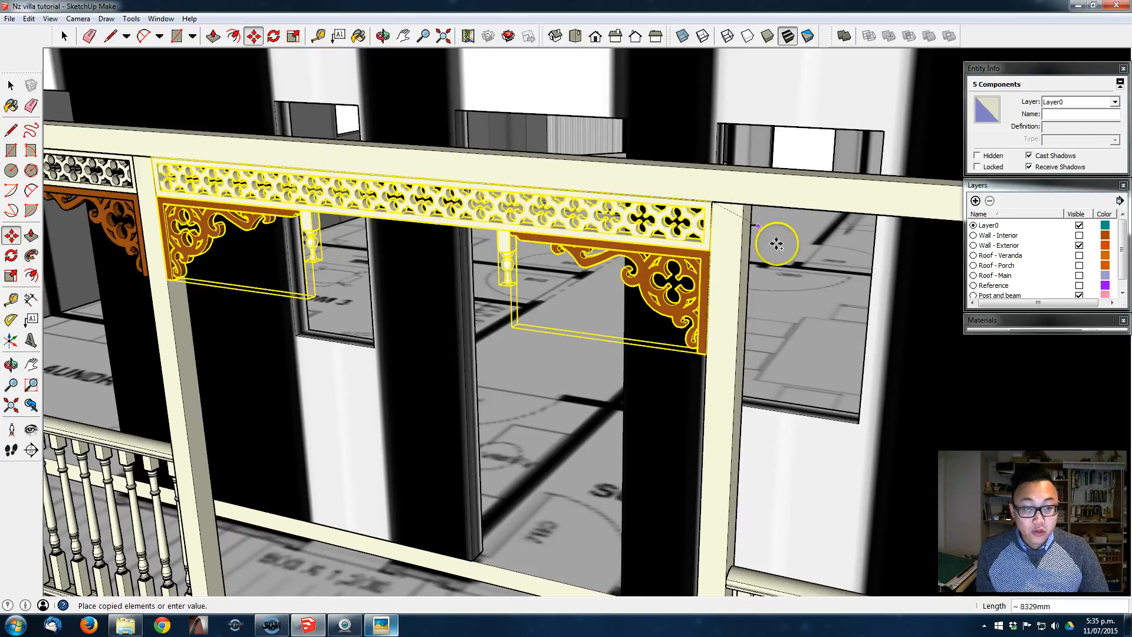
{"action": "scroll", "coordinate": [856, 222], "scroll_direction": "down", "scroll_amount": 3}
{"action": "middle_click_drag", "start_coordinate": [845, 212], "coordinate": [429, 189], "text": "shift"}
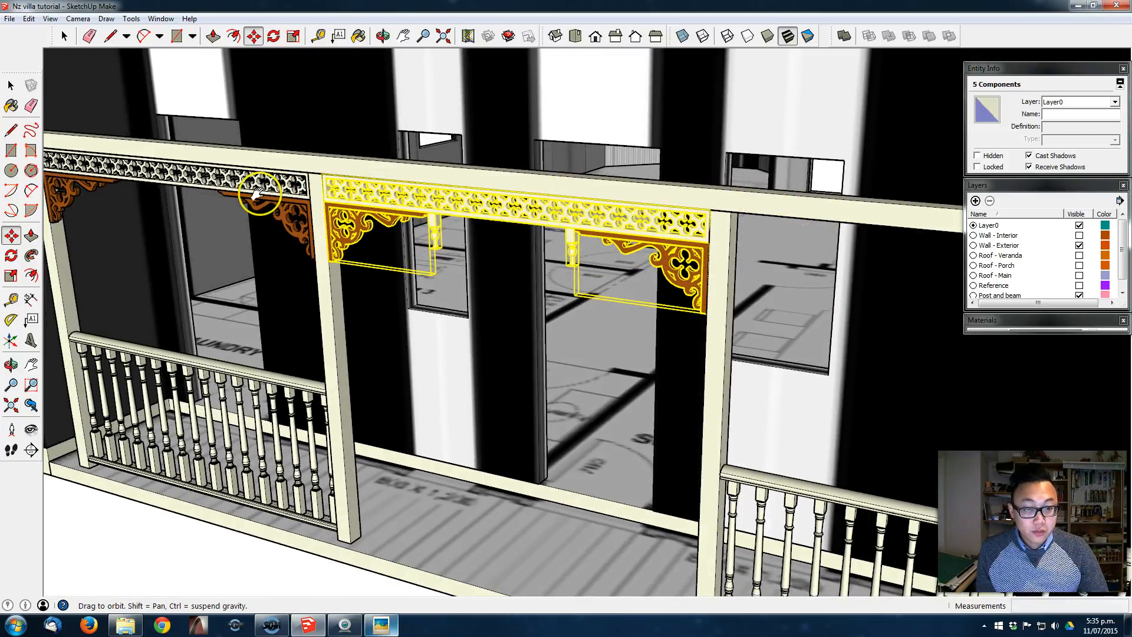
{"action": "middle_click_drag", "start_coordinate": [751, 221], "coordinate": [430, 234]}
{"action": "scroll", "coordinate": [621, 221], "scroll_direction": "down", "scroll_amount": 1}
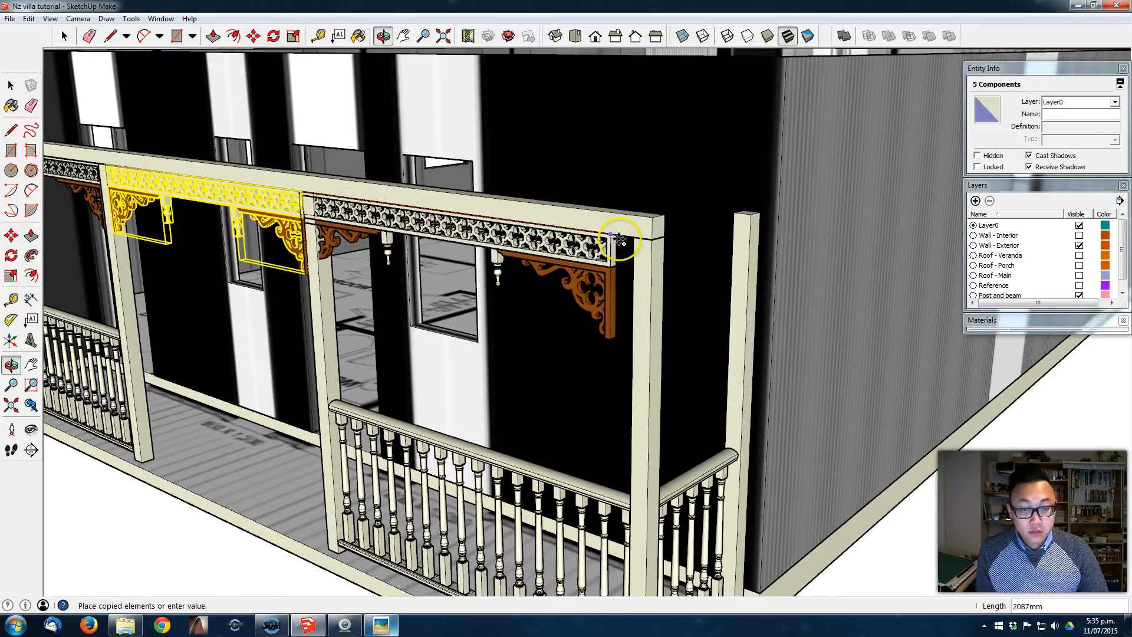
{"action": "left_click", "coordinate": [633, 239]}
Step: Copy a teardrop from the middle bay about 2167 mm to the first bracket tip in the other end bay
{"action": "middle_click_drag", "start_coordinate": [413, 247], "coordinate": [847, 279]}
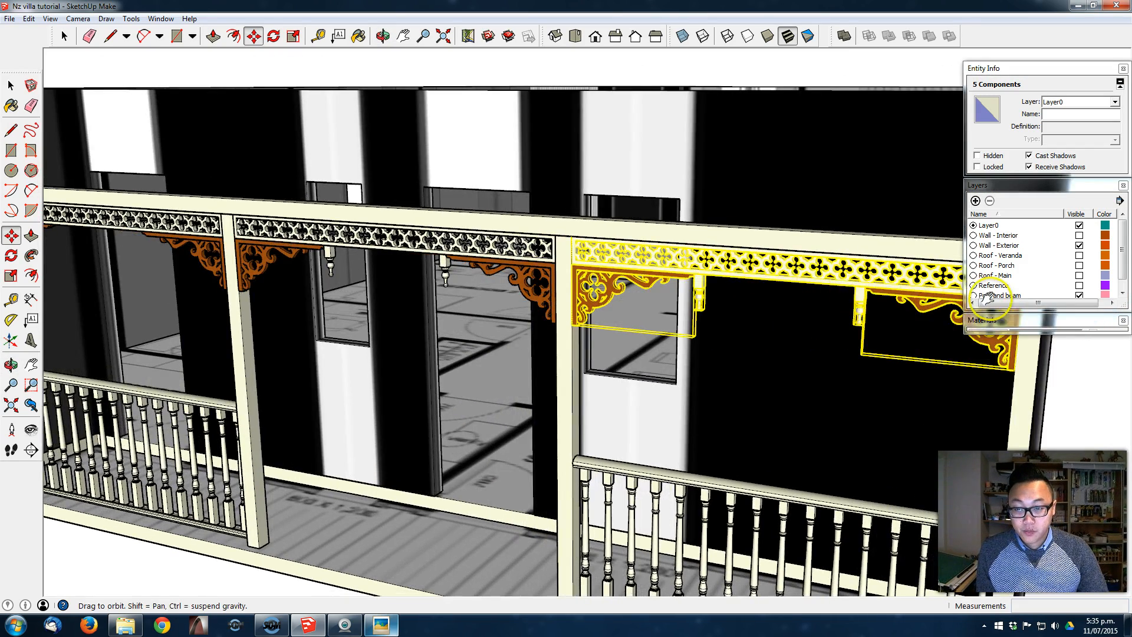
{"action": "middle_click_drag", "start_coordinate": [486, 268], "coordinate": [543, 278]}
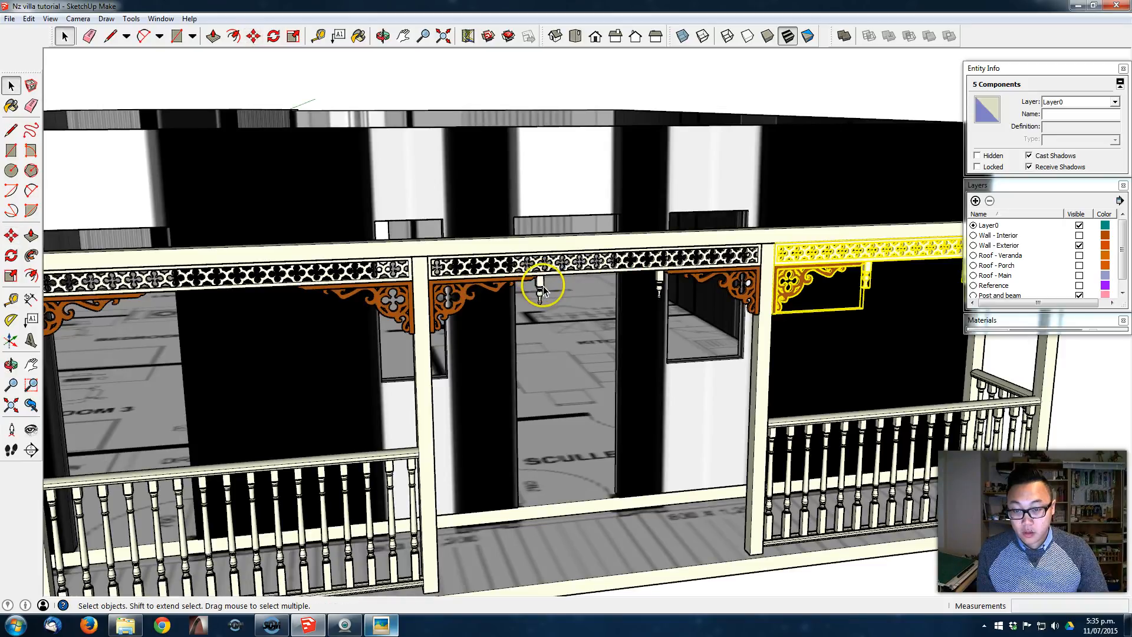
{"action": "left_click", "coordinate": [541, 284]}
{"action": "key", "text": "m"}
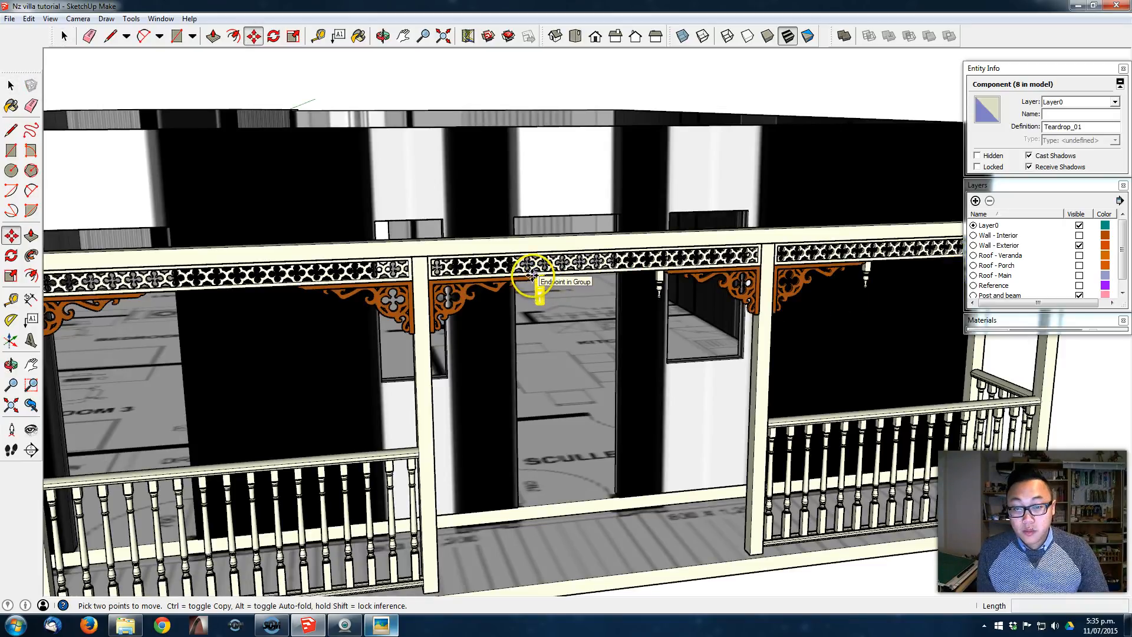
{"action": "left_click", "coordinate": [532, 274]}
{"action": "key", "text": "ctrl"}
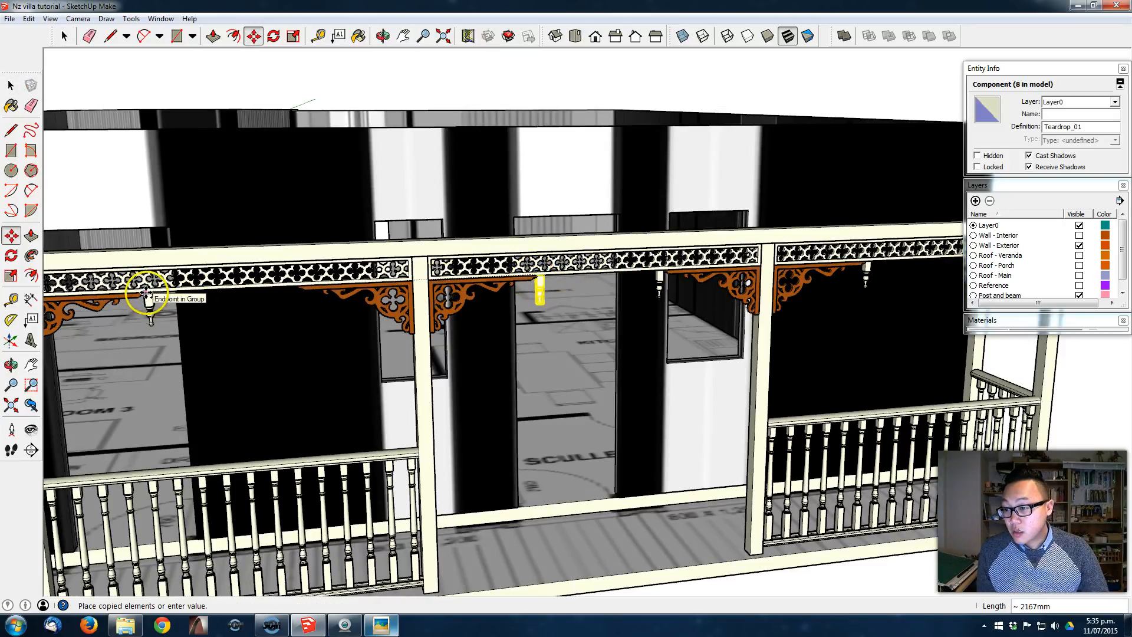
{"action": "left_click", "coordinate": [147, 294]}
Step: Copy the end bay's teardrop along the fretwork's lower edge to the tip of the opposite bracket in the same bay
{"action": "left_click", "coordinate": [151, 292]}
{"action": "key", "text": "ctrl"}
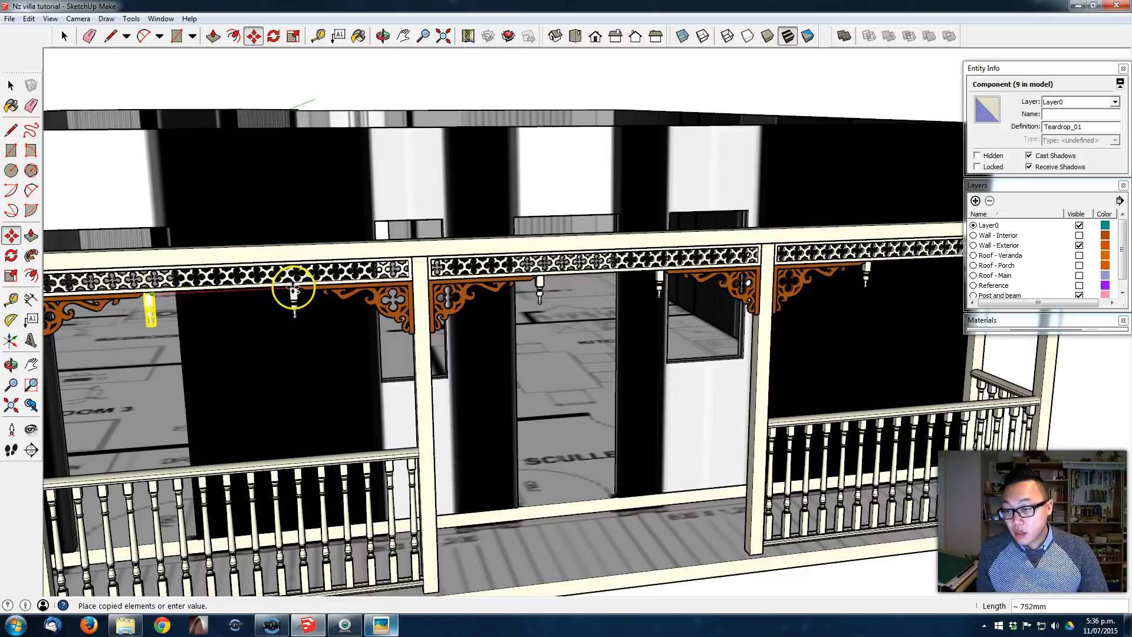
{"action": "scroll", "coordinate": [294, 289], "scroll_direction": "up", "scroll_amount": 5}
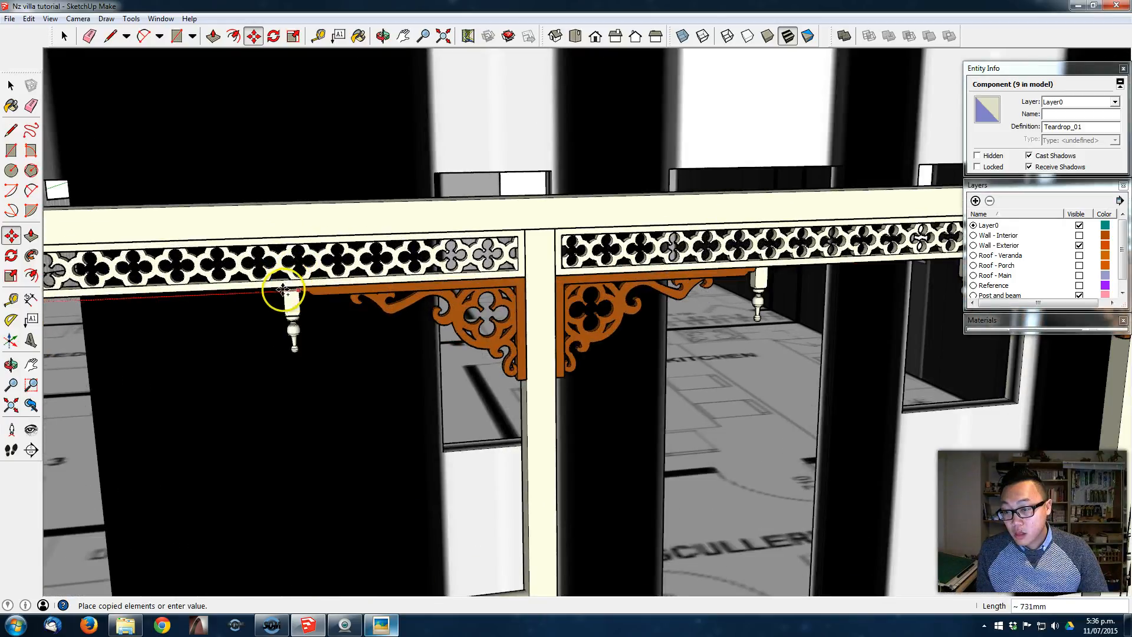
{"action": "left_click", "coordinate": [295, 289]}
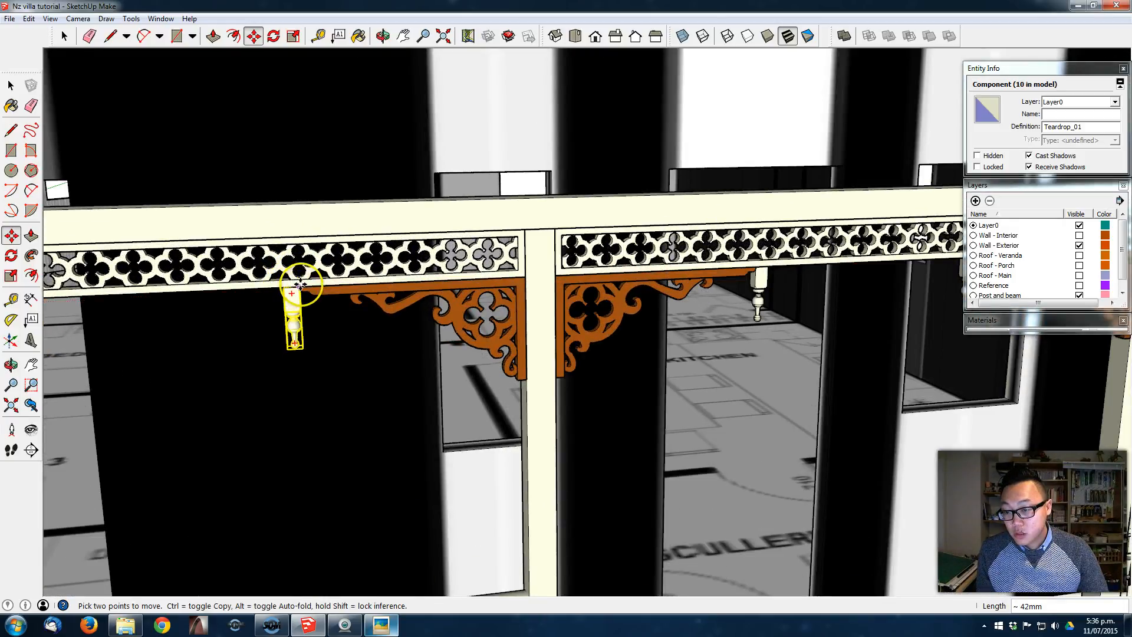
{"action": "middle_click_drag", "start_coordinate": [365, 294], "coordinate": [366, 245]}
{"action": "scroll", "coordinate": [373, 316], "scroll_direction": "down", "scroll_amount": 3}
{"action": "scroll", "coordinate": [361, 311], "scroll_direction": "up", "scroll_amount": 5}
{"action": "scroll", "coordinate": [356, 298], "scroll_direction": "down", "scroll_amount": 5}
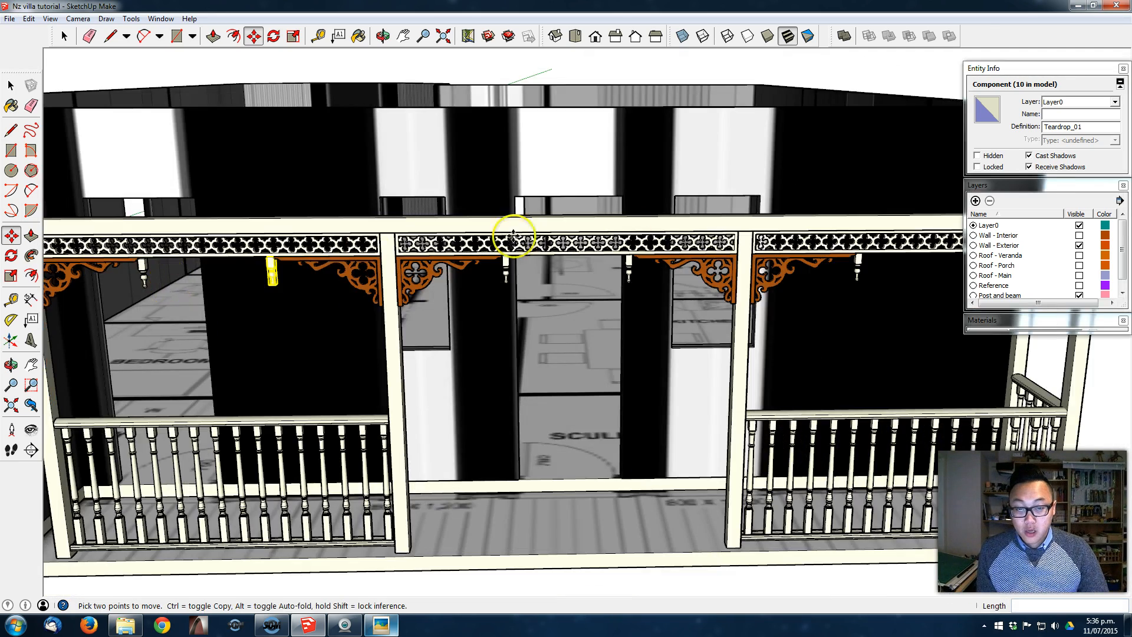
Step: Move the loose eave bracket from outside the house to the top of the kitchen-side wall at the front veranda corner
{"action": "scroll", "coordinate": [472, 253], "scroll_direction": "down", "scroll_amount": 5}
{"action": "middle_click_drag", "start_coordinate": [720, 277], "coordinate": [641, 344]}
{"action": "key", "text": "space"}
{"action": "scroll", "coordinate": [641, 344], "scroll_direction": "up", "scroll_amount": 3}
{"action": "scroll", "coordinate": [641, 344], "scroll_direction": "down", "scroll_amount": 5}
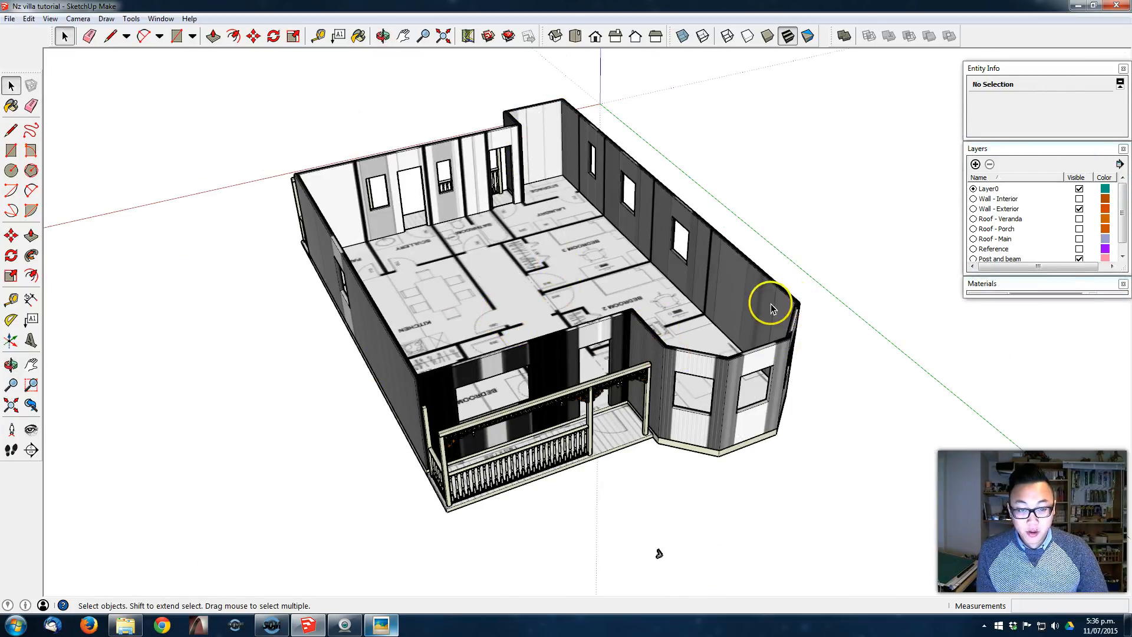
{"action": "middle_click_drag", "start_coordinate": [646, 340], "coordinate": [652, 461]}
{"action": "middle_click_drag", "start_coordinate": [646, 527], "coordinate": [685, 547]}
{"action": "key", "text": "m"}
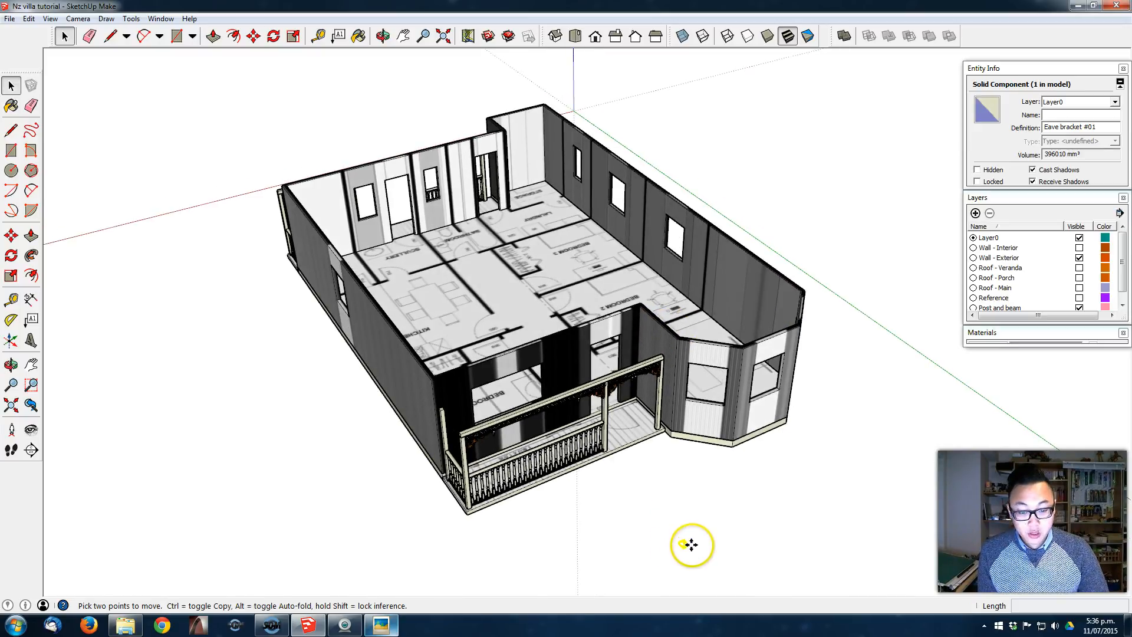
{"action": "scroll", "coordinate": [408, 380], "scroll_direction": "up", "scroll_amount": 2}
{"action": "scroll", "coordinate": [437, 379], "scroll_direction": "up", "scroll_amount": 2}
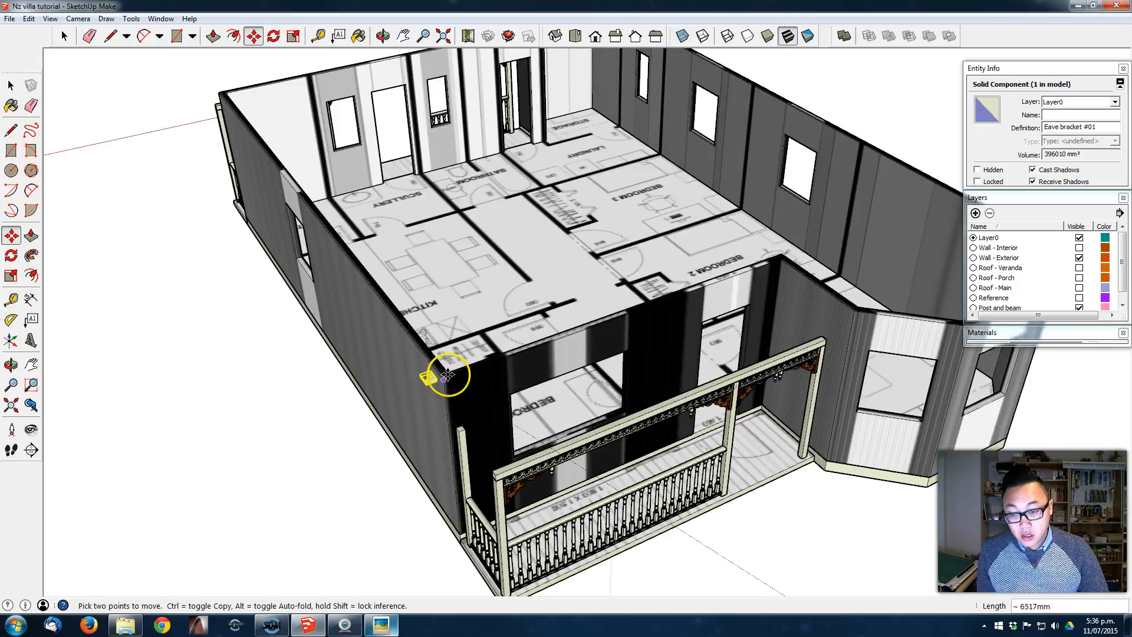
{"action": "scroll", "coordinate": [438, 379], "scroll_direction": "up", "scroll_amount": 2}
{"action": "scroll", "coordinate": [438, 380], "scroll_direction": "up", "scroll_amount": 3}
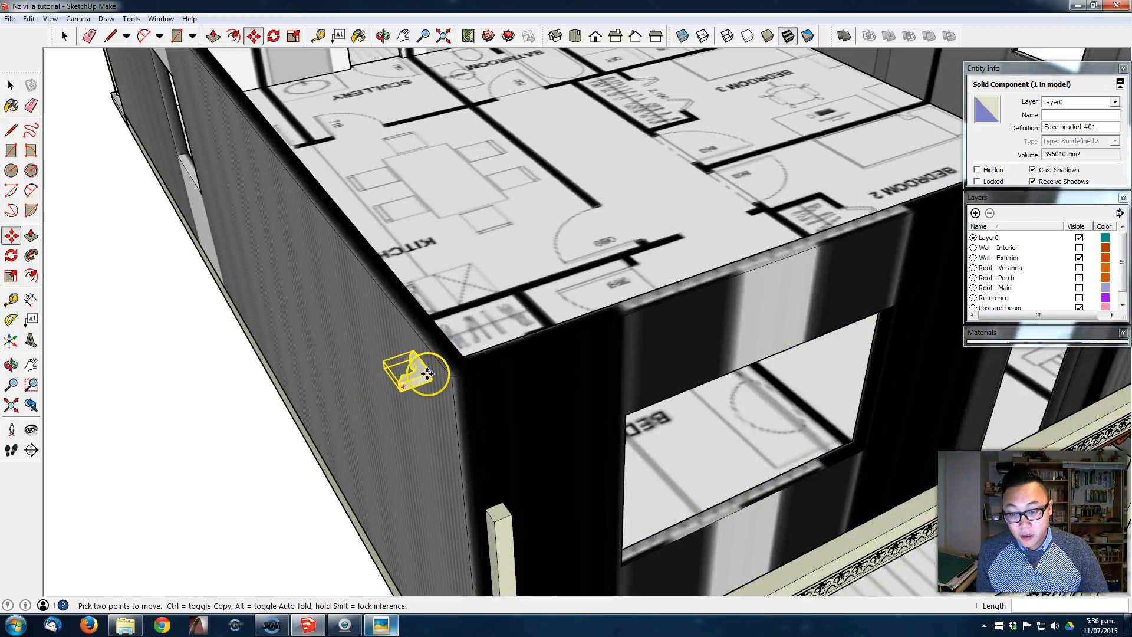
{"action": "scroll", "coordinate": [449, 379], "scroll_direction": "up", "scroll_amount": 3}
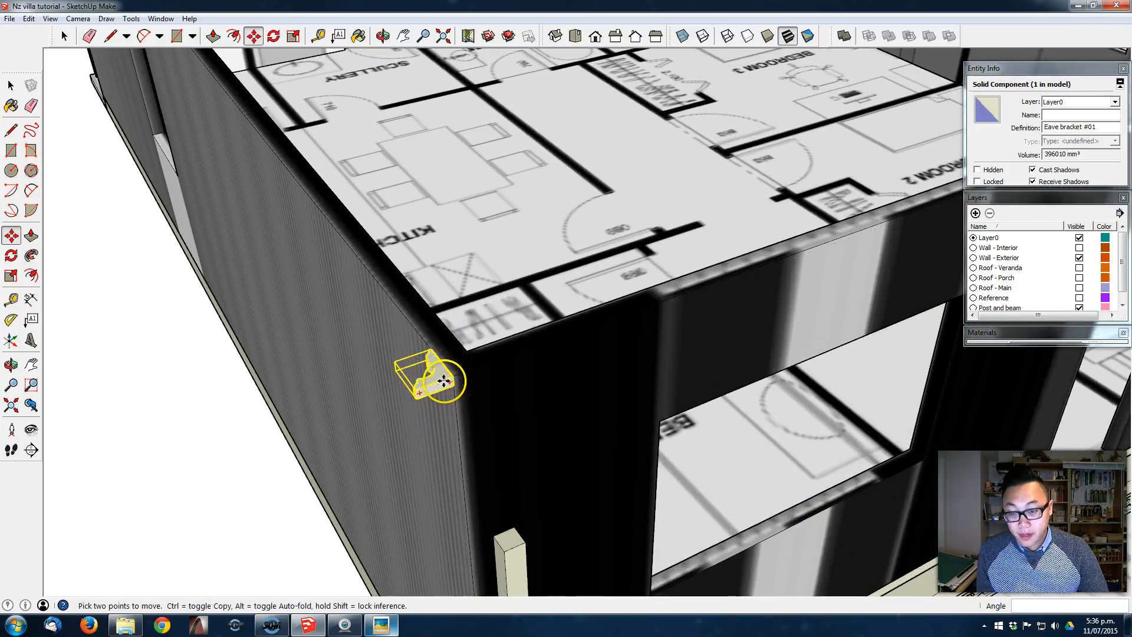
Step: Rotate the eave bracket 90° upright at the wall corner and shift it 40 mm
{"action": "left_click", "coordinate": [10, 255]}
{"action": "left_click", "coordinate": [455, 376]}
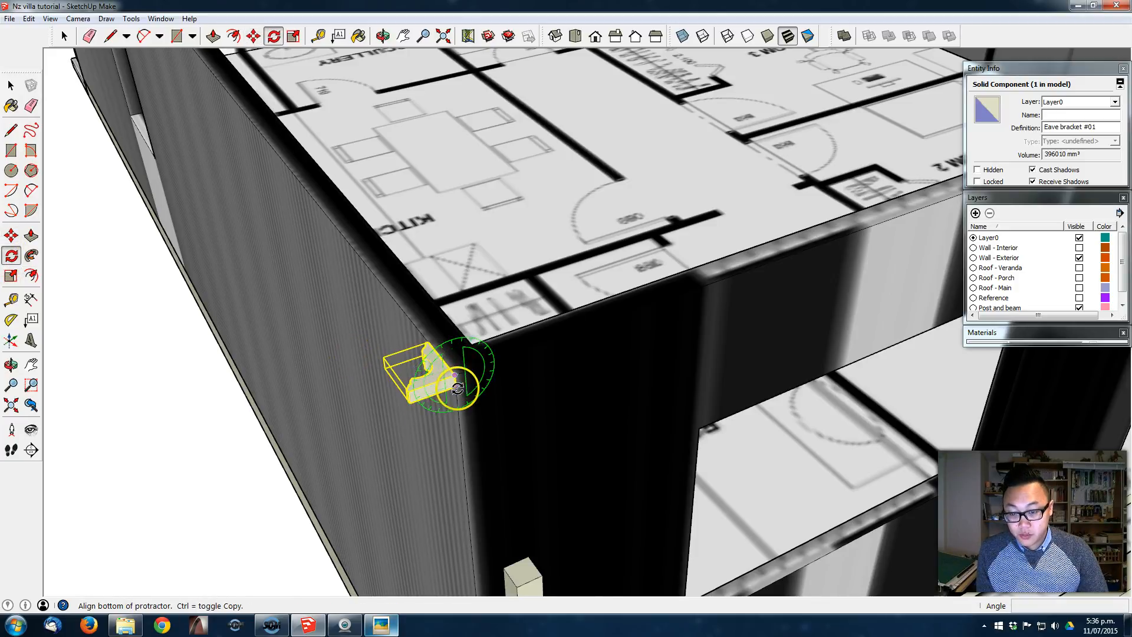
{"action": "left_click", "coordinate": [457, 386]}
{"action": "left_click", "coordinate": [472, 370]}
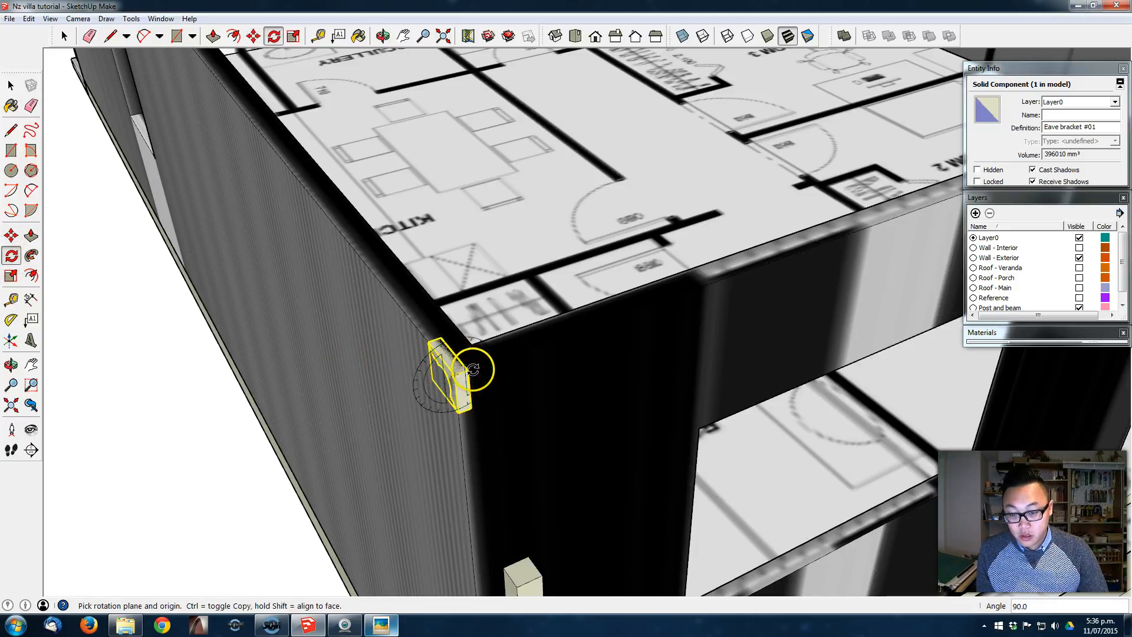
{"action": "key", "text": "m"}
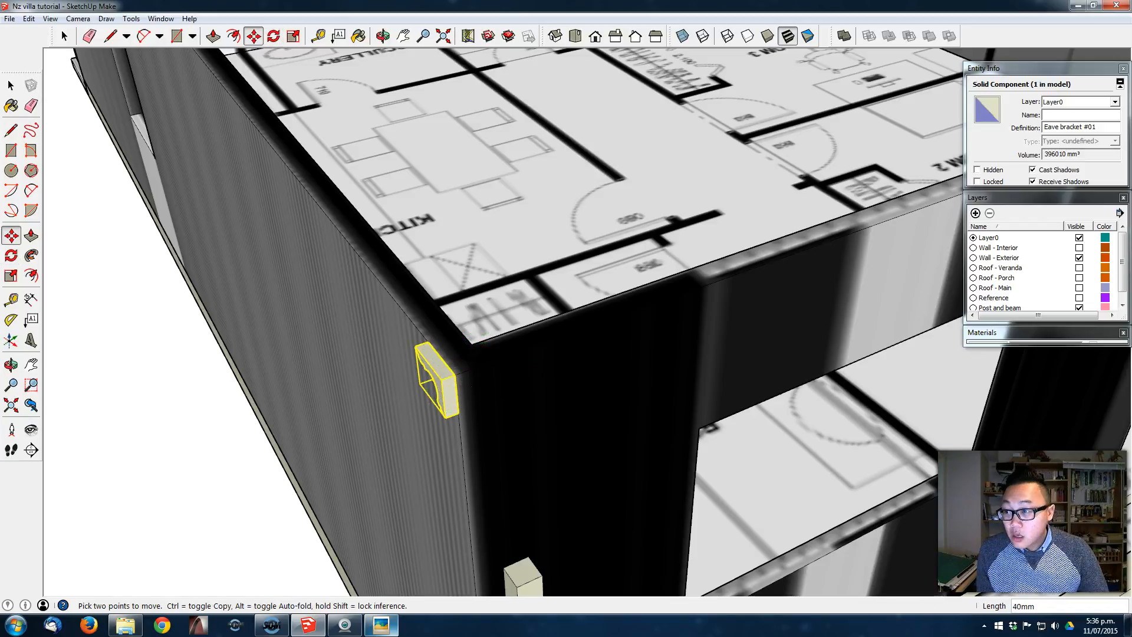
Step: Rotate the eave bracket about the vertical axis so it projects outward from the side wall
{"action": "left_click", "coordinate": [12, 255]}
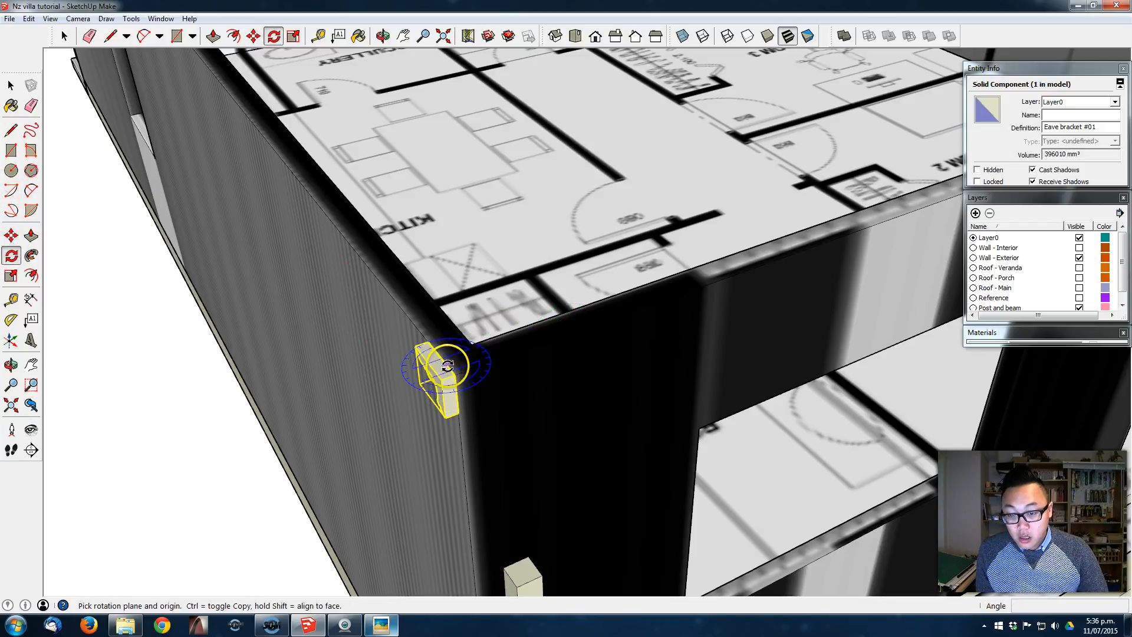
{"action": "key", "text": "Escape"}
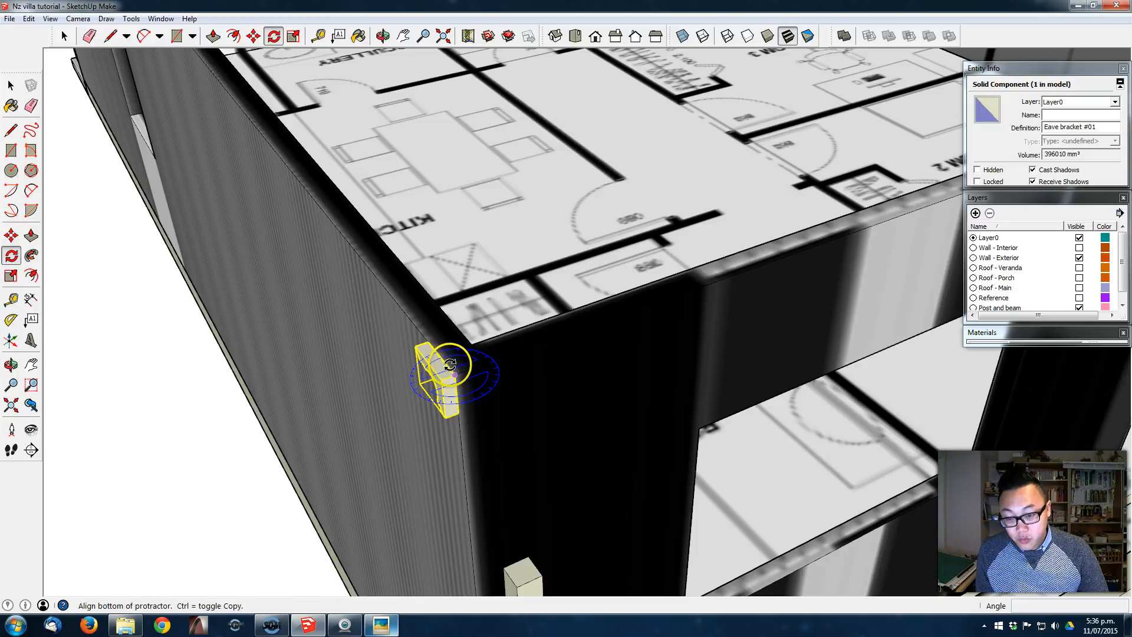
{"action": "left_click", "coordinate": [452, 371]}
{"action": "left_click", "coordinate": [436, 356]}
{"action": "left_click", "coordinate": [429, 387]}
{"action": "key", "text": "m"}
{"action": "key", "text": "m"}
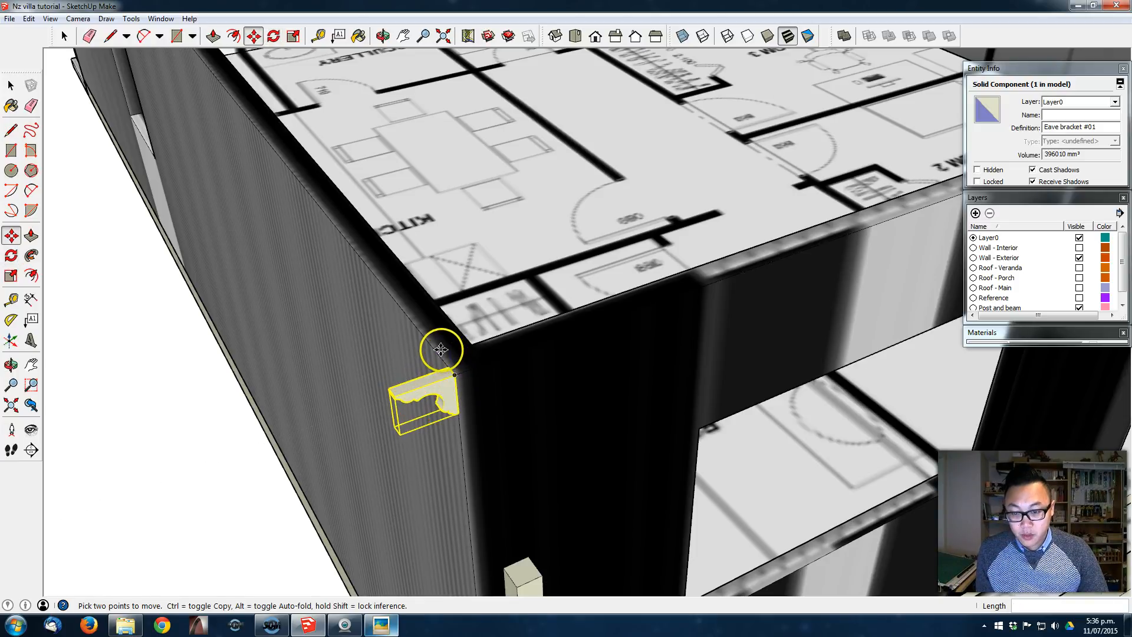
Step: Copy the eave bracket 40 mm at the corner and rotate the copy 90° so it projects from the front wall
{"action": "scroll", "coordinate": [444, 353], "scroll_direction": "down", "scroll_amount": 3}
{"action": "scroll", "coordinate": [447, 346], "scroll_direction": "down", "scroll_amount": 4}
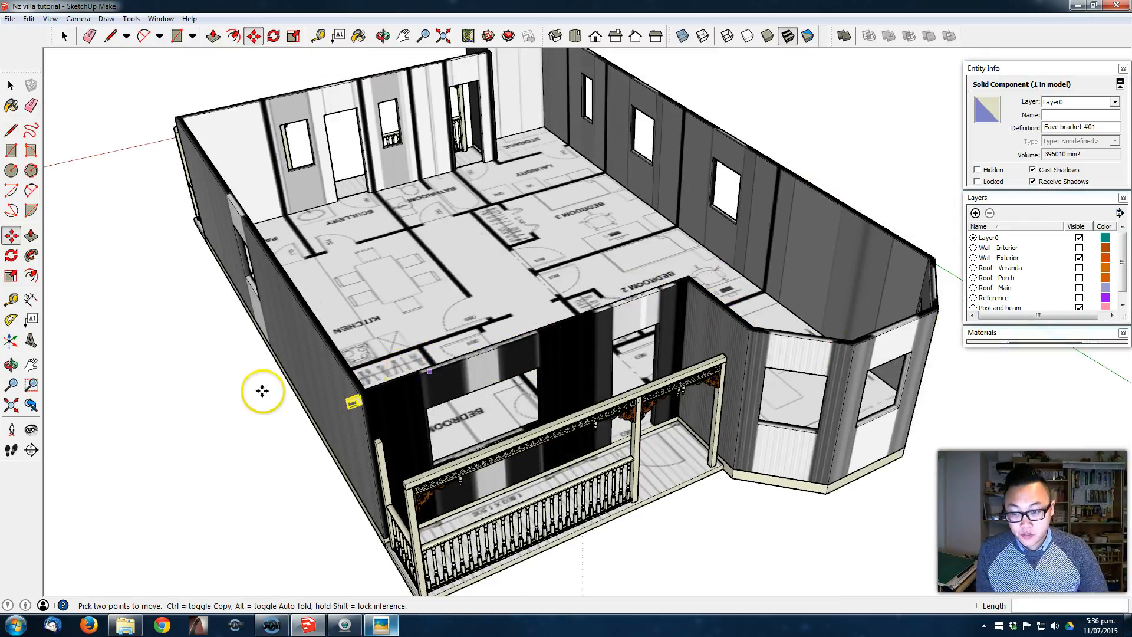
{"action": "middle_click_drag", "start_coordinate": [225, 163], "coordinate": [280, 196], "text": "shift"}
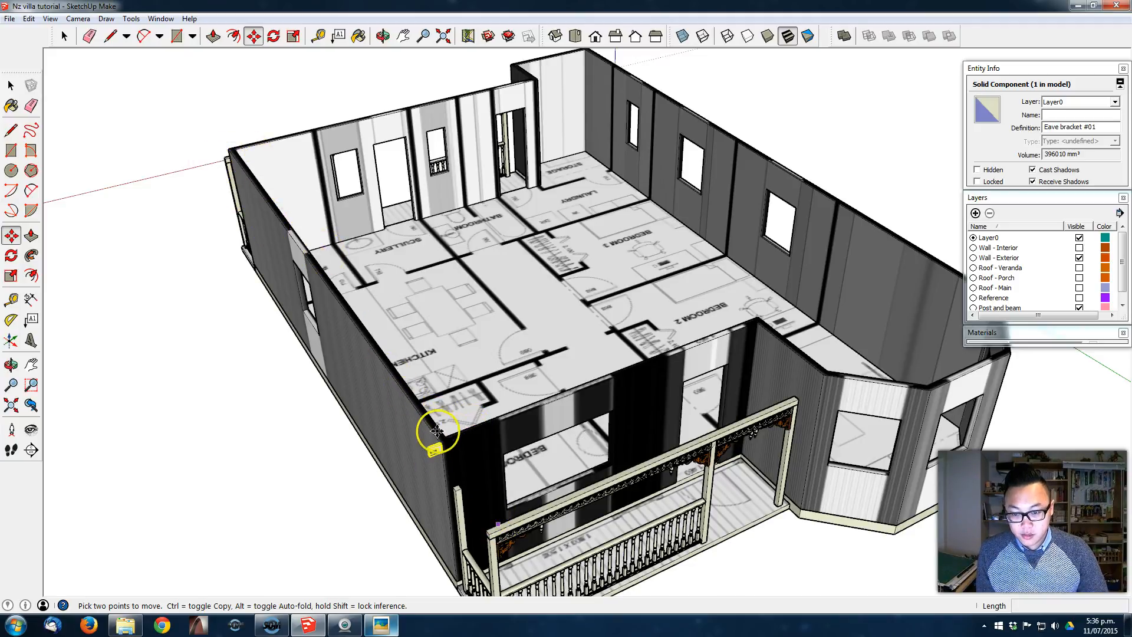
{"action": "scroll", "coordinate": [435, 467], "scroll_direction": "up", "scroll_amount": 5}
{"action": "scroll", "coordinate": [414, 394], "scroll_direction": "up", "scroll_amount": 1}
{"action": "left_click", "coordinate": [411, 392]}
{"action": "key", "text": "ctrl"}
{"action": "left_click", "coordinate": [417, 399]}
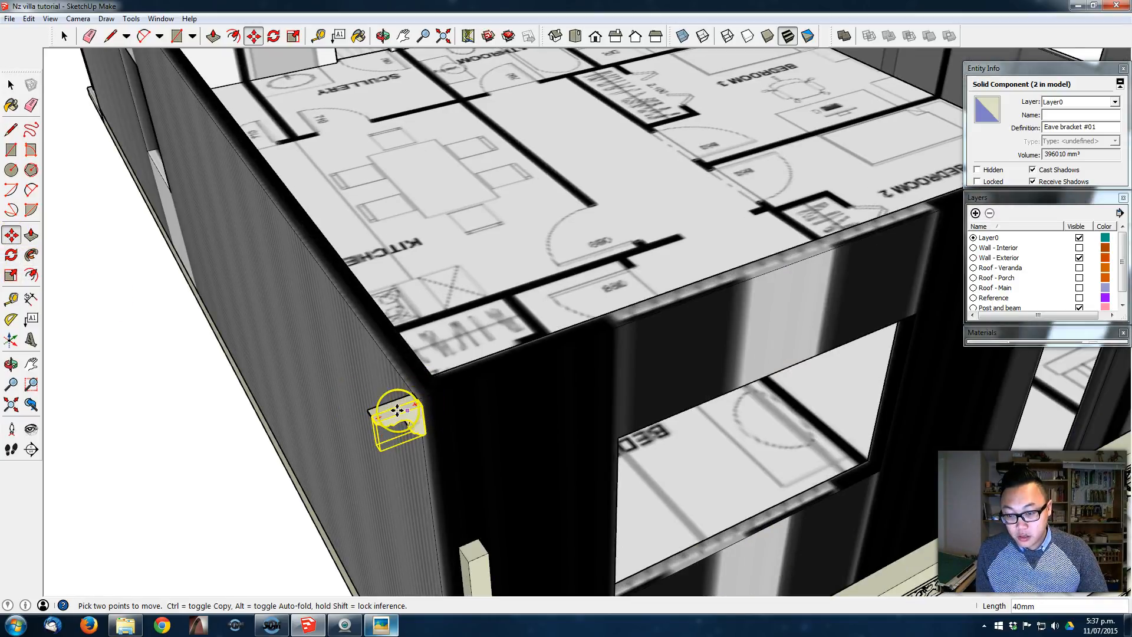
{"action": "left_click", "coordinate": [11, 255]}
{"action": "scroll", "coordinate": [424, 396], "scroll_direction": "up", "scroll_amount": 1}
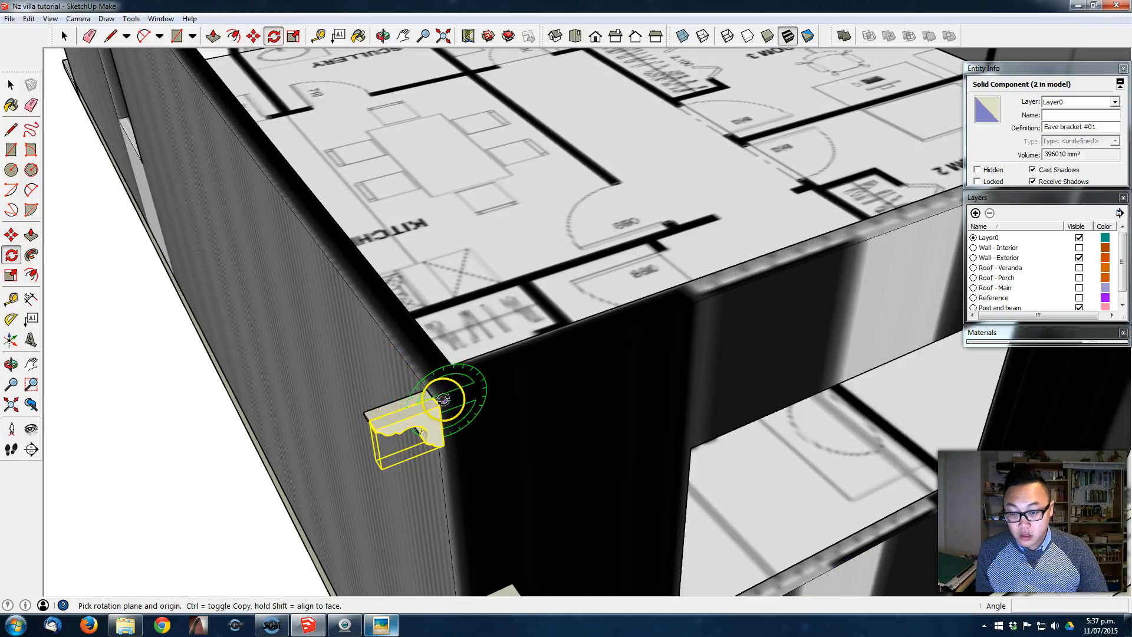
{"action": "left_click", "coordinate": [430, 398]}
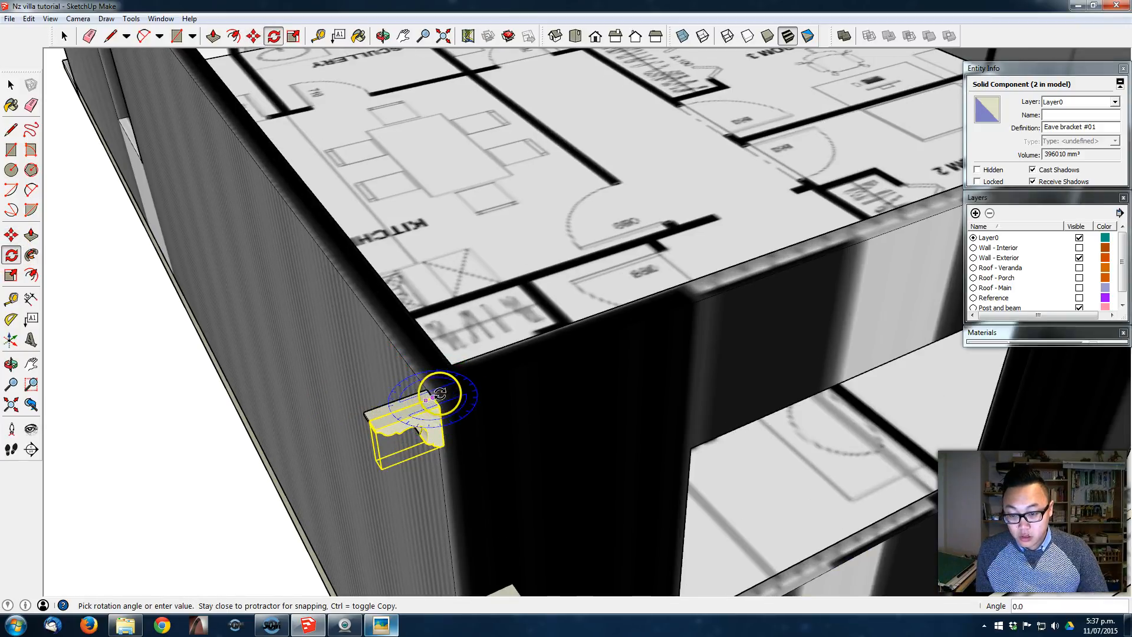
{"action": "left_click", "coordinate": [442, 414]}
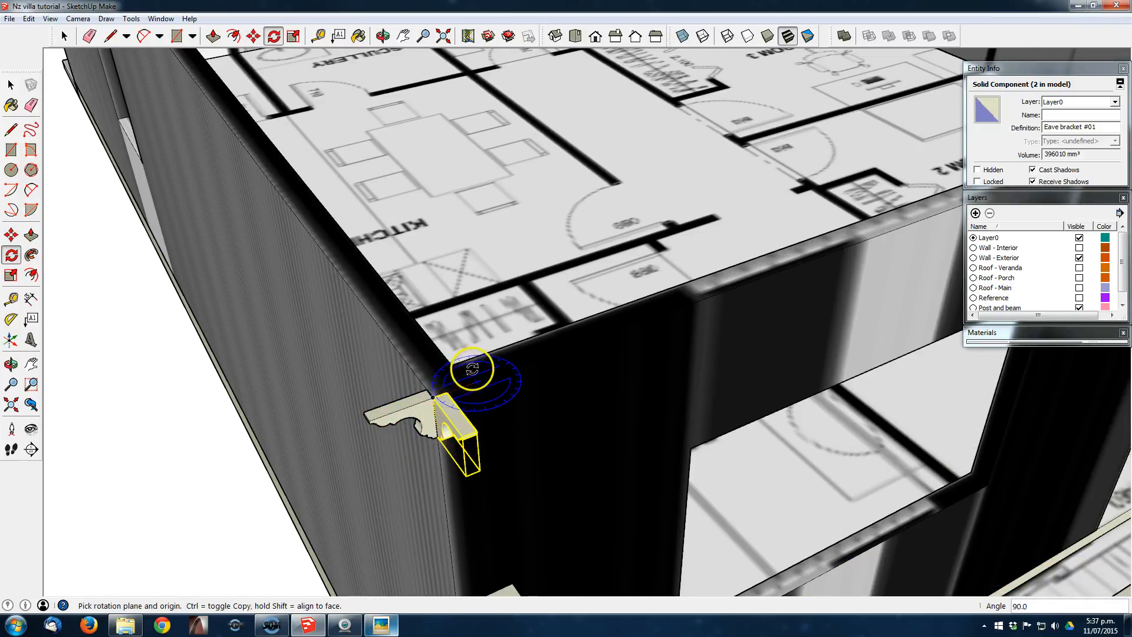
Step: Copy the front-wall bracket to the bay window's veranda-side corner and rotate the copy 90° to project over the veranda
{"action": "scroll", "coordinate": [469, 374], "scroll_direction": "down", "scroll_amount": 3}
{"action": "key", "text": "m"}
{"action": "key", "text": "ctrl"}
{"action": "left_click", "coordinate": [461, 386]}
{"action": "scroll", "coordinate": [784, 337], "scroll_direction": "up", "scroll_amount": 2}
{"action": "left_click", "coordinate": [785, 337]}
{"action": "scroll", "coordinate": [740, 346], "scroll_direction": "up", "scroll_amount": 2}
{"action": "key", "text": "q"}
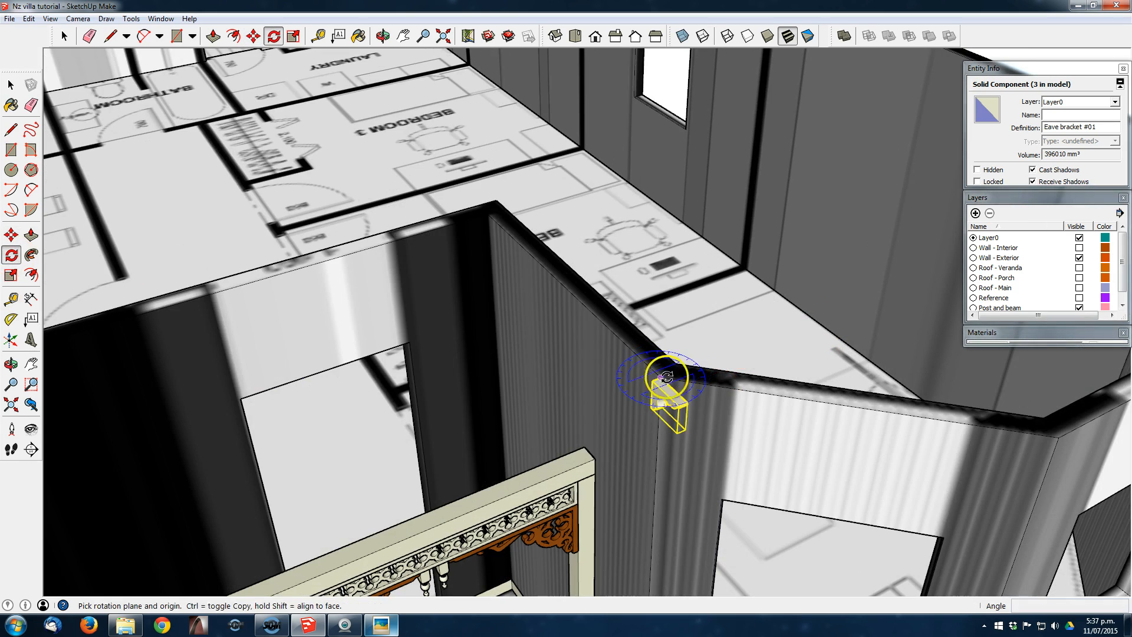
{"action": "left_click", "coordinate": [663, 377]}
{"action": "left_click", "coordinate": [687, 403]}
{"action": "left_click", "coordinate": [635, 384]}
Step: Copy the eave bracket to the bay window's front corner and on to the corner at the long side wall
{"action": "middle_click_drag", "start_coordinate": [636, 383], "coordinate": [472, 383]}
{"action": "key", "text": "m"}
{"action": "key", "text": "ctrl"}
{"action": "left_click", "coordinate": [336, 373]}
{"action": "scroll", "coordinate": [464, 465], "scroll_direction": "down", "scroll_amount": 2}
{"action": "left_click", "coordinate": [462, 462]}
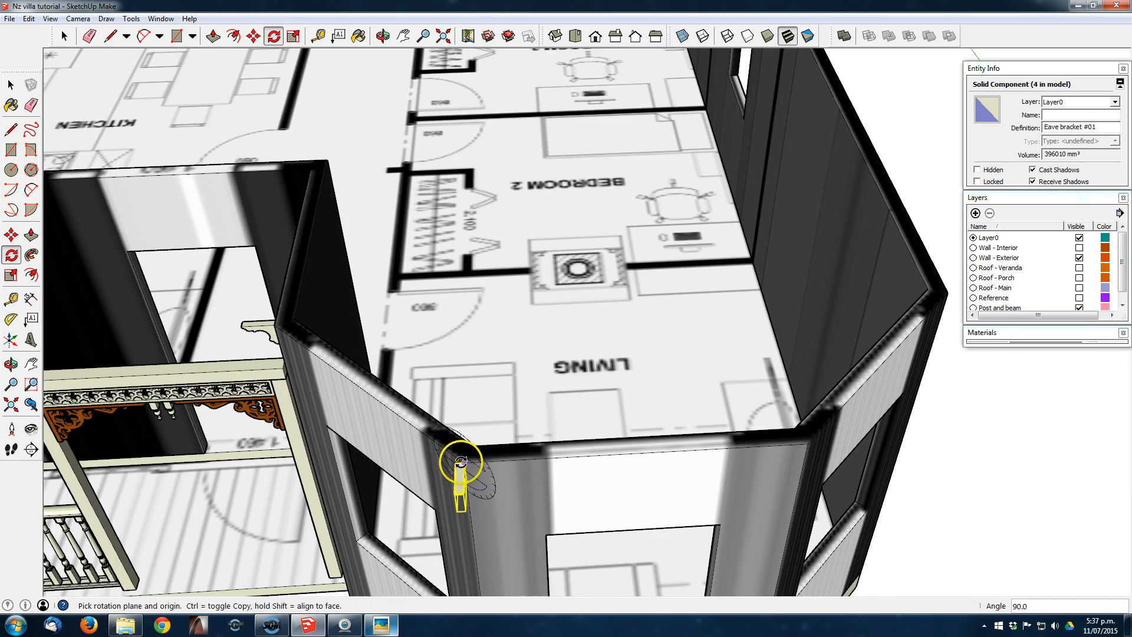
{"action": "scroll", "coordinate": [463, 407], "scroll_direction": "up", "scroll_amount": 3}
{"action": "scroll", "coordinate": [466, 353], "scroll_direction": "down", "scroll_amount": 3}
{"action": "key", "text": "q"}
{"action": "scroll", "coordinate": [454, 333], "scroll_direction": "up", "scroll_amount": 3}
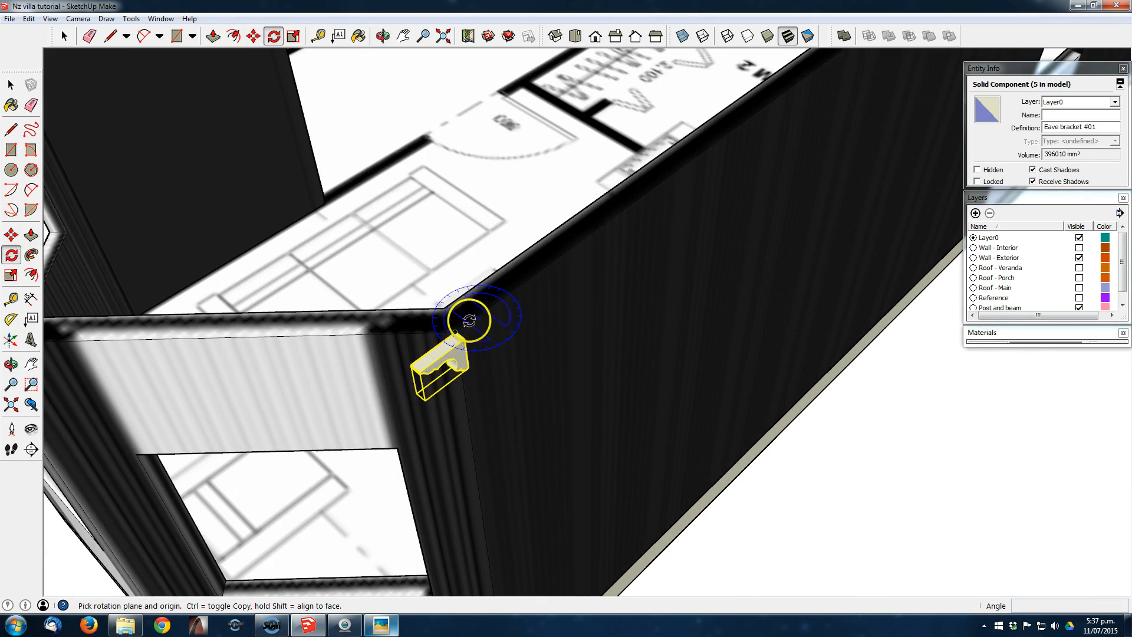
Step: Copy the eave bracket along the long side wall about 12654 mm to the rear corner beside the laundry
{"action": "key", "text": "m"}
{"action": "key", "text": "ctrl"}
{"action": "left_click", "coordinate": [455, 332]}
{"action": "scroll", "coordinate": [455, 332], "scroll_direction": "down", "scroll_amount": 3}
{"action": "middle_click_drag", "start_coordinate": [455, 332], "coordinate": [523, 465]}
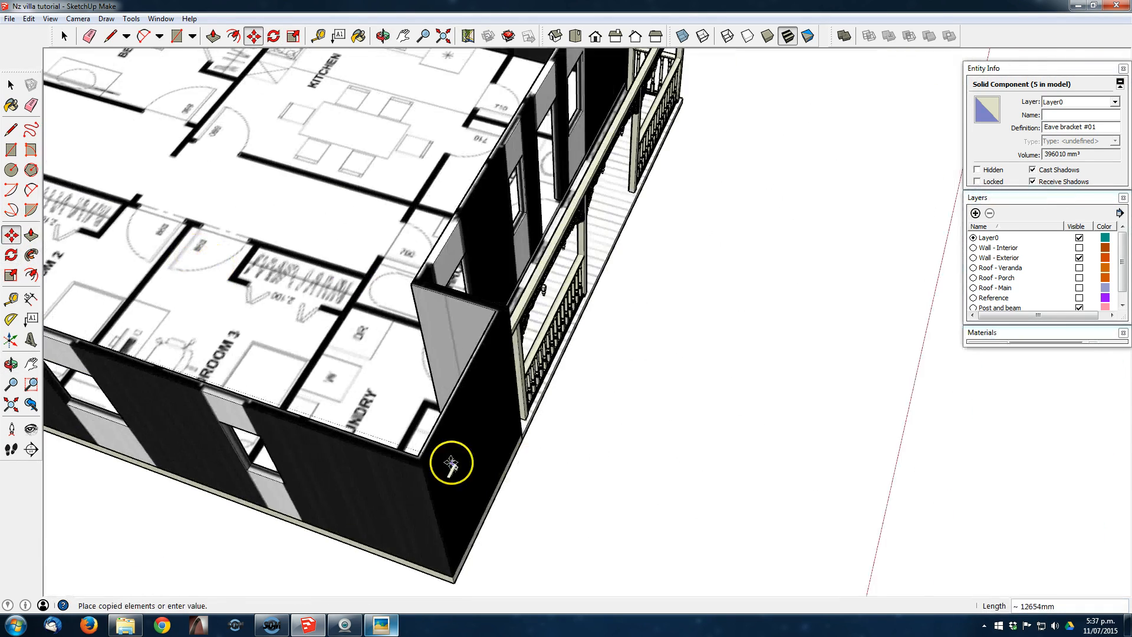
{"action": "left_click", "coordinate": [407, 461]}
{"action": "scroll", "coordinate": [406, 461], "scroll_direction": "up", "scroll_amount": 2}
{"action": "left_click_drag", "start_coordinate": [409, 457], "coordinate": [423, 455]}
{"action": "scroll", "coordinate": [422, 455], "scroll_direction": "up", "scroll_amount": 1}
Step: Switch to hidden line display and rotate the laundry corner's eave bracket to project from the rear wall
{"action": "left_click", "coordinate": [746, 36]}
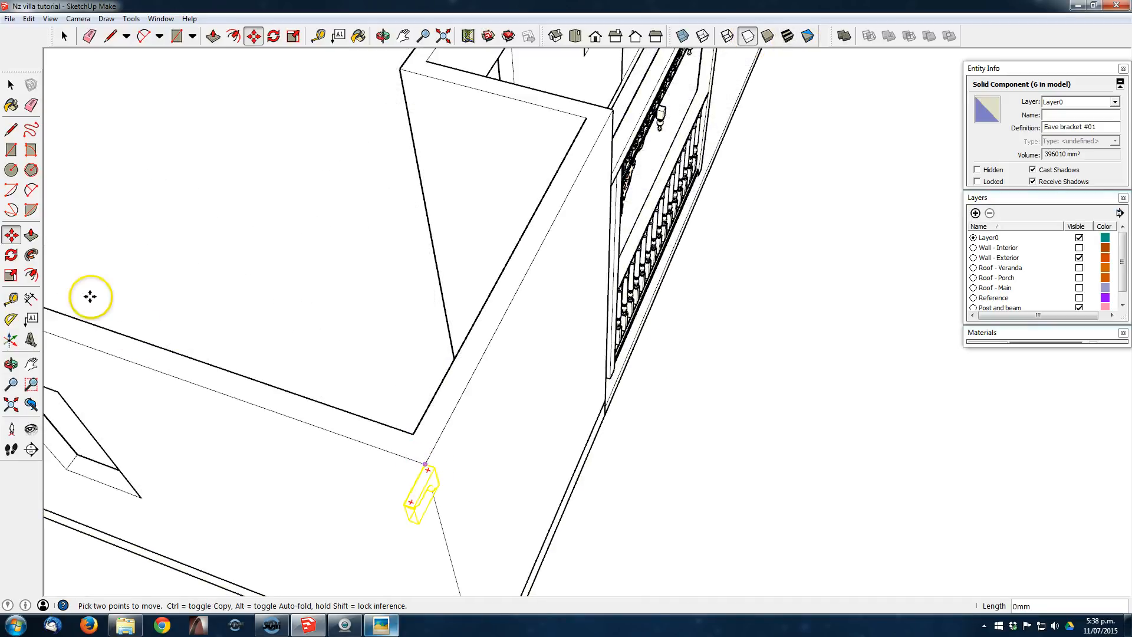
{"action": "middle_click_drag", "start_coordinate": [427, 464], "coordinate": [462, 396]}
{"action": "key", "text": "space"}
{"action": "left_click", "coordinate": [462, 396]}
{"action": "key", "text": "q"}
{"action": "left_click", "coordinate": [458, 392]}
{"action": "left_click", "coordinate": [505, 392]}
Step: Copy the bracket along the rear wall to the corner beside the rear veranda and rotate the copy to face the veranda
{"action": "middle_click_drag", "start_coordinate": [637, 303], "coordinate": [481, 338]}
{"action": "key", "text": "m"}
{"action": "key", "text": "ctrl"}
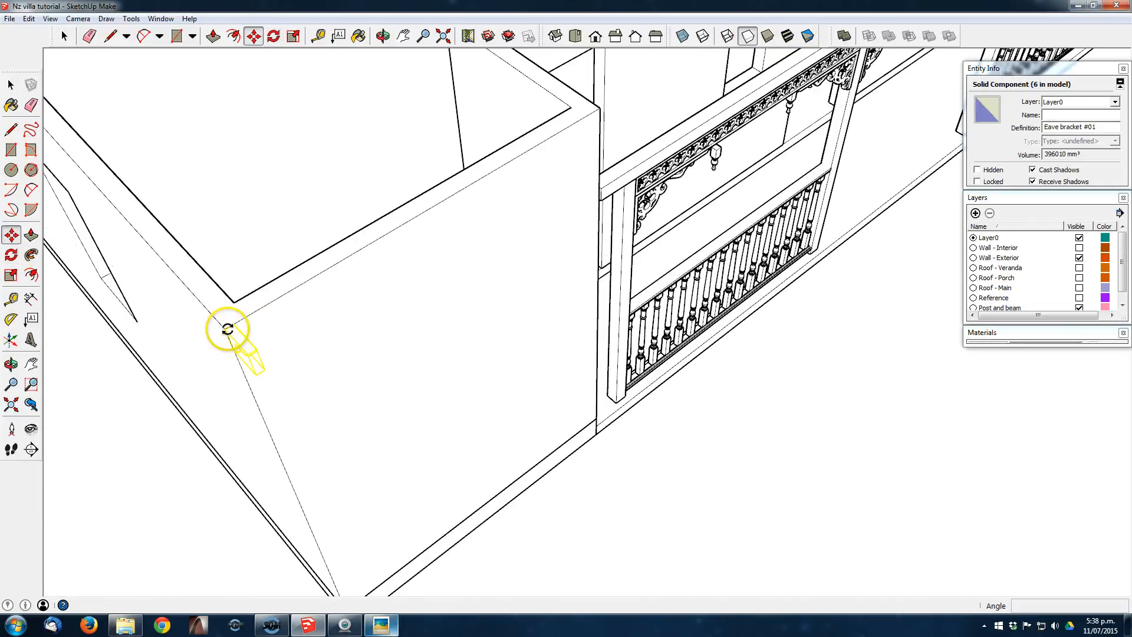
{"action": "left_click", "coordinate": [228, 329]}
{"action": "middle_click_drag", "start_coordinate": [593, 228], "coordinate": [381, 334]}
{"action": "left_click", "coordinate": [358, 328]}
{"action": "key", "text": "q"}
{"action": "left_click", "coordinate": [354, 324]}
{"action": "left_click", "coordinate": [347, 336]}
Step: Copy the laundry corner's bracket to the recessed rear veranda wall, 200 mm from the inner corner along the red axis
{"action": "key", "text": "space"}
{"action": "scroll", "coordinate": [347, 336], "scroll_direction": "down", "scroll_amount": 2}
{"action": "left_click", "coordinate": [154, 411]}
{"action": "key", "text": "m"}
{"action": "key", "text": "ctrl"}
{"action": "left_click", "coordinate": [158, 405]}
{"action": "left_click", "coordinate": [444, 225]}
{"action": "type", "text": "200"}
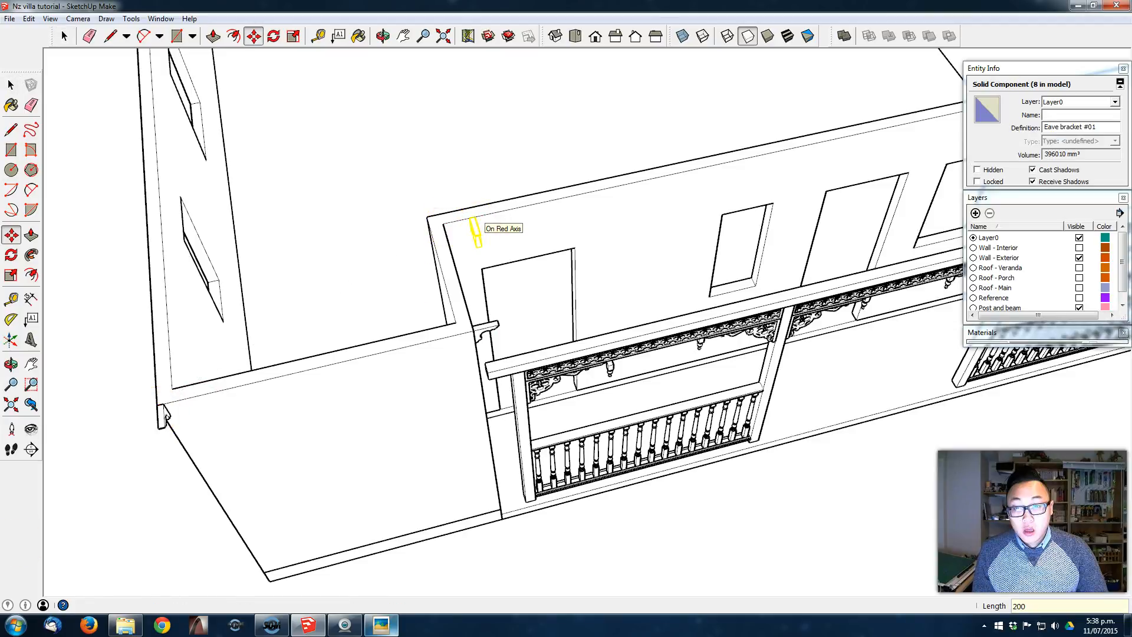
{"action": "key", "text": "Return"}
{"action": "scroll", "coordinate": [480, 259], "scroll_direction": "down", "scroll_amount": 2}
{"action": "middle_click_drag", "start_coordinate": [837, 212], "coordinate": [805, 177]}
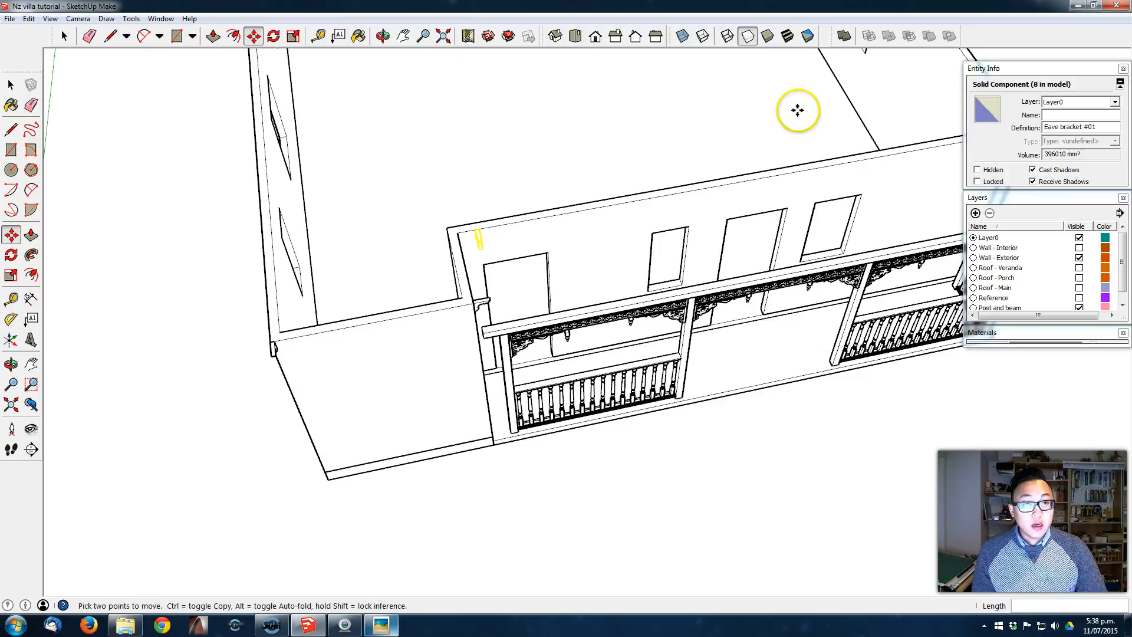
Step: Switch the display back to shaded with textures and bring the front kitchen-side wall corner into view
{"action": "left_click", "coordinate": [788, 36]}
{"action": "mouse_move", "coordinate": [755, 247]}
{"action": "middle_mouse_down"}
{"action": "mouse_move", "coordinate": [699, 401]}
{"action": "mouse_move", "coordinate": [100, 299]}
{"action": "middle_mouse_up"}
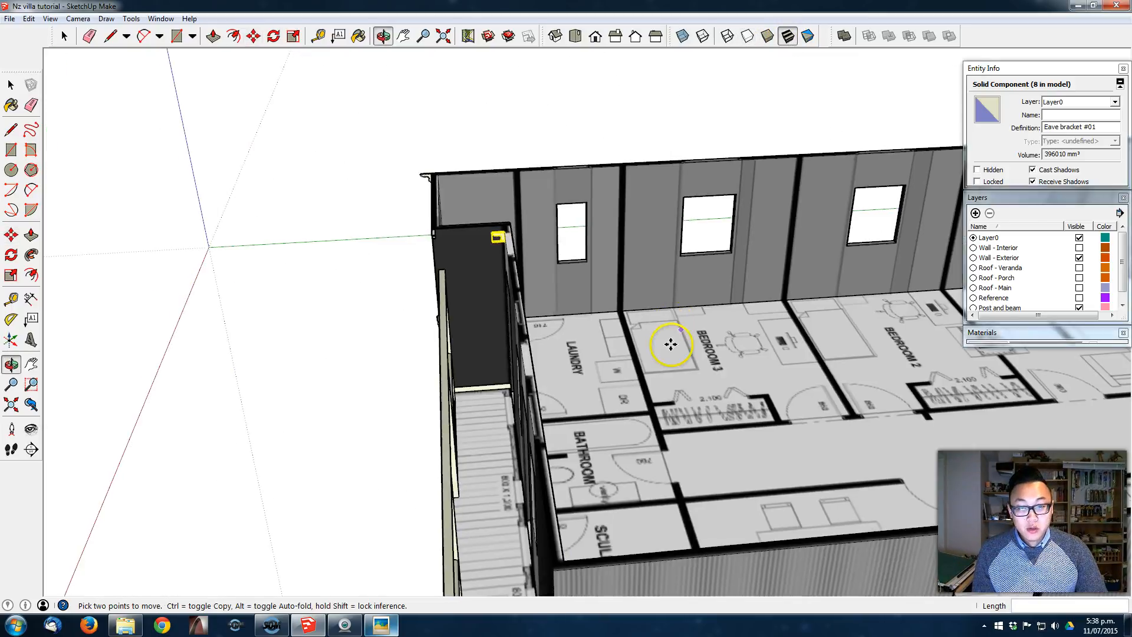
{"action": "scroll", "coordinate": [699, 374], "scroll_direction": "down", "scroll_amount": 5}
{"action": "mouse_move", "coordinate": [285, 354]}
{"action": "middle_mouse_down"}
{"action": "mouse_move", "coordinate": [713, 448]}
{"action": "mouse_move", "coordinate": [657, 435]}
{"action": "mouse_move", "coordinate": [614, 396]}
{"action": "middle_mouse_up"}
{"action": "scroll", "coordinate": [612, 390], "scroll_direction": "up", "scroll_amount": 3}
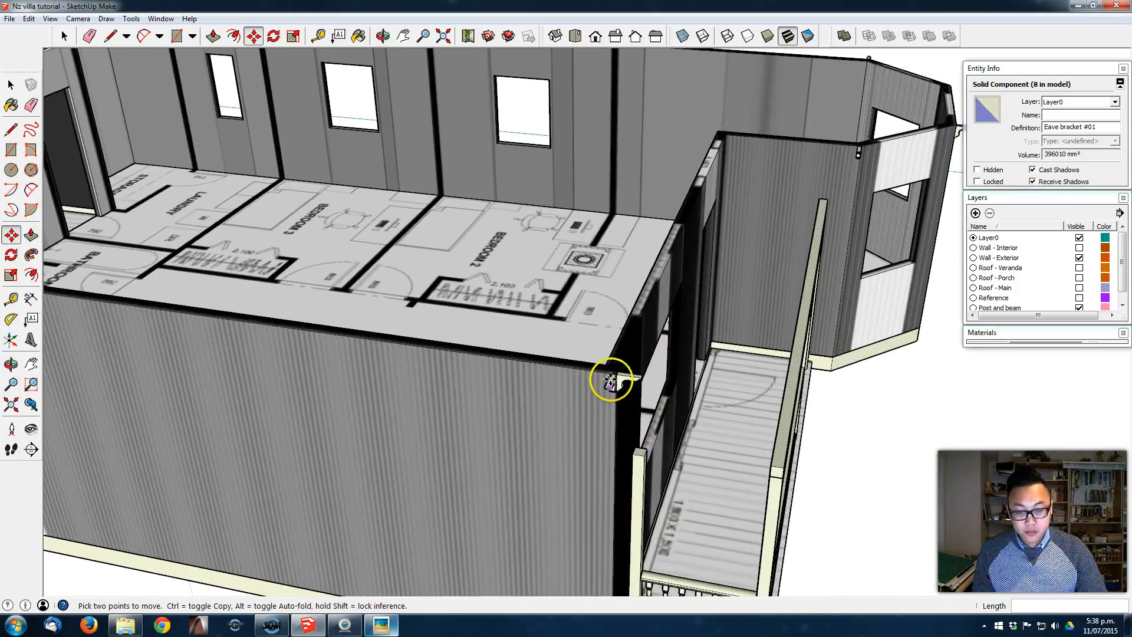
Step: Copy the kitchen-side wall's corner eave bracket 200 mm along the wall and select both brackets as a pair
{"action": "key", "text": "space"}
{"action": "scroll", "coordinate": [613, 386], "scroll_direction": "up", "scroll_amount": 1}
{"action": "key", "text": "m"}
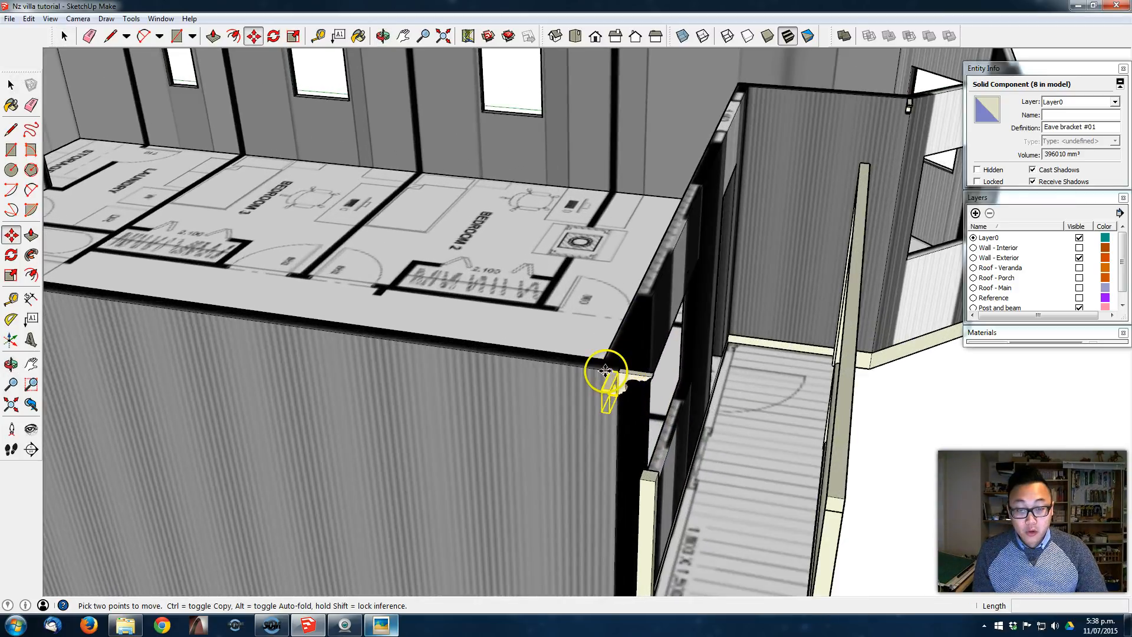
{"action": "key", "text": "ctrl"}
{"action": "left_click", "coordinate": [607, 370]}
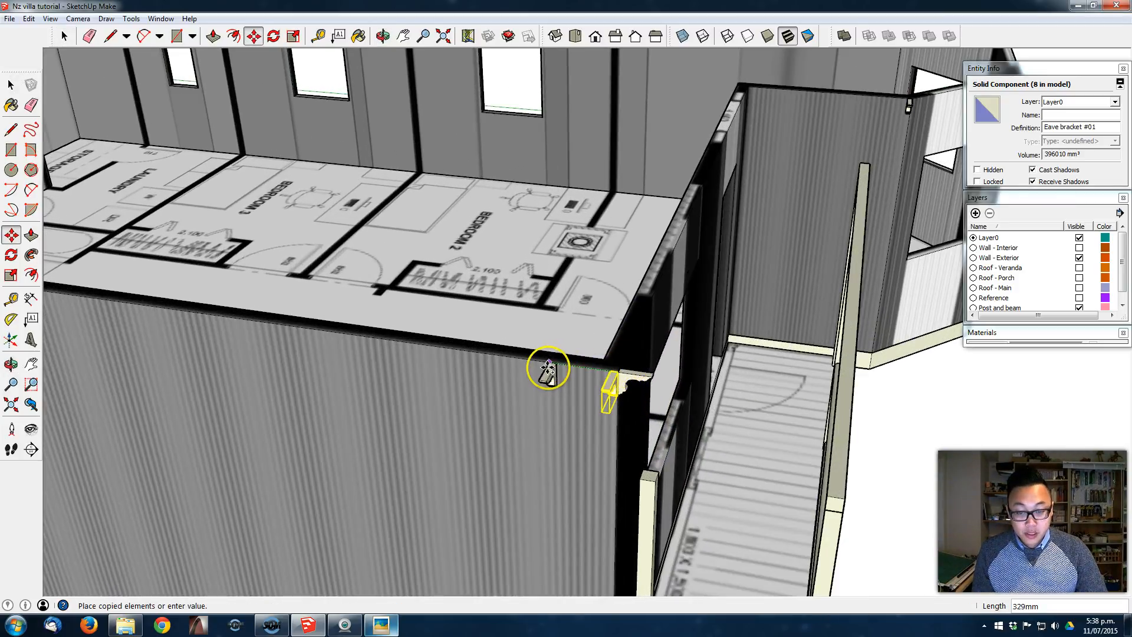
{"action": "type", "text": "2"}
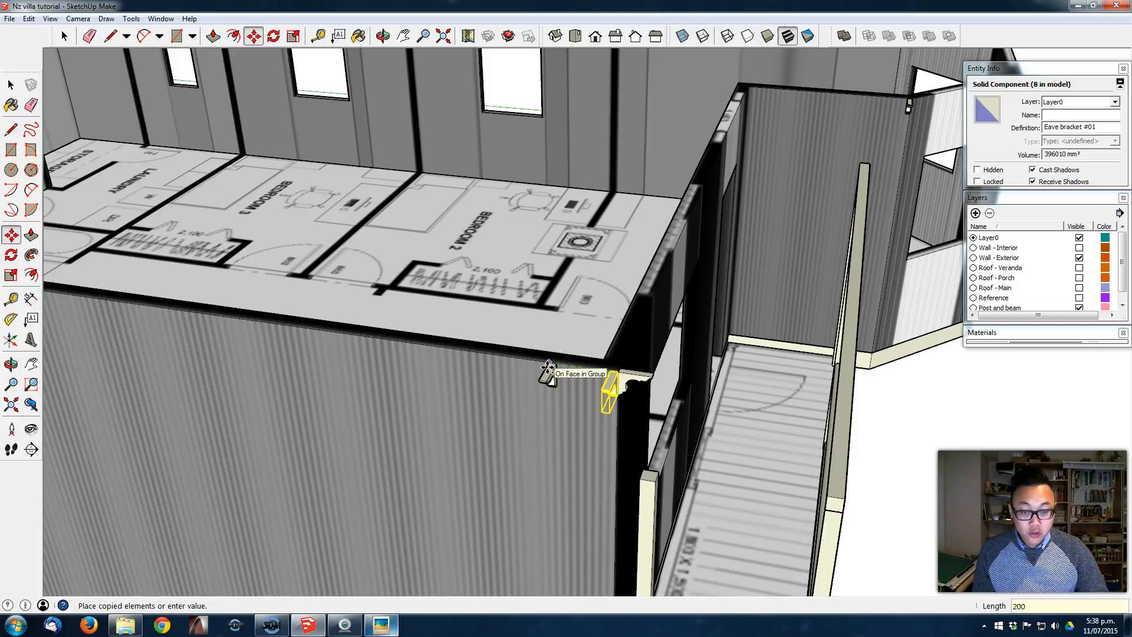
{"action": "type", "text": "00"}
{"action": "key", "text": "Return"}
{"action": "key", "text": "space"}
{"action": "left_click", "coordinate": [609, 396]}
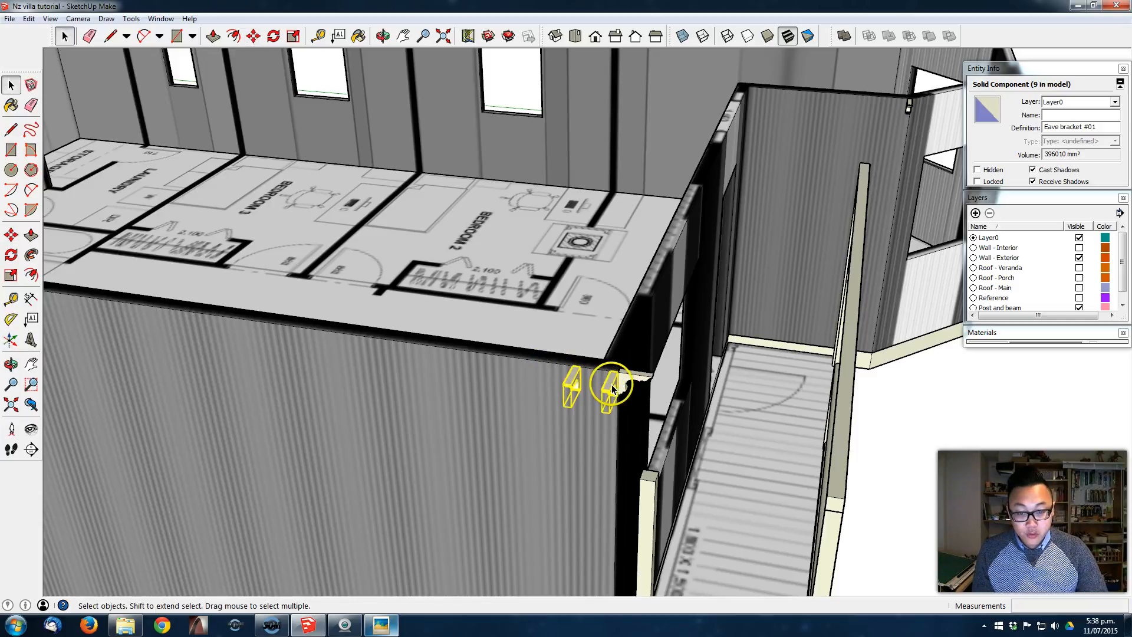
Step: Group the two eave brackets at the front corner of the kitchen-side wall
{"action": "left_click", "coordinate": [611, 385], "text": "shift"}
{"action": "right_click", "coordinate": [610, 384]}
{"action": "left_click", "coordinate": [699, 257]}
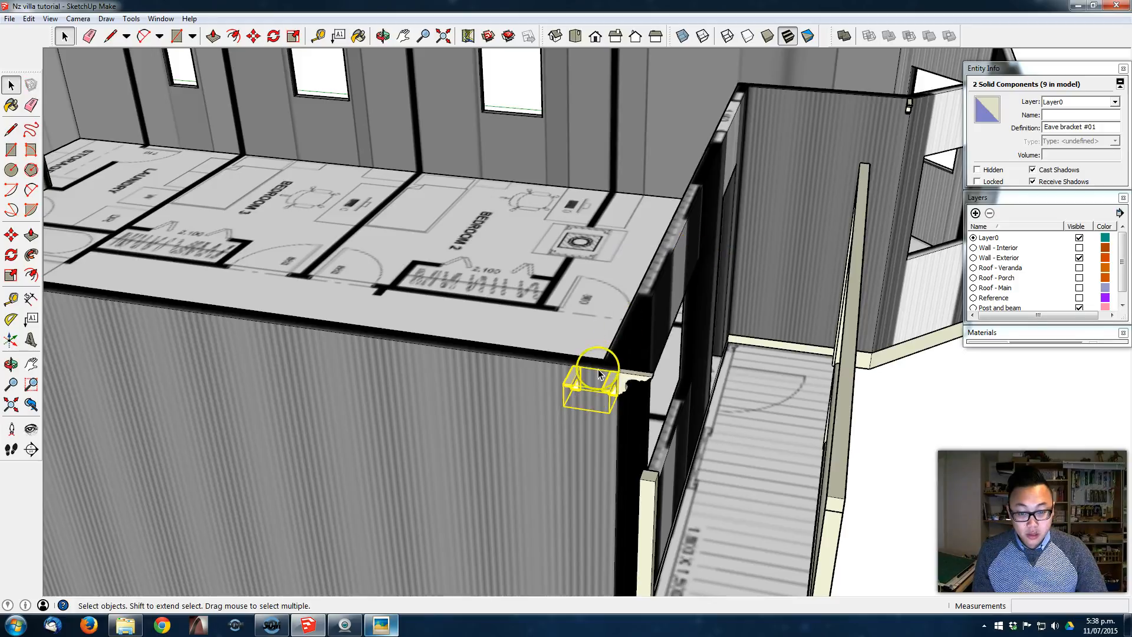
{"action": "middle_click_drag", "start_coordinate": [600, 384], "coordinate": [606, 386]}
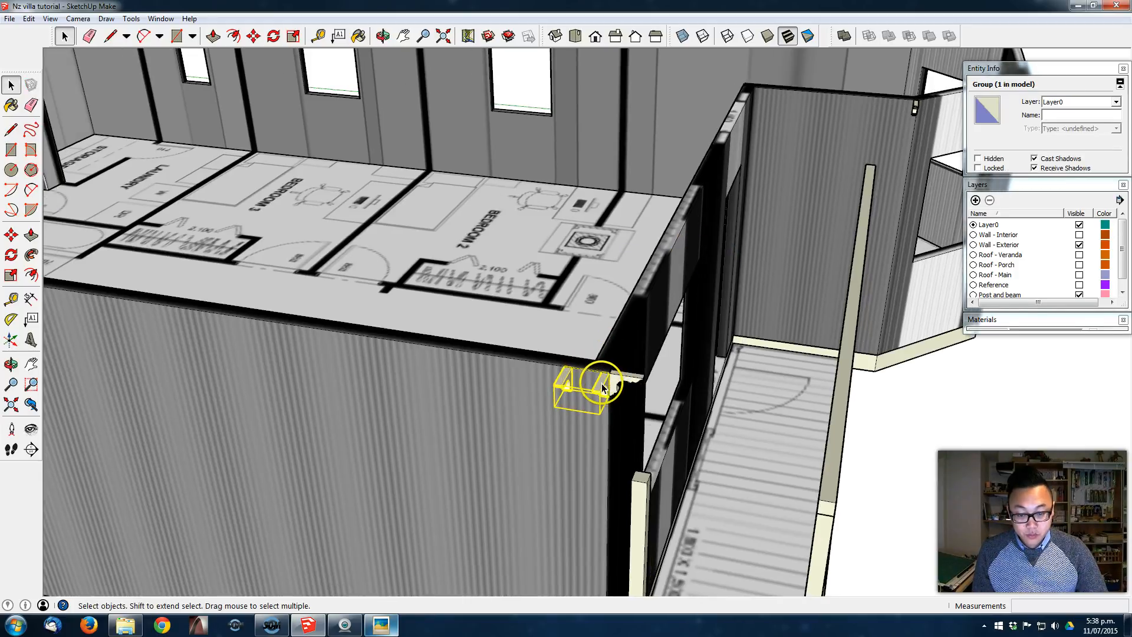
Step: Copy the bracket group along the kitchen-side wall to its far corner and divide the spacing with /6
{"action": "key", "text": "m"}
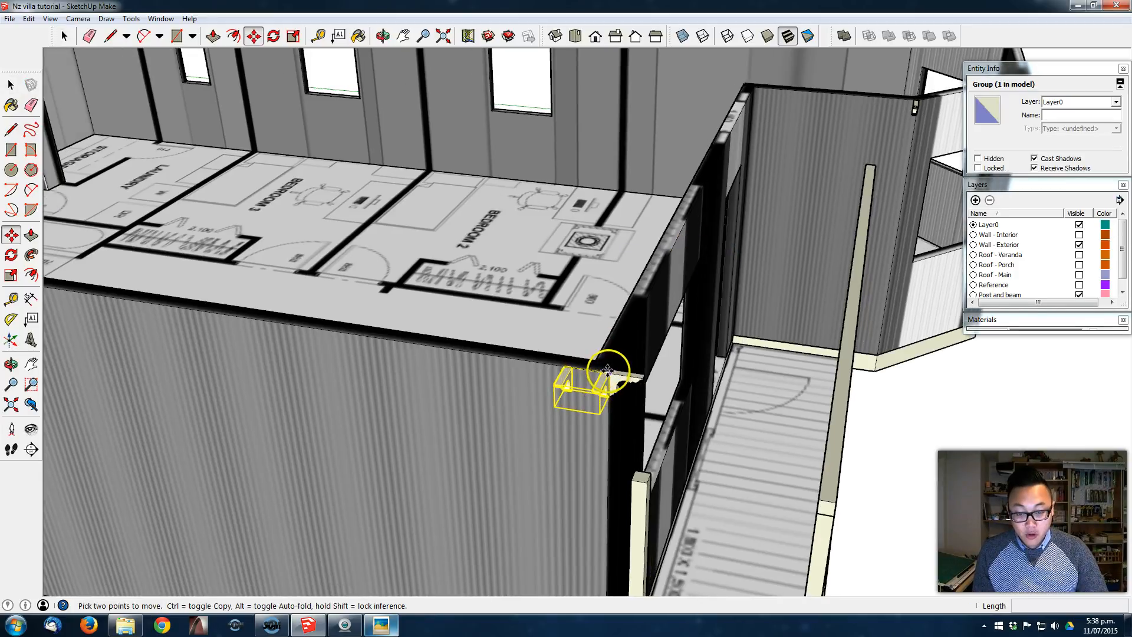
{"action": "left_click", "coordinate": [601, 369]}
{"action": "key", "text": "ctrl"}
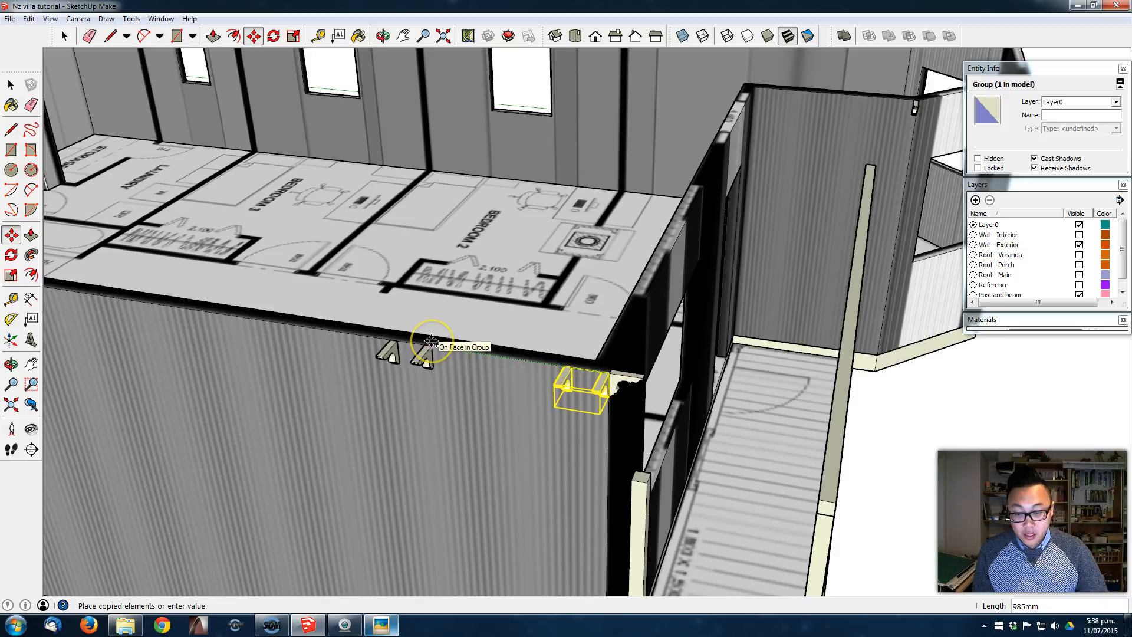
{"action": "left_click", "coordinate": [565, 365]}
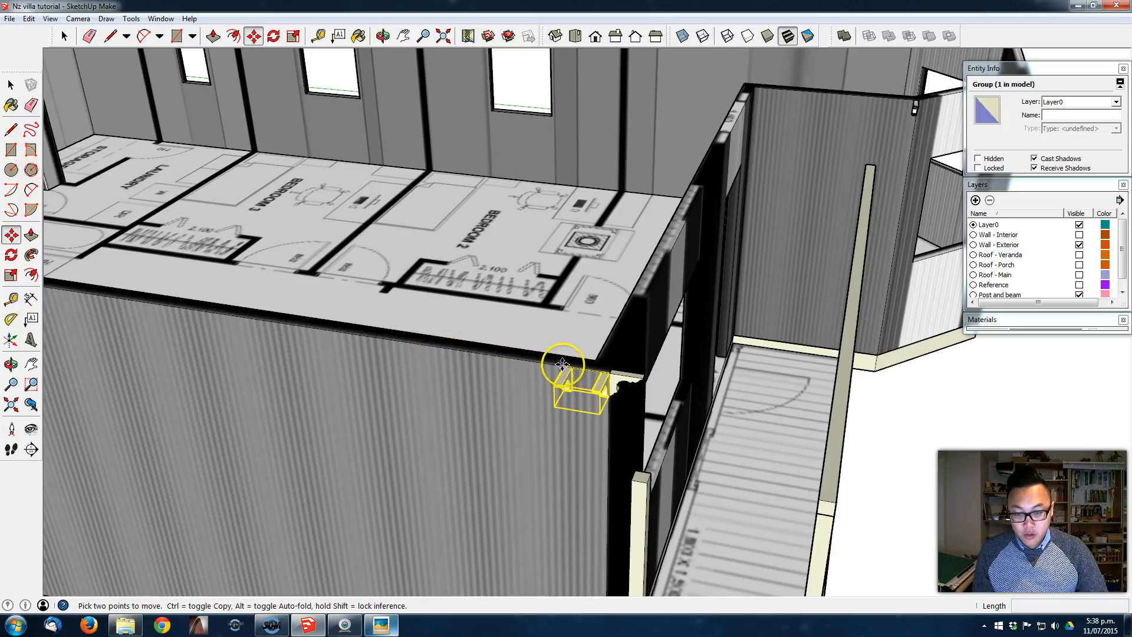
{"action": "left_click", "coordinate": [557, 364]}
{"action": "scroll", "coordinate": [420, 350], "scroll_direction": "down", "scroll_amount": 3}
{"action": "middle_click_drag", "start_coordinate": [344, 340], "coordinate": [822, 445], "text": "shift"}
{"action": "middle_click_drag", "start_coordinate": [541, 371], "coordinate": [610, 352]}
{"action": "key", "text": "ctrl"}
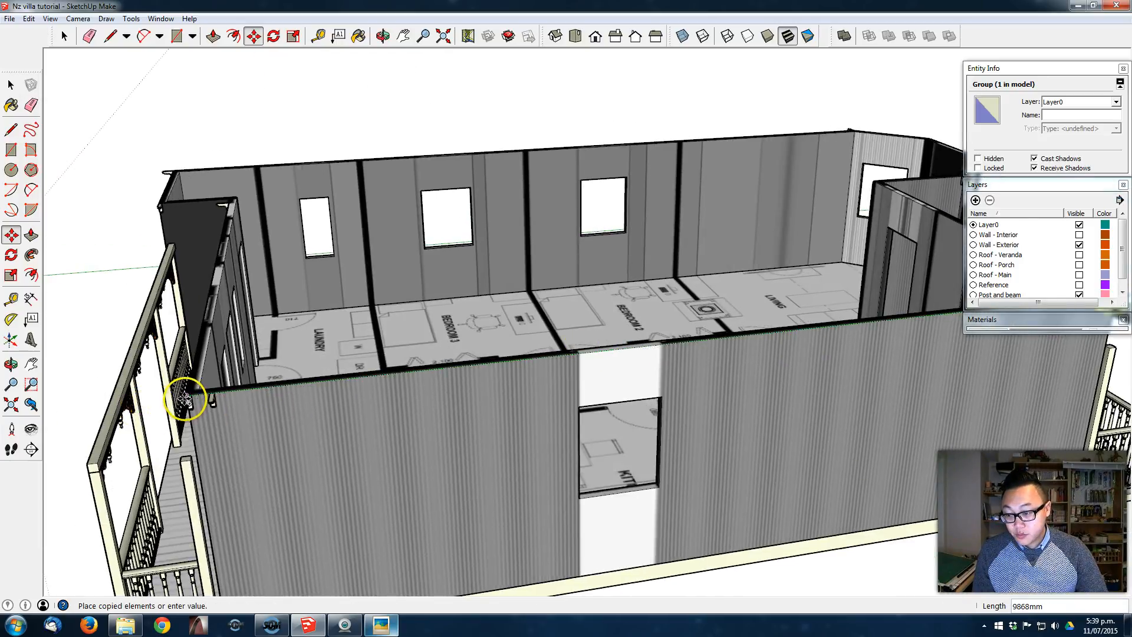
{"action": "left_click", "coordinate": [208, 400]}
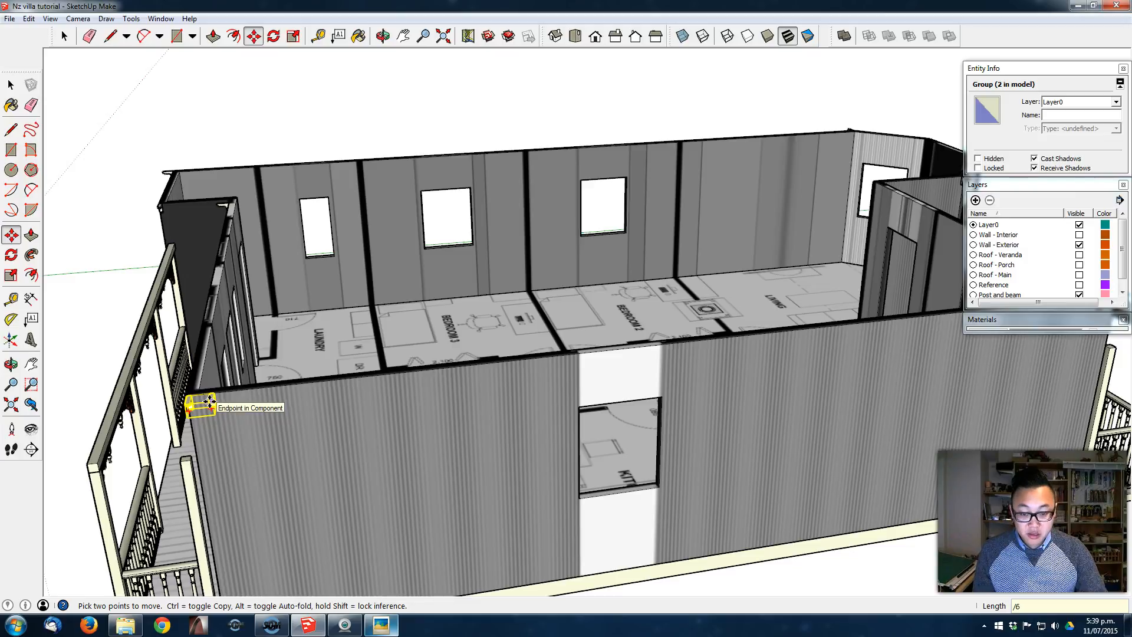
{"action": "key", "text": "Return"}
Step: Copy the eave bracket at the front veranda wall's outer corner 200 mm along that wall
{"action": "middle_click_drag", "start_coordinate": [829, 356], "coordinate": [461, 354]}
{"action": "key", "text": "space"}
{"action": "left_click", "coordinate": [185, 546]}
{"action": "scroll", "coordinate": [518, 448], "scroll_direction": "up", "scroll_amount": 3}
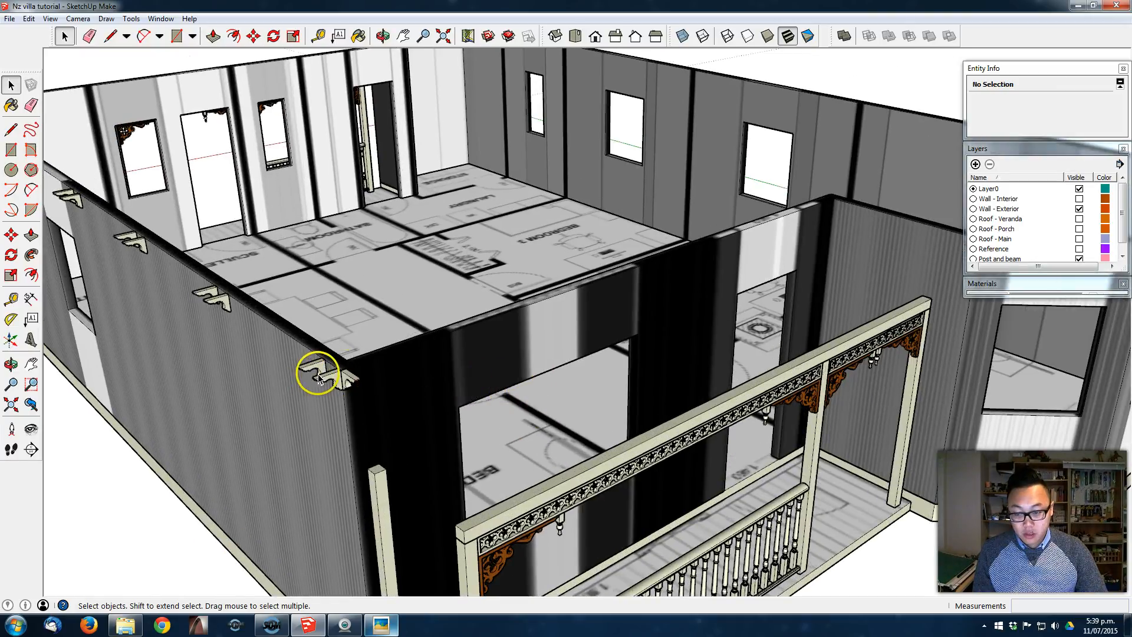
{"action": "scroll", "coordinate": [312, 383], "scroll_direction": "up", "scroll_amount": 1}
{"action": "scroll", "coordinate": [358, 384], "scroll_direction": "up", "scroll_amount": 2}
{"action": "key", "text": "m"}
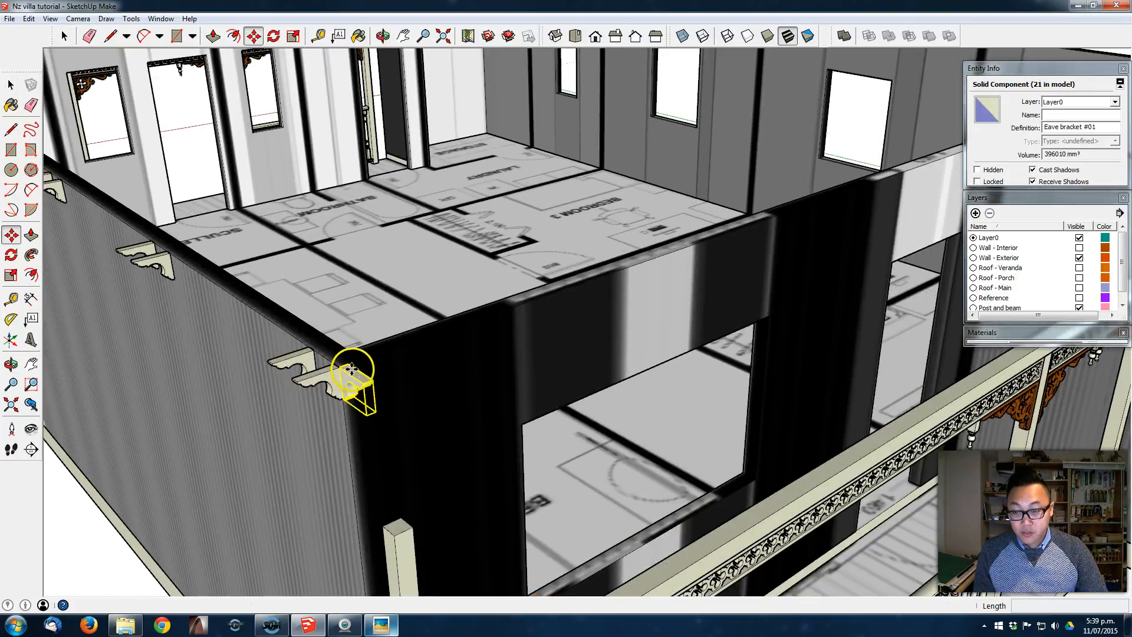
{"action": "key", "text": "ctrl"}
{"action": "left_click", "coordinate": [349, 370]}
{"action": "type", "text": "20"}
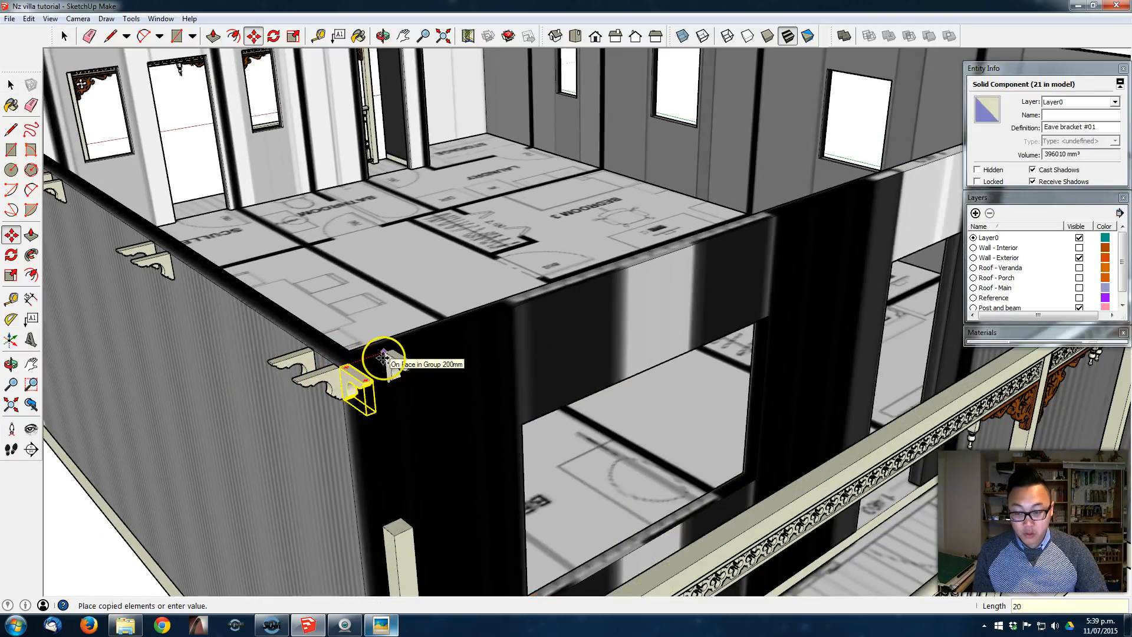
{"action": "type", "text": "0"}
{"action": "key", "text": "Return"}
Step: Group the corner eave bracket on the front veranda wall with its copy
{"action": "key", "text": "space"}
{"action": "left_click", "coordinate": [358, 384], "text": "shift"}
{"action": "right_click", "coordinate": [357, 384]}
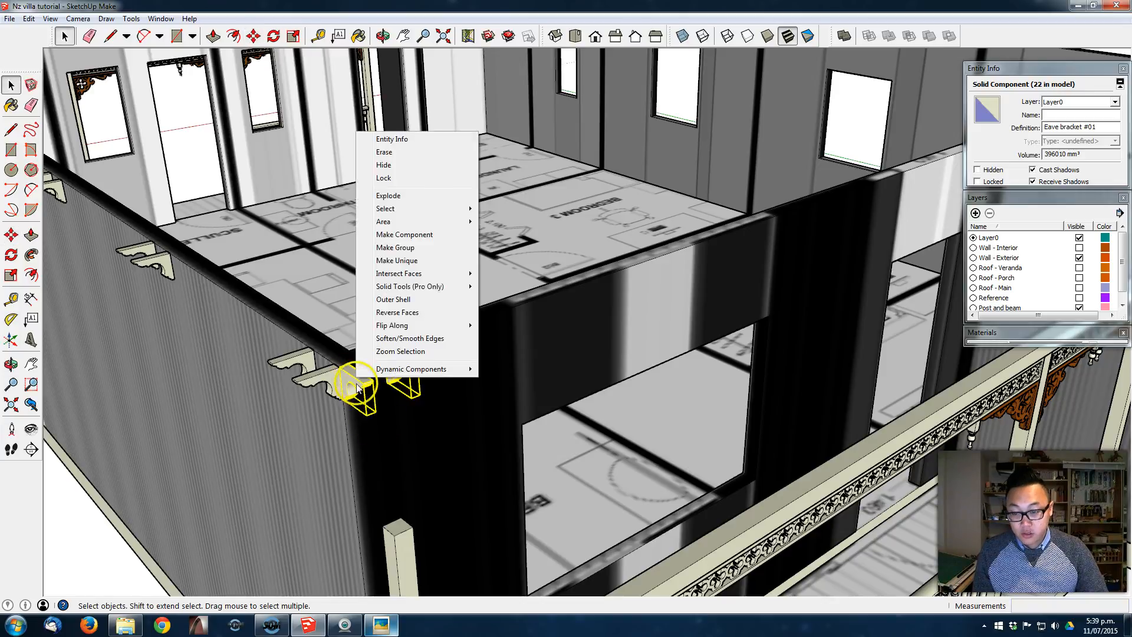
{"action": "left_click", "coordinate": [440, 246]}
Step: Copy the bracket group along the front veranda wall to the inner corner and divide the spacing with /3
{"action": "scroll", "coordinate": [437, 341], "scroll_direction": "down", "scroll_amount": 3}
{"action": "middle_click_drag", "start_coordinate": [518, 329], "coordinate": [422, 391]}
{"action": "key", "text": "m"}
{"action": "left_click", "coordinate": [336, 382]}
{"action": "key", "text": "ctrl"}
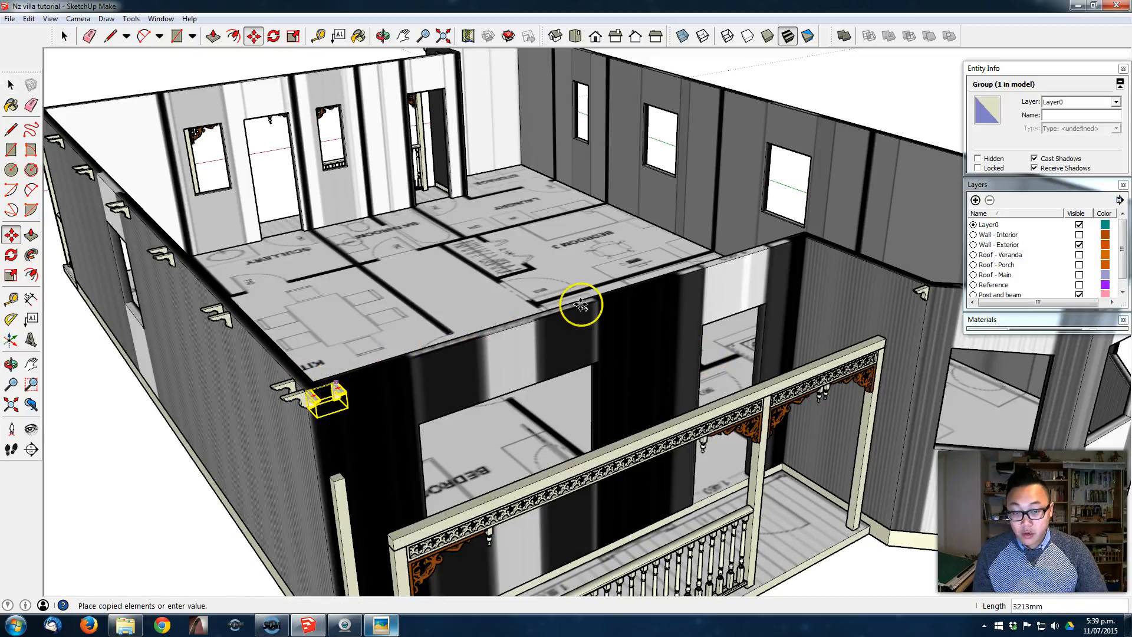
{"action": "left_click", "coordinate": [766, 250]}
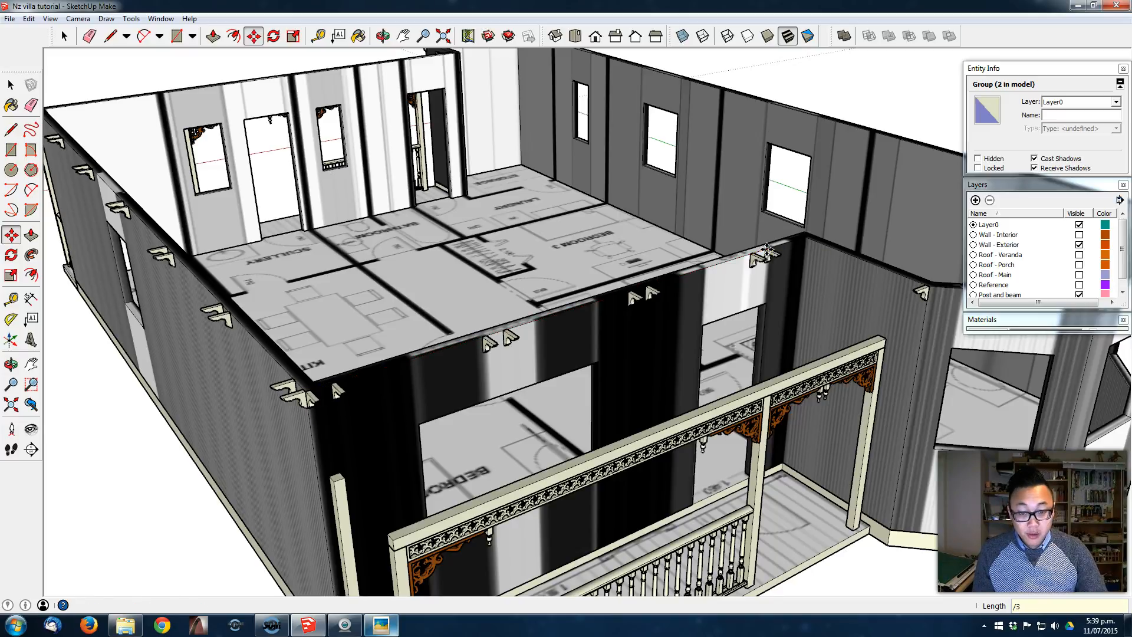
Step: Move the bracket at the veranda side of the bay outward along the side wall's line to align with the bay front
{"action": "middle_click_drag", "start_coordinate": [758, 253], "coordinate": [589, 349]}
{"action": "scroll", "coordinate": [843, 237], "scroll_direction": "up", "scroll_amount": 3}
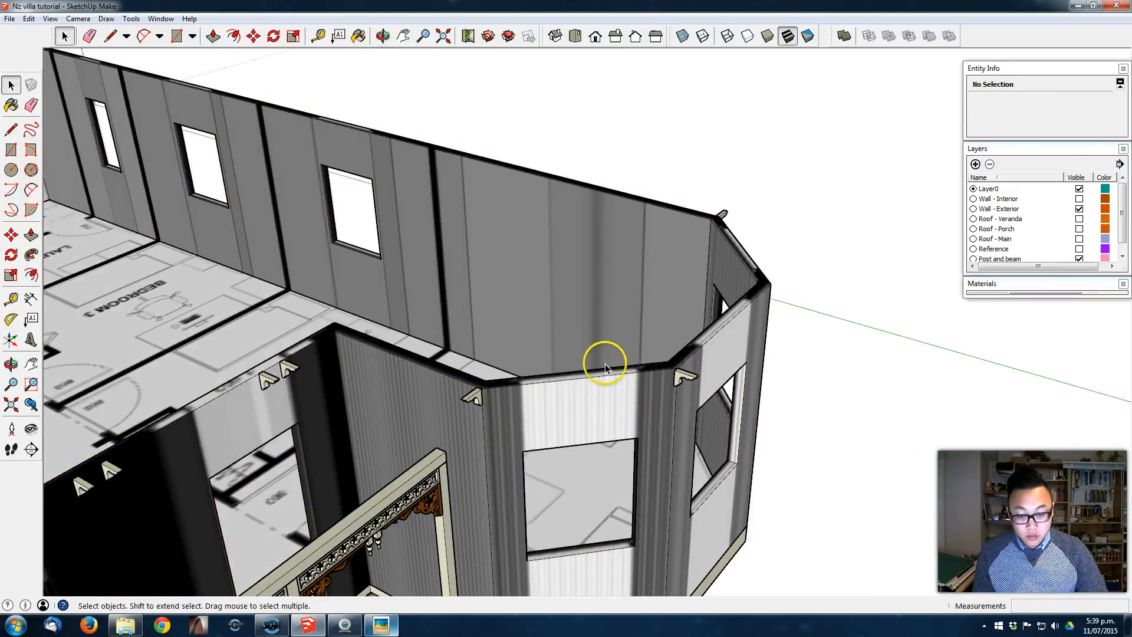
{"action": "scroll", "coordinate": [511, 377], "scroll_direction": "up", "scroll_amount": 2}
{"action": "key", "text": "m"}
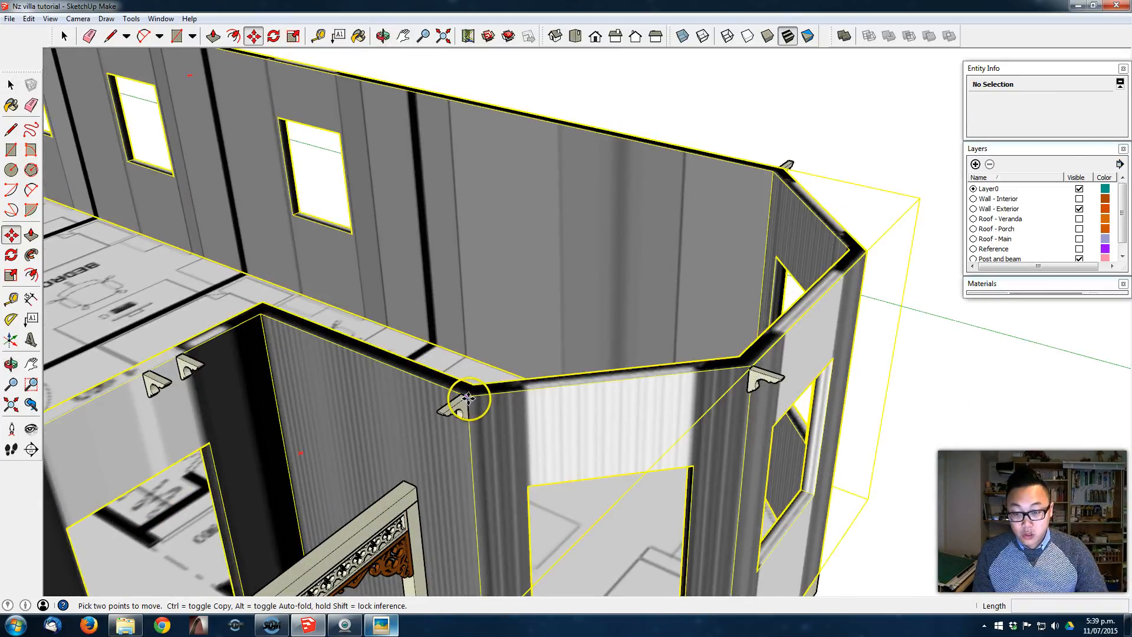
{"action": "left_click", "coordinate": [464, 399]}
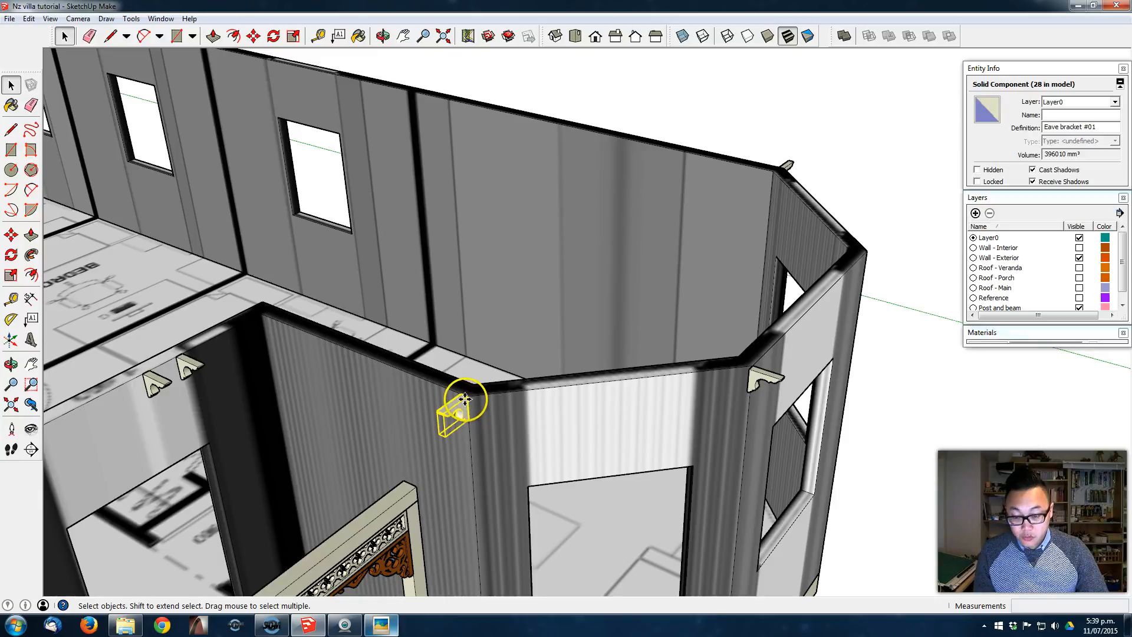
{"action": "key", "text": "m"}
{"action": "left_click", "coordinate": [464, 403]}
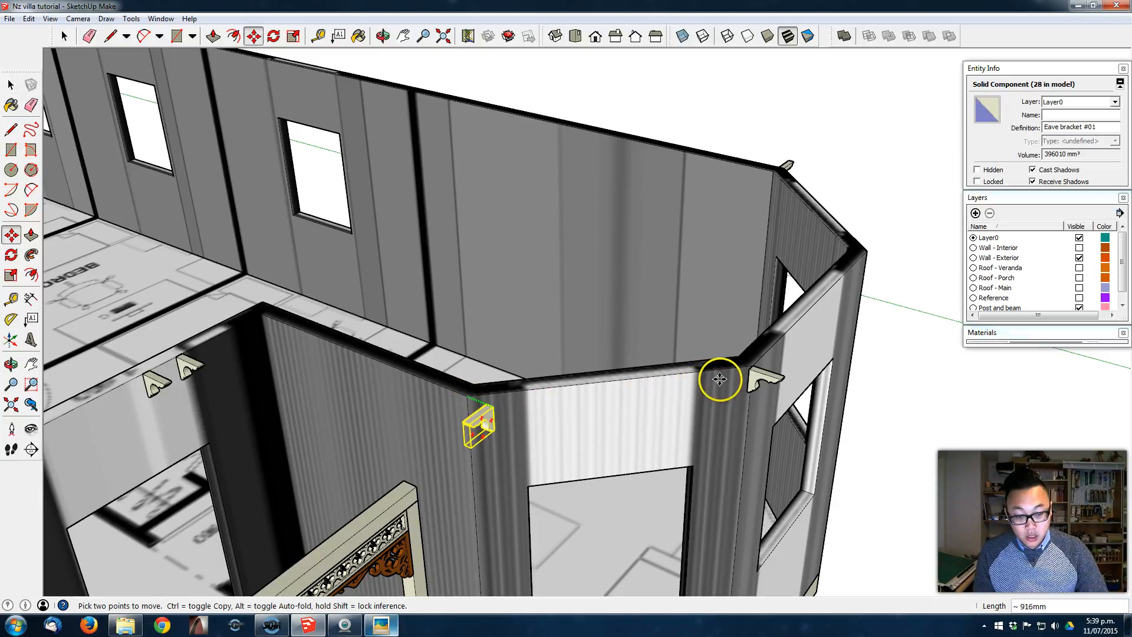
{"action": "left_click", "coordinate": [753, 366]}
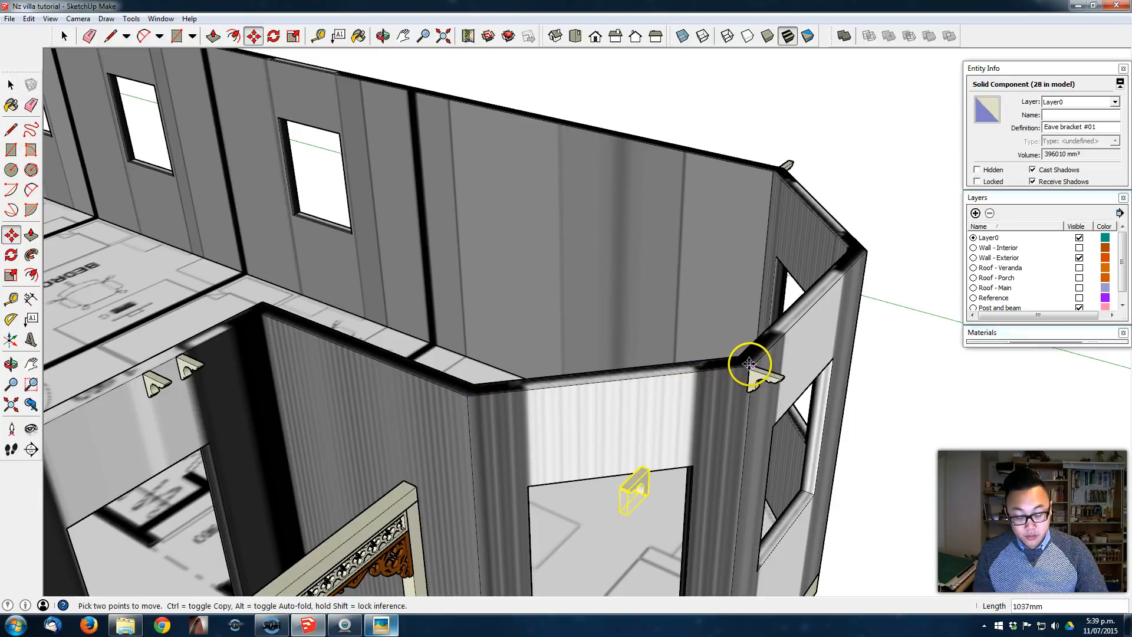
Step: Copy the moved bracket 200 mm back along the side wall's line and group the two brackets
{"action": "key", "text": "ctrl"}
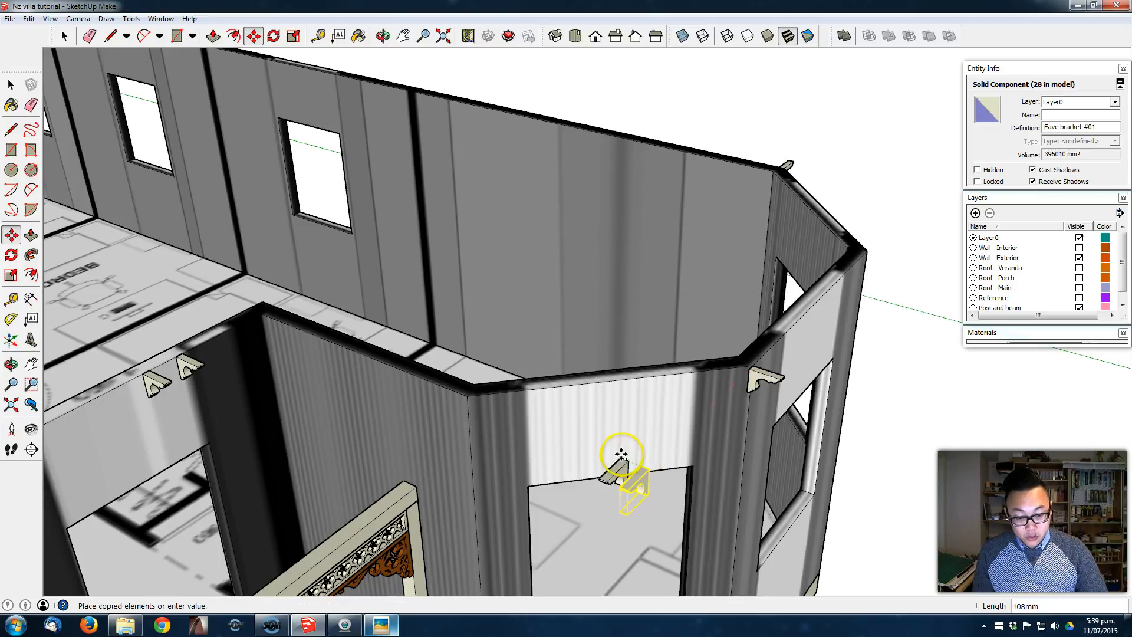
{"action": "key", "text": "Return"}
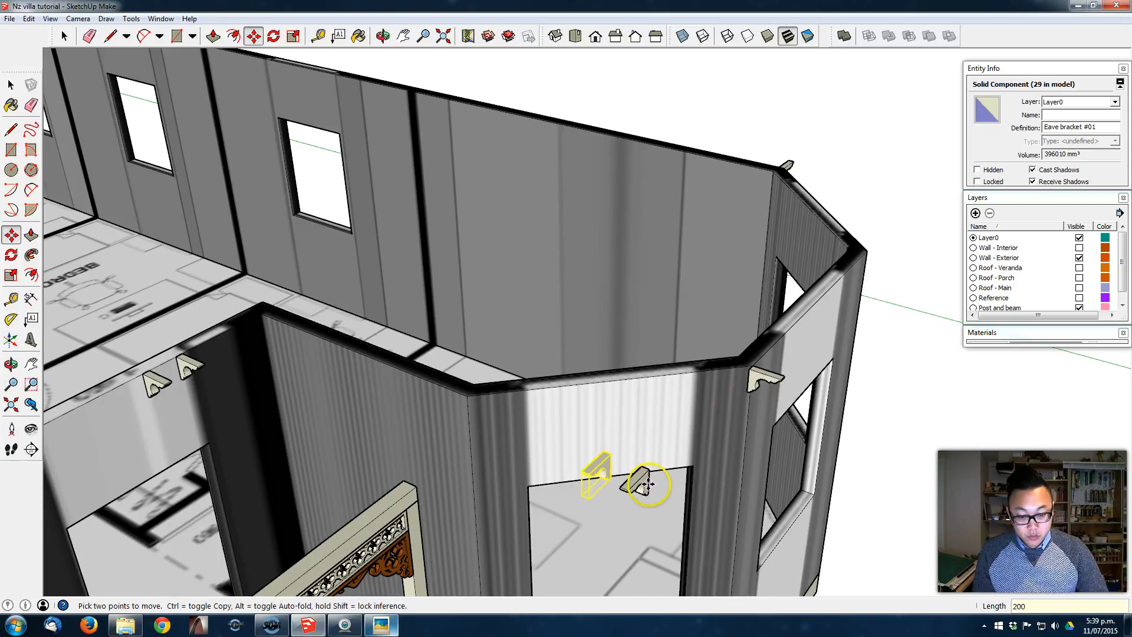
{"action": "key", "text": "space"}
{"action": "right_click", "coordinate": [638, 480]}
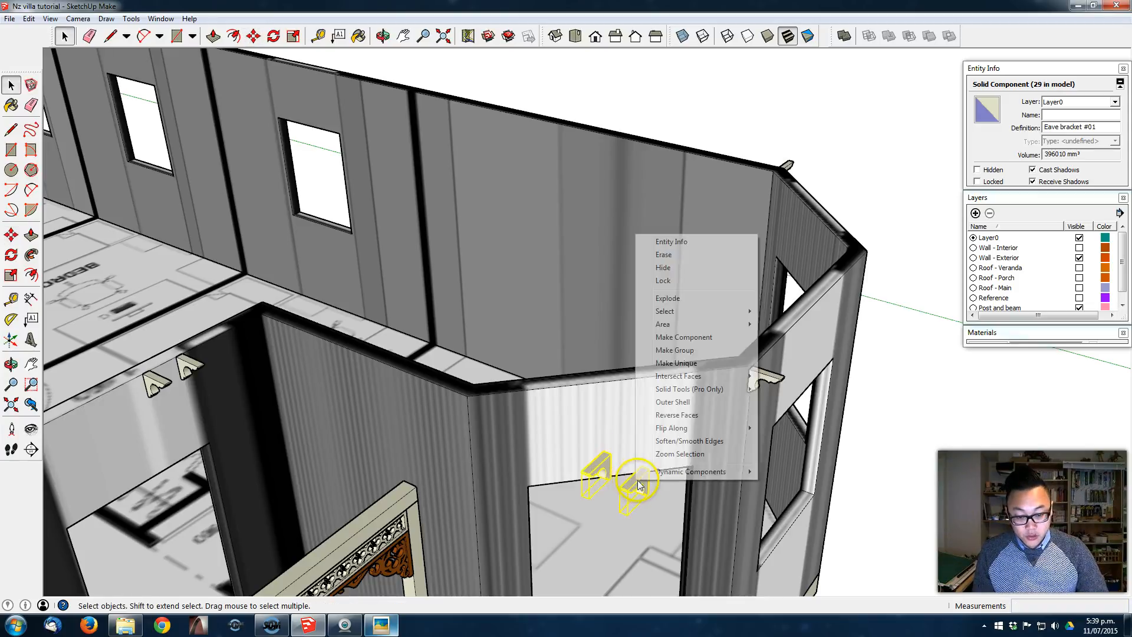
{"action": "left_click", "coordinate": [731, 350]}
Step: Copy the bracket group back along the bay's side wall to the veranda's inner corner, with evenly spaced pairs
{"action": "key", "text": "m"}
{"action": "left_click", "coordinate": [601, 456]}
{"action": "key", "text": "ctrl"}
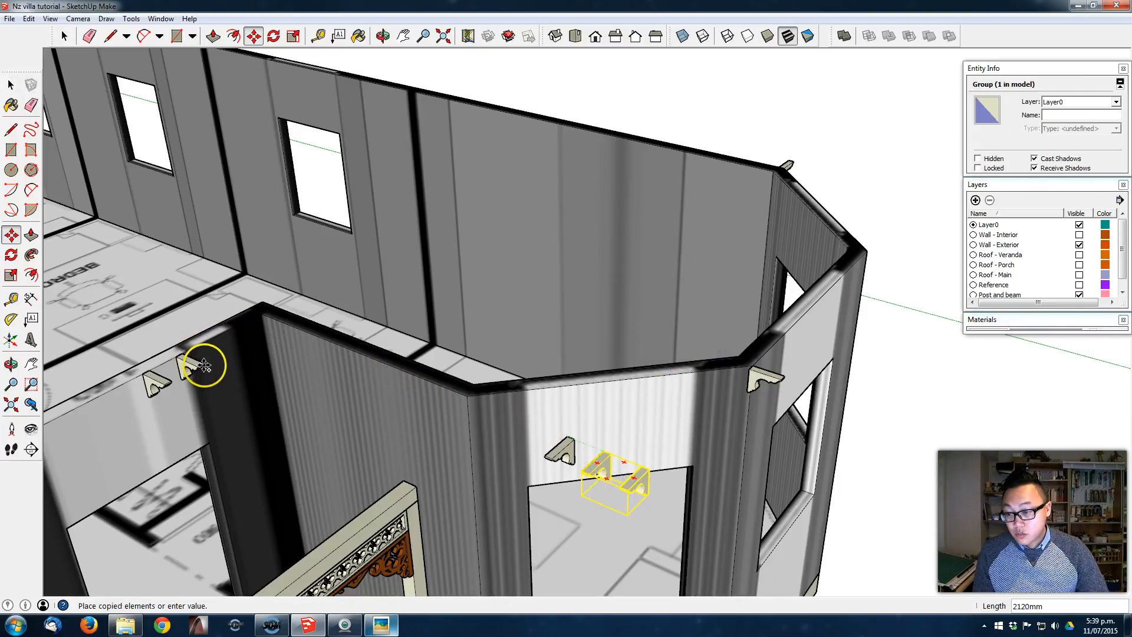
{"action": "left_click", "coordinate": [256, 367]}
{"action": "key", "text": "Return"}
Step: Move the bay's front-corner bracket sideways to meet the outermost side bracket at the projected bay corner
{"action": "scroll", "coordinate": [733, 348], "scroll_direction": "down", "scroll_amount": 1}
{"action": "middle_click_drag", "start_coordinate": [732, 348], "coordinate": [543, 343]}
{"action": "key", "text": "space"}
{"action": "left_click", "coordinate": [702, 409]}
{"action": "key", "text": "m"}
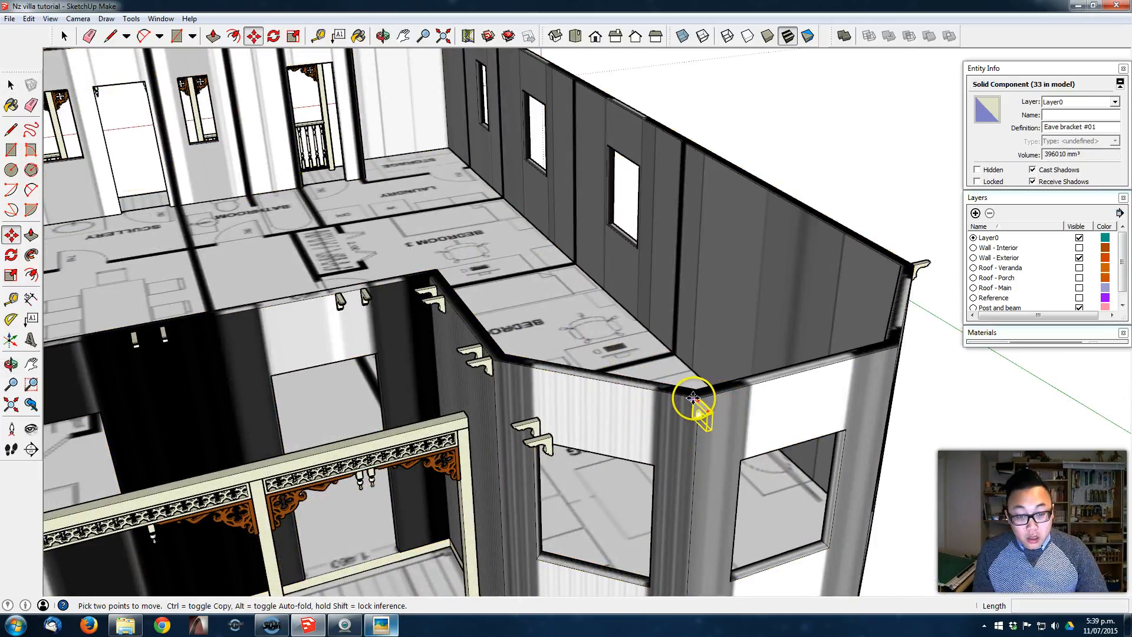
{"action": "left_click", "coordinate": [692, 398]}
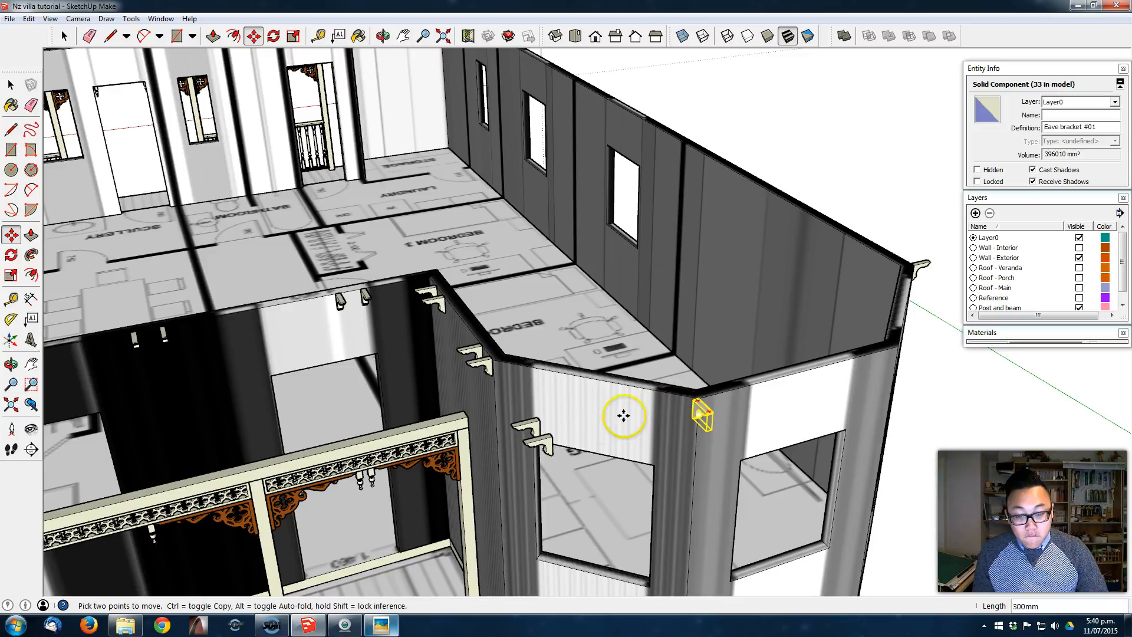
{"action": "left_click", "coordinate": [554, 438]}
{"action": "key", "text": "q"}
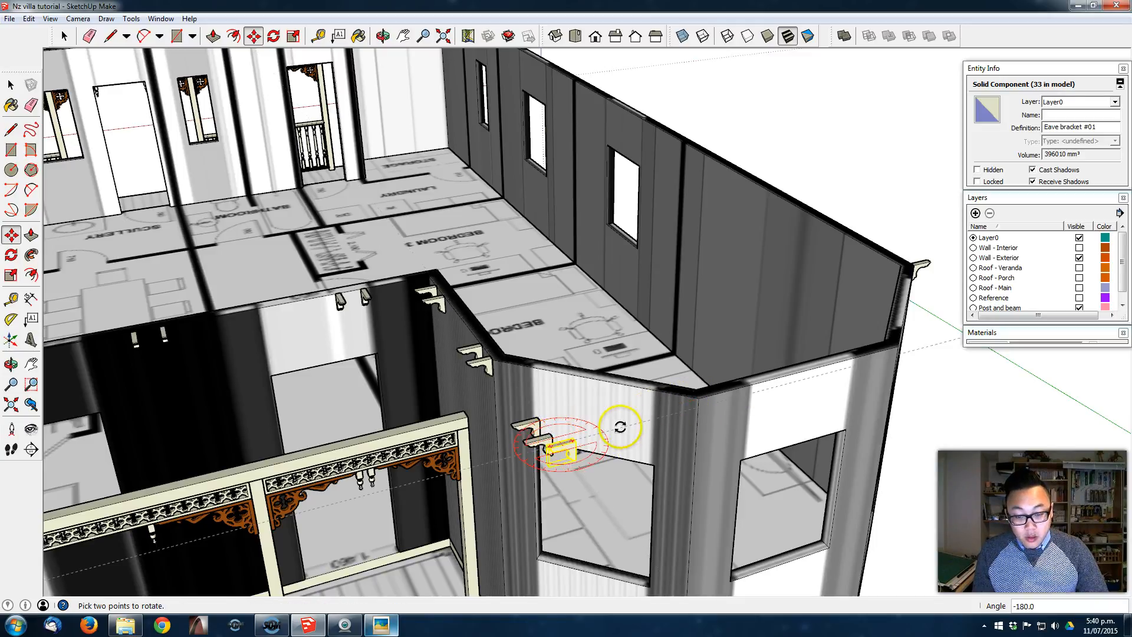
Step: Copy the front-facing corner bracket 200 mm along the bay front and select both brackets
{"action": "key", "text": "m"}
{"action": "key", "text": "ctrl"}
{"action": "left_click", "coordinate": [557, 436]}
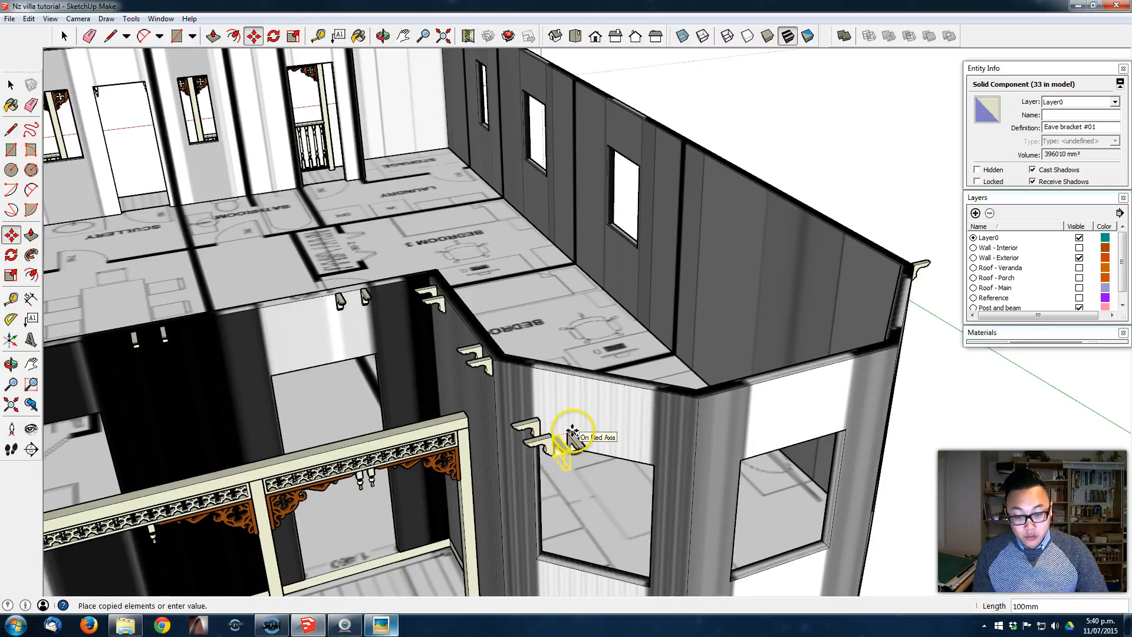
{"action": "type", "text": "200"}
{"action": "key", "text": "Return"}
{"action": "key", "text": "space"}
{"action": "left_click", "coordinate": [557, 449], "text": "shift"}
Step: Copy the selected bracket pair across the bay front to the opposite side's wall line
{"action": "key", "text": "m"}
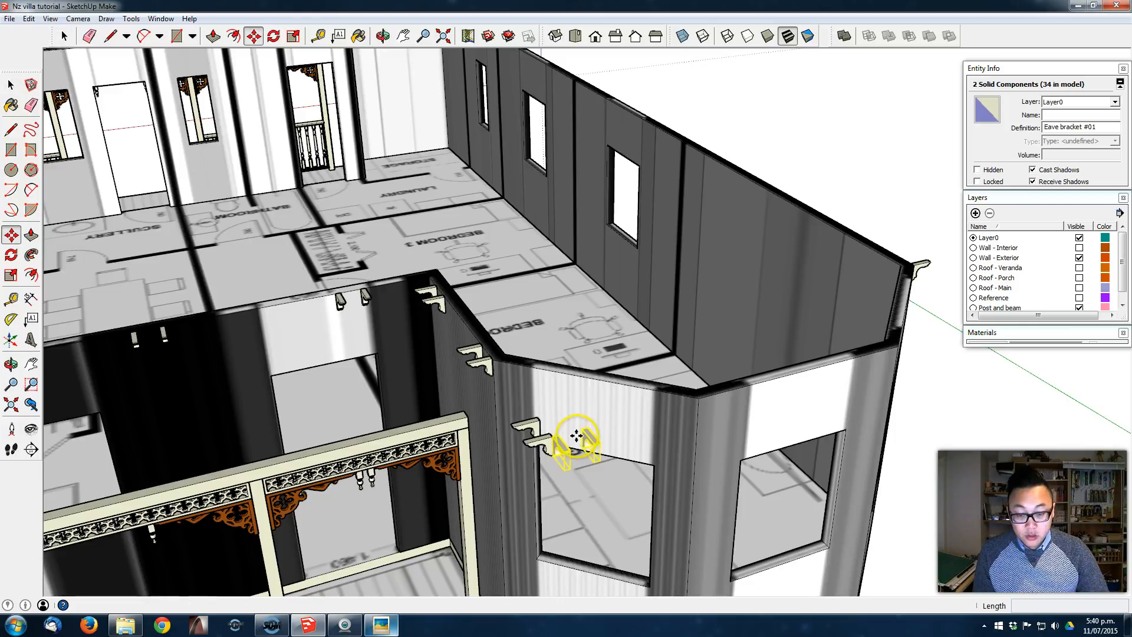
{"action": "left_click", "coordinate": [589, 427]}
{"action": "key", "text": "ctrl"}
{"action": "middle_click_drag", "start_coordinate": [817, 376], "coordinate": [452, 392]}
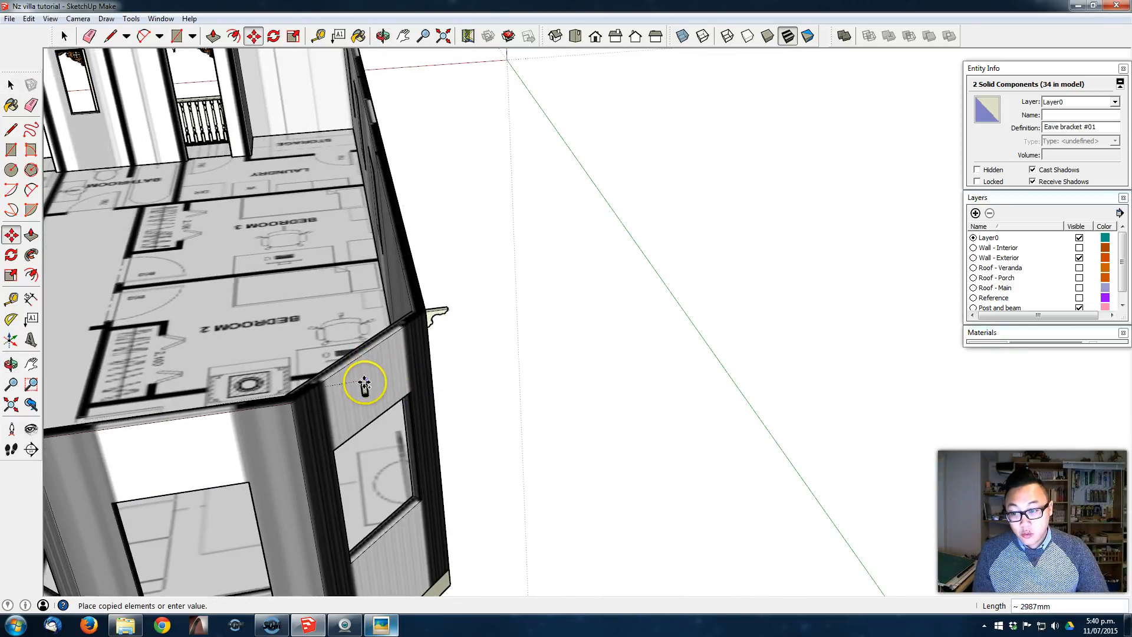
{"action": "left_click", "coordinate": [426, 312]}
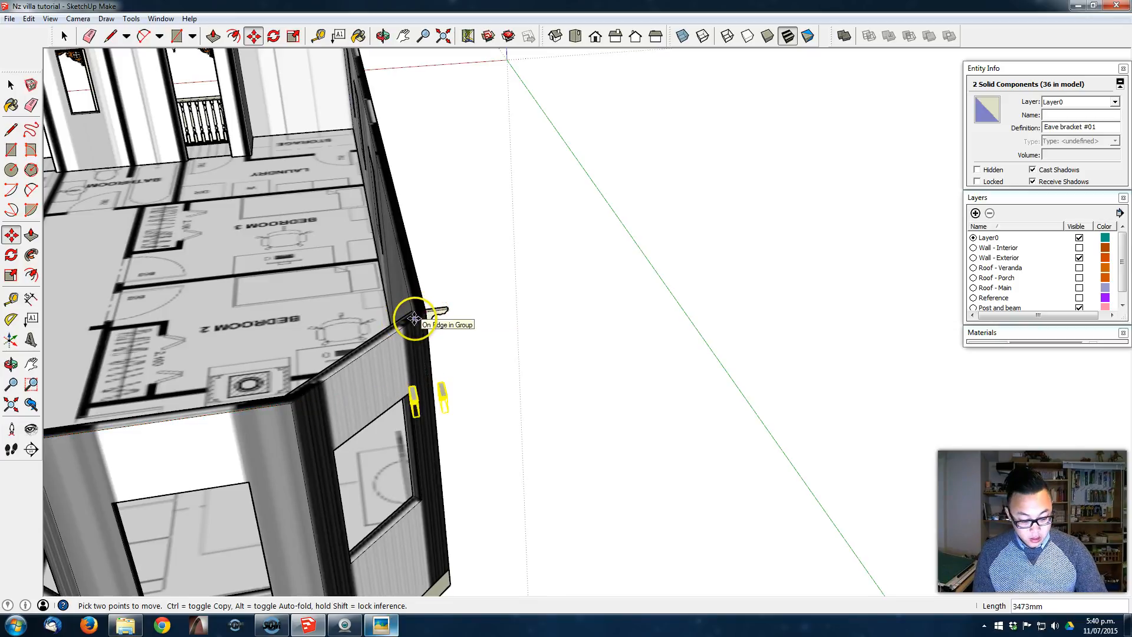
Step: Move the bedroom-side wall's front eave bracket outward along the wall line to meet the last bay-front pair
{"action": "middle_click_drag", "start_coordinate": [412, 320], "coordinate": [467, 391]}
{"action": "key", "text": "space"}
{"action": "left_click", "coordinate": [408, 475]}
{"action": "scroll", "coordinate": [405, 475], "scroll_direction": "up", "scroll_amount": 3}
{"action": "key", "text": "m"}
{"action": "key", "text": "m"}
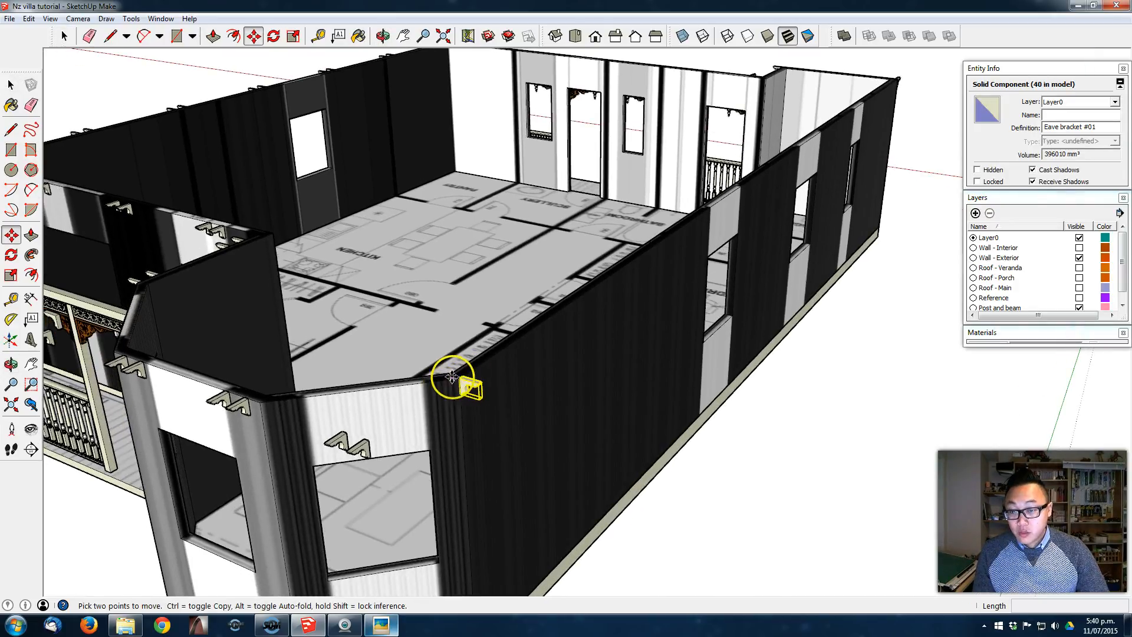
{"action": "left_click", "coordinate": [457, 378]}
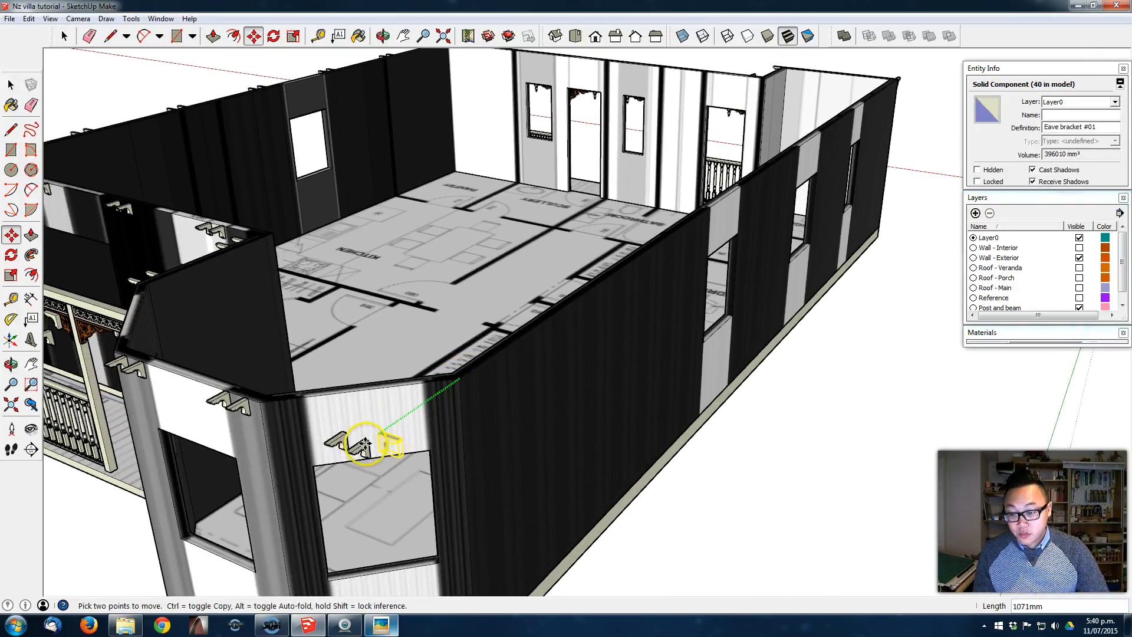
{"action": "left_click", "coordinate": [378, 442]}
Step: Group the bedroom-side eave brackets as a pair and copy it along the long wall to the laundry corner
{"action": "right_click", "coordinate": [384, 436]}
{"action": "left_click", "coordinate": [416, 372]}
{"action": "left_click", "coordinate": [393, 423]}
{"action": "scroll", "coordinate": [394, 423], "scroll_direction": "down", "scroll_amount": 3}
{"action": "middle_click_drag", "start_coordinate": [678, 378], "coordinate": [236, 224]}
{"action": "left_click", "coordinate": [480, 336]}
Step: Group the two rear-facing brackets on the laundry wall and copy the pair along the wall to the rear veranda corner
{"action": "scroll", "coordinate": [489, 411], "scroll_direction": "up", "scroll_amount": 2}
{"action": "scroll", "coordinate": [489, 411], "scroll_direction": "up", "scroll_amount": 2}
{"action": "key", "text": "space"}
{"action": "left_click", "coordinate": [445, 433]}
{"action": "left_click", "coordinate": [422, 454], "text": "shift"}
{"action": "right_click", "coordinate": [422, 461]}
{"action": "left_click", "coordinate": [454, 412]}
{"action": "key", "text": "m"}
{"action": "left_click", "coordinate": [444, 423], "text": "ctrl"}
{"action": "left_click", "coordinate": [683, 334]}
Step: Pair the veranda-facing corner bracket with a copy on the short return wall and copy the pair to the inner corner
{"action": "middle_click_drag", "start_coordinate": [683, 333], "coordinate": [412, 369]}
{"action": "key", "text": "space"}
{"action": "left_click", "coordinate": [412, 369]}
{"action": "key", "text": "m"}
{"action": "left_click", "coordinate": [411, 365], "text": "ctrl"}
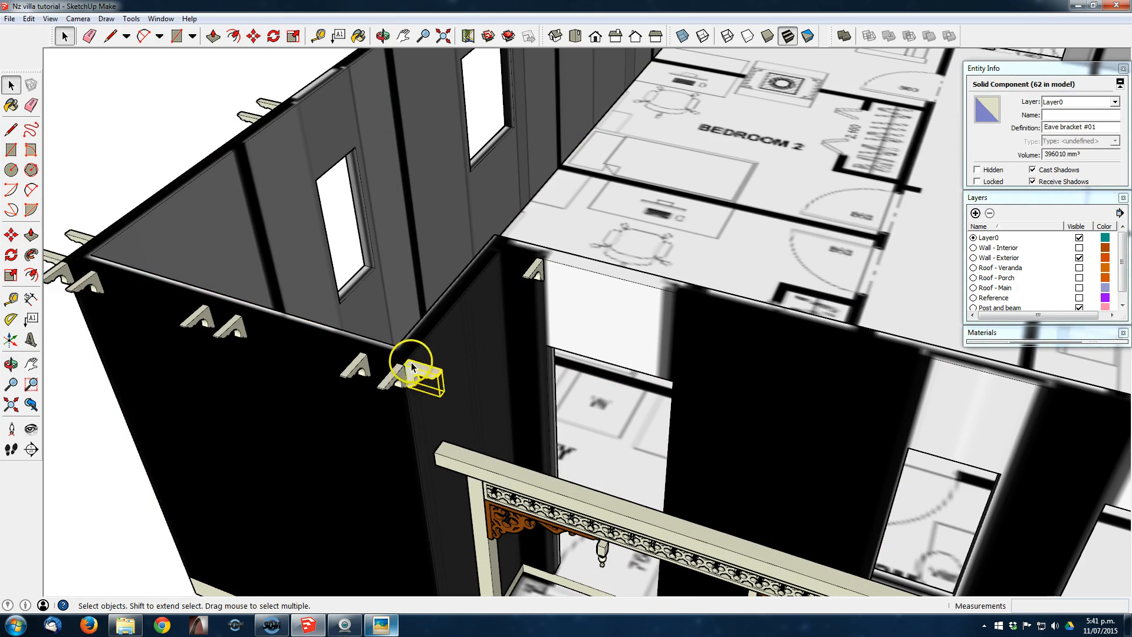
{"action": "left_click", "coordinate": [432, 340]}
{"action": "key", "text": "m"}
{"action": "left_click", "coordinate": [425, 359], "text": "ctrl"}
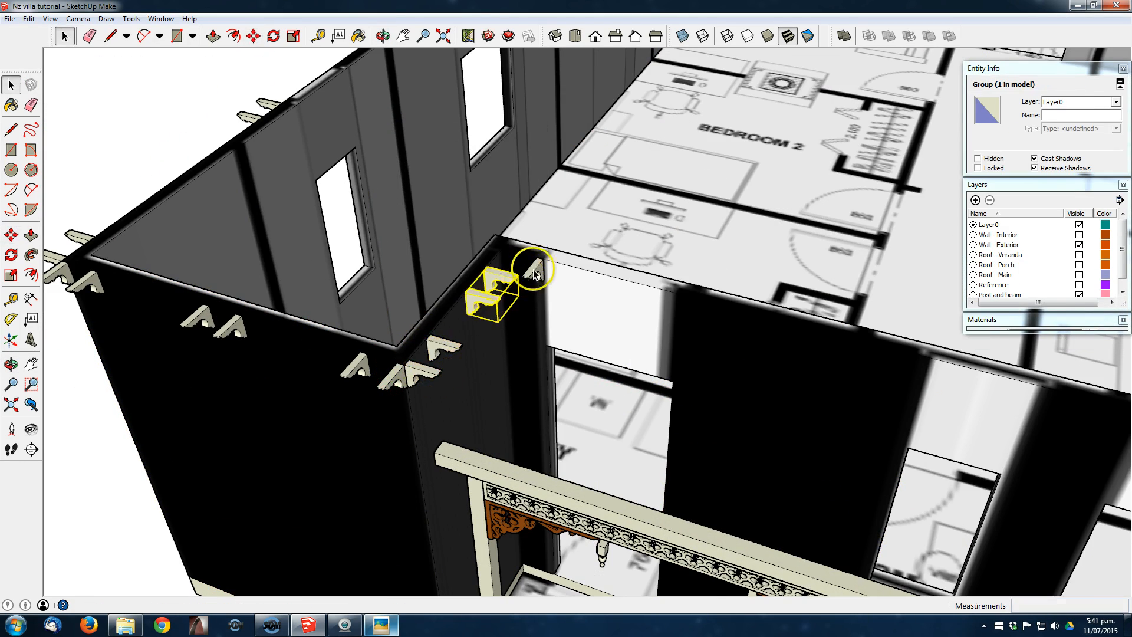
Step: Group the recessed rear veranda wall's first eave bracket with its copy beside the inner corner
{"action": "scroll", "coordinate": [530, 263], "scroll_direction": "up", "scroll_amount": 3}
{"action": "key", "text": "Return"}
{"action": "key", "text": "space"}
{"action": "left_click", "coordinate": [550, 263], "text": "shift"}
{"action": "right_click", "coordinate": [550, 257]}
{"action": "left_click", "coordinate": [599, 308]}
Step: Copy the bracket group along the recessed rear veranda wall to its far end and divide the spacing with /4
{"action": "key", "text": "m"}
{"action": "scroll", "coordinate": [808, 331], "scroll_direction": "down", "scroll_amount": 7}
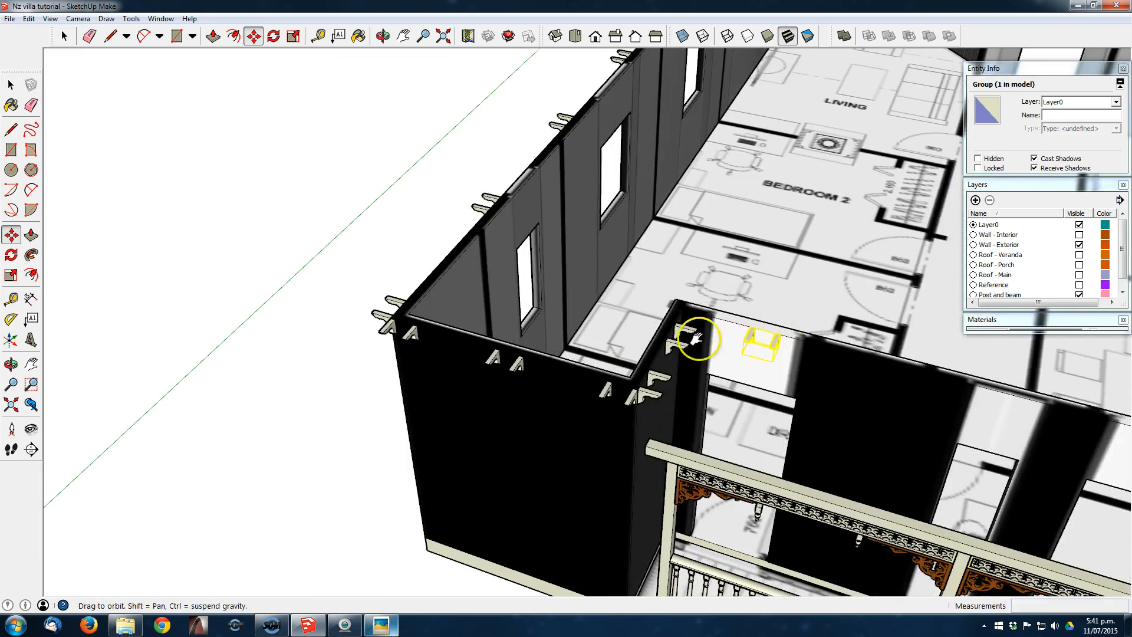
{"action": "left_click", "coordinate": [383, 251], "text": "ctrl"}
{"action": "left_click", "coordinate": [860, 428]}
{"action": "type", "text": "/4"}
{"action": "key", "text": "Return"}
{"action": "middle_click_drag", "start_coordinate": [705, 372], "coordinate": [592, 277]}
{"action": "middle_click_drag", "start_coordinate": [408, 293], "coordinate": [700, 308]}
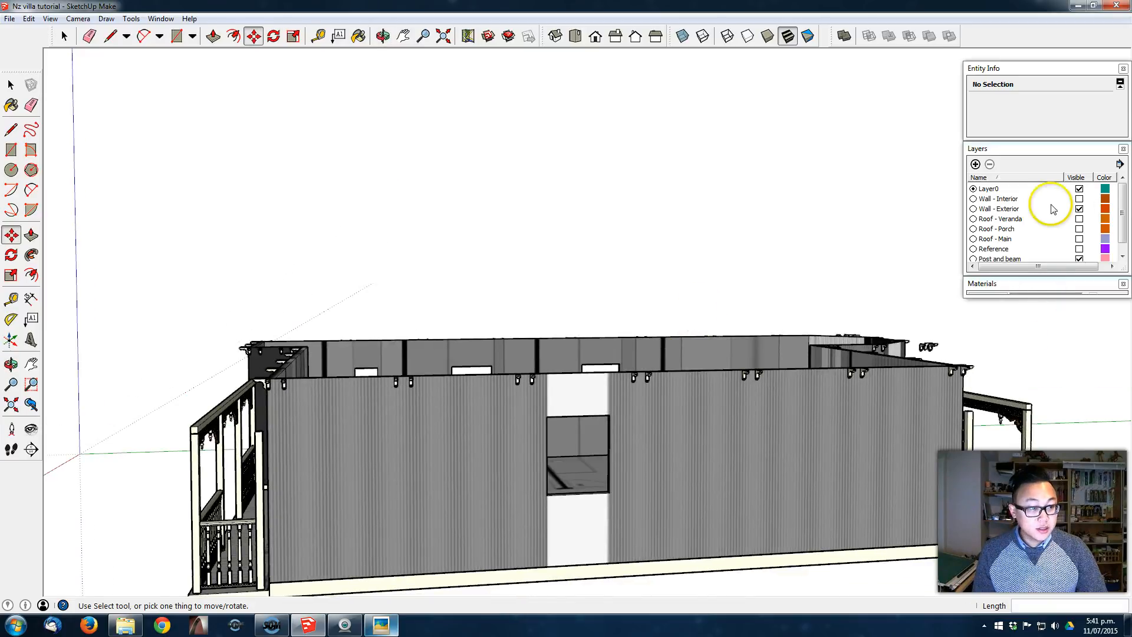
Step: Hide the Wall - Exterior layer and combine all the eave brackets around the house into one group
{"action": "left_click", "coordinate": [1079, 209]}
{"action": "middle_click_drag", "start_coordinate": [763, 331], "coordinate": [918, 352]}
{"action": "key", "text": "space"}
{"action": "left_click_drag", "start_coordinate": [990, 372], "coordinate": [215, 281]}
{"action": "right_click", "coordinate": [392, 357]}
{"action": "left_click", "coordinate": [468, 470]}
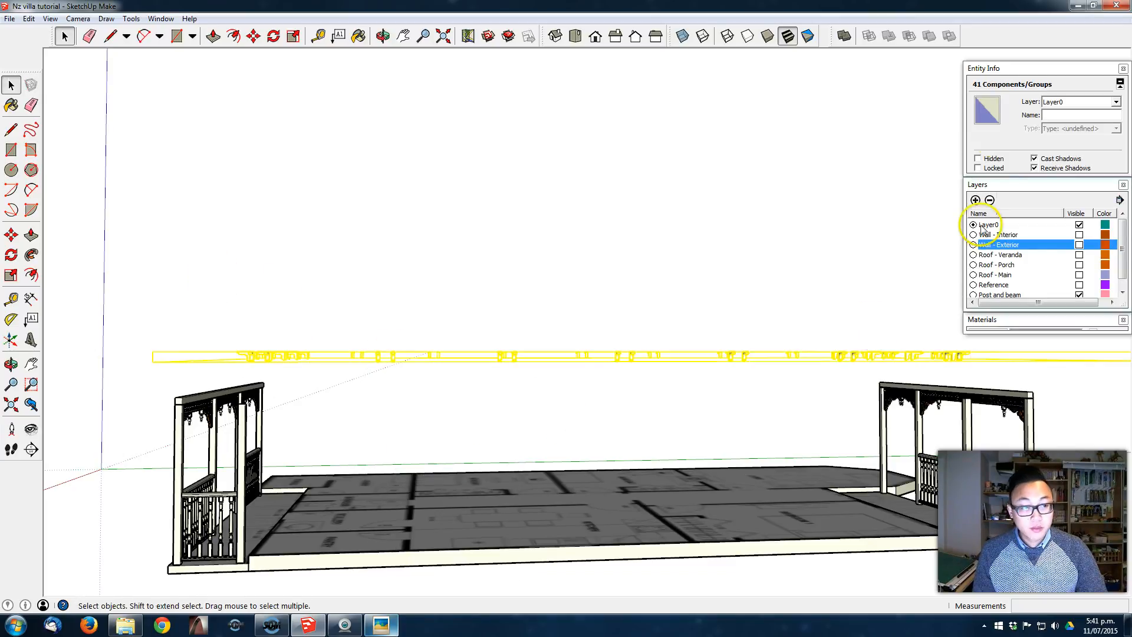
Step: Create a layer named Eave bracket and assign the group of all eave brackets to it
{"action": "left_click", "coordinate": [975, 202]}
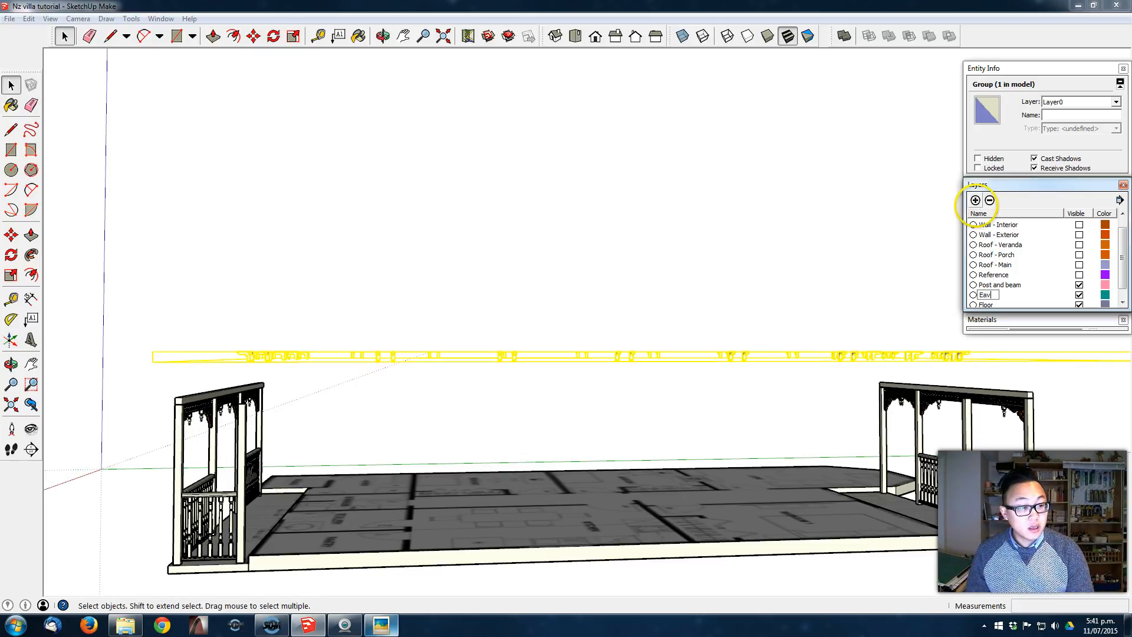
{"action": "type", "text": "Eave bracket"}
{"action": "key", "text": "Return"}
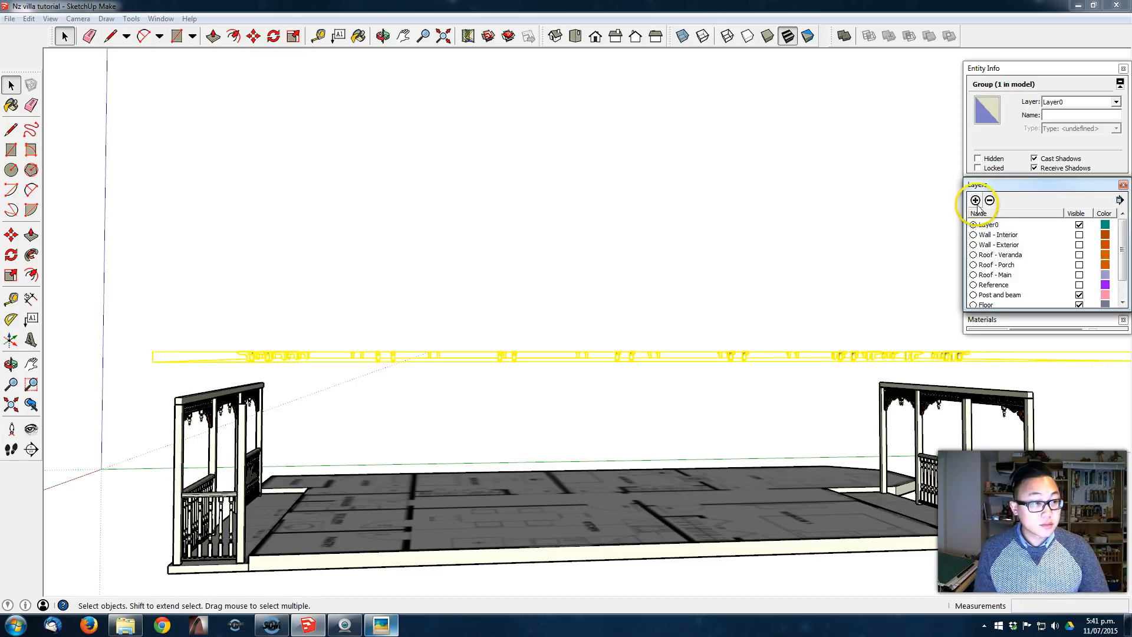
{"action": "left_click", "coordinate": [1059, 106]}
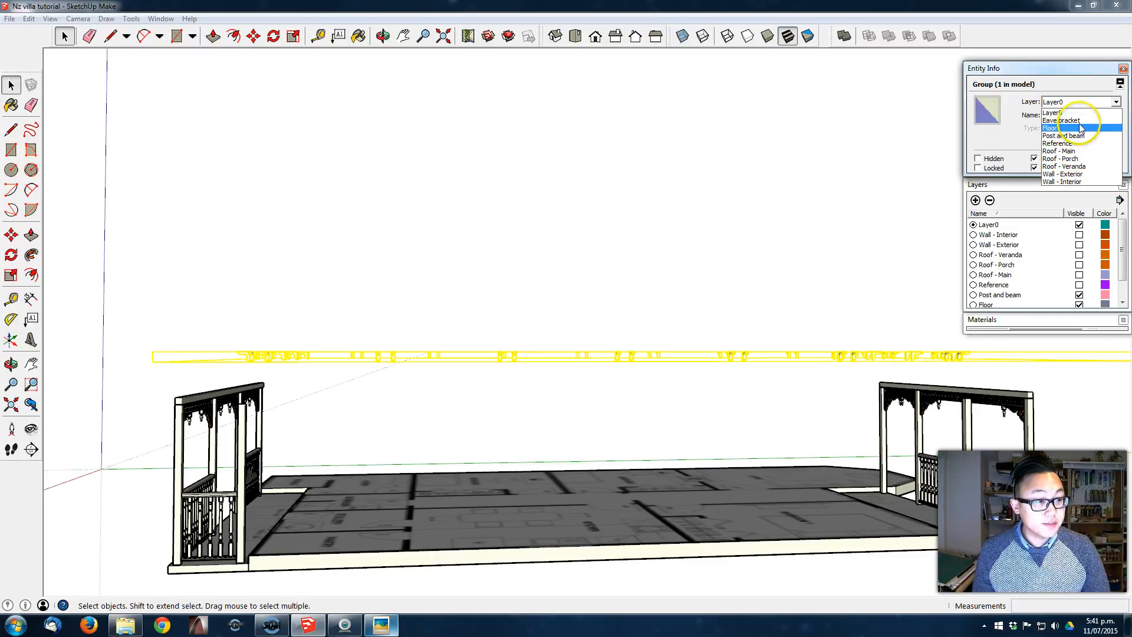
{"action": "left_click", "coordinate": [1048, 149]}
{"action": "left_click", "coordinate": [783, 306]}
{"action": "middle_click_drag", "start_coordinate": [783, 306], "coordinate": [497, 406]}
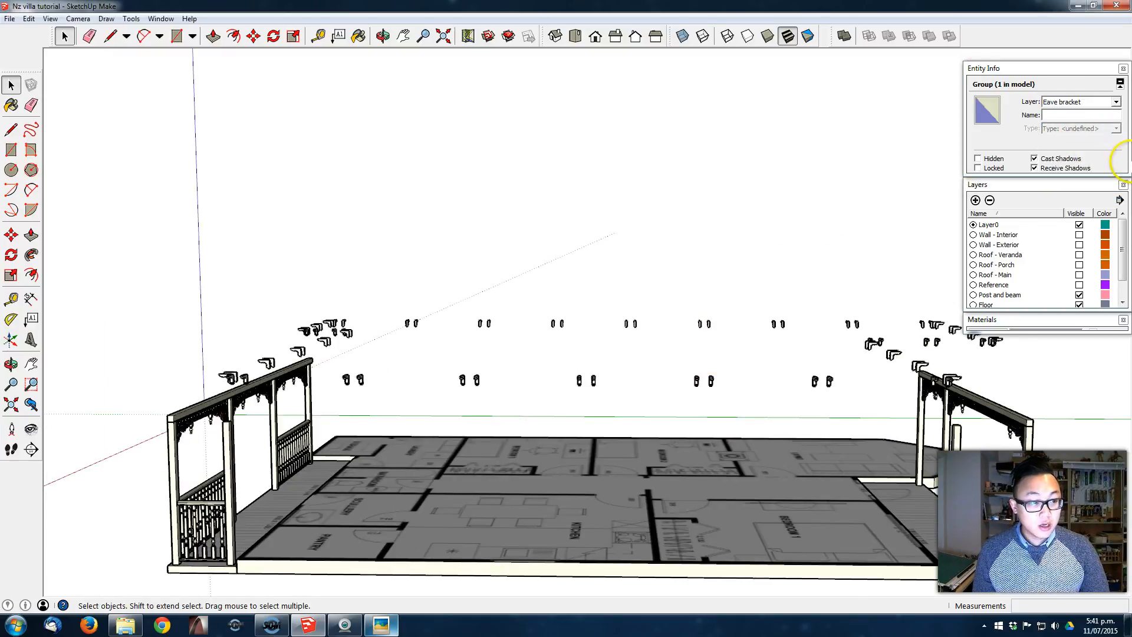
Step: Make the Wall - Exterior and Roof - Main layers visible and view the brackets under the front eaves
{"action": "left_click", "coordinate": [1079, 209]}
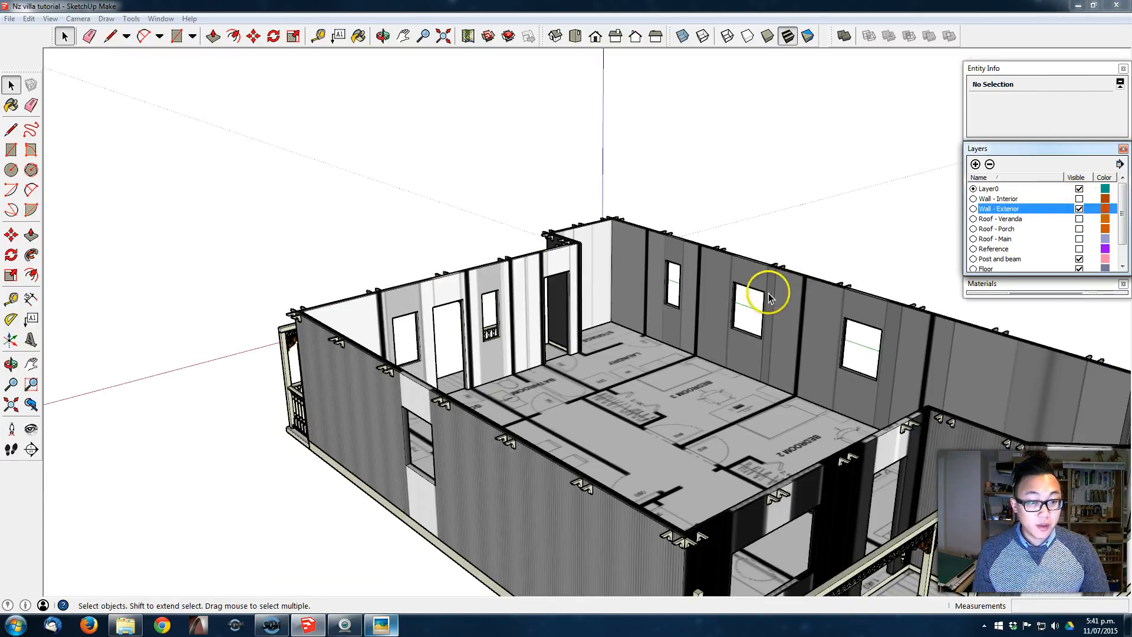
{"action": "scroll", "coordinate": [769, 286], "scroll_direction": "down", "scroll_amount": 1}
{"action": "middle_click_drag", "start_coordinate": [753, 278], "coordinate": [673, 231], "text": "shift"}
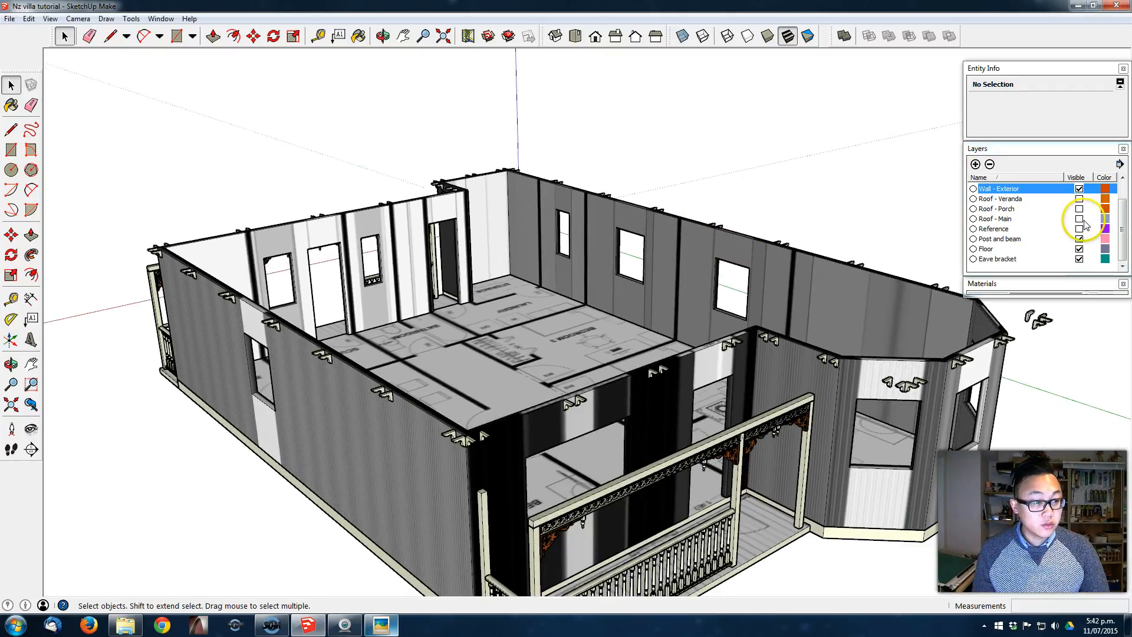
{"action": "left_click", "coordinate": [1079, 219]}
{"action": "middle_click_drag", "start_coordinate": [586, 299], "coordinate": [537, 135]}
{"action": "middle_click_drag", "start_coordinate": [829, 158], "coordinate": [758, 299]}
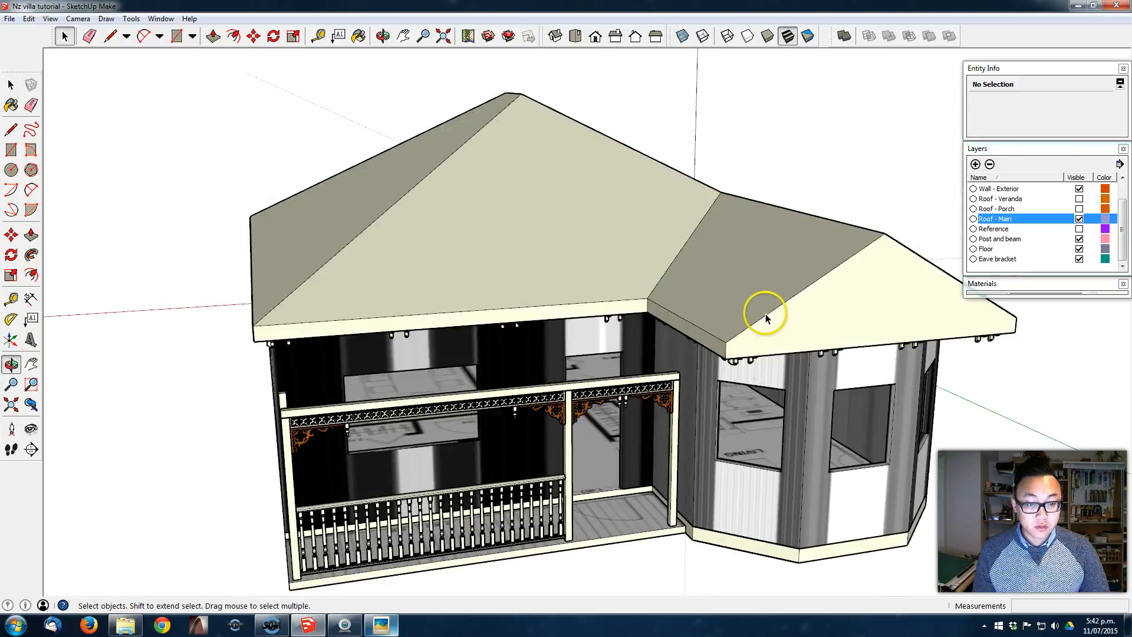